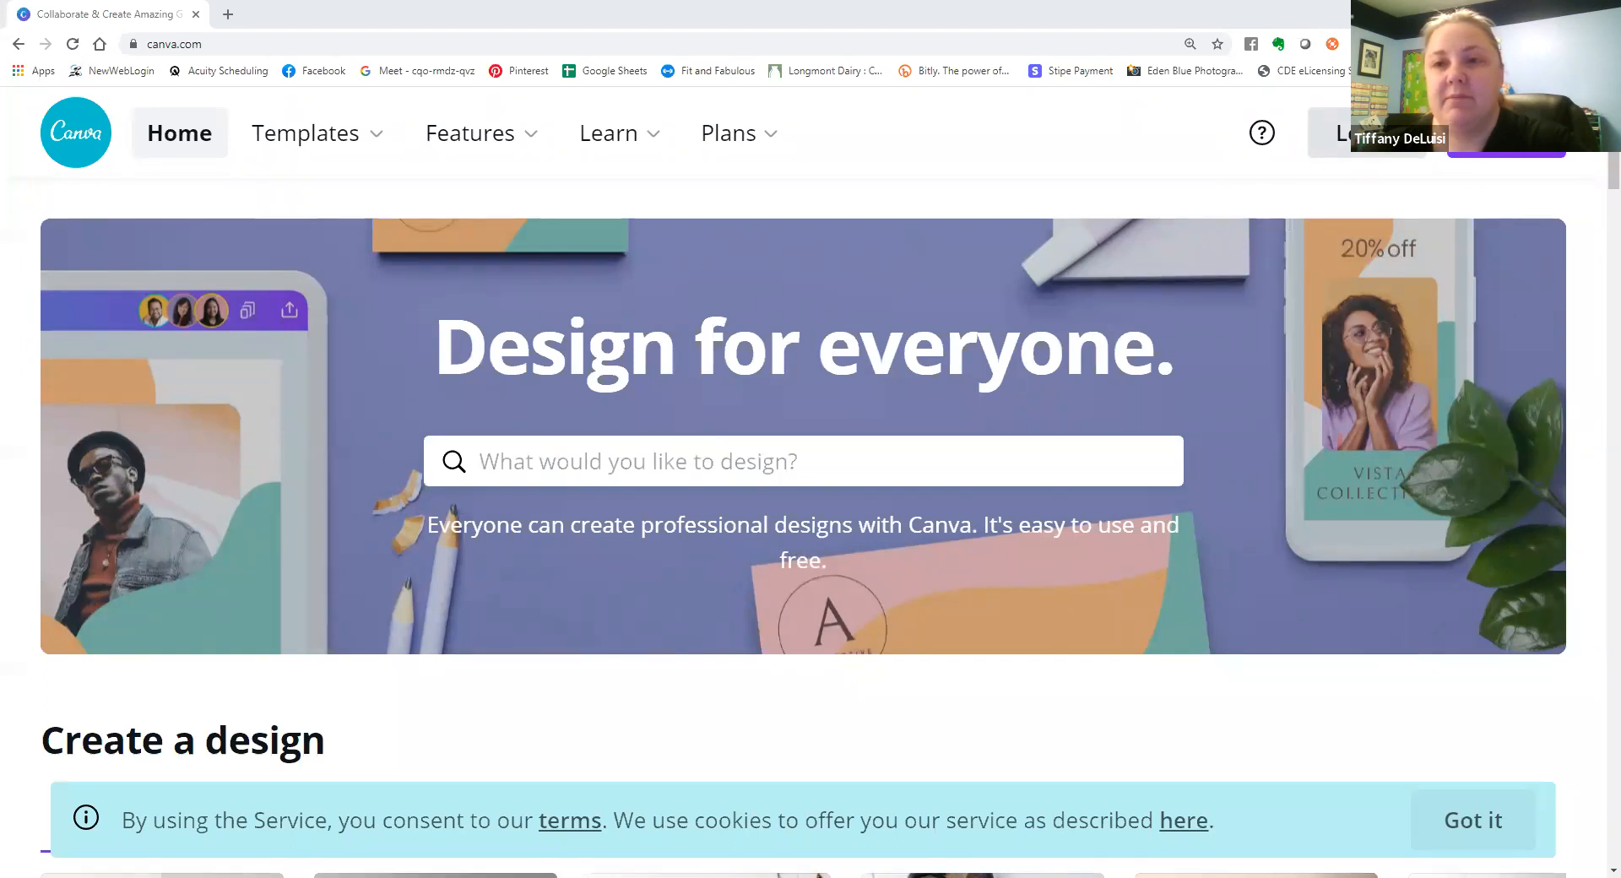
Log in to the Canva account with the account e-mail and password.
{"action": "left_click", "coordinate": [1342, 133]}
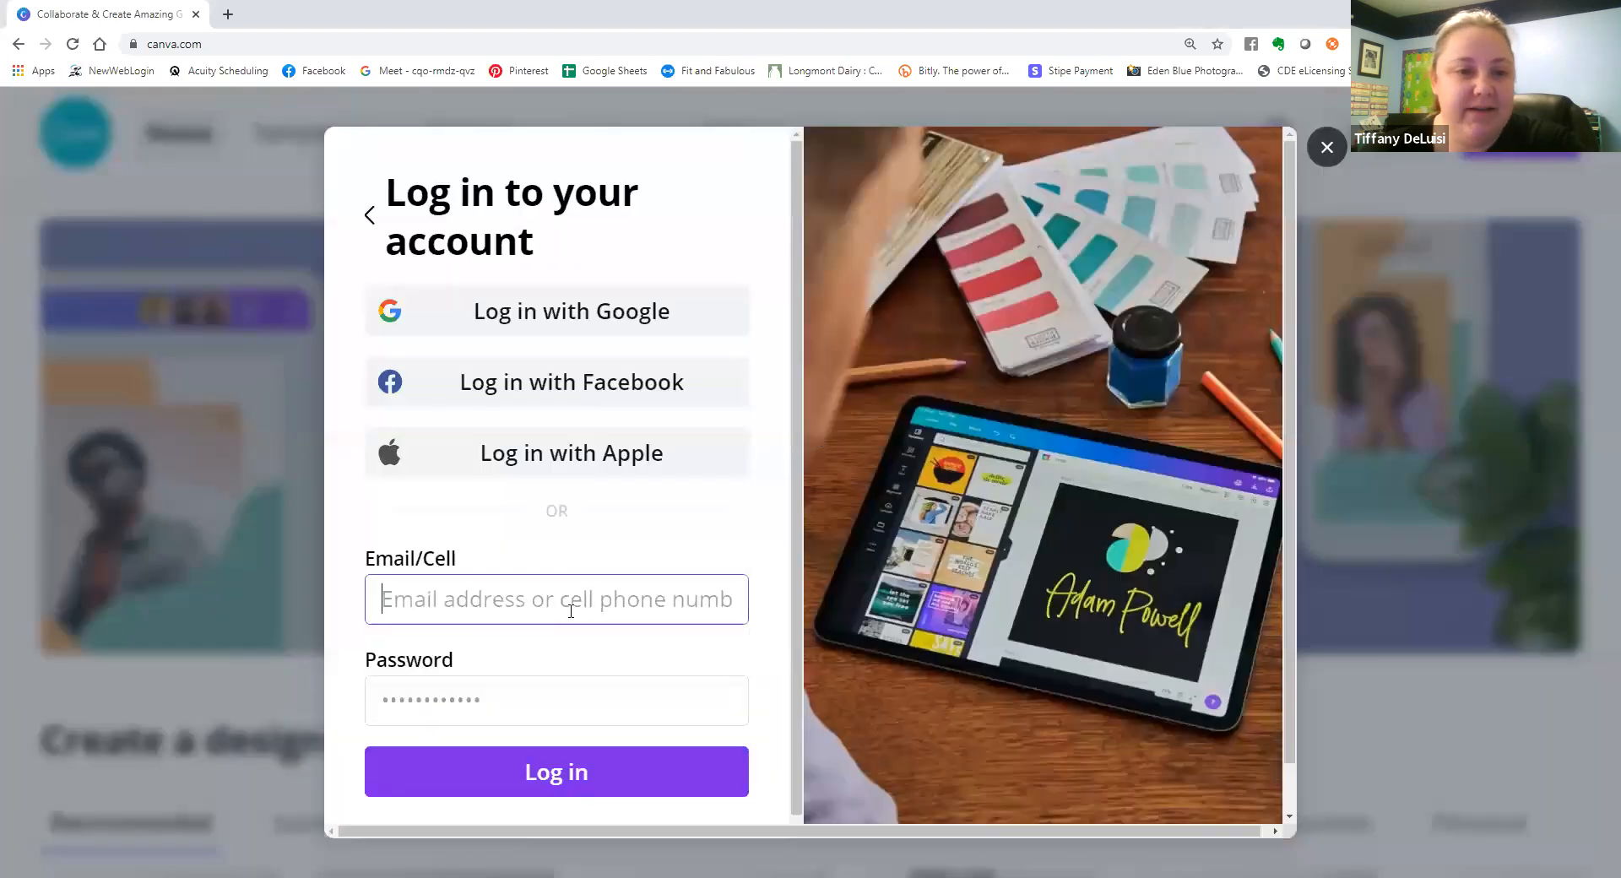
{"action": "left_click", "coordinate": [568, 609]}
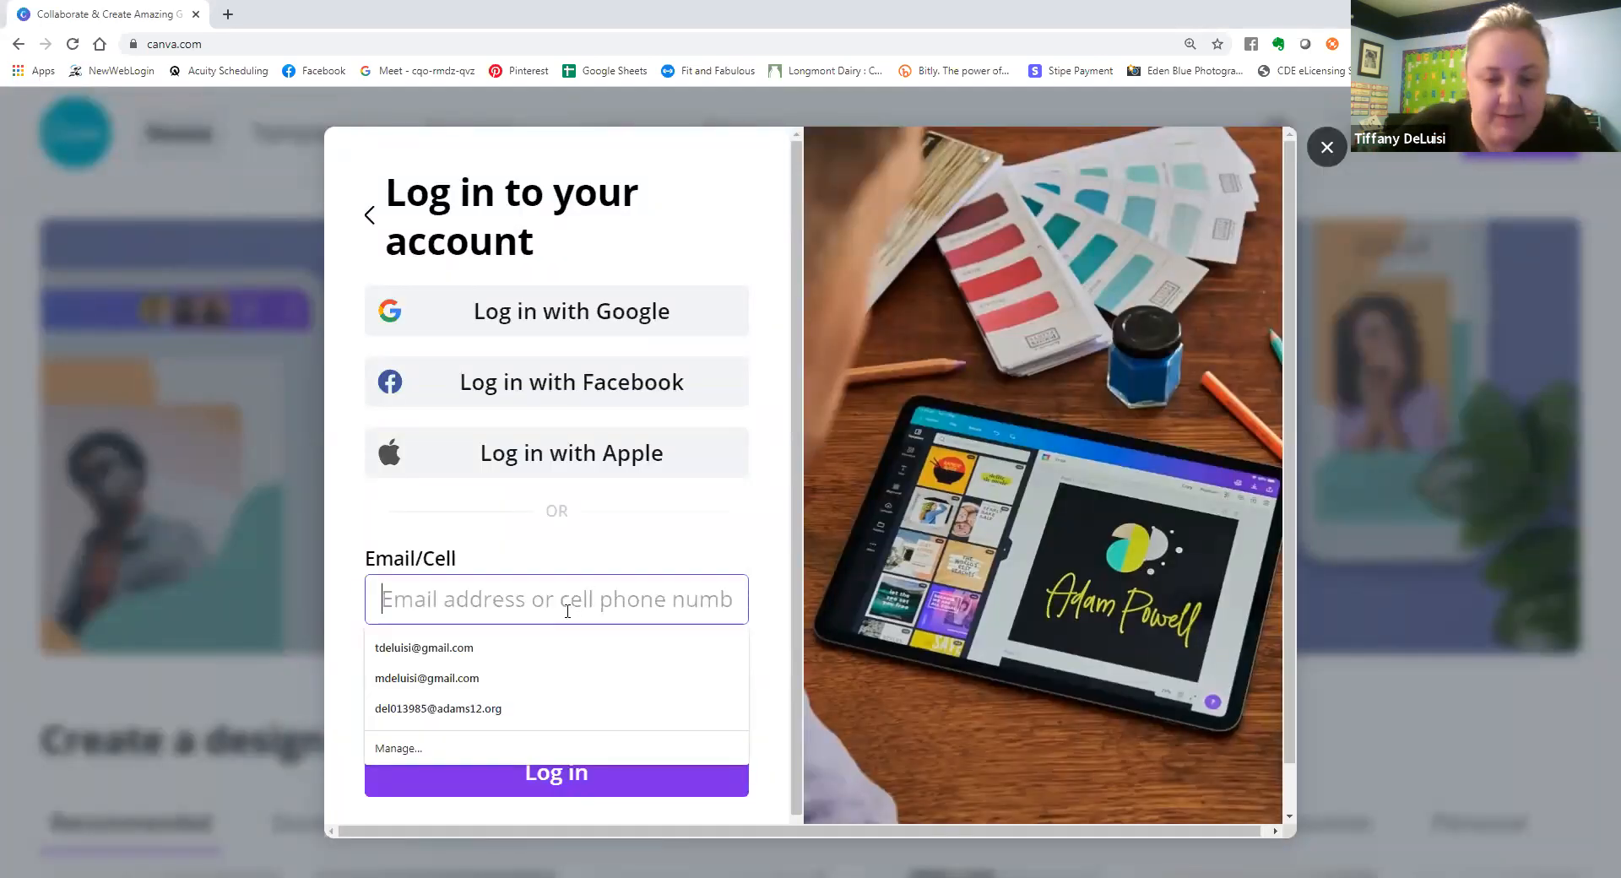
{"action": "type", "text": "adelu"}
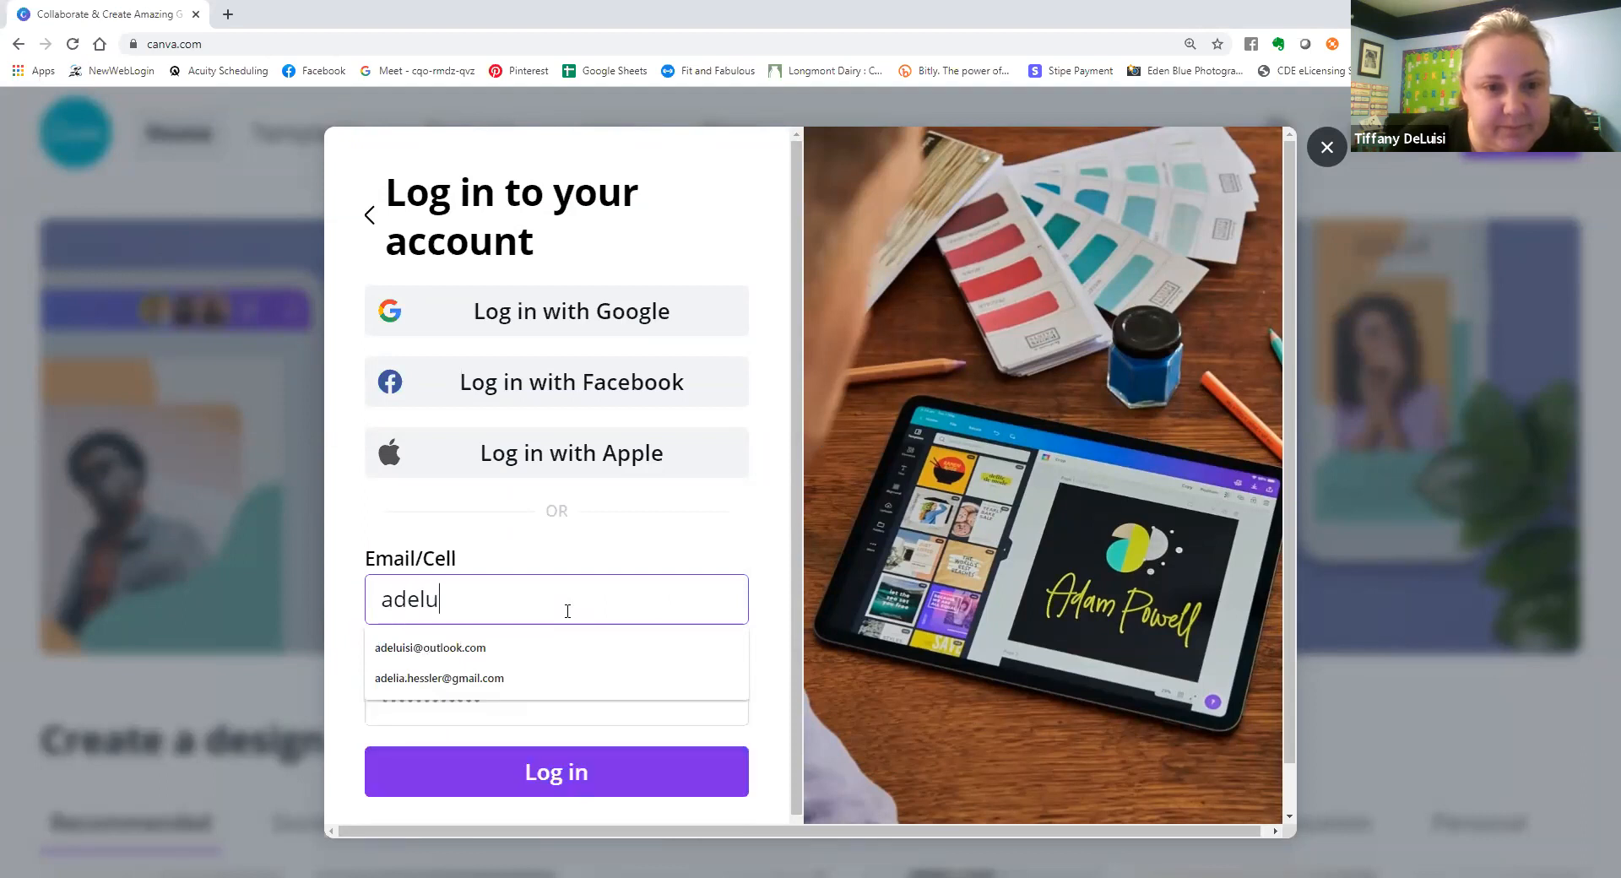
{"action": "left_click", "coordinate": [543, 652]}
{"action": "left_click", "coordinate": [529, 701]}
{"action": "type", "text": "••••••••"}
{"action": "key", "text": "Return"}
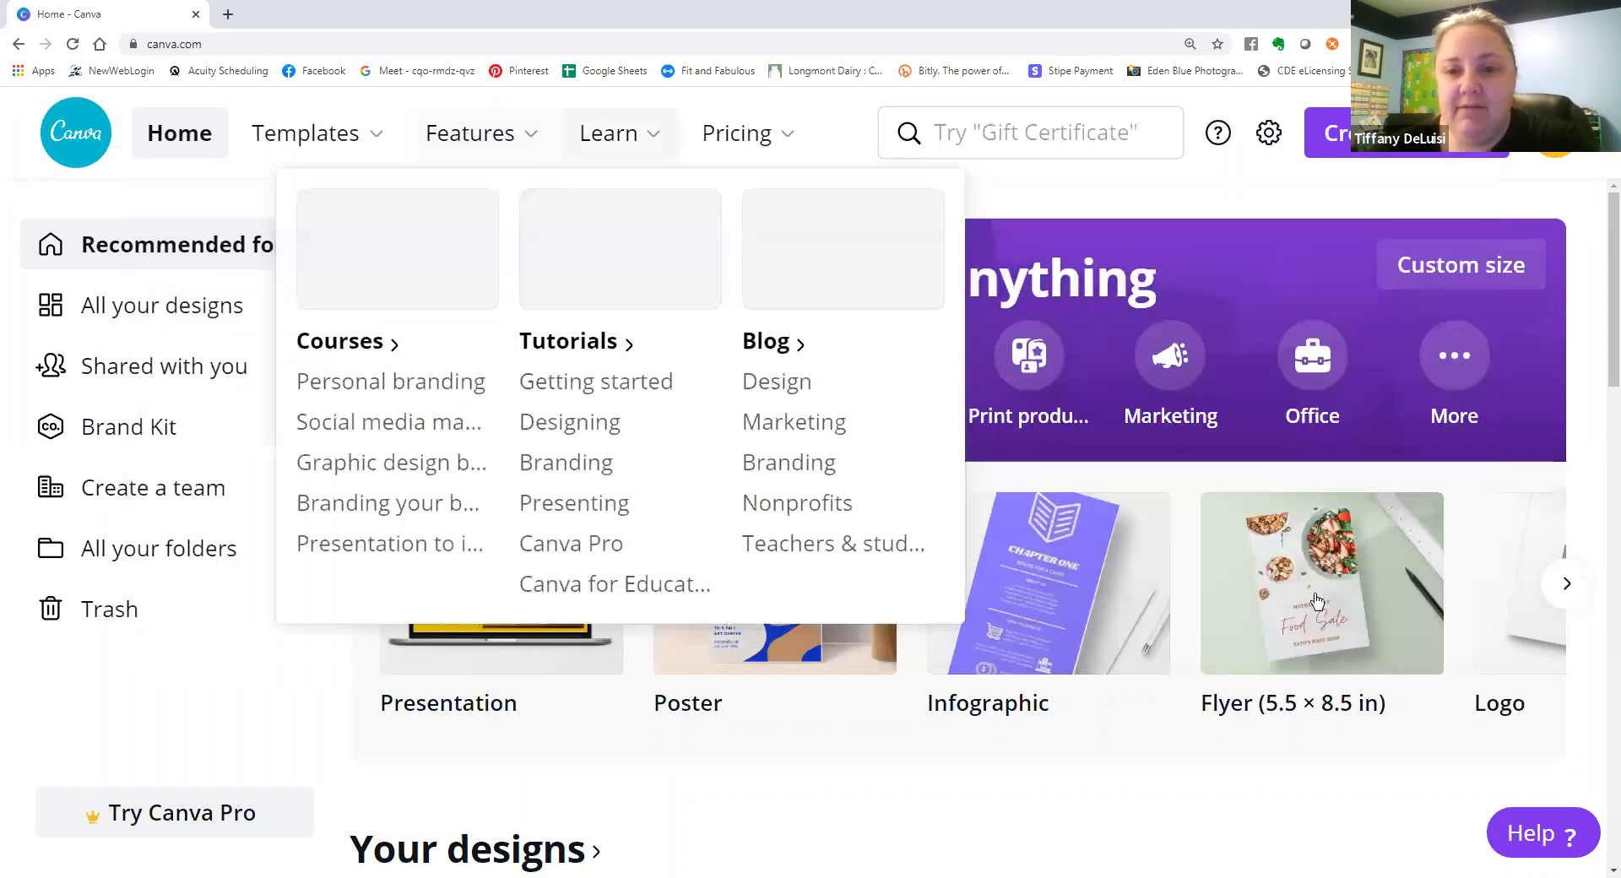
Look through the home page's own designs and its Instagram Posts, Facebook Posts and Posters template rows.
{"action": "scroll", "coordinate": [1241, 418], "scroll_direction": "down", "scroll_amount": 3}
{"action": "scroll", "coordinate": [1240, 413], "scroll_direction": "down", "scroll_amount": 5}
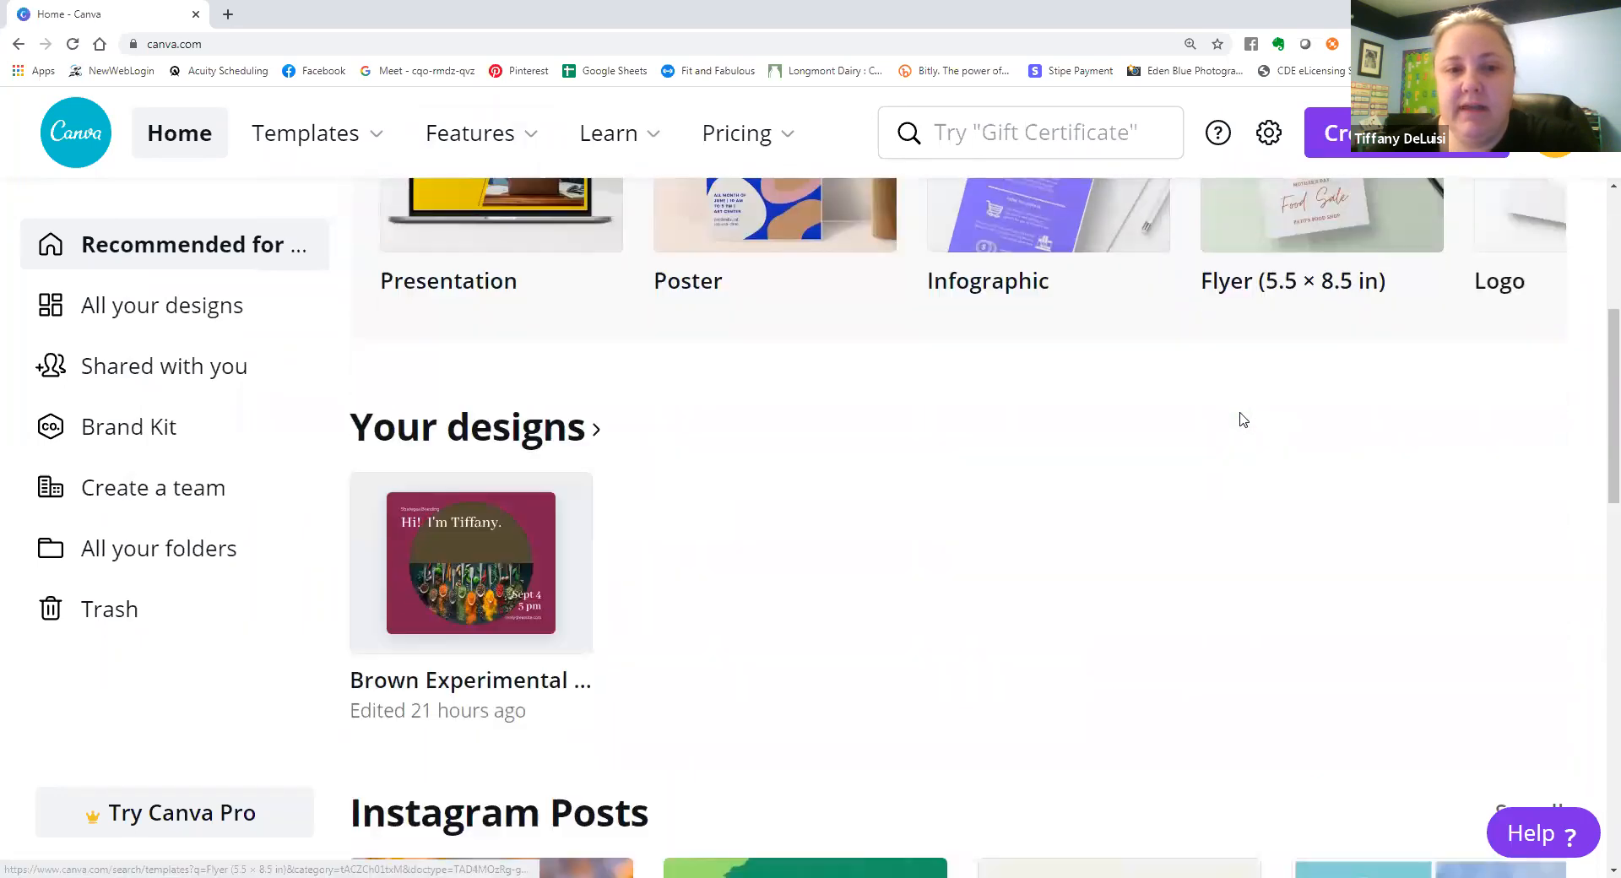
{"action": "scroll", "coordinate": [869, 406], "scroll_direction": "up", "scroll_amount": 1}
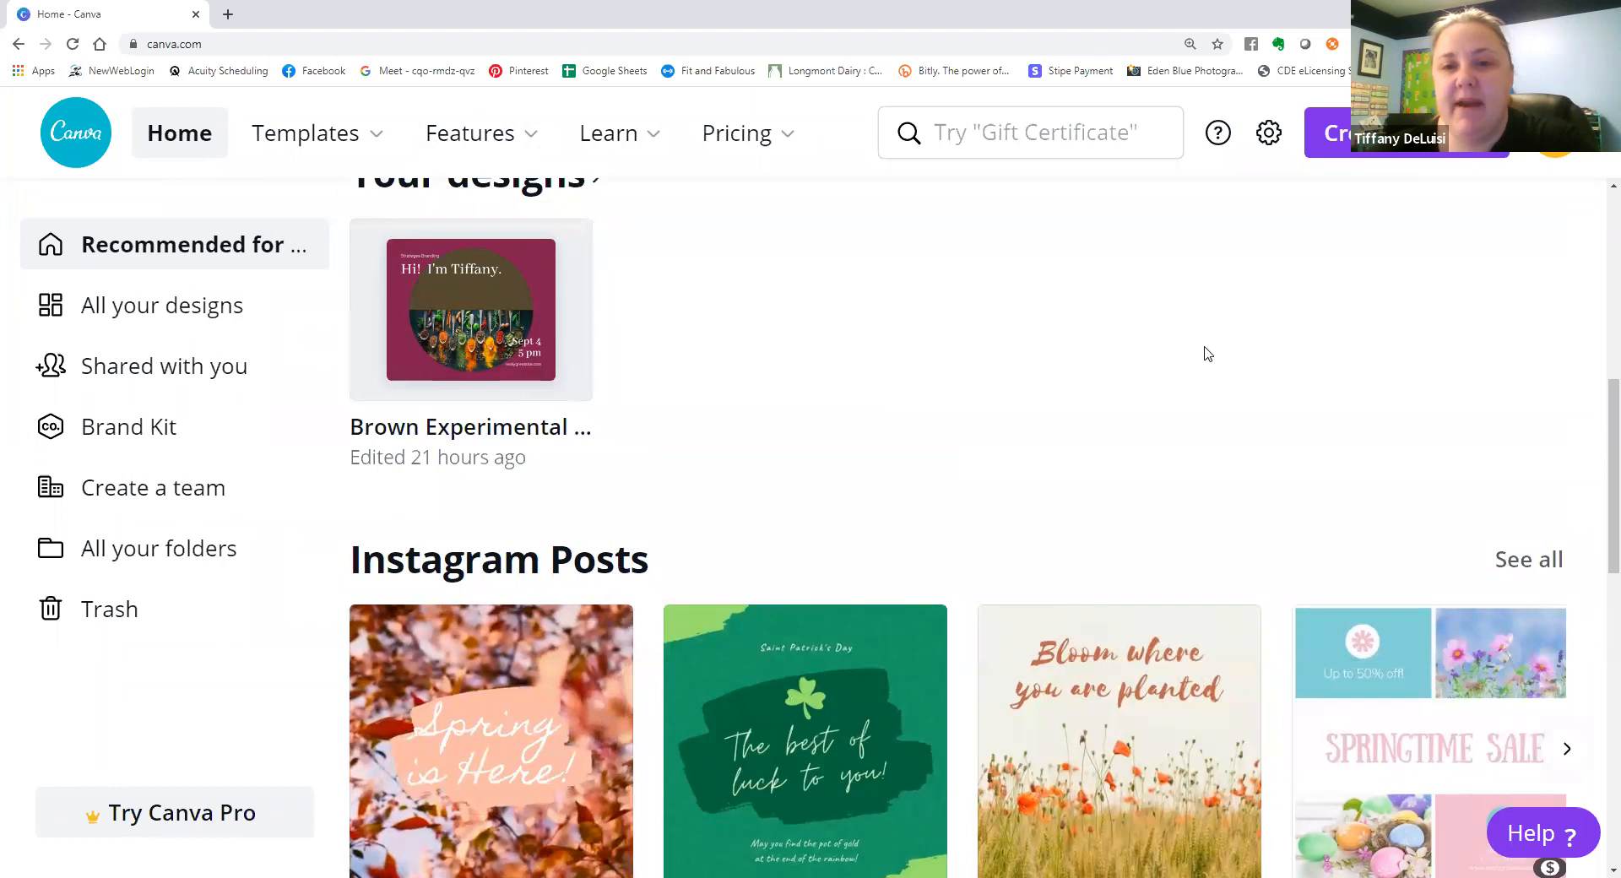
{"action": "scroll", "coordinate": [1040, 431], "scroll_direction": "up", "scroll_amount": 1}
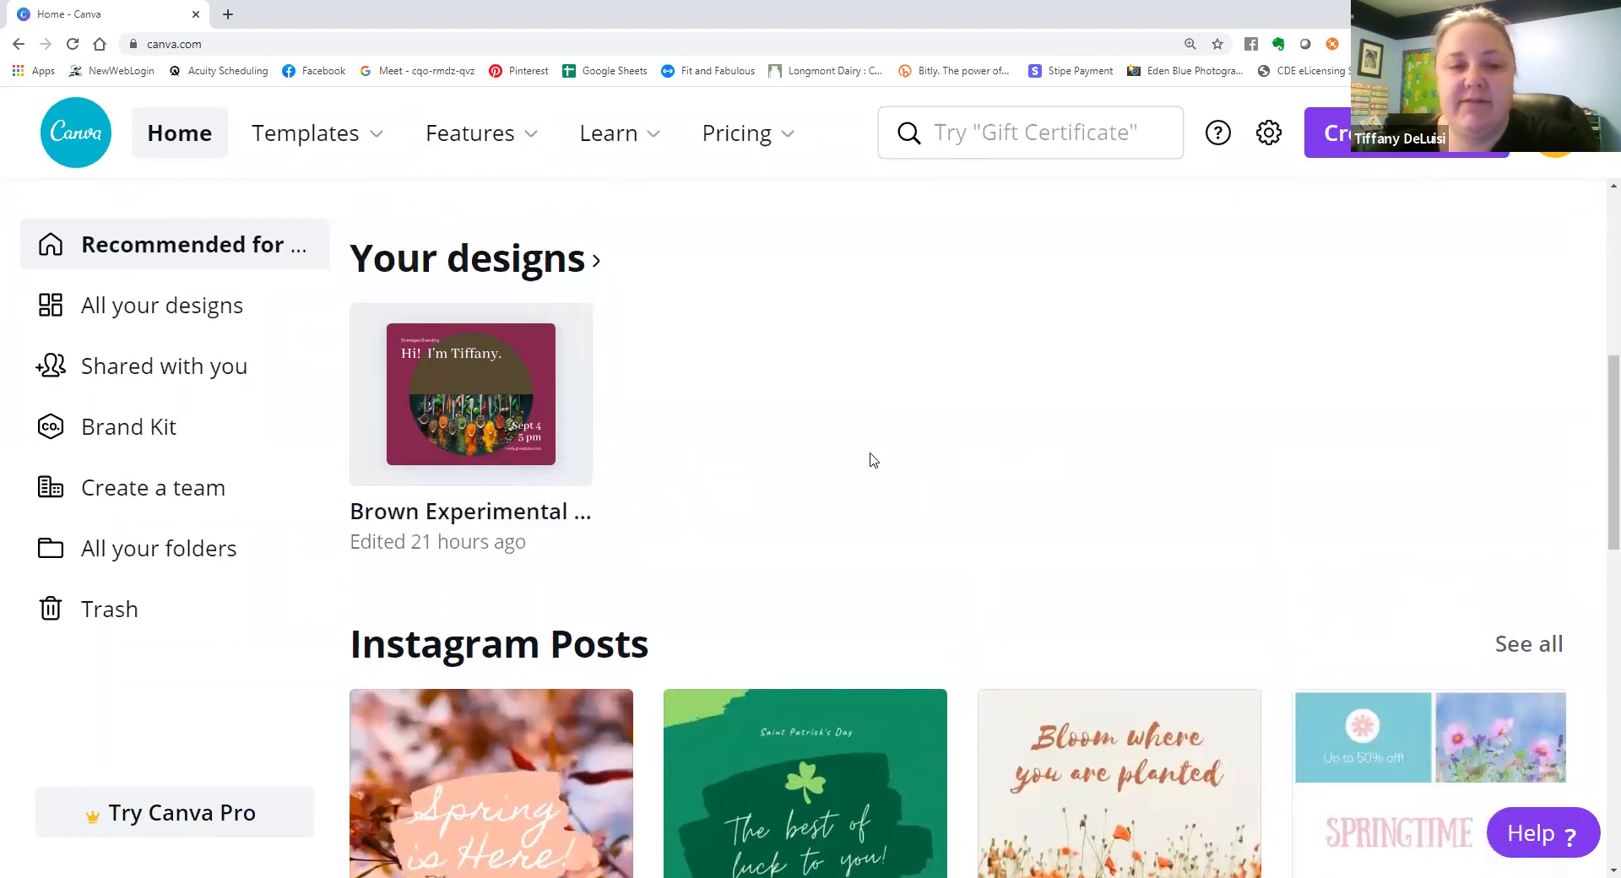
{"action": "scroll", "coordinate": [870, 459], "scroll_direction": "down", "scroll_amount": 4}
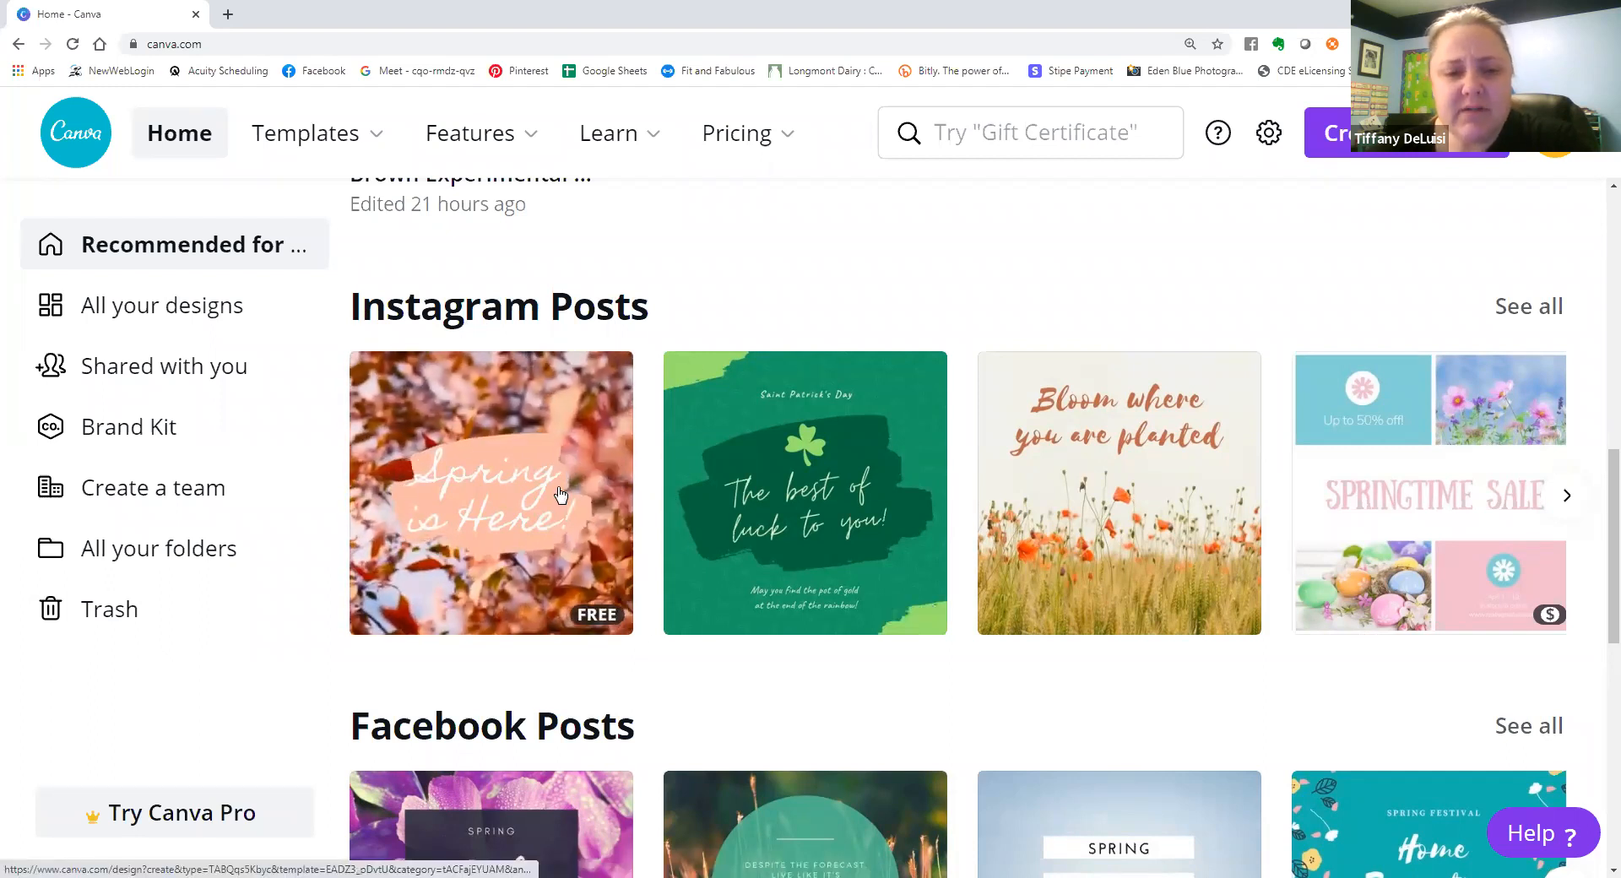
{"action": "scroll", "coordinate": [560, 494], "scroll_direction": "down", "scroll_amount": 4}
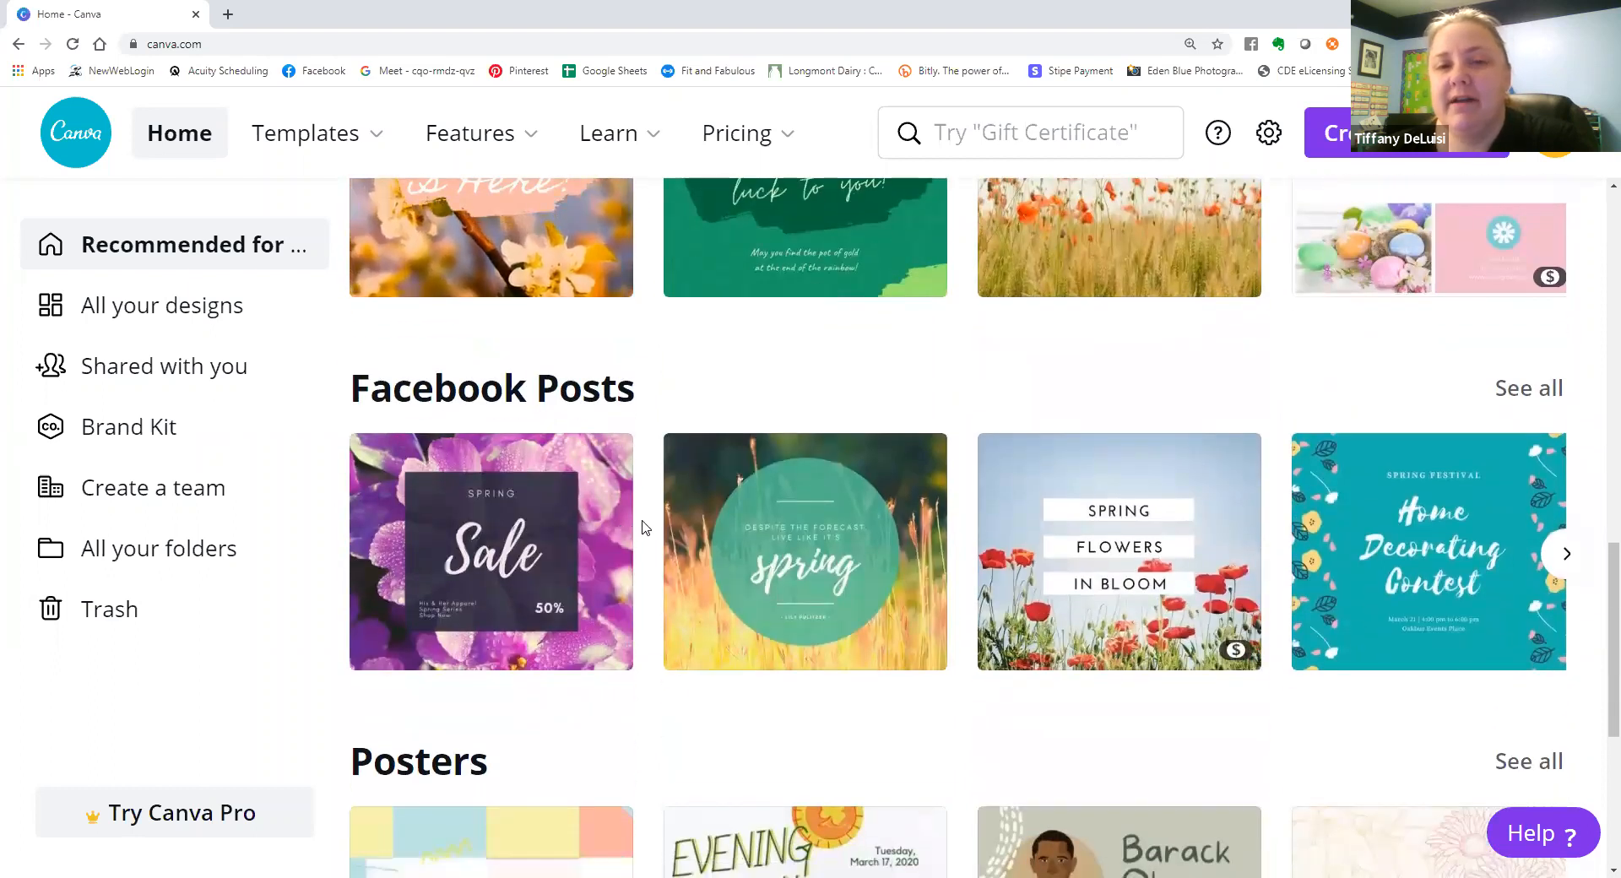
{"action": "scroll", "coordinate": [608, 405], "scroll_direction": "up", "scroll_amount": 1}
{"action": "scroll", "coordinate": [608, 407], "scroll_direction": "up", "scroll_amount": 2}
{"action": "scroll", "coordinate": [606, 409], "scroll_direction": "down", "scroll_amount": 2}
{"action": "scroll", "coordinate": [625, 426], "scroll_direction": "up", "scroll_amount": 2}
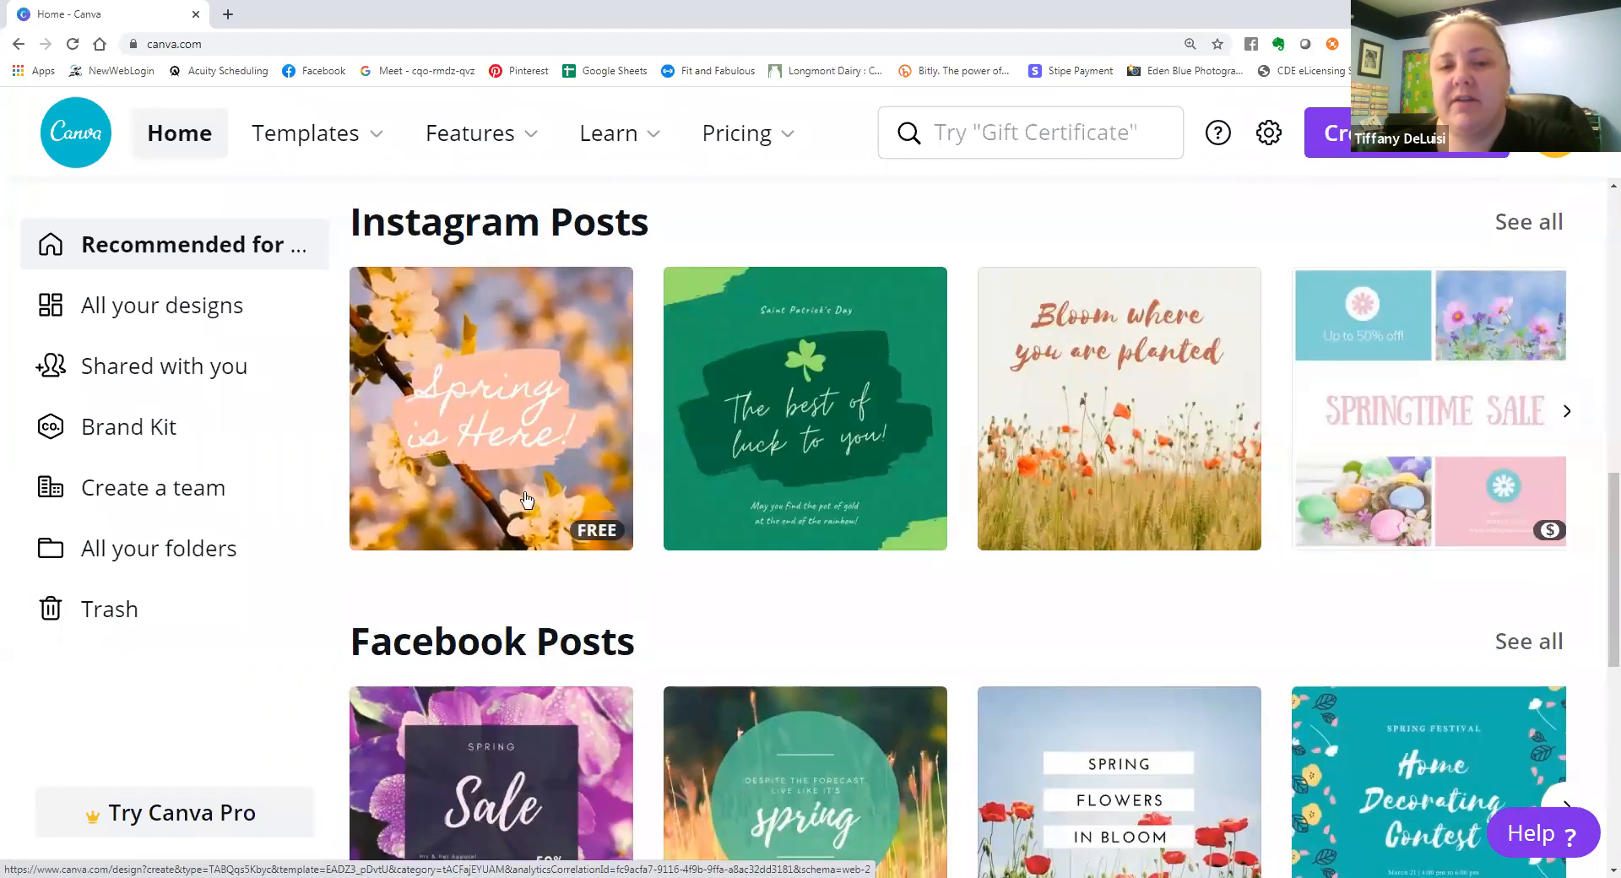
{"action": "scroll", "coordinate": [307, 532], "scroll_direction": "down", "scroll_amount": 1}
{"action": "scroll", "coordinate": [307, 532], "scroll_direction": "down", "scroll_amount": 2}
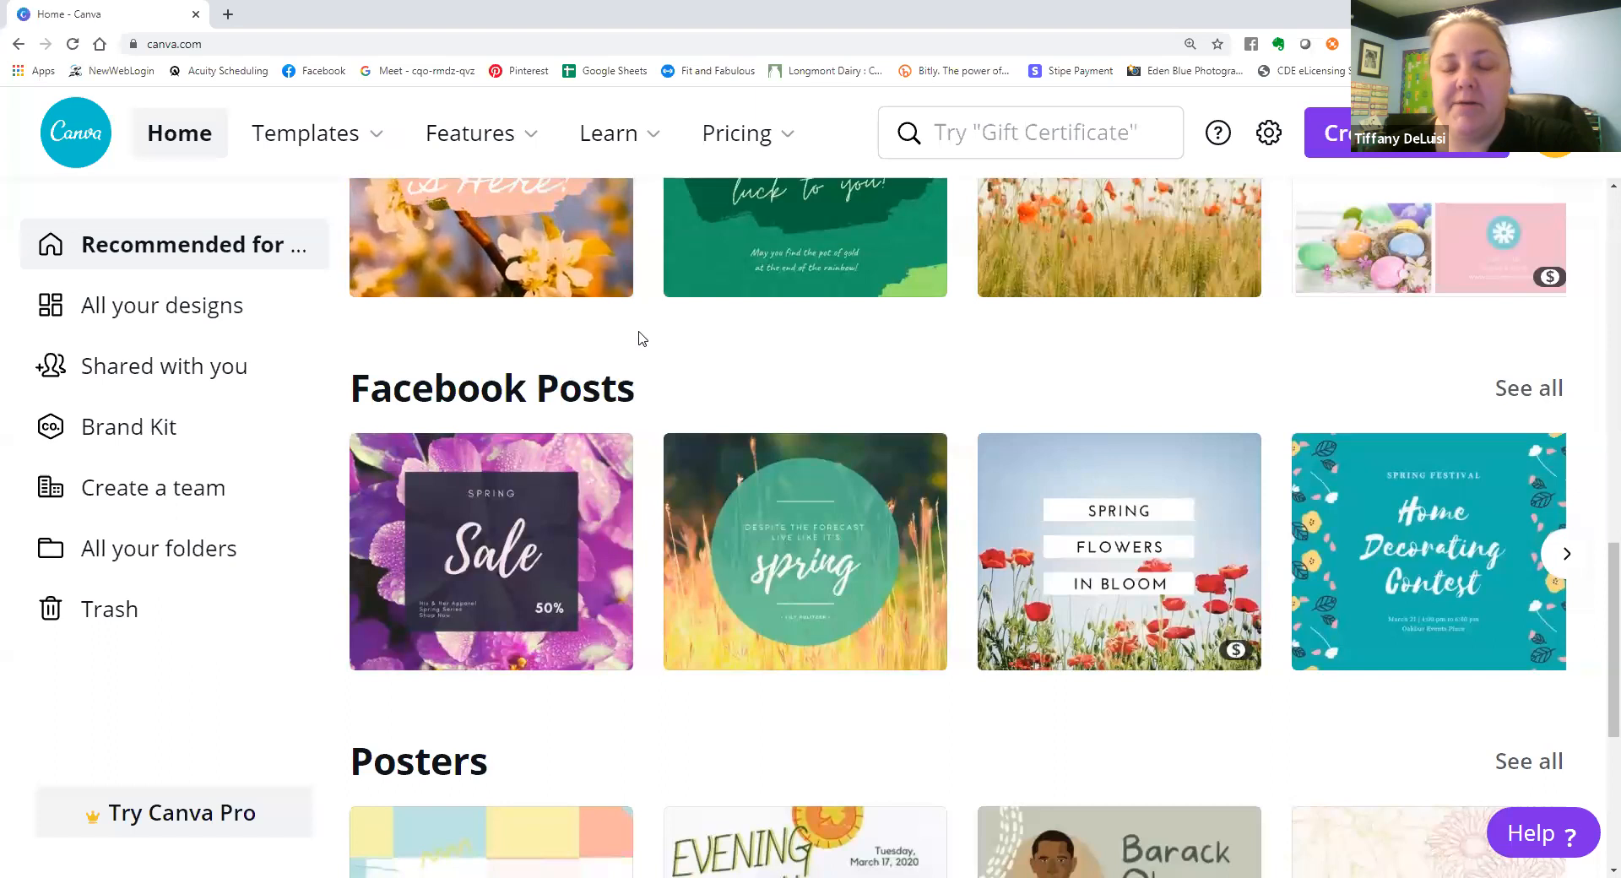
{"action": "scroll", "coordinate": [635, 329], "scroll_direction": "down", "scroll_amount": 1}
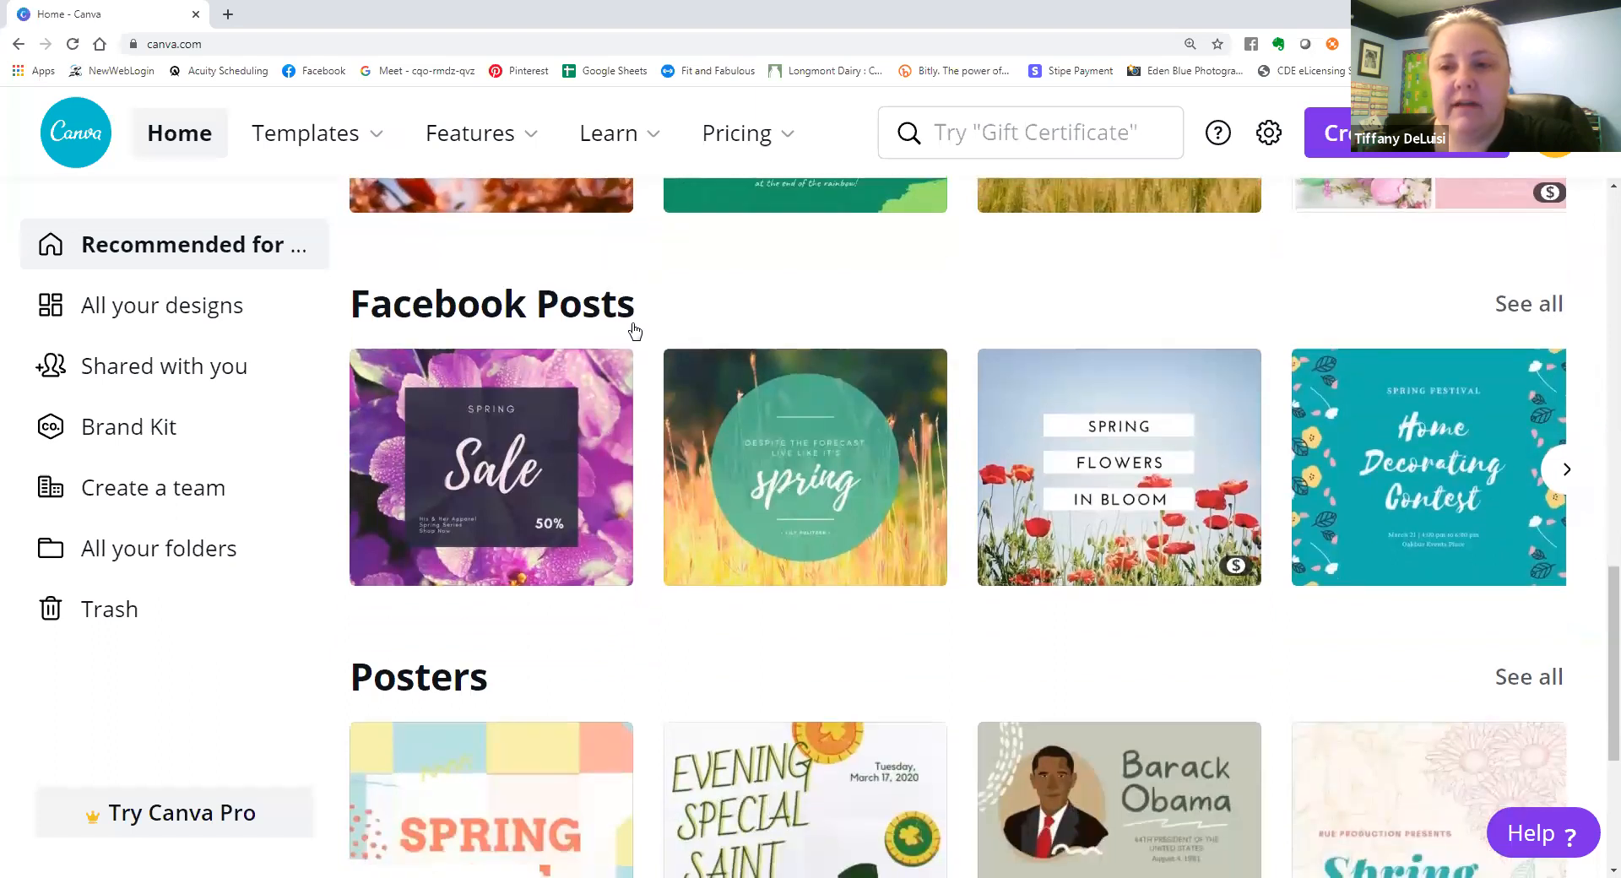
{"action": "scroll", "coordinate": [638, 330], "scroll_direction": "up", "scroll_amount": 1}
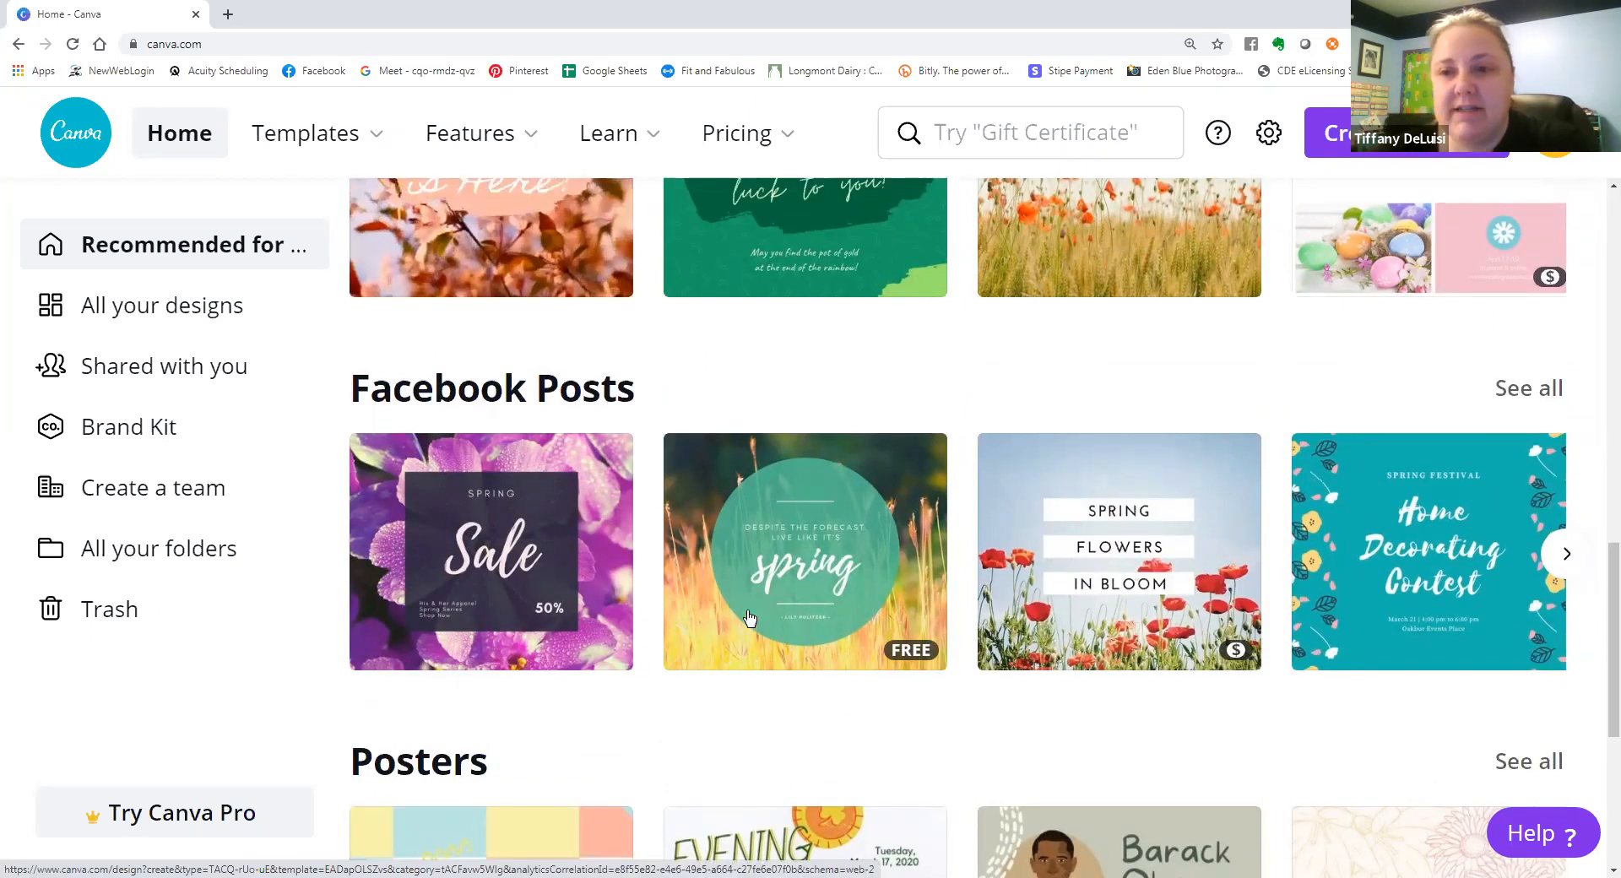
{"action": "scroll", "coordinate": [1347, 625], "scroll_direction": "up", "scroll_amount": 1}
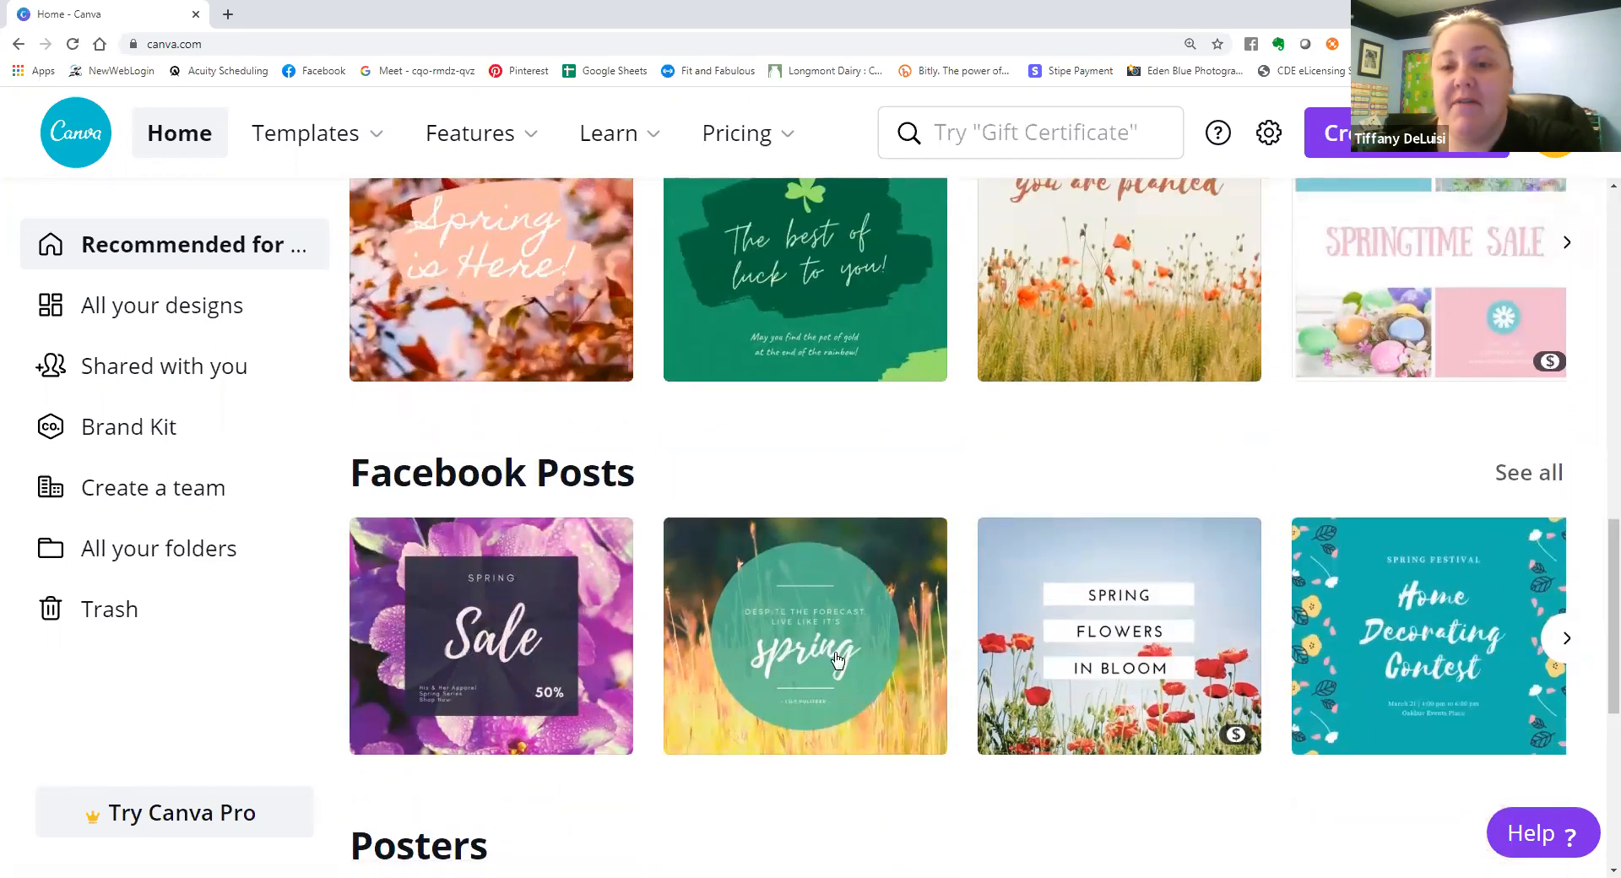
Open the full Facebook Posts template collection and look through the free and paid designs.
{"action": "left_click", "coordinate": [1512, 483]}
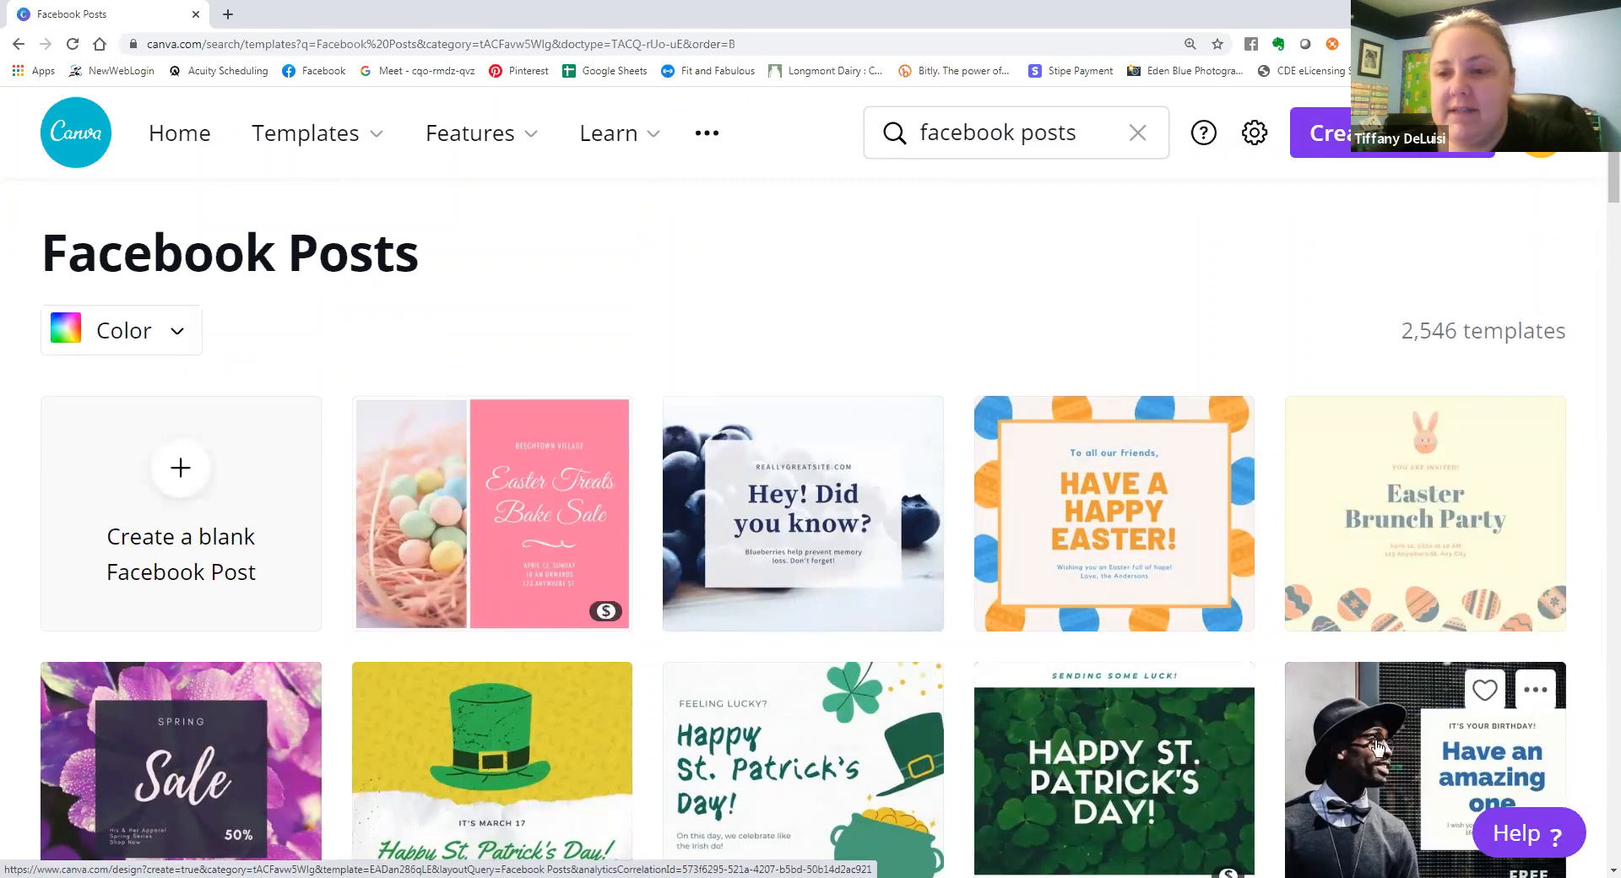
{"action": "scroll", "coordinate": [283, 676], "scroll_direction": "down", "scroll_amount": 2}
{"action": "scroll", "coordinate": [286, 653], "scroll_direction": "down", "scroll_amount": 2}
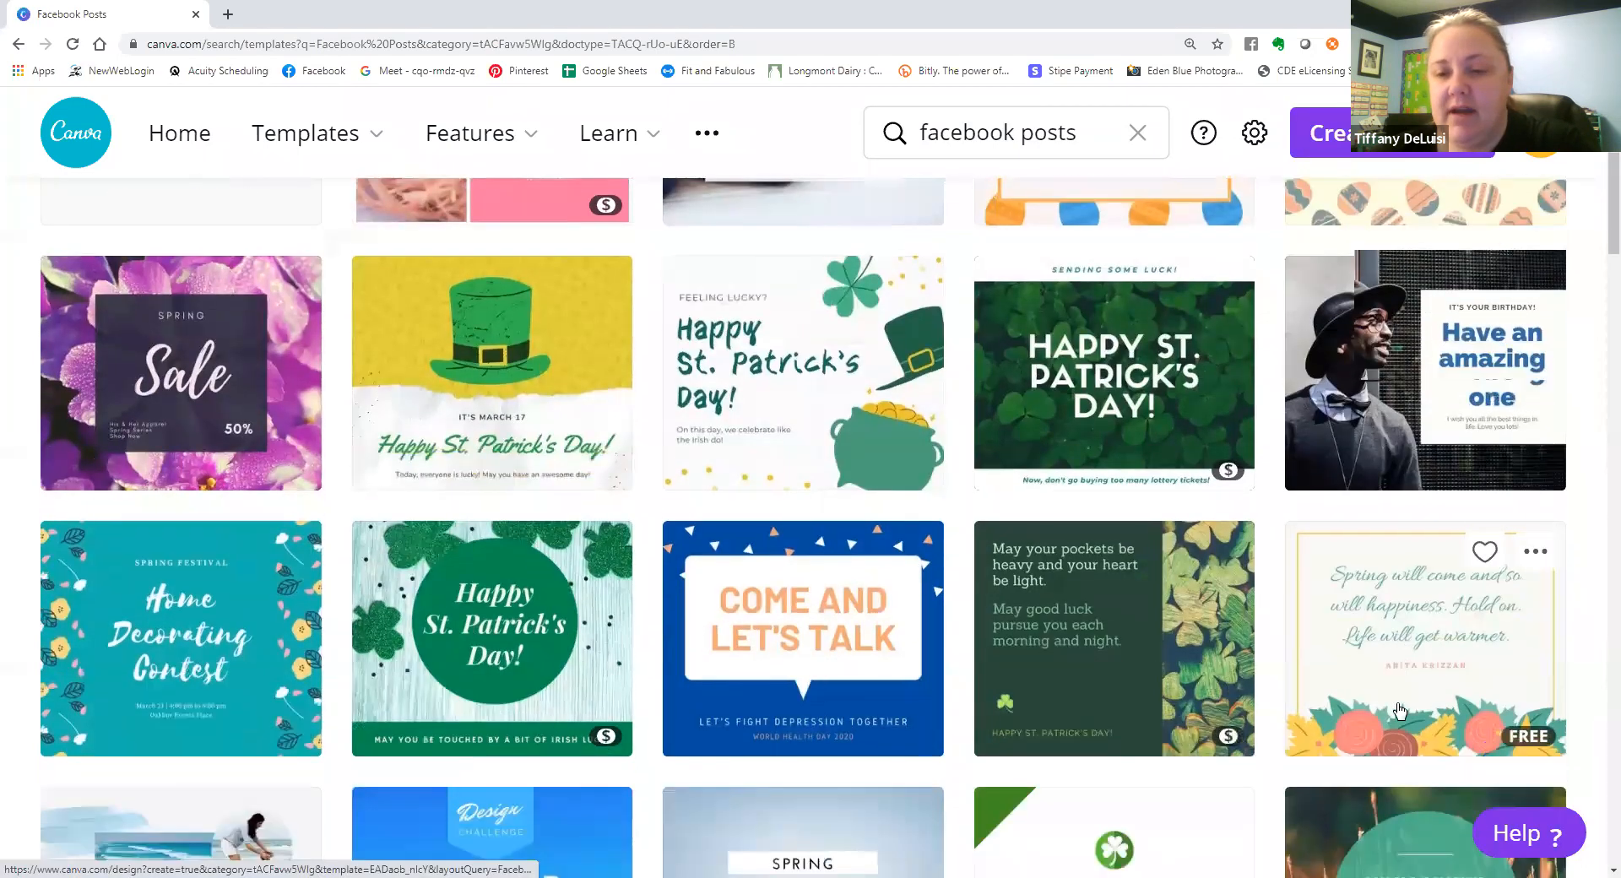
{"action": "scroll", "coordinate": [1399, 711], "scroll_direction": "down", "scroll_amount": 4}
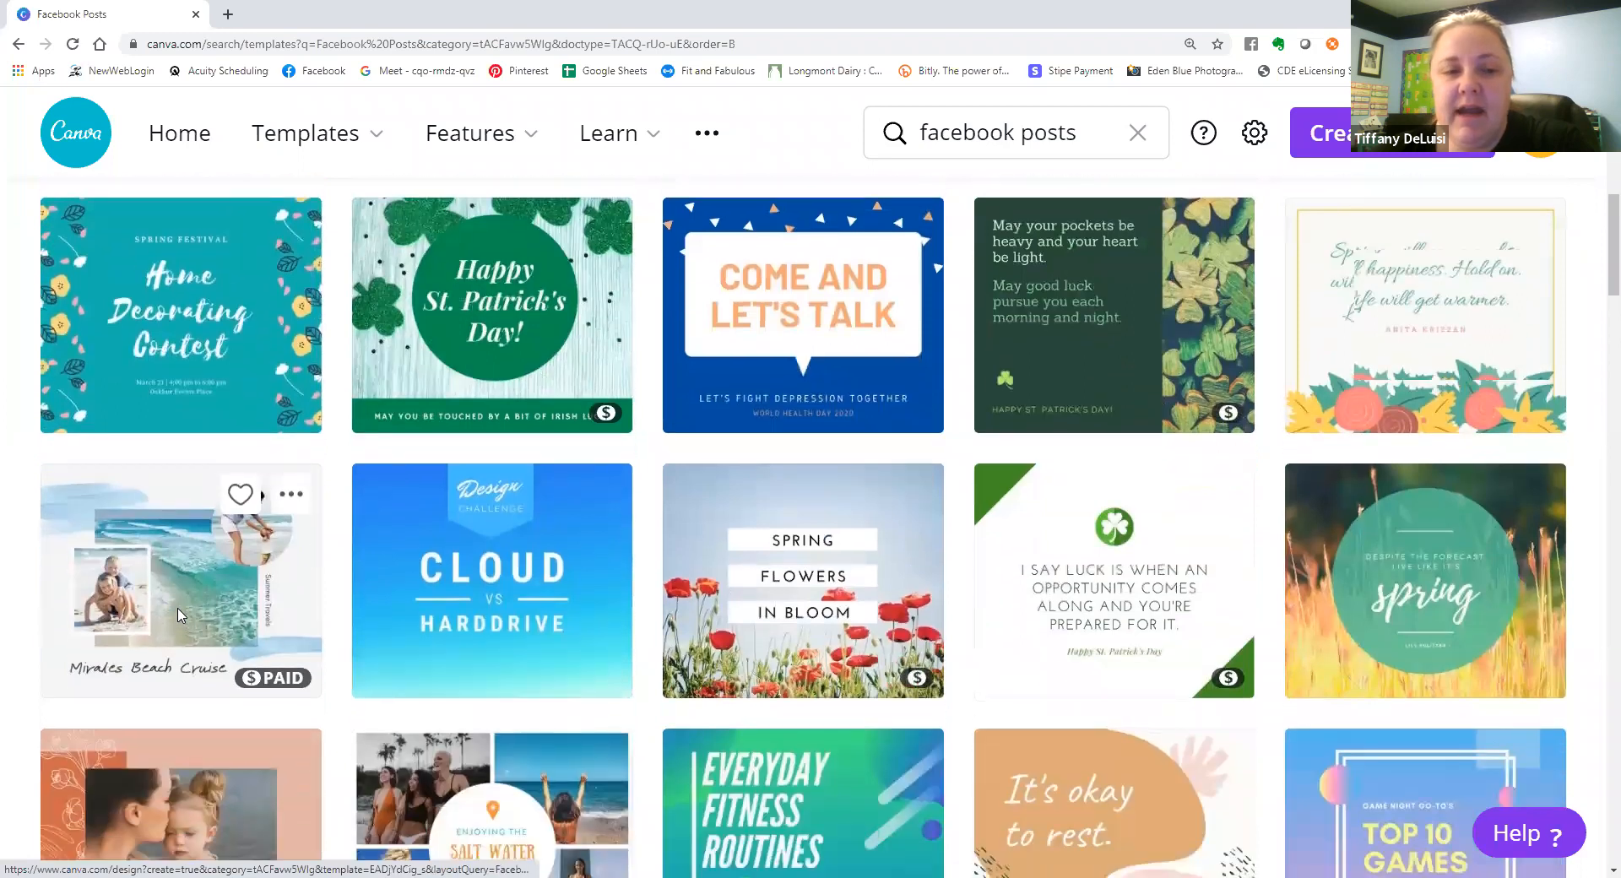
{"action": "scroll", "coordinate": [180, 620], "scroll_direction": "down", "scroll_amount": 2}
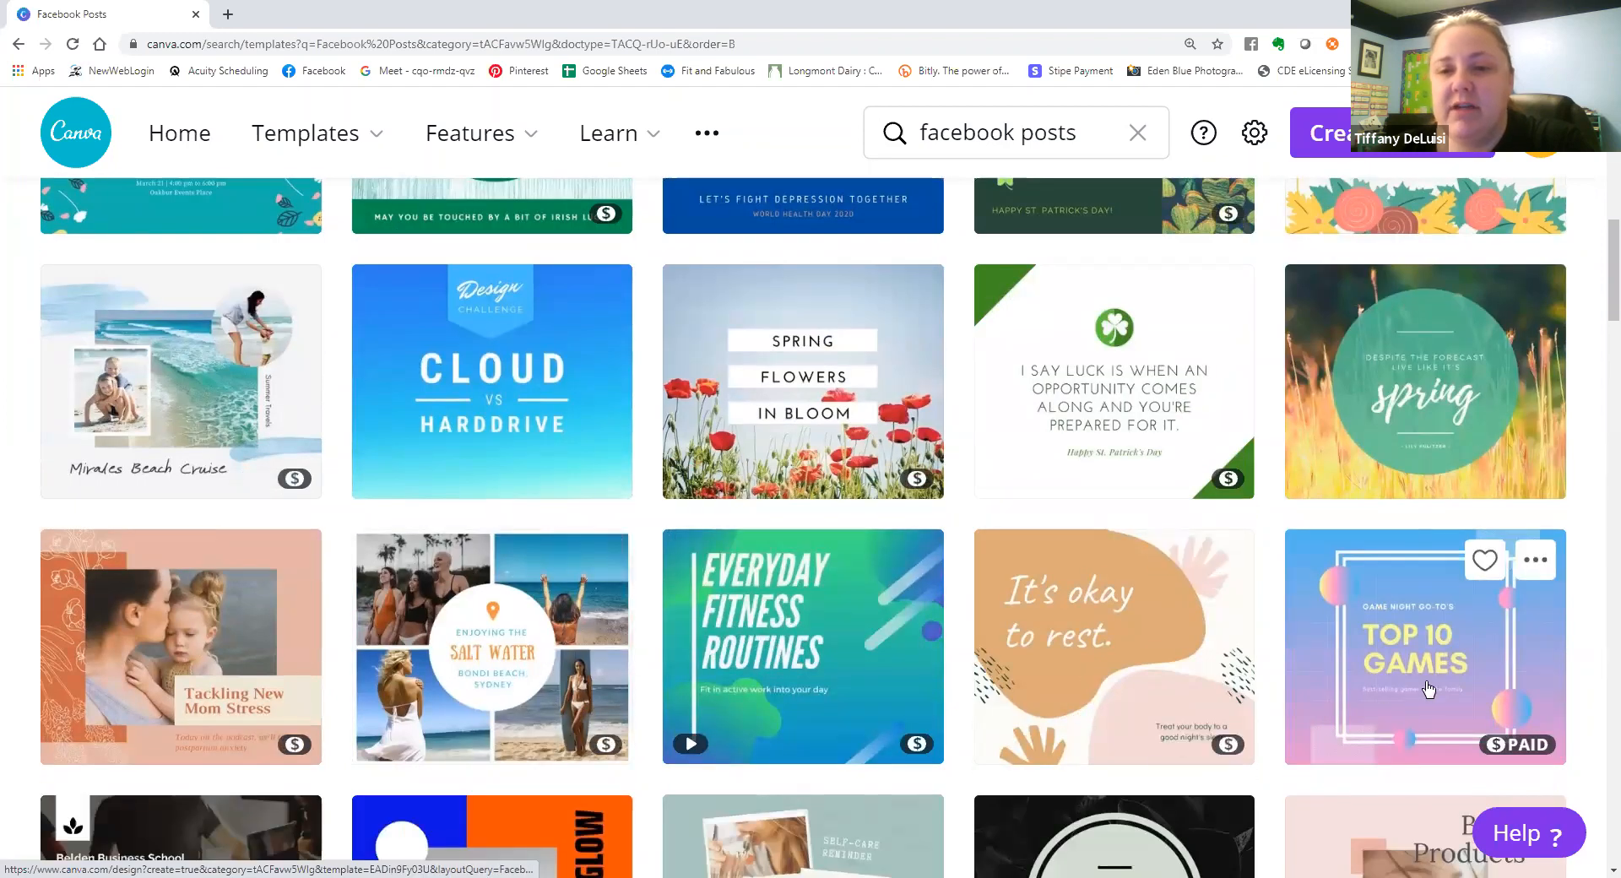
{"action": "scroll", "coordinate": [1429, 691], "scroll_direction": "down", "scroll_amount": 1}
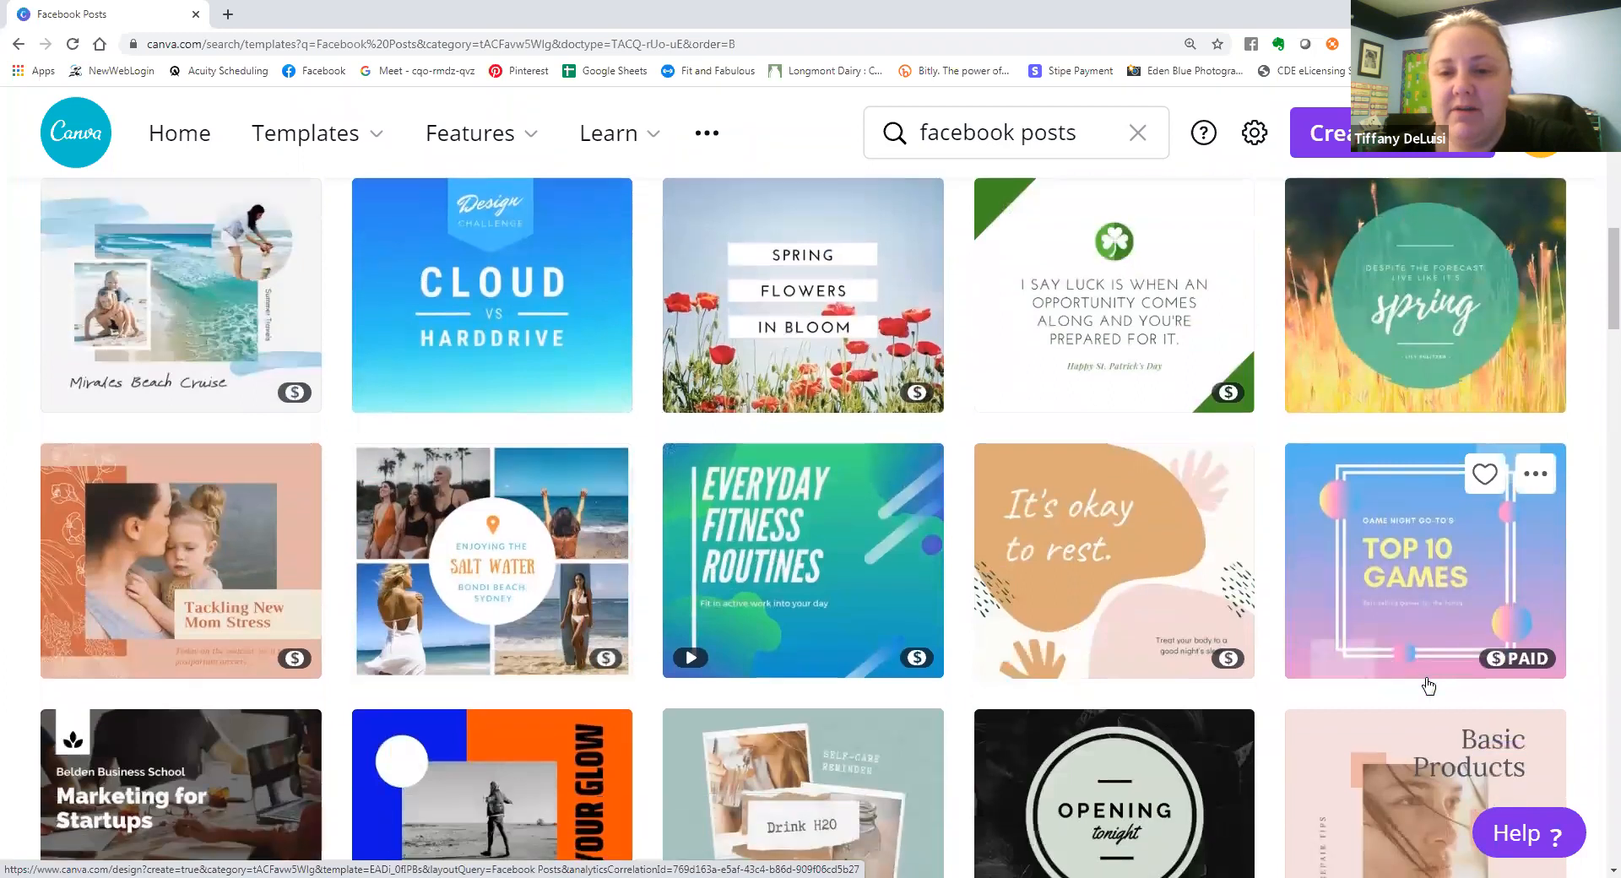
{"action": "scroll", "coordinate": [1429, 685], "scroll_direction": "down", "scroll_amount": 2}
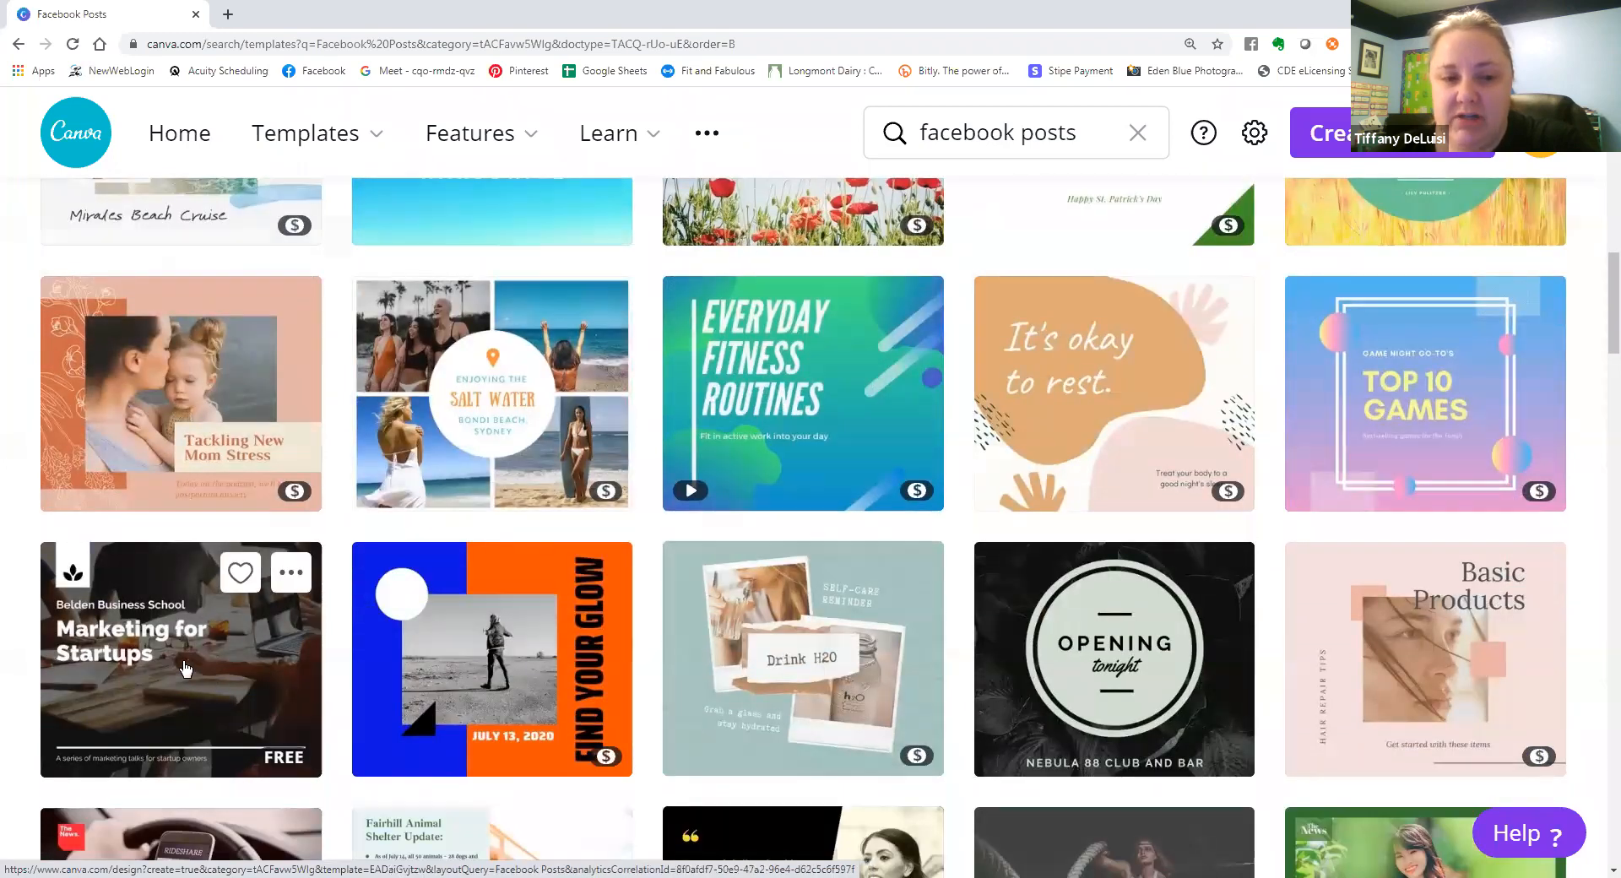
{"action": "scroll", "coordinate": [185, 669], "scroll_direction": "down", "scroll_amount": 3}
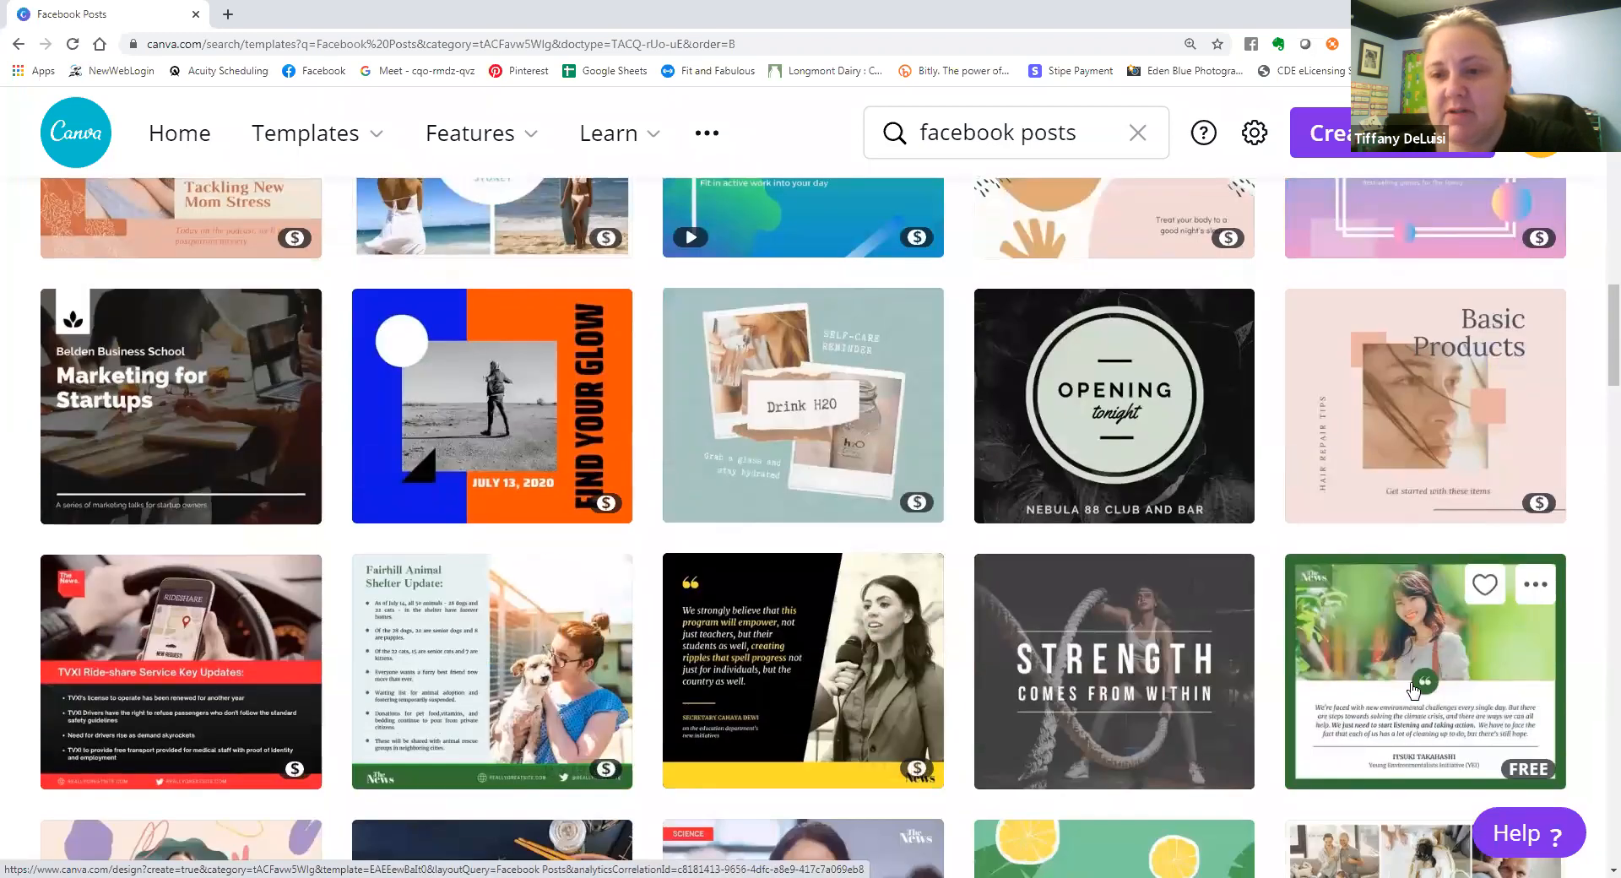
{"action": "scroll", "coordinate": [1414, 691], "scroll_direction": "down", "scroll_amount": 3}
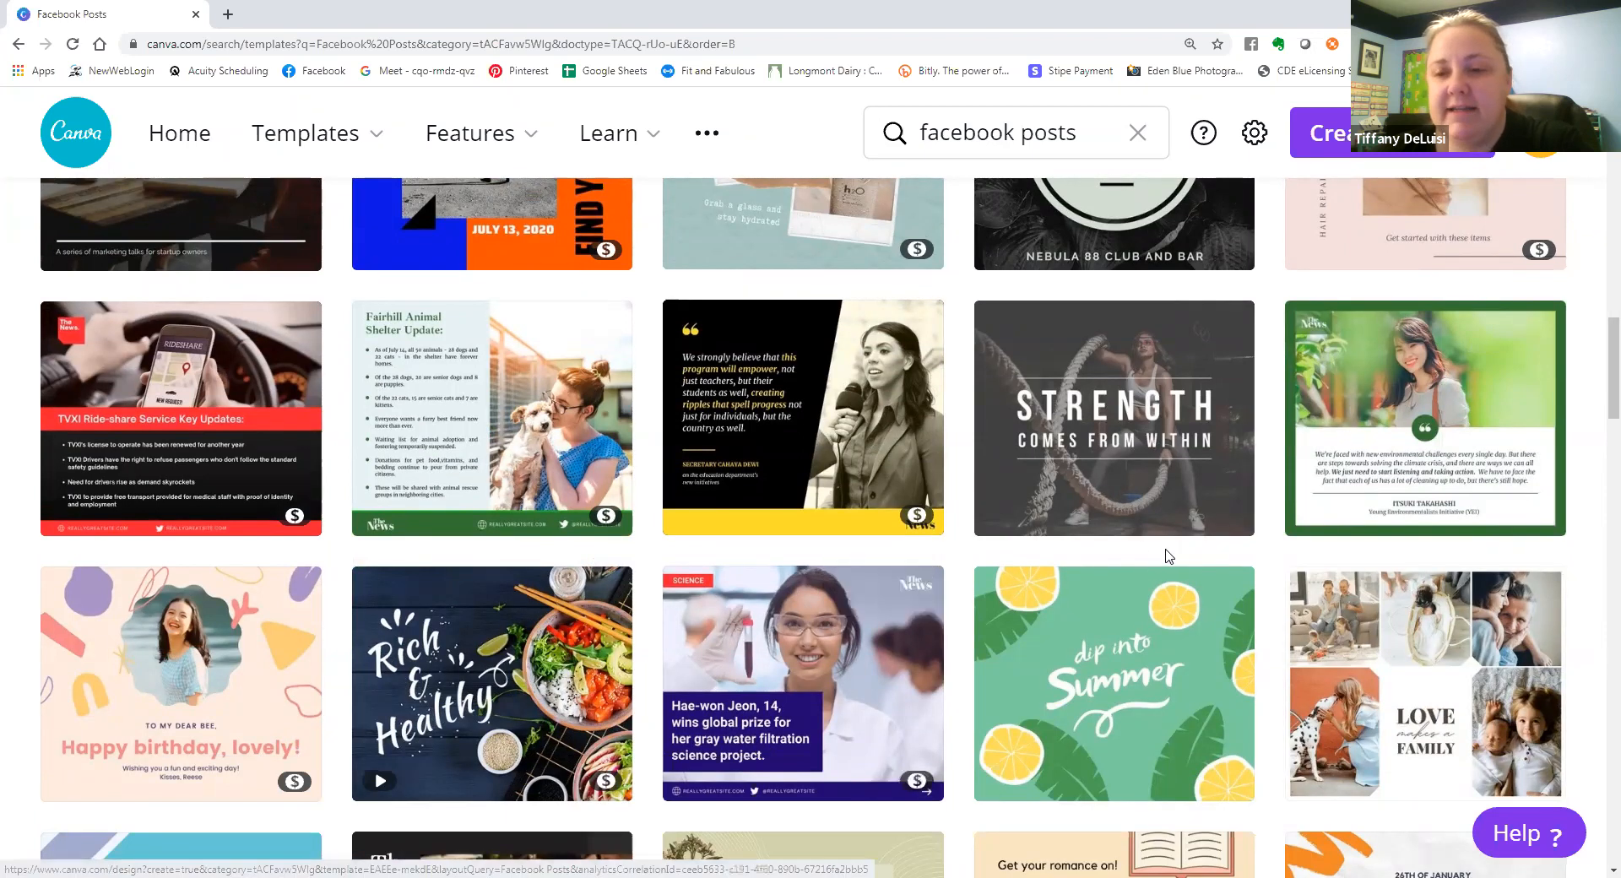
{"action": "scroll", "coordinate": [1170, 553], "scroll_direction": "down", "scroll_amount": 1}
{"action": "scroll", "coordinate": [1172, 551], "scroll_direction": "down", "scroll_amount": 1}
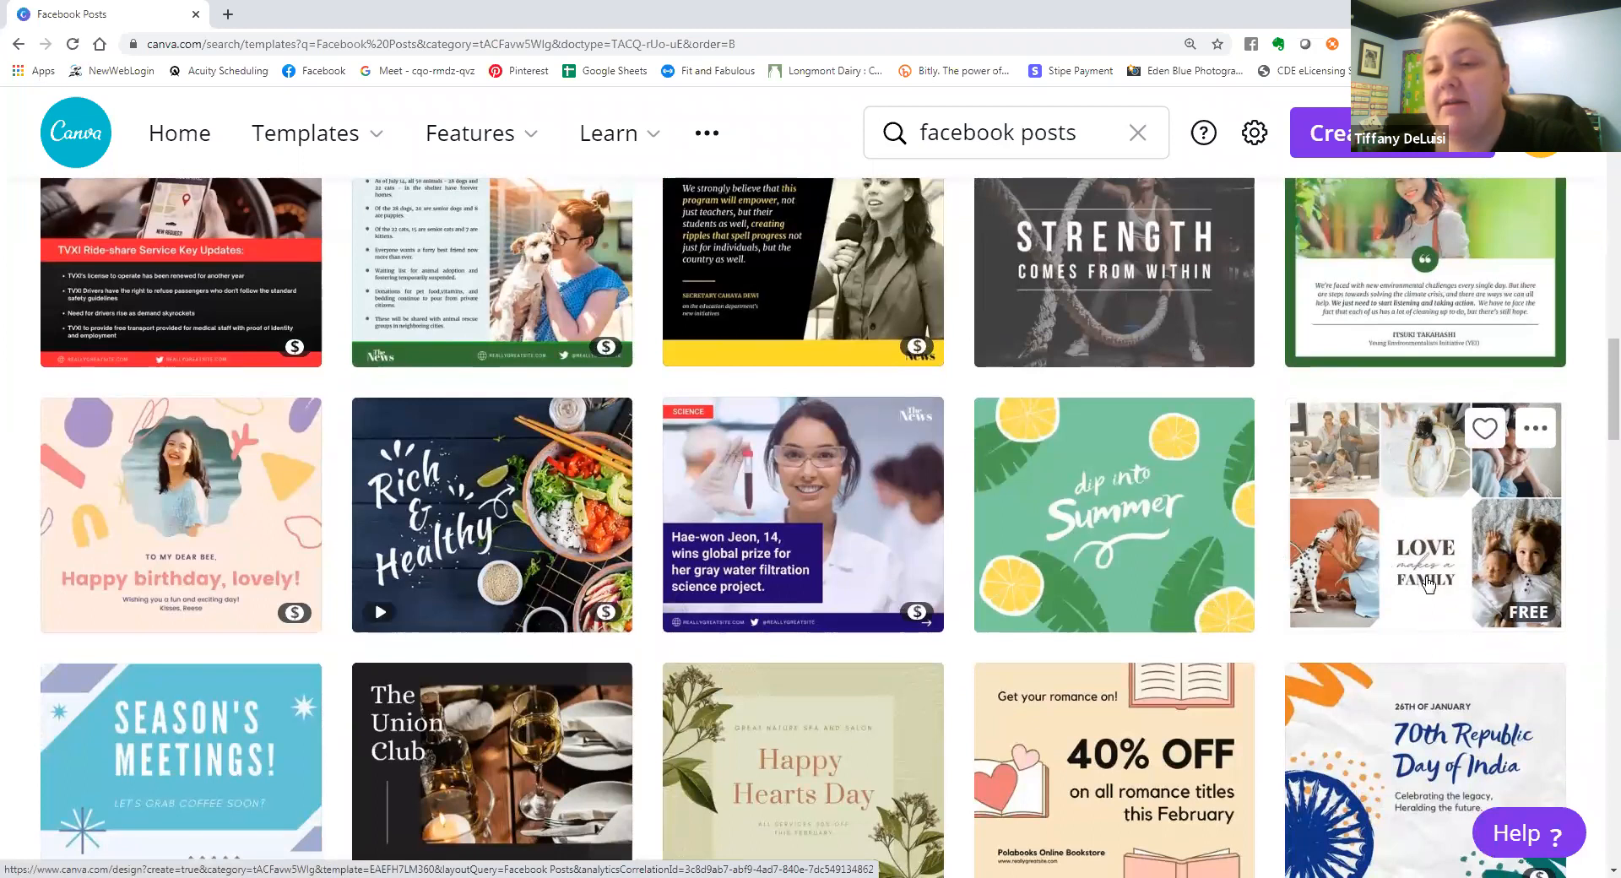
{"action": "scroll", "coordinate": [929, 599], "scroll_direction": "down", "scroll_amount": 4}
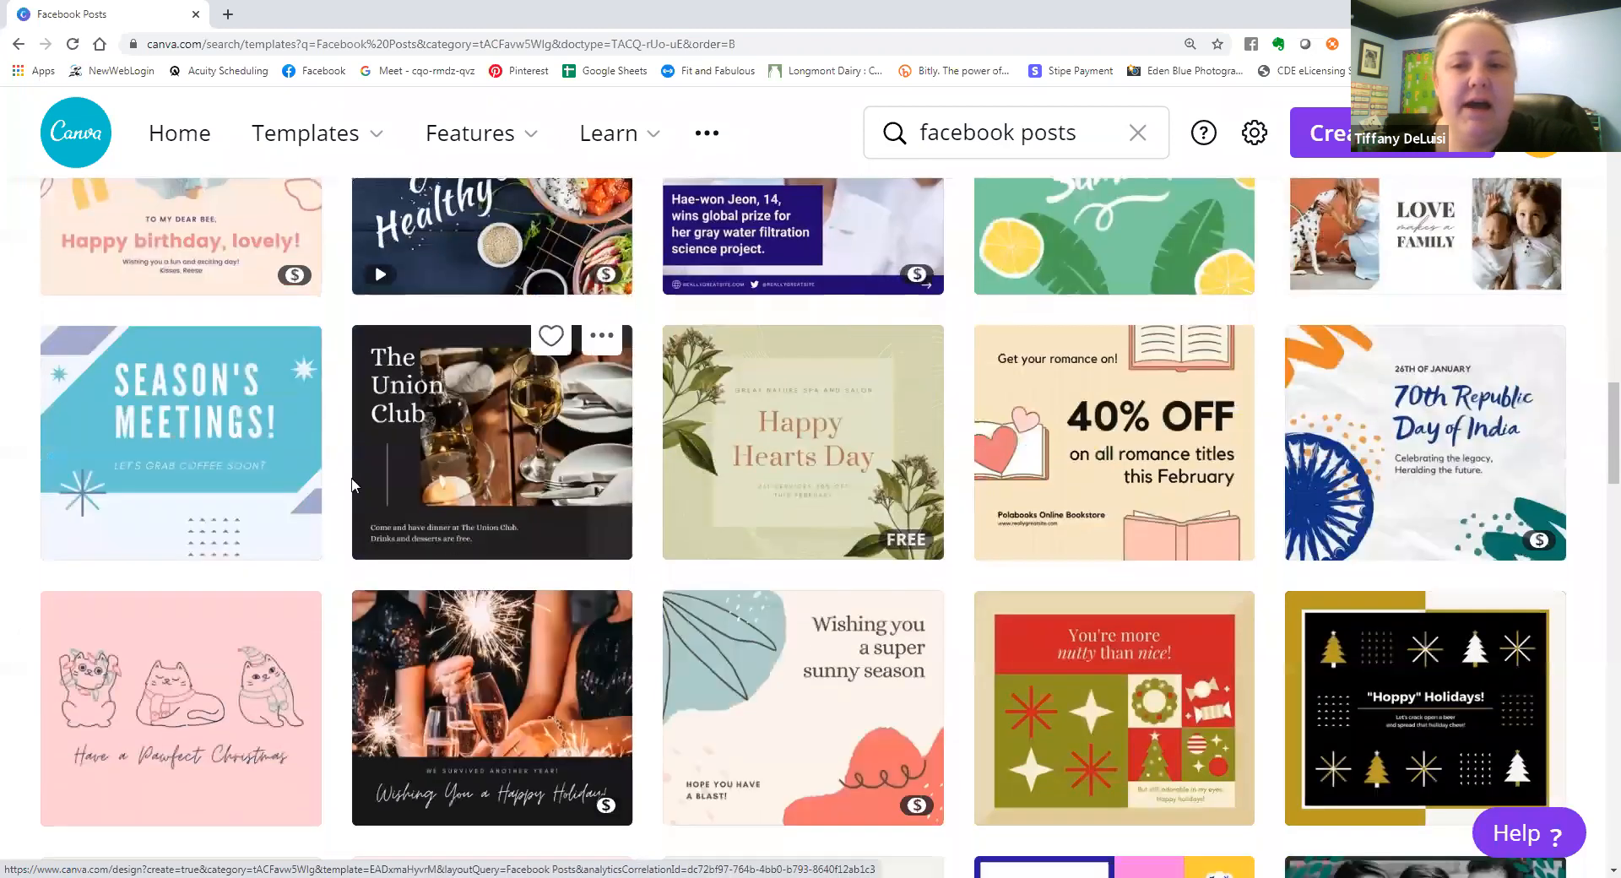
{"action": "scroll", "coordinate": [1102, 615], "scroll_direction": "down", "scroll_amount": 5}
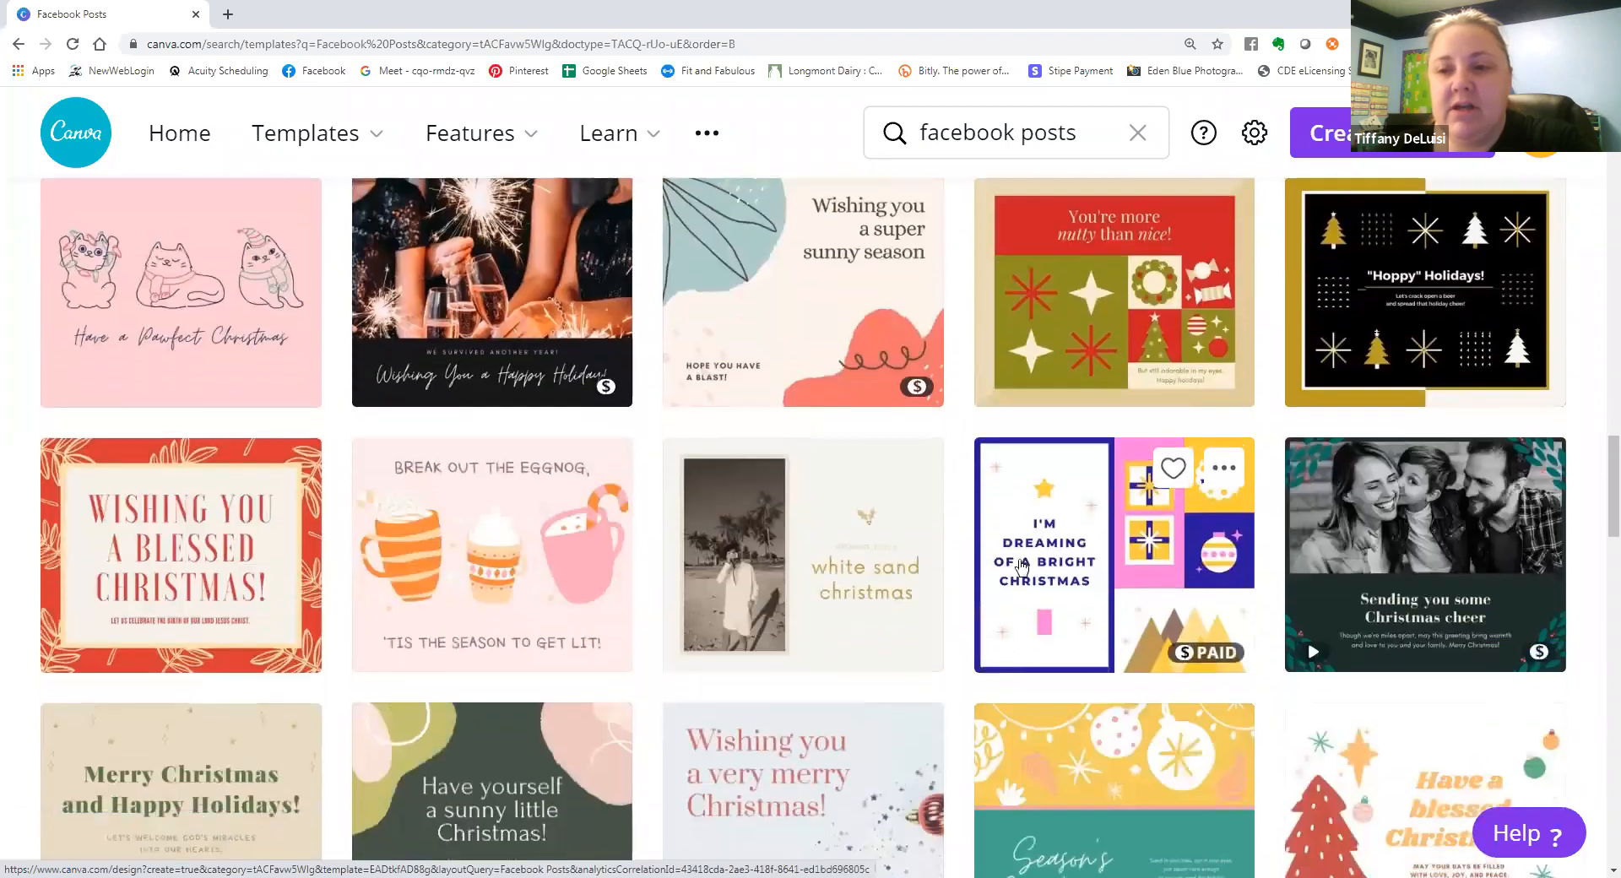
{"action": "scroll", "coordinate": [992, 552], "scroll_direction": "down", "scroll_amount": 6}
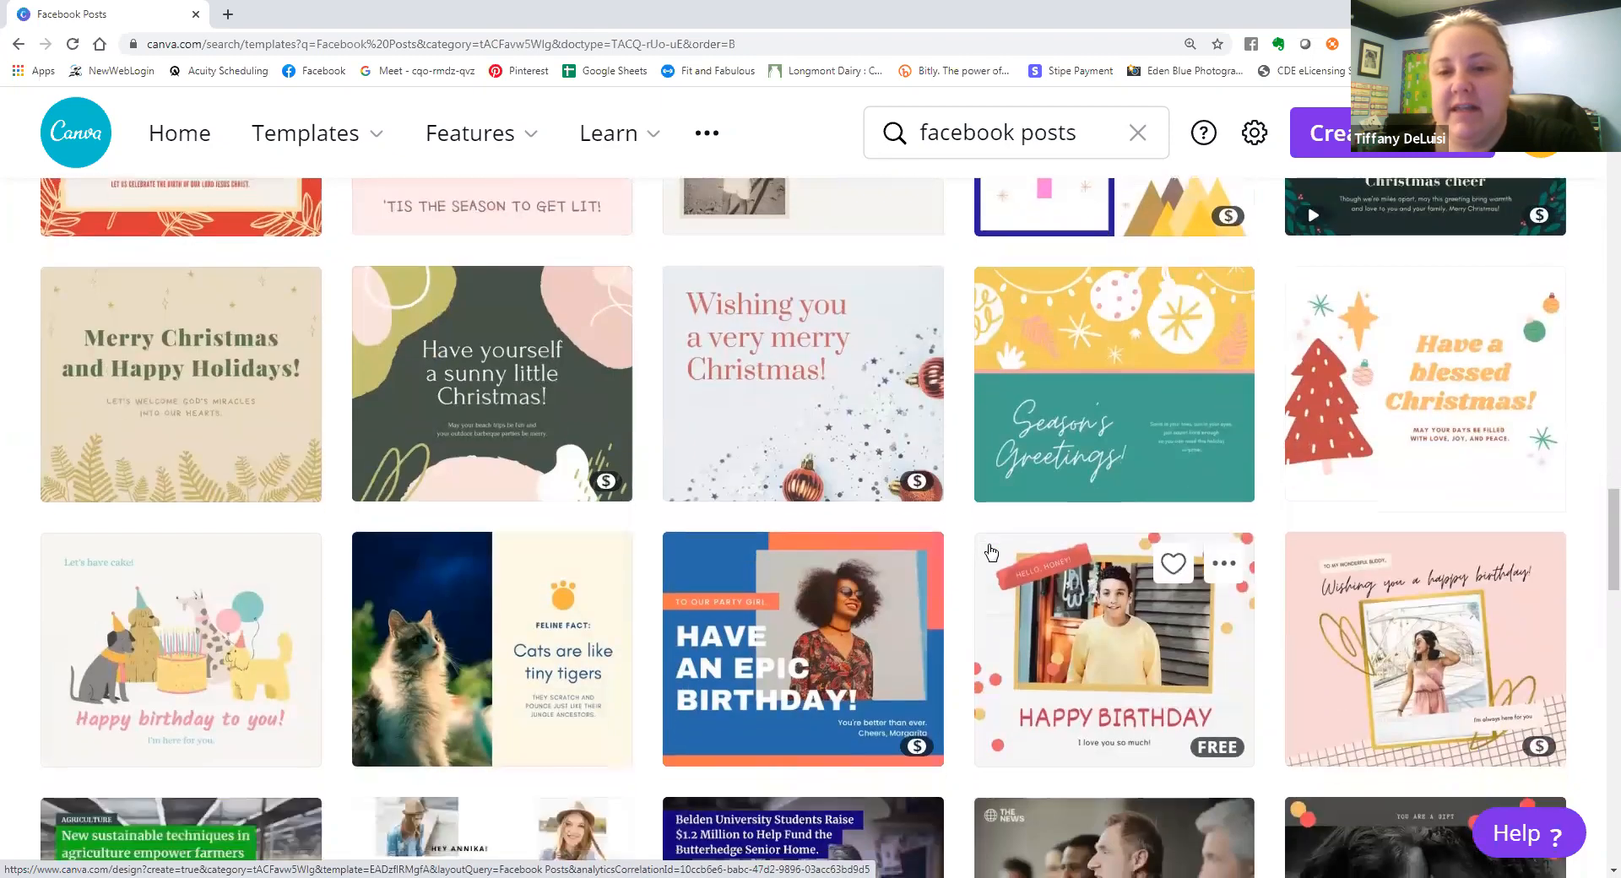
{"action": "scroll", "coordinate": [992, 552], "scroll_direction": "down", "scroll_amount": 6}
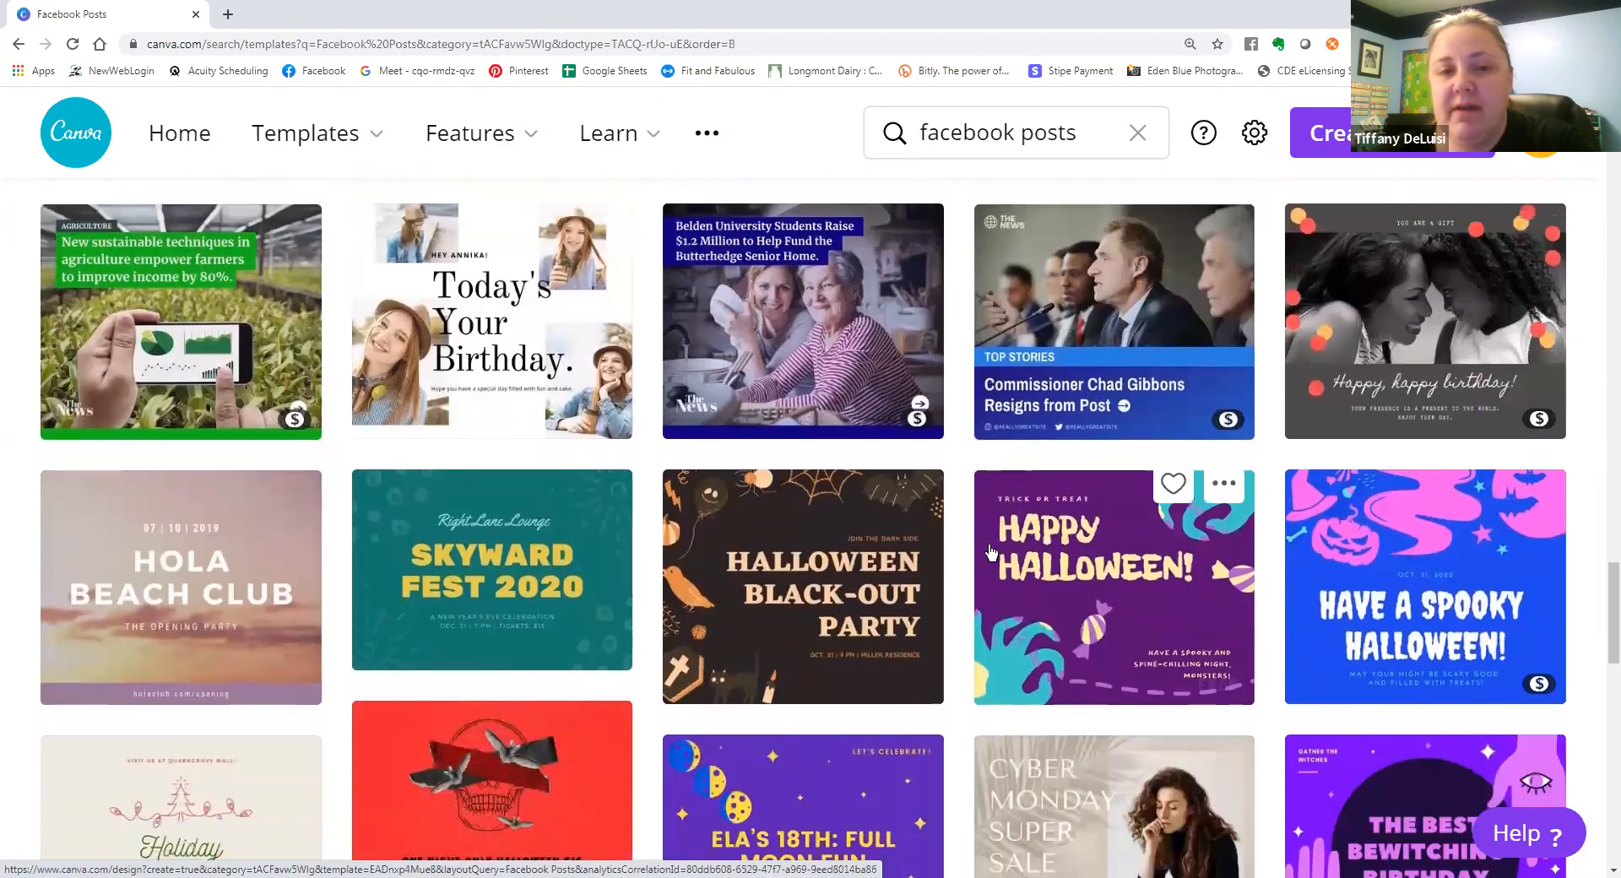
{"action": "scroll", "coordinate": [992, 552], "scroll_direction": "down", "scroll_amount": 3}
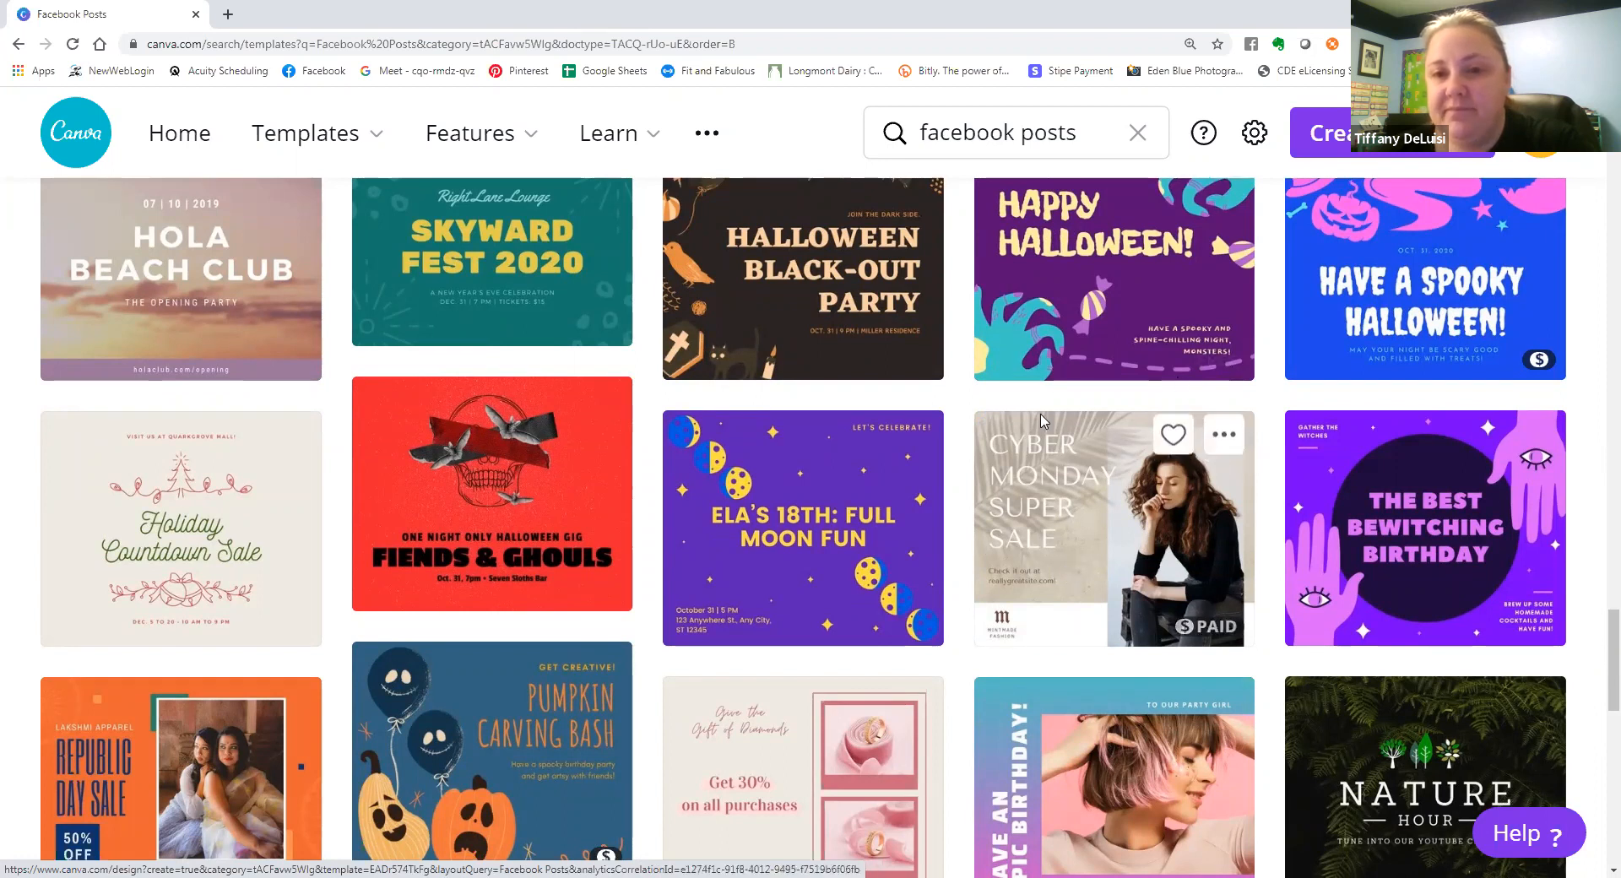
{"action": "scroll", "coordinate": [975, 518], "scroll_direction": "down", "scroll_amount": 5}
Create a blank Facebook Post design and dismiss the tip about working together in real time.
{"action": "scroll", "coordinate": [1535, 753], "scroll_direction": "up", "scroll_amount": 3}
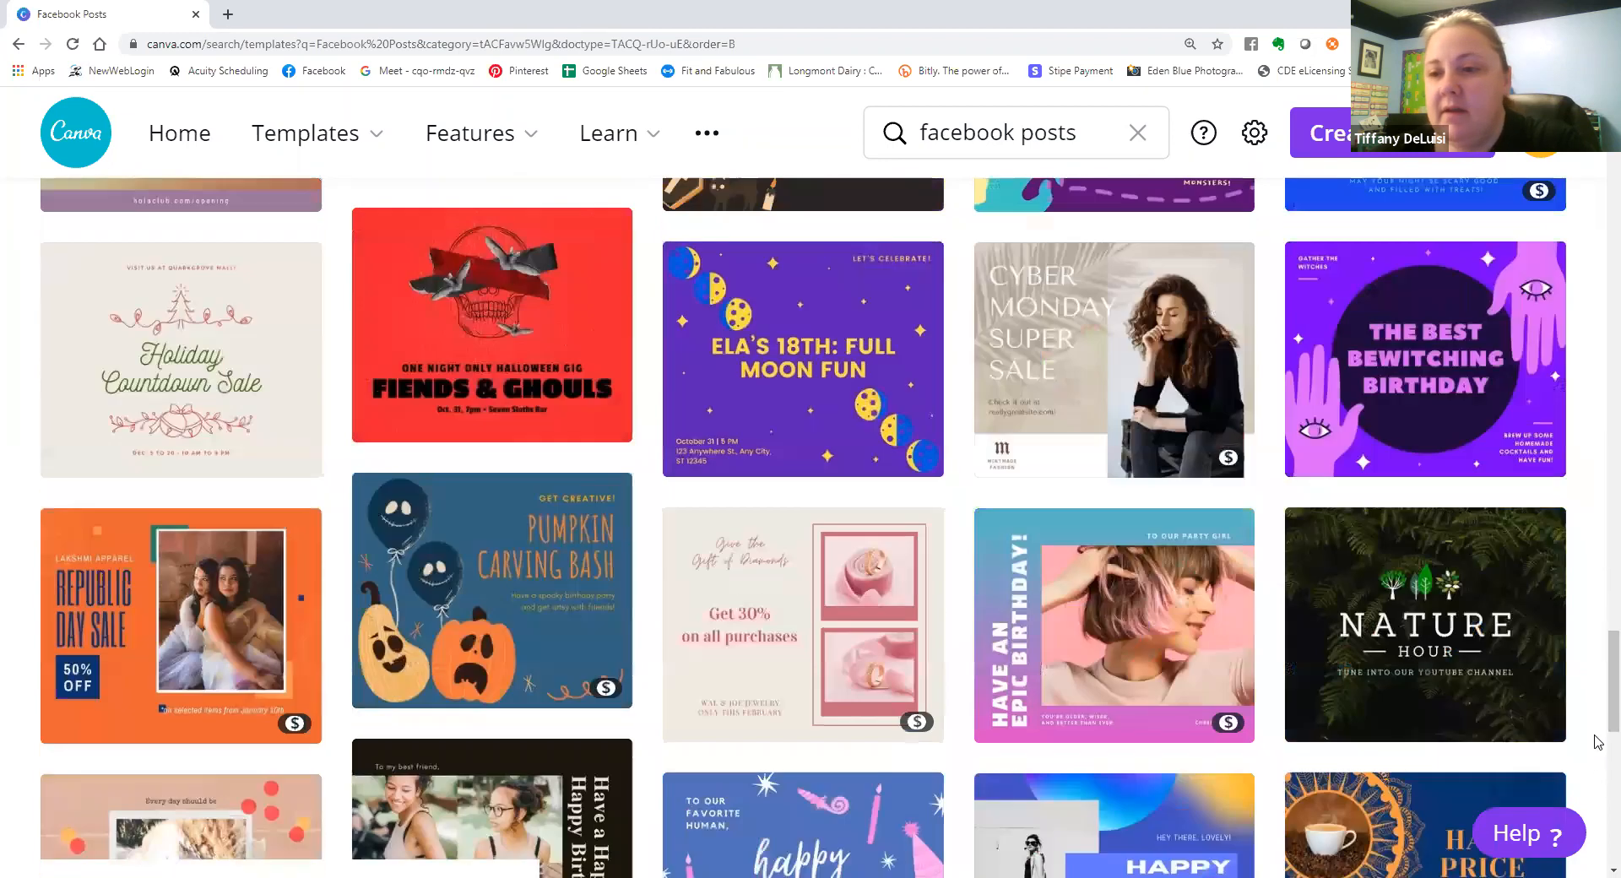
{"action": "scroll", "coordinate": [1598, 716], "scroll_direction": "up", "scroll_amount": 15}
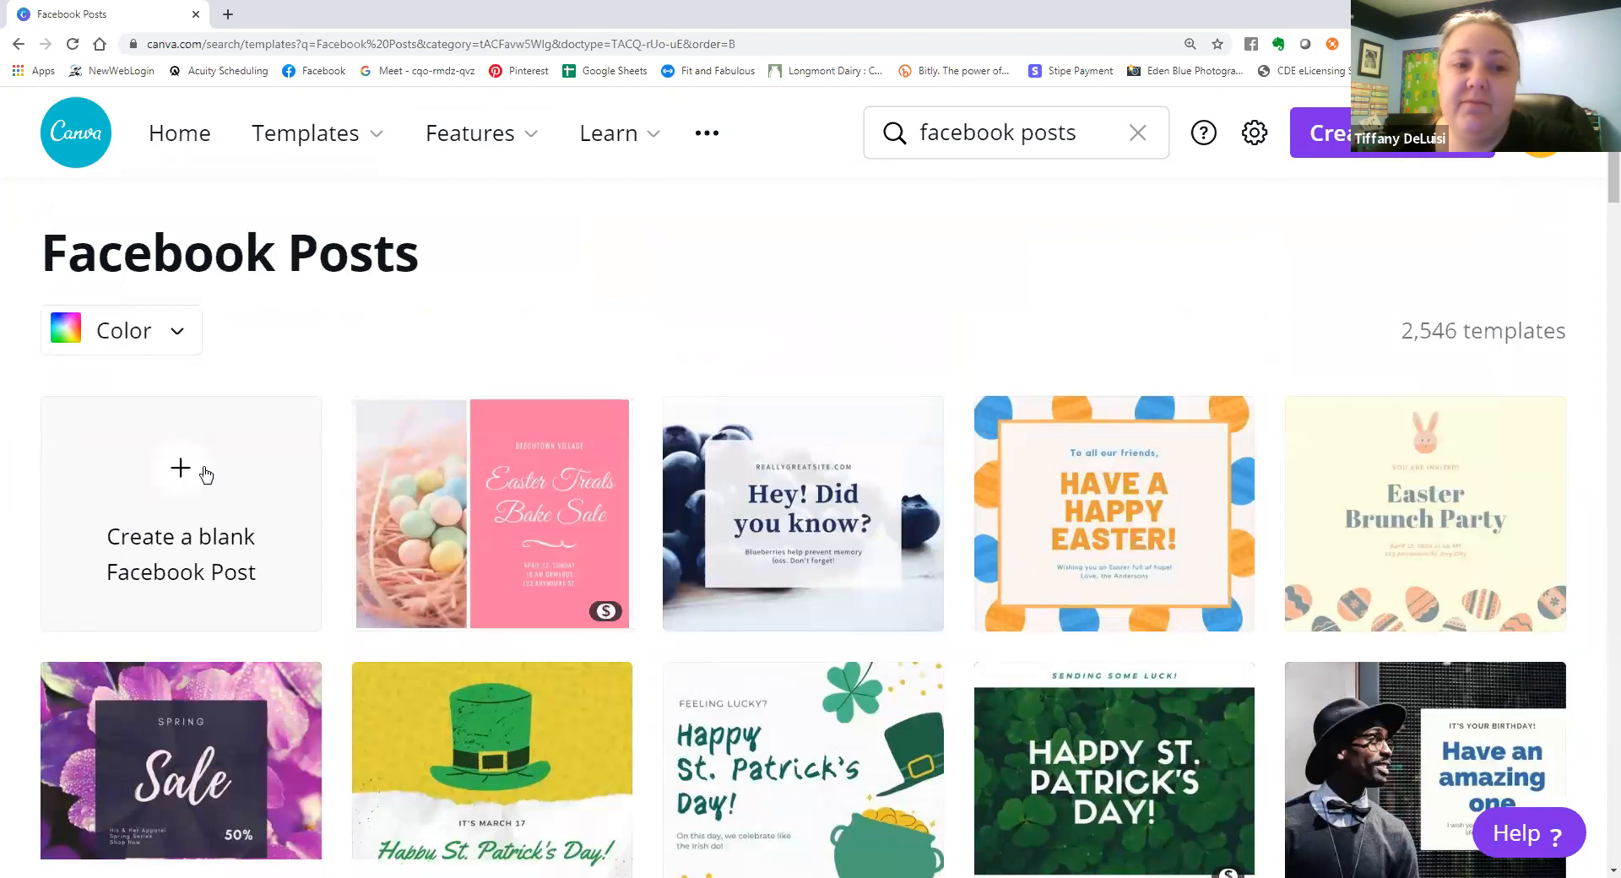
{"action": "left_click", "coordinate": [204, 471]}
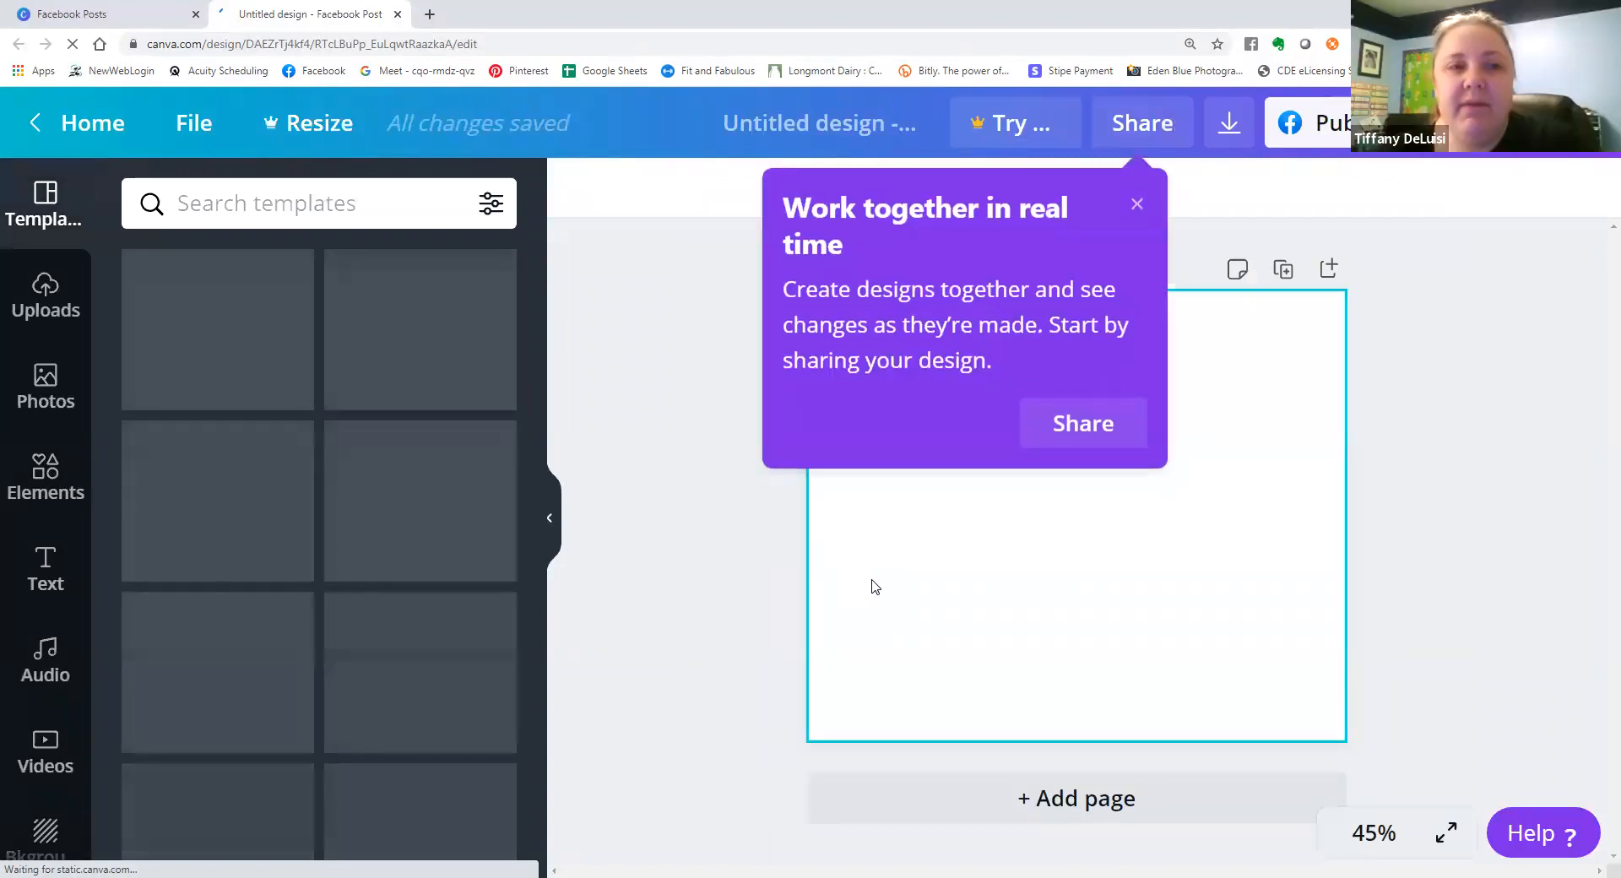
{"action": "left_click", "coordinate": [1139, 207]}
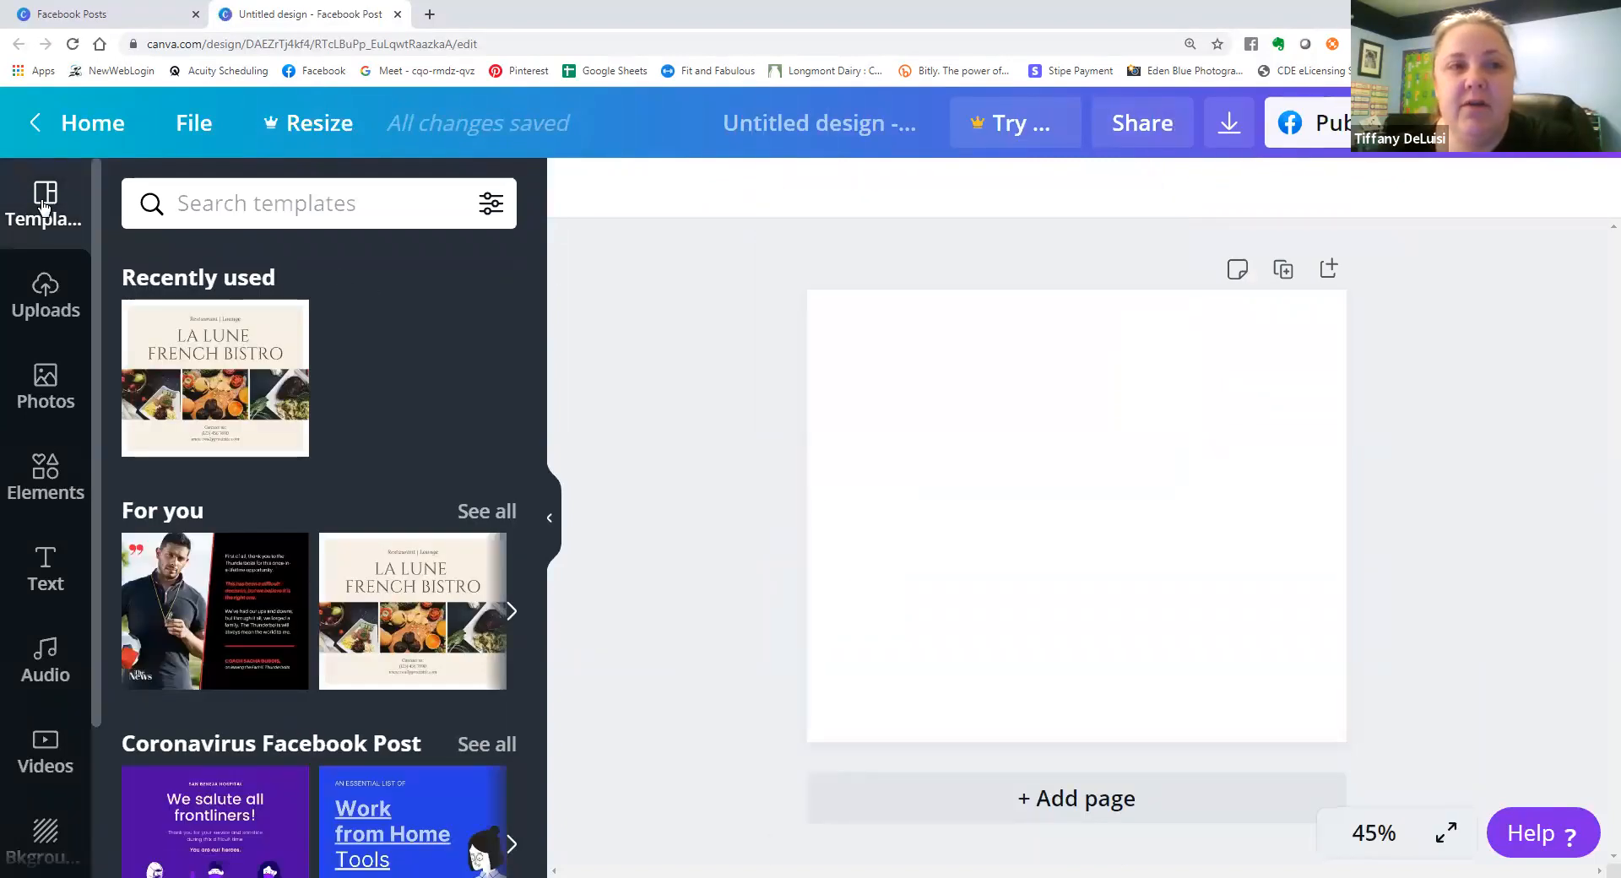
Look through the Facebook Post template categories, including Sale, Food, Birthday and Summer.
{"action": "scroll", "coordinate": [304, 330], "scroll_direction": "down", "scroll_amount": 5}
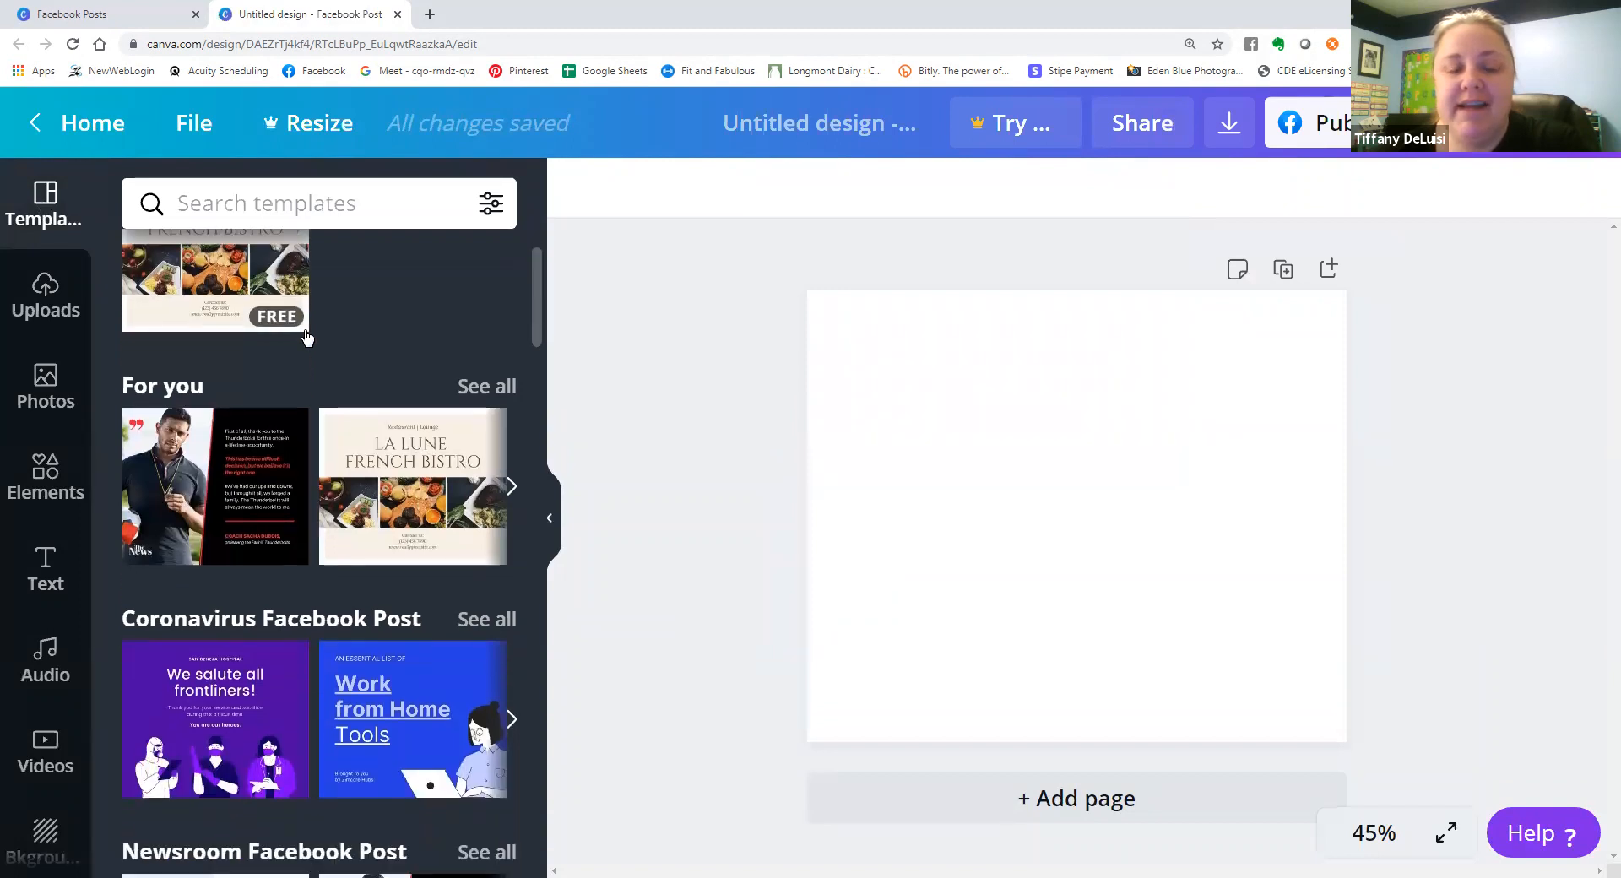
{"action": "scroll", "coordinate": [304, 331], "scroll_direction": "down", "scroll_amount": 6}
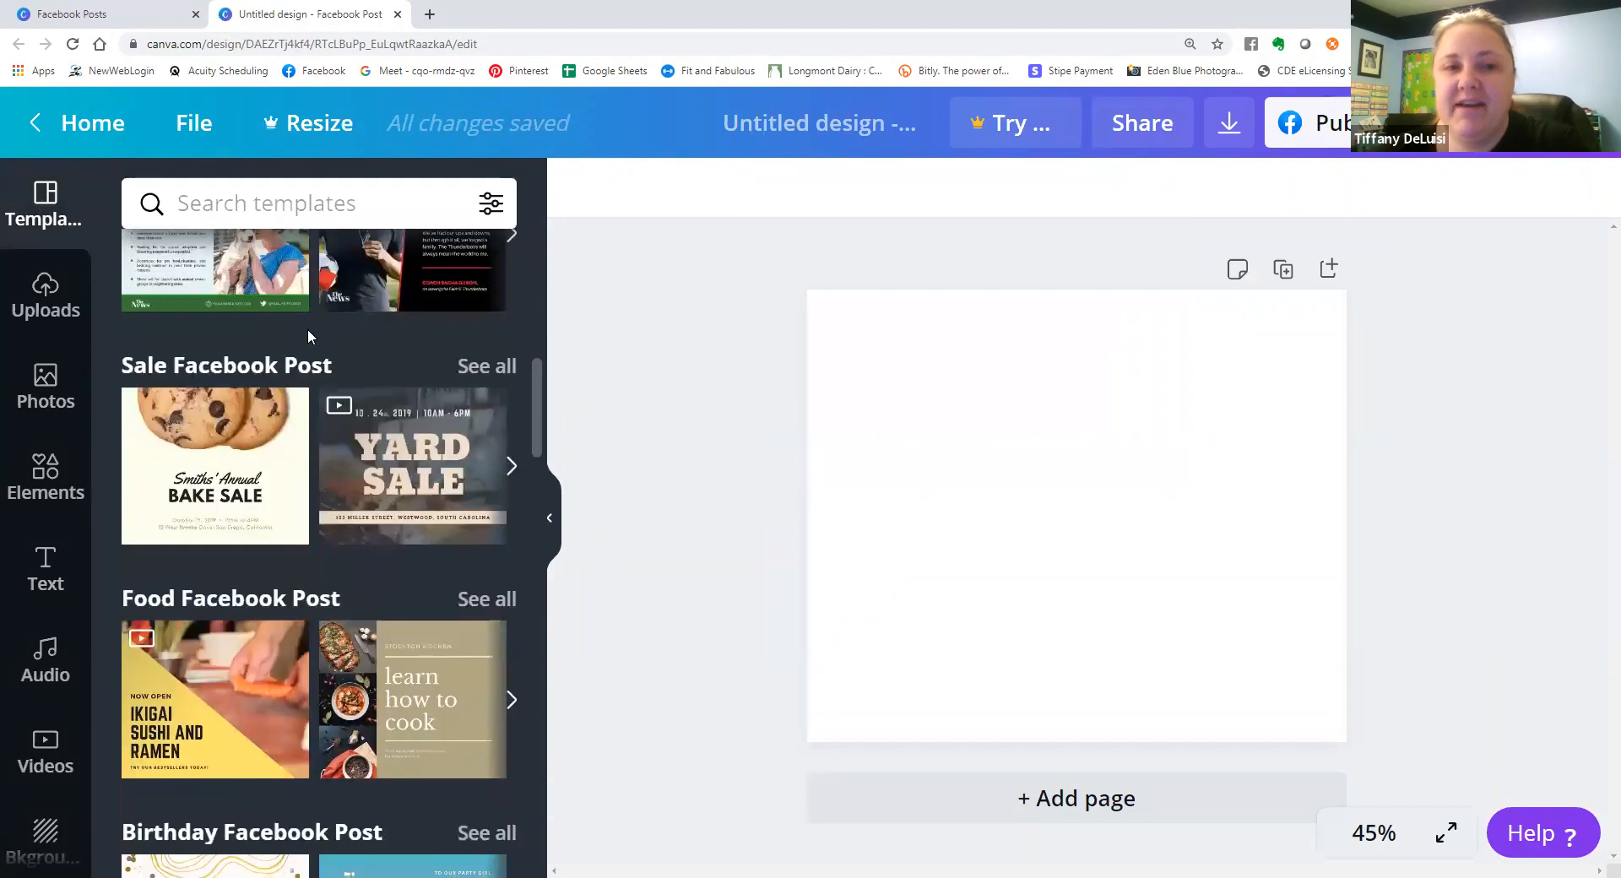
{"action": "scroll", "coordinate": [307, 331], "scroll_direction": "up", "scroll_amount": 2}
{"action": "scroll", "coordinate": [308, 336], "scroll_direction": "down", "scroll_amount": 1}
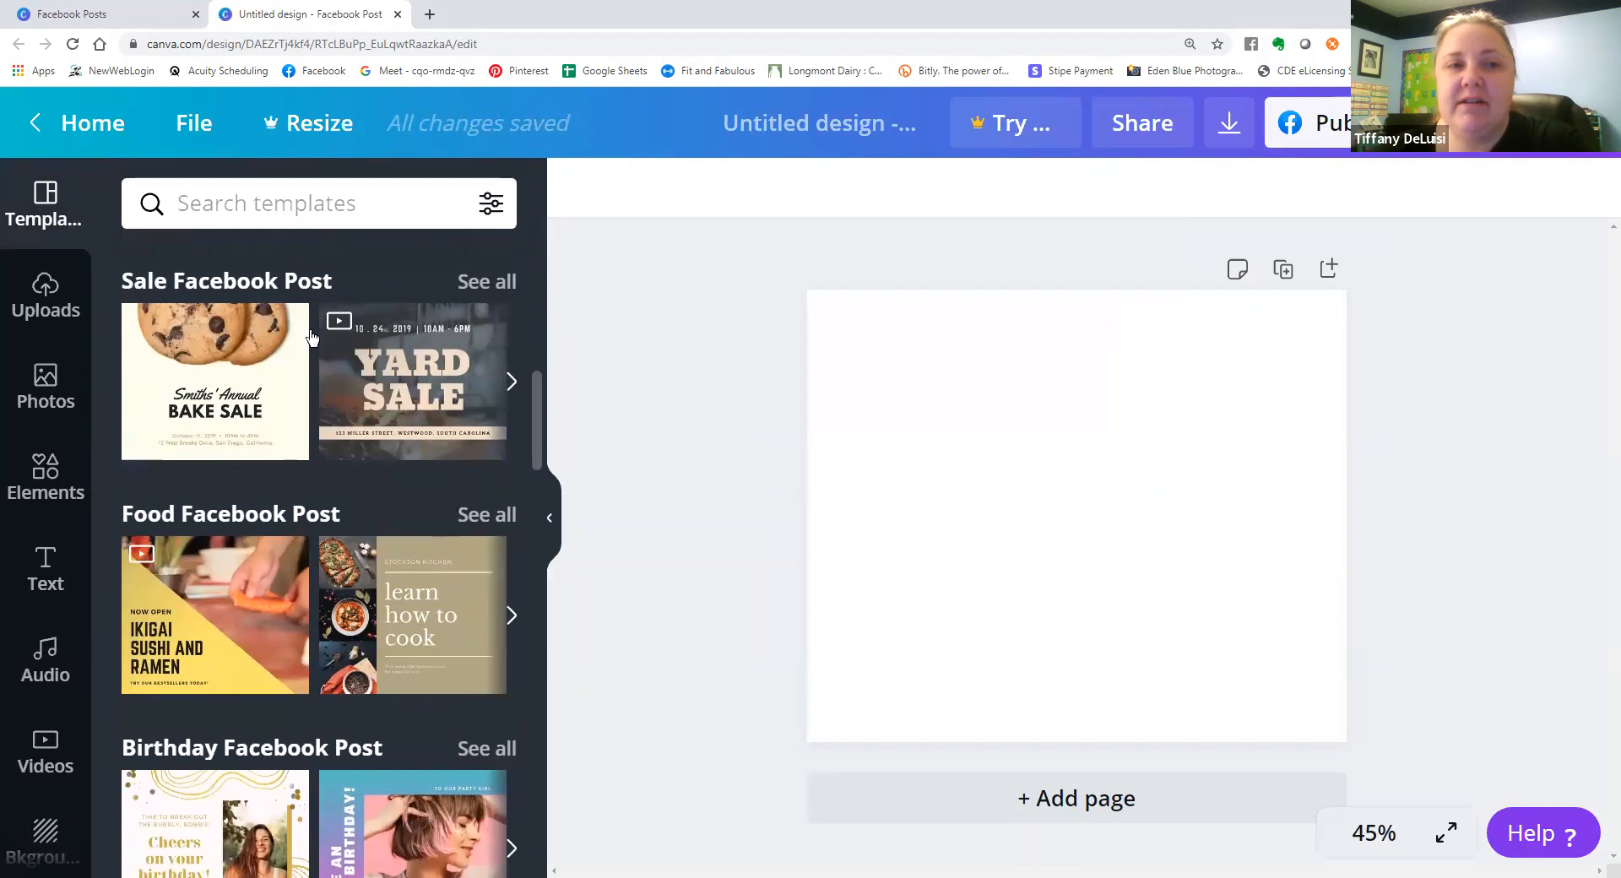
{"action": "scroll", "coordinate": [309, 407], "scroll_direction": "up", "scroll_amount": 1}
{"action": "scroll", "coordinate": [304, 422], "scroll_direction": "down", "scroll_amount": 4}
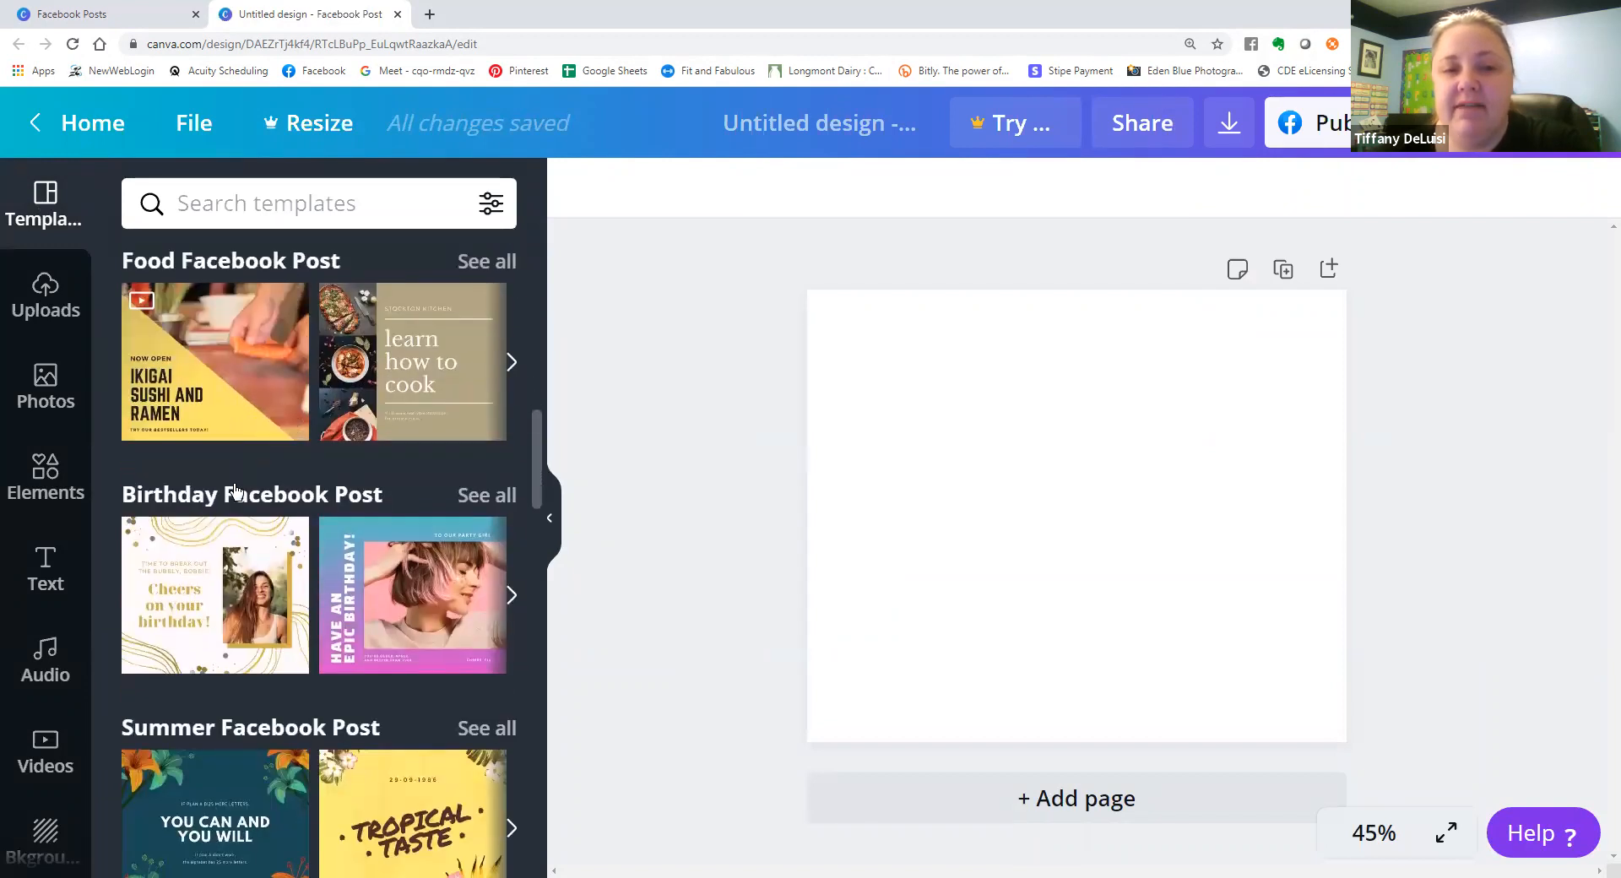
{"action": "scroll", "coordinate": [236, 489], "scroll_direction": "down", "scroll_amount": 2}
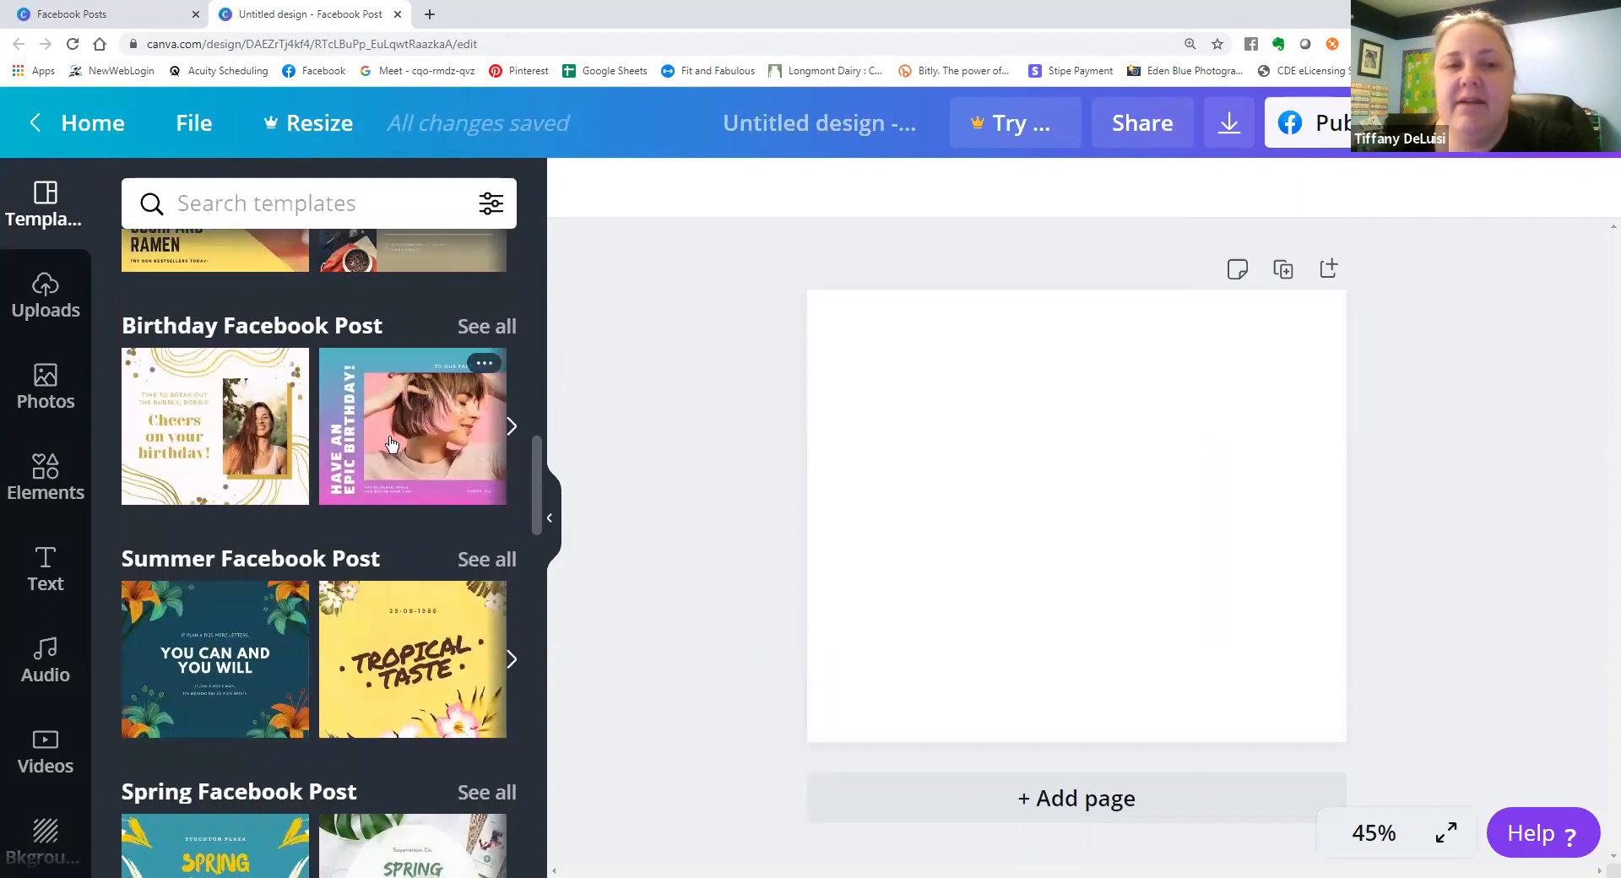
Open the full Birthday Facebook Post collection and try "Have an epic birthday!" before applying the "Happy, happy Birthday!" two-photo template.
{"action": "left_click", "coordinate": [468, 331]}
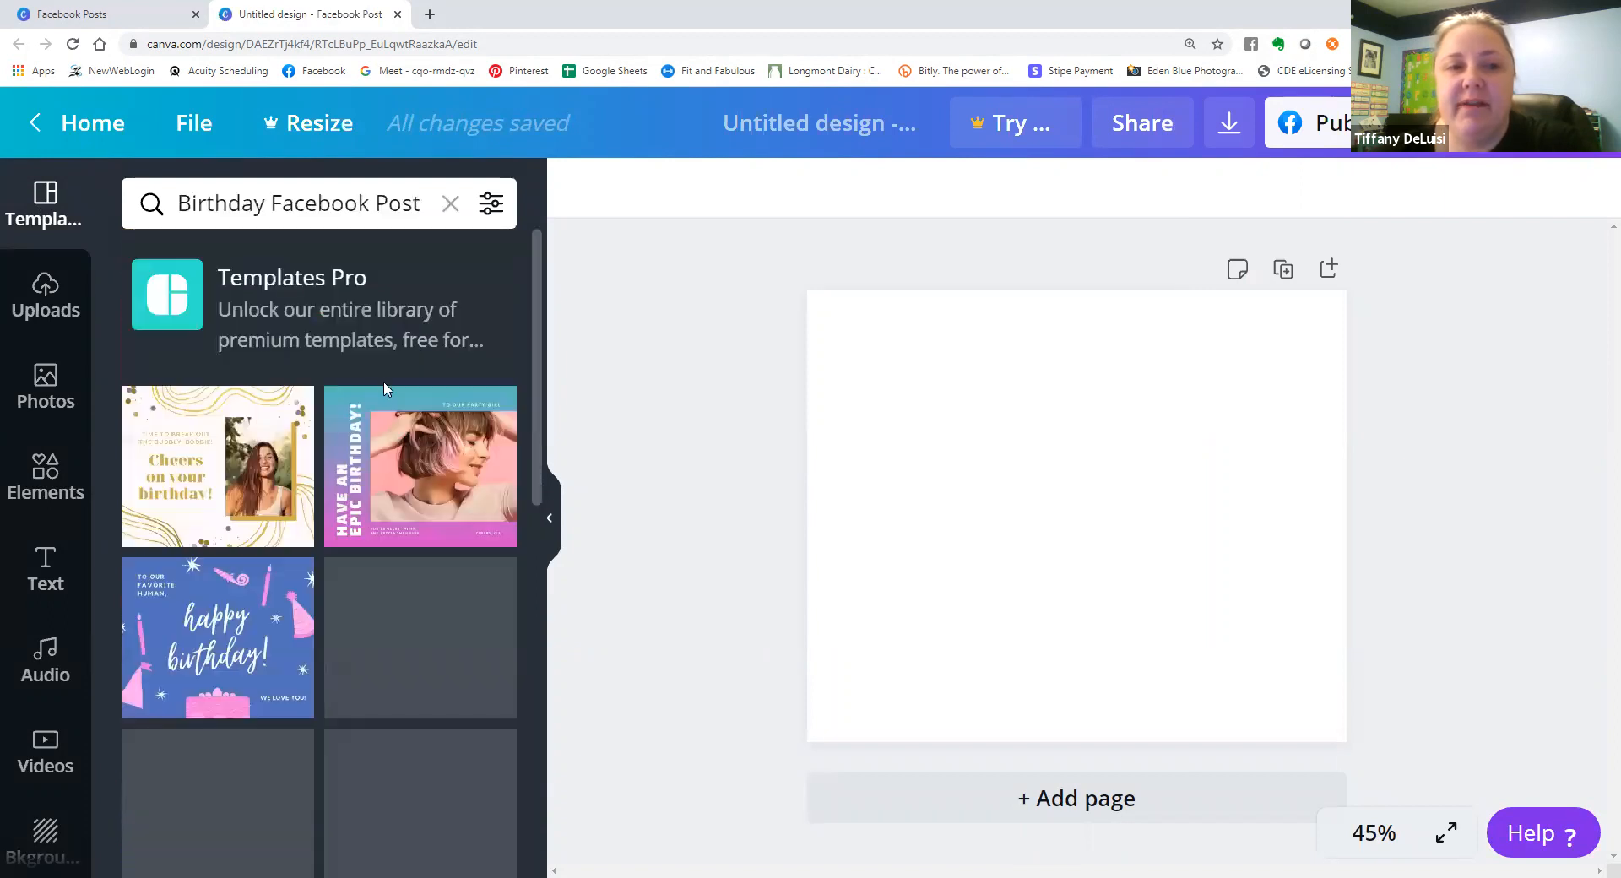
{"action": "left_click", "coordinate": [426, 445]}
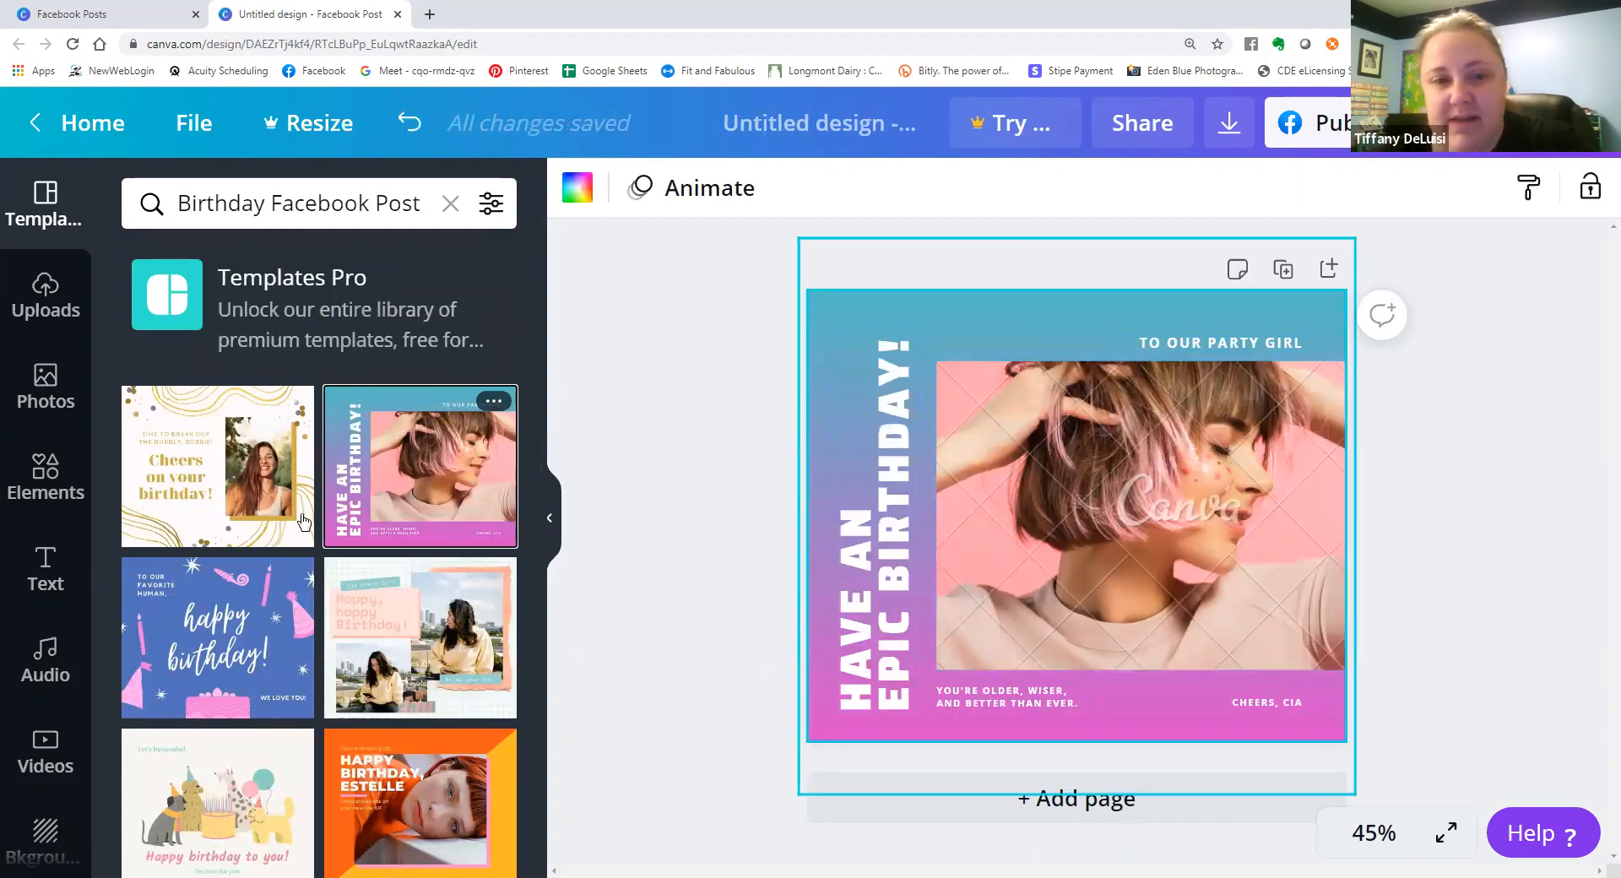
{"action": "scroll", "coordinate": [346, 441], "scroll_direction": "down", "scroll_amount": 1}
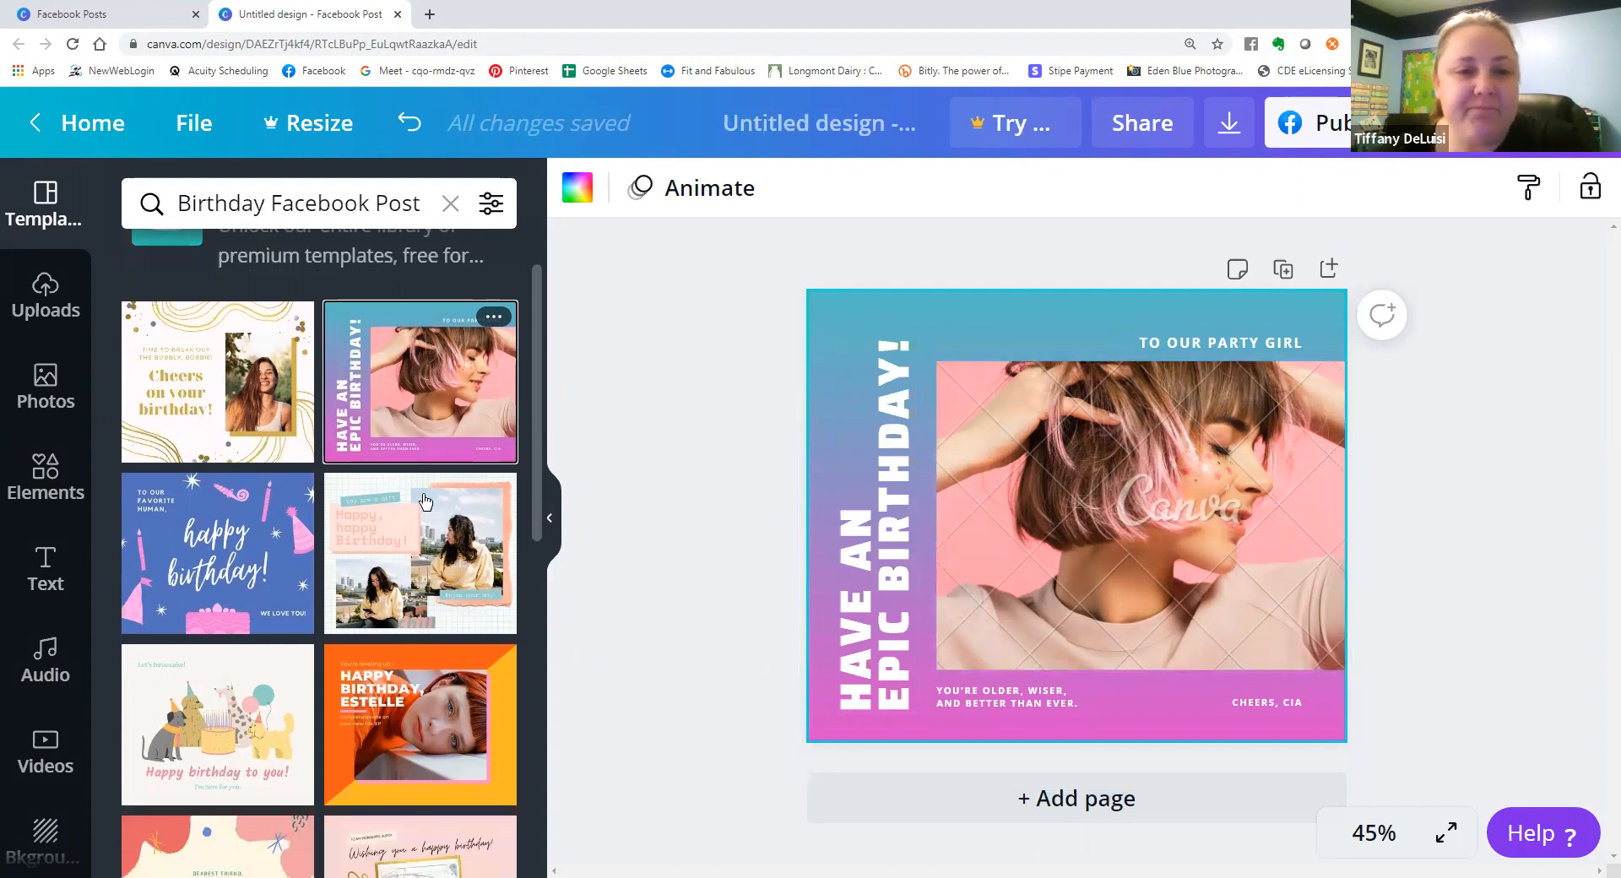
{"action": "left_click", "coordinate": [402, 545]}
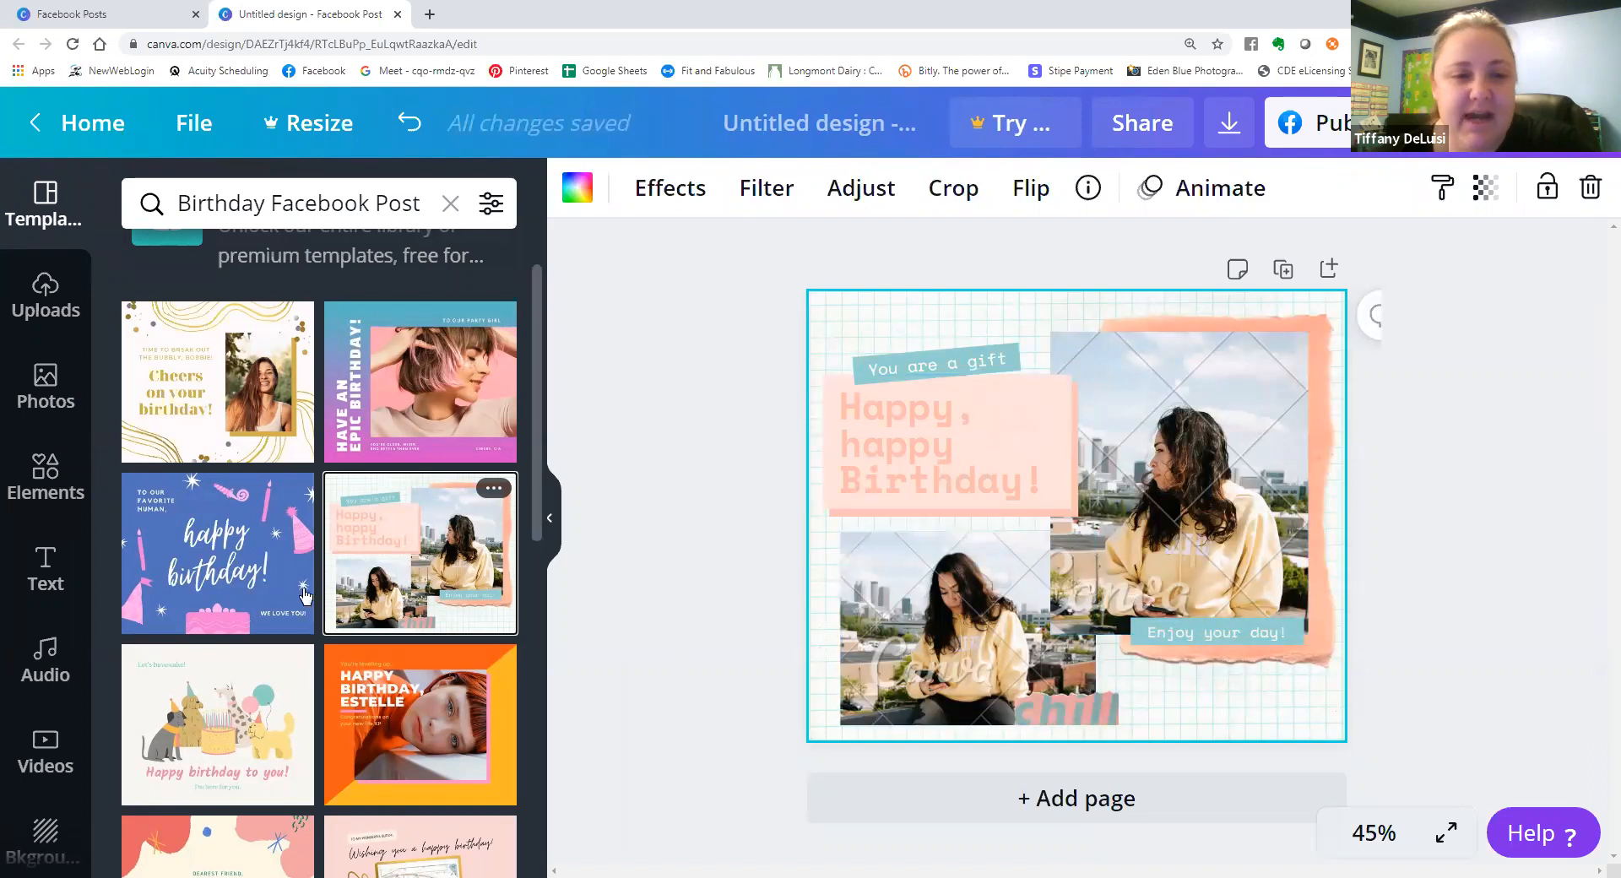
{"action": "scroll", "coordinate": [313, 642], "scroll_direction": "down", "scroll_amount": 4}
{"action": "scroll", "coordinate": [283, 569], "scroll_direction": "up", "scroll_amount": 5}
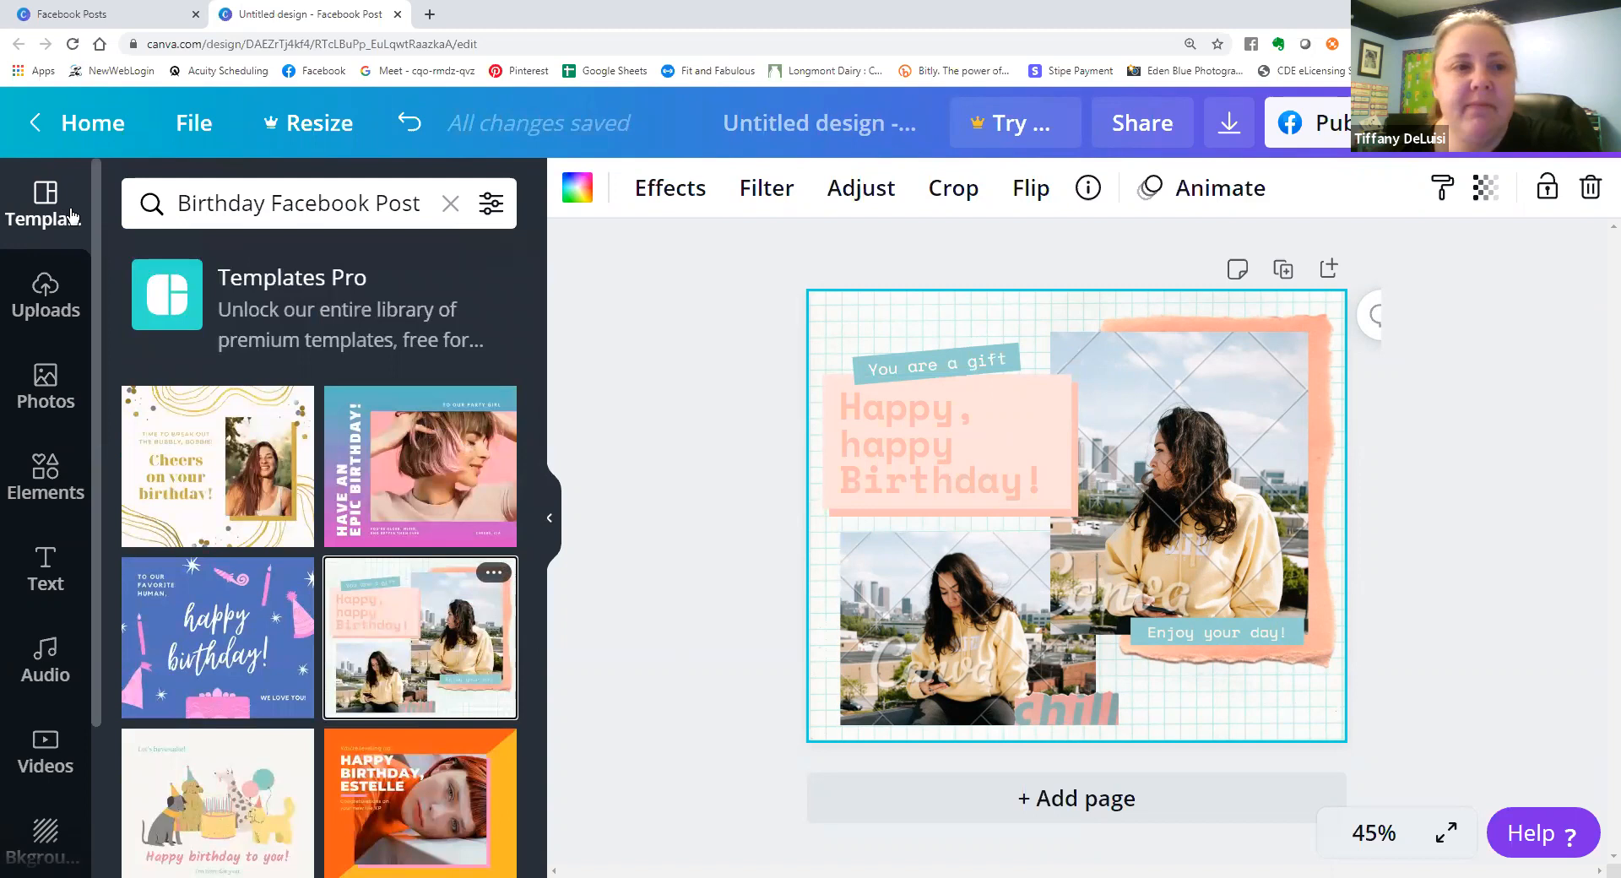
Upload the portrait of the smiling woman in a black-and-white top from the device's Downloads folder.
{"action": "left_click", "coordinate": [46, 287]}
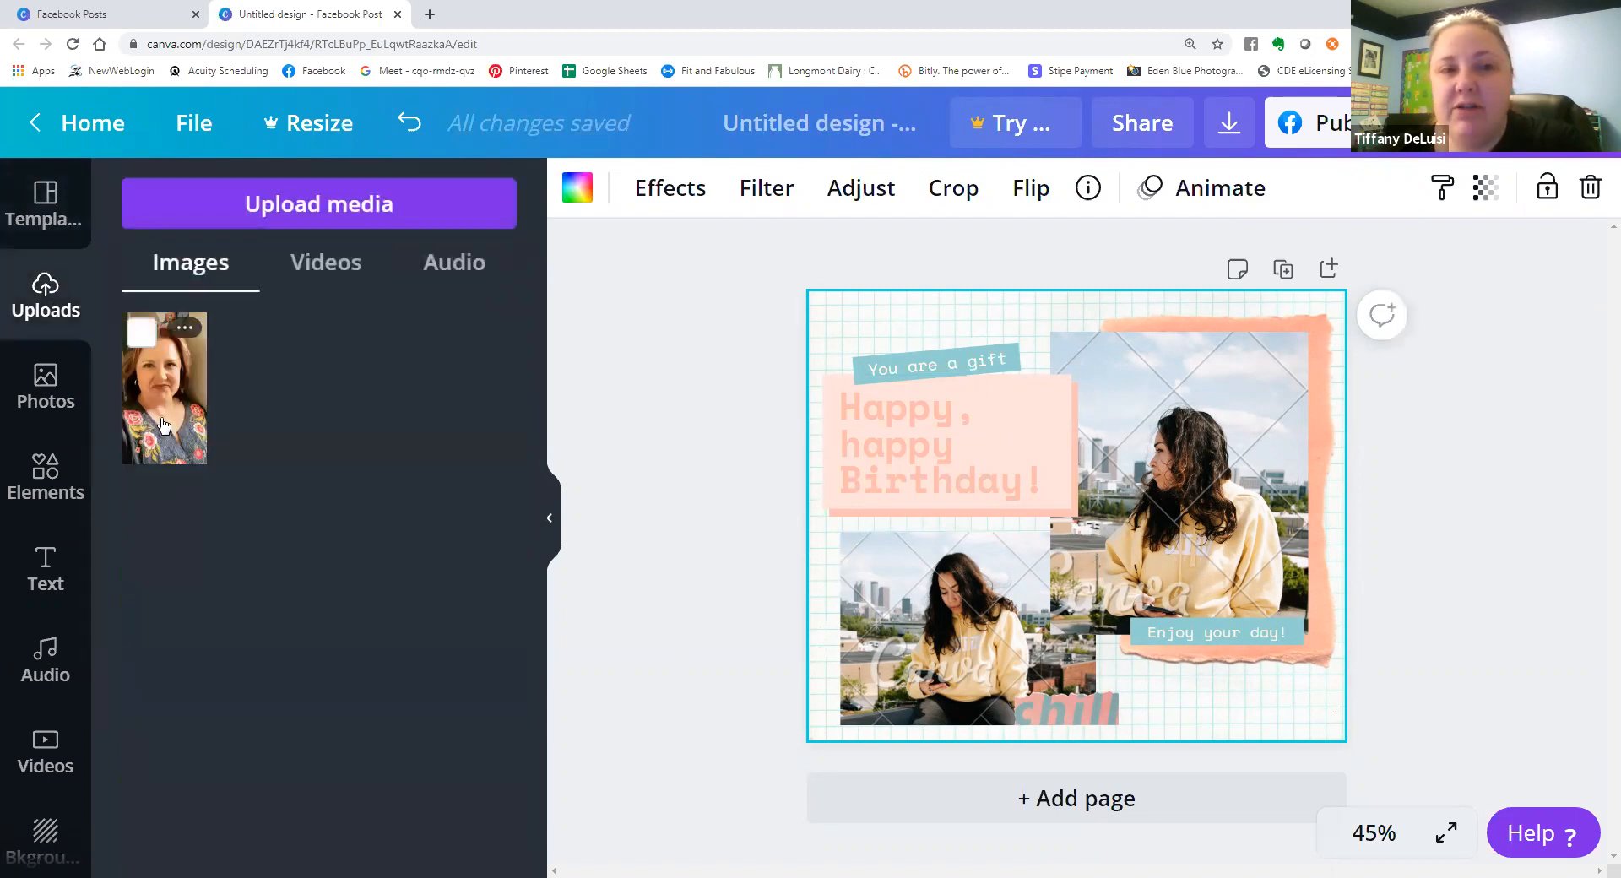
{"action": "left_click", "coordinate": [319, 204]}
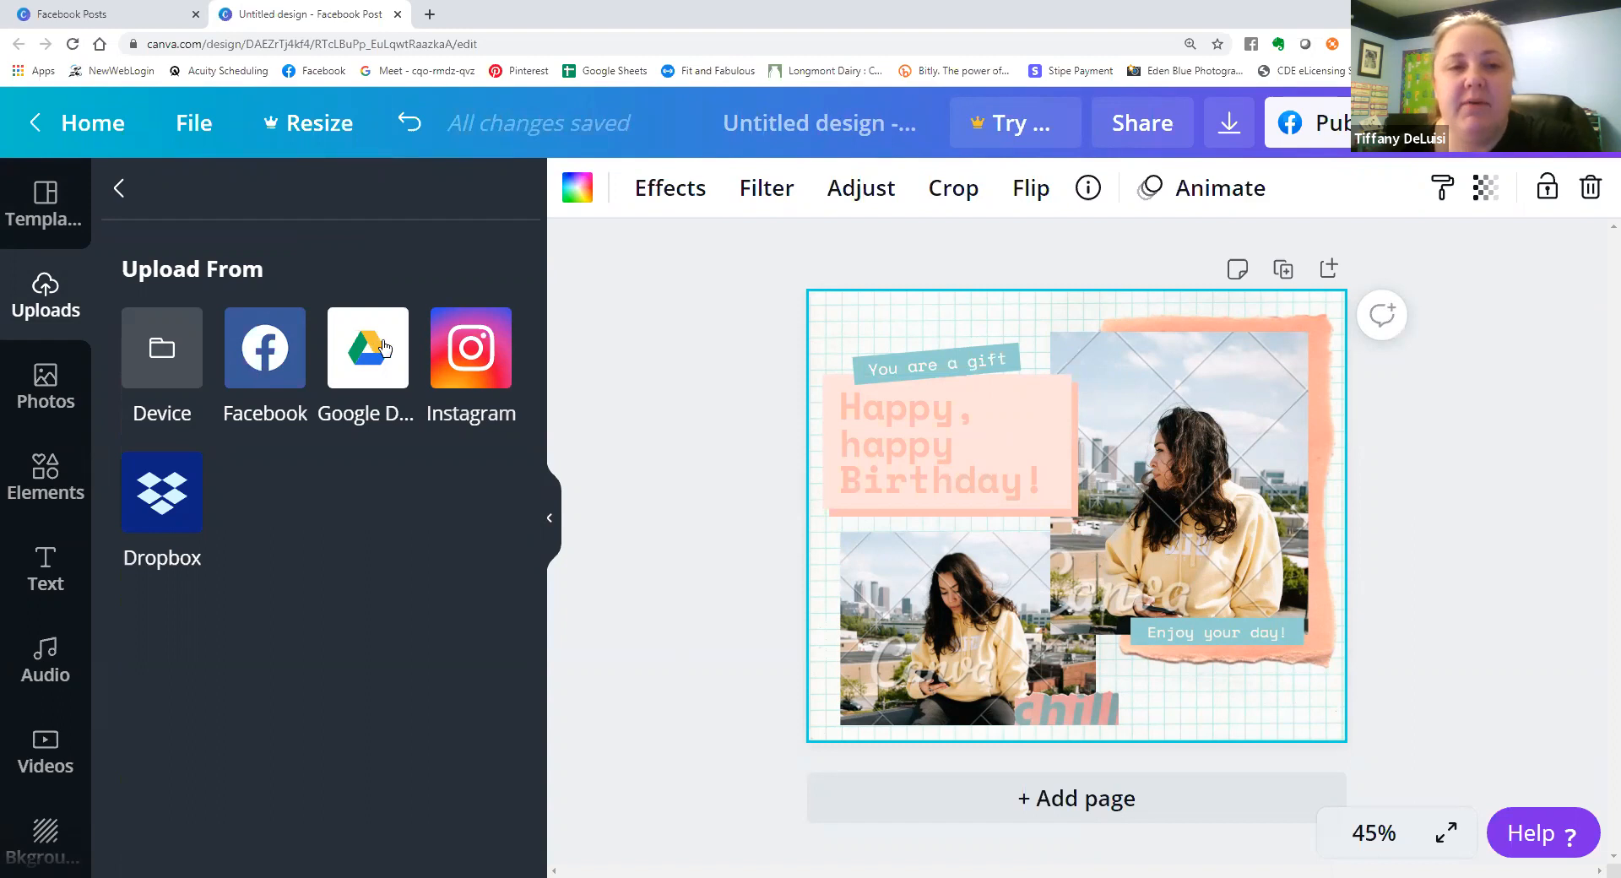
{"action": "left_click", "coordinate": [162, 349]}
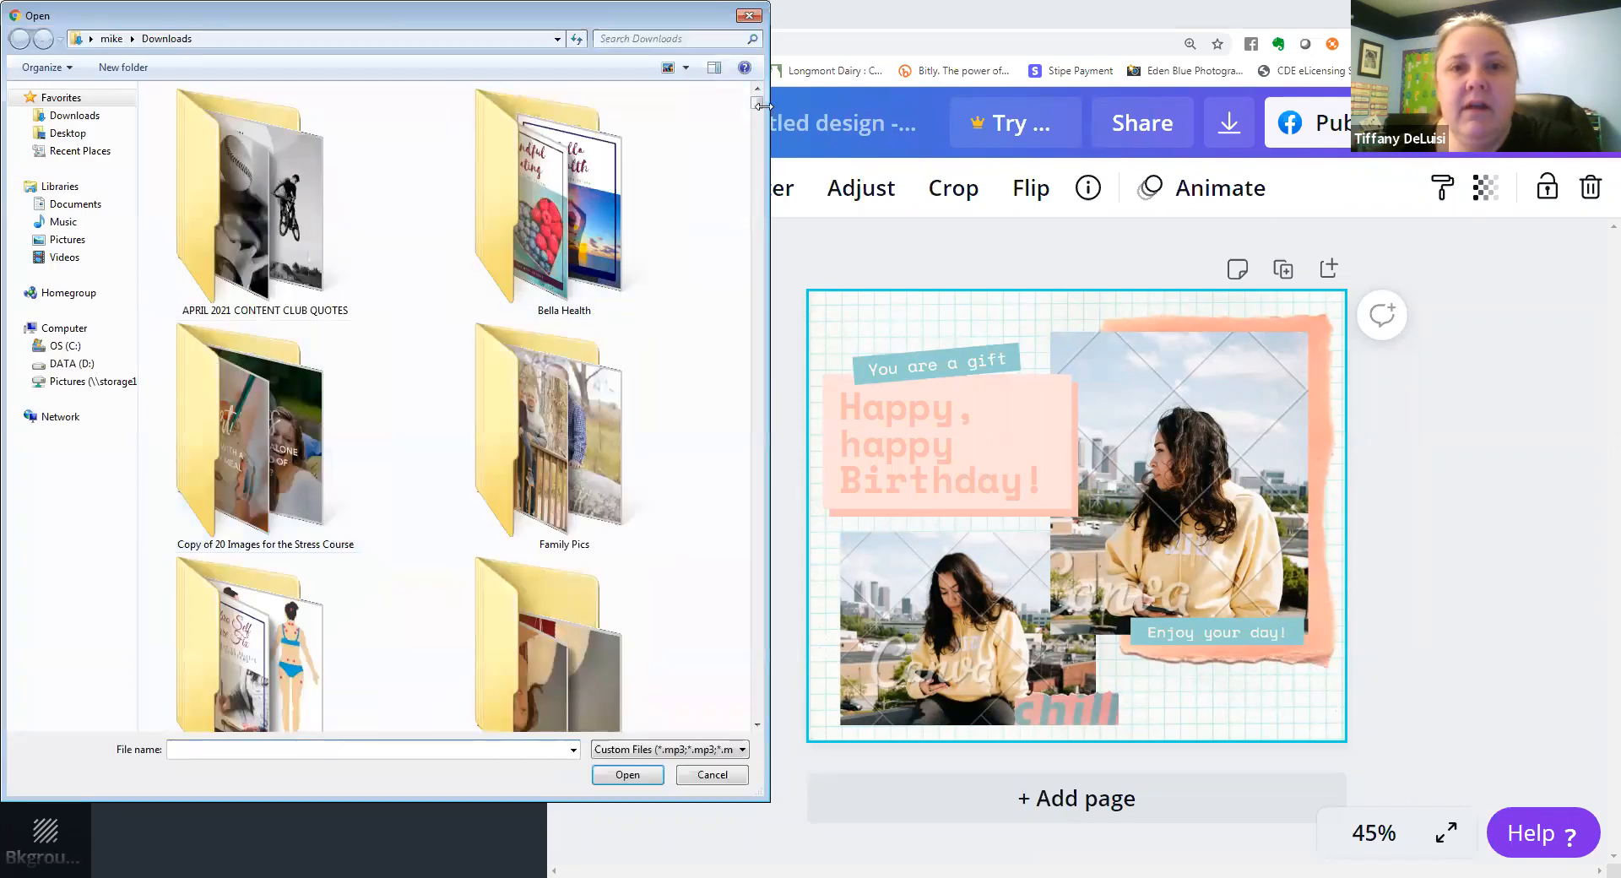
{"action": "scroll", "coordinate": [517, 412], "scroll_direction": "down", "scroll_amount": 15}
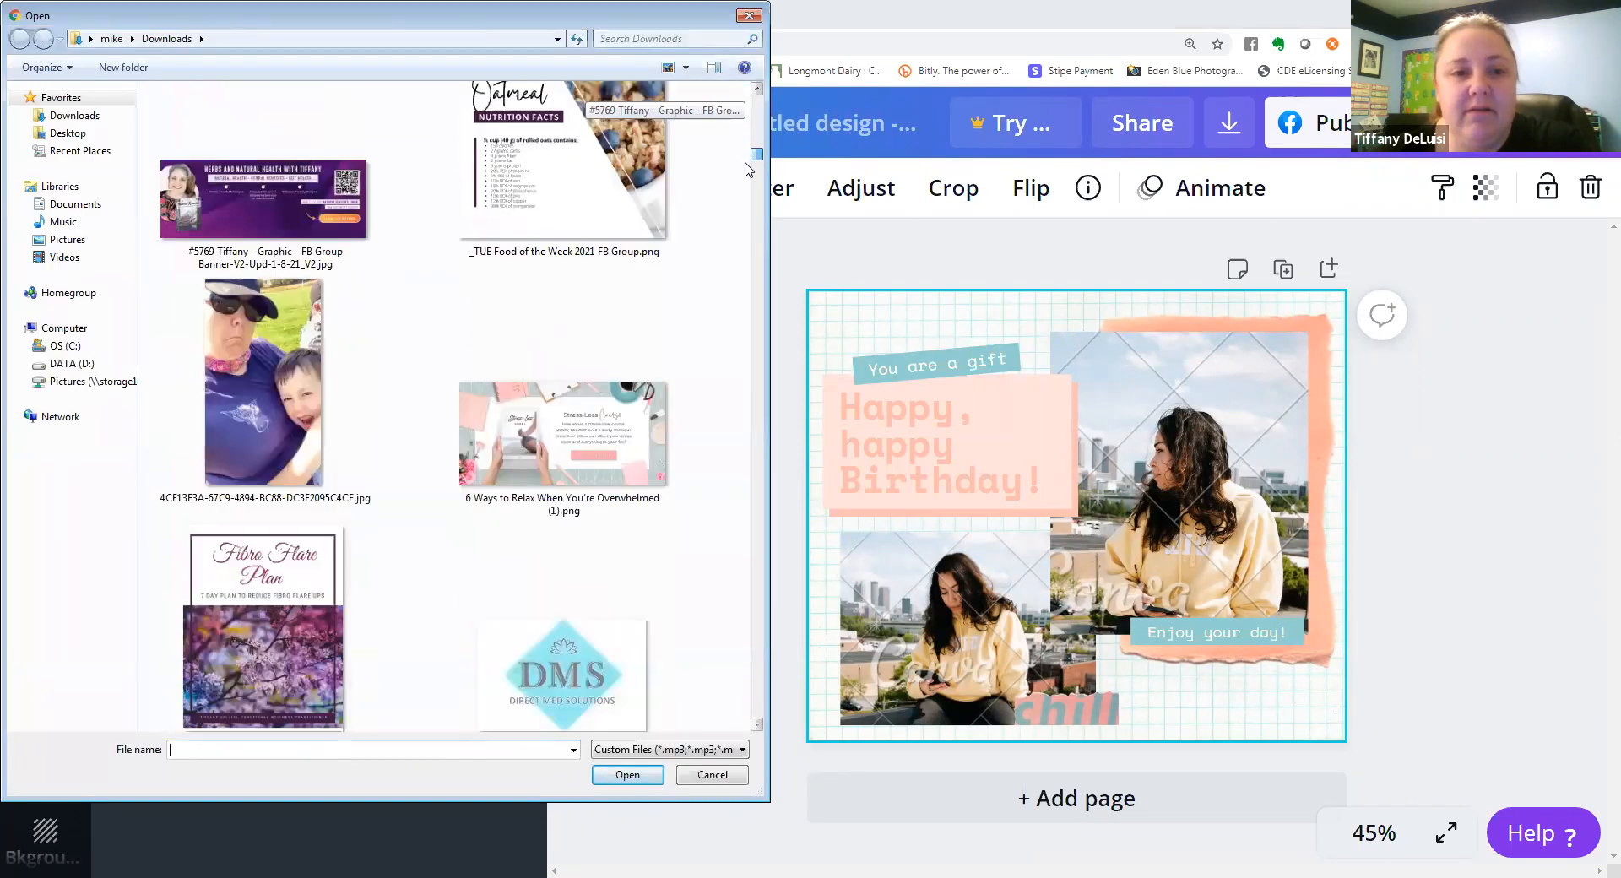
{"action": "double_click", "coordinate": [518, 400]}
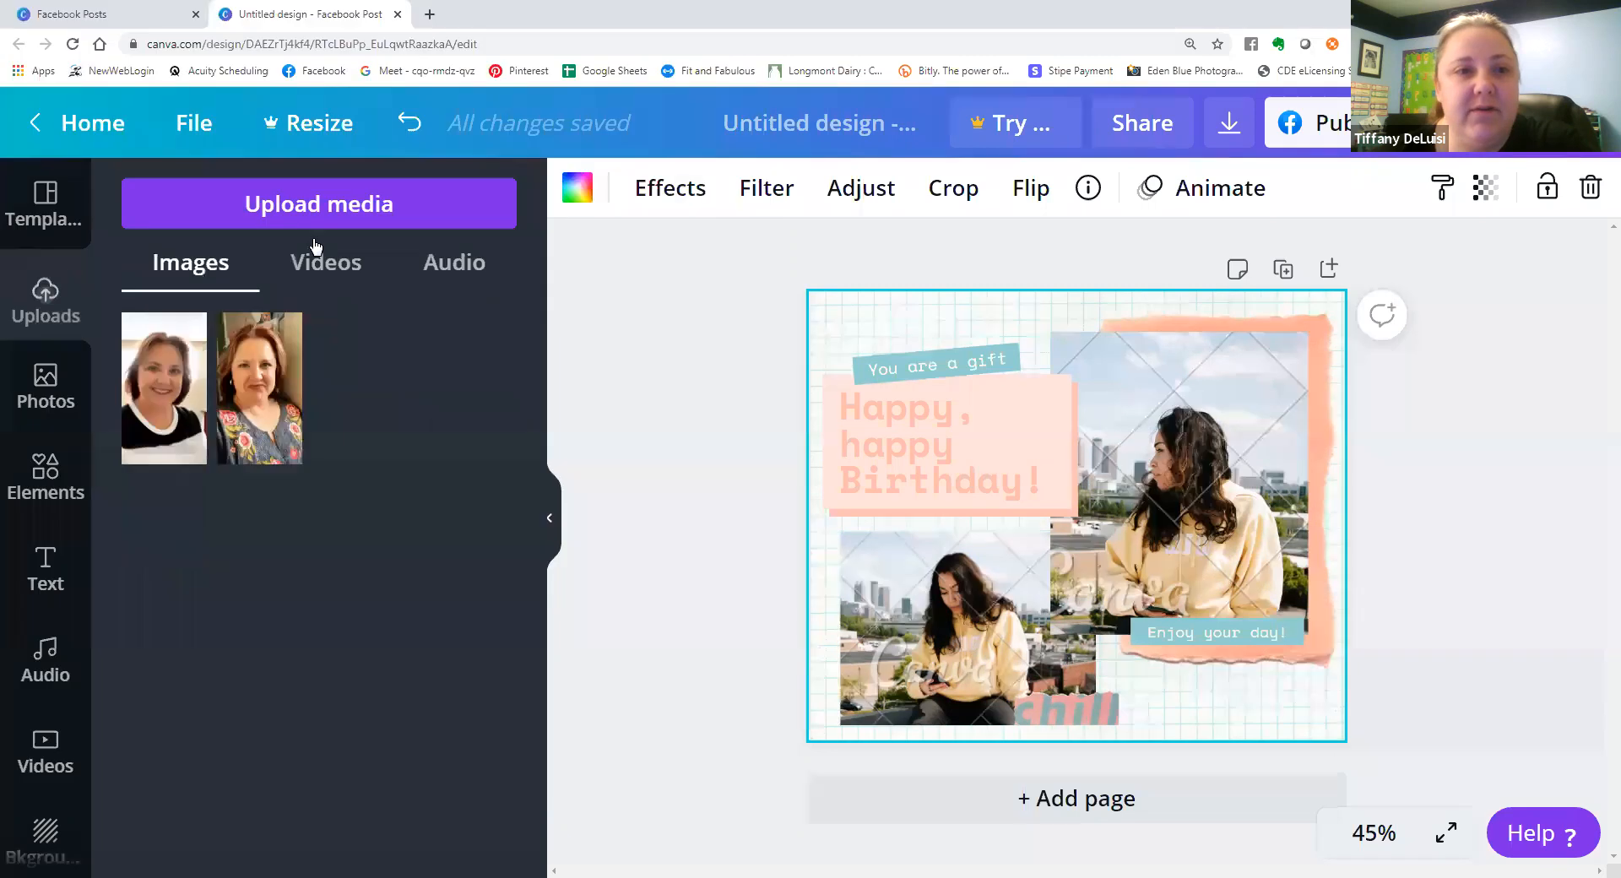
Upload another portrait, the smiling woman in a grey printed T-shirt, from the Downloads folder.
{"action": "left_click", "coordinate": [304, 212]}
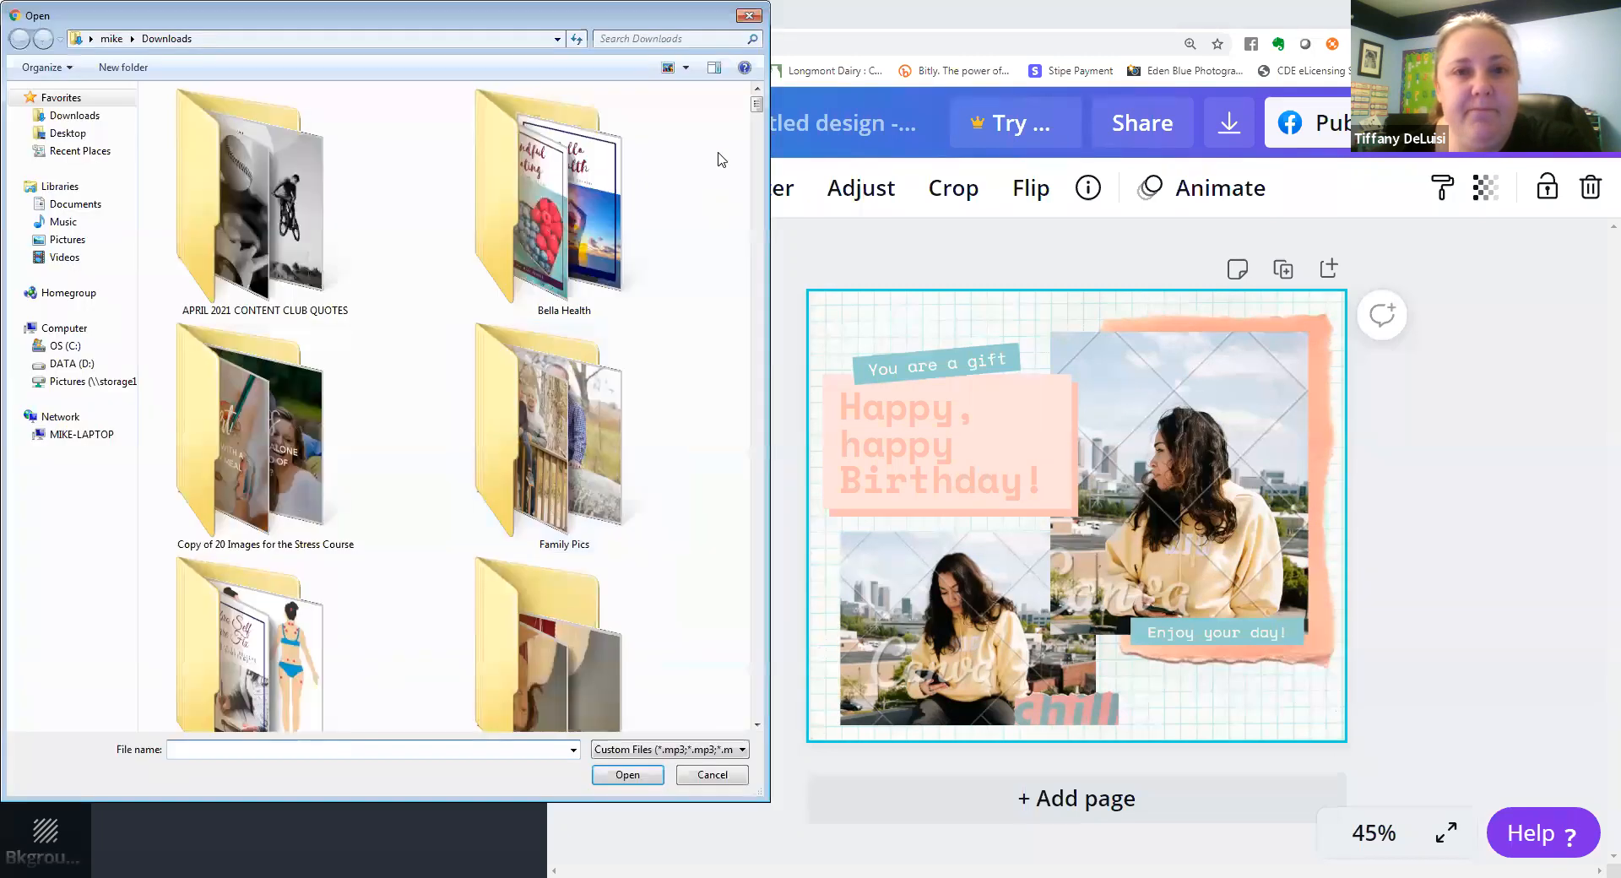
{"action": "scroll", "coordinate": [750, 206], "scroll_direction": "down", "scroll_amount": 5}
{"action": "scroll", "coordinate": [750, 206], "scroll_direction": "down", "scroll_amount": 15}
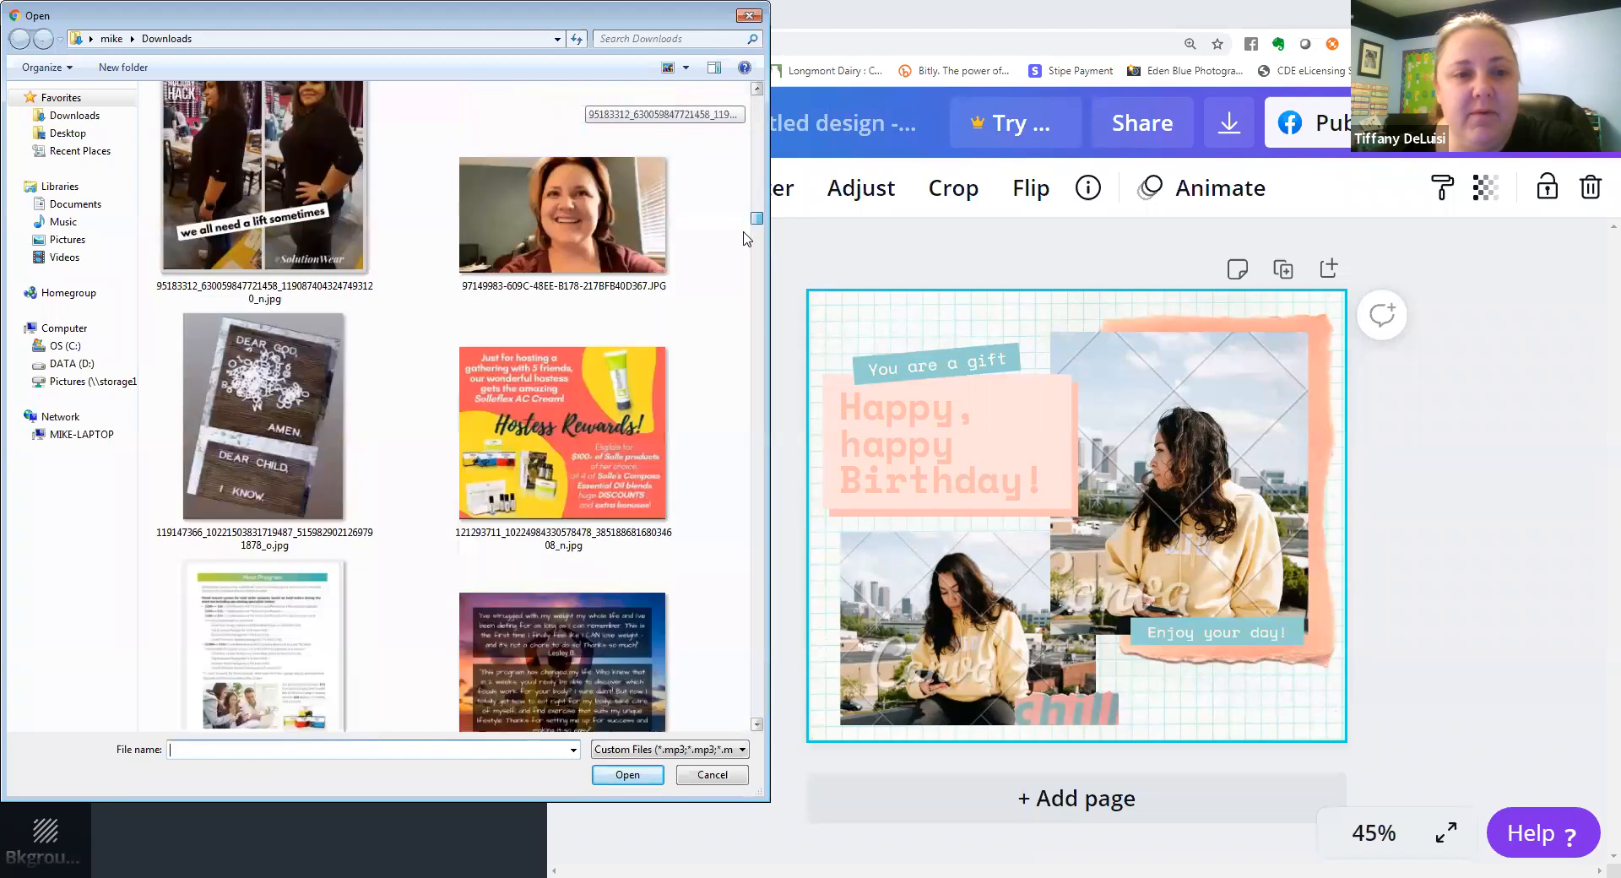
{"action": "scroll", "coordinate": [746, 261], "scroll_direction": "down", "scroll_amount": 15}
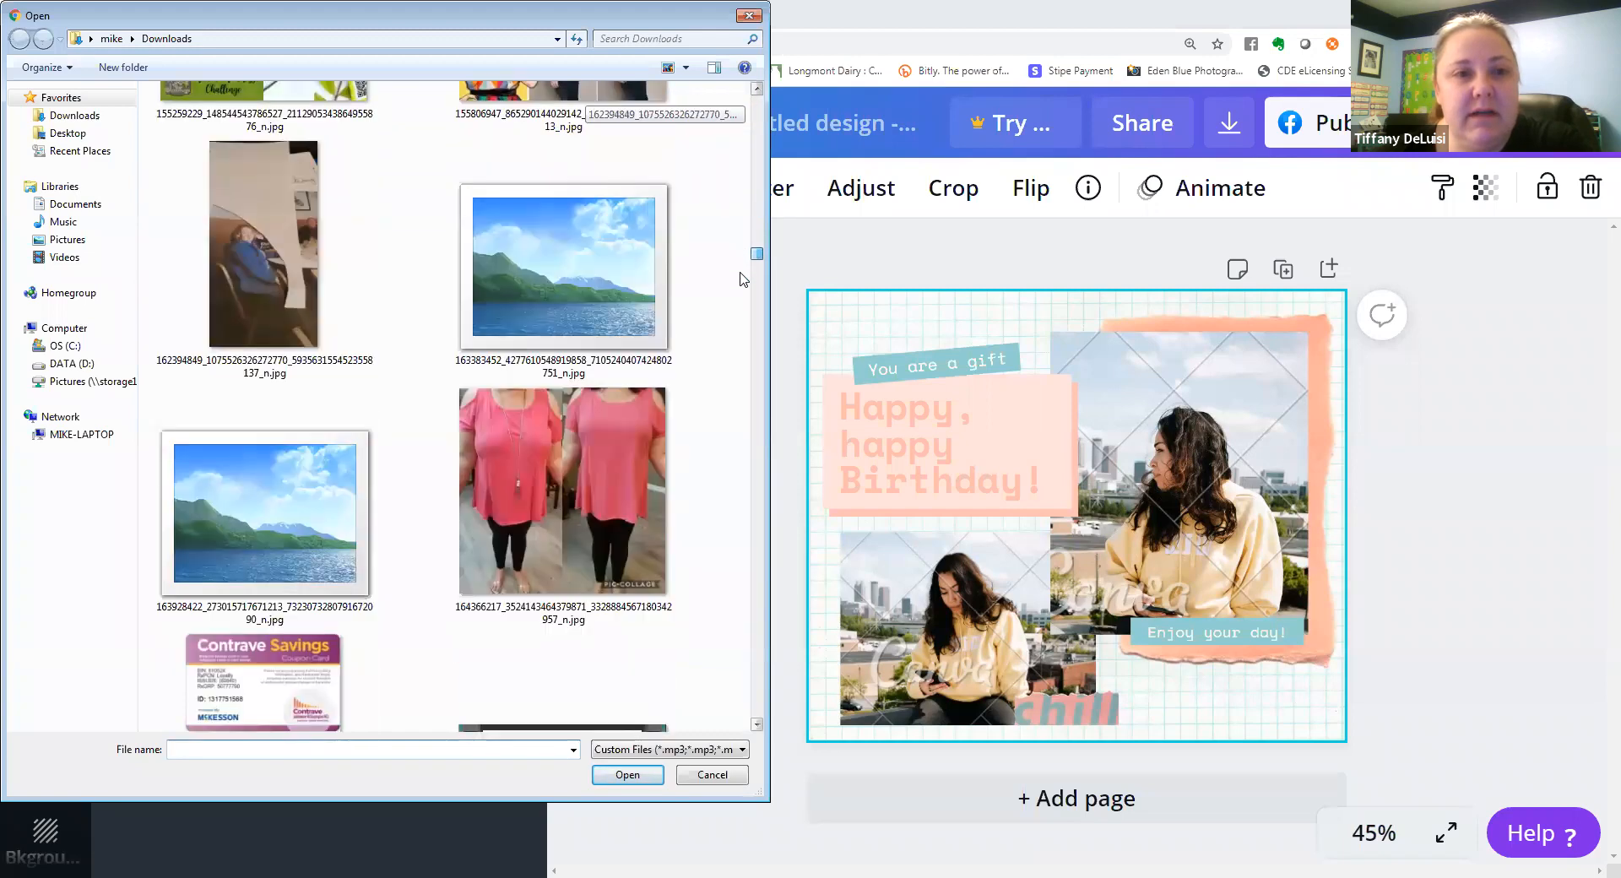
{"action": "left_click_drag", "start_coordinate": [740, 273], "coordinate": [740, 271]}
{"action": "double_click", "coordinate": [359, 272]}
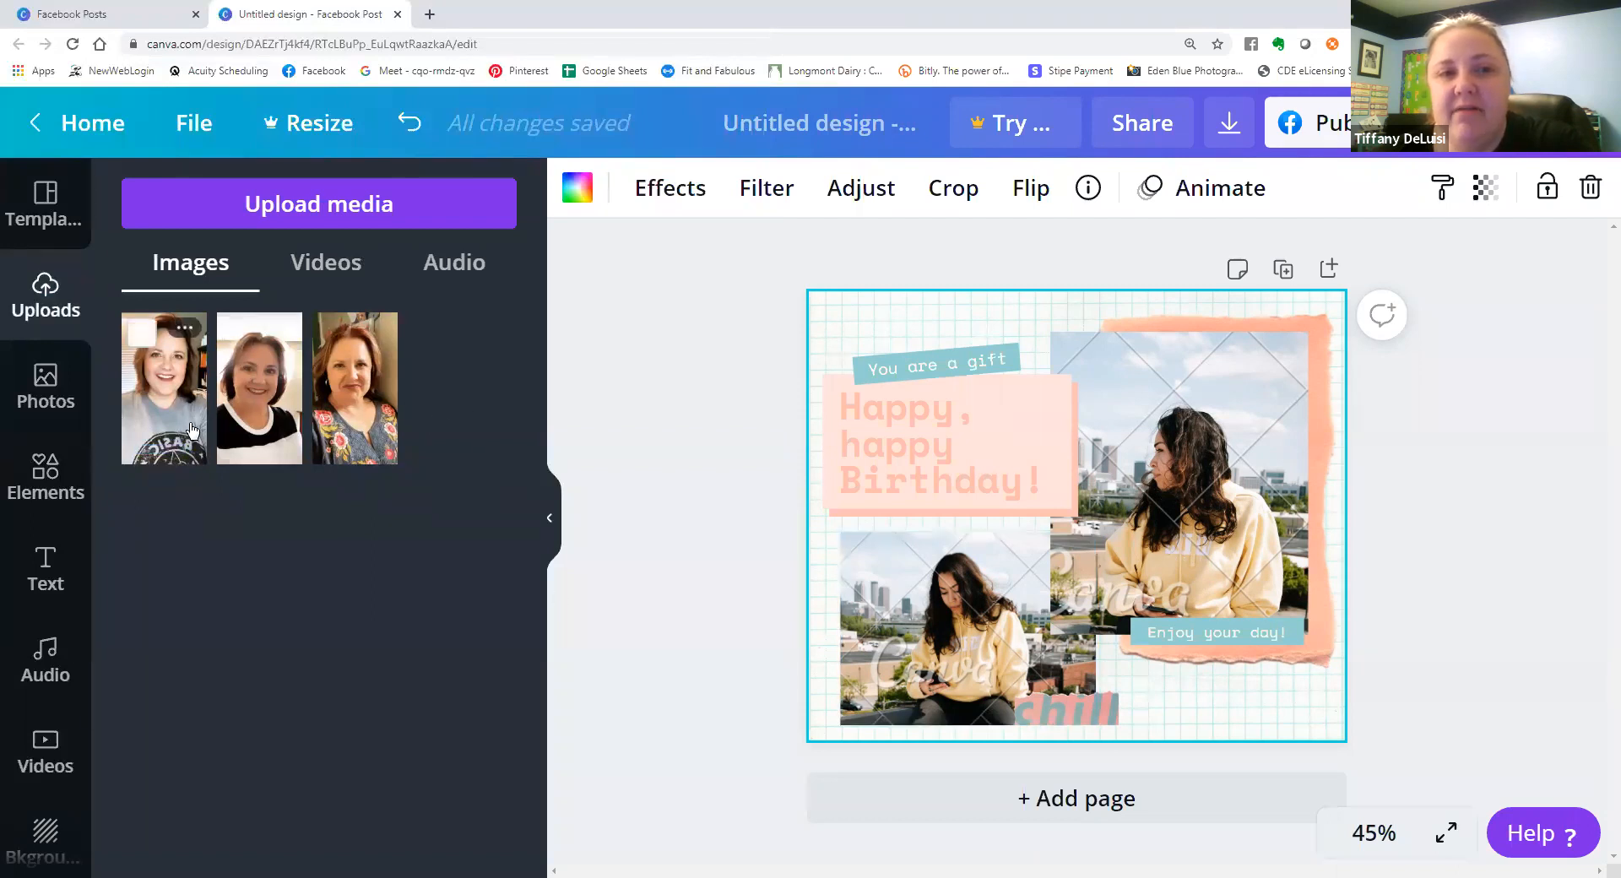
Search the photo library for "herbs" and replace the design's lower-left photo with the PRO picture of herbs and flowers on wood.
{"action": "left_click", "coordinate": [56, 386]}
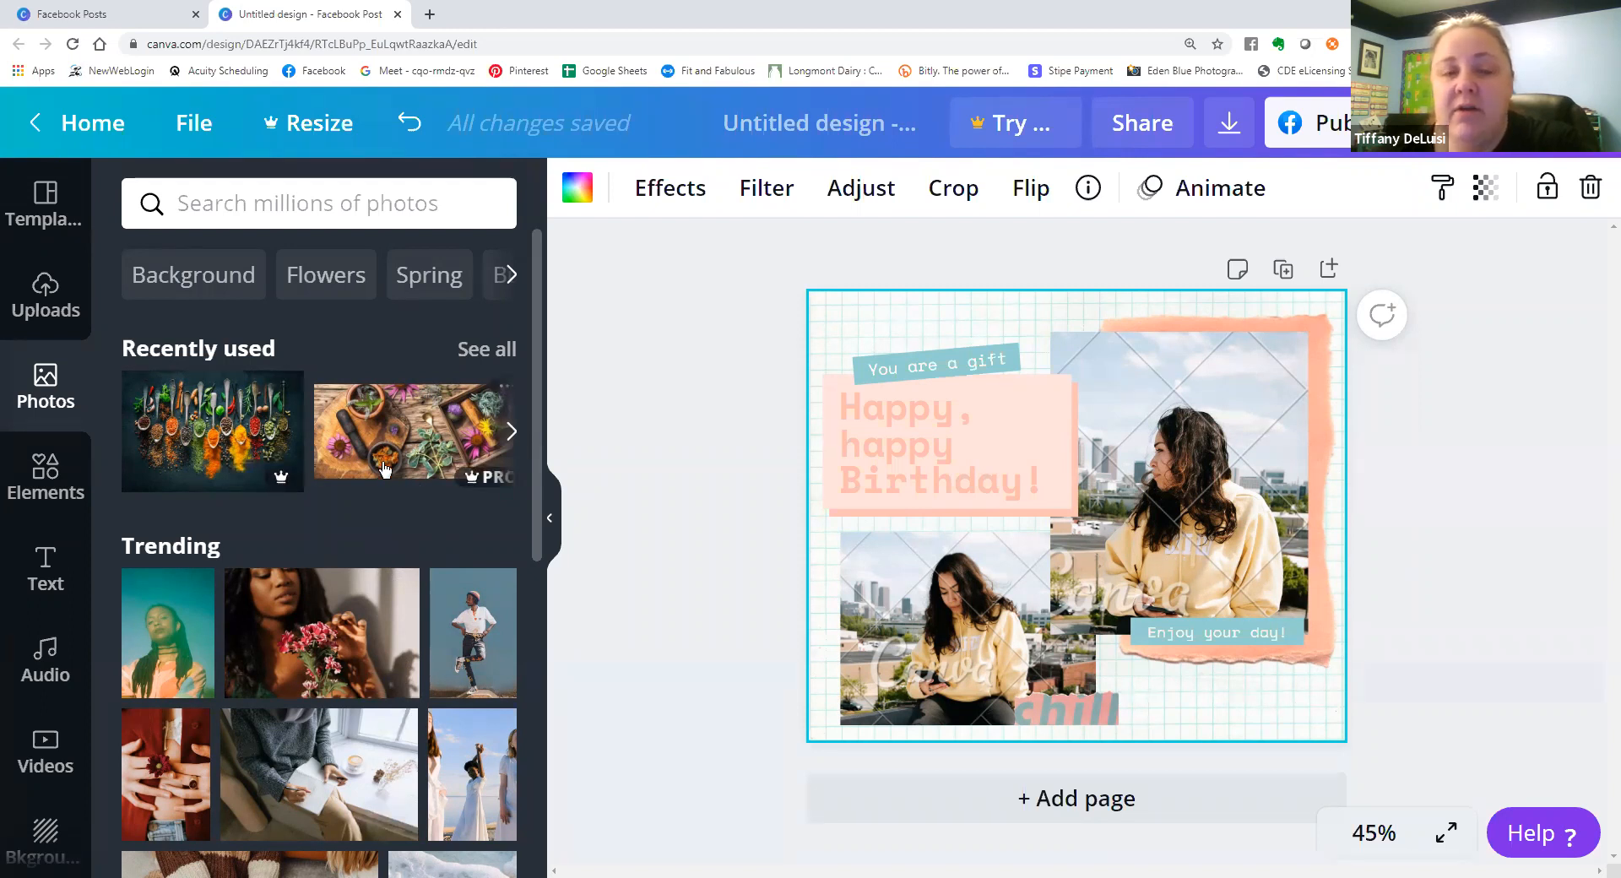
{"action": "left_click", "coordinate": [262, 189]}
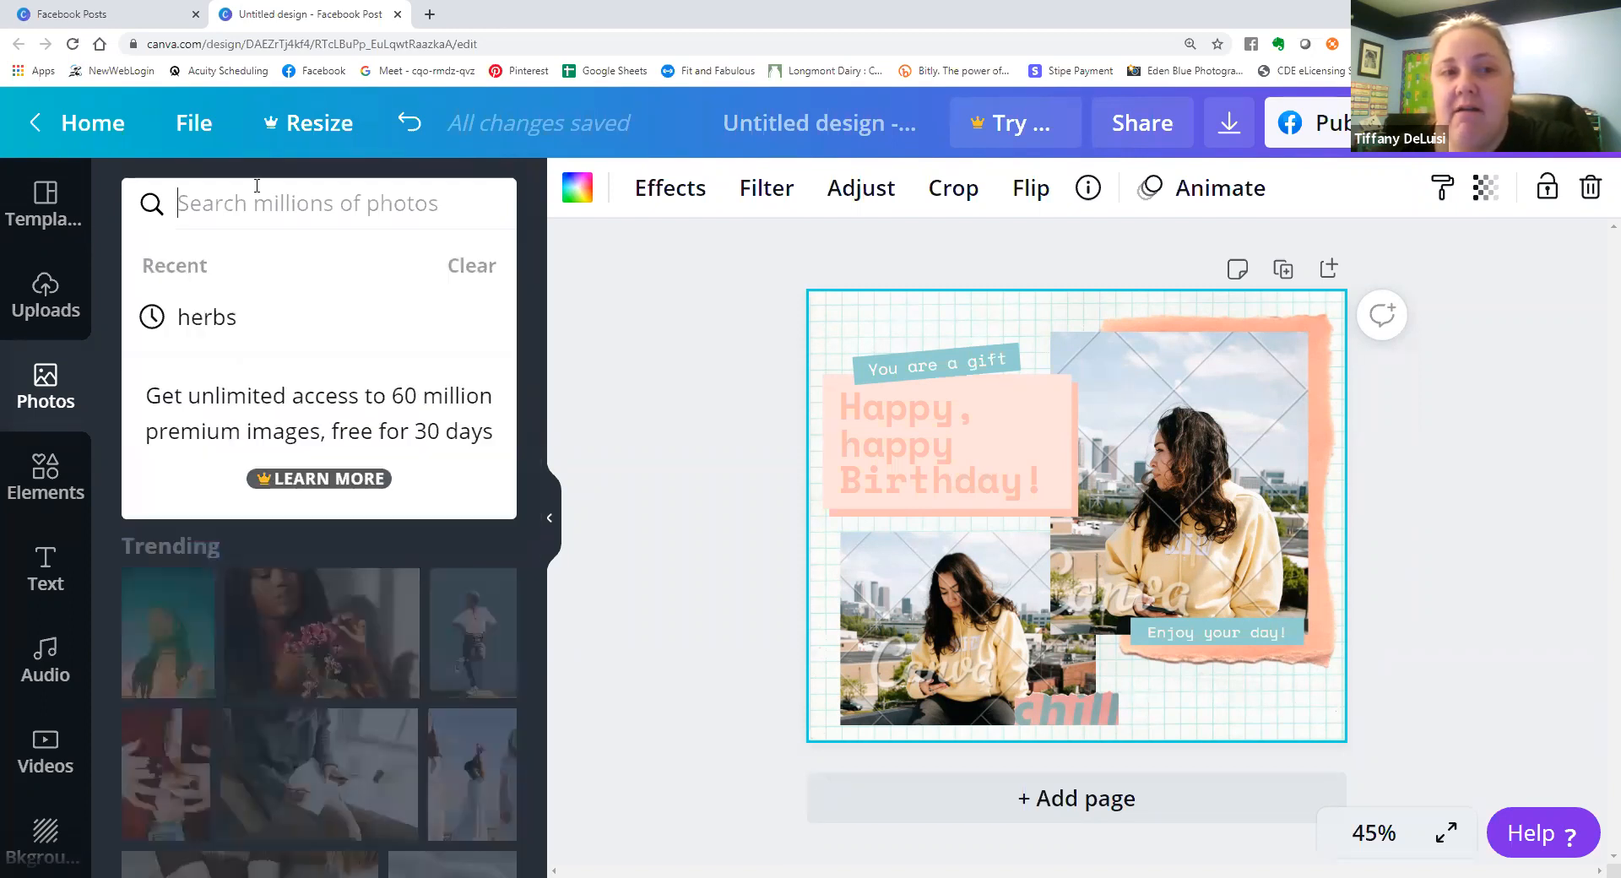
{"action": "type", "text": "herbs"}
{"action": "key", "text": "Return"}
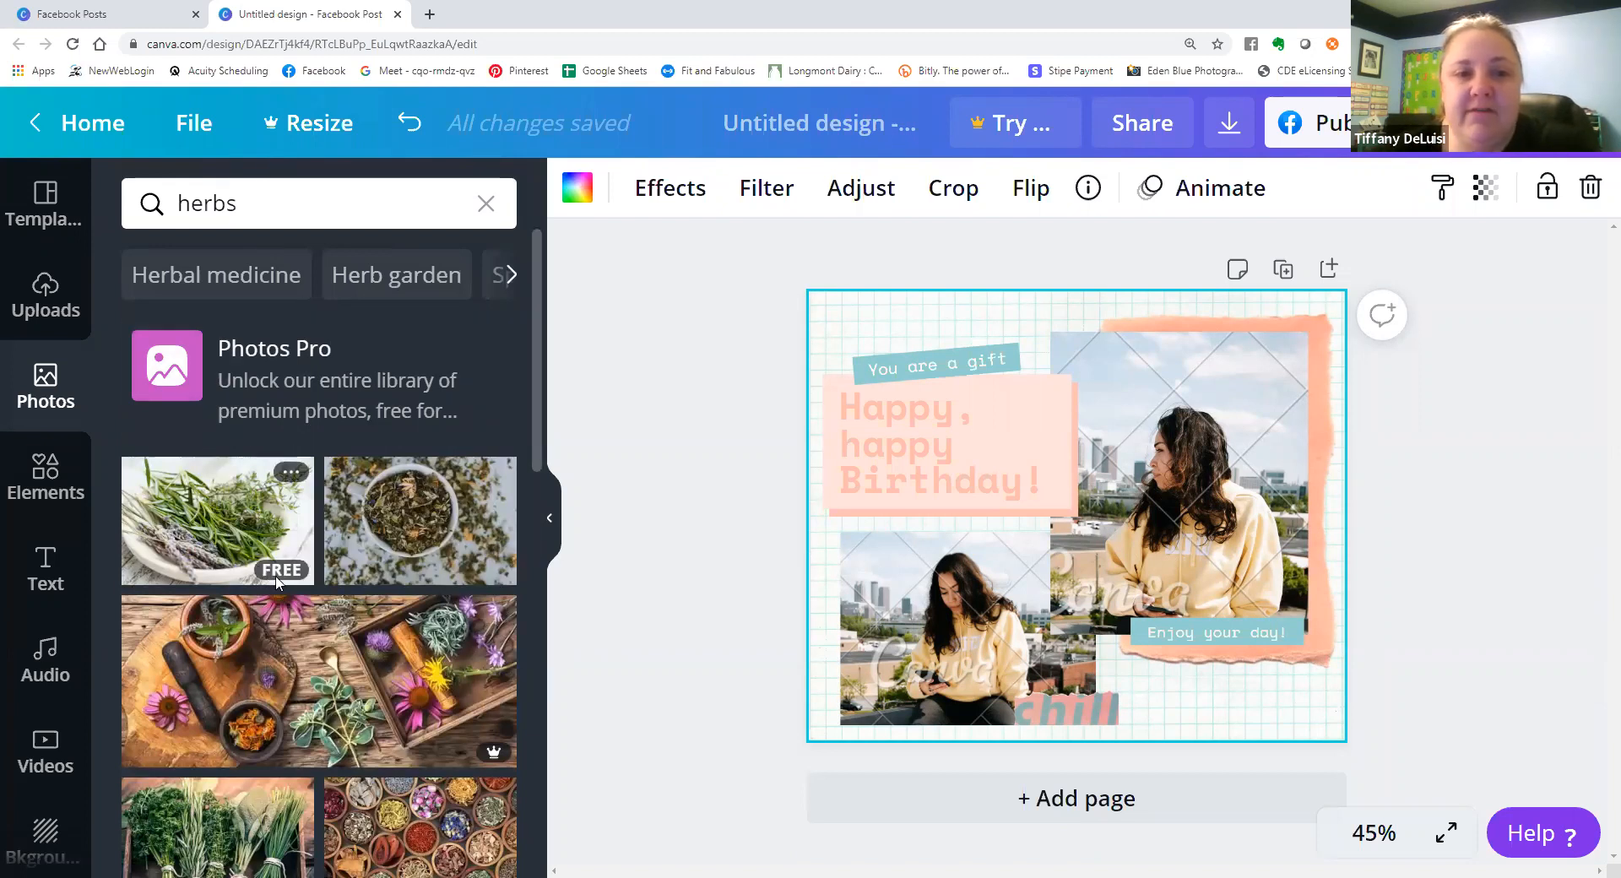
{"action": "mouse_move", "coordinate": [476, 753]}
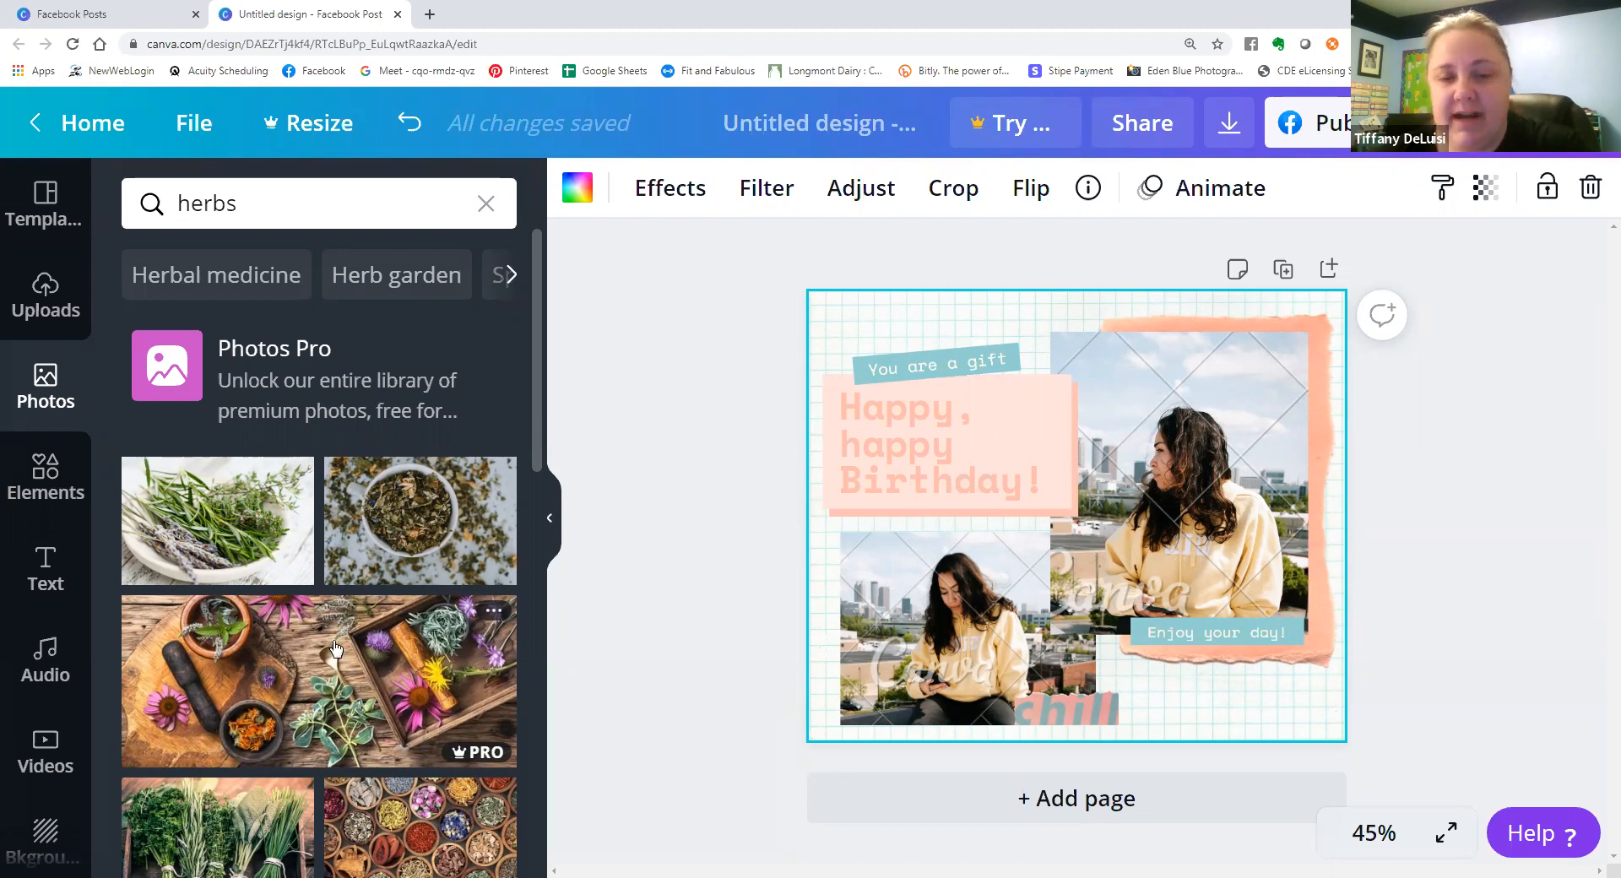
{"action": "left_click", "coordinate": [236, 632]}
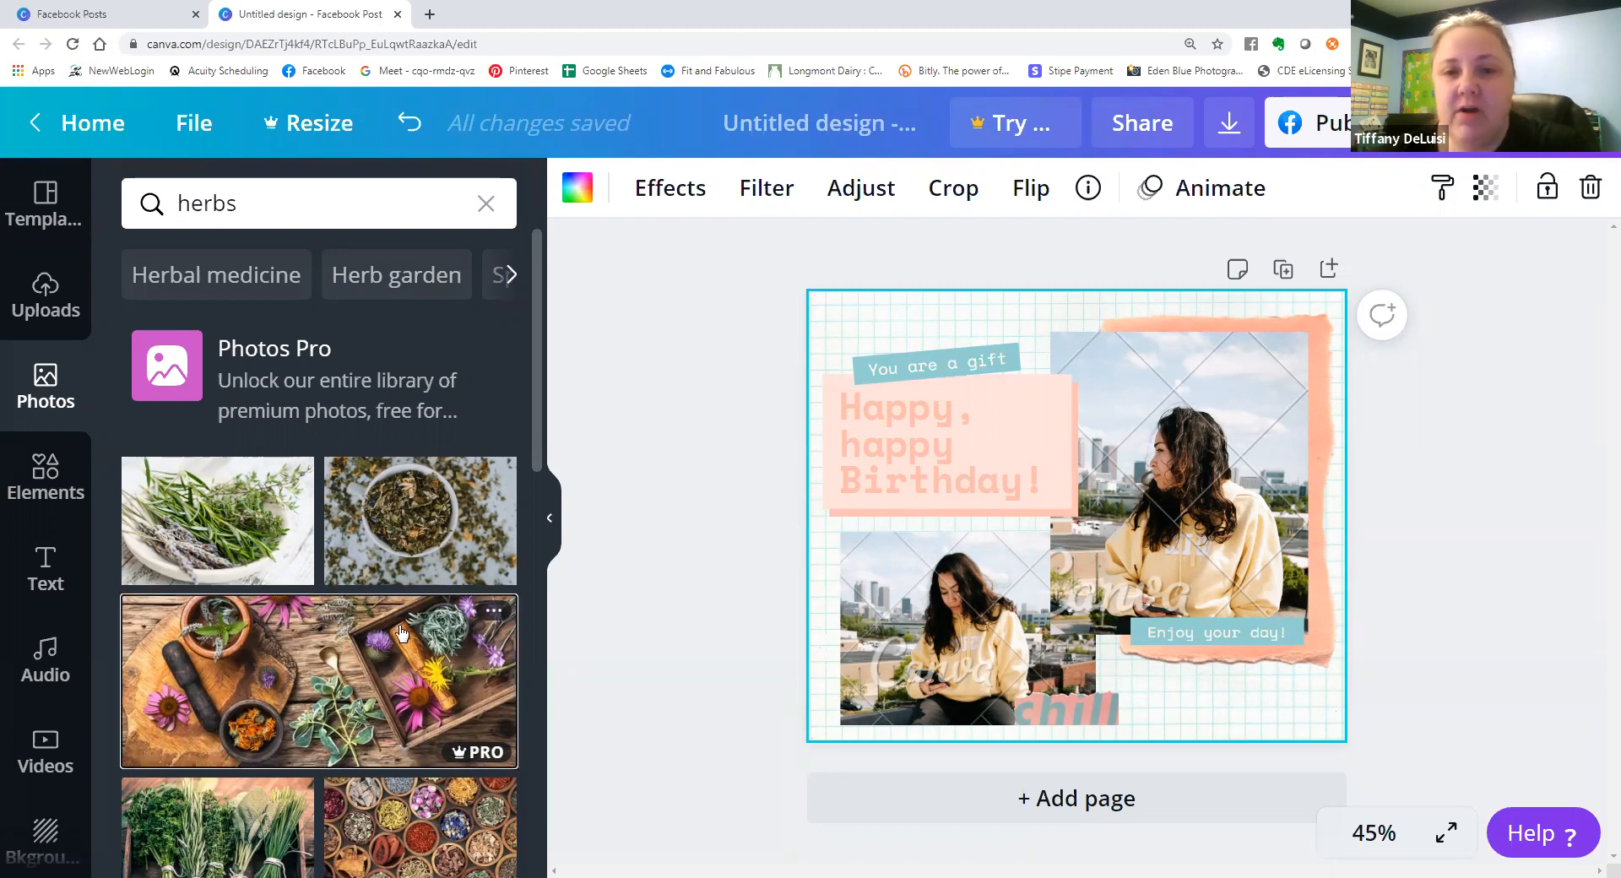
{"action": "left_click_drag", "start_coordinate": [401, 631], "coordinate": [986, 603]}
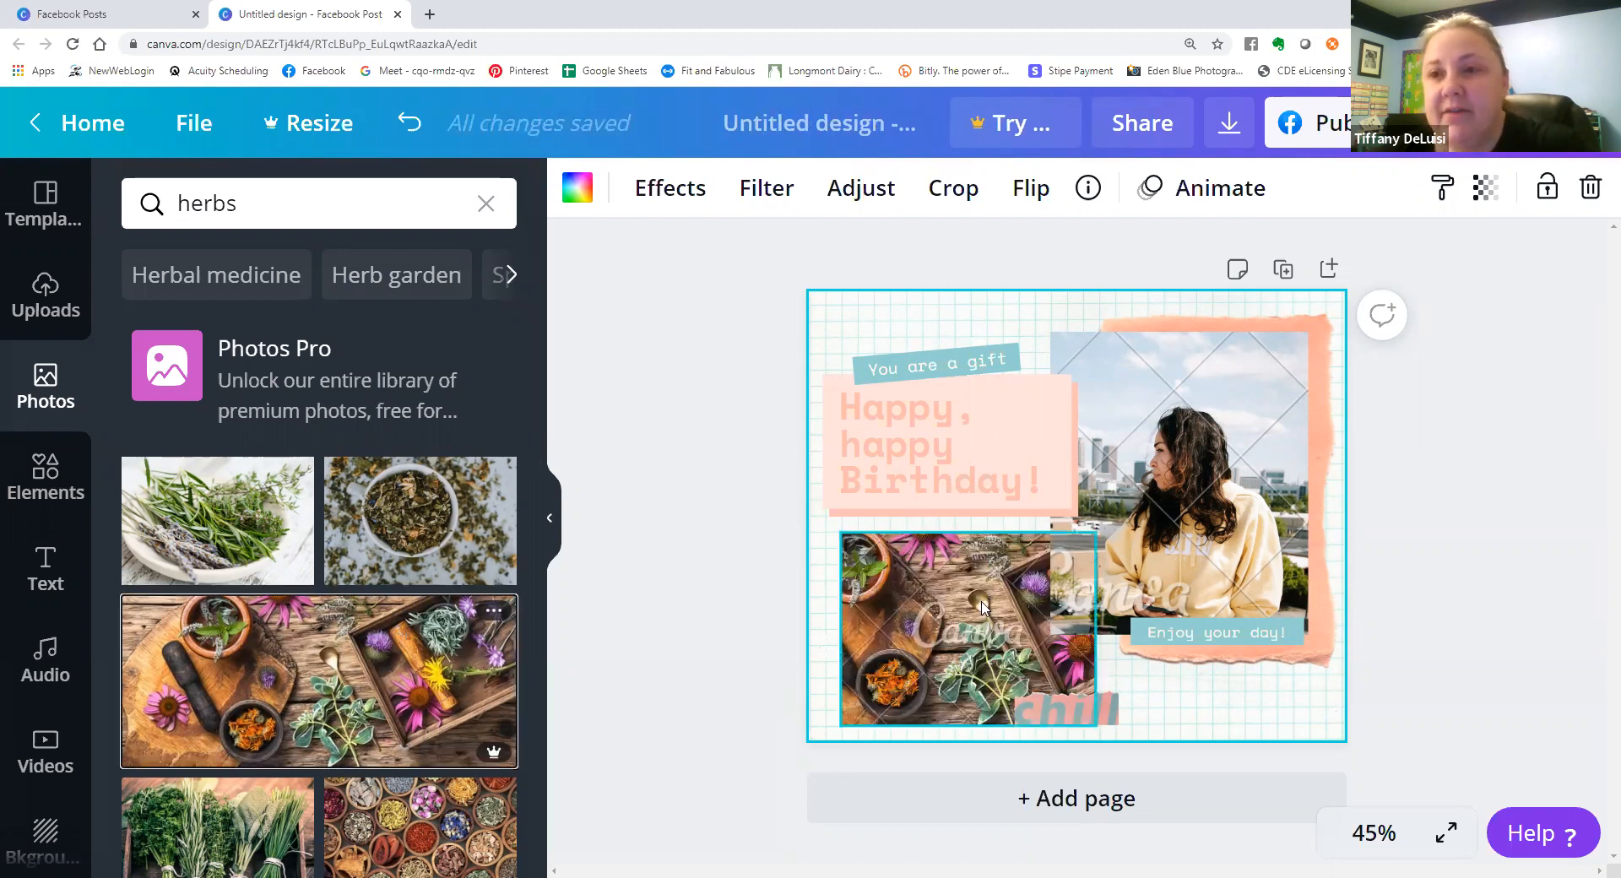
Check the download options and cost of the design, and look through more of the herbs photos for free and premium ones.
{"action": "left_click", "coordinate": [1230, 124]}
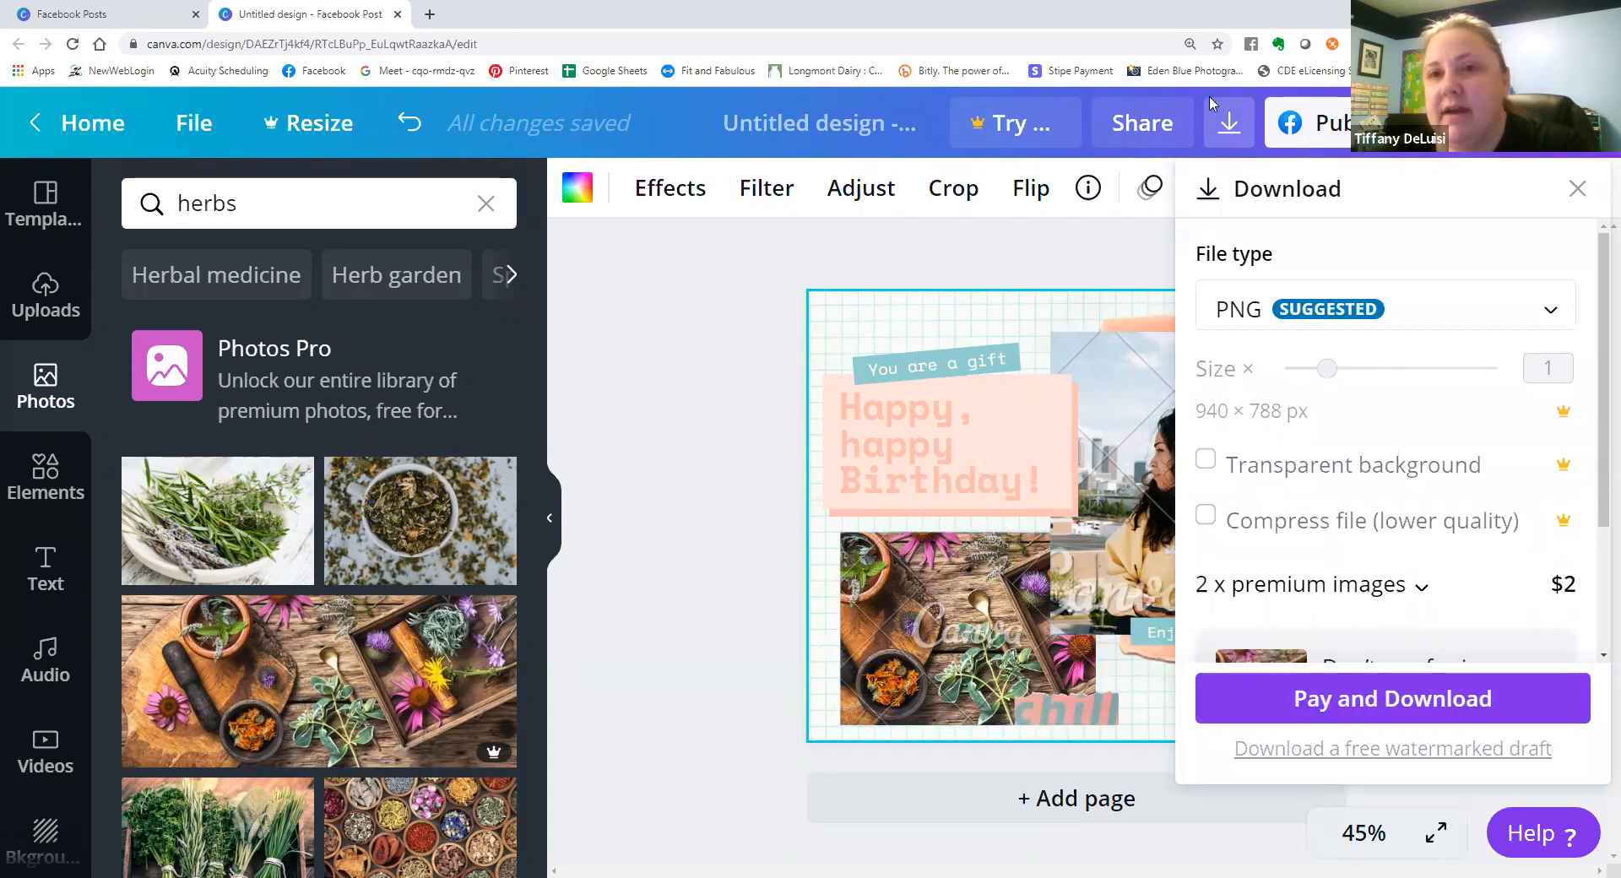
{"action": "left_click", "coordinate": [1120, 267]}
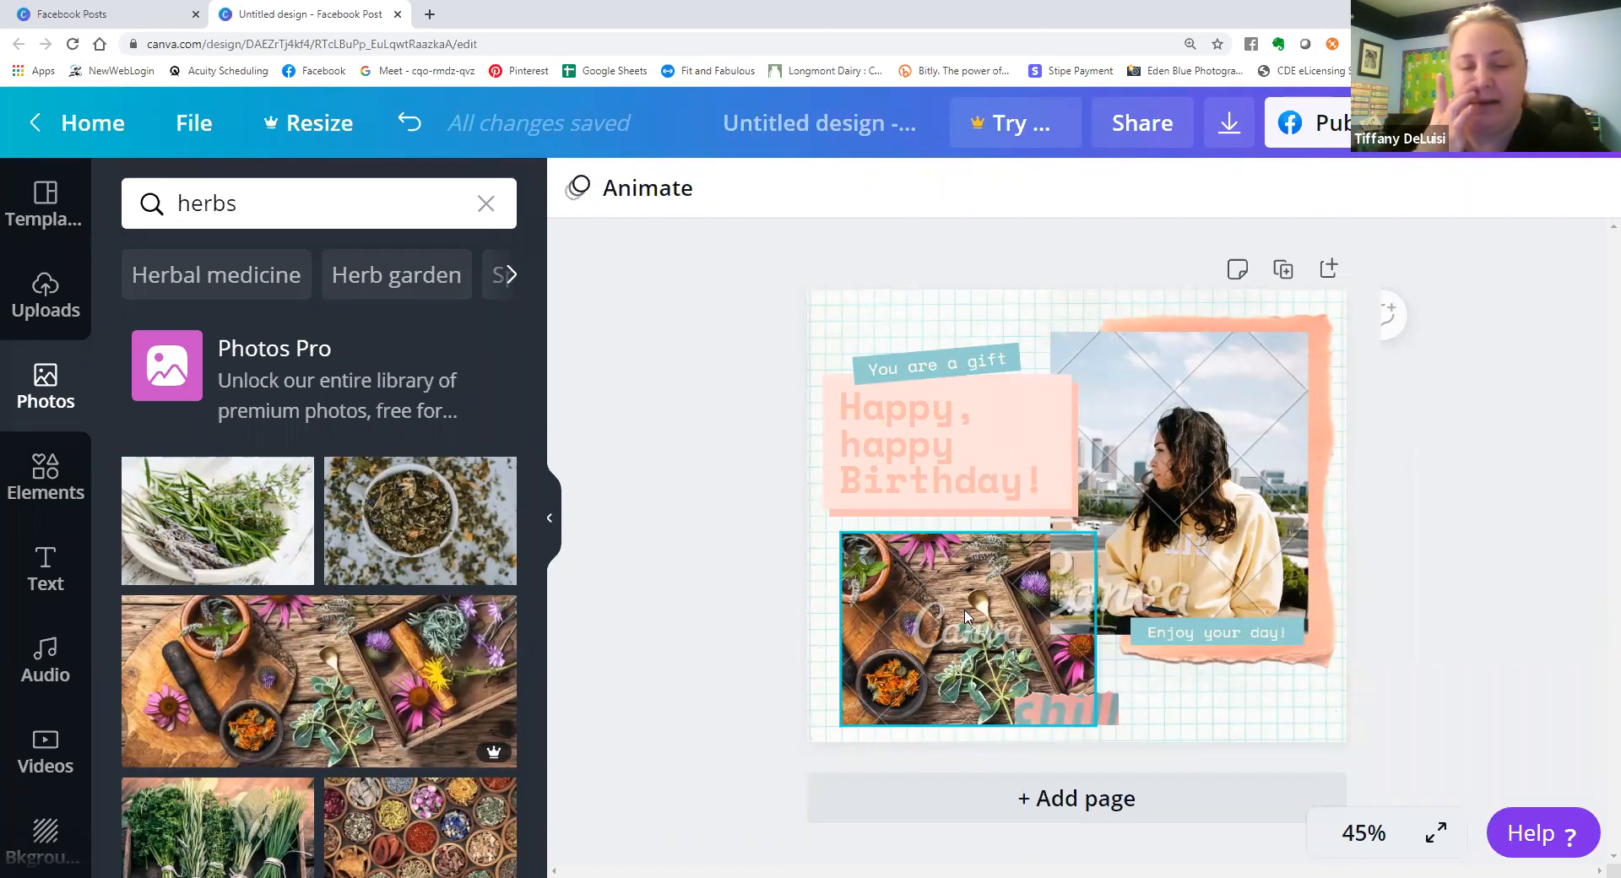
{"action": "scroll", "coordinate": [327, 409], "scroll_direction": "down", "scroll_amount": 3}
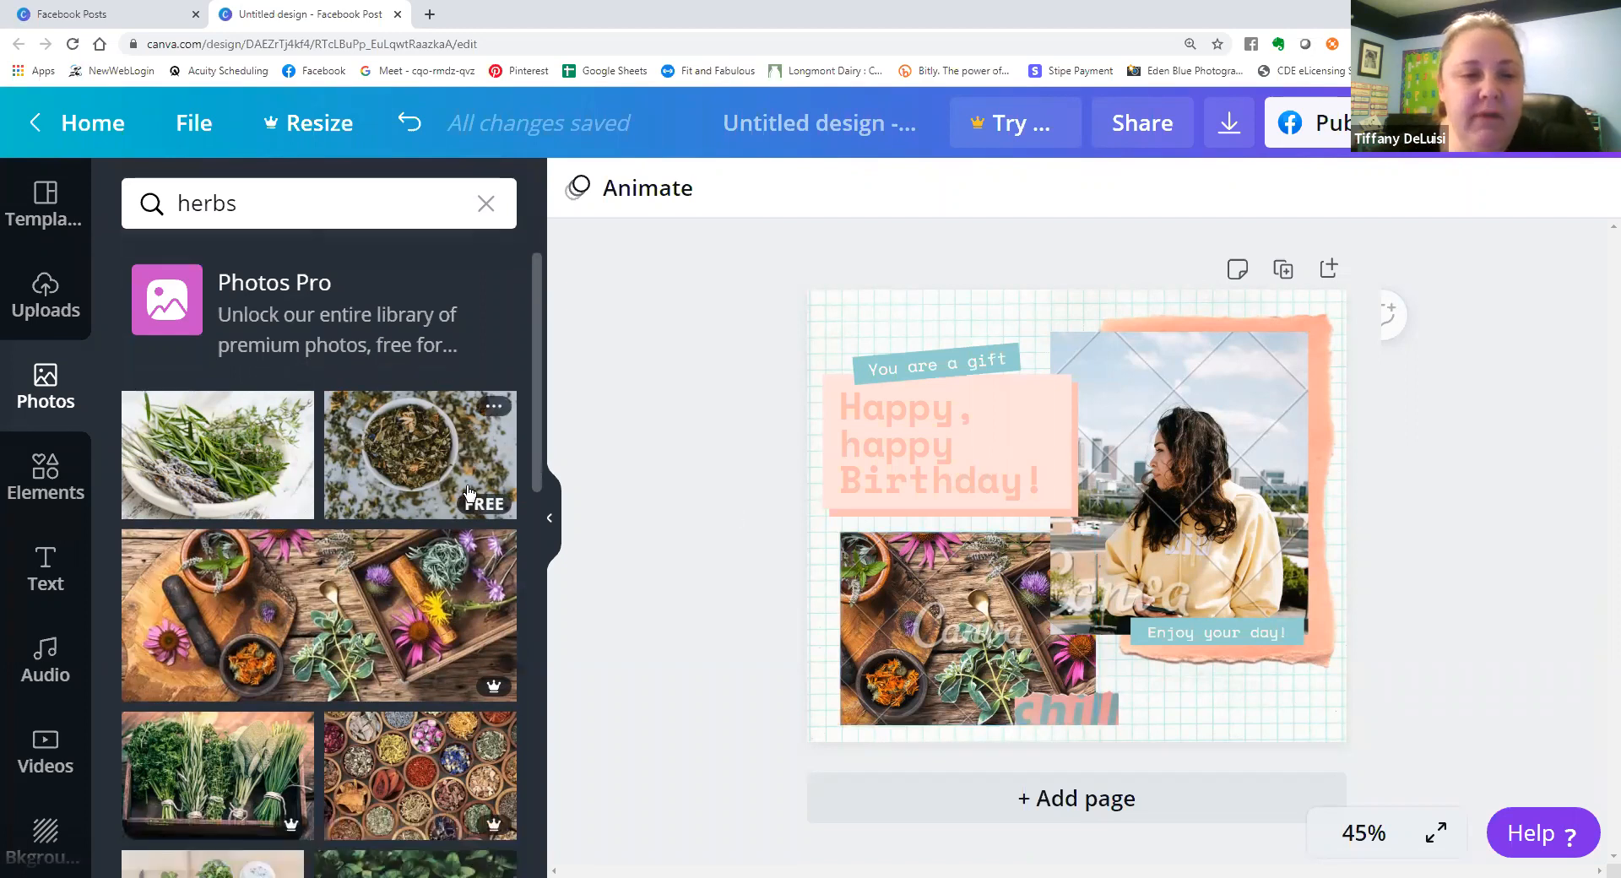
{"action": "scroll", "coordinate": [328, 409], "scroll_direction": "down", "scroll_amount": 1}
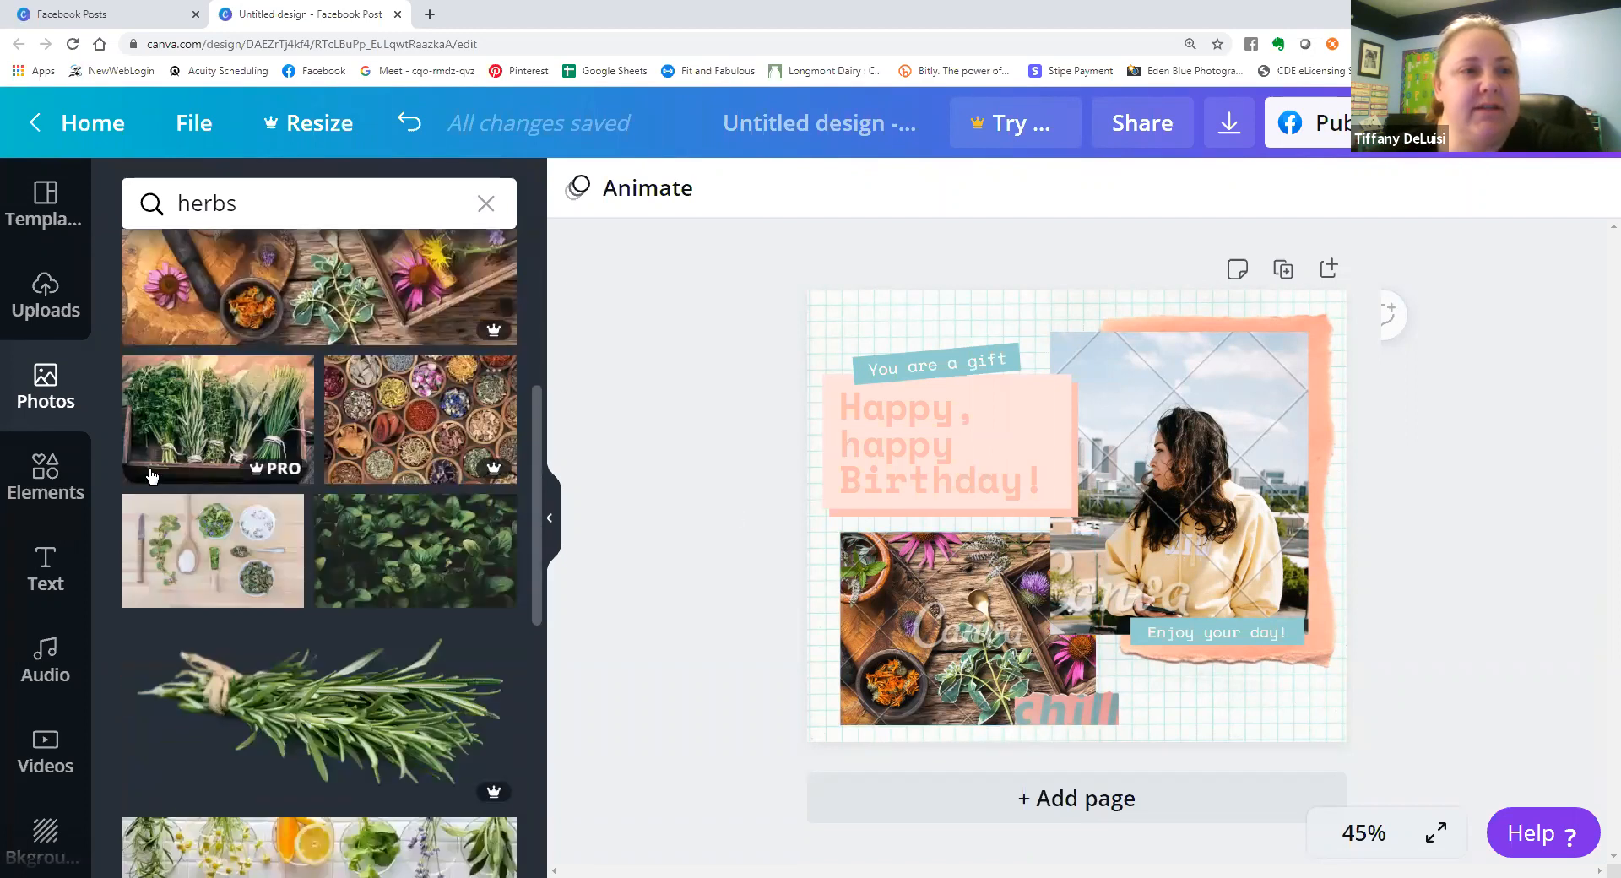
Show the Elements library and review the design's download charge for premium images and the Canva Pro offer.
{"action": "left_click", "coordinate": [47, 477]}
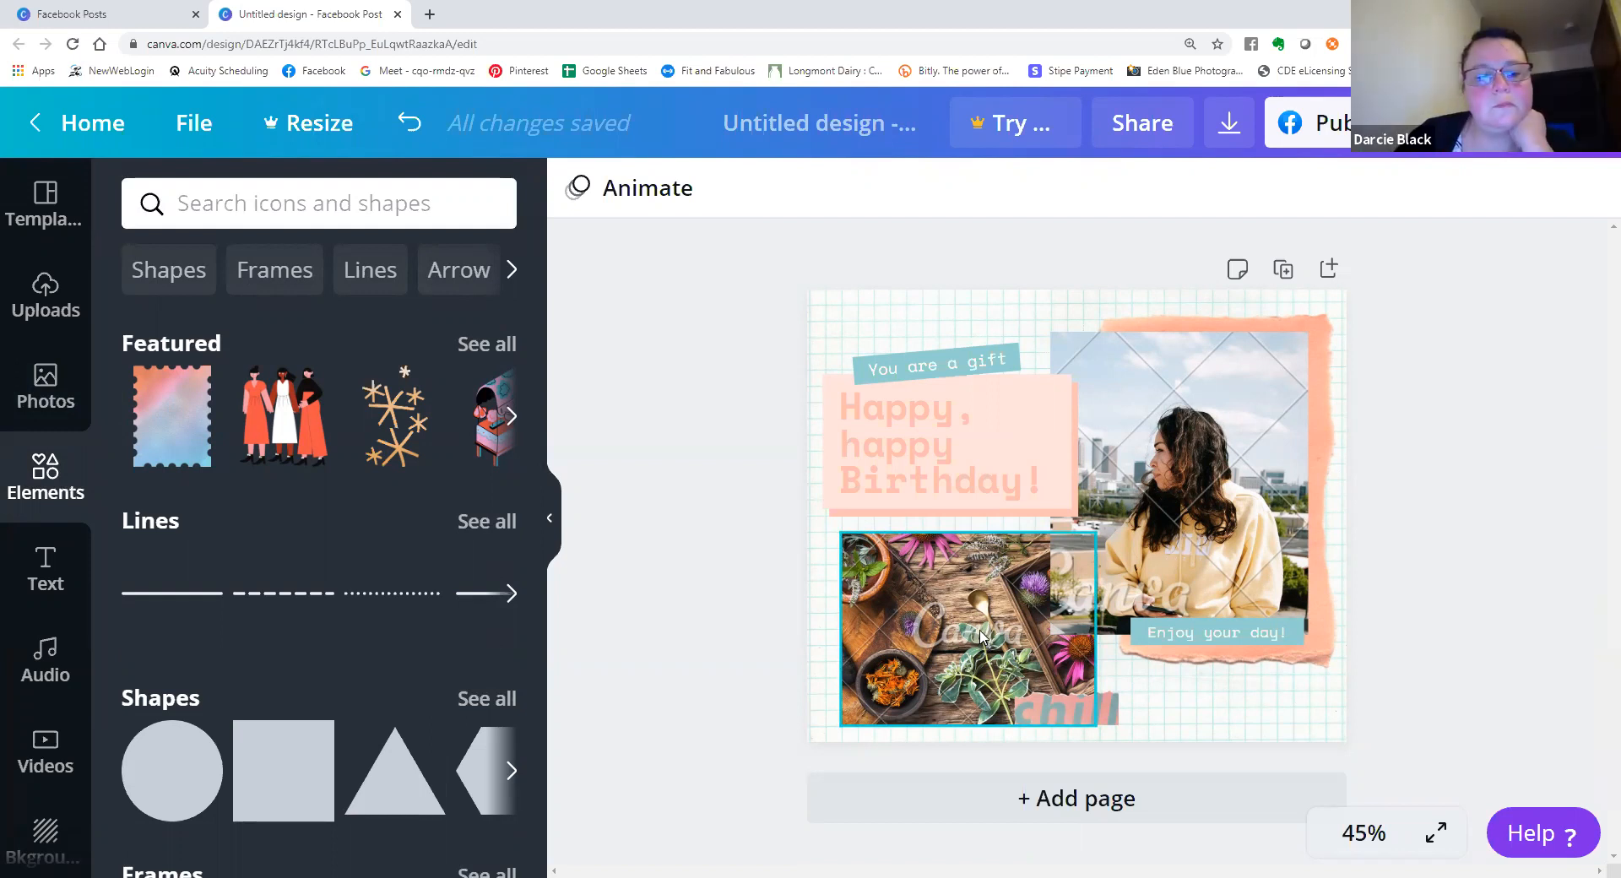
{"action": "left_click", "coordinate": [1216, 129]}
{"action": "scroll", "coordinate": [1320, 554], "scroll_direction": "down", "scroll_amount": 2}
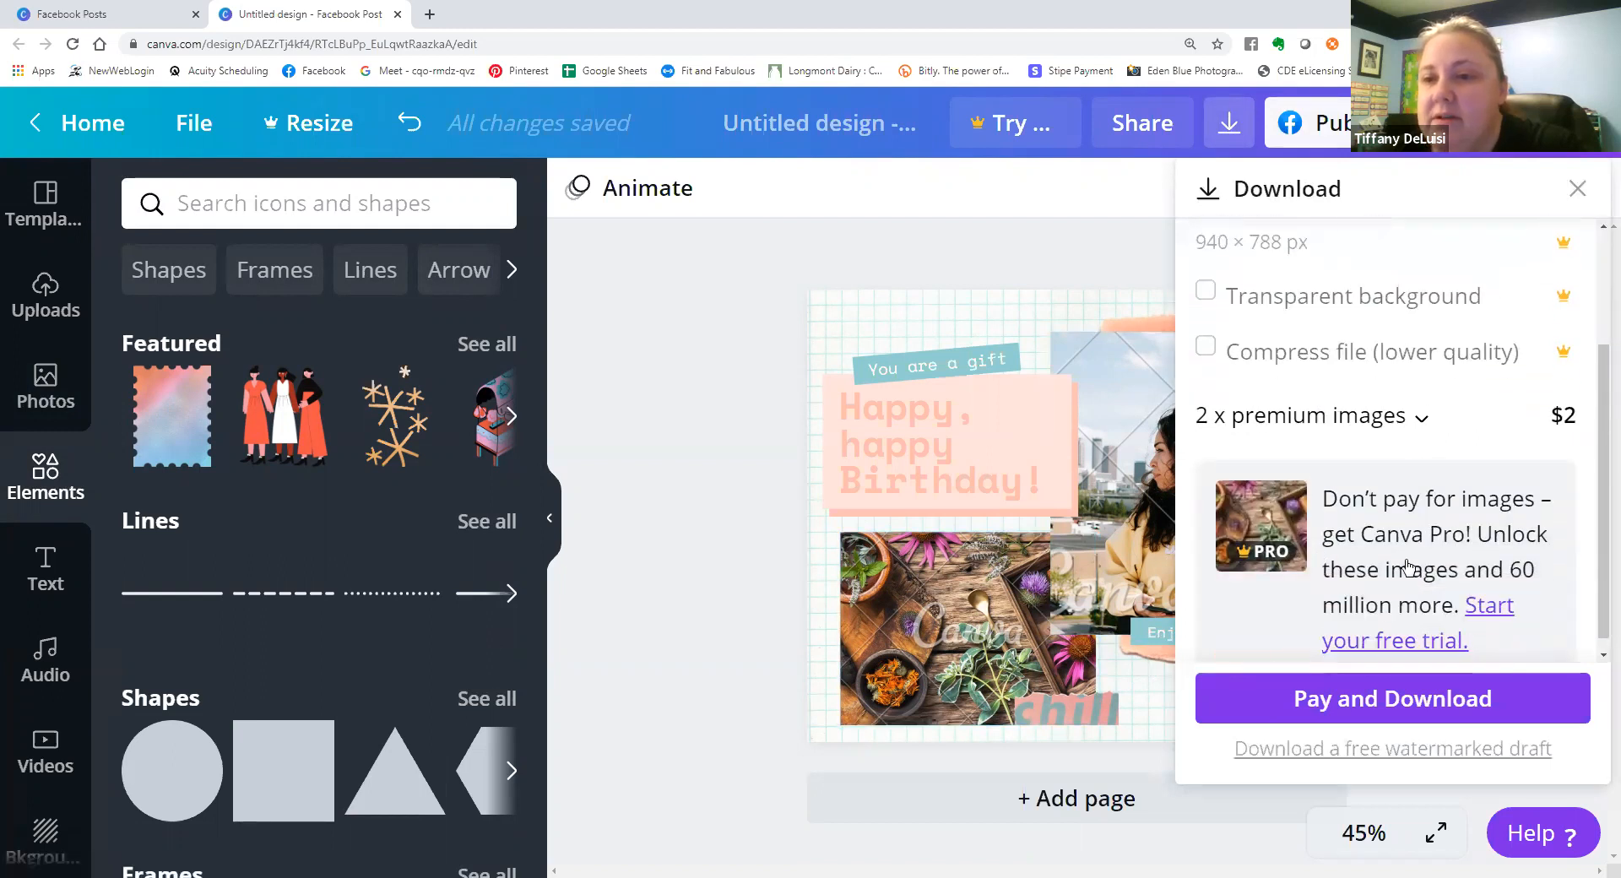
{"action": "scroll", "coordinate": [1480, 556], "scroll_direction": "down", "scroll_amount": 1}
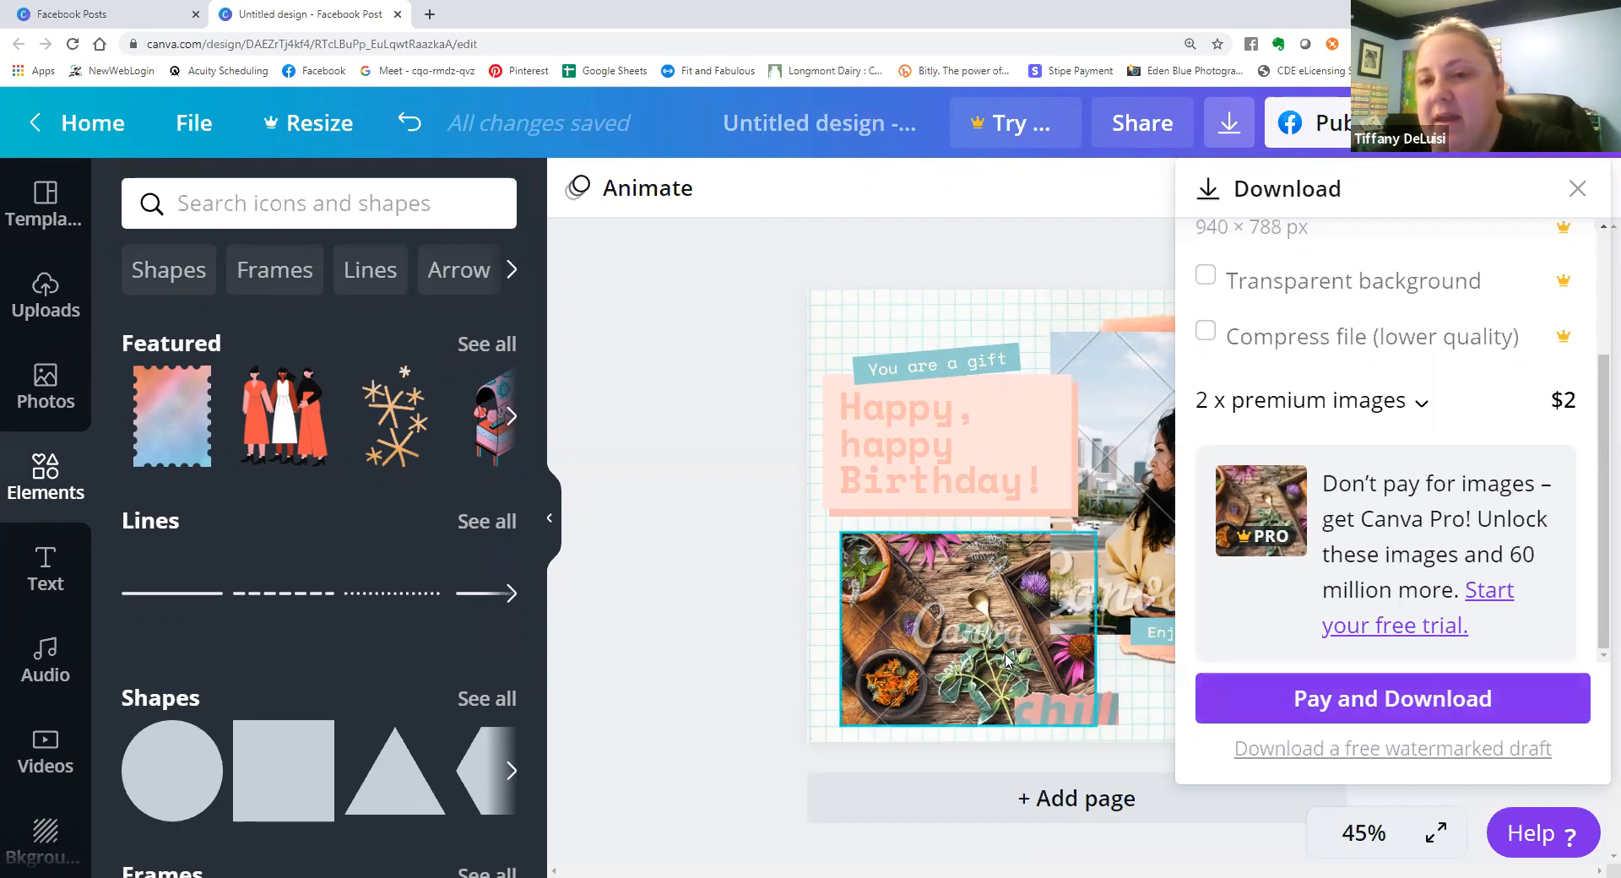
{"action": "left_click", "coordinate": [1240, 108]}
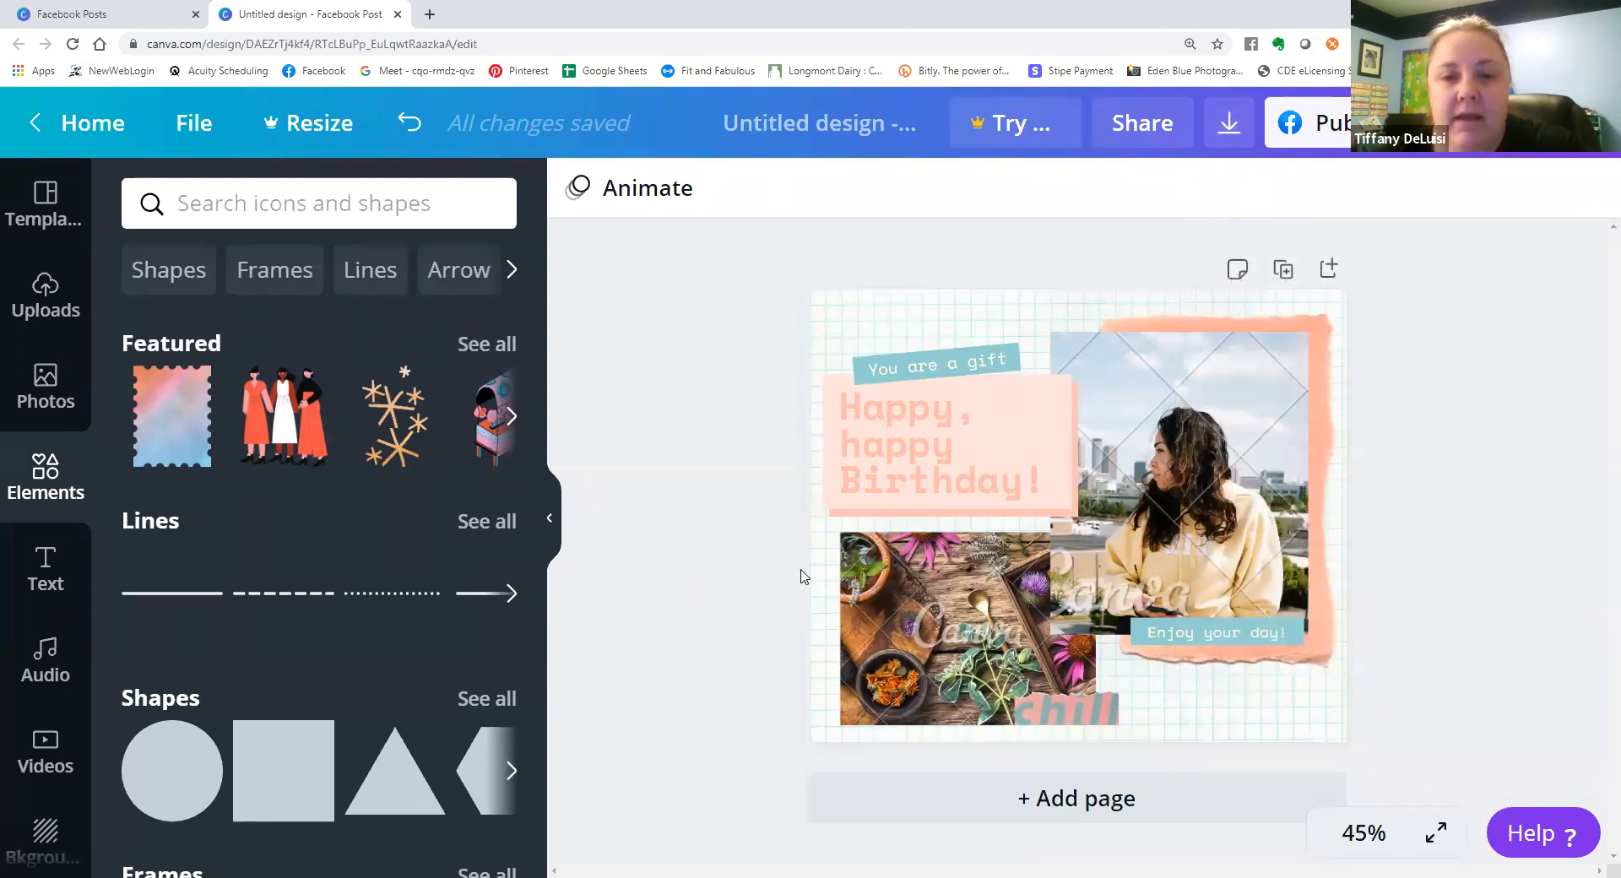
Add a second page to the design and look through the available lines, shapes and frames.
{"action": "left_click", "coordinate": [1098, 798]}
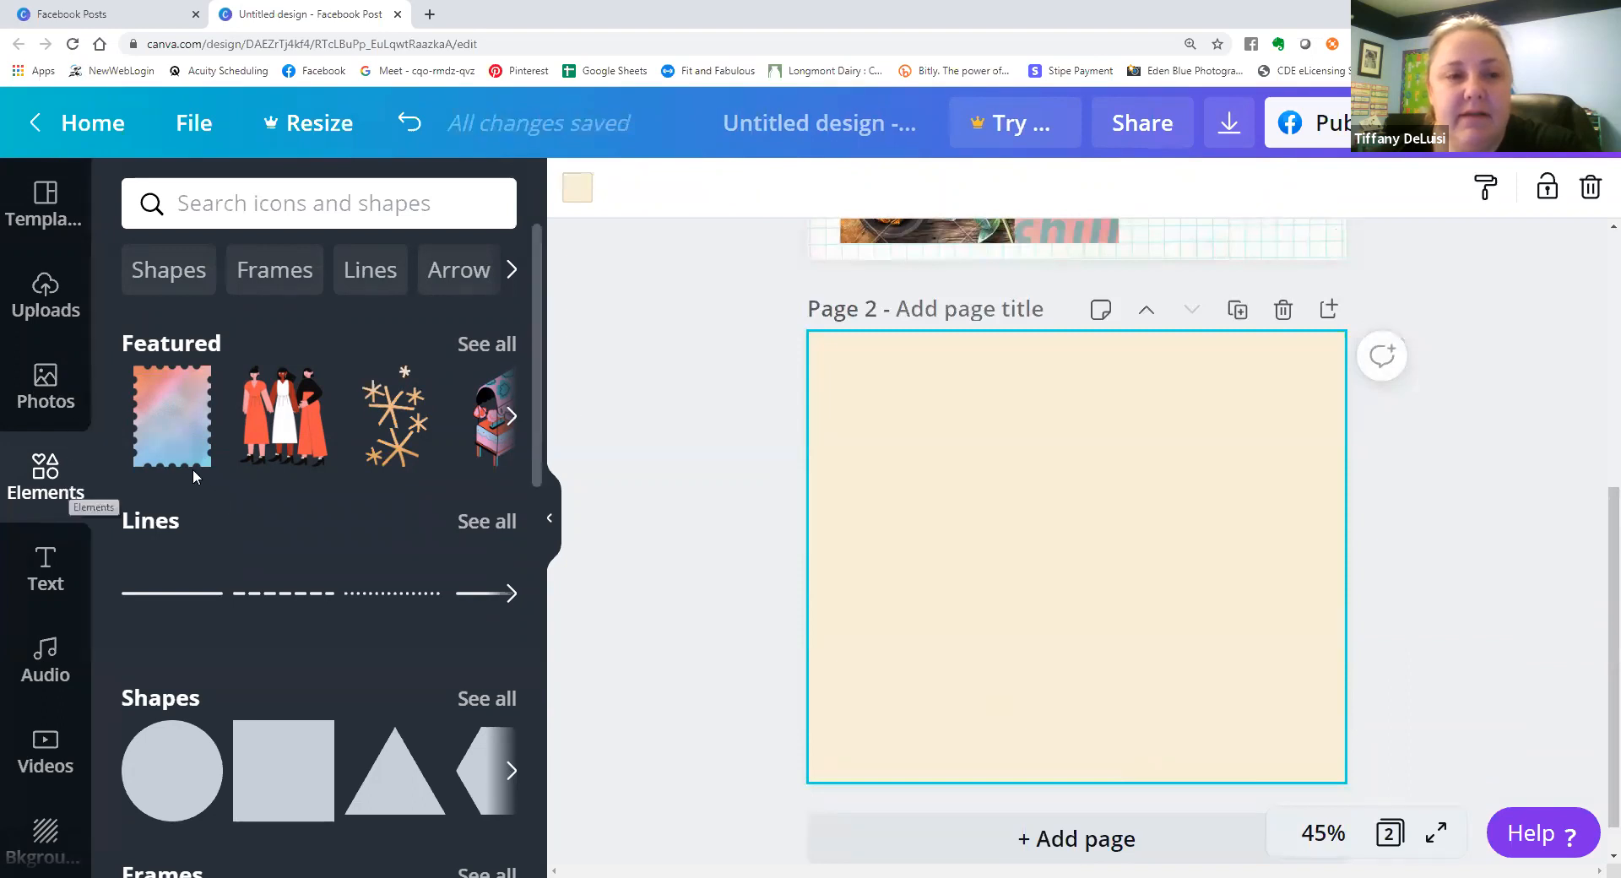
{"action": "scroll", "coordinate": [193, 469], "scroll_direction": "down", "scroll_amount": 1}
{"action": "scroll", "coordinate": [193, 468], "scroll_direction": "up", "scroll_amount": 1}
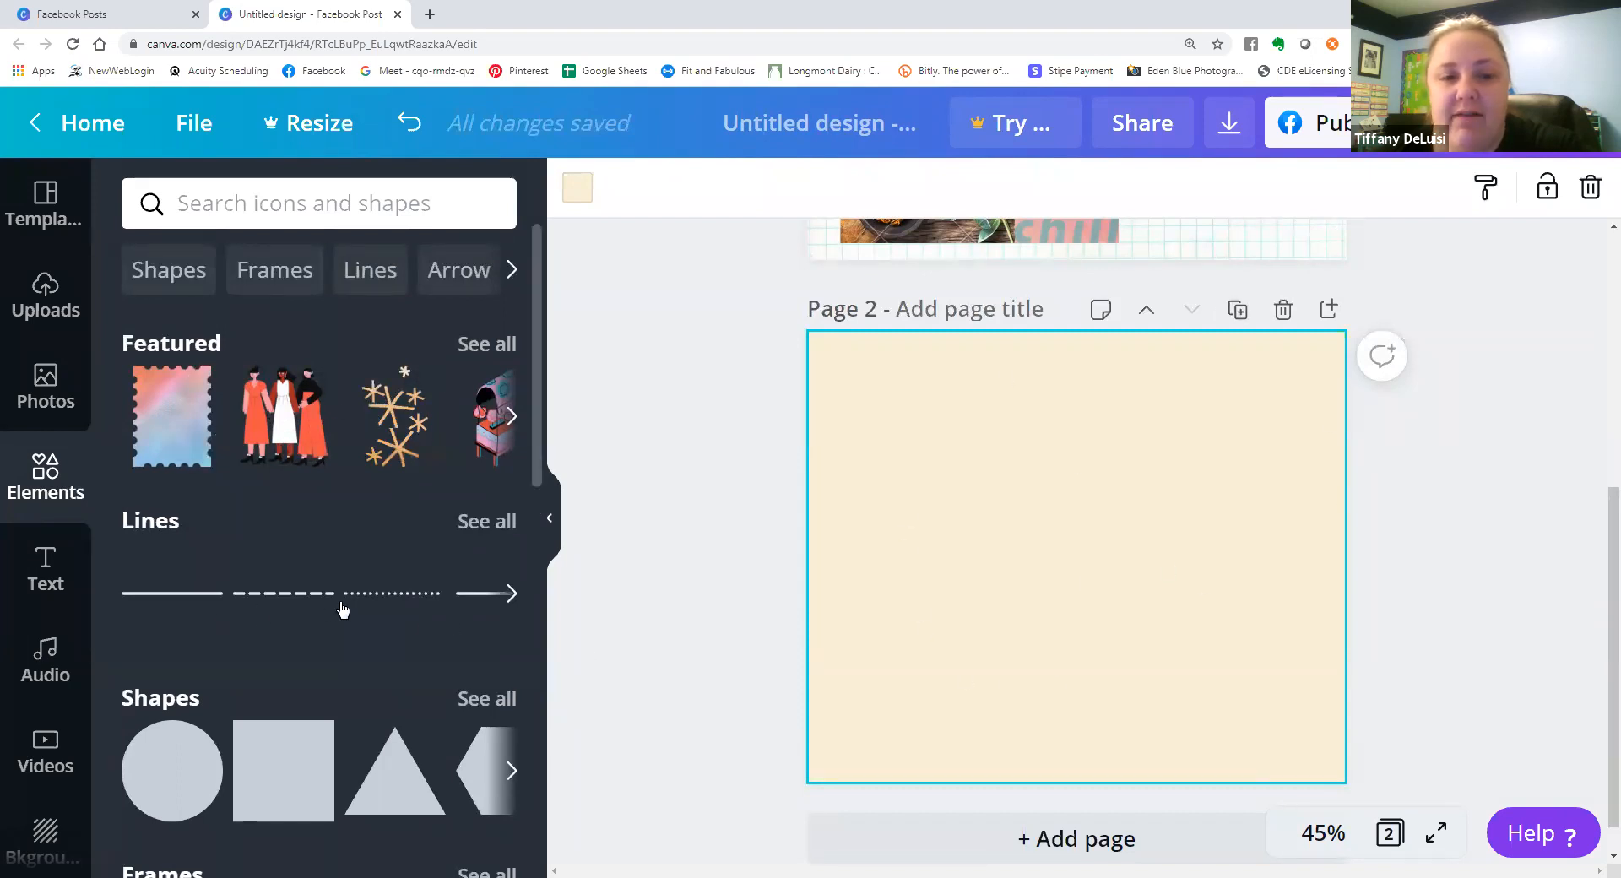
Add a square shape to page 2 and place a circular frame over the square's lower-right corner.
{"action": "scroll", "coordinate": [433, 608], "scroll_direction": "down", "scroll_amount": 1}
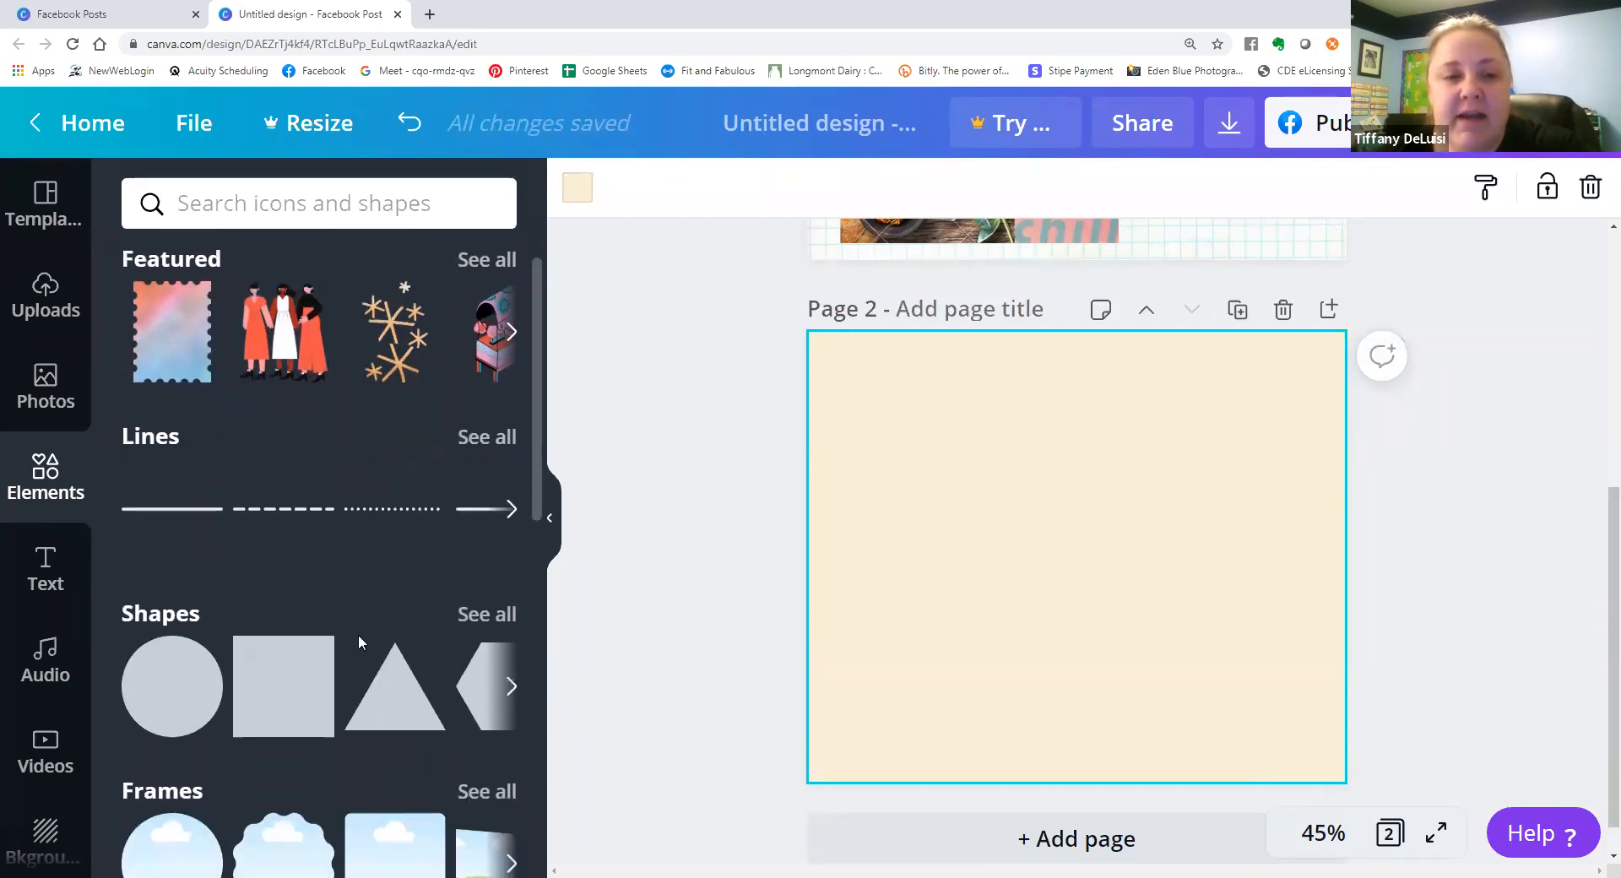
{"action": "left_click", "coordinate": [299, 665]}
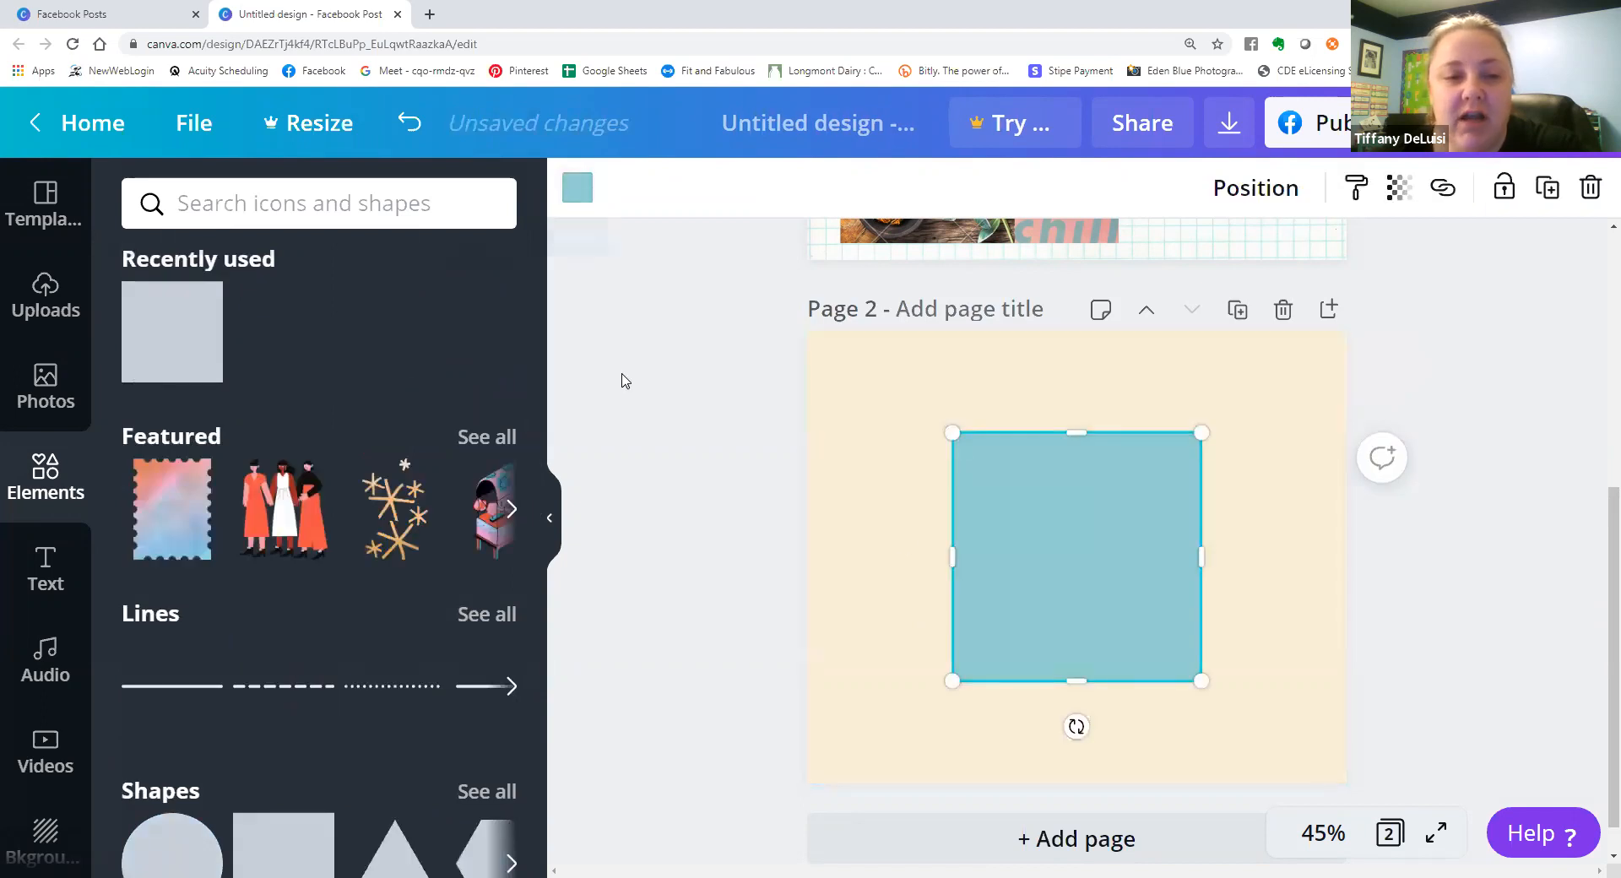
{"action": "scroll", "coordinate": [329, 508], "scroll_direction": "down", "scroll_amount": 6}
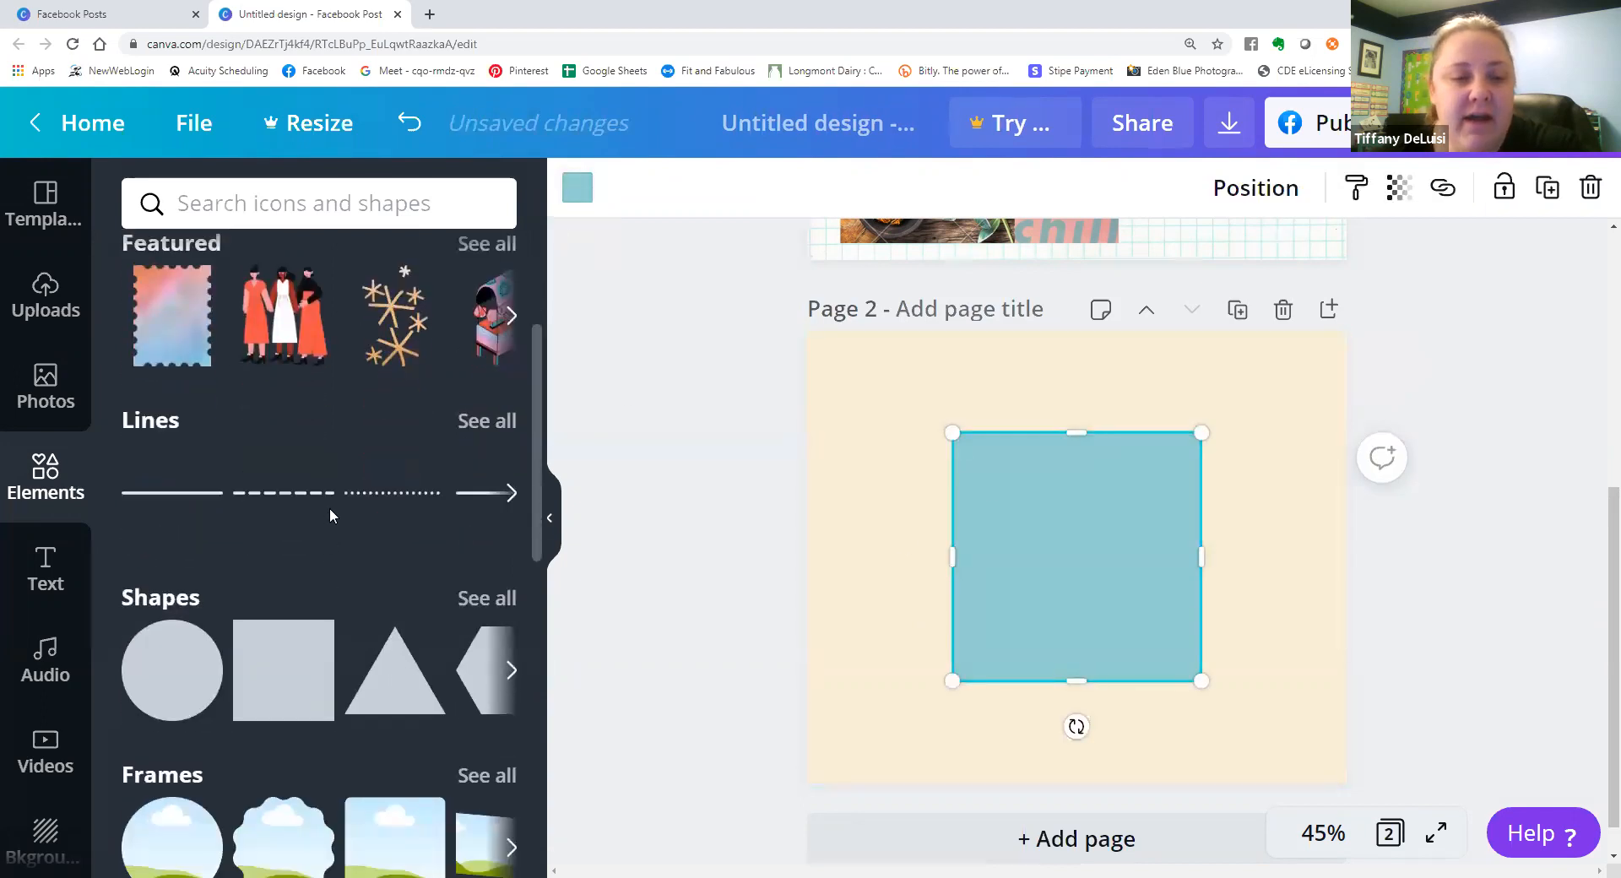
{"action": "left_click", "coordinate": [164, 531]}
{"action": "left_click_drag", "start_coordinate": [1143, 550], "coordinate": [1259, 659]}
Place a shrunken orange flower sticker in page 2's upper-left corner and fill the page background with a single-image grid.
{"action": "scroll", "coordinate": [298, 656], "scroll_direction": "down", "scroll_amount": 1}
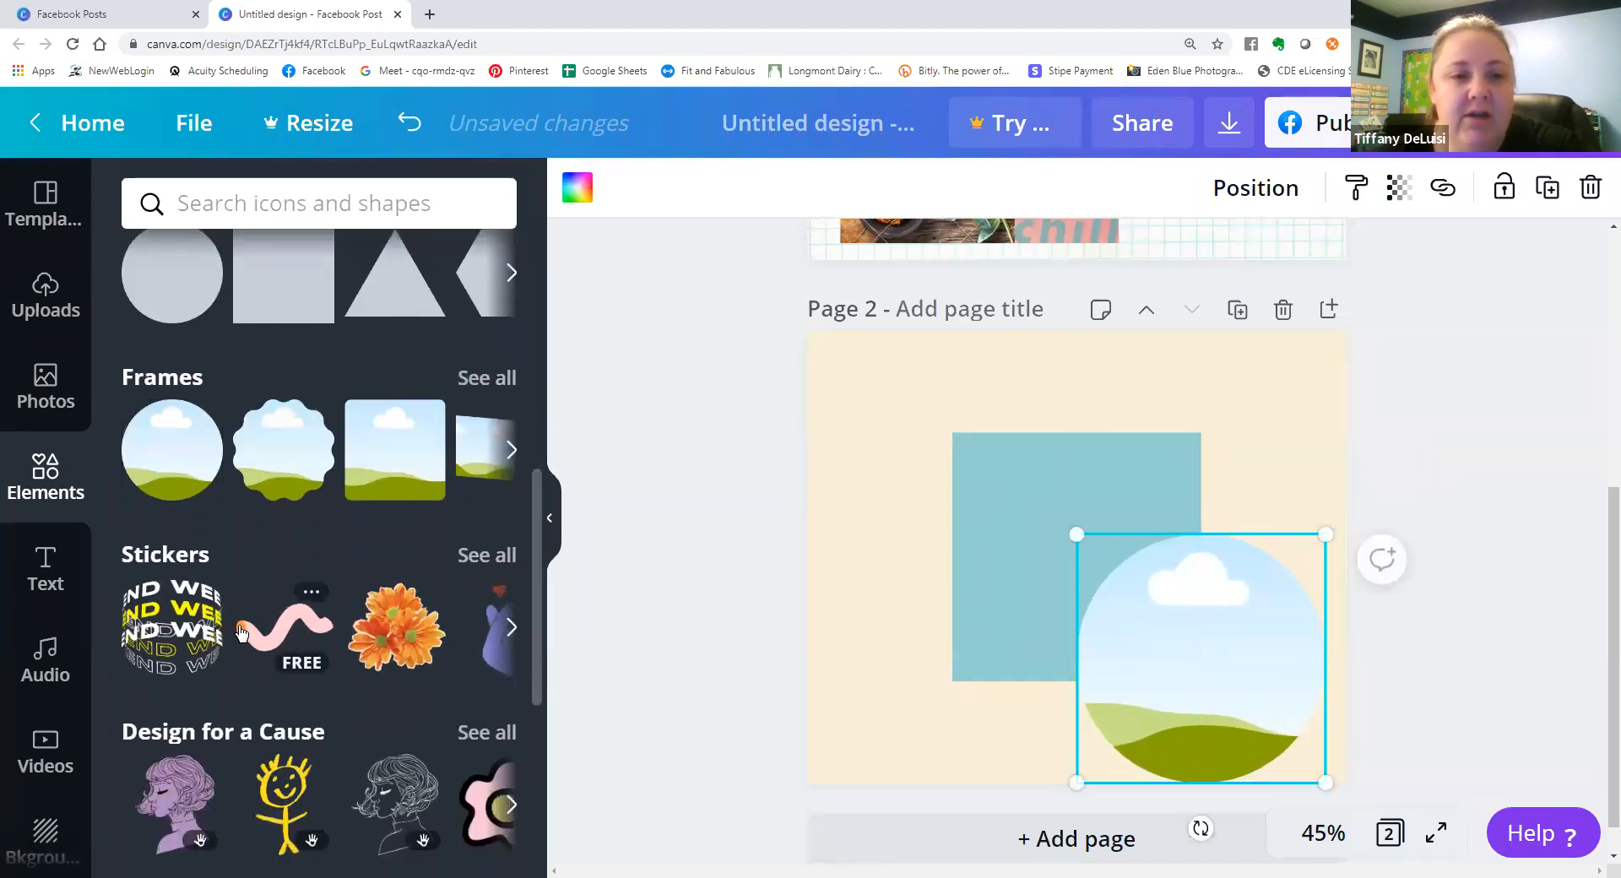
{"action": "left_click", "coordinate": [394, 624]}
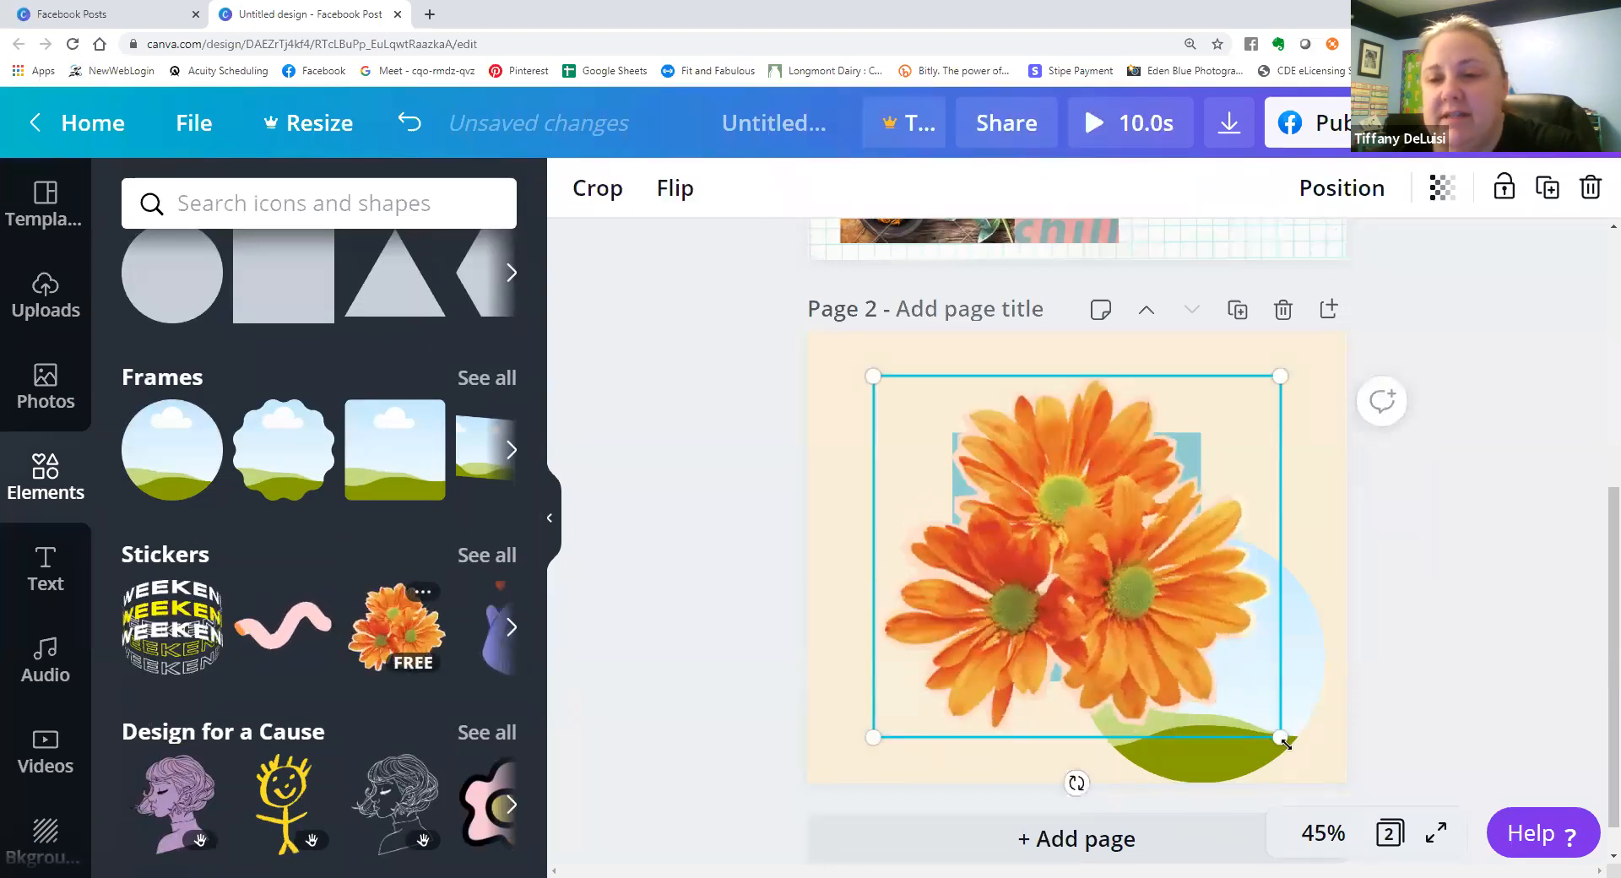
{"action": "left_click_drag", "start_coordinate": [1280, 737], "coordinate": [1063, 534]}
{"action": "left_click_drag", "start_coordinate": [1015, 483], "coordinate": [971, 446]}
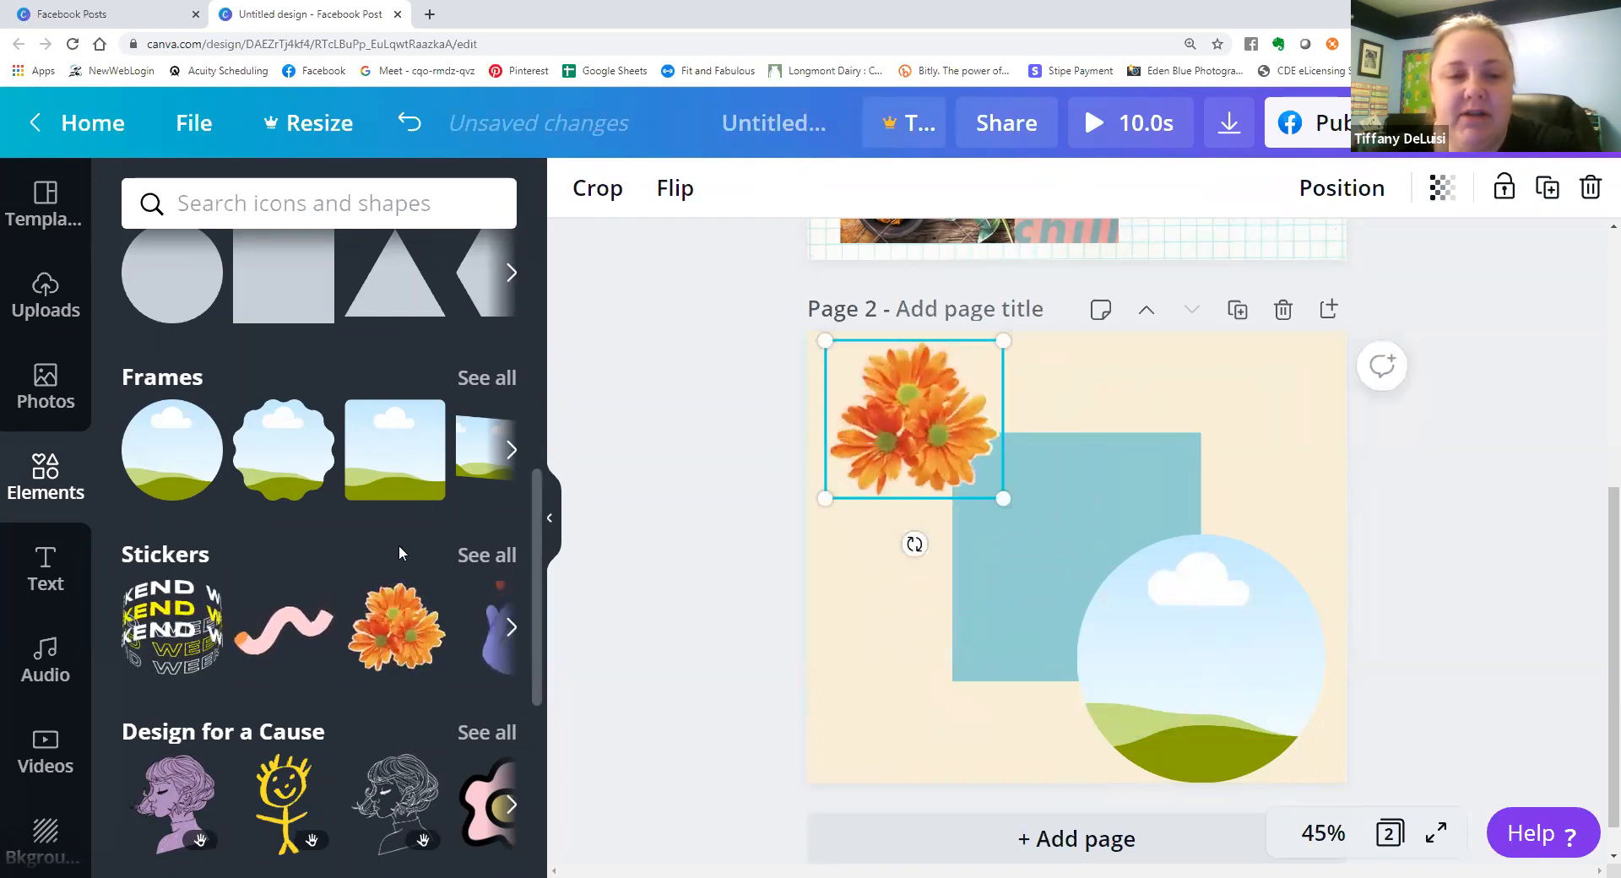
{"action": "scroll", "coordinate": [321, 549], "scroll_direction": "down", "scroll_amount": 6}
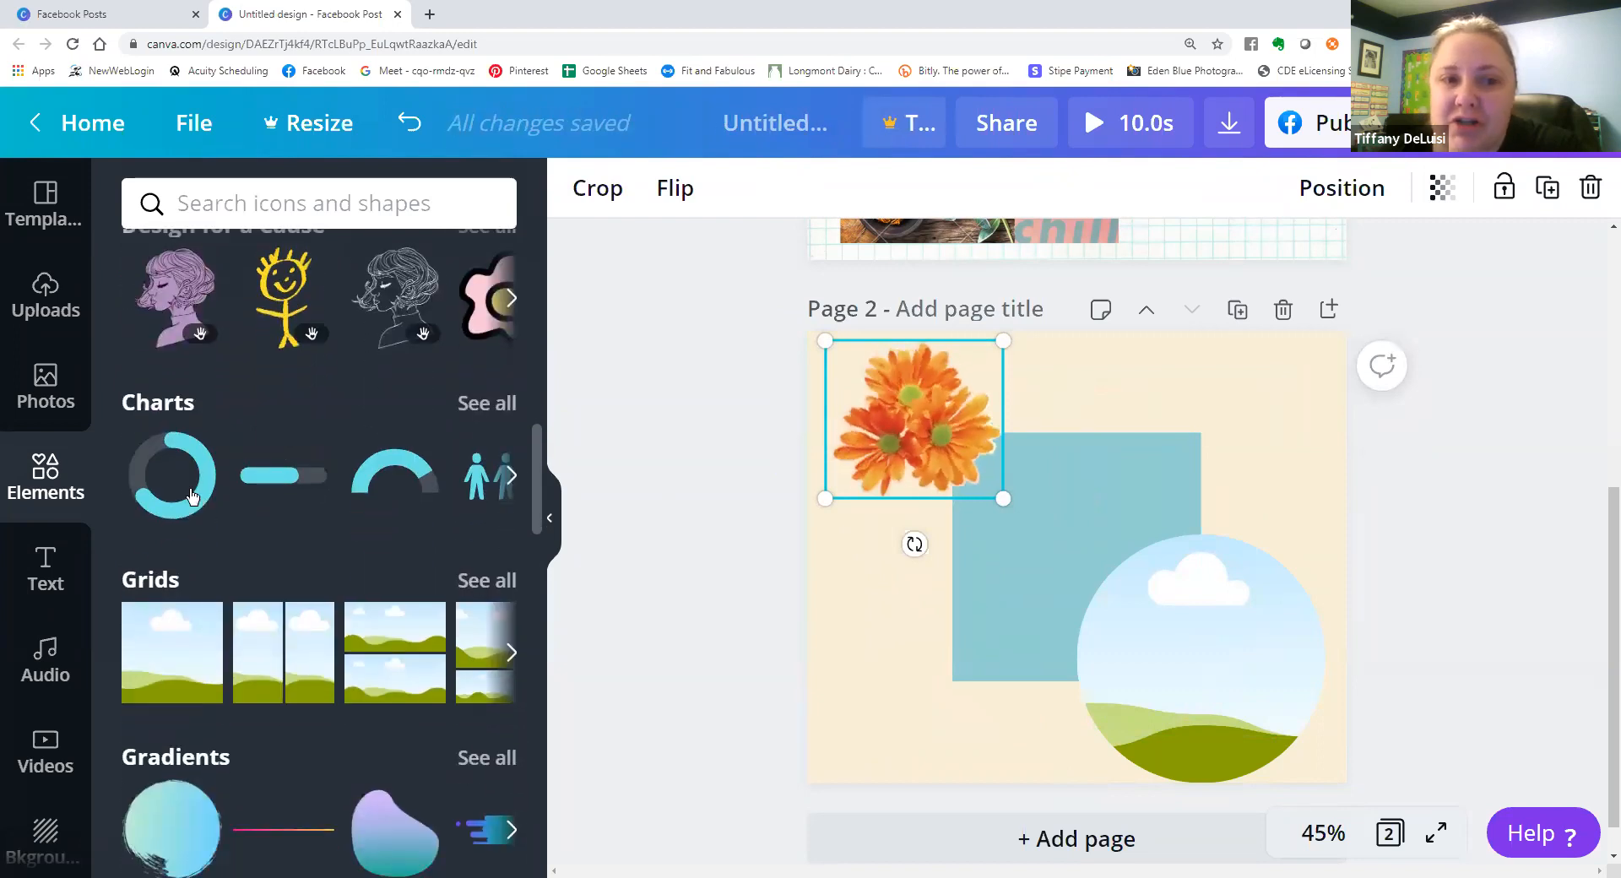
{"action": "left_click_drag", "start_coordinate": [146, 673], "coordinate": [912, 543]}
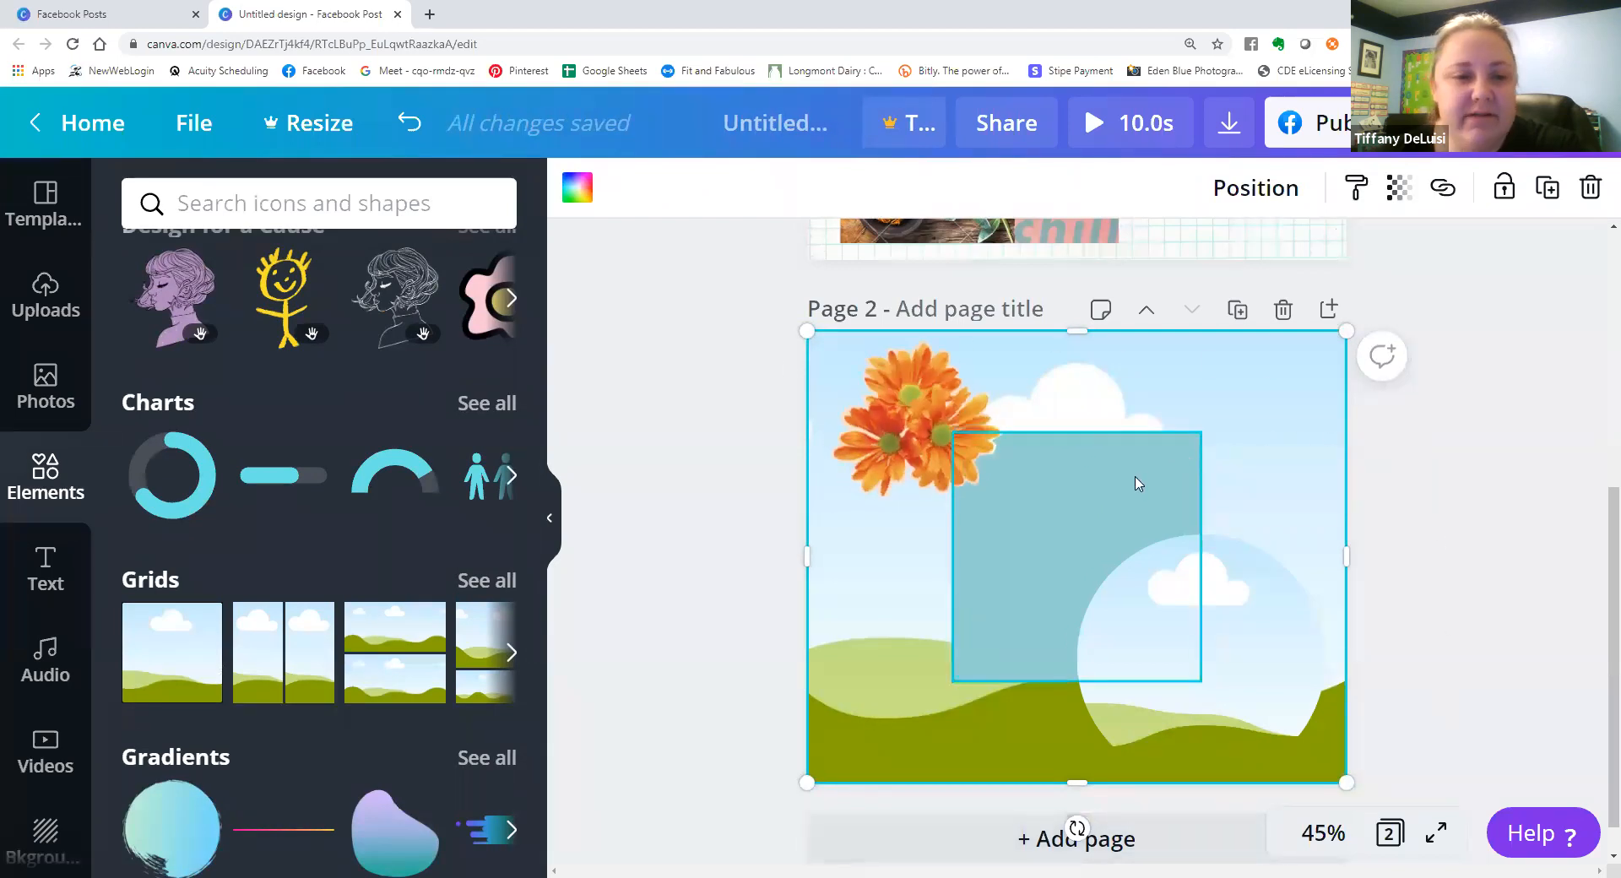
Look through the gradients and illustration collections in the Elements library, comparing them with the designs on pages 1 and 2.
{"action": "scroll", "coordinate": [389, 570], "scroll_direction": "down", "scroll_amount": 5}
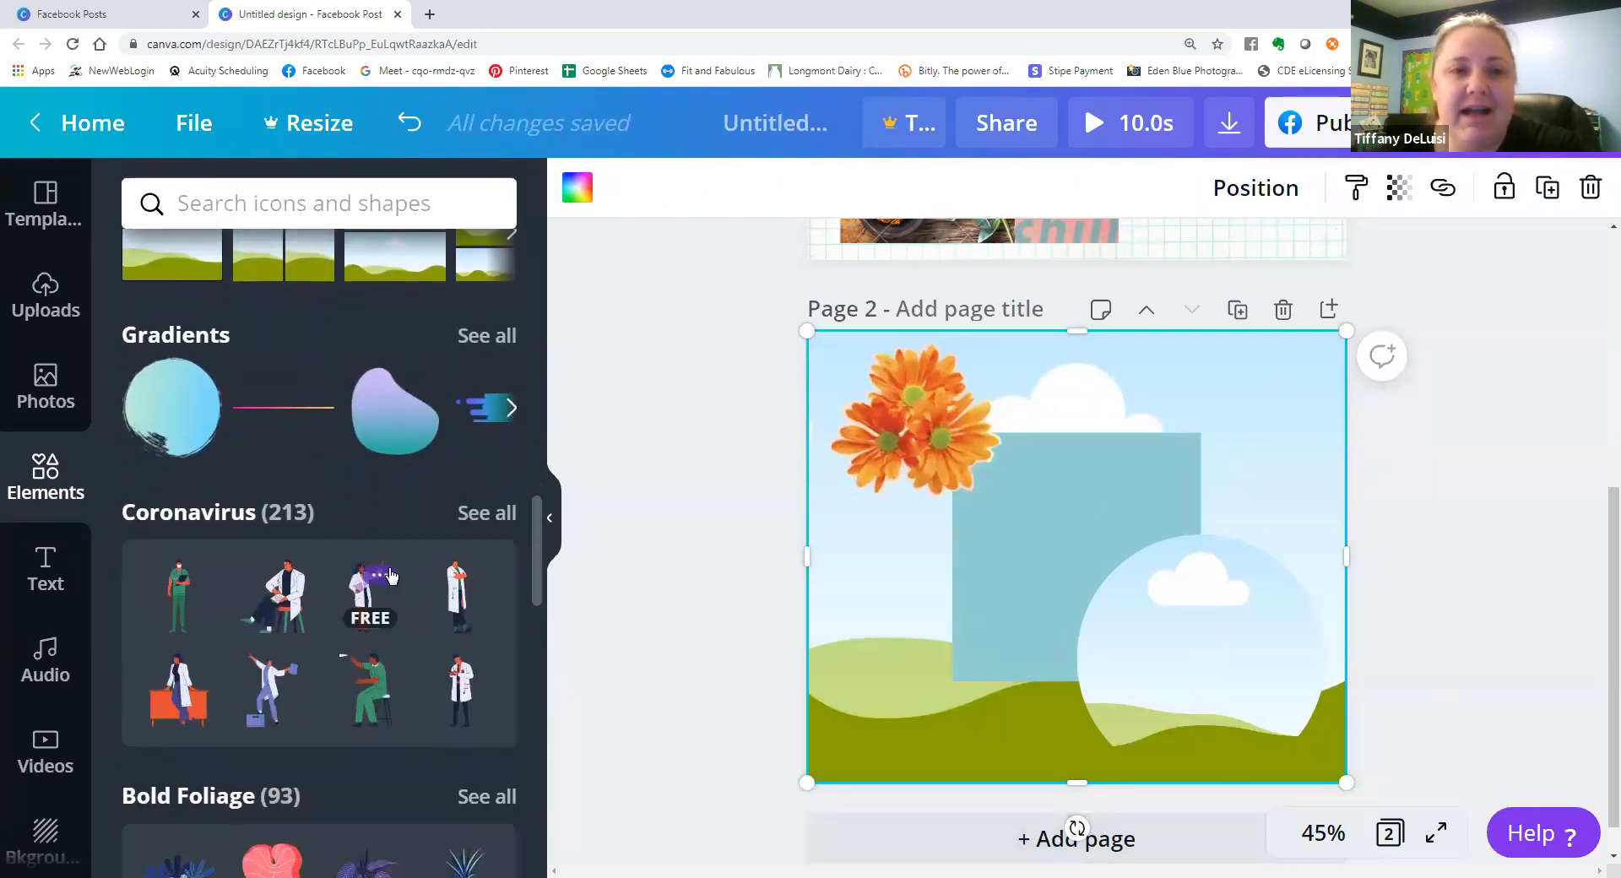
{"action": "scroll", "coordinate": [390, 575], "scroll_direction": "down", "scroll_amount": 7}
{"action": "scroll", "coordinate": [389, 575], "scroll_direction": "down", "scroll_amount": 6}
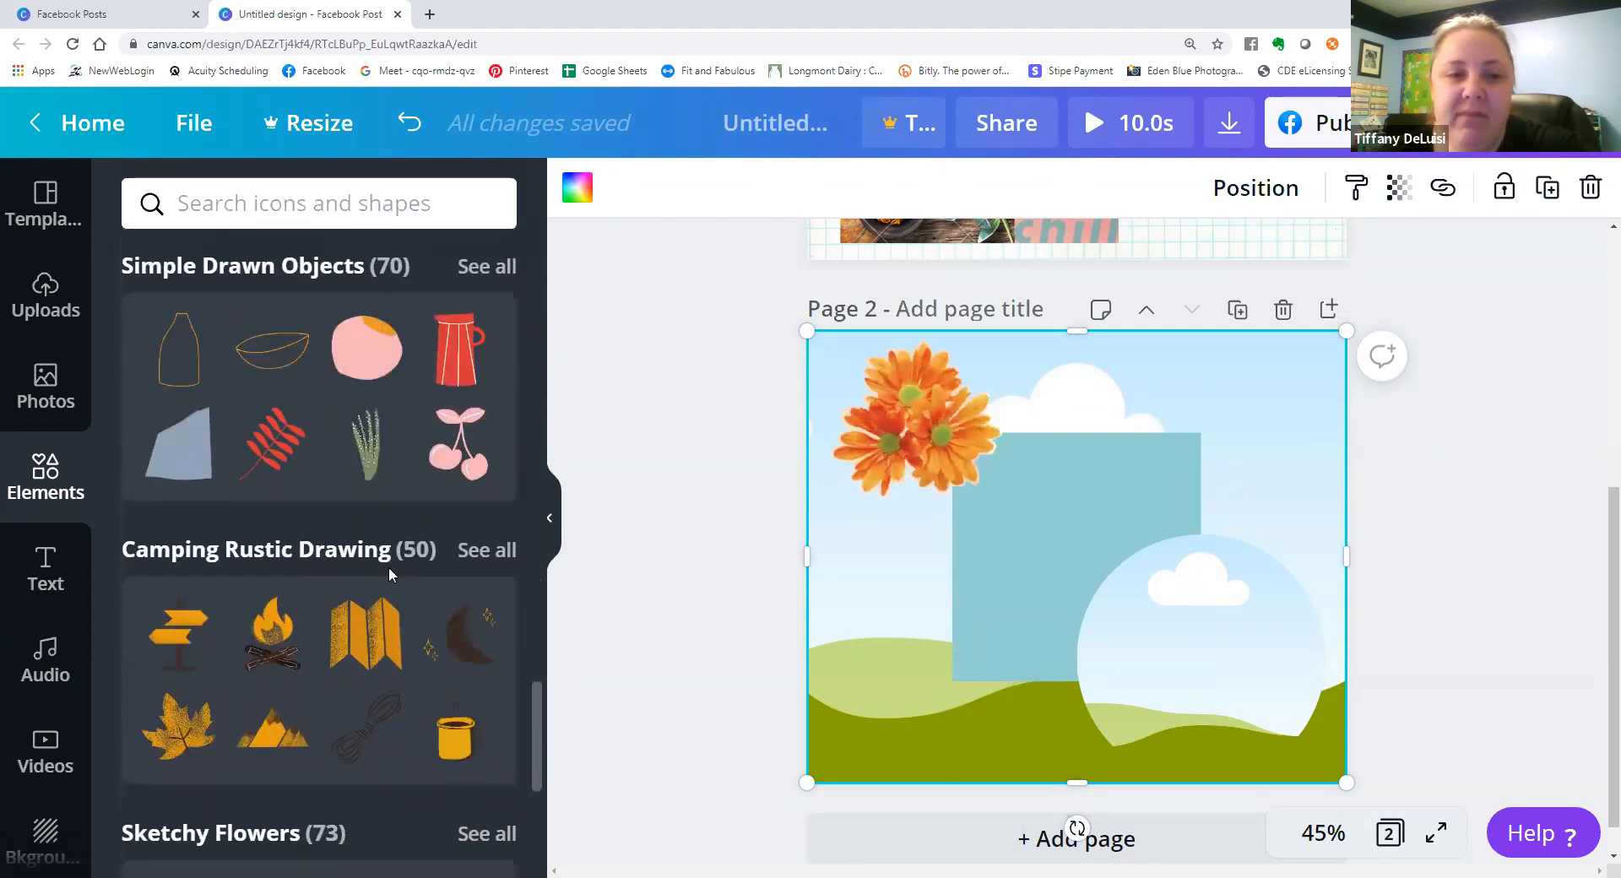
{"action": "scroll", "coordinate": [389, 574], "scroll_direction": "down", "scroll_amount": 5}
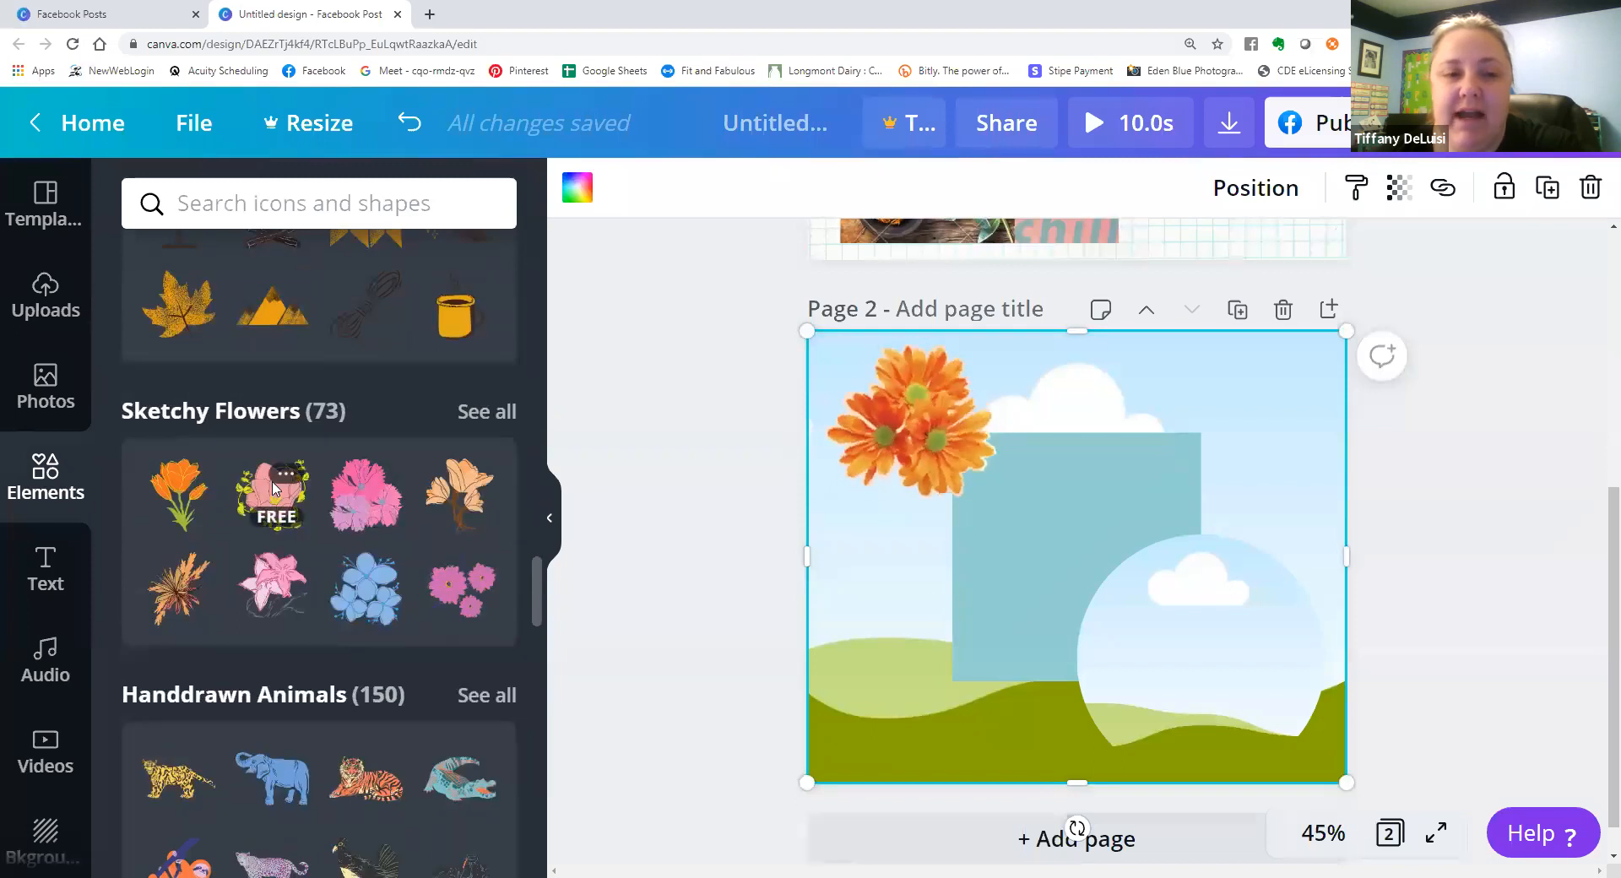
{"action": "left_click", "coordinate": [1183, 656]}
{"action": "scroll", "coordinate": [1182, 645], "scroll_direction": "up", "scroll_amount": 1}
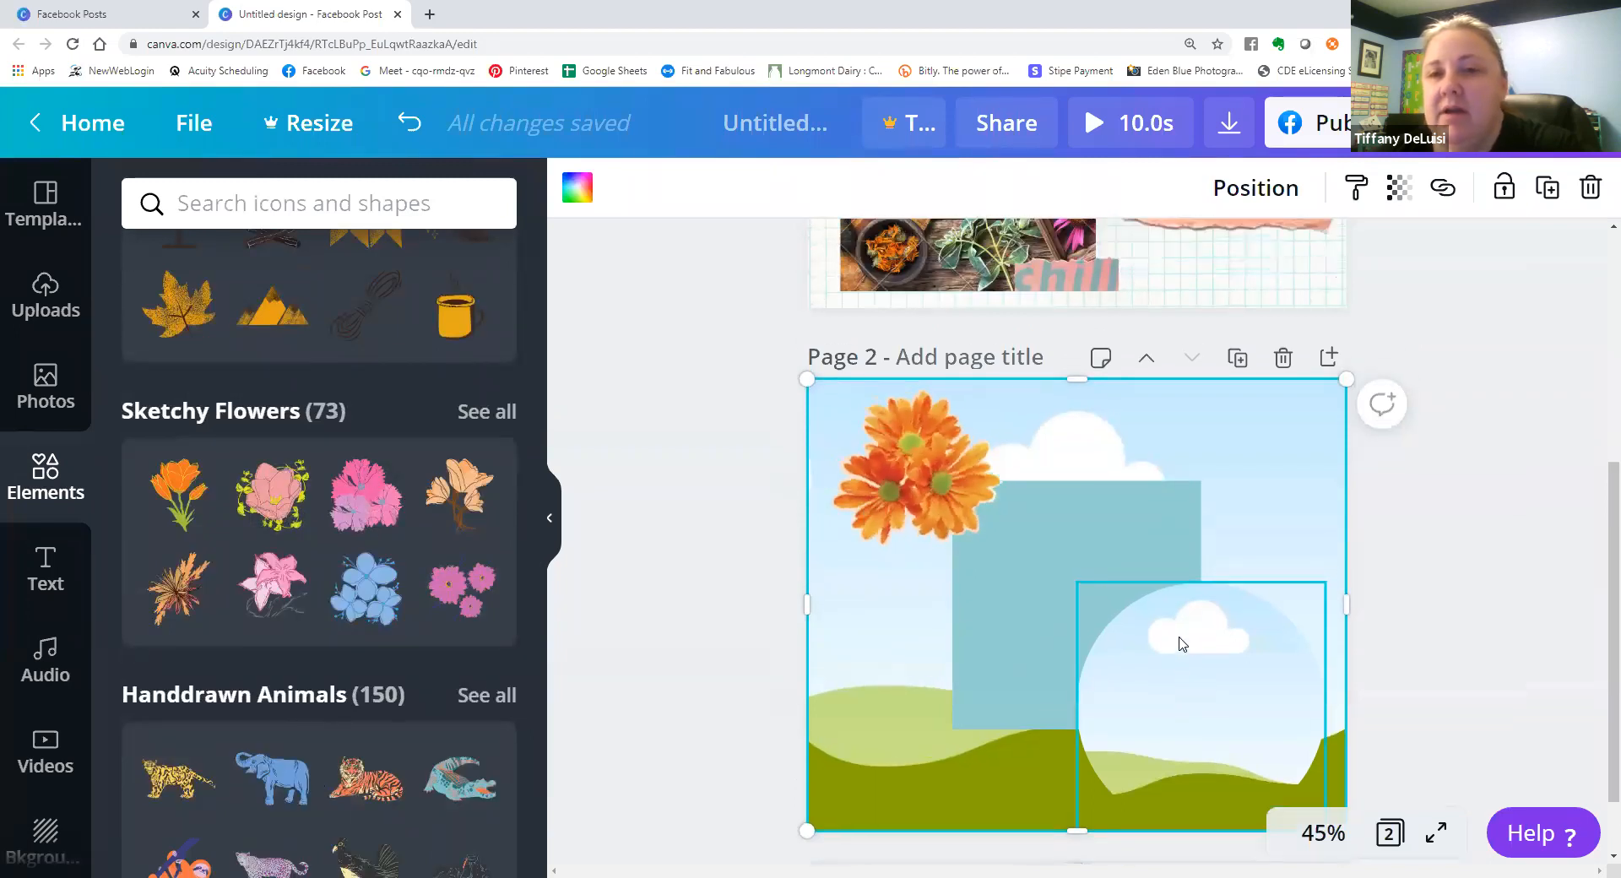
{"action": "scroll", "coordinate": [1182, 644], "scroll_direction": "up", "scroll_amount": 5}
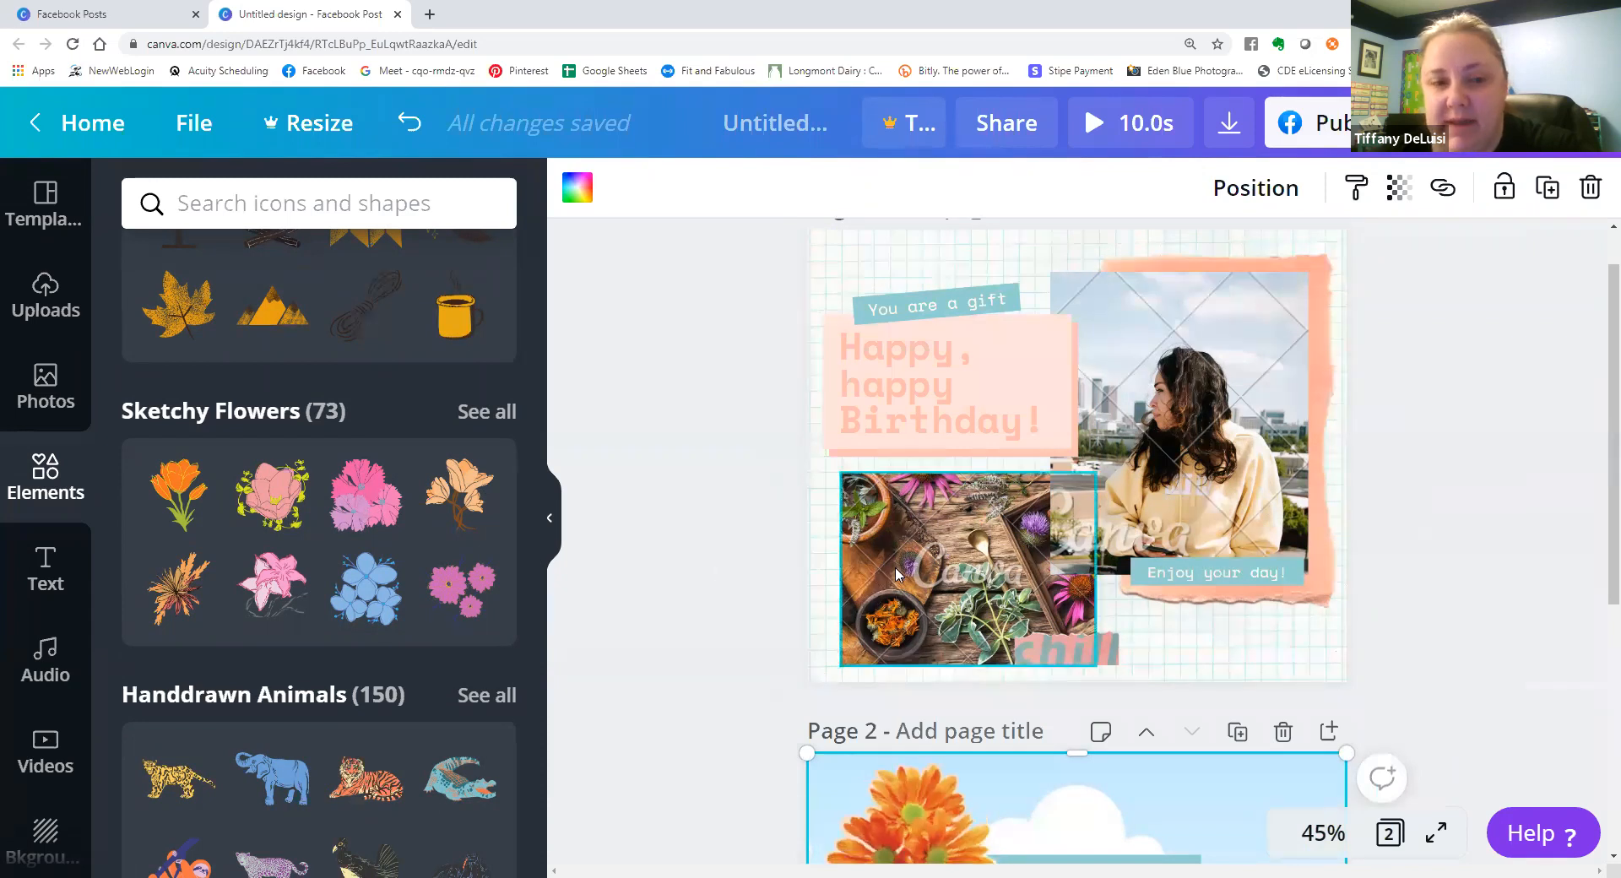
{"action": "scroll", "coordinate": [339, 547], "scroll_direction": "down", "scroll_amount": 1}
{"action": "scroll", "coordinate": [340, 547], "scroll_direction": "down", "scroll_amount": 17}
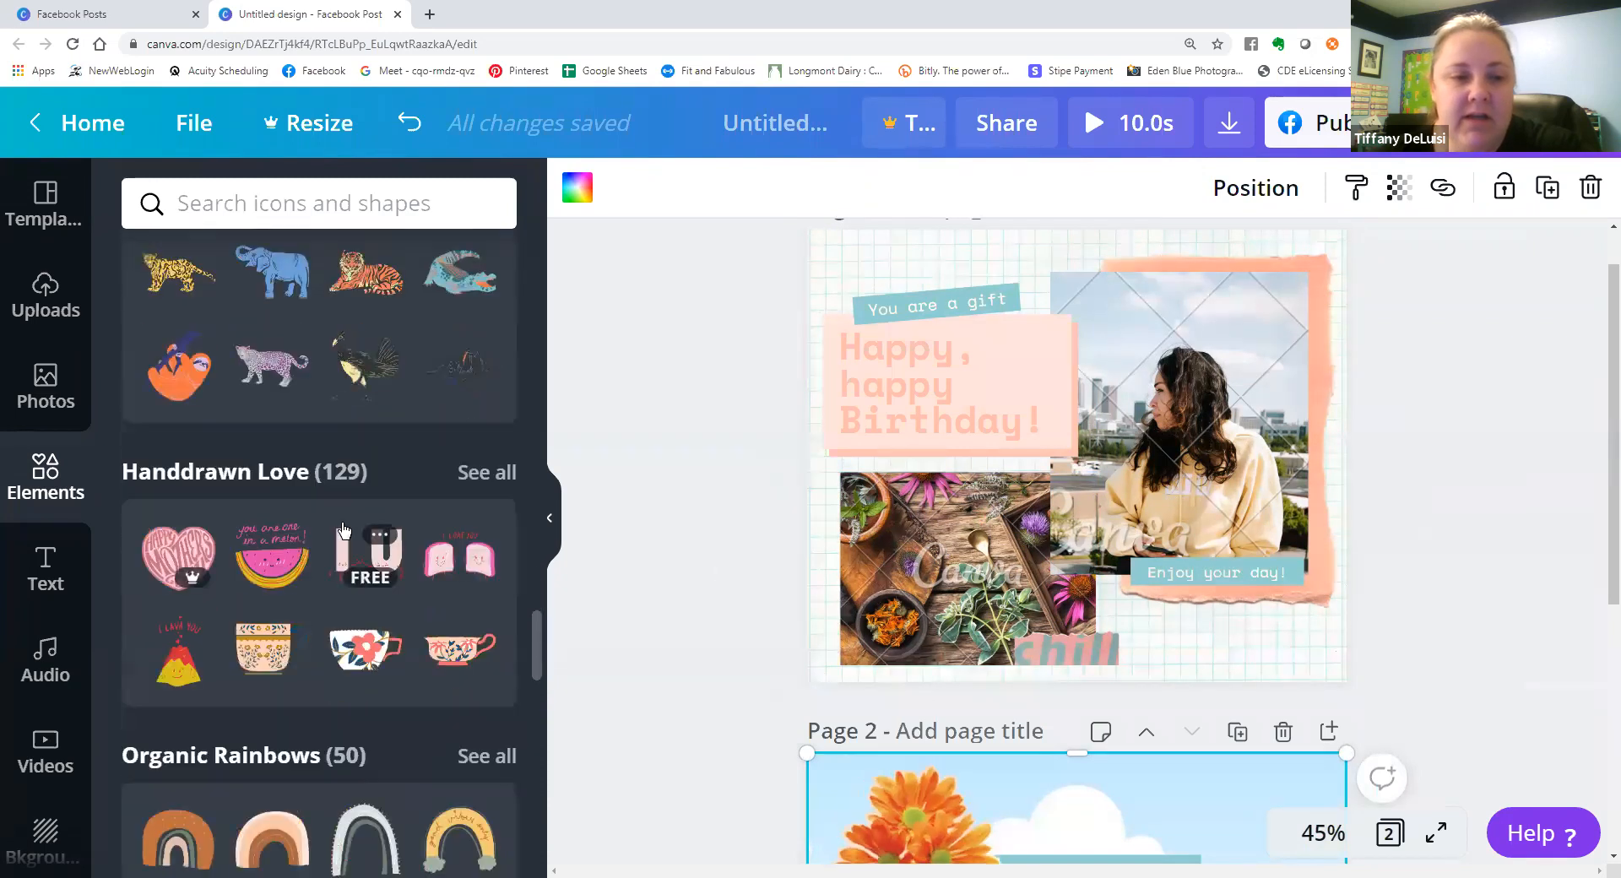
{"action": "scroll", "coordinate": [344, 531], "scroll_direction": "down", "scroll_amount": 5}
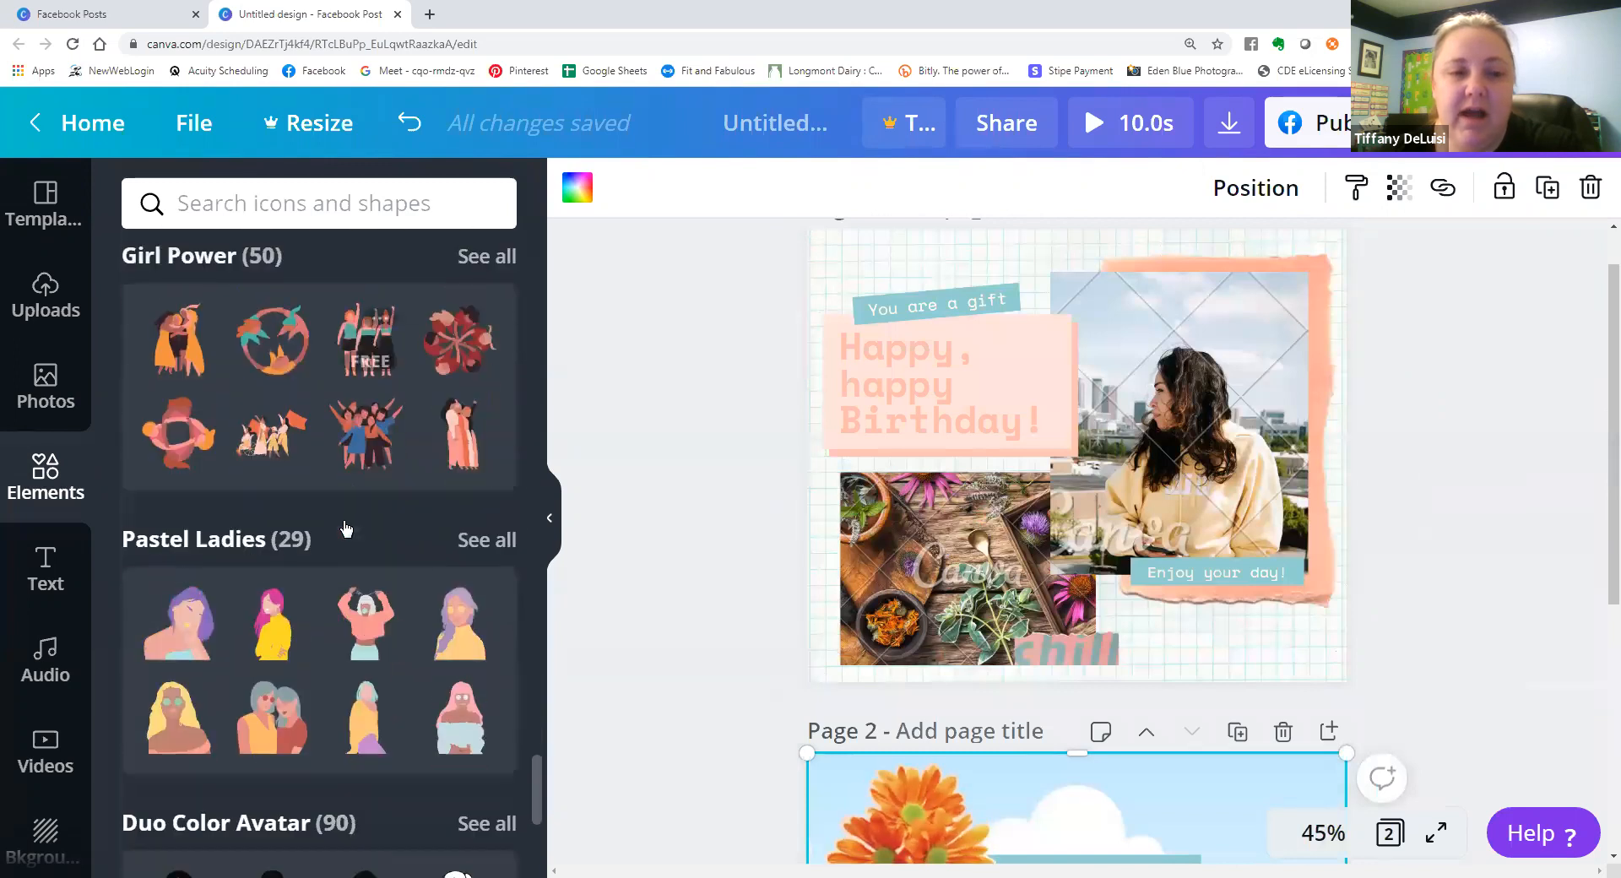
{"action": "scroll", "coordinate": [343, 531], "scroll_direction": "up", "scroll_amount": 20}
{"action": "scroll", "coordinate": [506, 321], "scroll_direction": "up", "scroll_amount": 5}
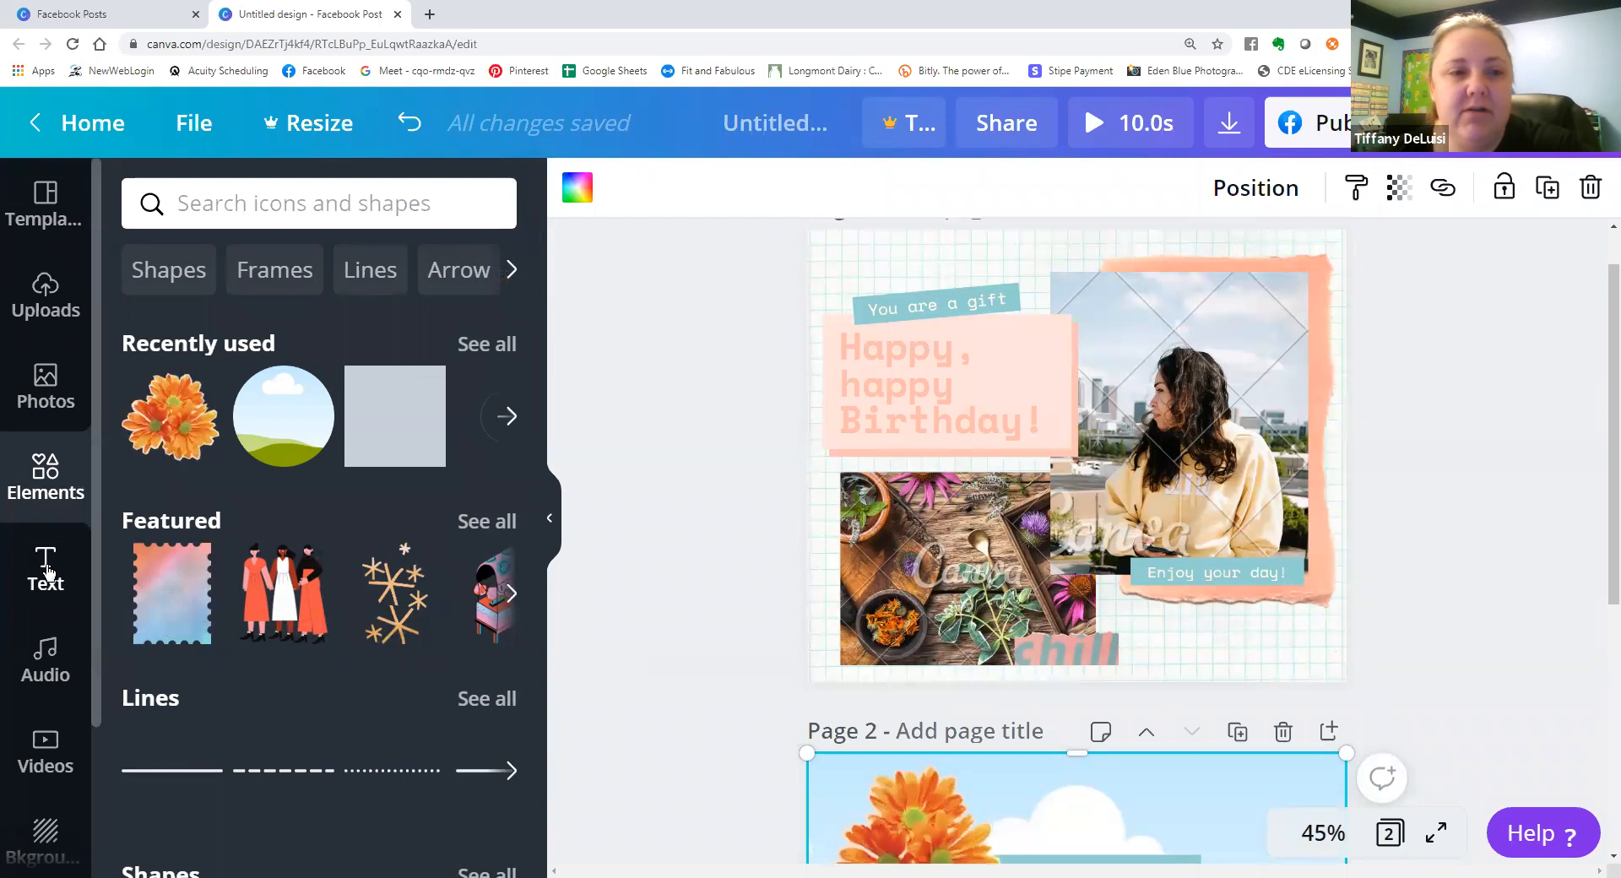
Add a third page to the design and look through the available text styles and font combinations.
{"action": "scroll", "coordinate": [958, 610], "scroll_direction": "down", "scroll_amount": 1}
{"action": "scroll", "coordinate": [958, 609], "scroll_direction": "down", "scroll_amount": 5}
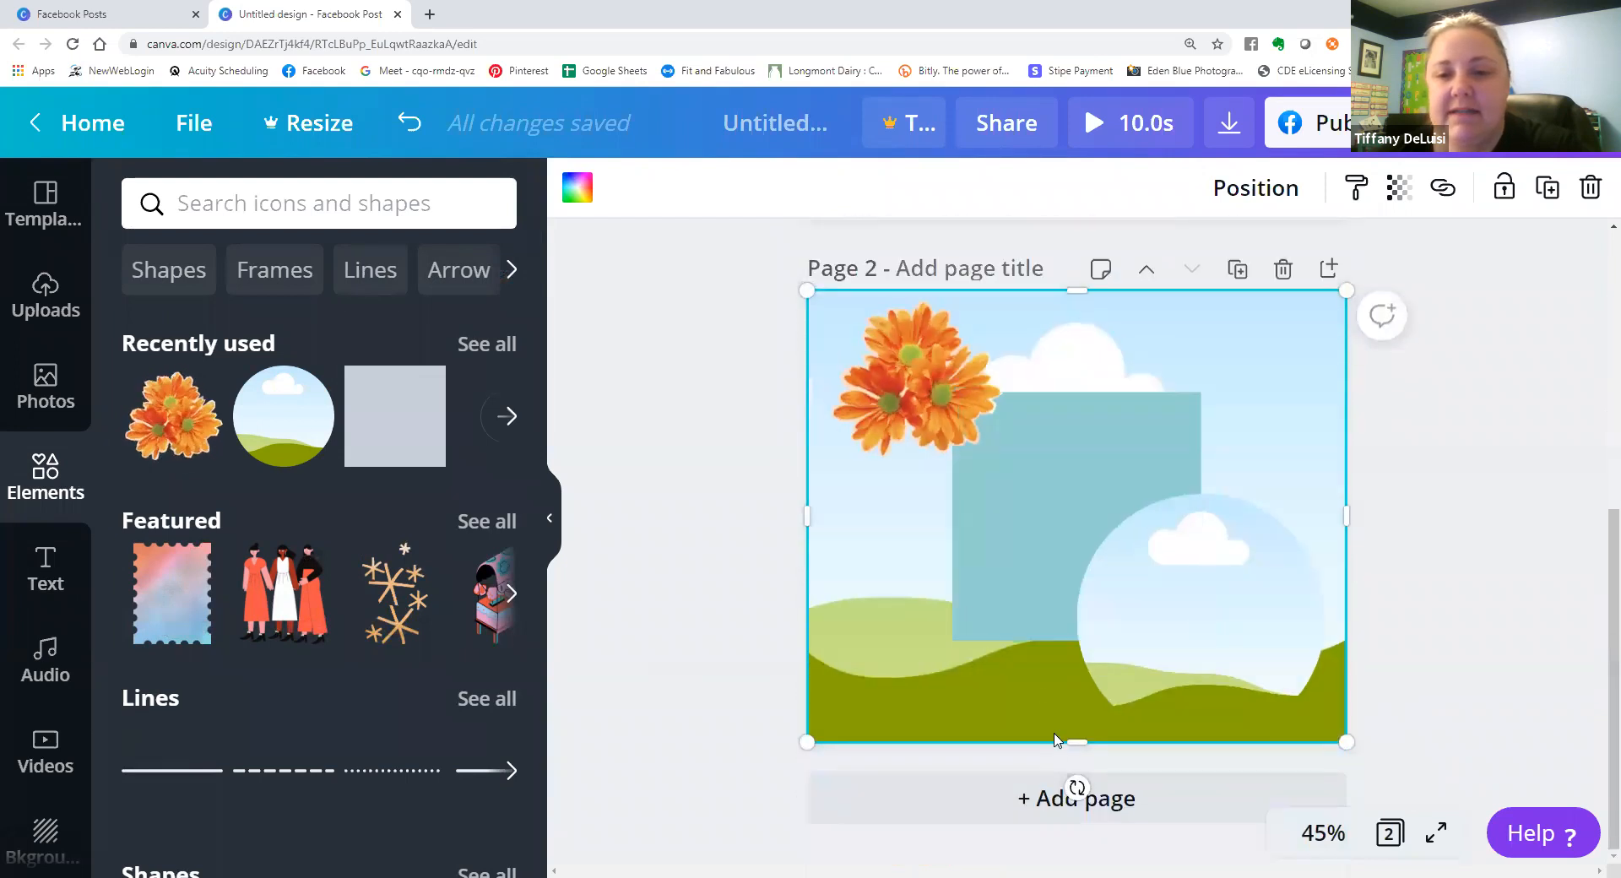
{"action": "left_click", "coordinate": [1075, 794]}
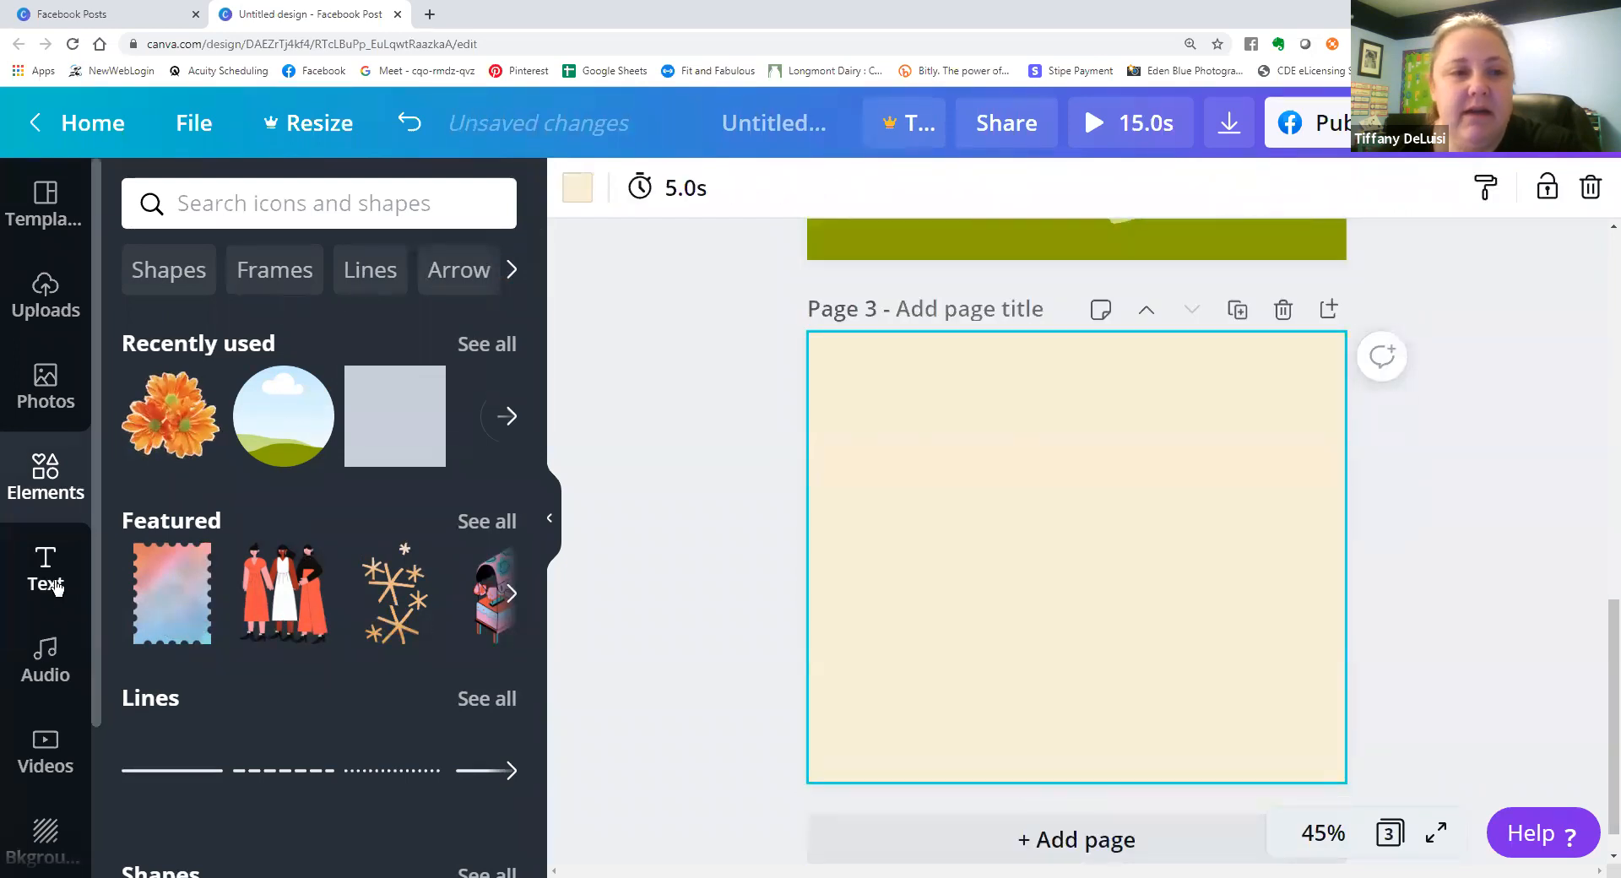
{"action": "left_click", "coordinate": [54, 583]}
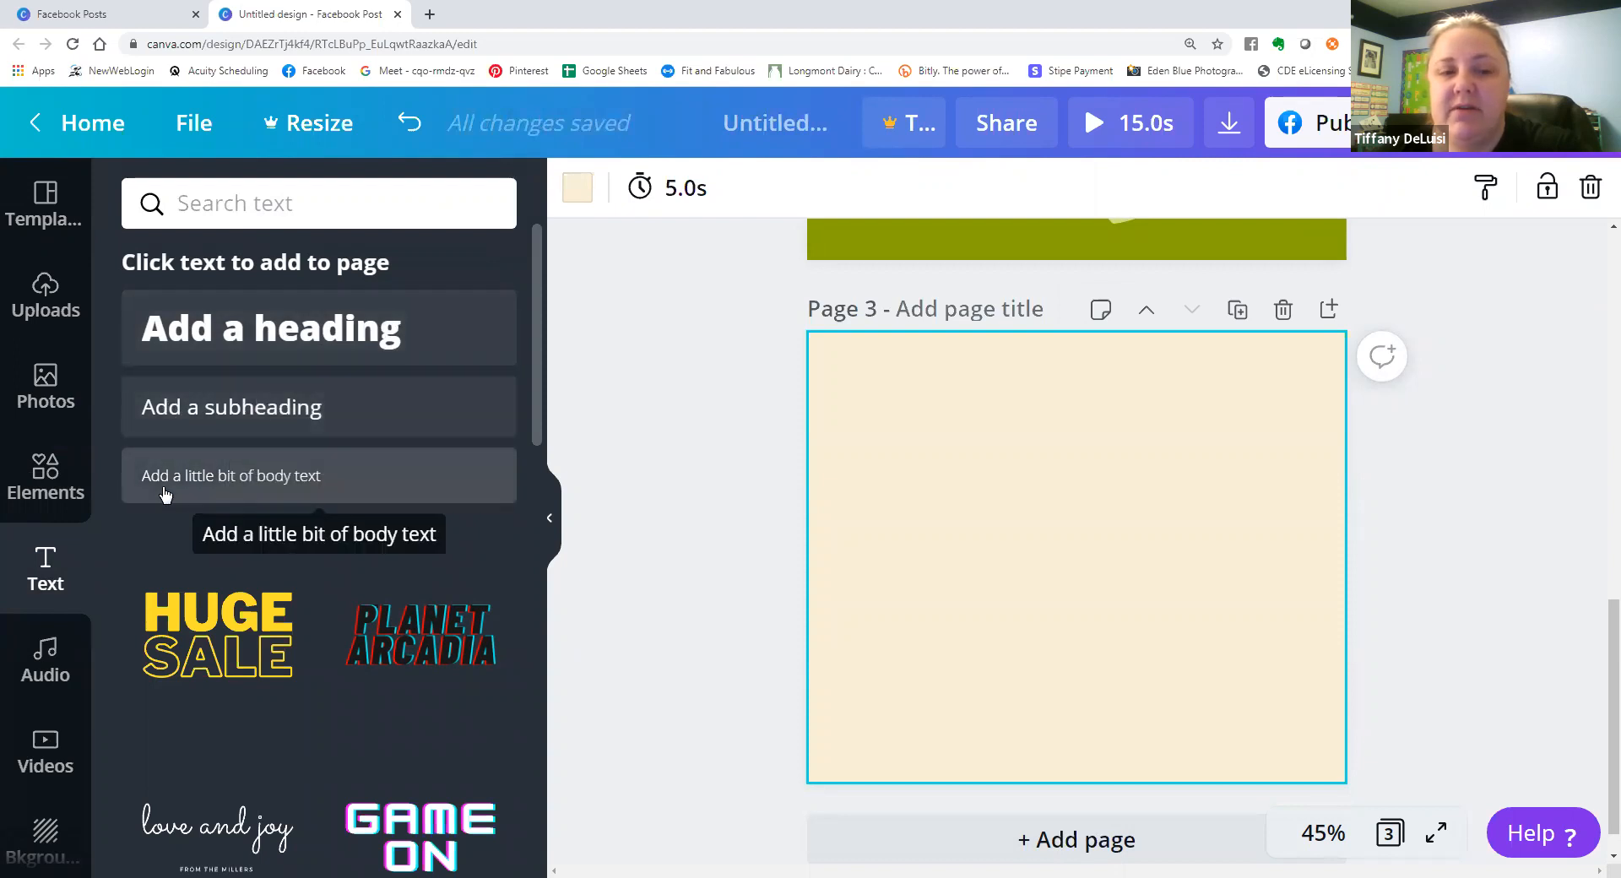
{"action": "scroll", "coordinate": [165, 495], "scroll_direction": "down", "scroll_amount": 4}
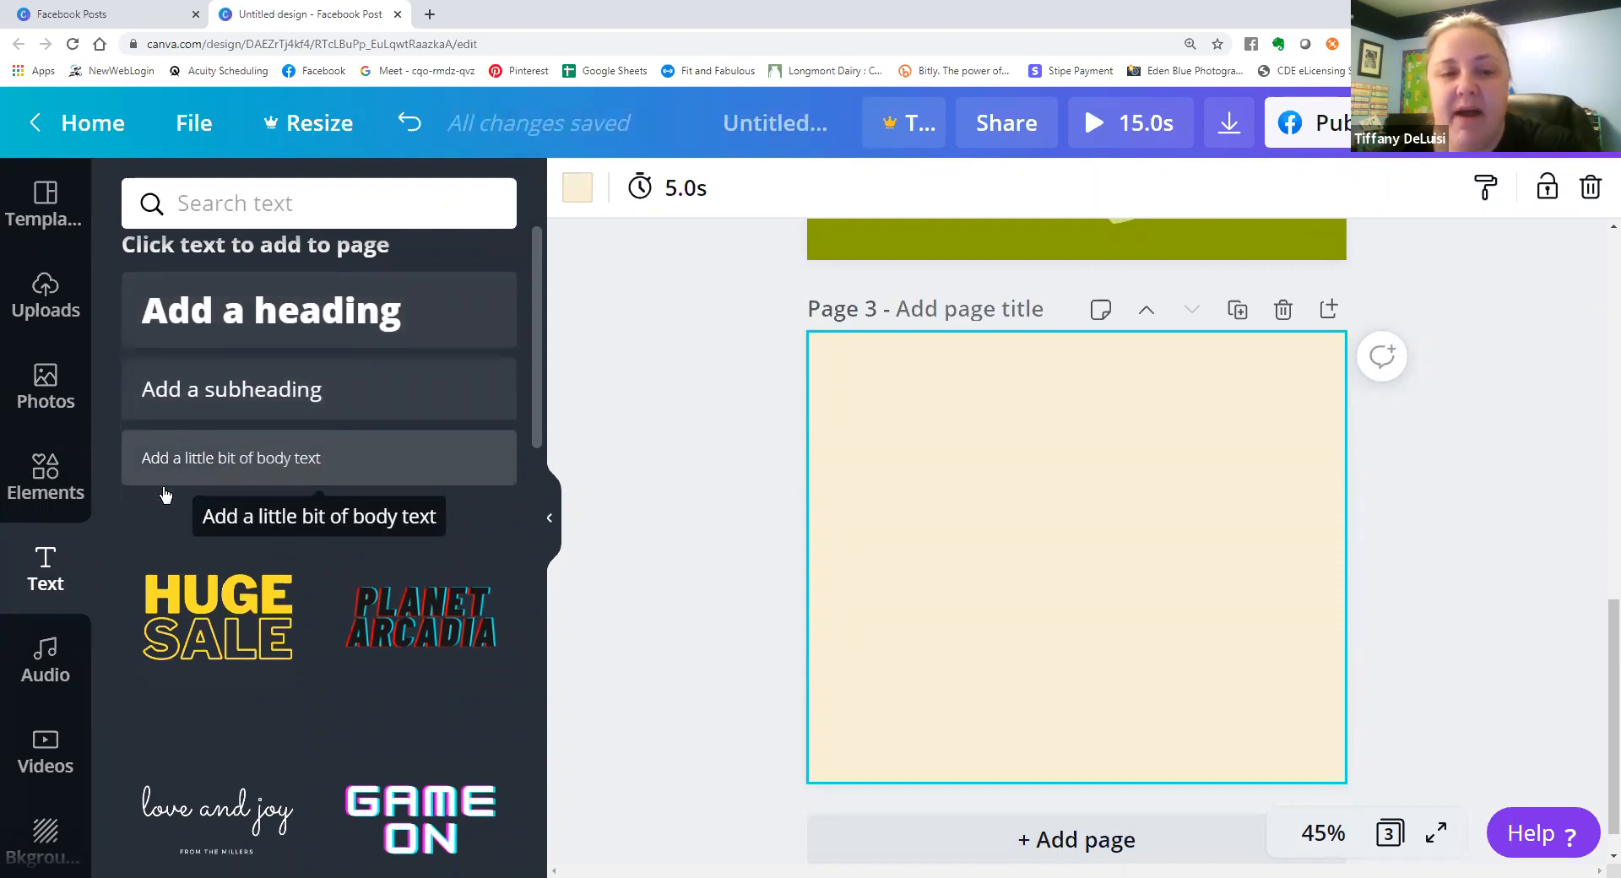
{"action": "scroll", "coordinate": [198, 498], "scroll_direction": "down", "scroll_amount": 2}
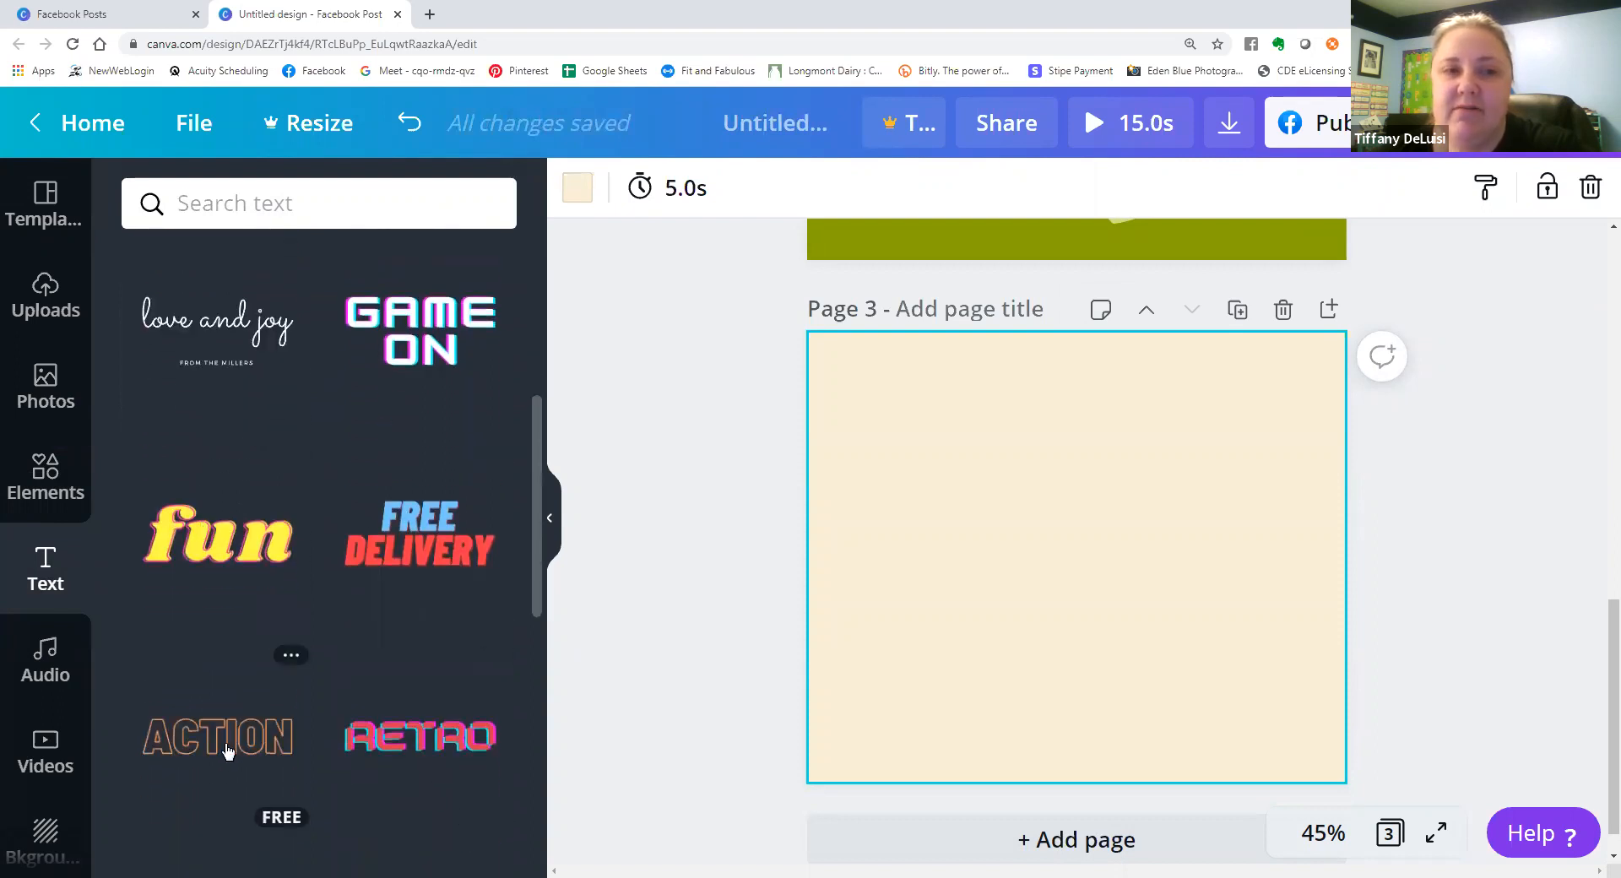
{"action": "scroll", "coordinate": [228, 750], "scroll_direction": "down", "scroll_amount": 3}
{"action": "scroll", "coordinate": [236, 561], "scroll_direction": "up", "scroll_amount": 5}
Try the "love and joy" font combination on page 3, look through more combinations, and delete the placed text.
{"action": "left_click", "coordinate": [221, 494]}
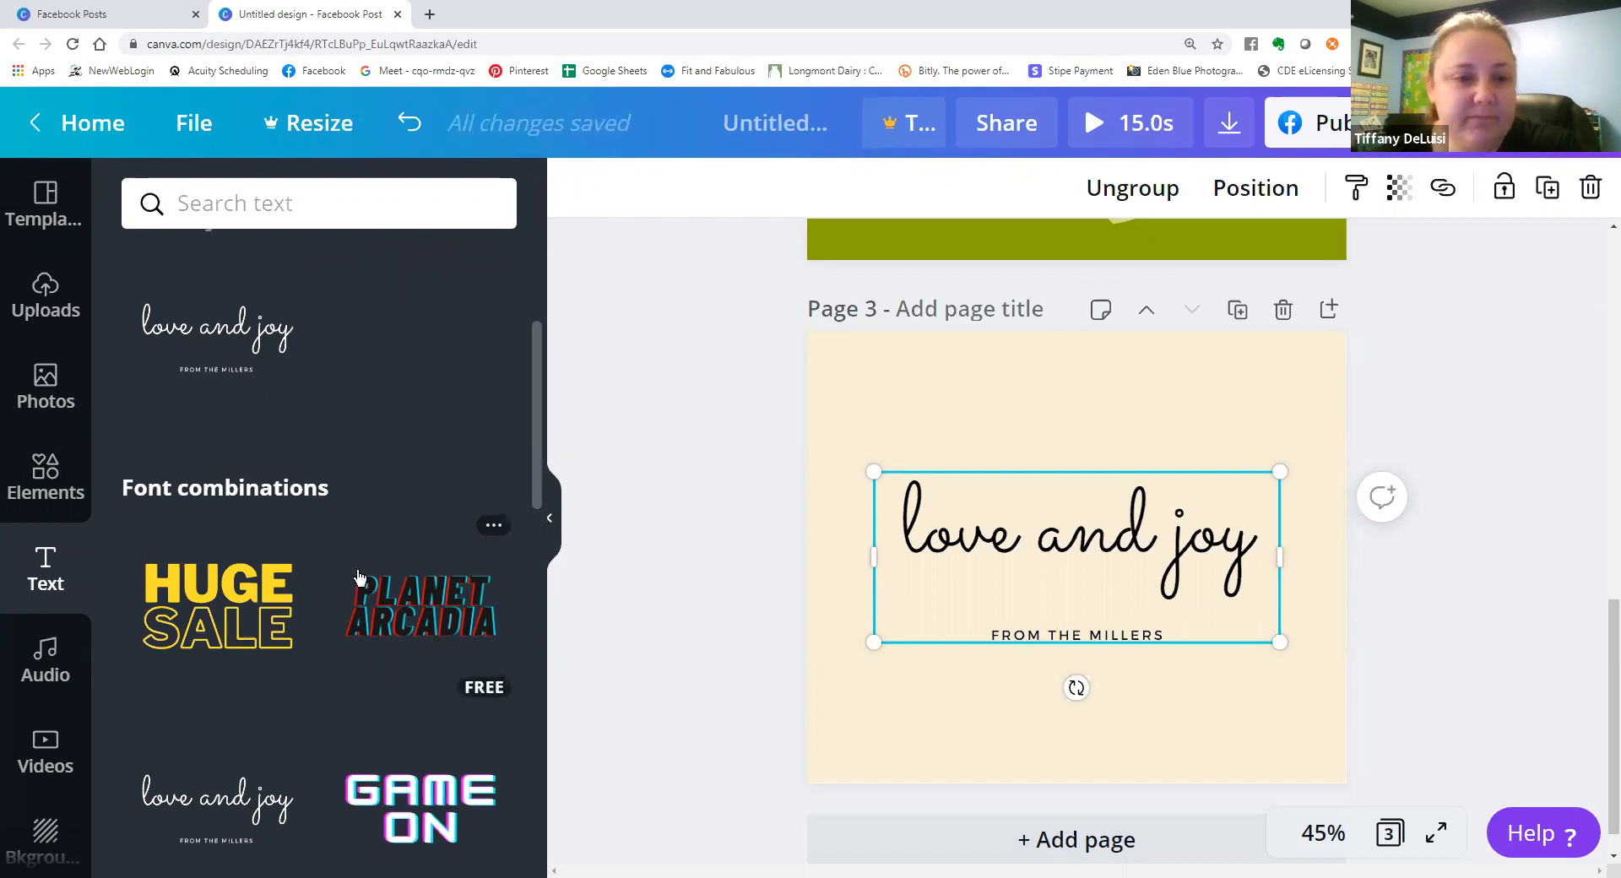
{"action": "scroll", "coordinate": [371, 535], "scroll_direction": "down", "scroll_amount": 10}
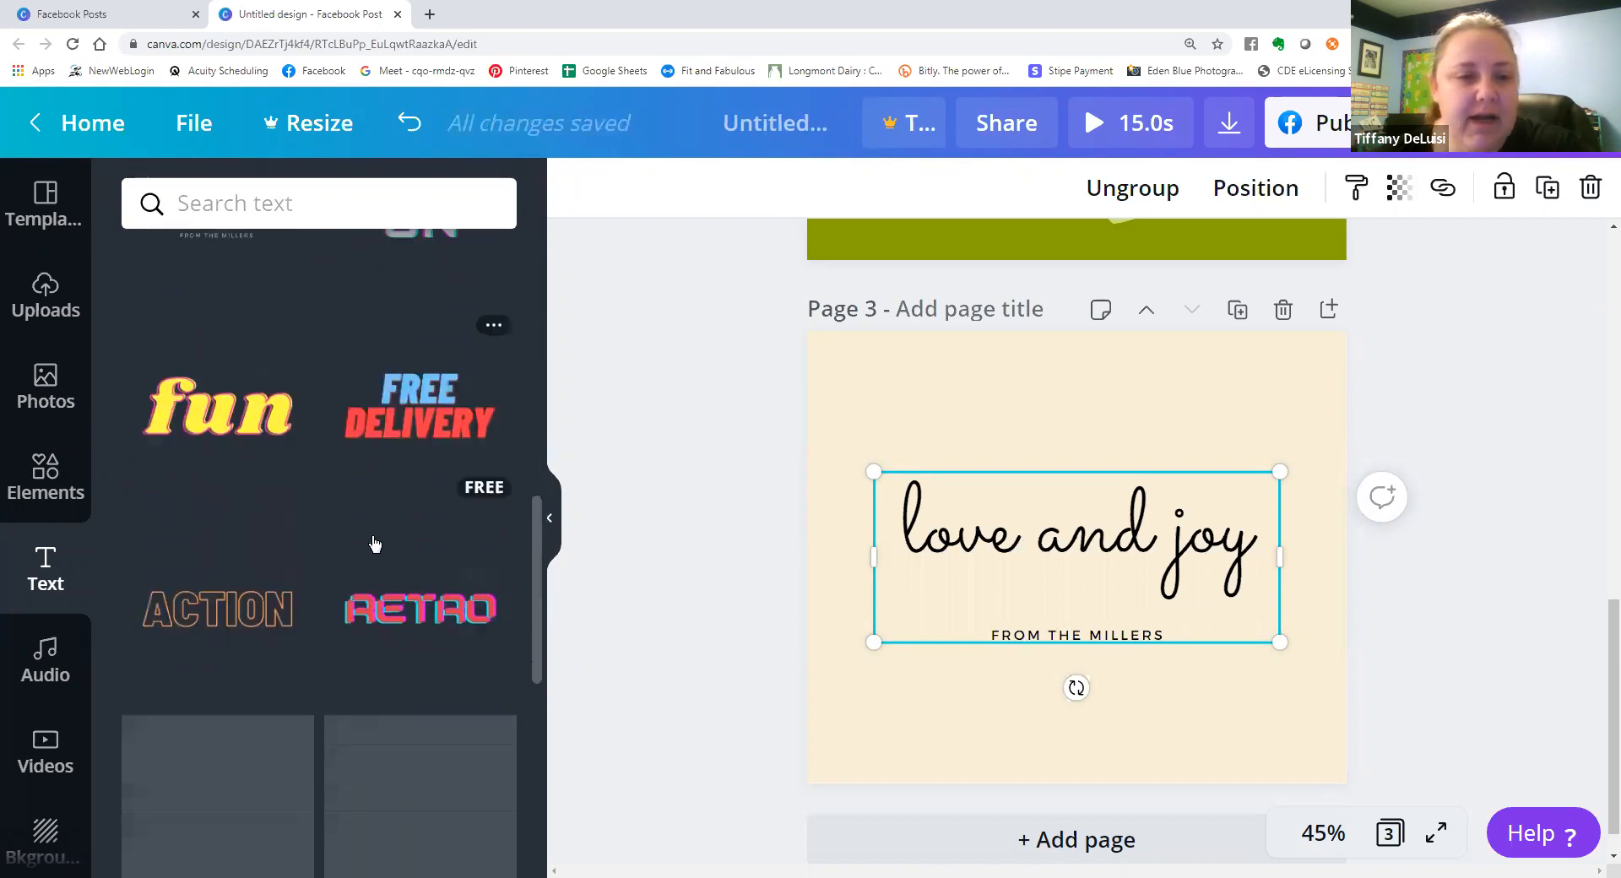
{"action": "scroll", "coordinate": [420, 591], "scroll_direction": "down", "scroll_amount": 8}
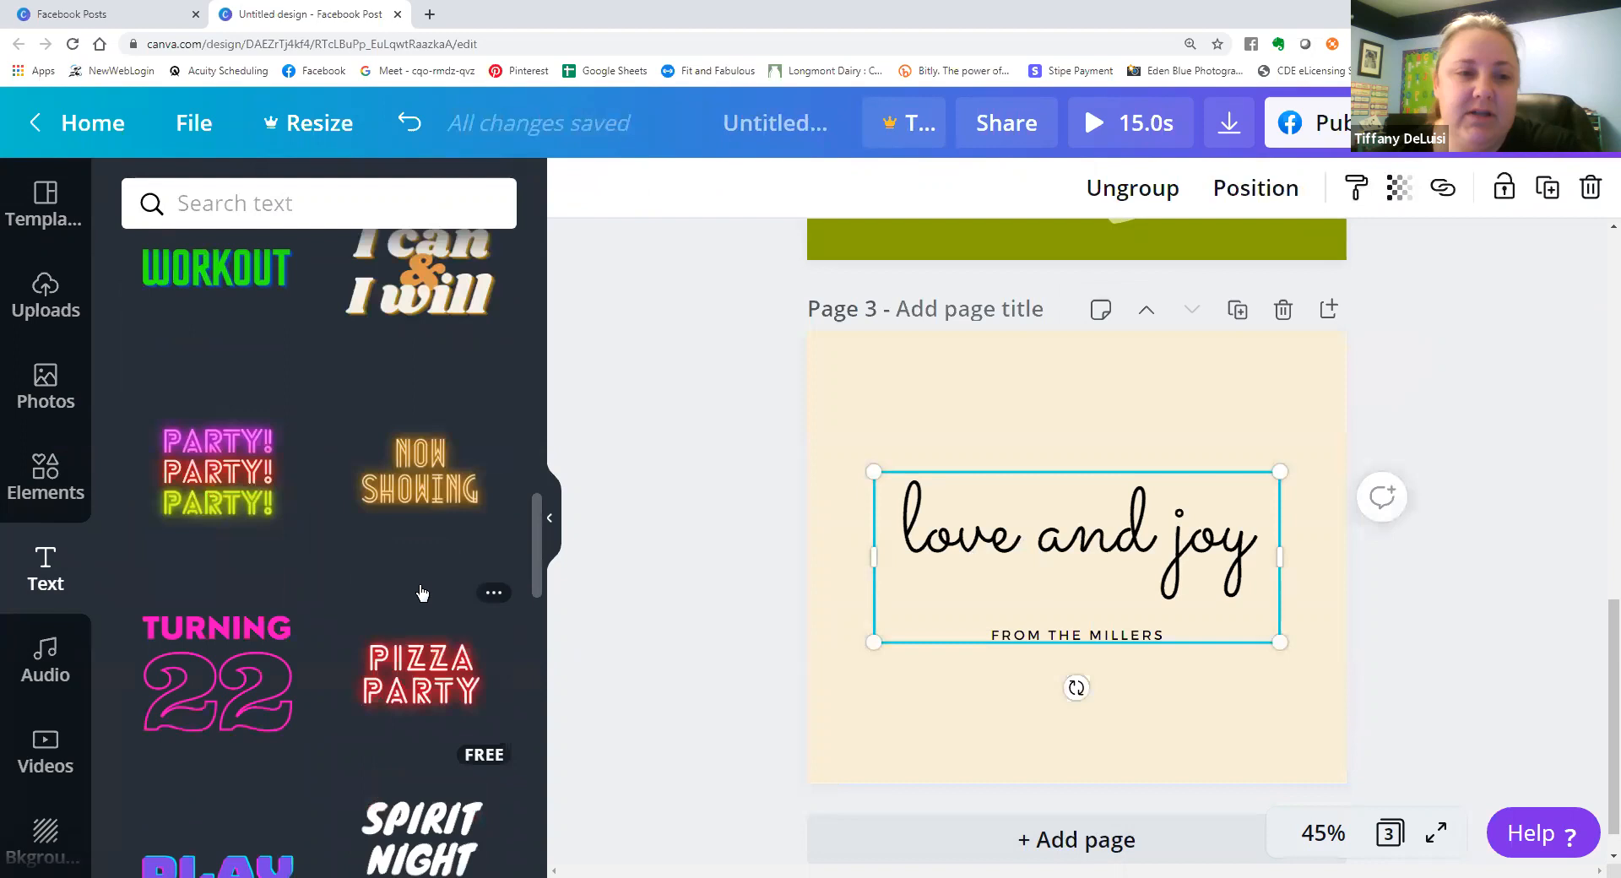
{"action": "scroll", "coordinate": [419, 591], "scroll_direction": "down", "scroll_amount": 3}
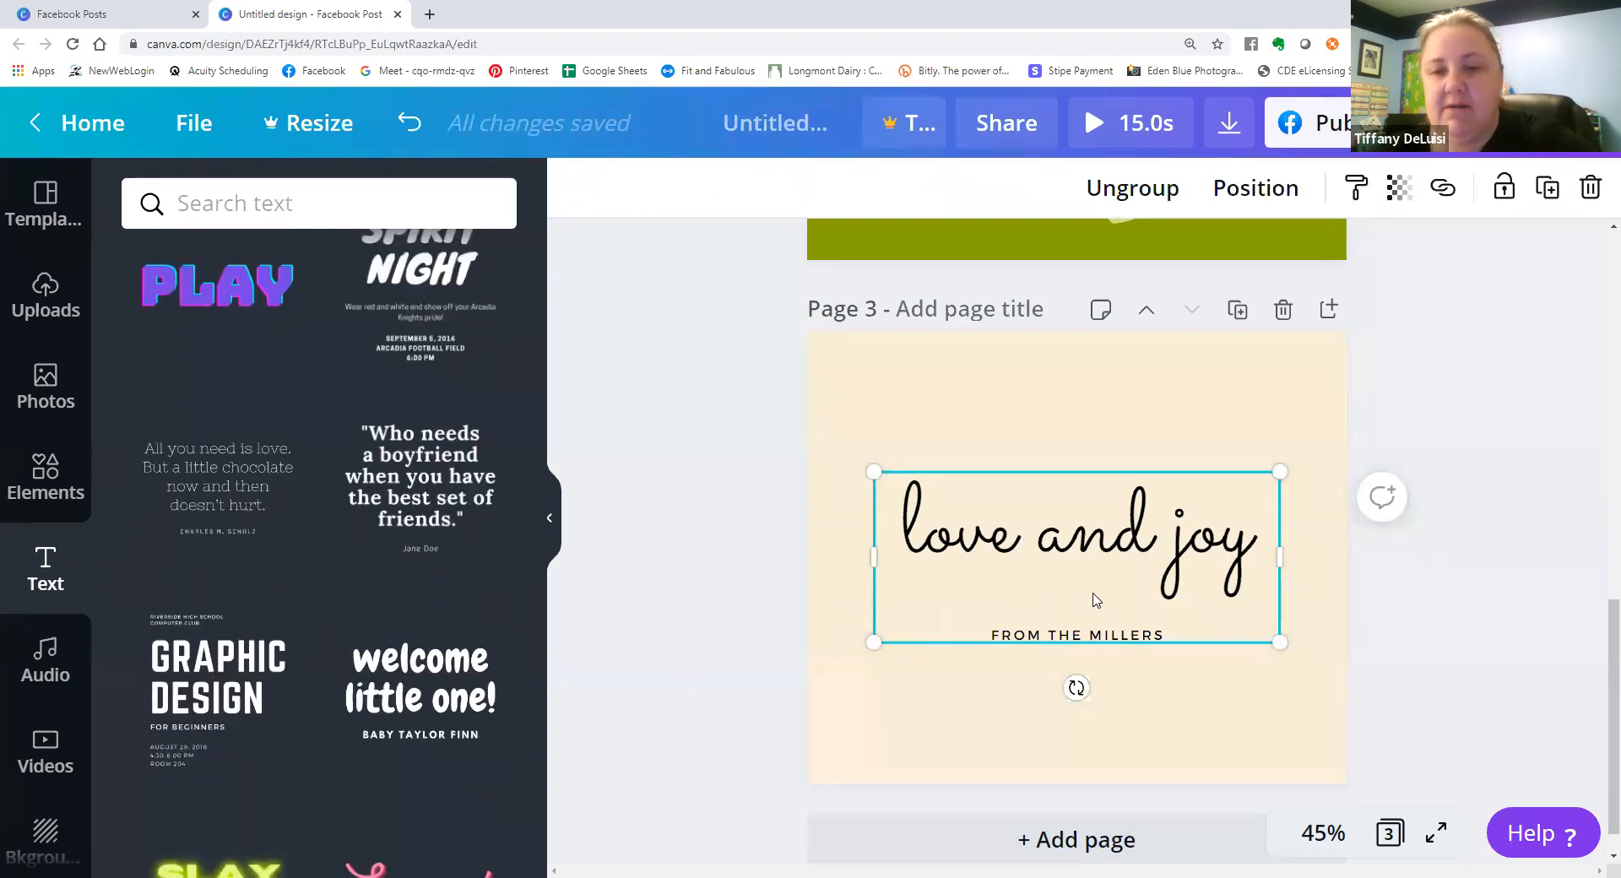
{"action": "key", "text": "Delete"}
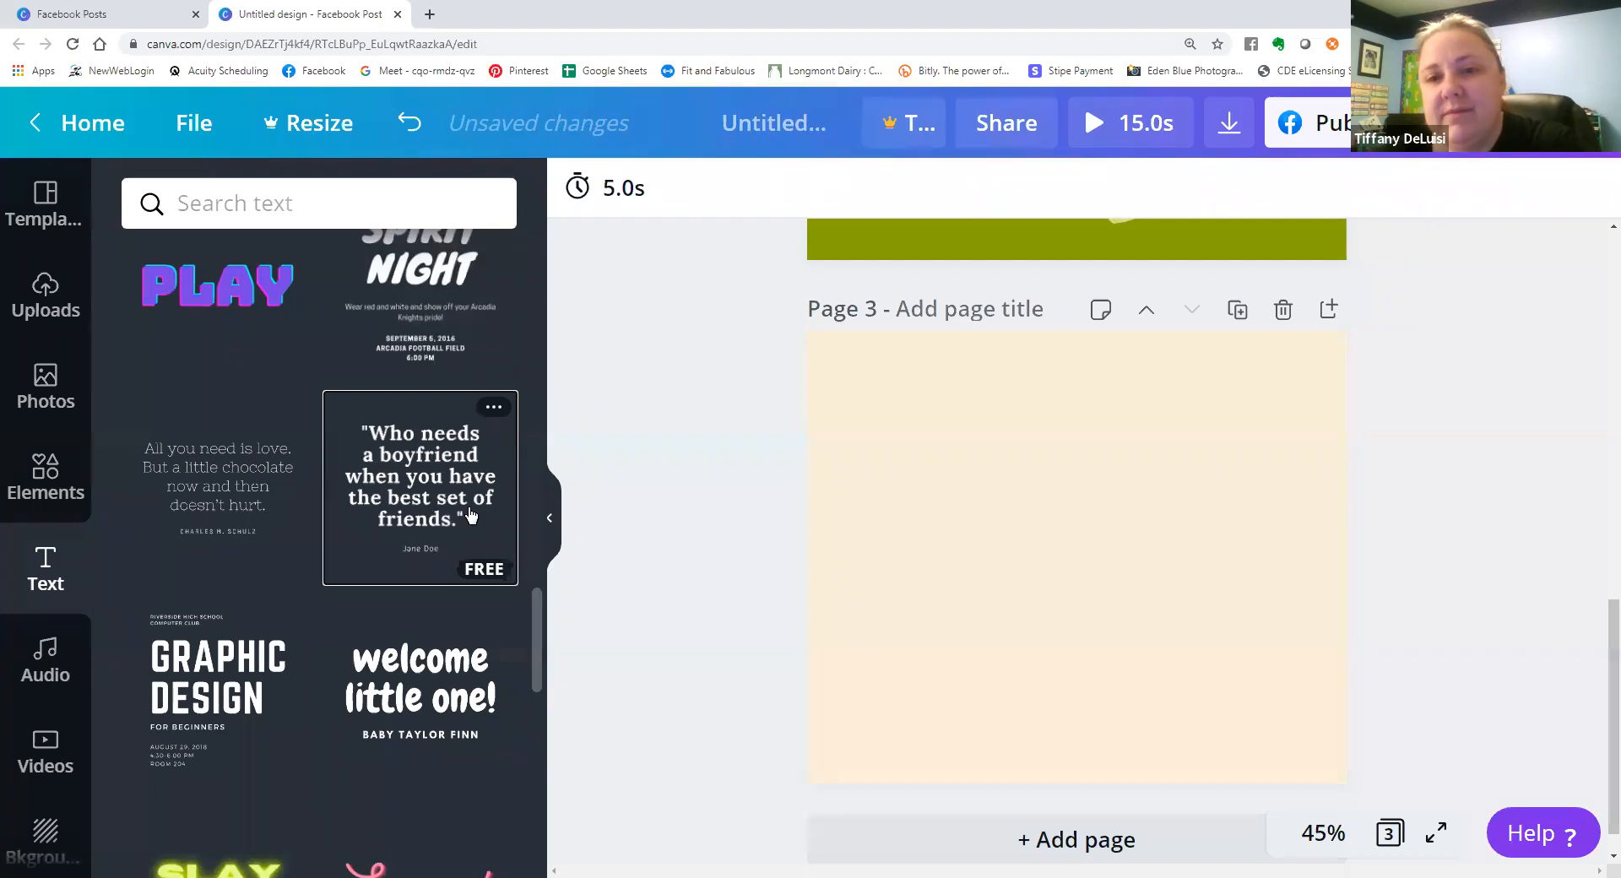
Add the "Who needs a boyfriend" quote combination to page 3 and try the Alice, Archivo Black and Bebas Neue fonts on it.
{"action": "left_click", "coordinate": [469, 517]}
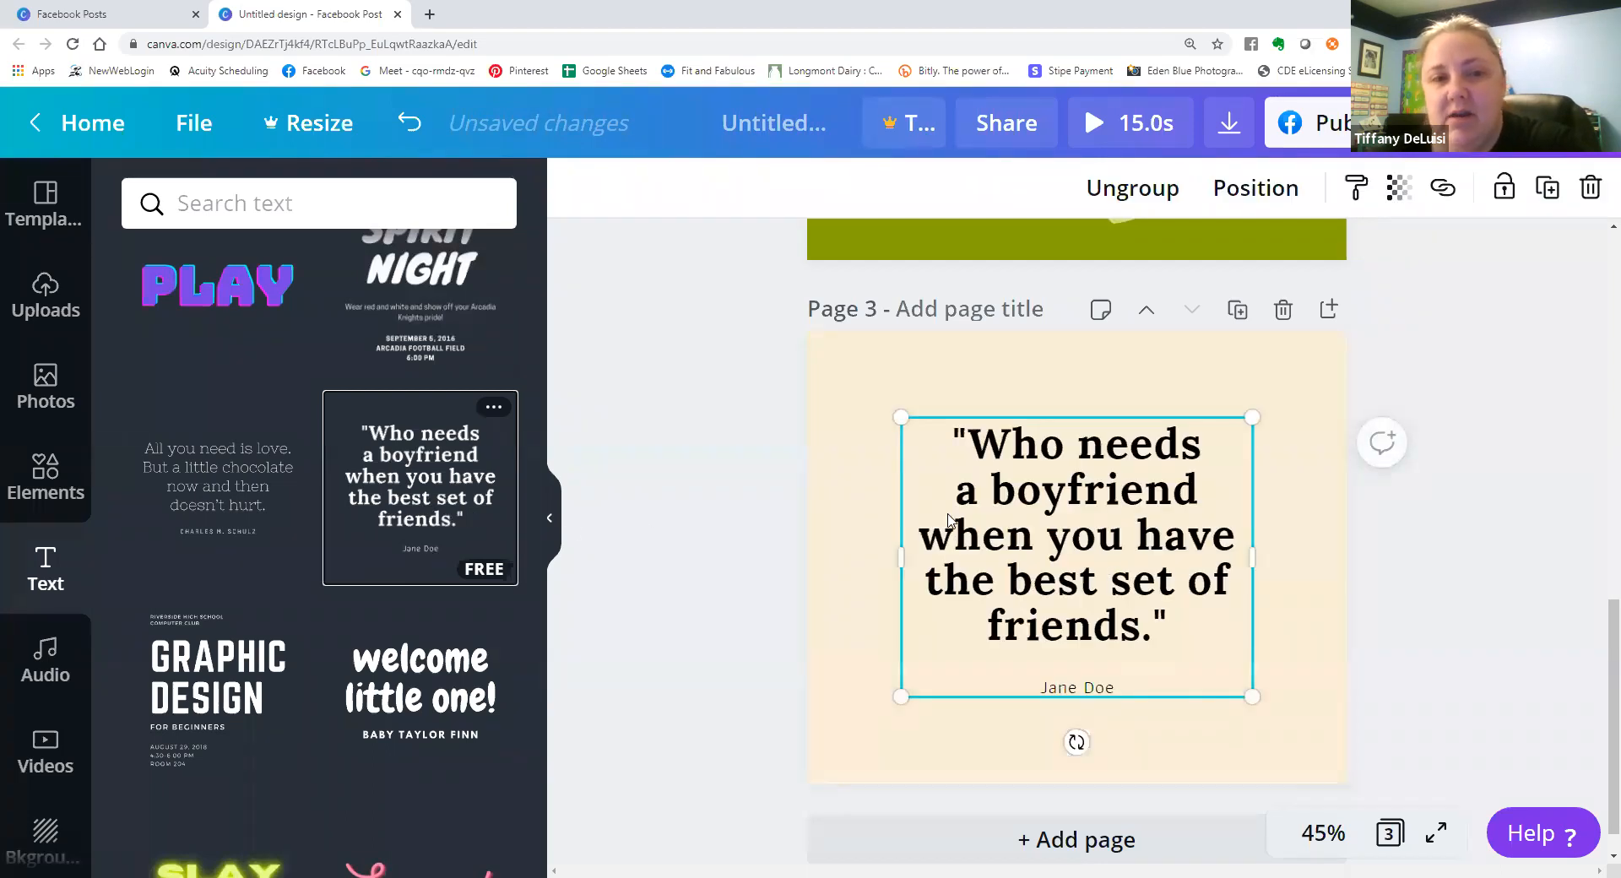
{"action": "left_click", "coordinate": [1119, 566]}
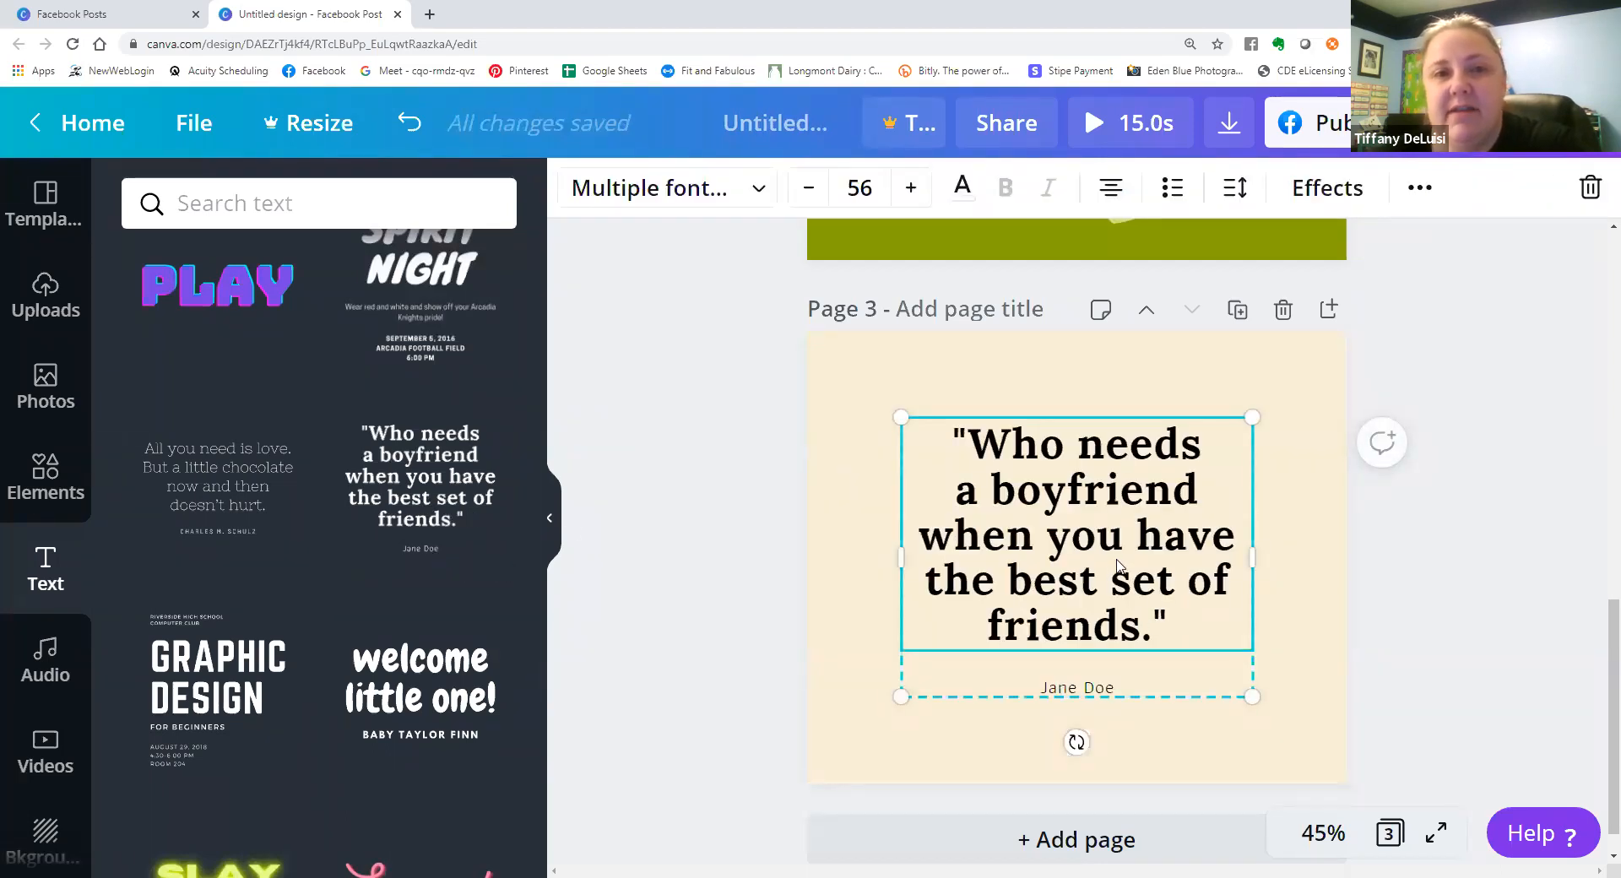
{"action": "left_click", "coordinate": [759, 205]}
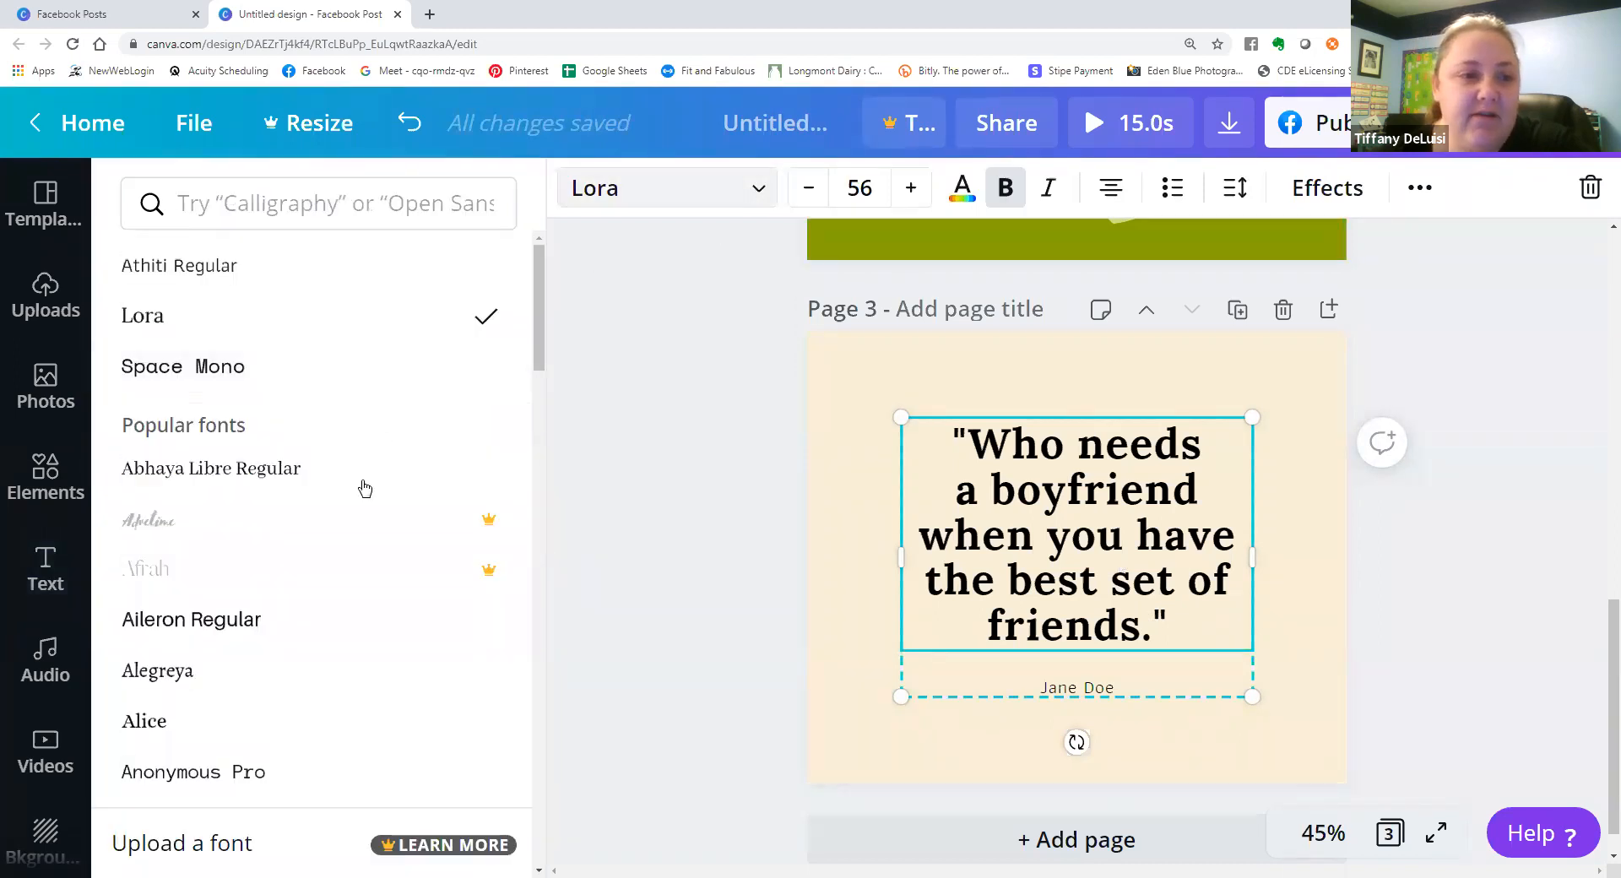
{"action": "scroll", "coordinate": [354, 506], "scroll_direction": "down", "scroll_amount": 1}
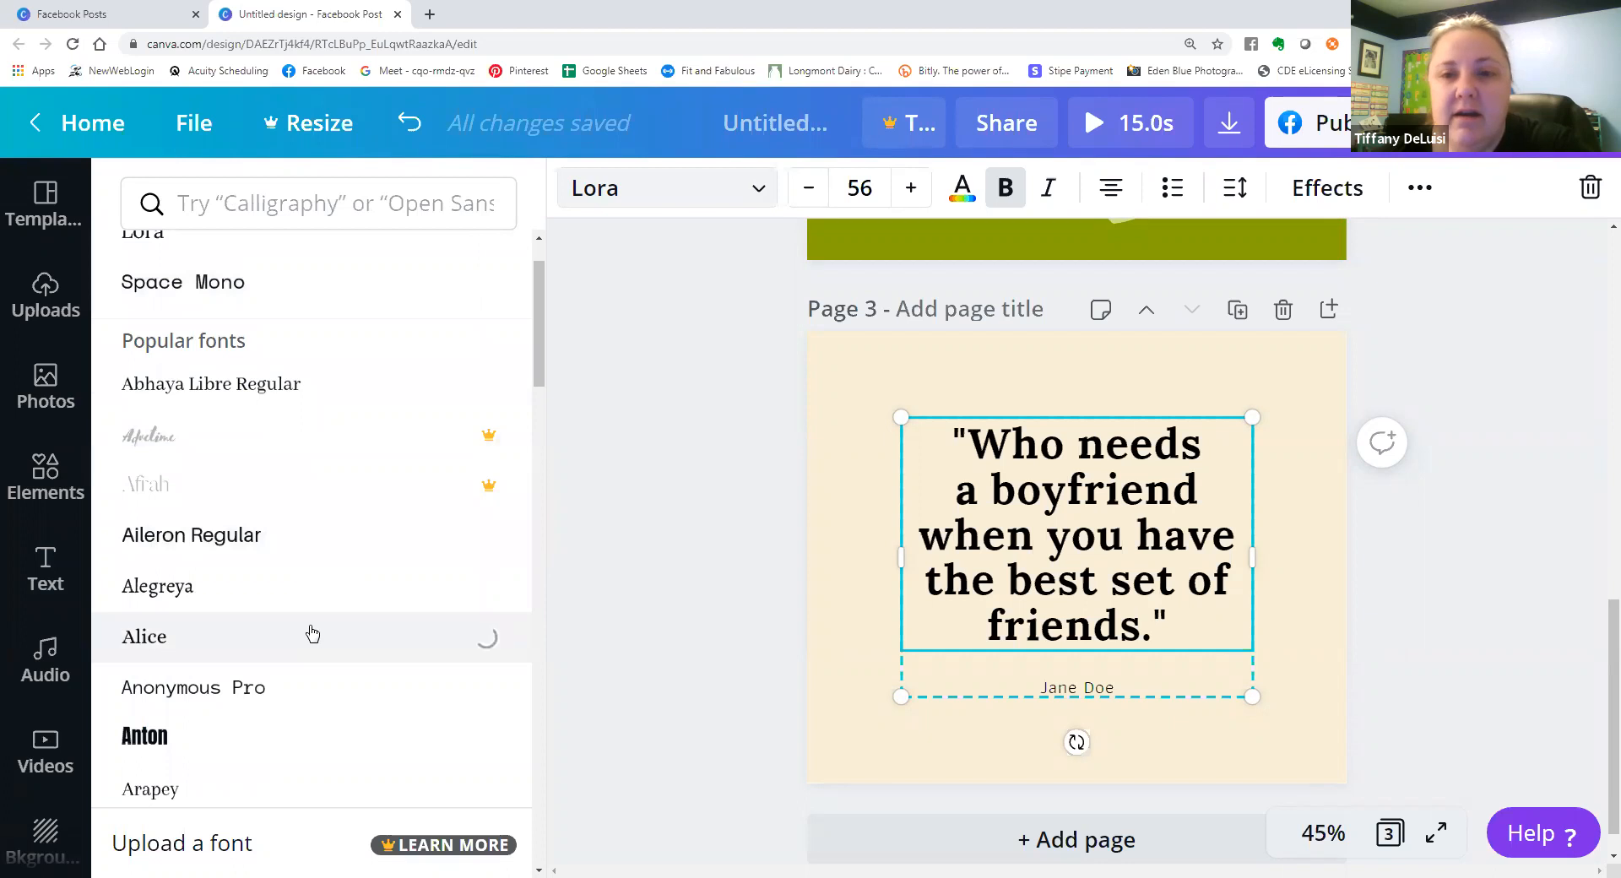
{"action": "scroll", "coordinate": [304, 625], "scroll_direction": "down", "scroll_amount": 3}
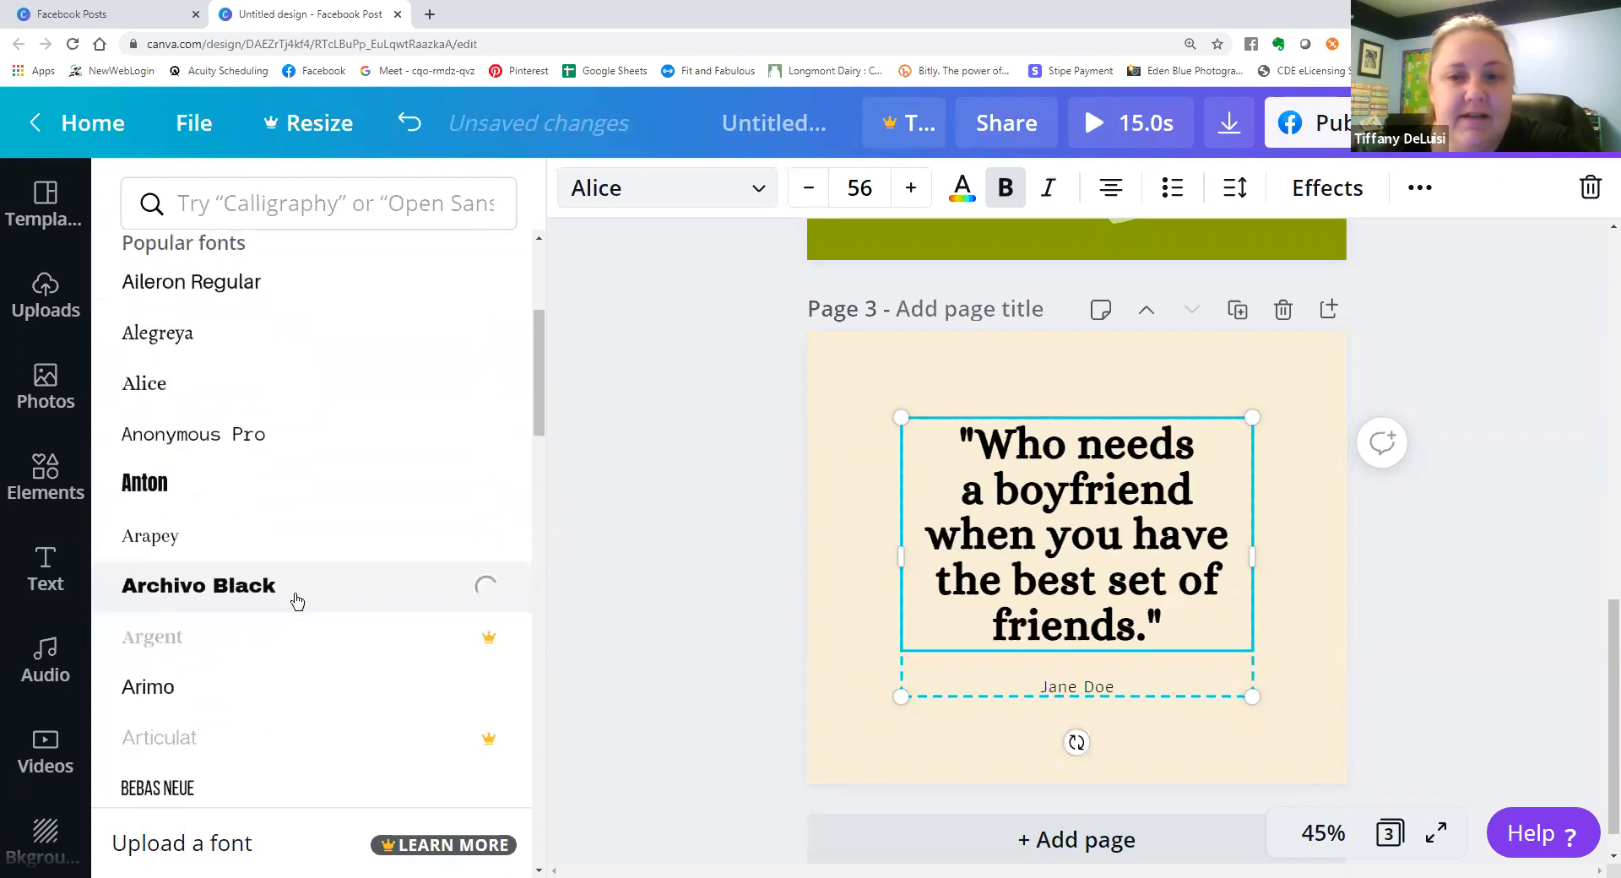
{"action": "scroll", "coordinate": [296, 604], "scroll_direction": "down", "scroll_amount": 2}
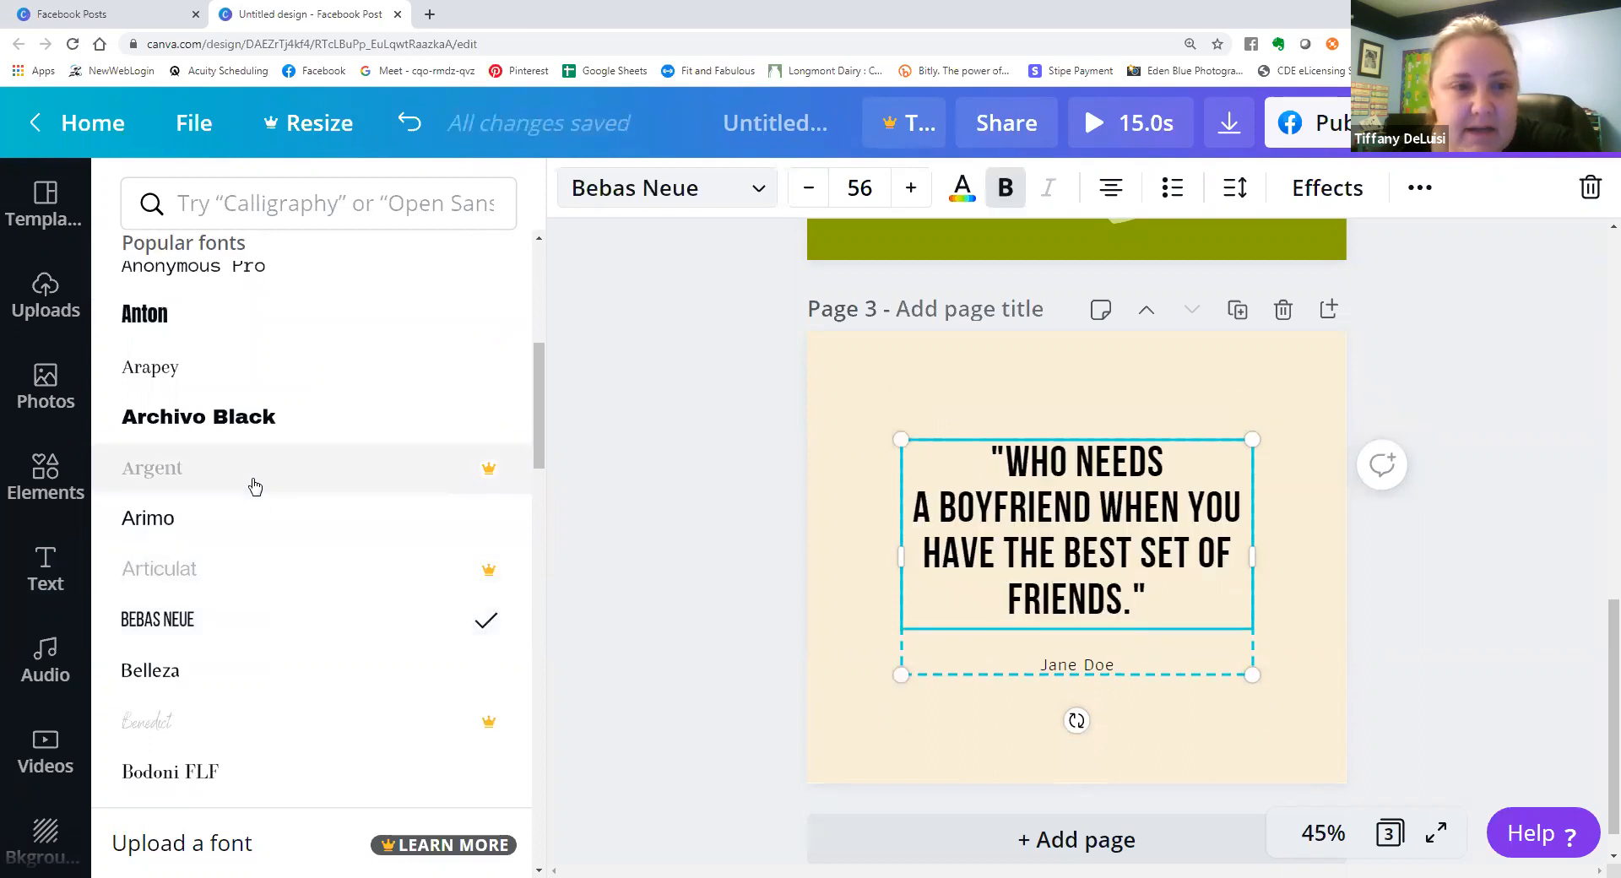
Try the Bukhari Script and Cardo fonts on the page 3 quote, and apply Gagalin.
{"action": "scroll", "coordinate": [283, 561], "scroll_direction": "down", "scroll_amount": 3}
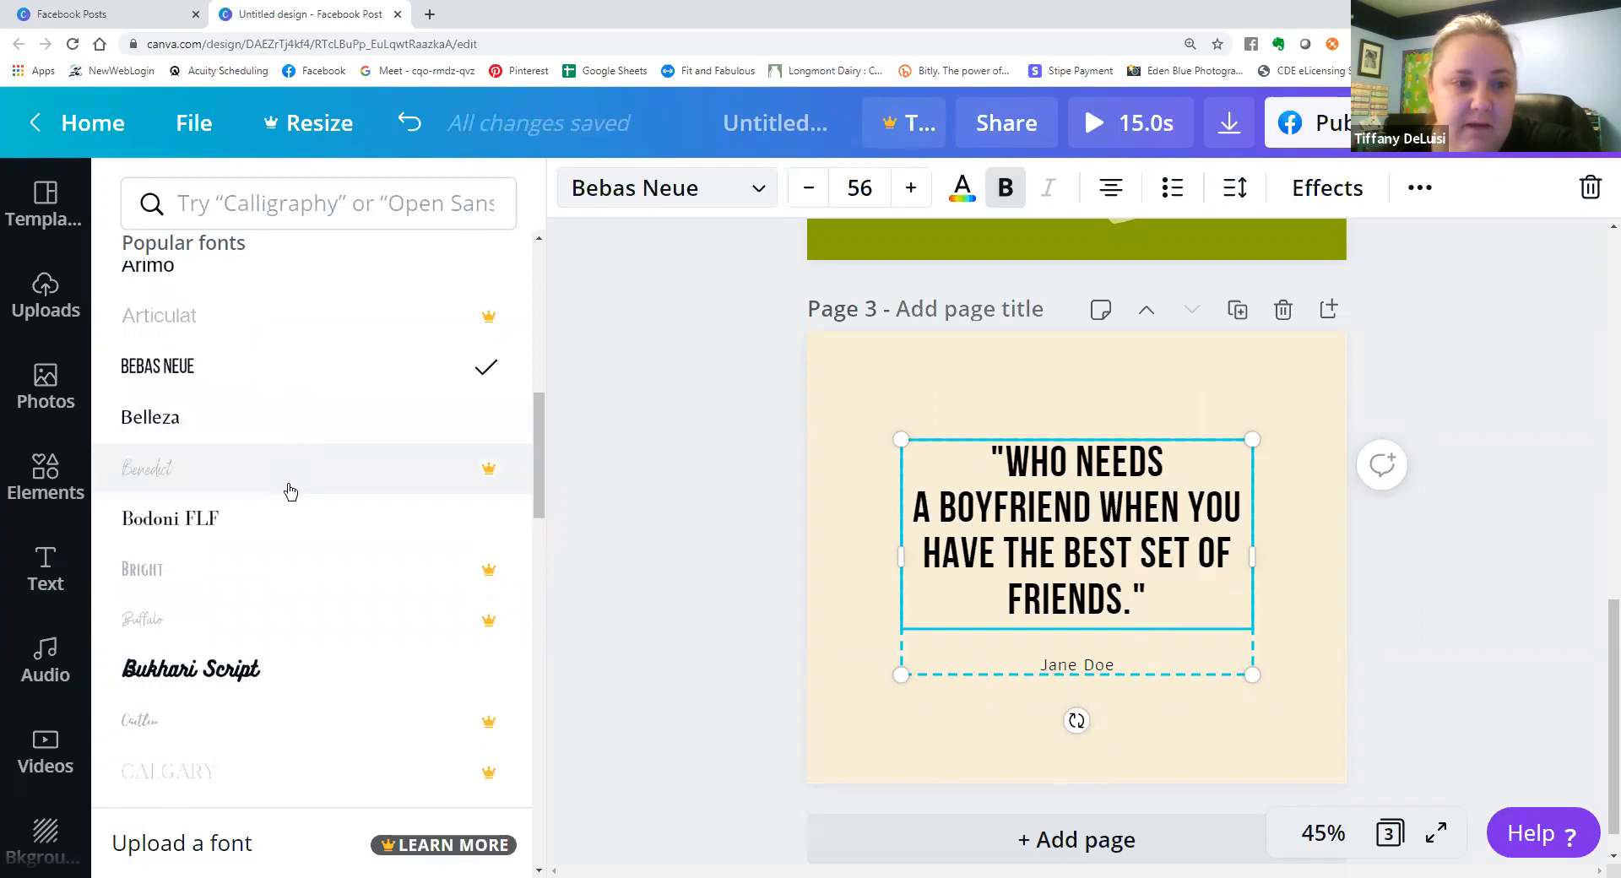
{"action": "scroll", "coordinate": [286, 489], "scroll_direction": "down", "scroll_amount": 3}
{"action": "scroll", "coordinate": [300, 438], "scroll_direction": "down", "scroll_amount": 1}
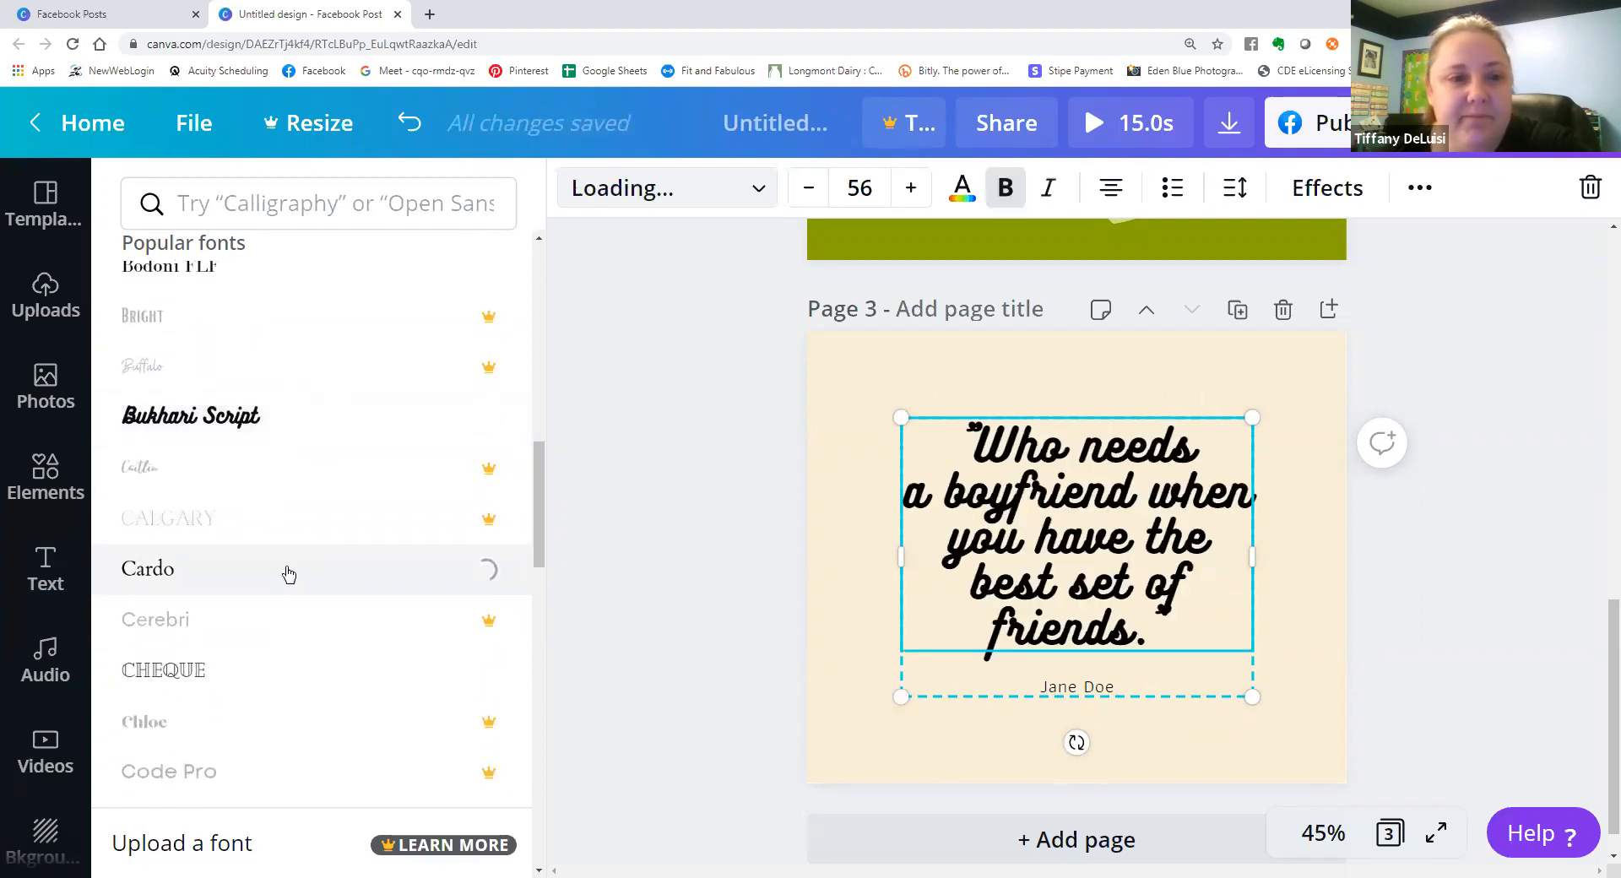
{"action": "scroll", "coordinate": [289, 506], "scroll_direction": "down", "scroll_amount": 6}
{"action": "scroll", "coordinate": [292, 505], "scroll_direction": "down", "scroll_amount": 4}
{"action": "left_click", "coordinate": [293, 494]}
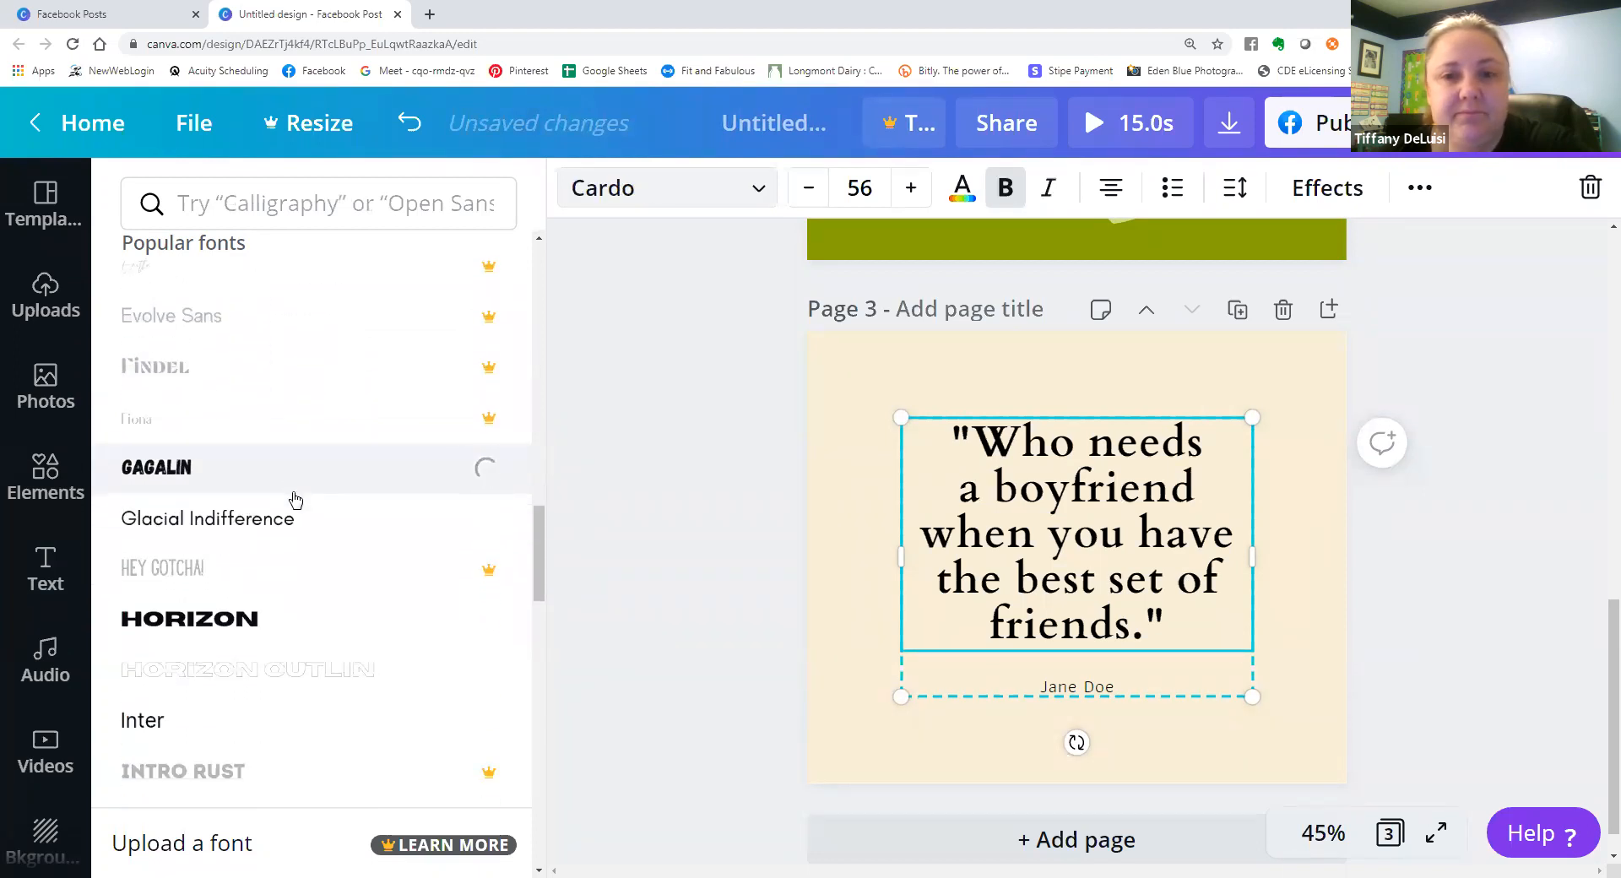
Leave the font list, look through more text combinations and open the audio library.
{"action": "left_click", "coordinate": [695, 533]}
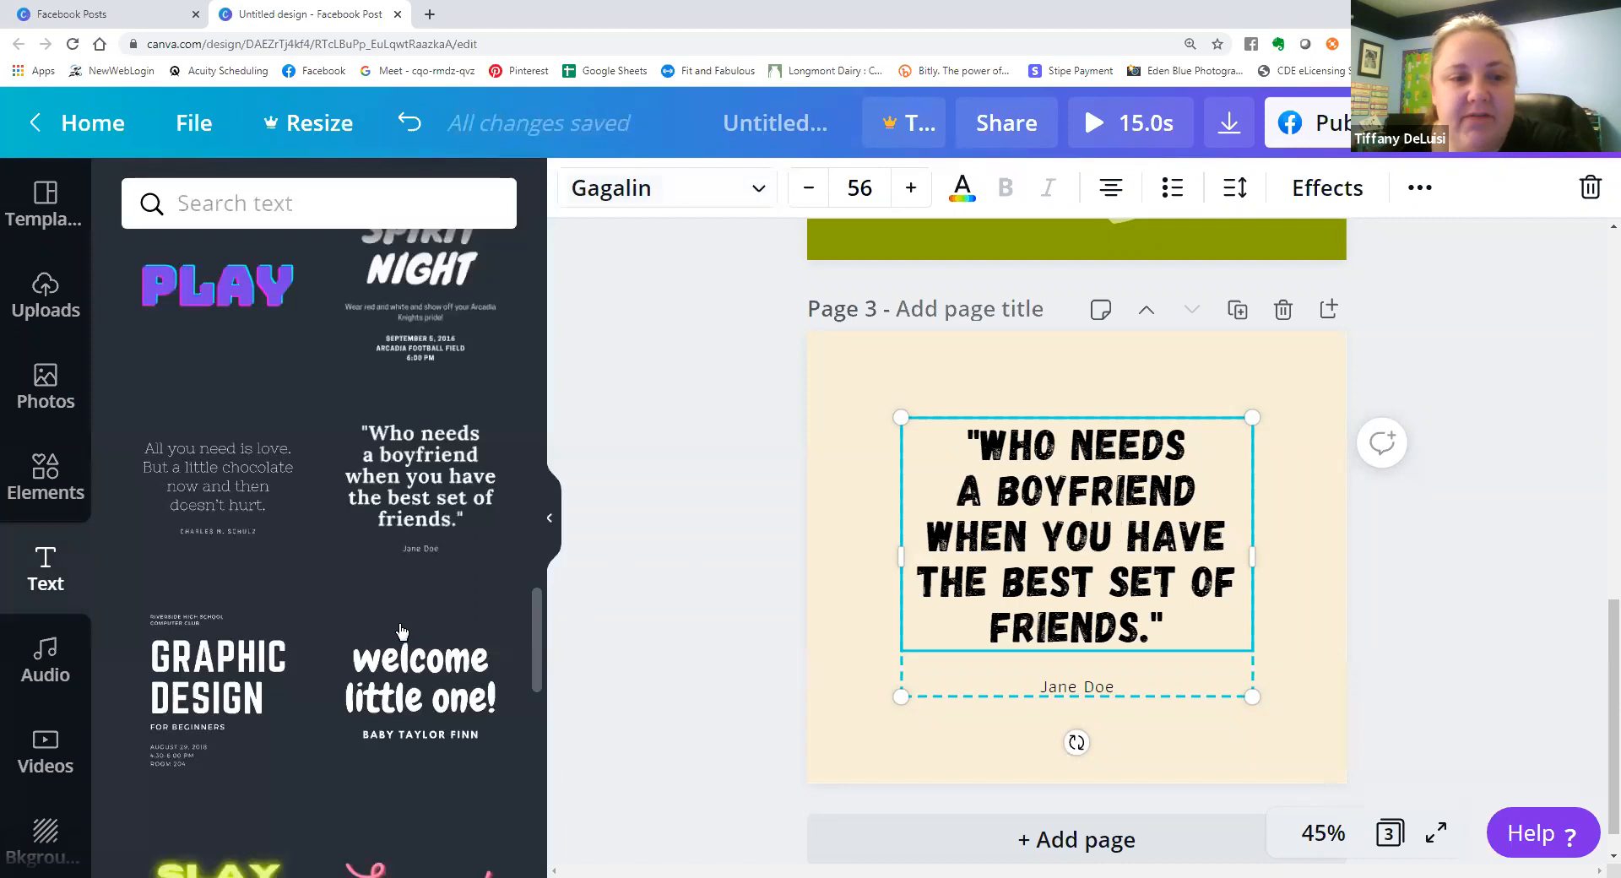
{"action": "scroll", "coordinate": [401, 631], "scroll_direction": "down", "scroll_amount": 3}
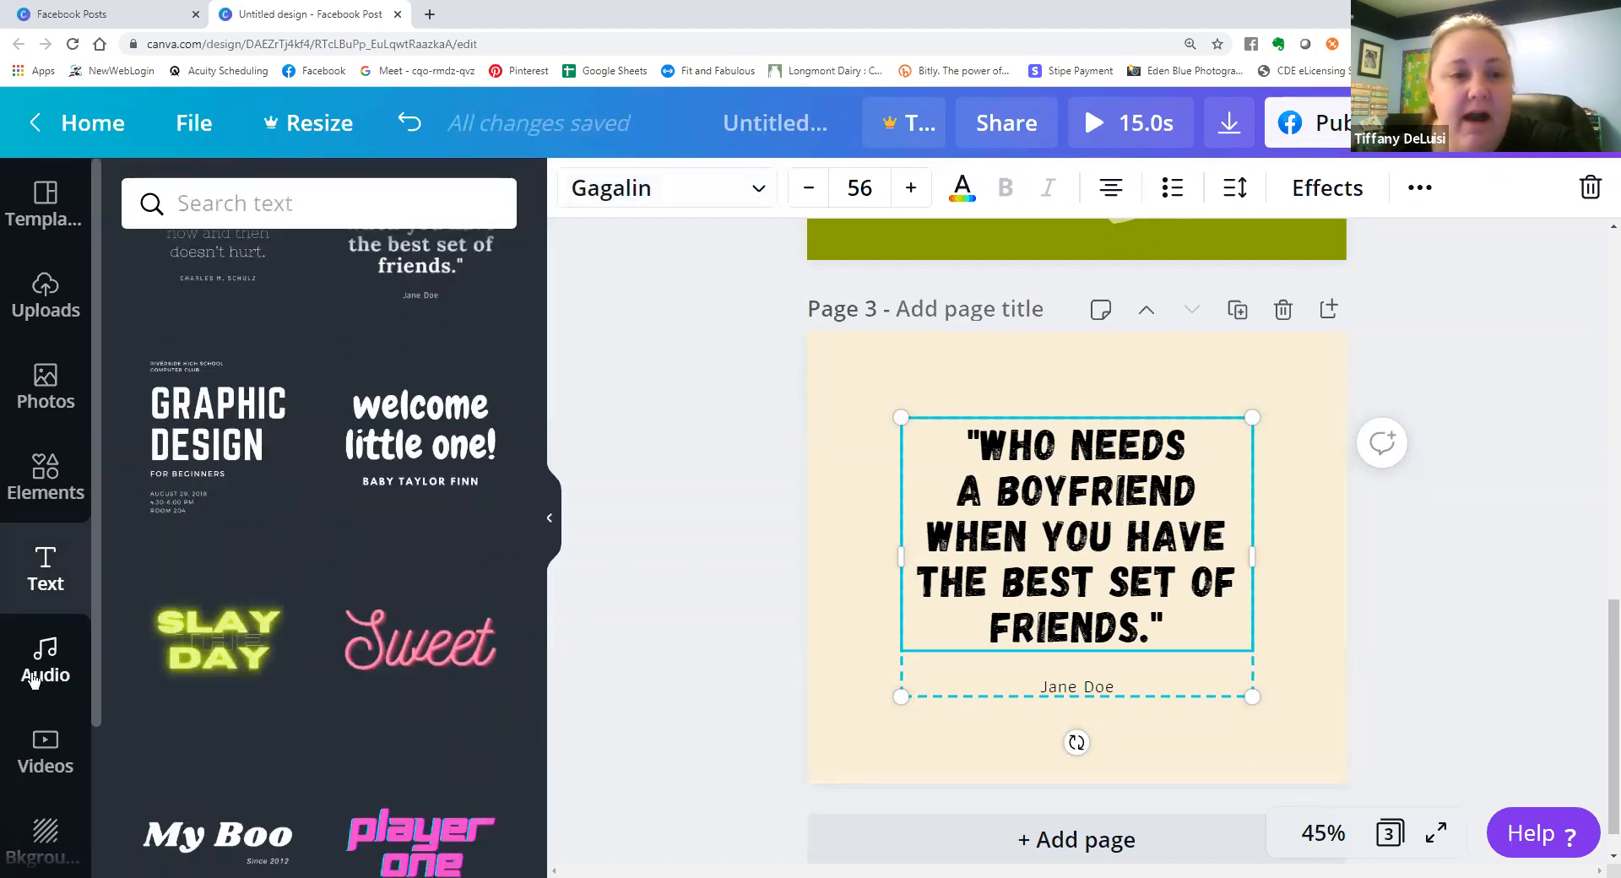
{"action": "left_click", "coordinate": [33, 680]}
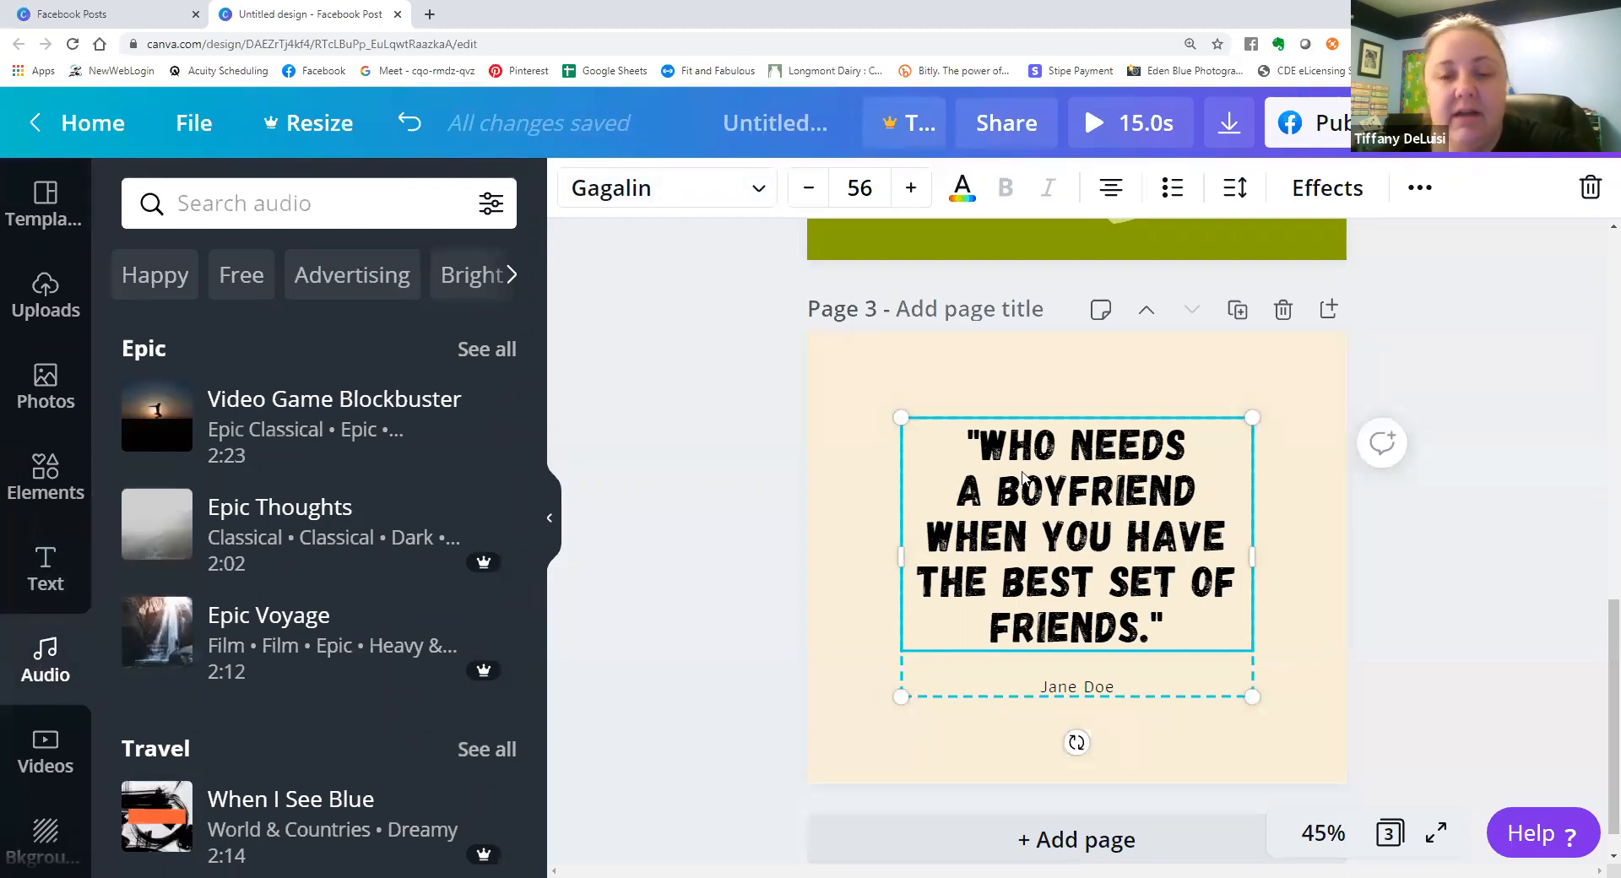
Look over all three pages of the design and check the file type and page options for downloading it.
{"action": "scroll", "coordinate": [1022, 743], "scroll_direction": "up", "scroll_amount": 7}
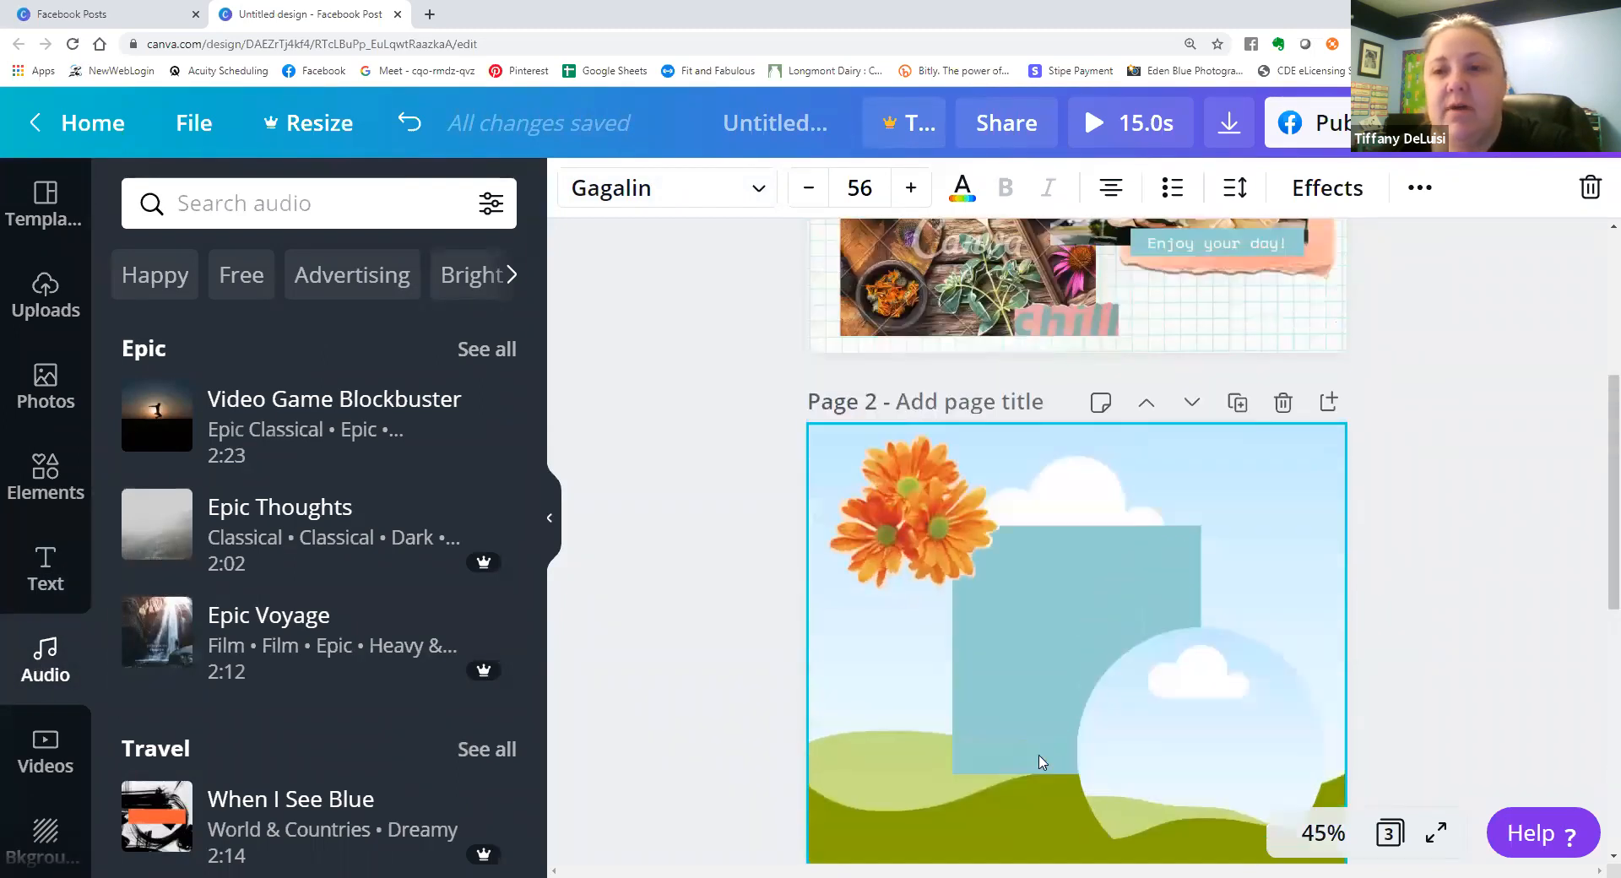
{"action": "scroll", "coordinate": [1042, 762], "scroll_direction": "up", "scroll_amount": 5}
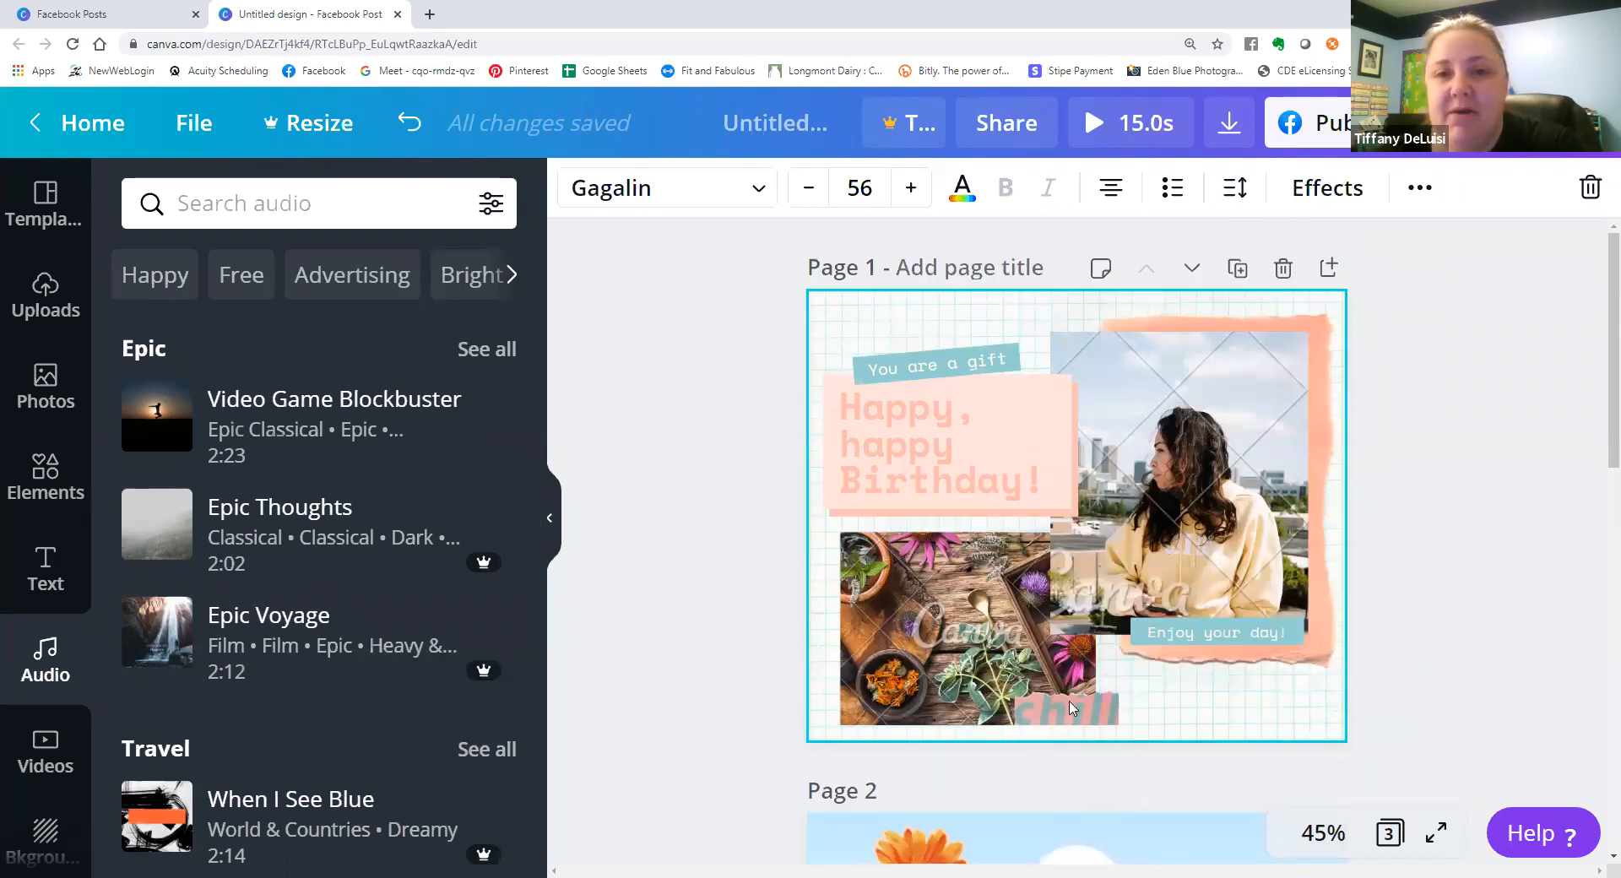
{"action": "scroll", "coordinate": [1039, 616], "scroll_direction": "down", "scroll_amount": 10}
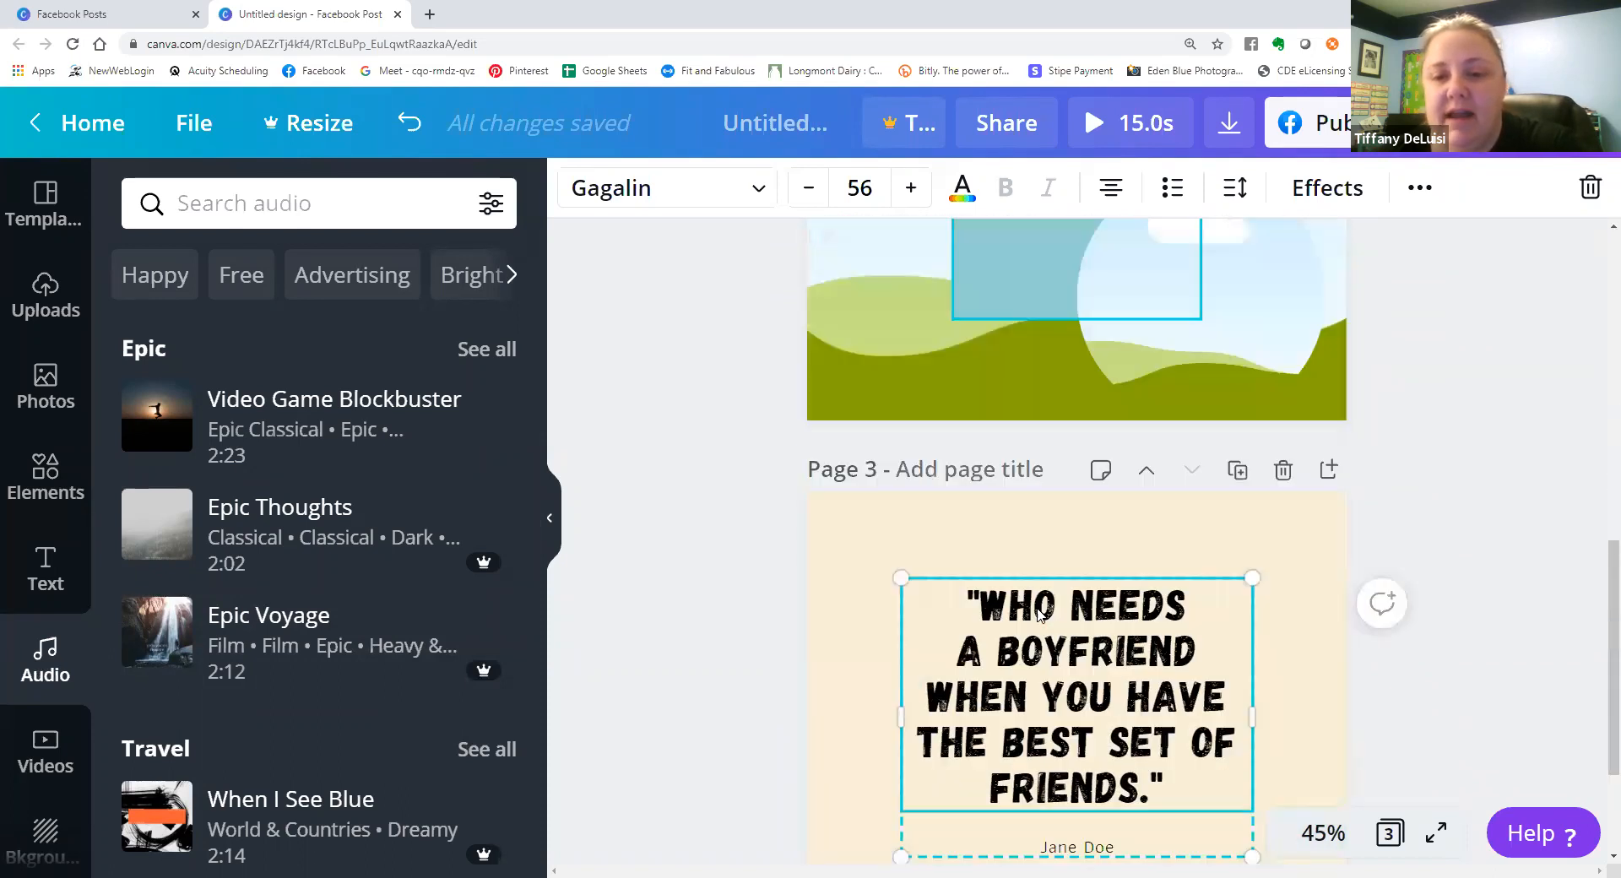
{"action": "scroll", "coordinate": [1041, 615], "scroll_direction": "down", "scroll_amount": 2}
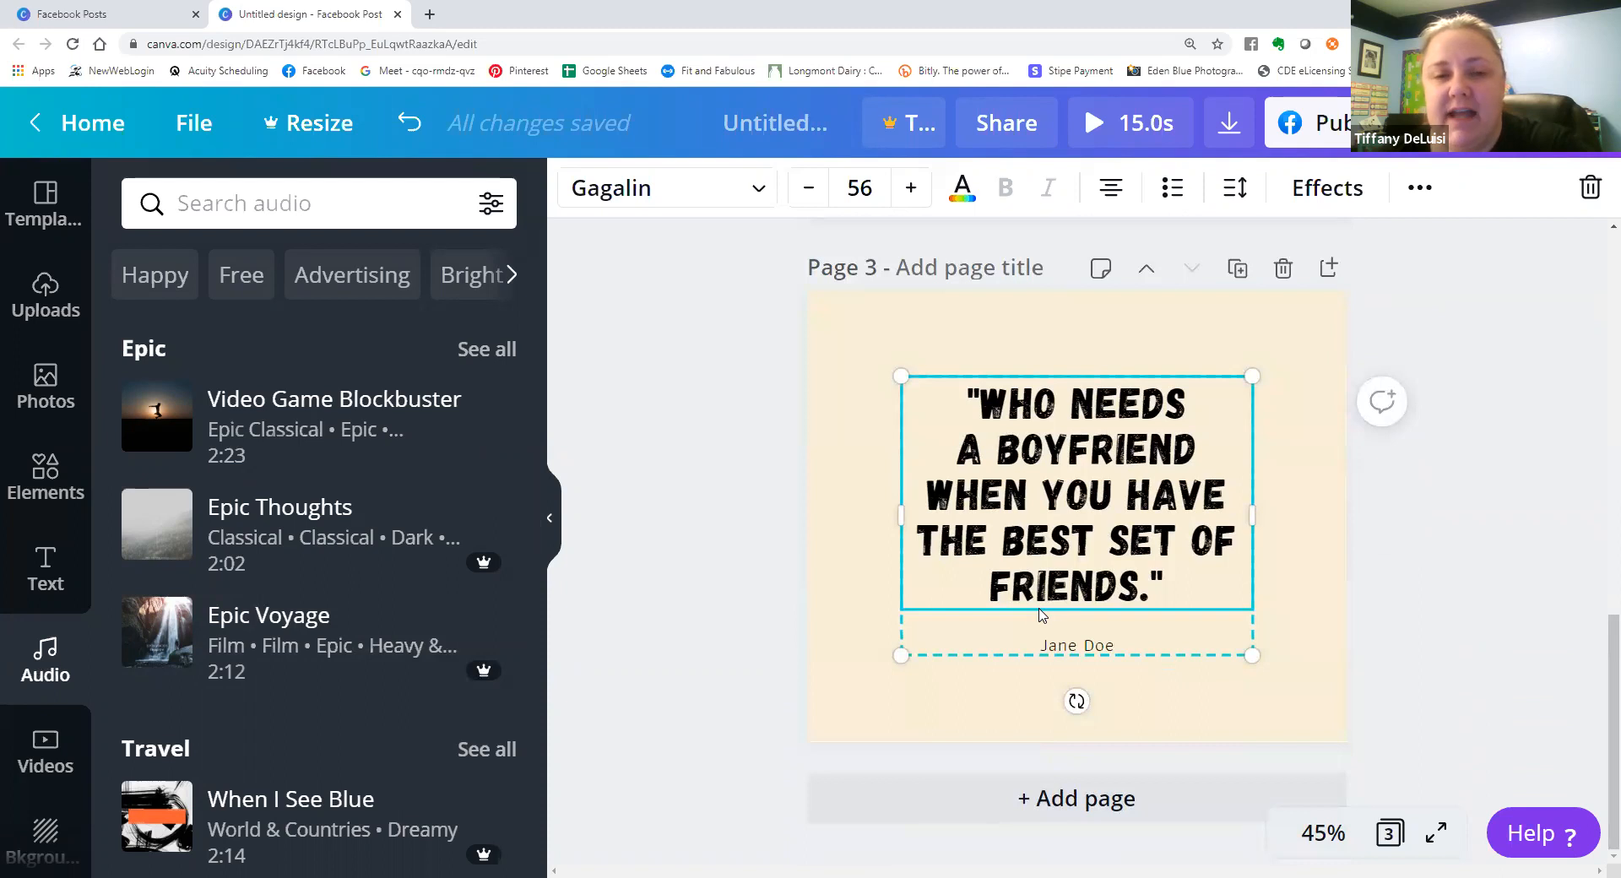
{"action": "scroll", "coordinate": [965, 634], "scroll_direction": "up", "scroll_amount": 12}
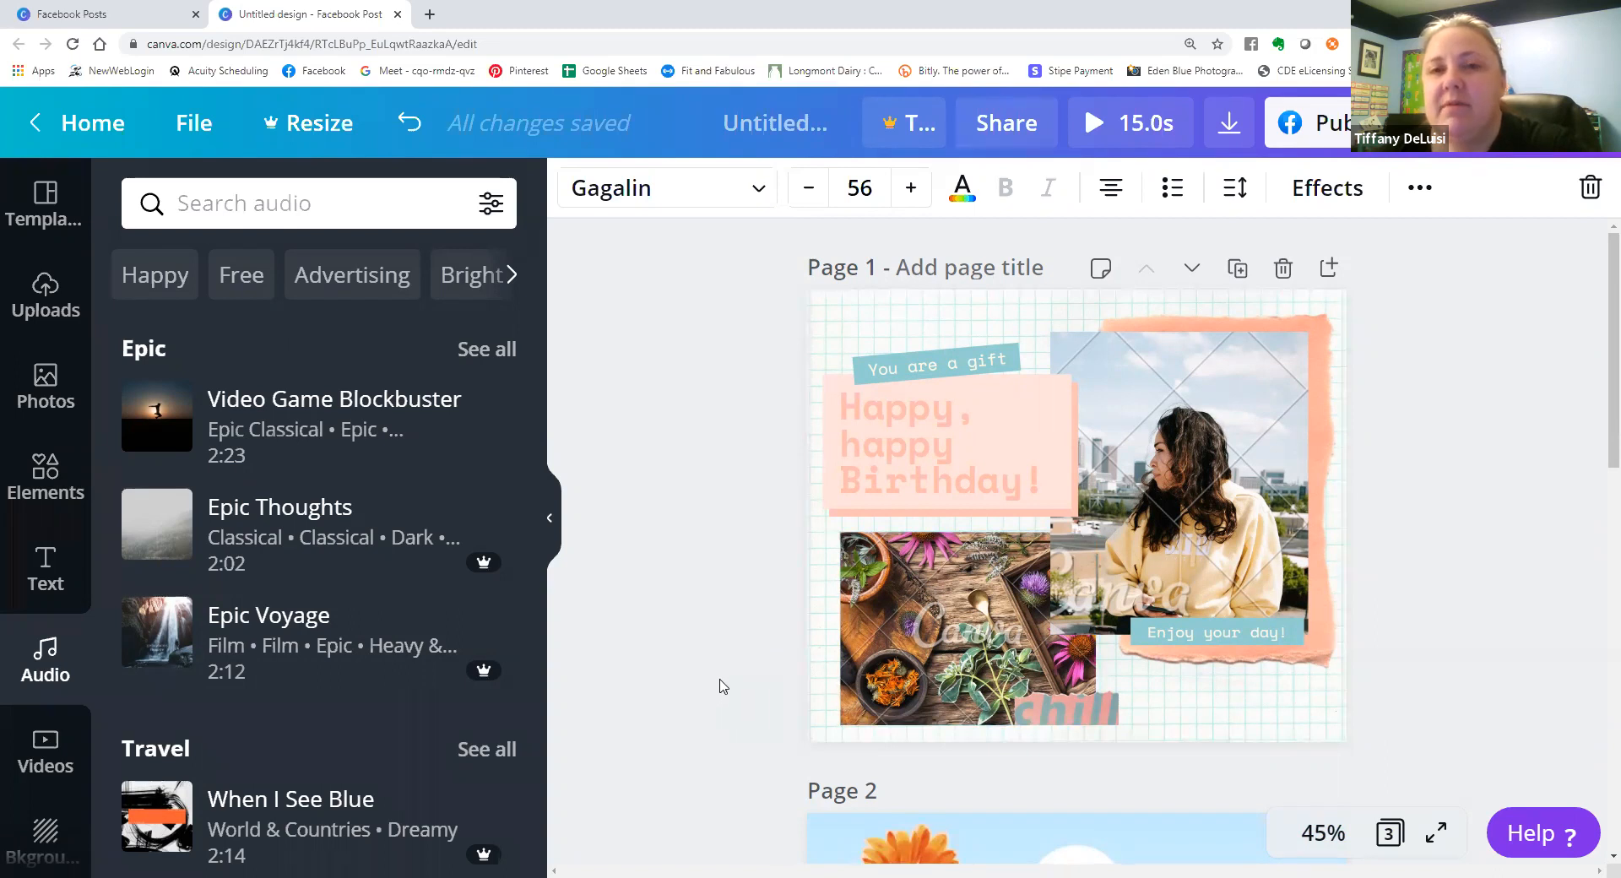
{"action": "scroll", "coordinate": [764, 633], "scroll_direction": "down", "scroll_amount": 5}
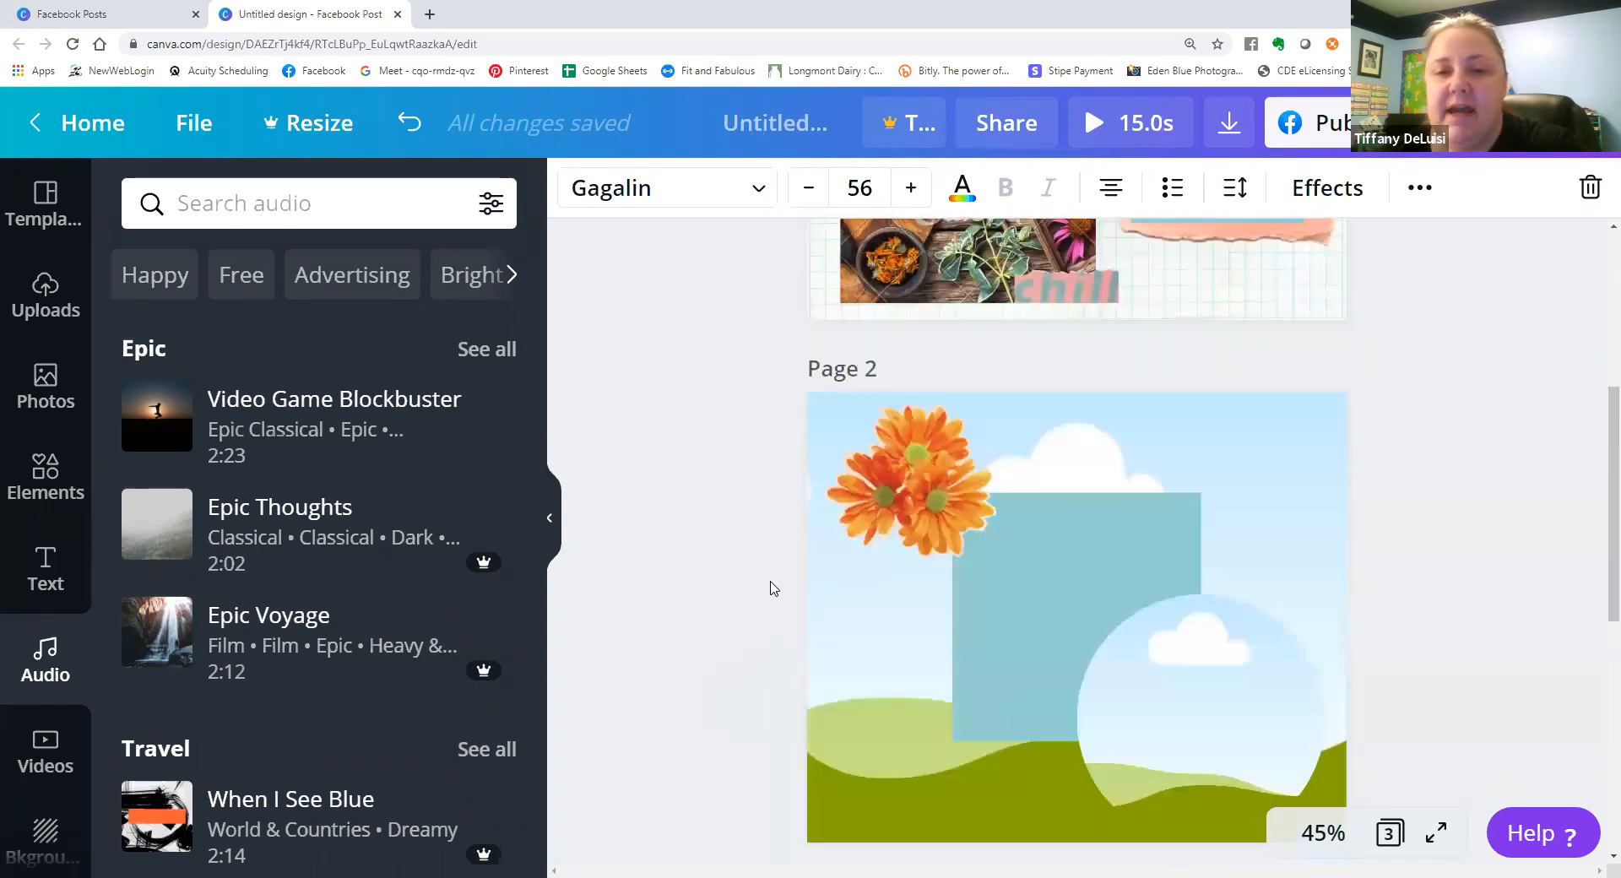
{"action": "scroll", "coordinate": [771, 591], "scroll_direction": "up", "scroll_amount": 2}
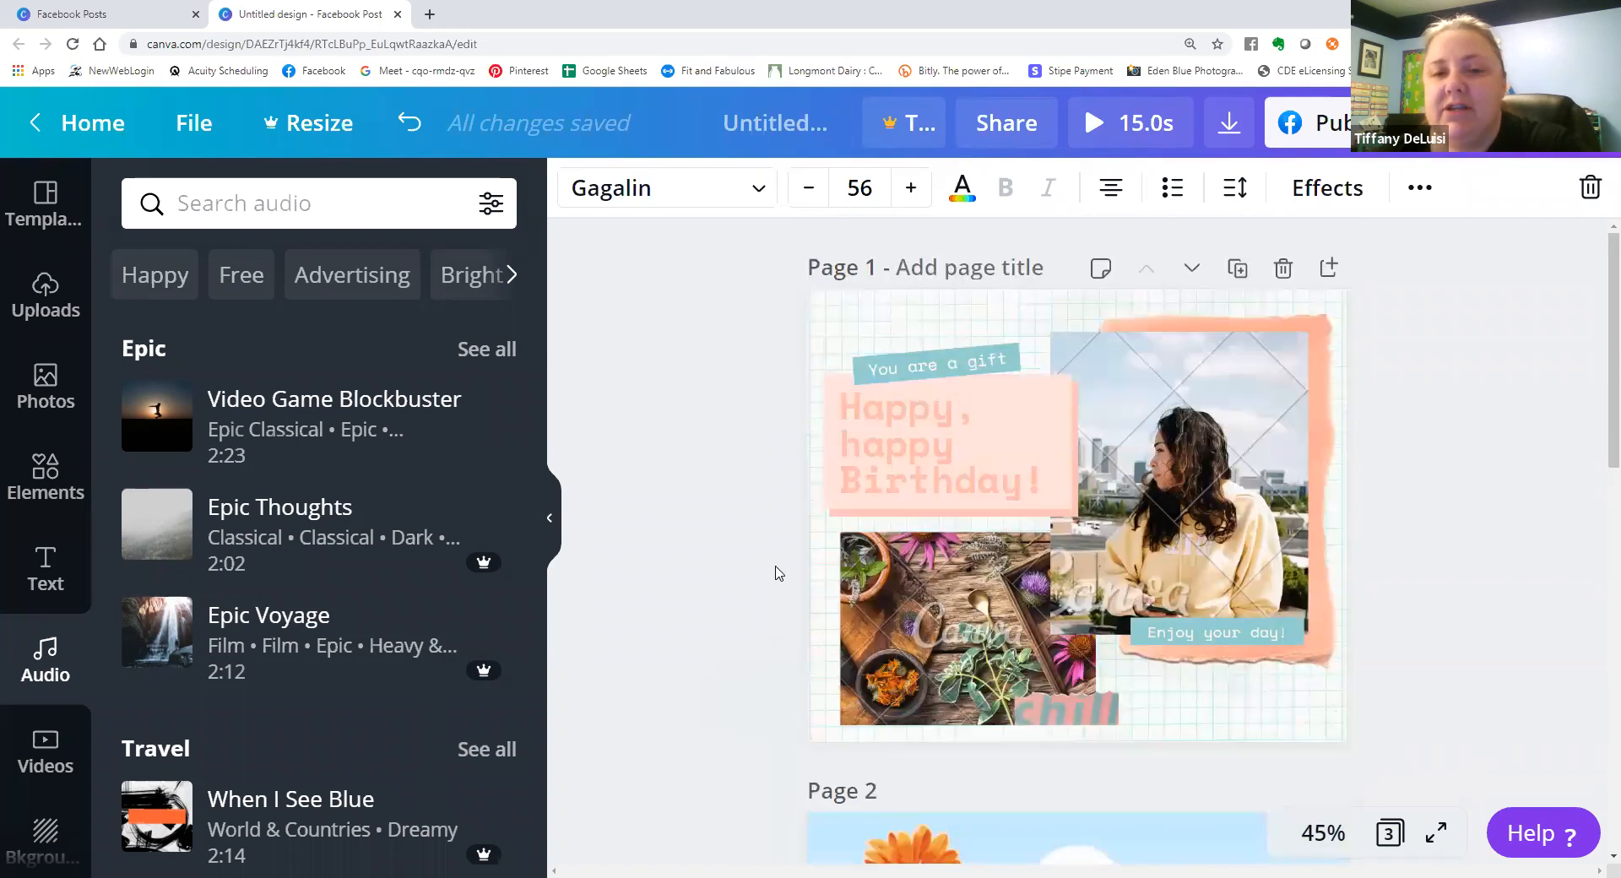
{"action": "scroll", "coordinate": [789, 522], "scroll_direction": "down", "scroll_amount": 3}
{"action": "scroll", "coordinate": [790, 522], "scroll_direction": "down", "scroll_amount": 3}
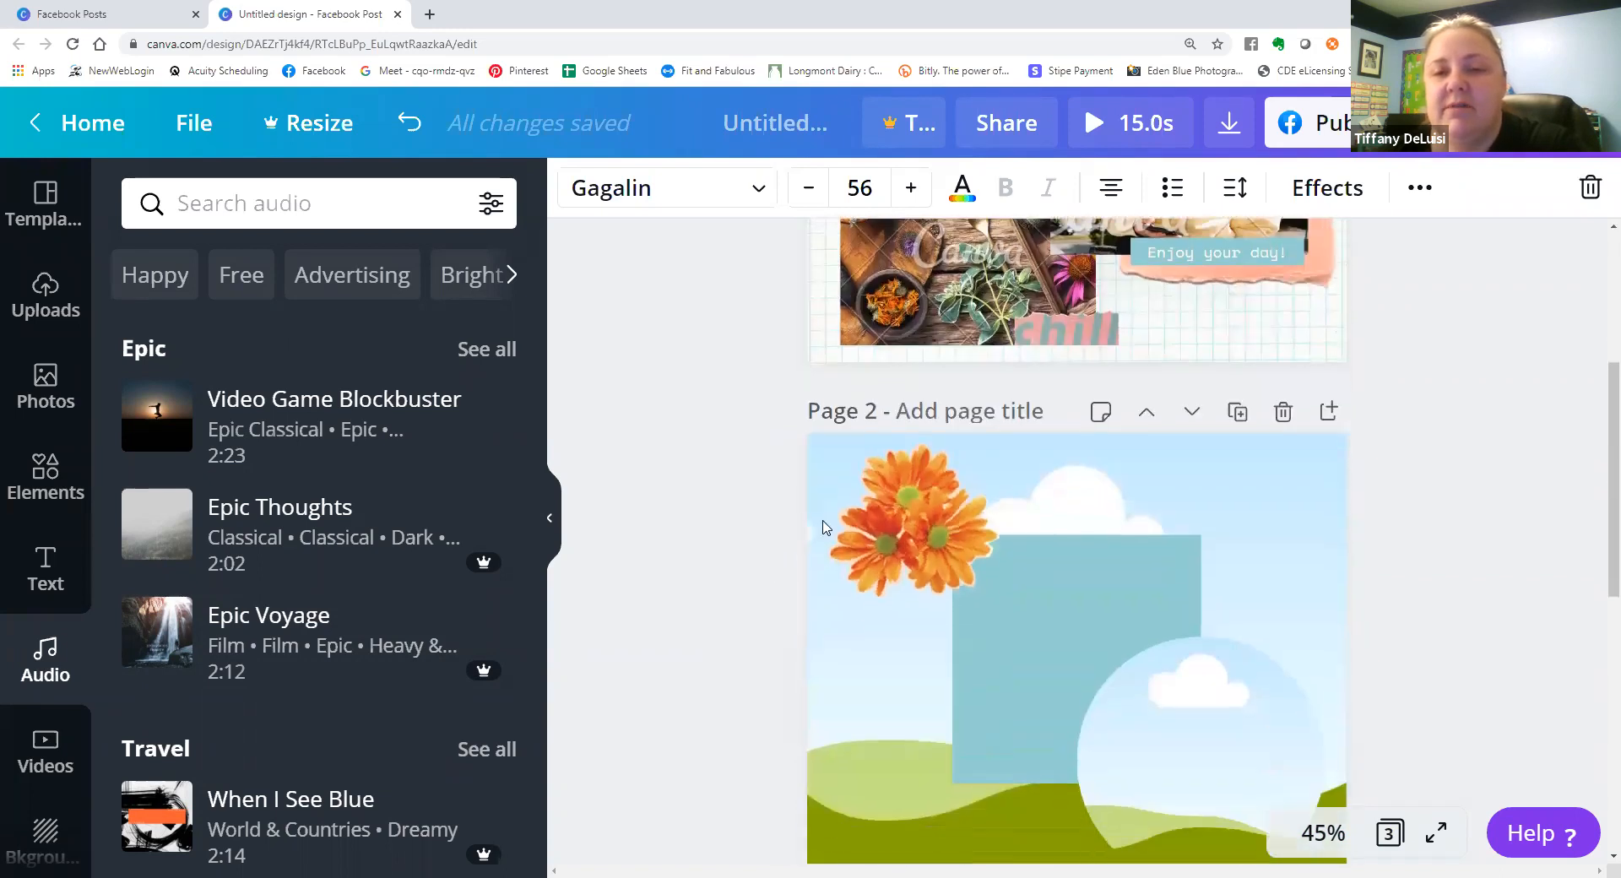
{"action": "scroll", "coordinate": [1088, 474], "scroll_direction": "down", "scroll_amount": 5}
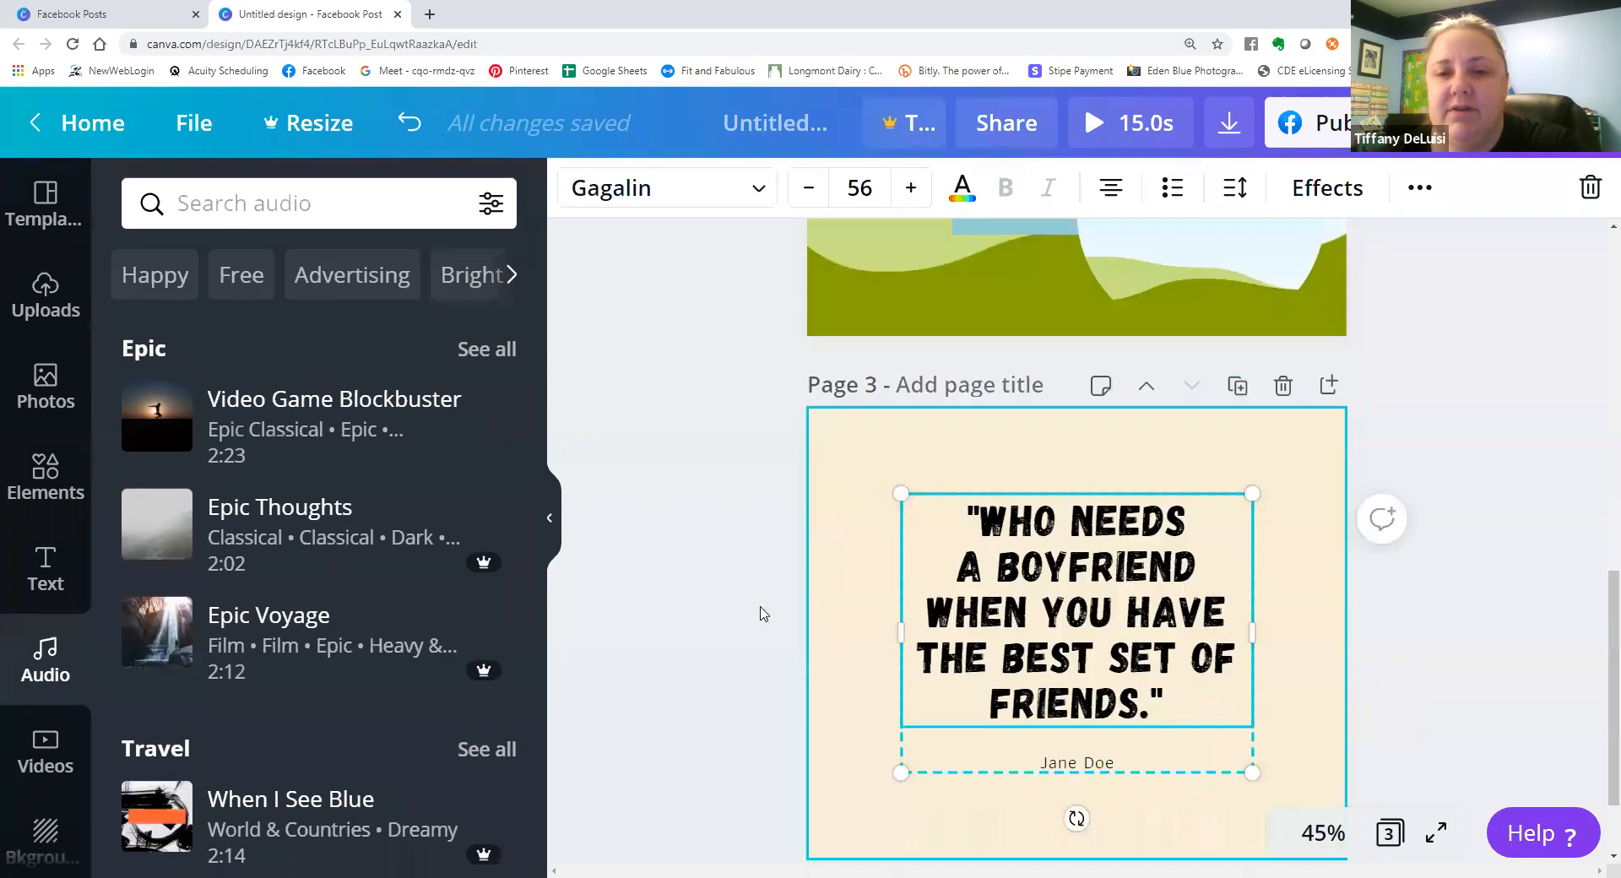
{"action": "scroll", "coordinate": [918, 570], "scroll_direction": "down", "scroll_amount": 1}
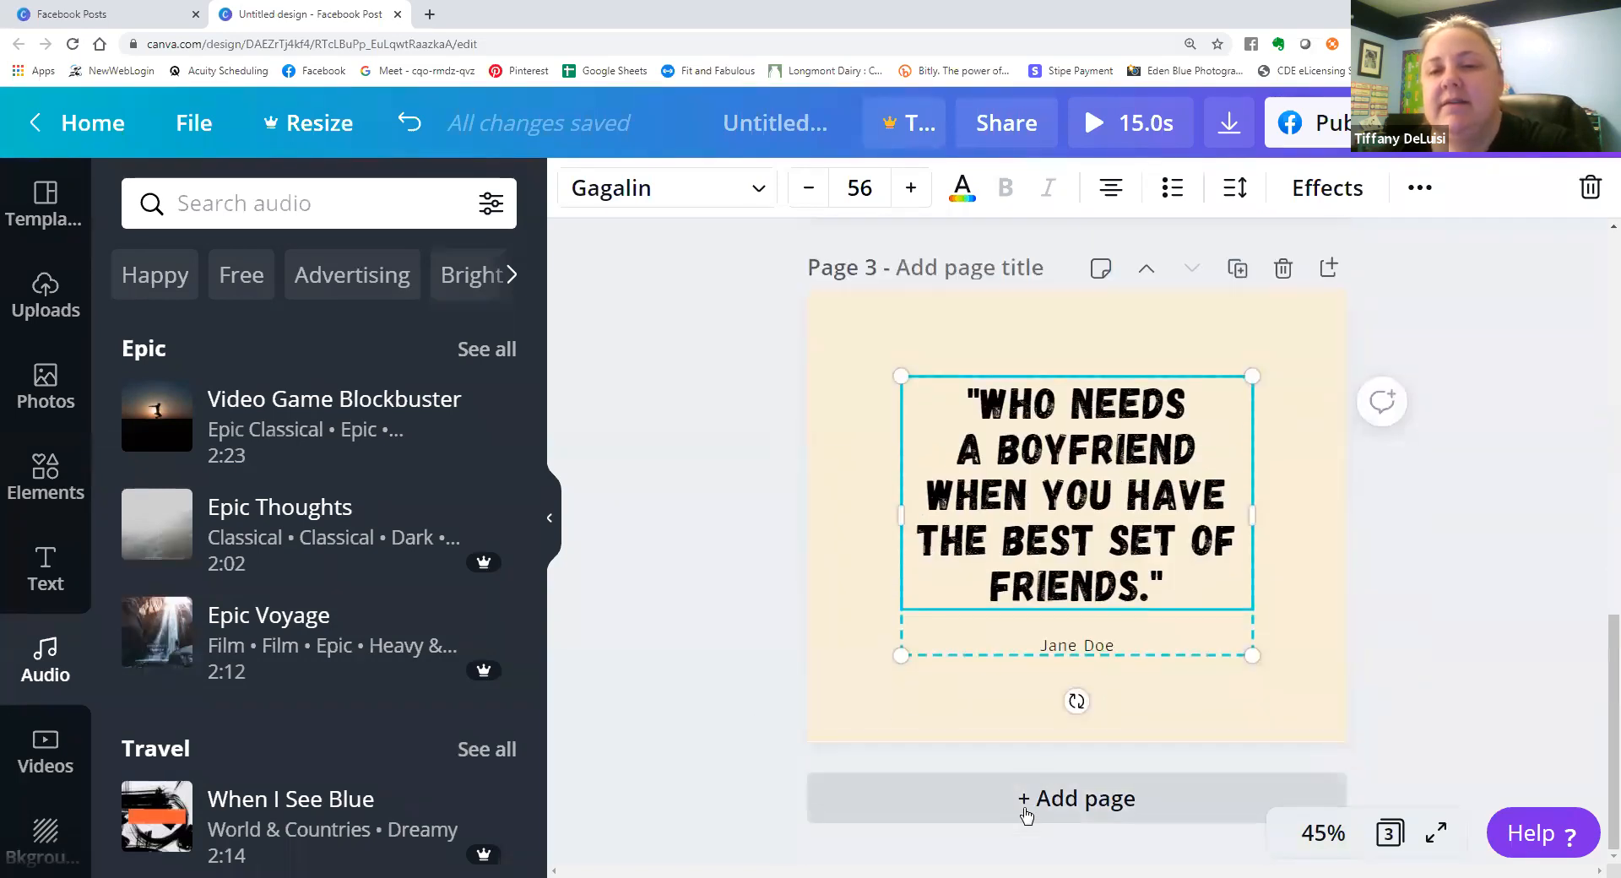
{"action": "scroll", "coordinate": [1024, 709], "scroll_direction": "up", "scroll_amount": 2}
{"action": "scroll", "coordinate": [1023, 708], "scroll_direction": "up", "scroll_amount": 15}
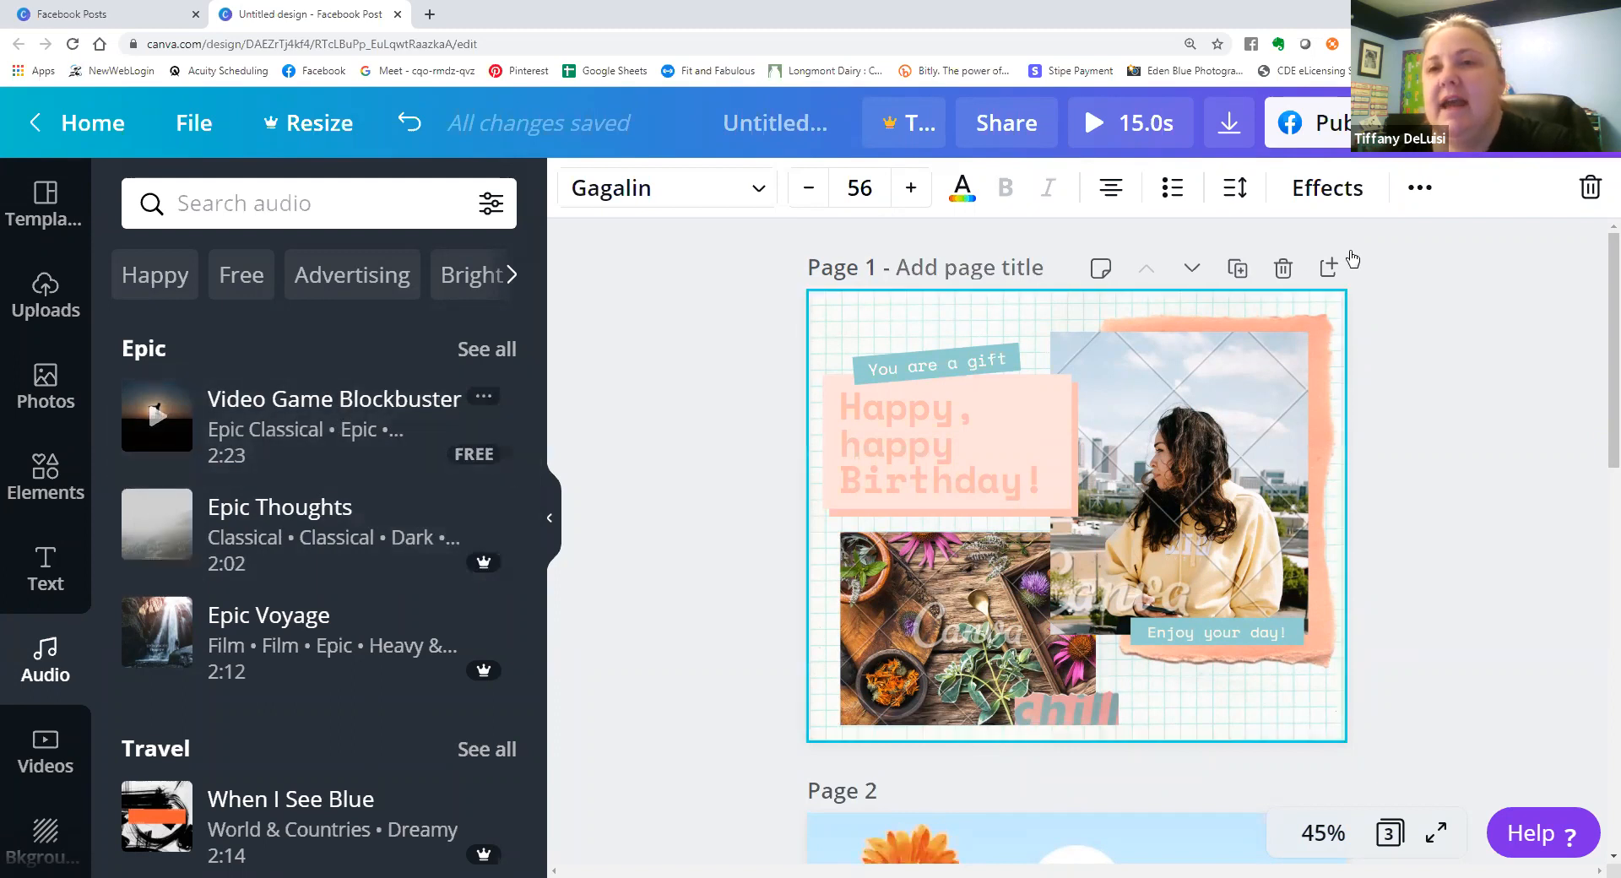
{"action": "left_click", "coordinate": [1229, 124]}
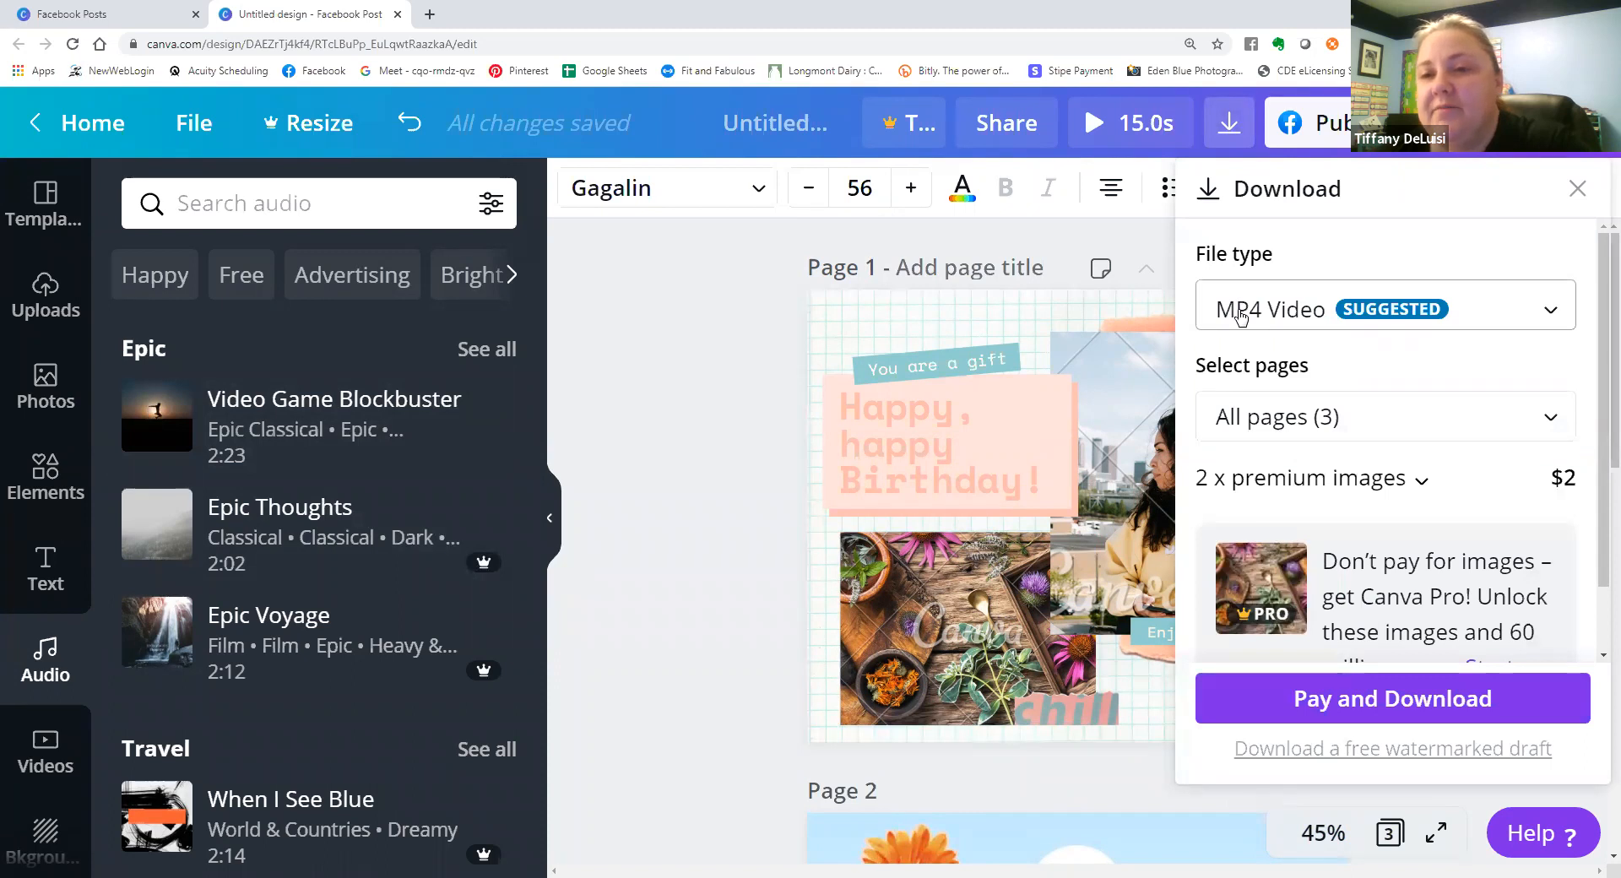
{"action": "left_click", "coordinate": [686, 485]}
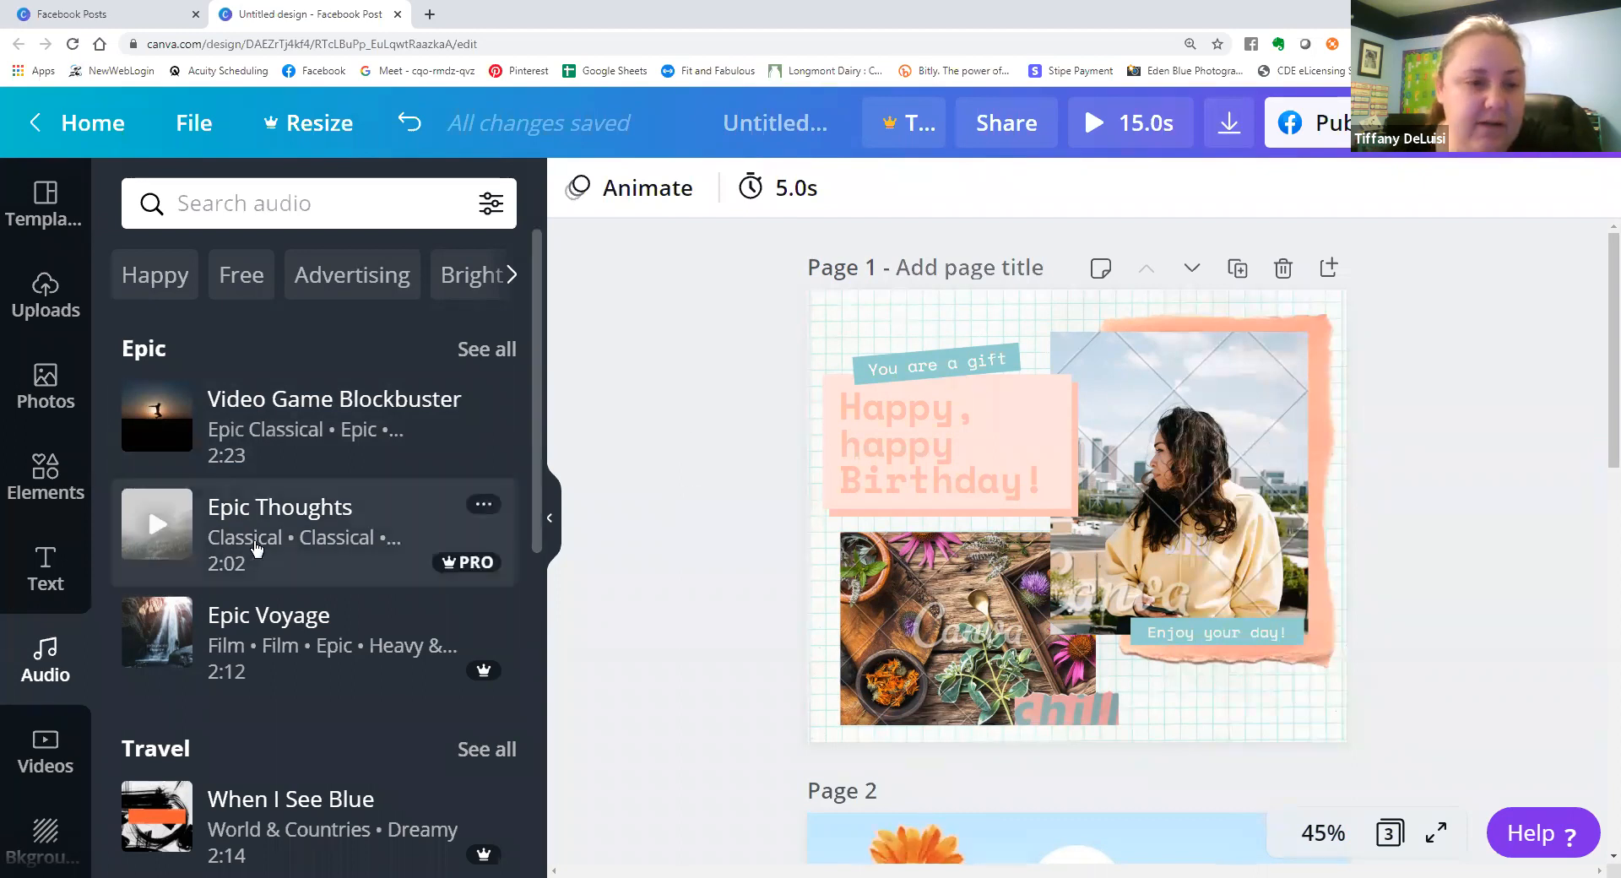
Add a fourth page and fill it with the 29.0s orange hexagon lights video from the Backgrounds videos.
{"action": "left_click", "coordinate": [60, 751]}
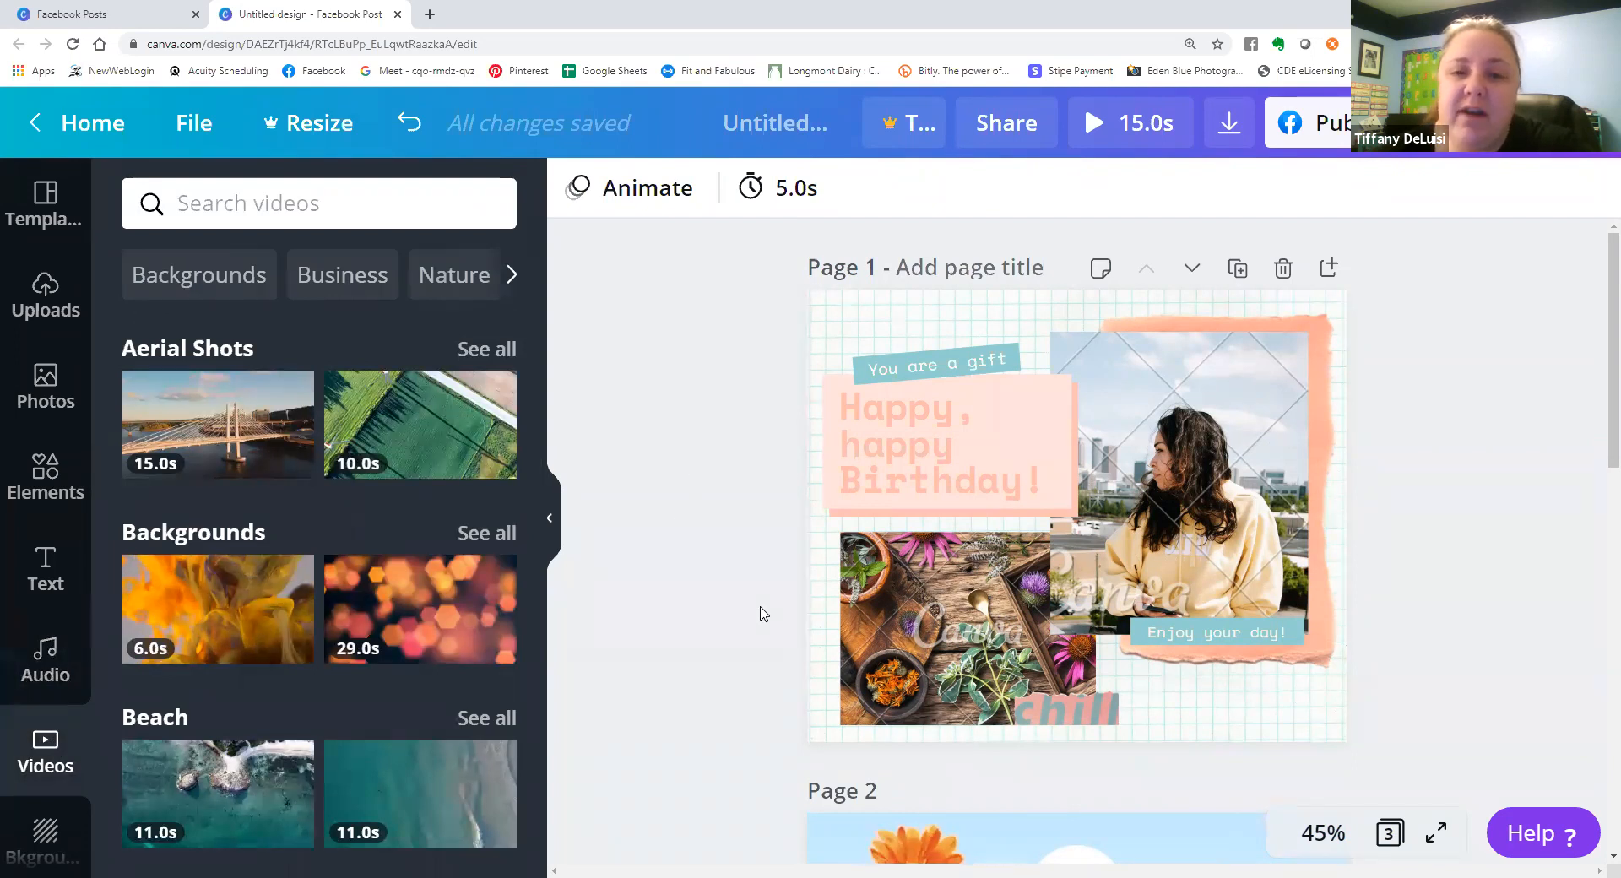
{"action": "scroll", "coordinate": [760, 613], "scroll_direction": "down", "scroll_amount": 10}
{"action": "scroll", "coordinate": [862, 718], "scroll_direction": "down", "scroll_amount": 2}
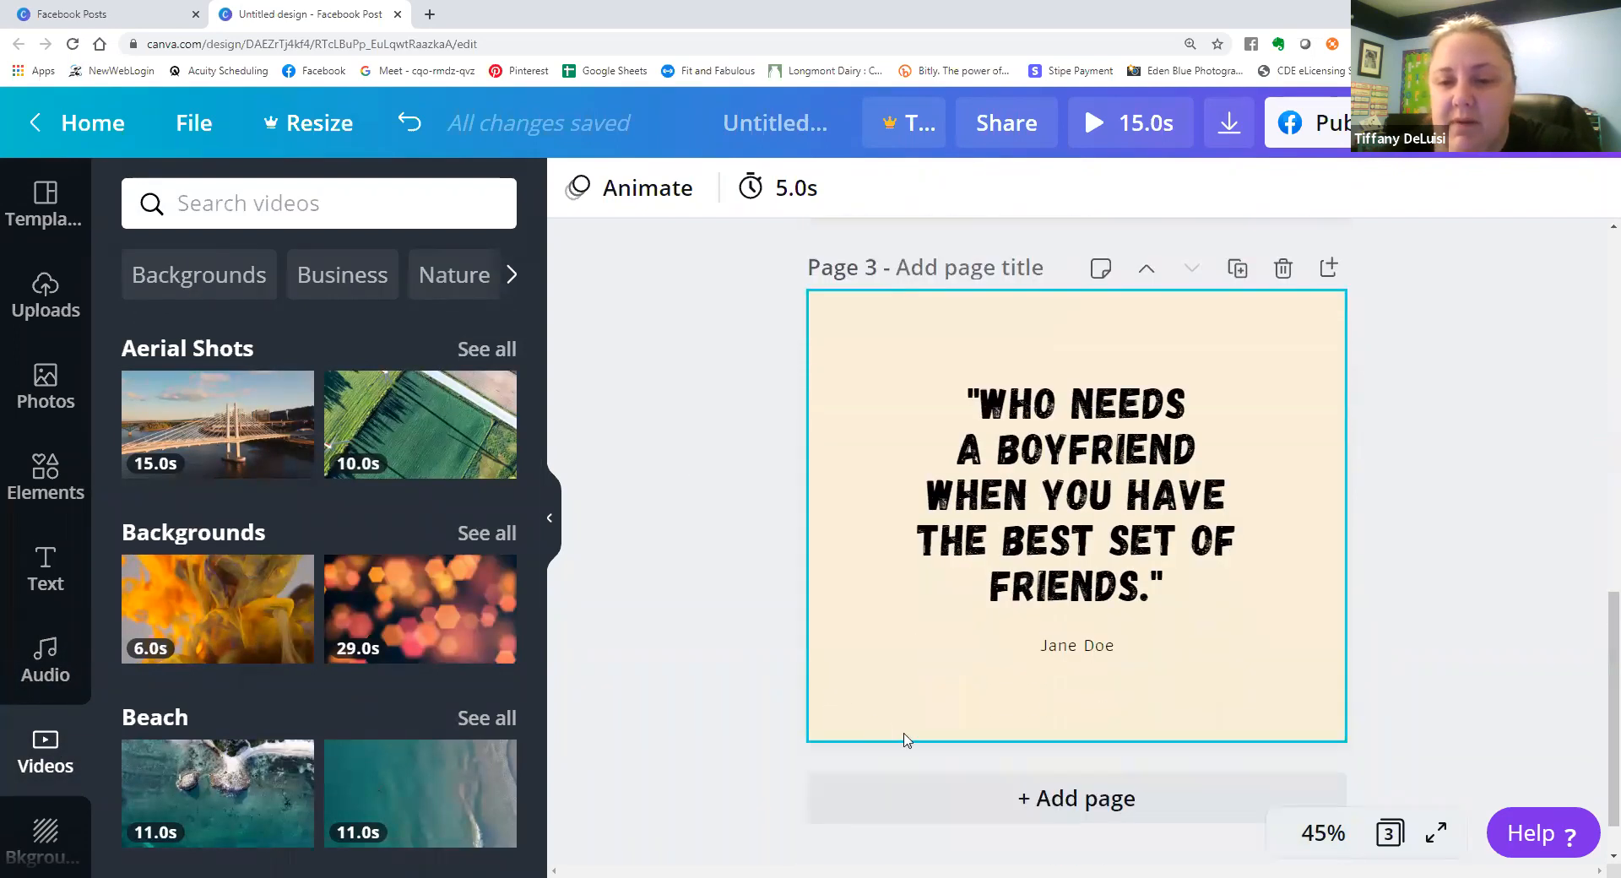
{"action": "left_click", "coordinate": [1006, 797]}
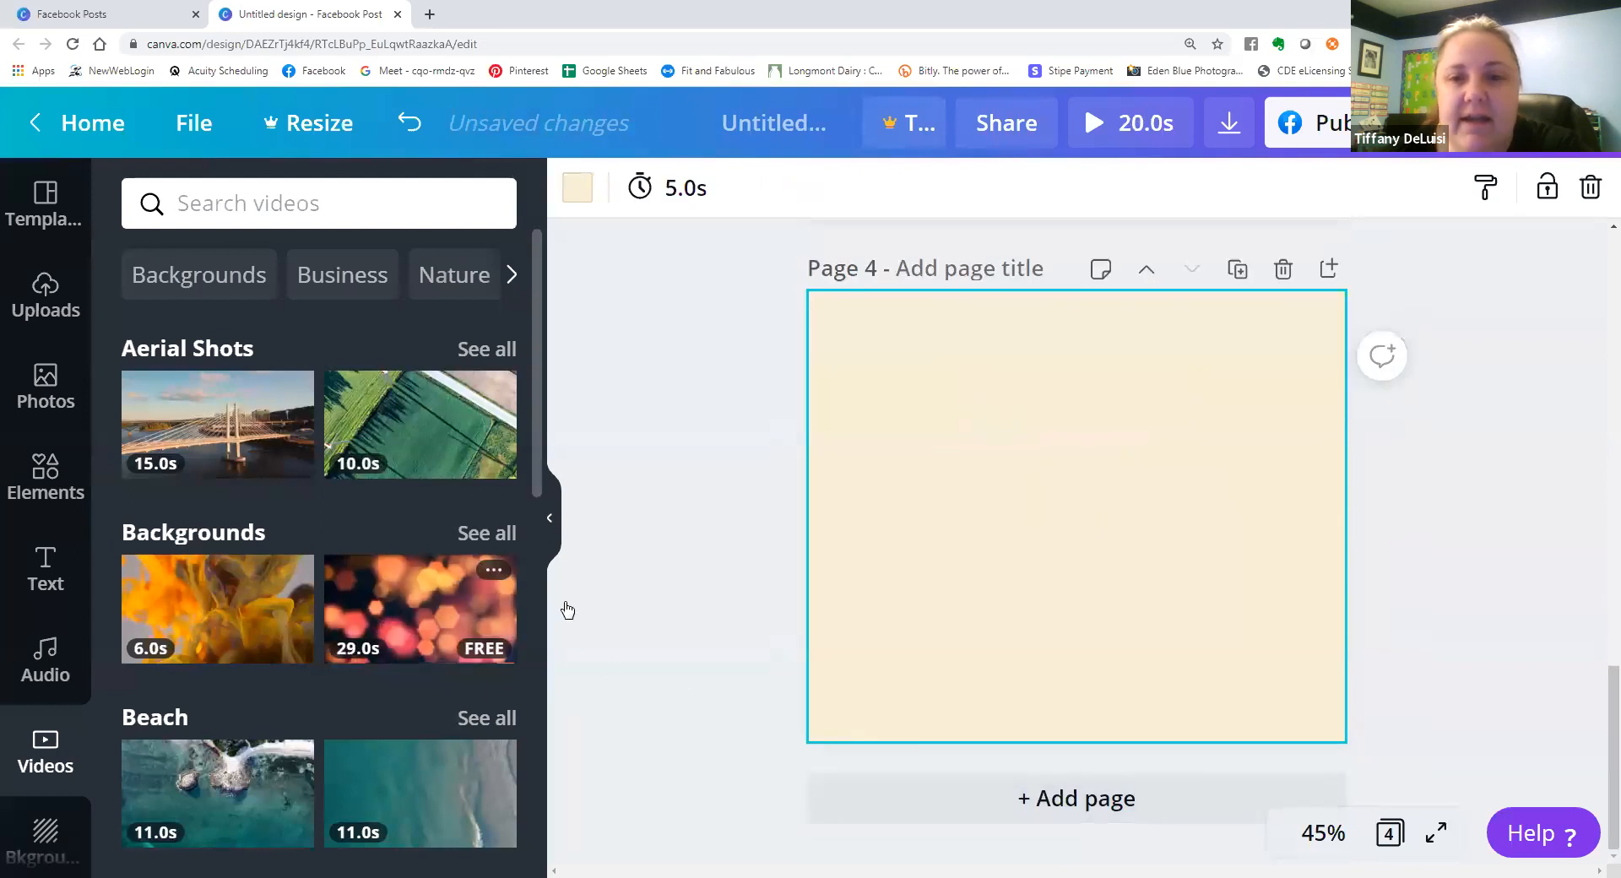
{"action": "left_click_drag", "start_coordinate": [692, 632], "coordinate": [869, 724]}
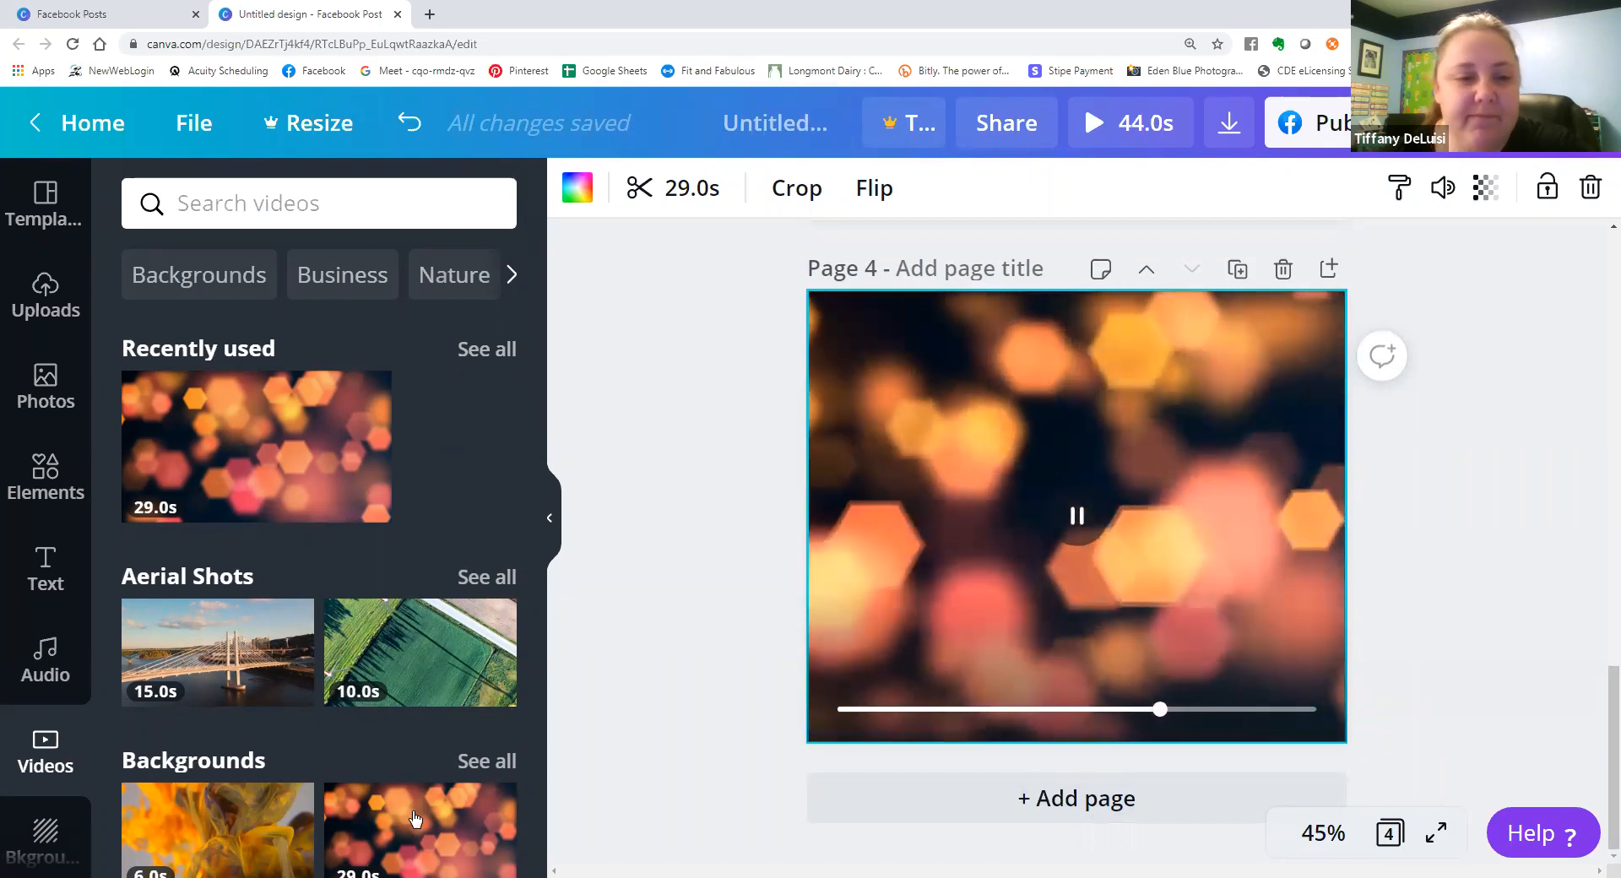
Check the download file type and page options with the video page included.
{"action": "scroll", "coordinate": [25, 812], "scroll_direction": "down", "scroll_amount": 3}
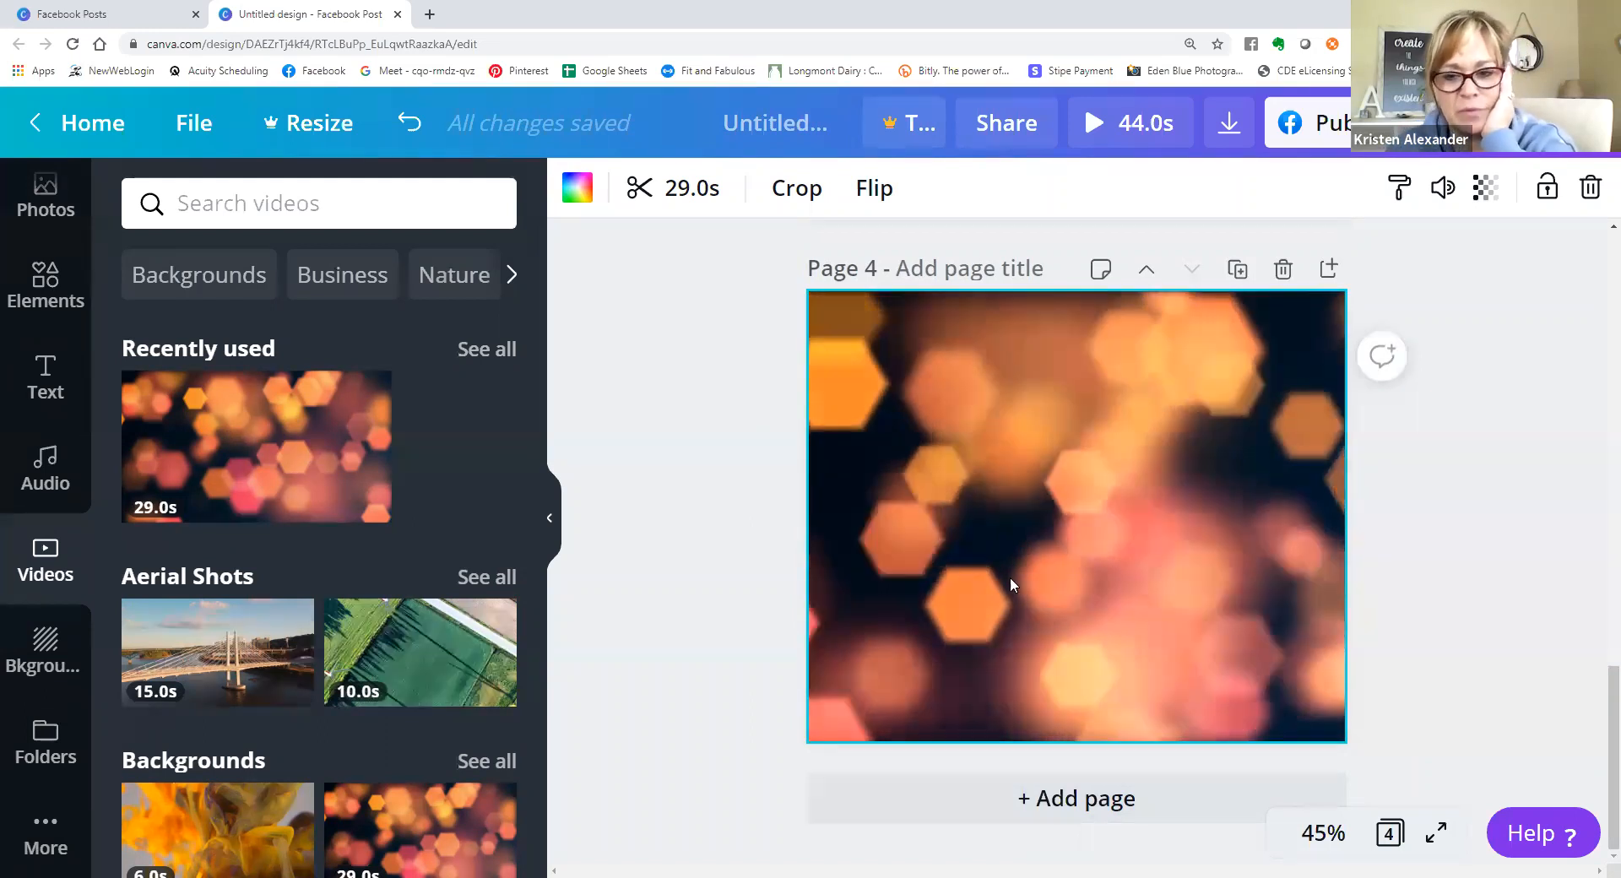
{"action": "left_click", "coordinate": [1230, 123]}
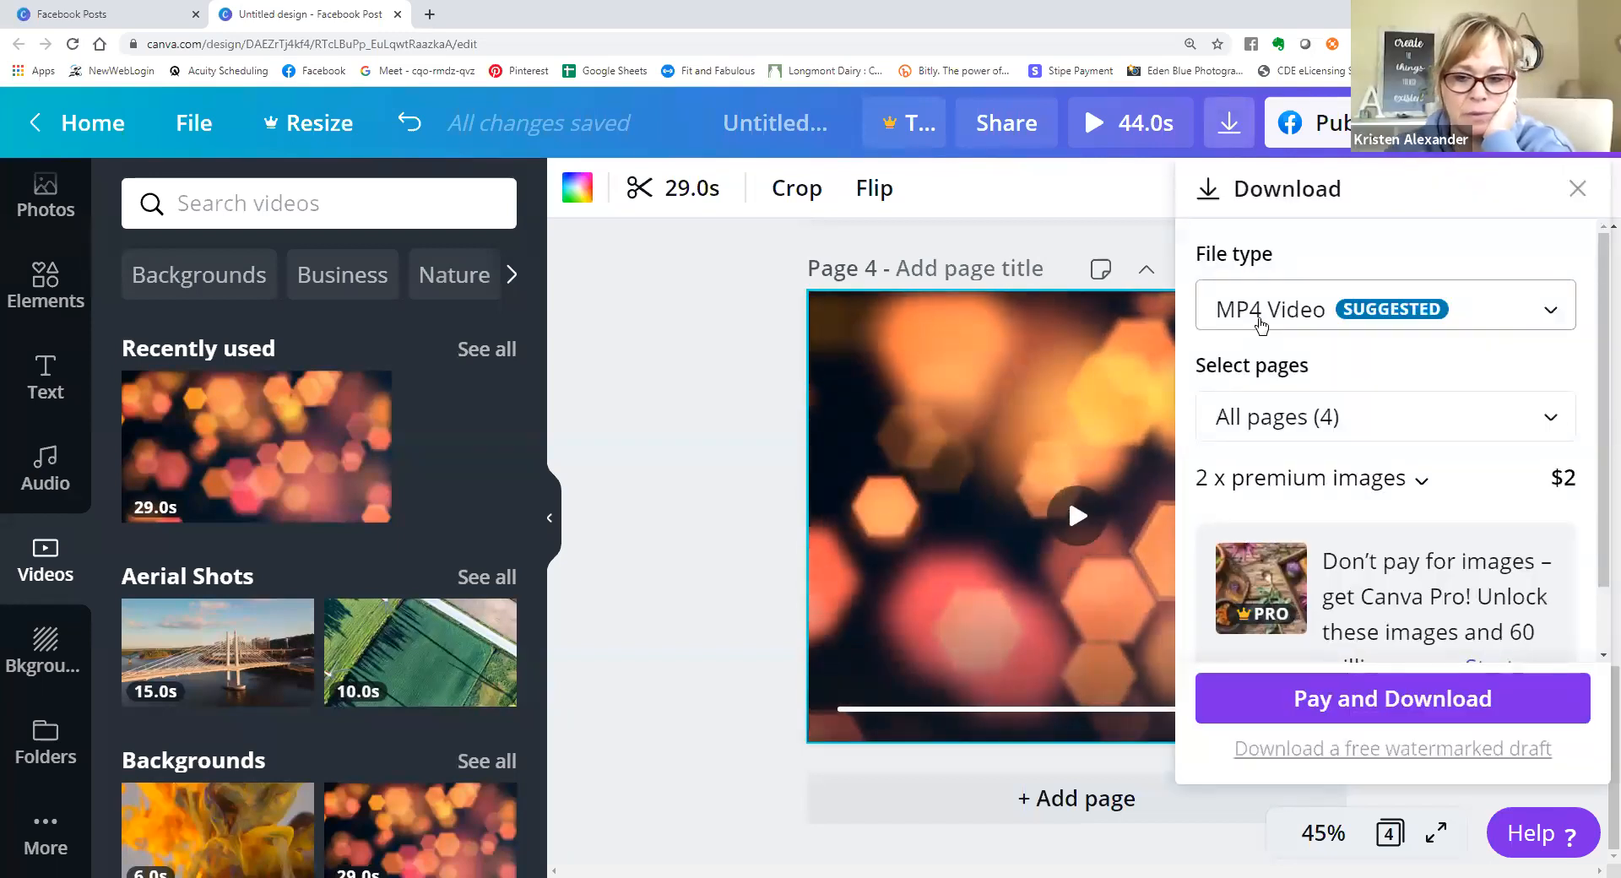
{"action": "left_click", "coordinate": [697, 519]}
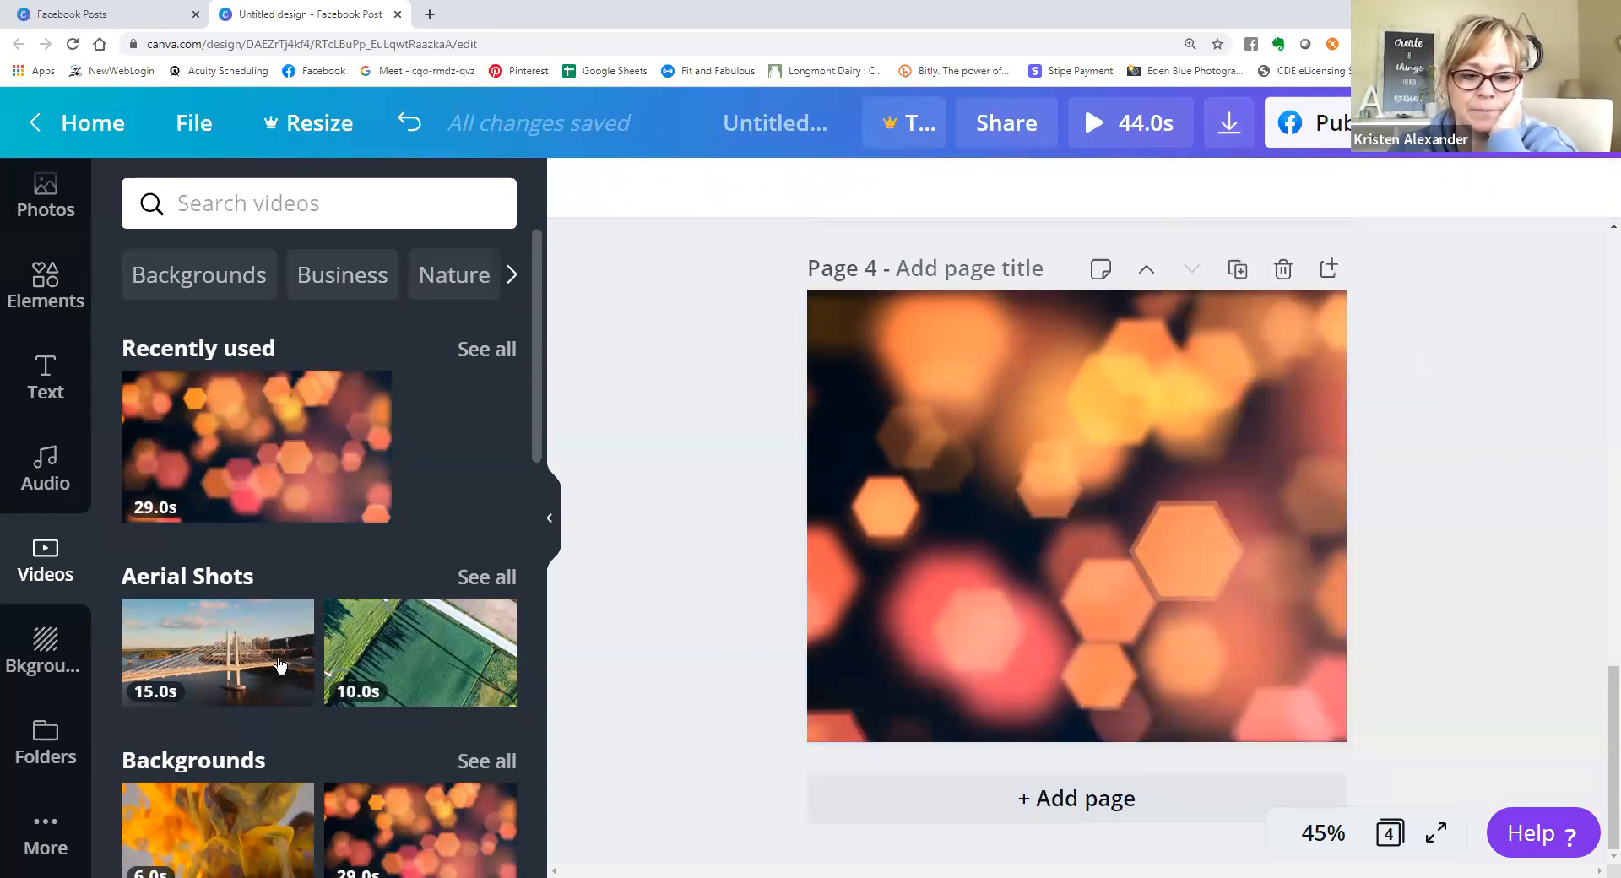
Try the cloudy sky, solid light teal and dark teal gradient backgrounds on page 4.
{"action": "left_click", "coordinate": [42, 663]}
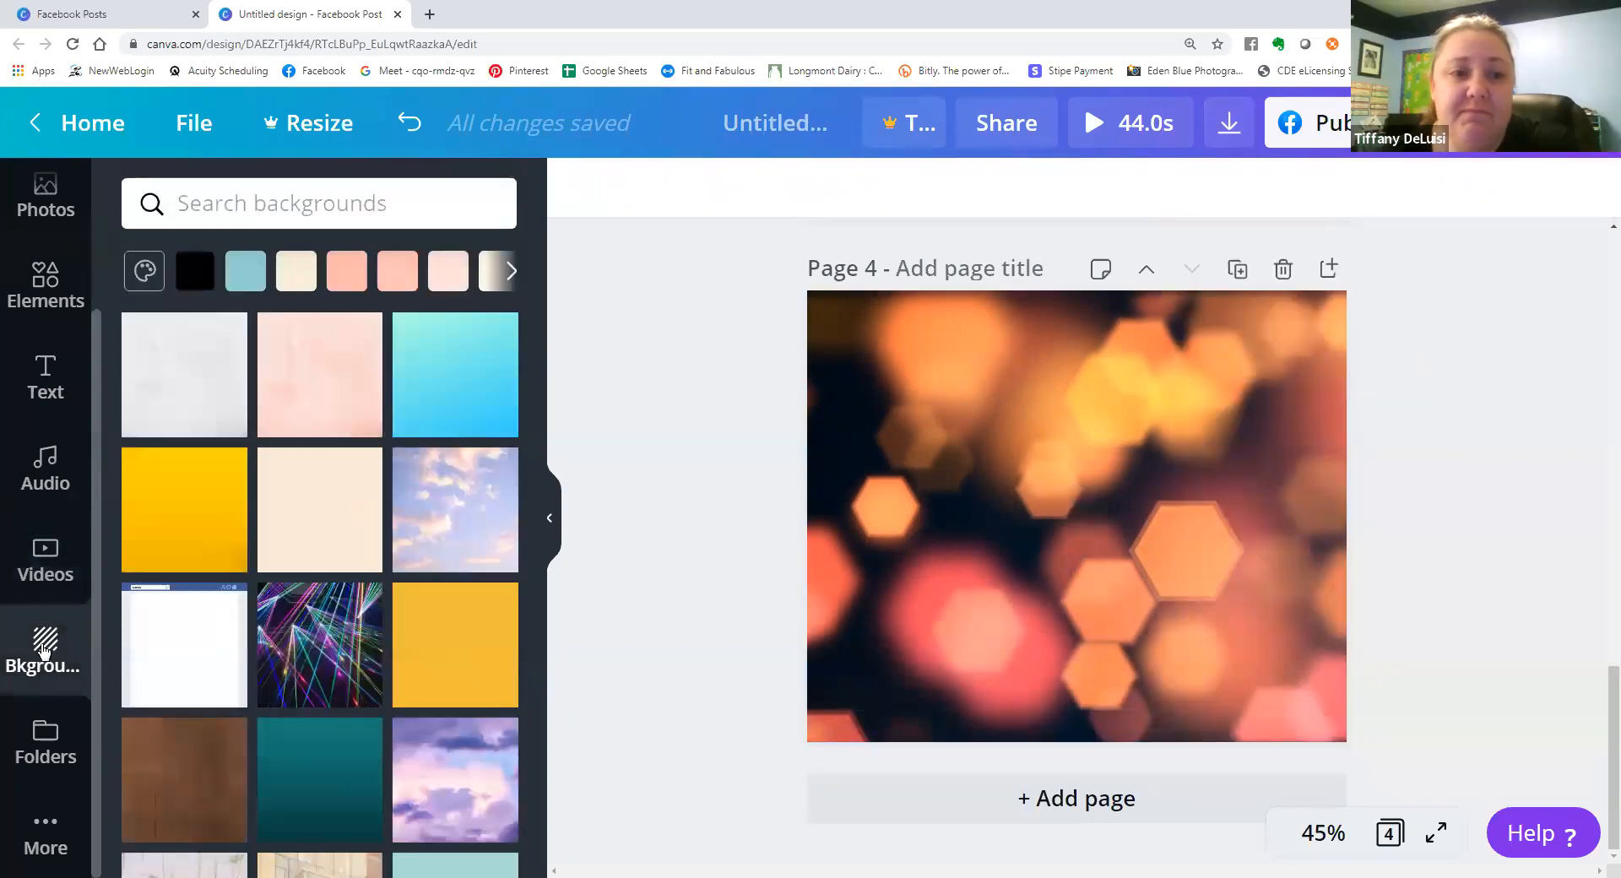
{"action": "left_click", "coordinate": [454, 515]}
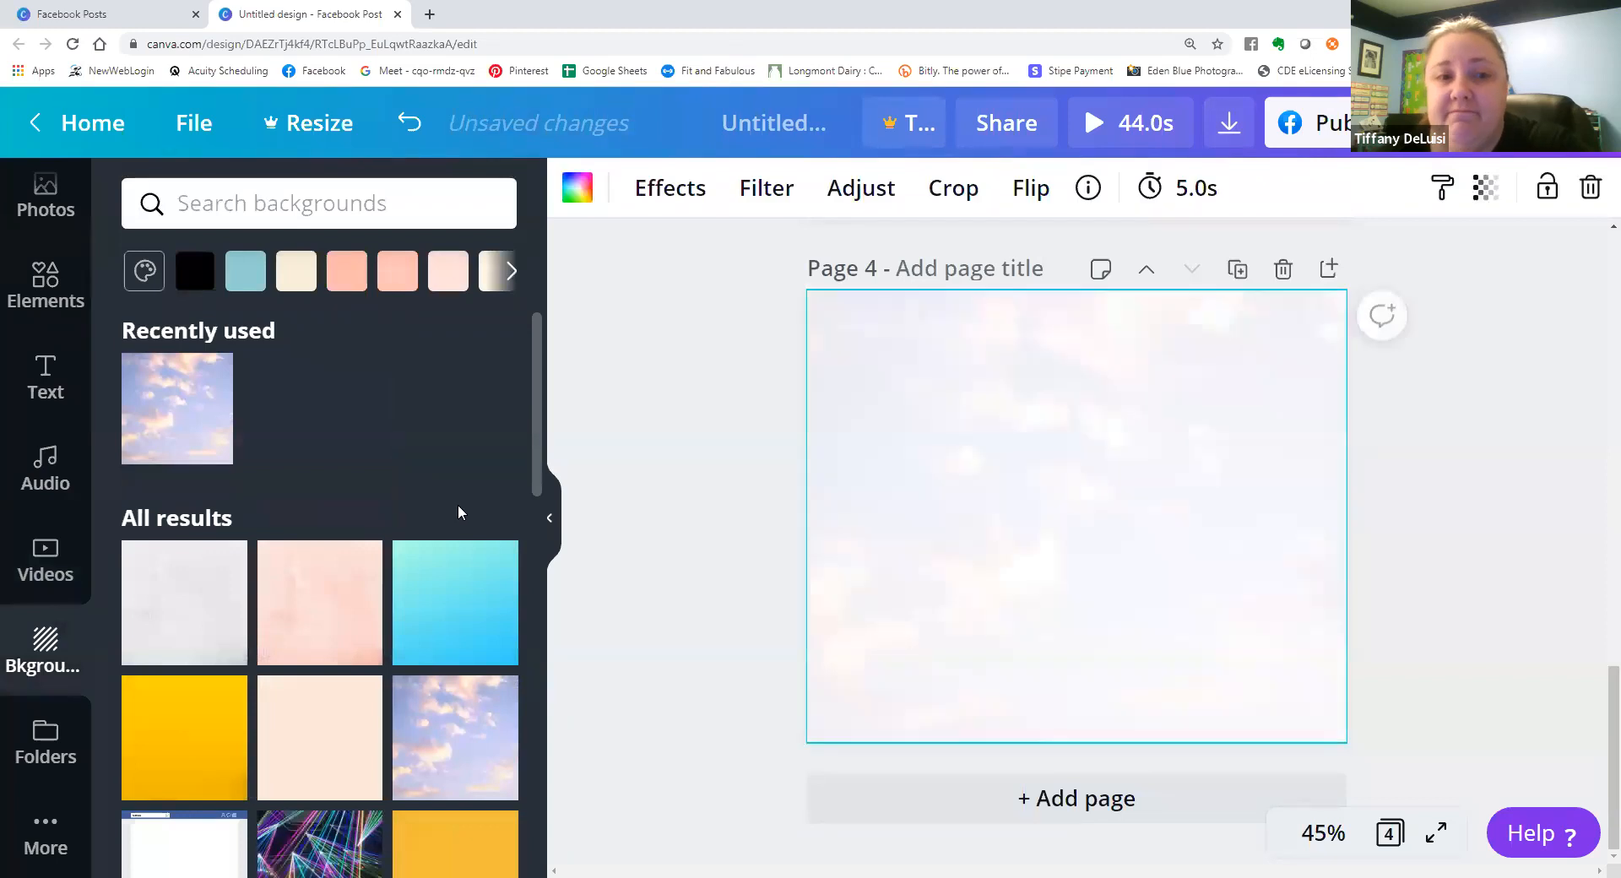
{"action": "left_click", "coordinate": [245, 280]}
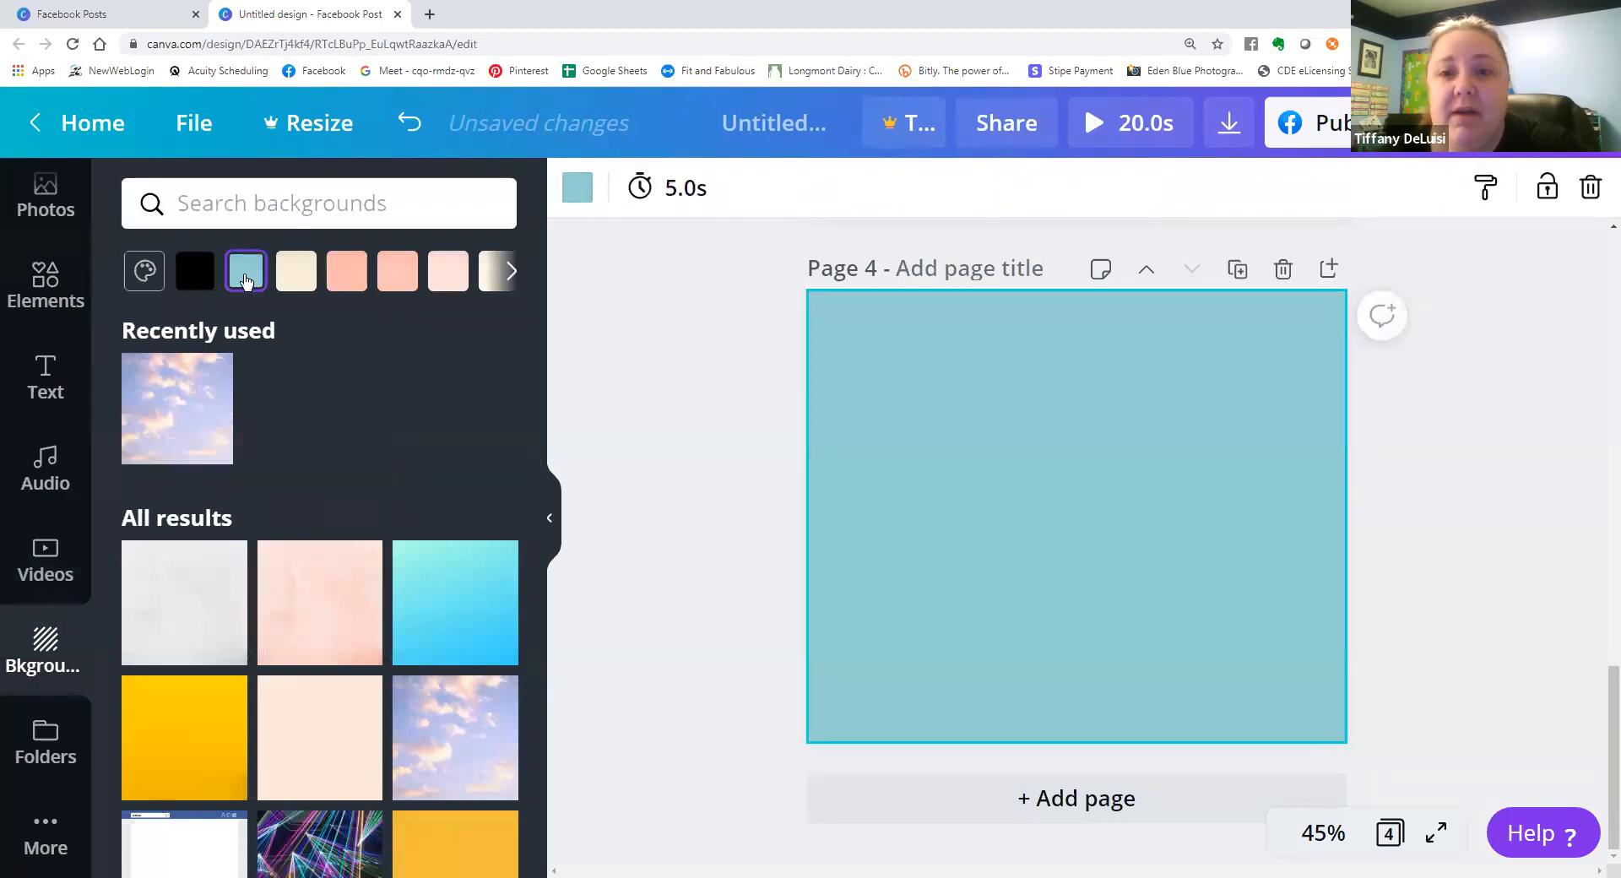
{"action": "left_click", "coordinate": [463, 749]}
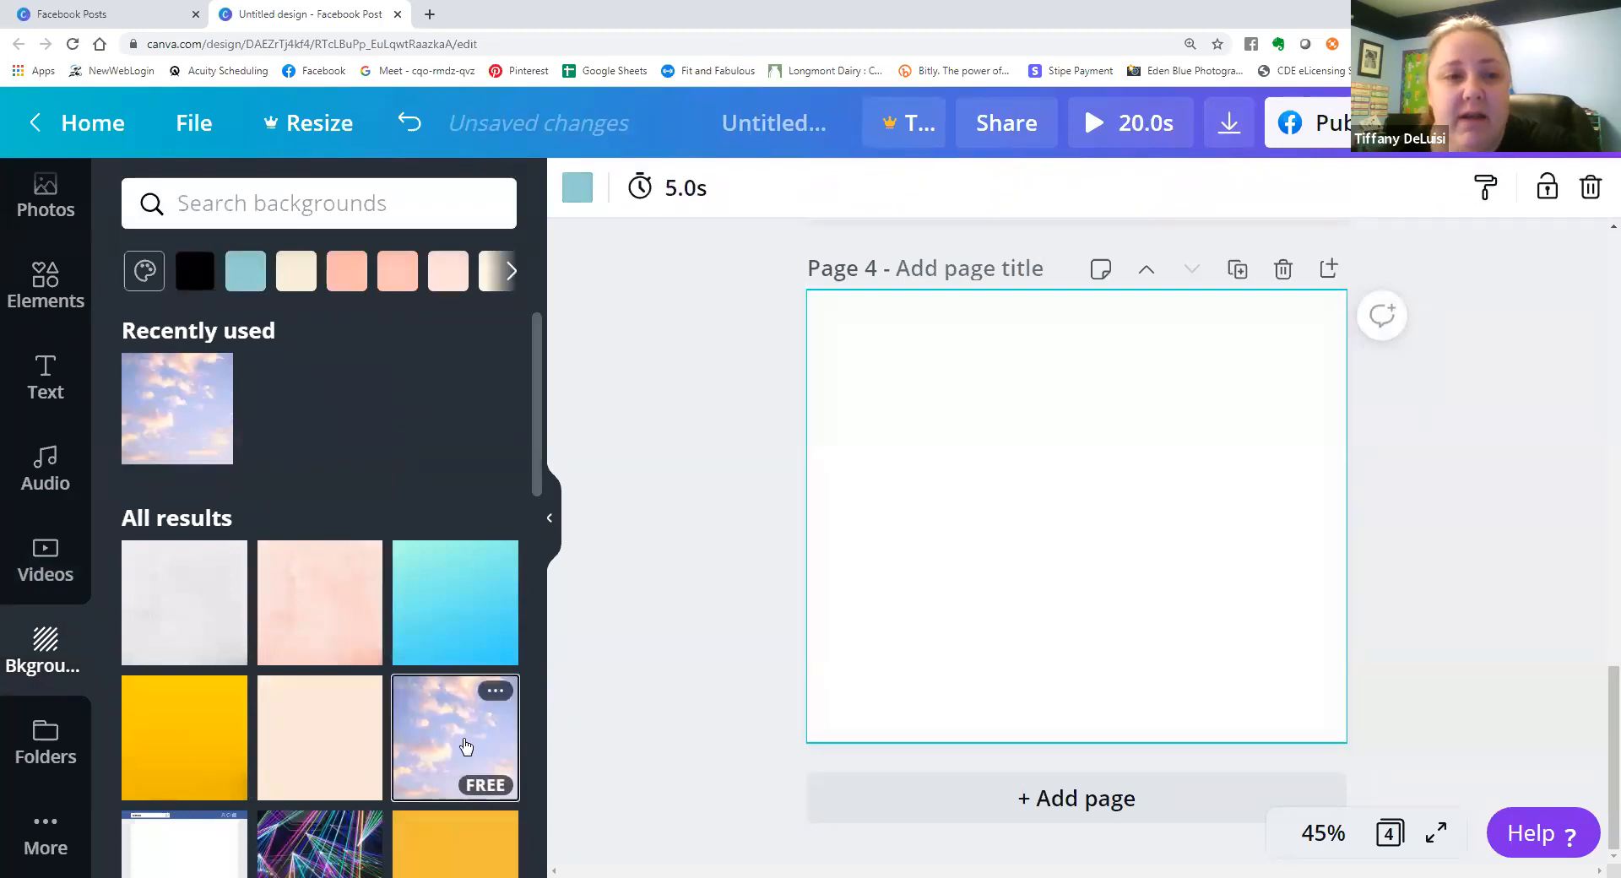
{"action": "scroll", "coordinate": [290, 574], "scroll_direction": "down", "scroll_amount": 6}
{"action": "left_click", "coordinate": [306, 542]}
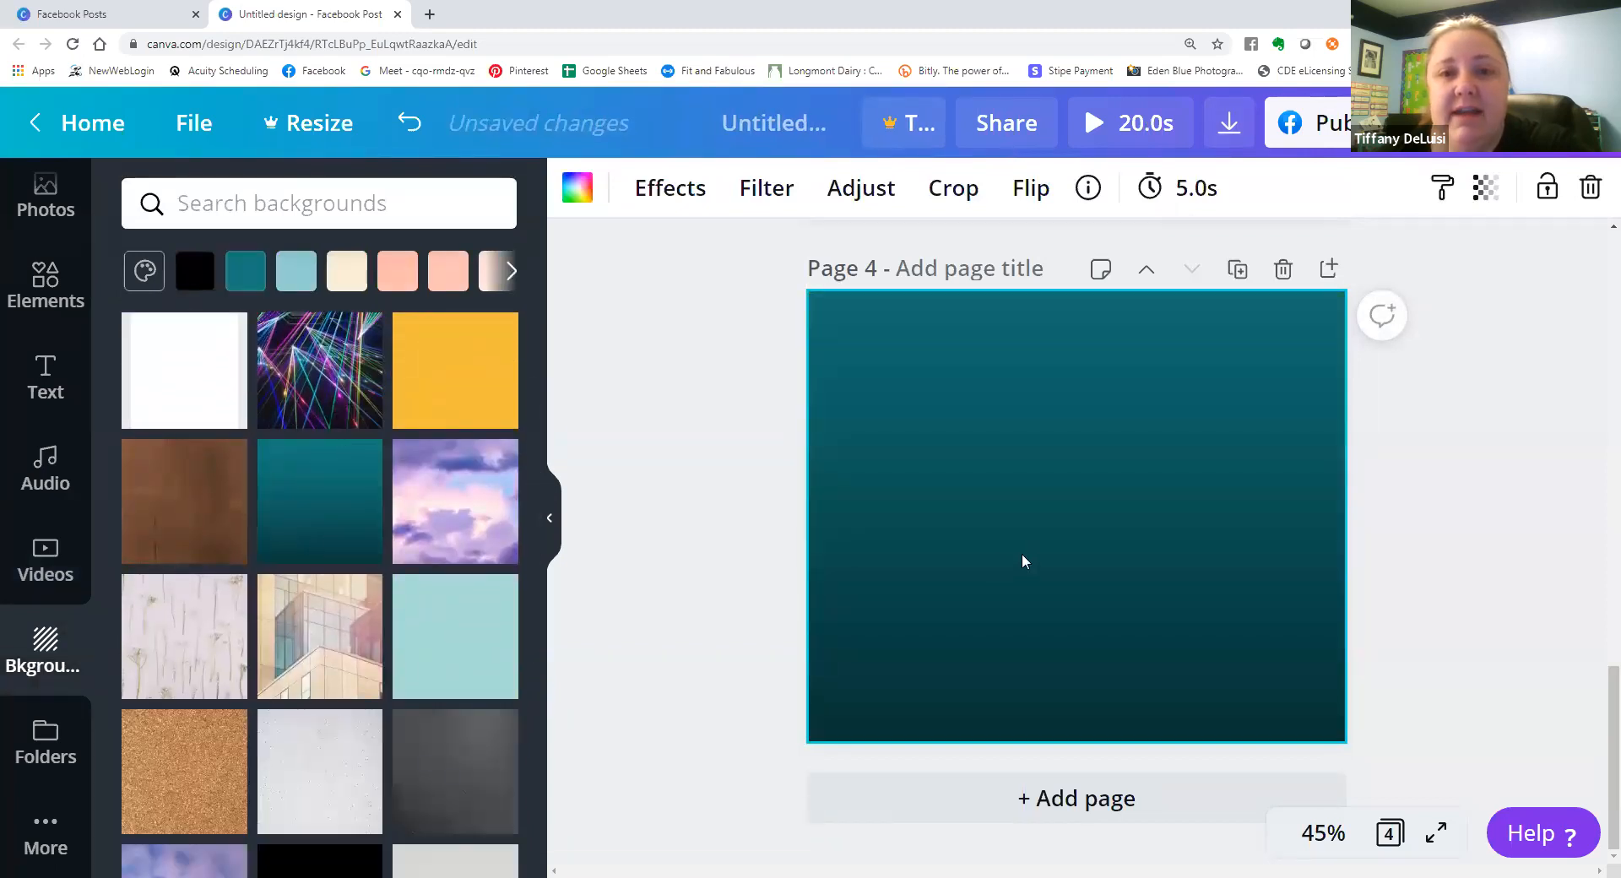
Change the page 4 background to the light peach document color.
{"action": "left_click", "coordinate": [577, 187]}
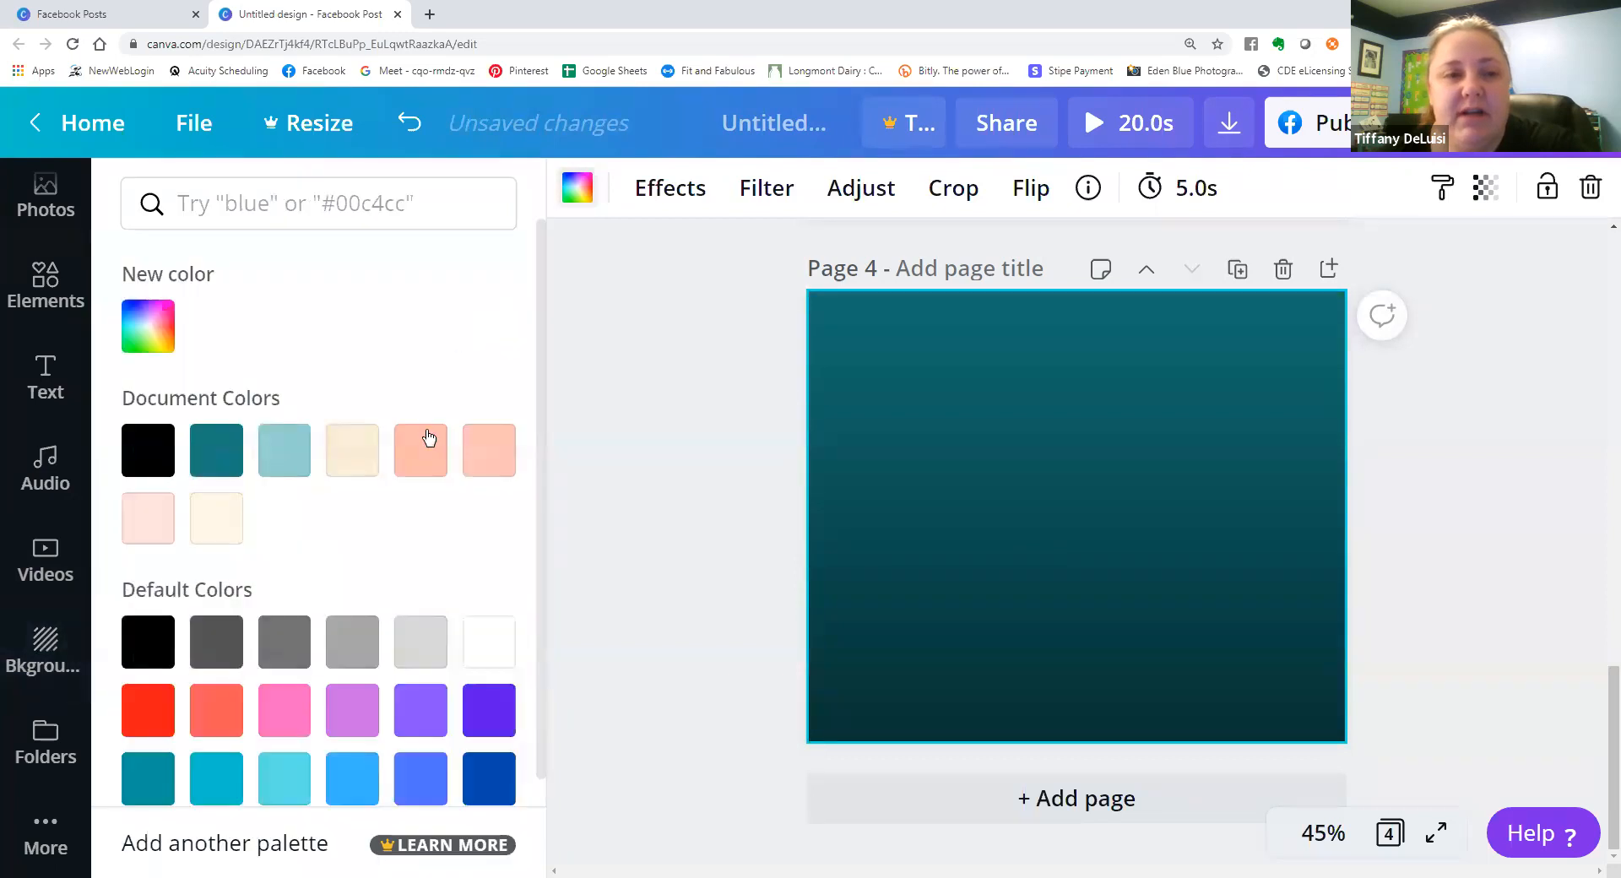
{"action": "left_click", "coordinate": [487, 456]}
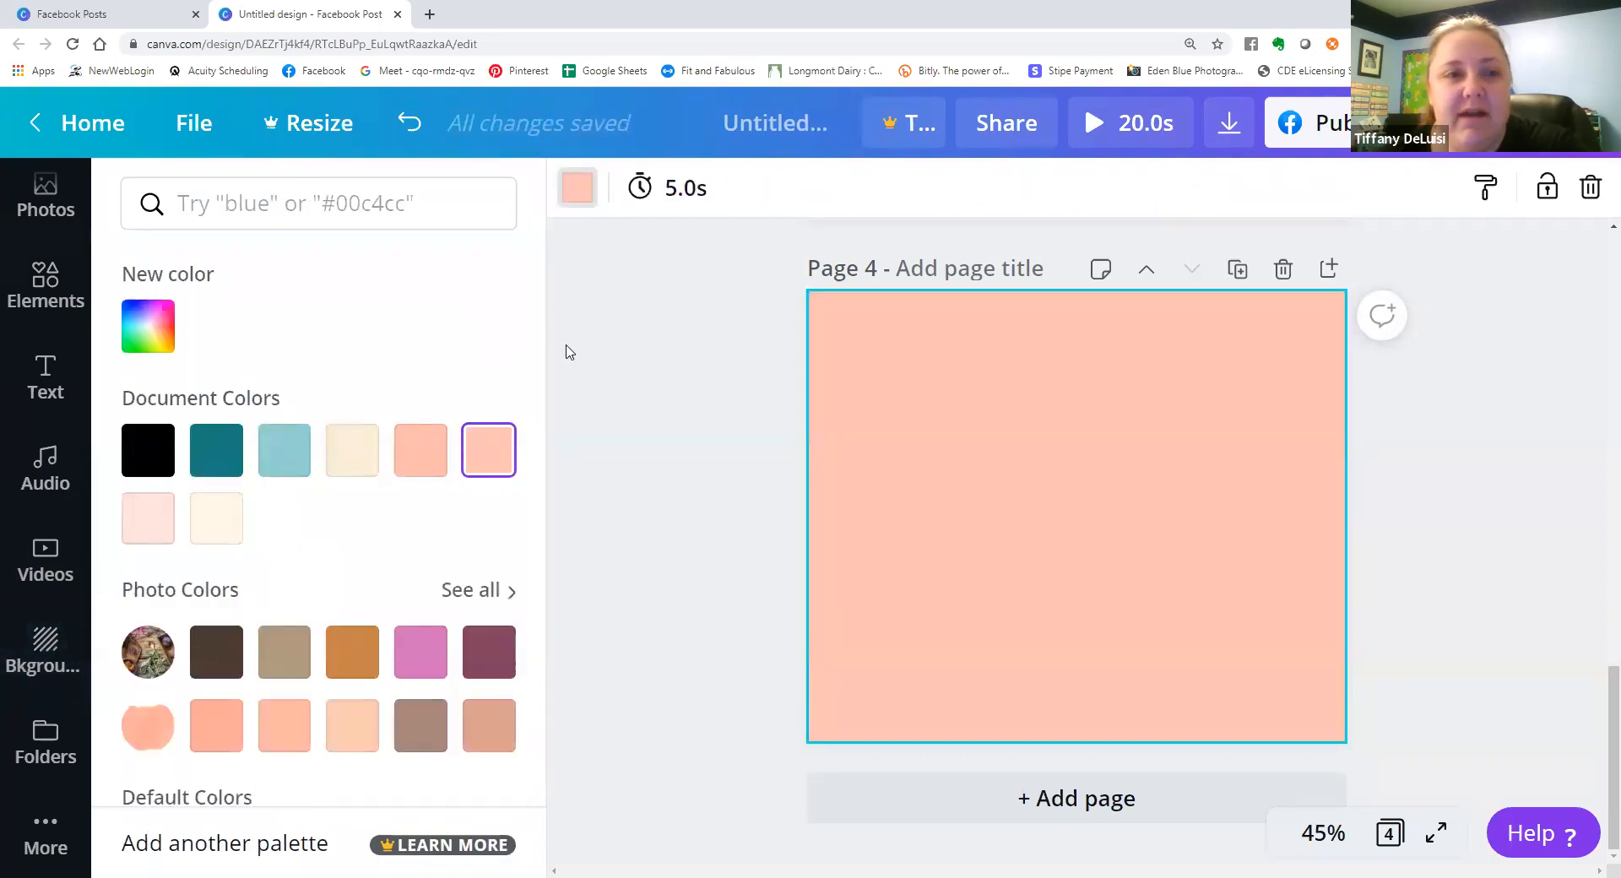
{"action": "left_click", "coordinate": [553, 397]}
Look through more background images and apply the dark blue gradient background to page 4.
{"action": "scroll", "coordinate": [329, 583], "scroll_direction": "down", "scroll_amount": 2}
{"action": "scroll", "coordinate": [325, 549], "scroll_direction": "down", "scroll_amount": 8}
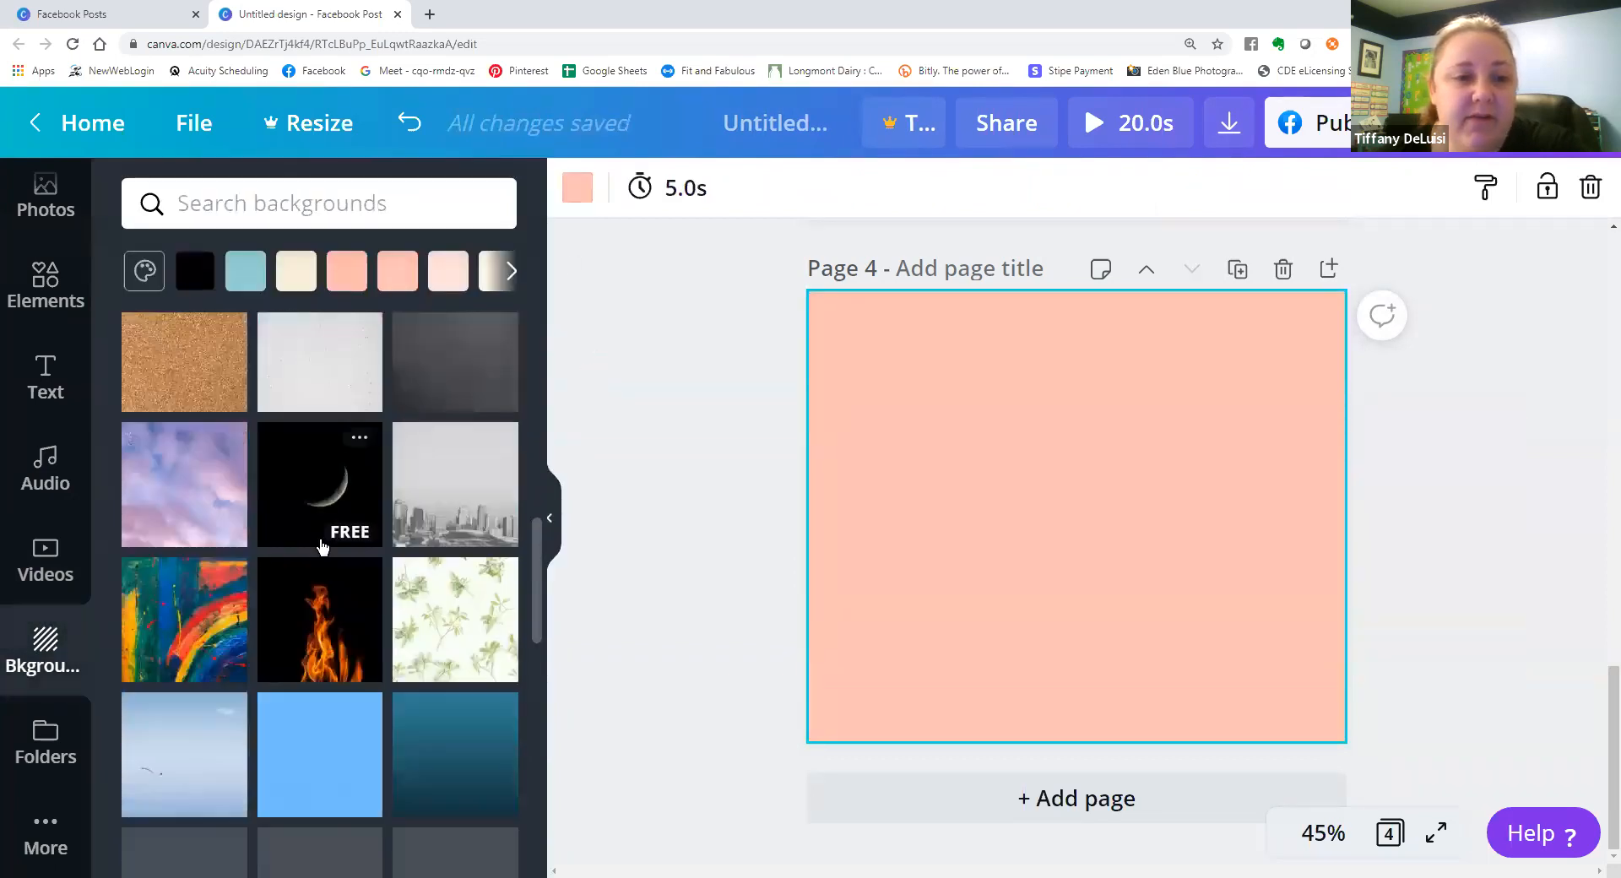
{"action": "scroll", "coordinate": [322, 547], "scroll_direction": "down", "scroll_amount": 3}
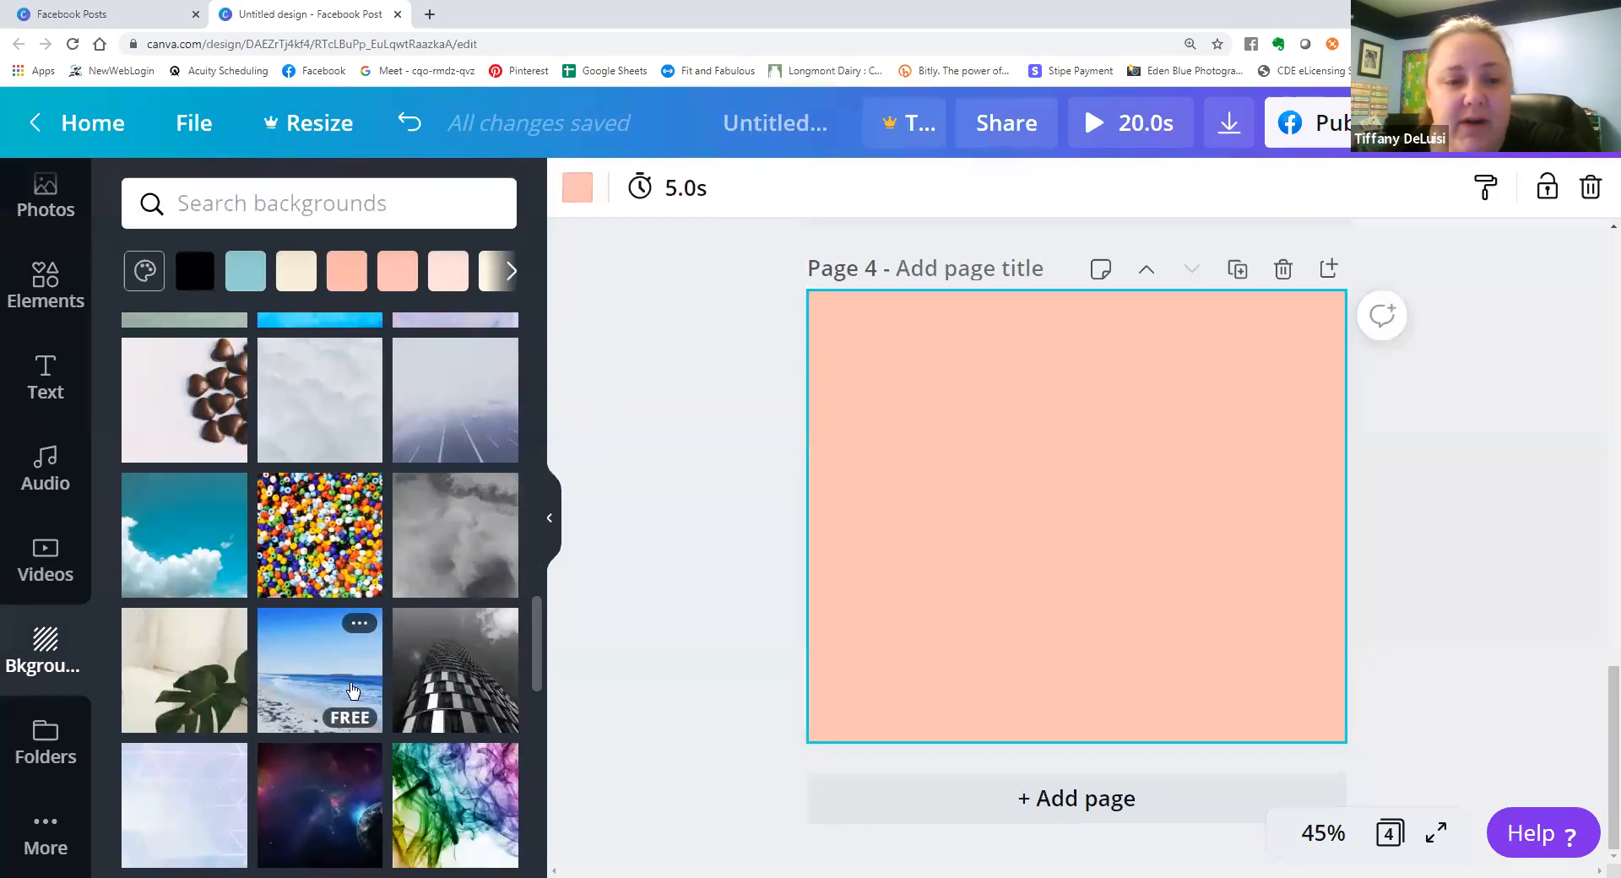
{"action": "scroll", "coordinate": [353, 690], "scroll_direction": "down", "scroll_amount": 5}
{"action": "left_click", "coordinate": [463, 655]}
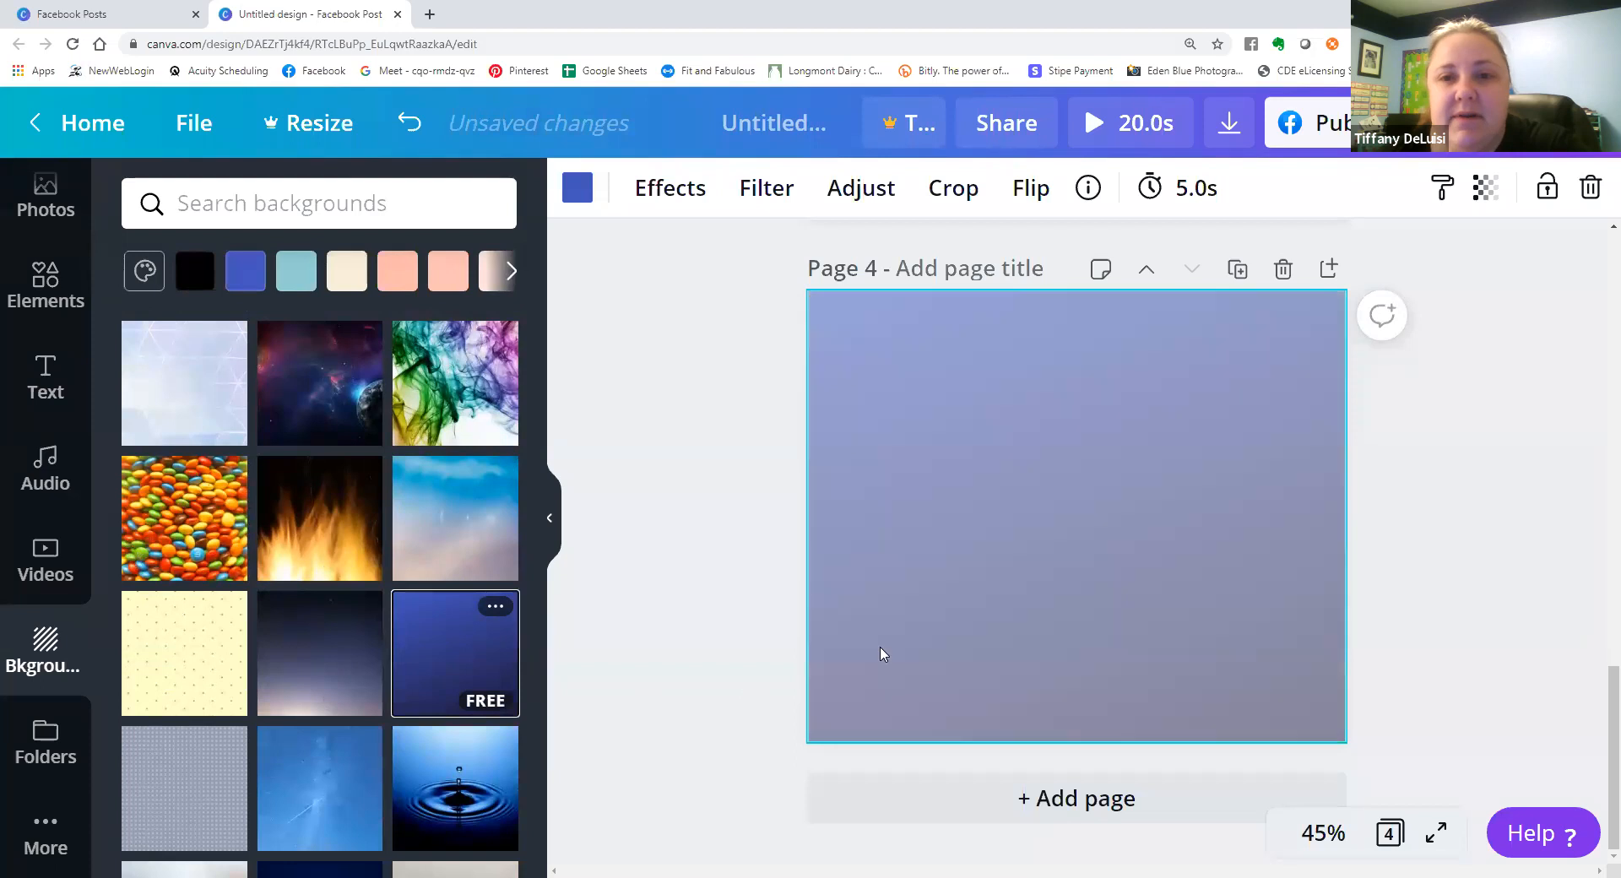
Recolor the page 4 gradient background, trying pink, purple and several default blues, and settle on dark teal.
{"action": "left_click", "coordinate": [577, 188]}
{"action": "left_click", "coordinate": [284, 709]}
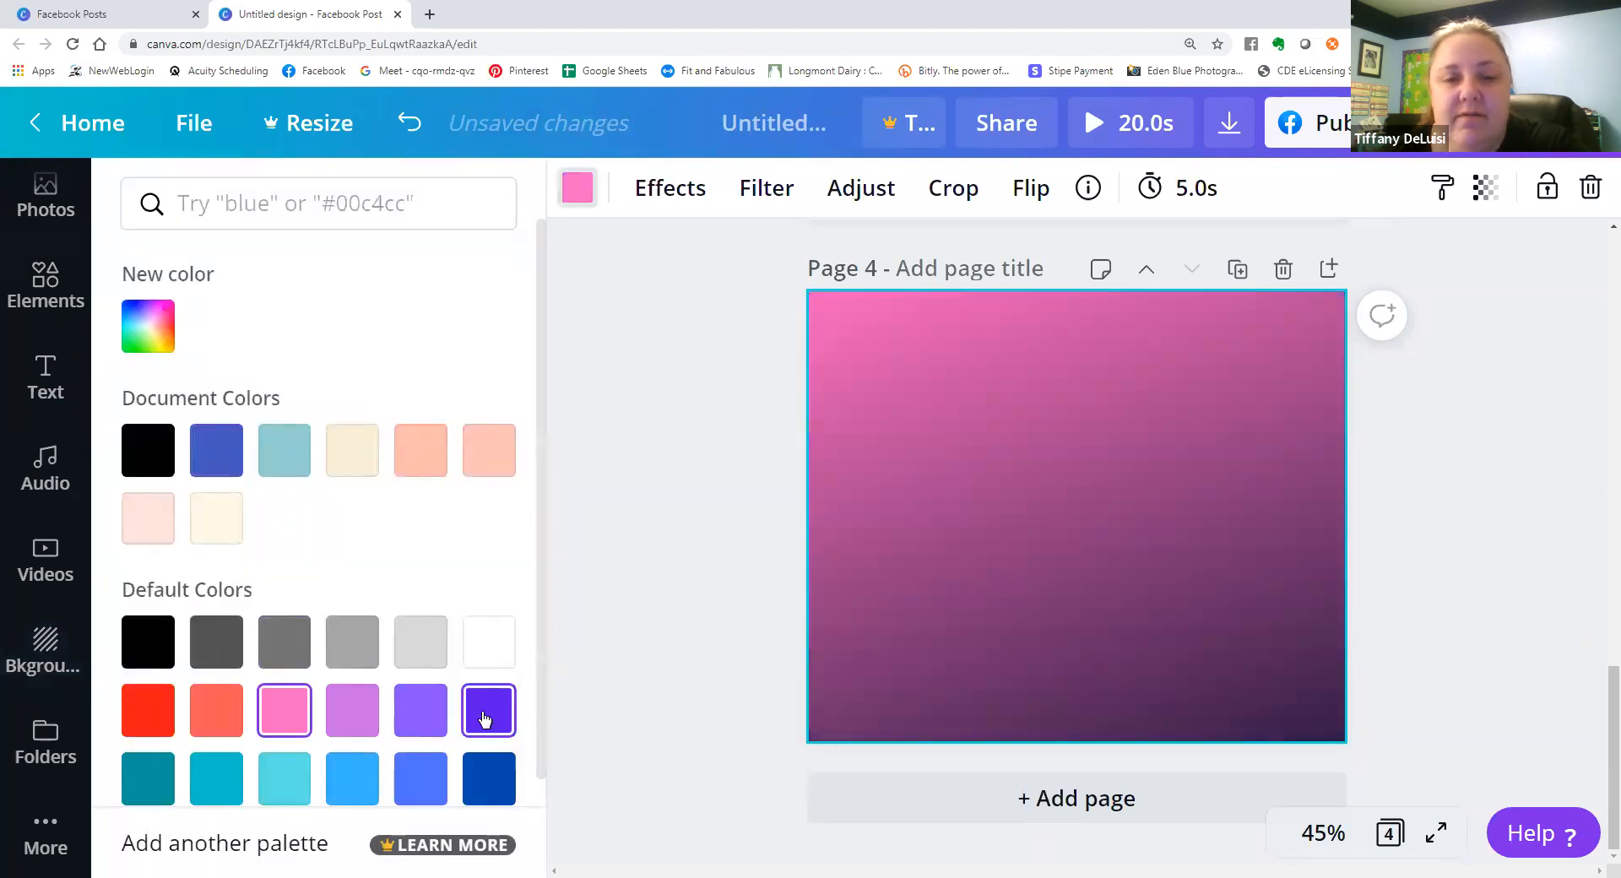
{"action": "left_click", "coordinate": [486, 719]}
{"action": "left_click", "coordinate": [489, 779]}
{"action": "left_click", "coordinate": [421, 778]}
{"action": "left_click", "coordinate": [337, 787]}
{"action": "left_click", "coordinate": [287, 782]}
{"action": "left_click", "coordinate": [167, 782]}
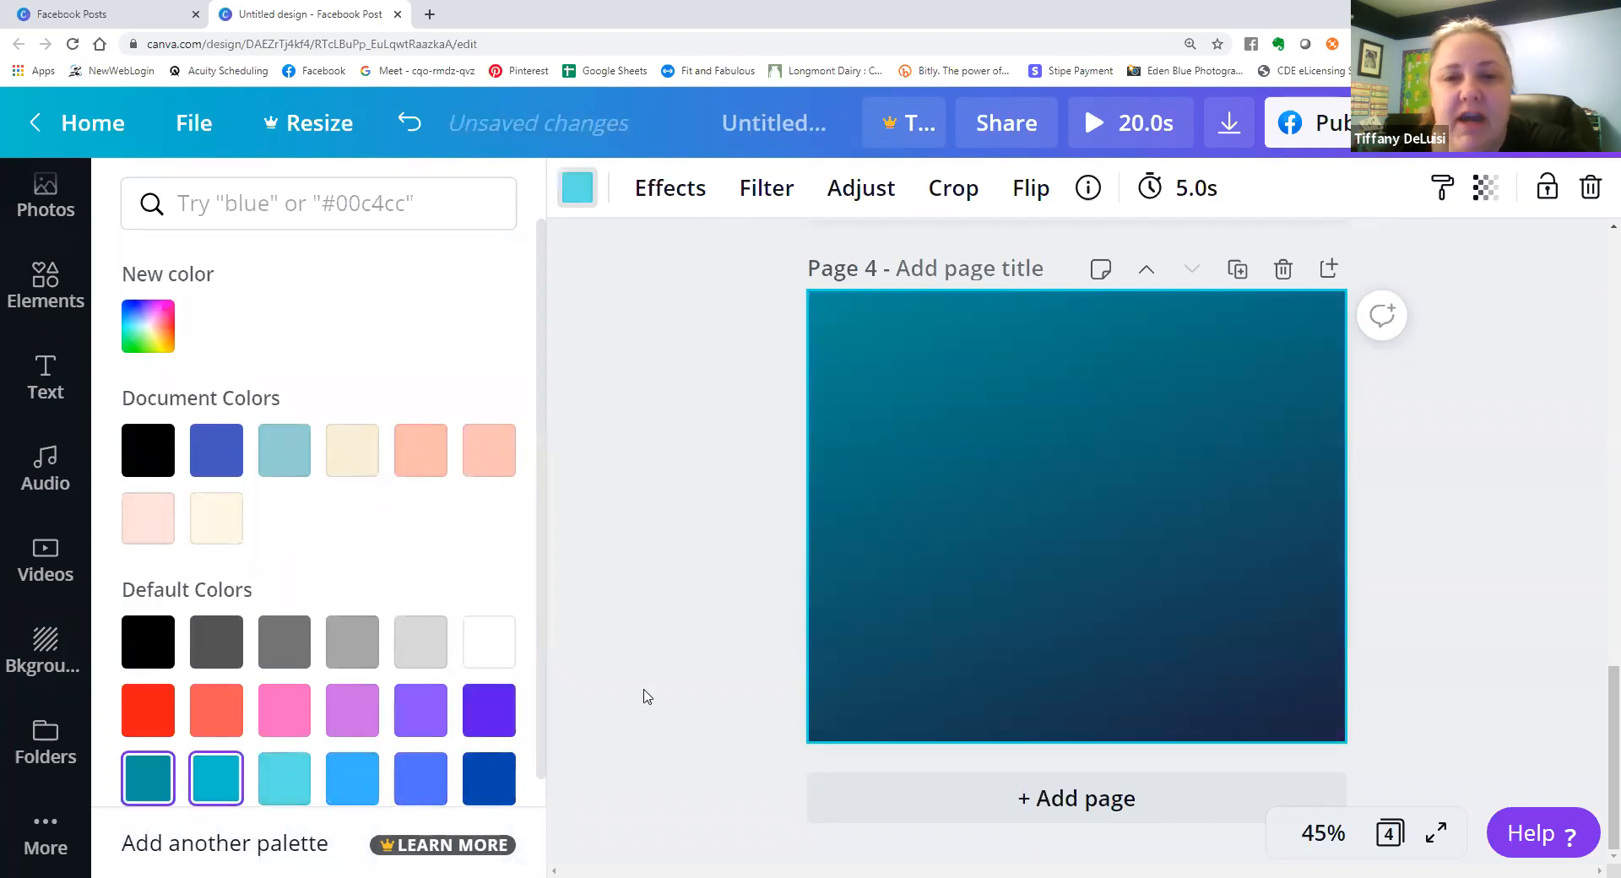
Look through more background images and try the pink and purple cloudy sky and the blue sea with rocky coast on page 4.
{"action": "left_click", "coordinate": [681, 590]}
{"action": "scroll", "coordinate": [306, 505], "scroll_direction": "down", "scroll_amount": 5}
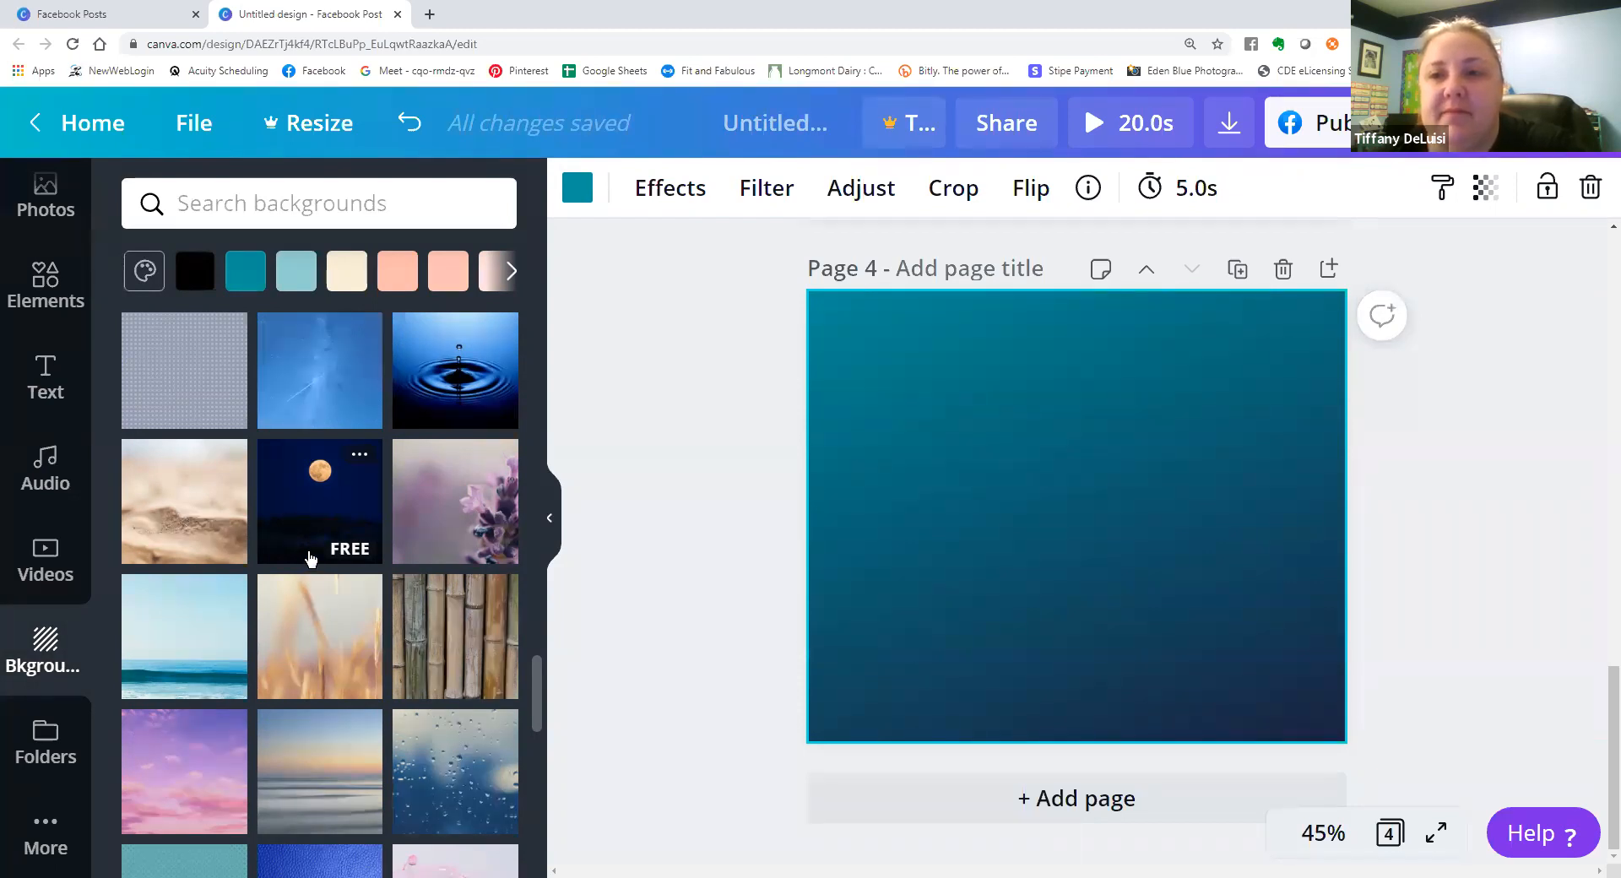
{"action": "scroll", "coordinate": [301, 563], "scroll_direction": "down", "scroll_amount": 2}
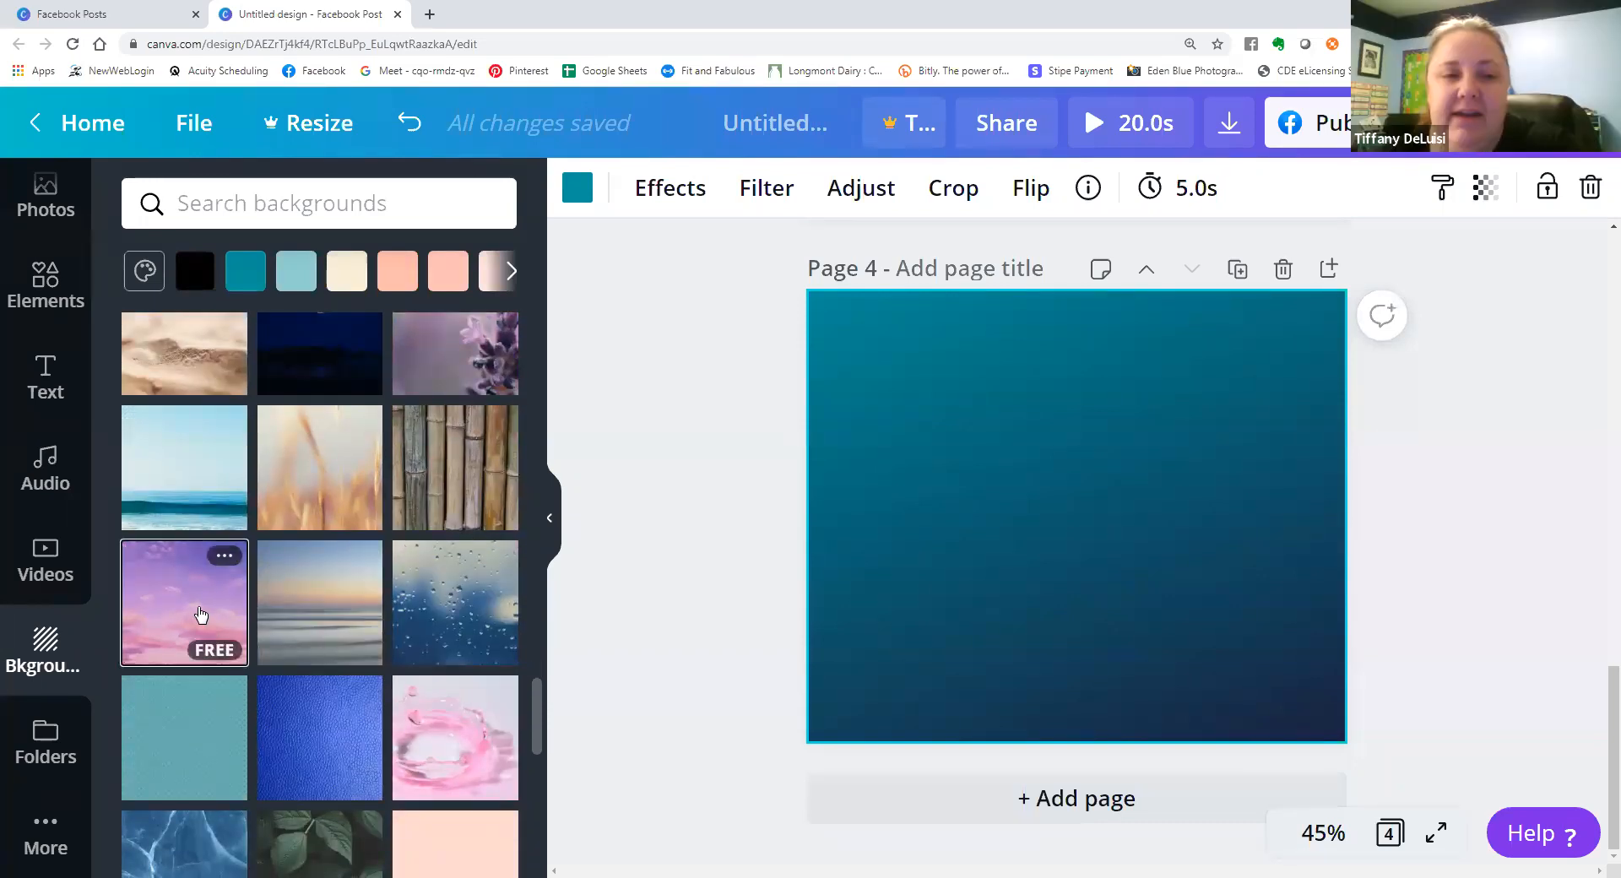
{"action": "left_click", "coordinate": [200, 615]}
{"action": "scroll", "coordinate": [255, 615], "scroll_direction": "down", "scroll_amount": 1}
{"action": "scroll", "coordinate": [255, 615], "scroll_direction": "down", "scroll_amount": 2}
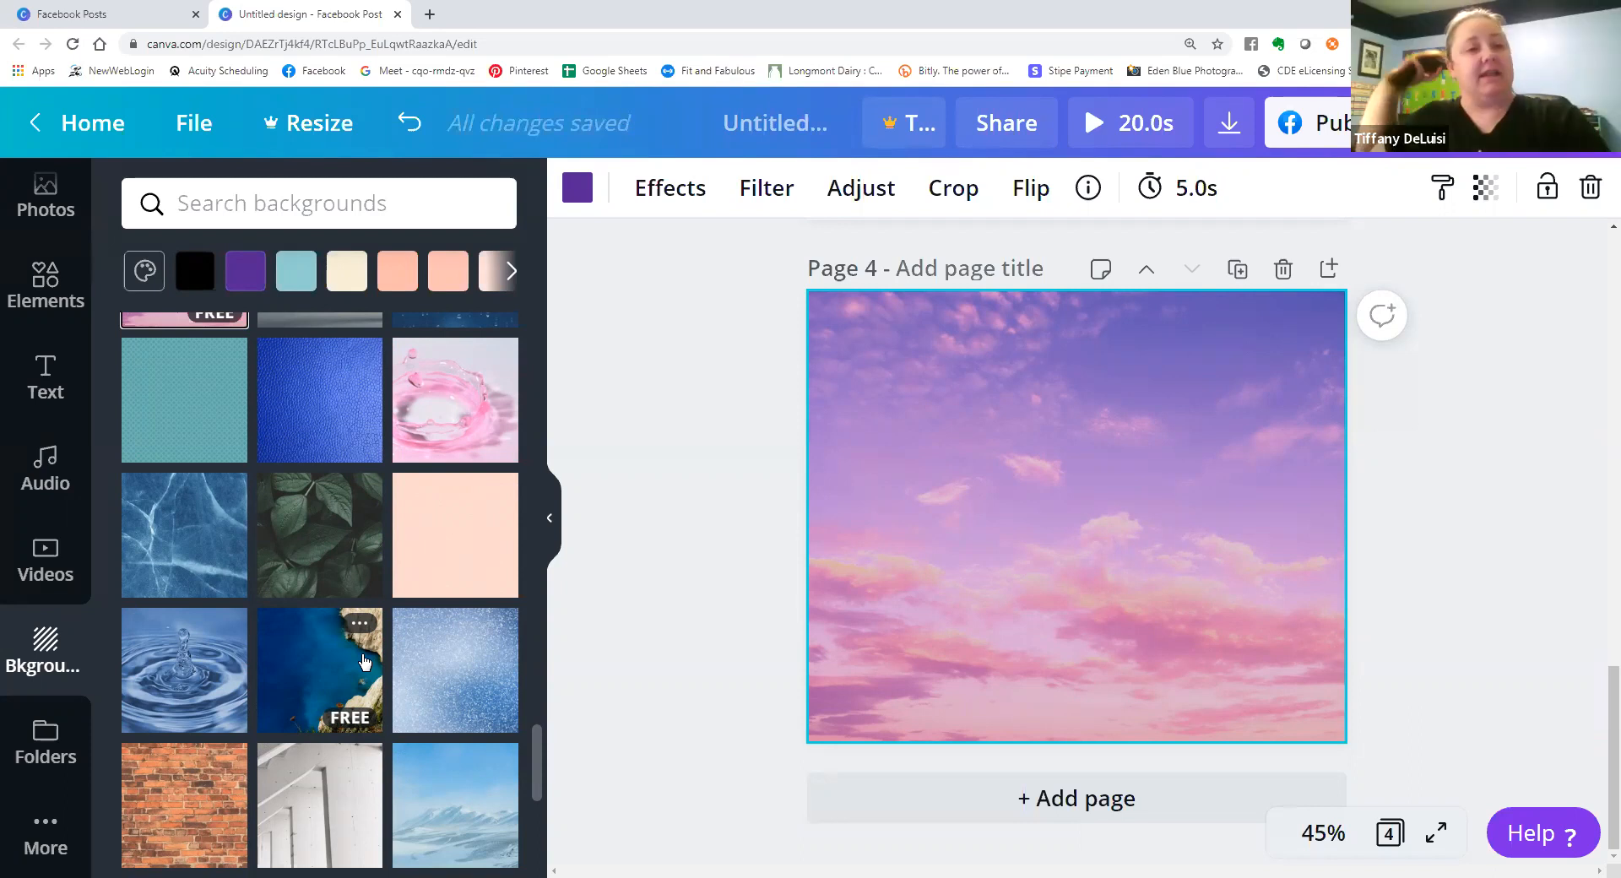
{"action": "left_click", "coordinate": [328, 686]}
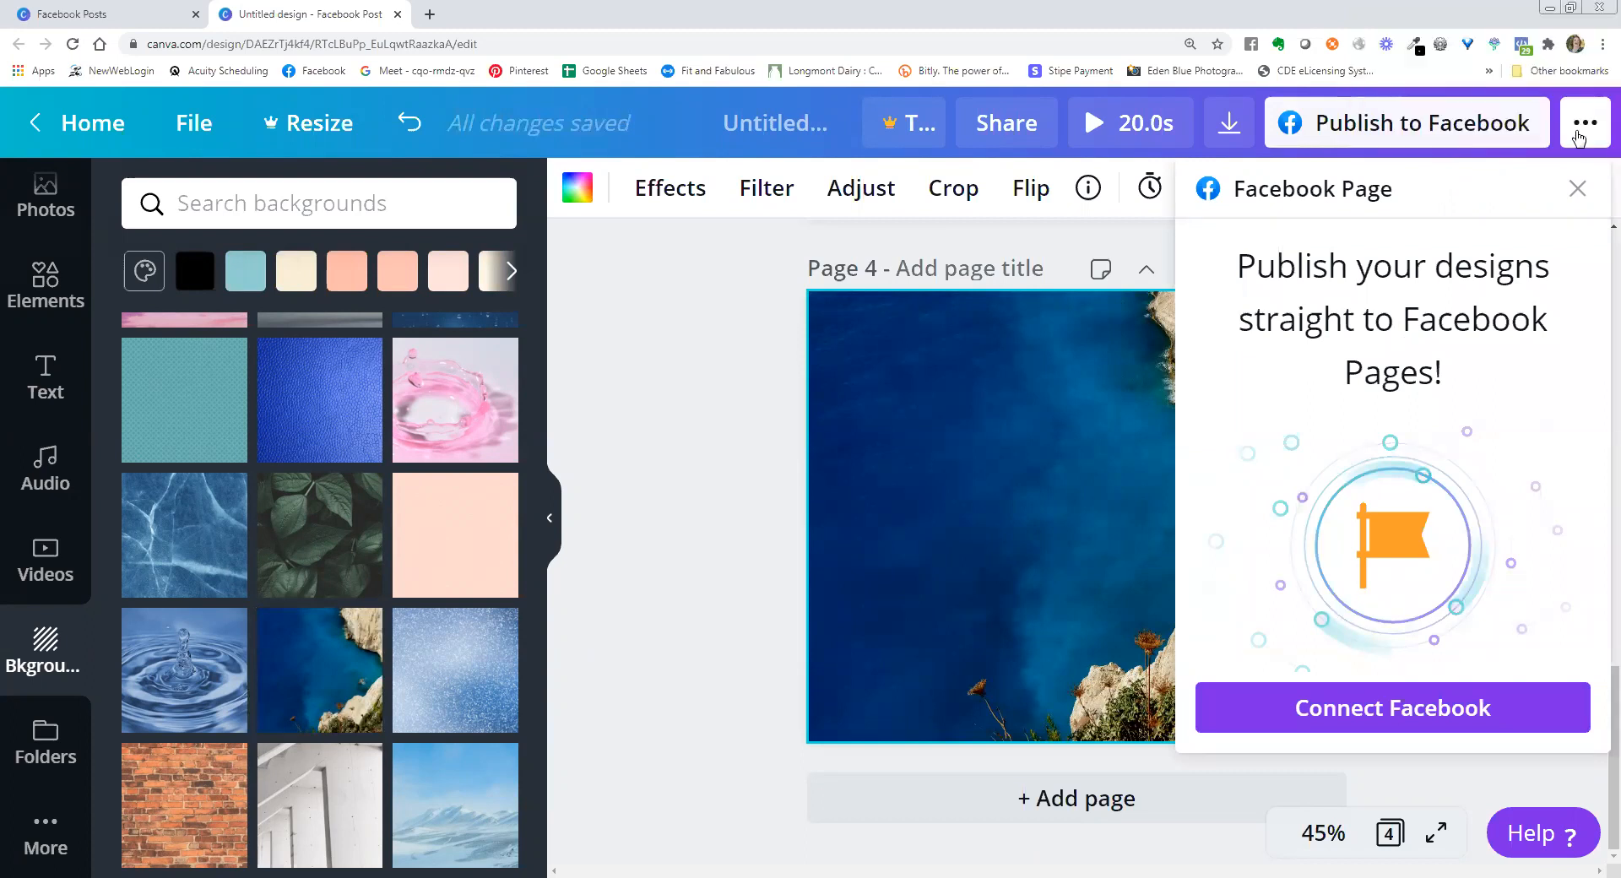
Look at the publishing options and the Schedule feature's Content Planner offer, and close them.
{"action": "left_click", "coordinate": [1579, 138]}
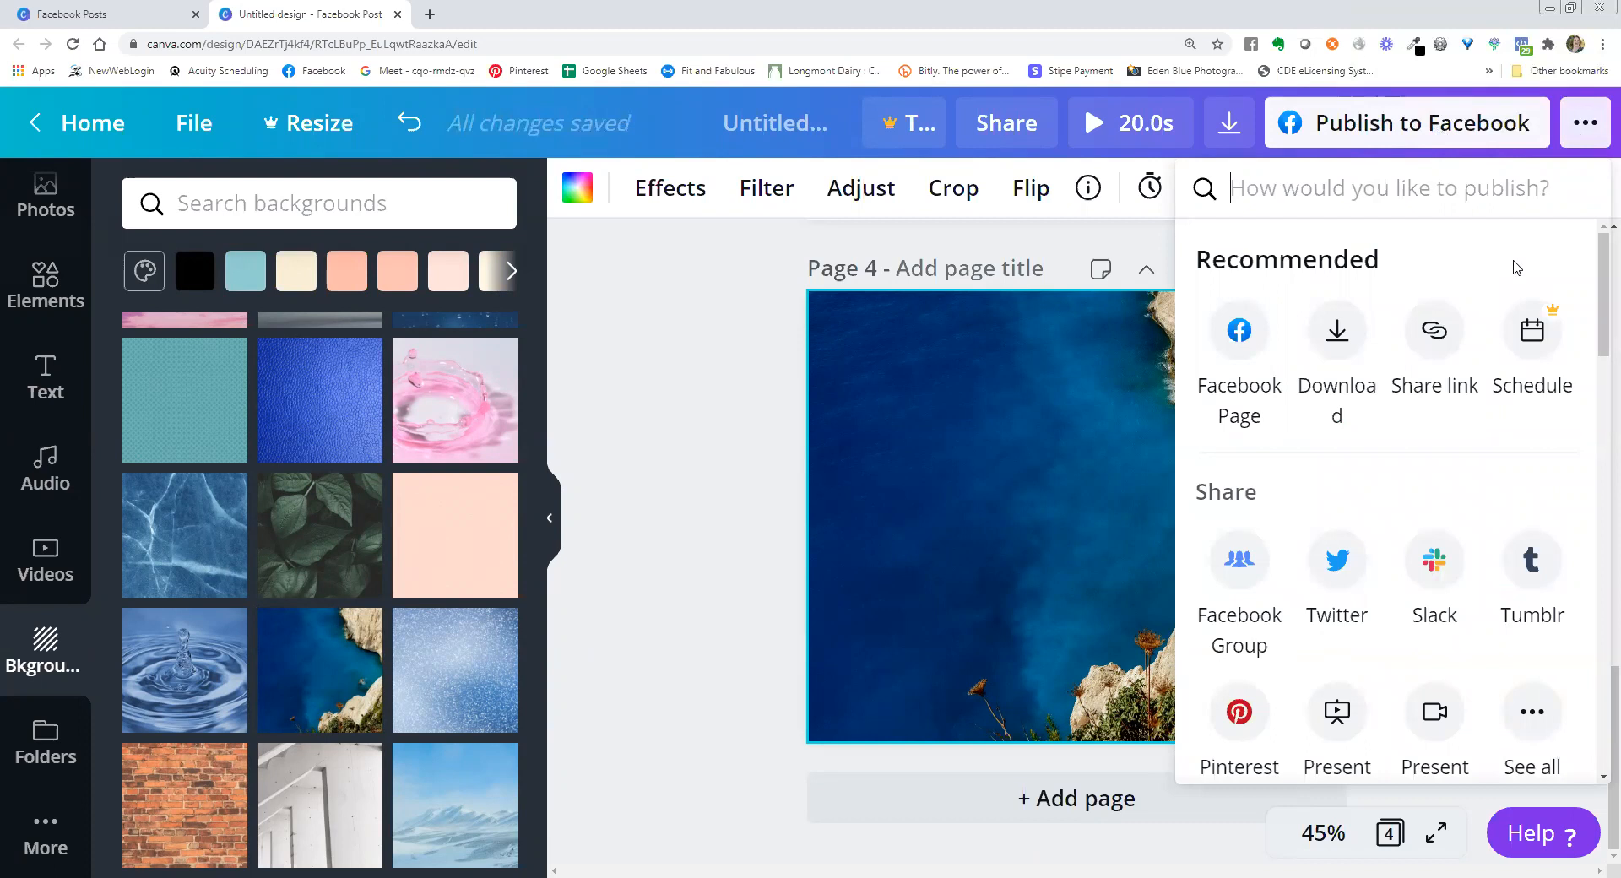
{"action": "left_click", "coordinate": [1534, 342]}
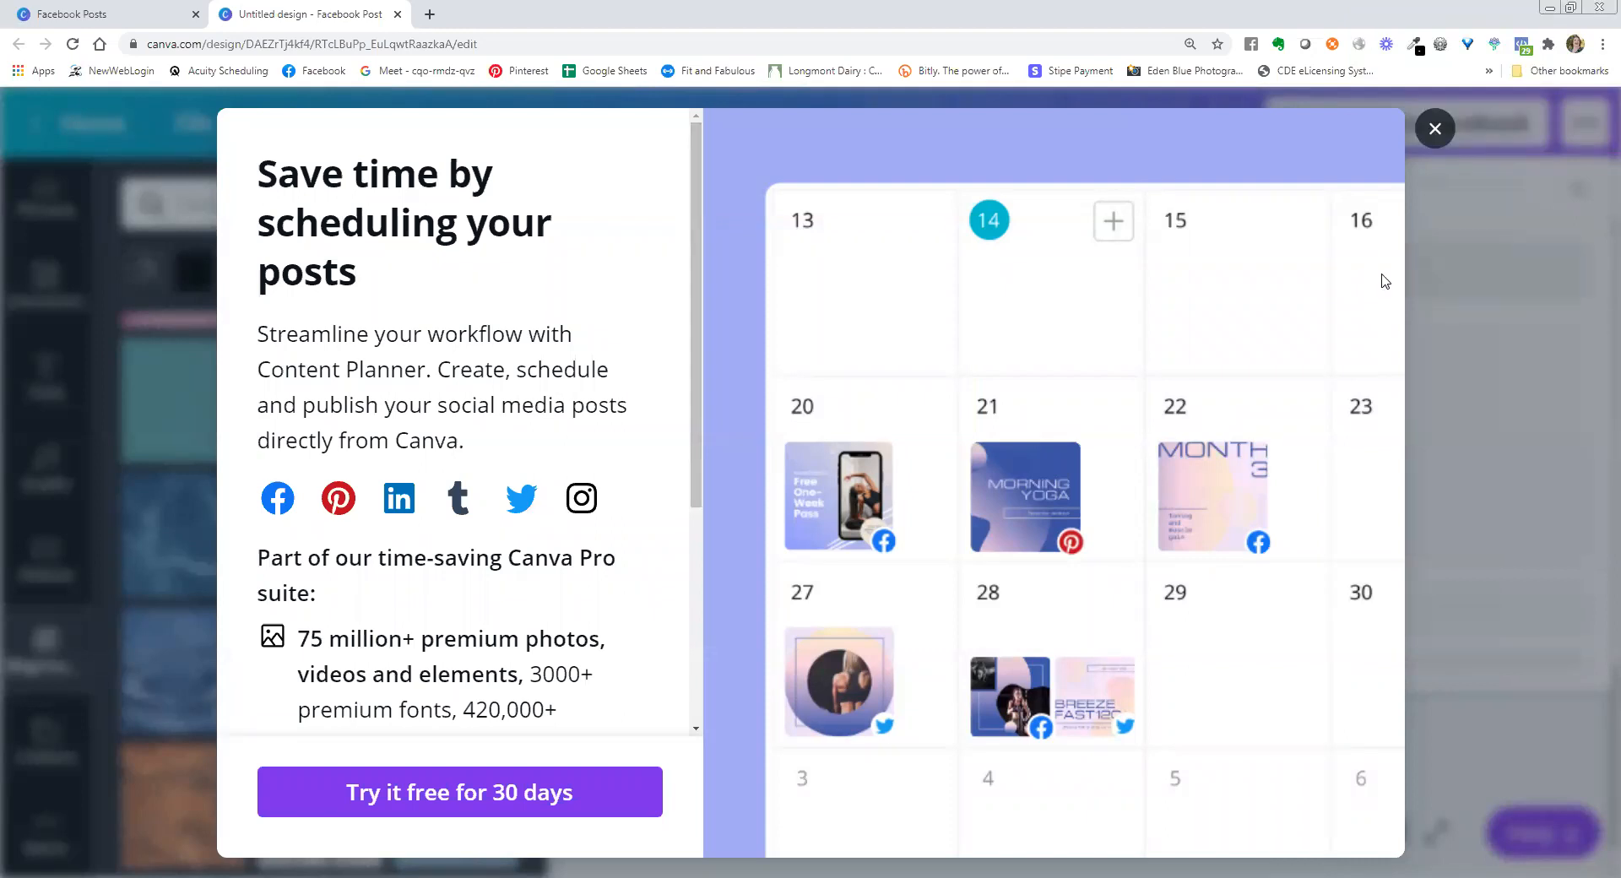
{"action": "left_click", "coordinate": [1435, 127]}
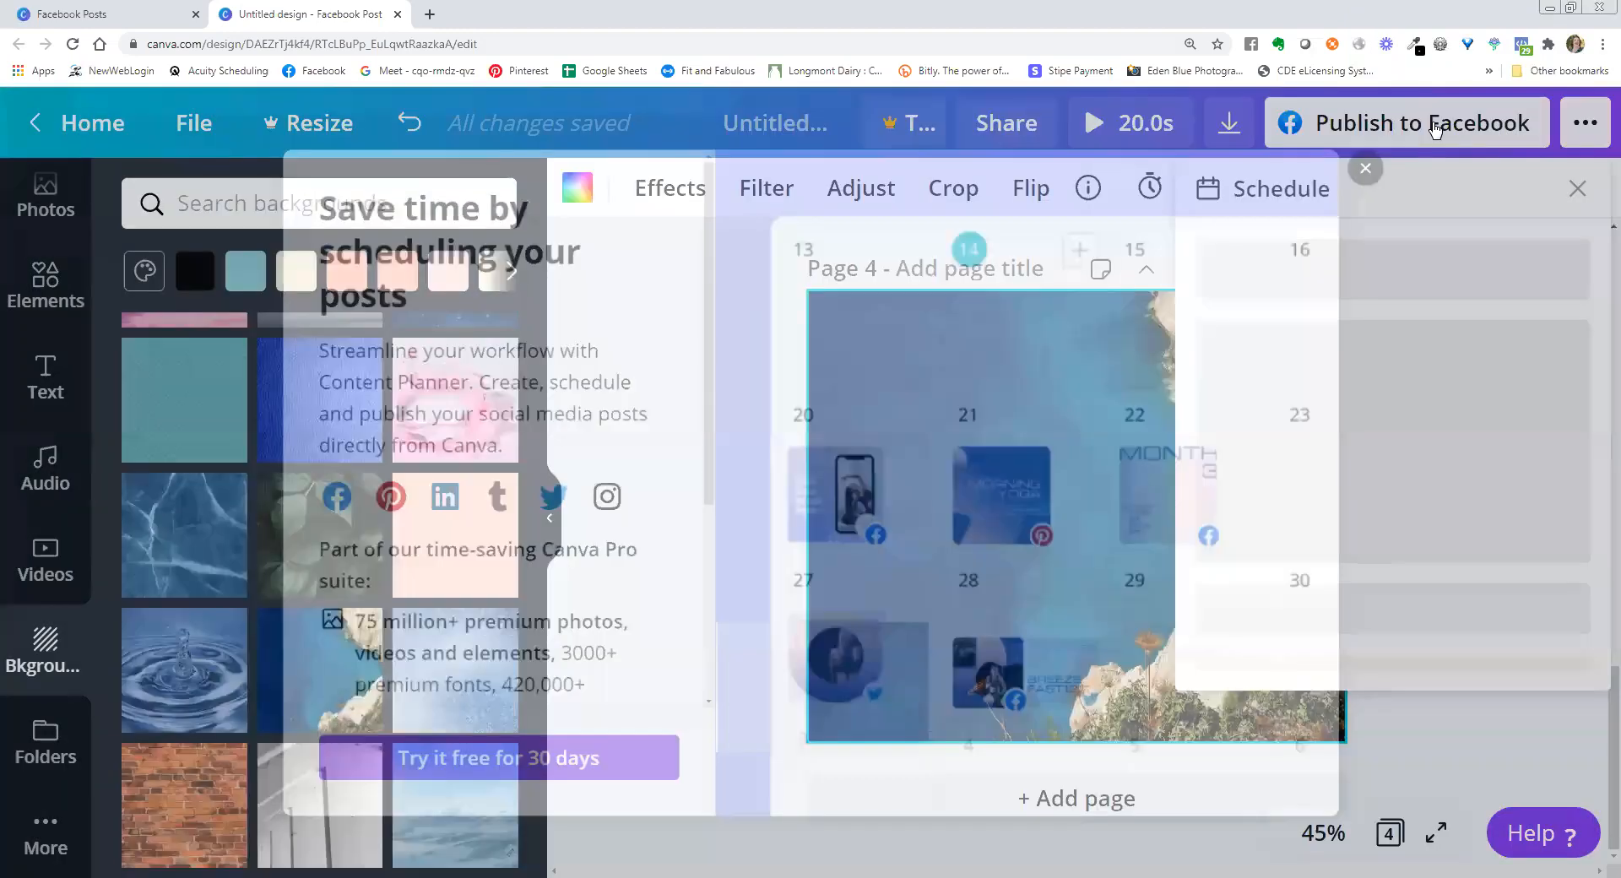
{"action": "left_click", "coordinate": [1577, 189]}
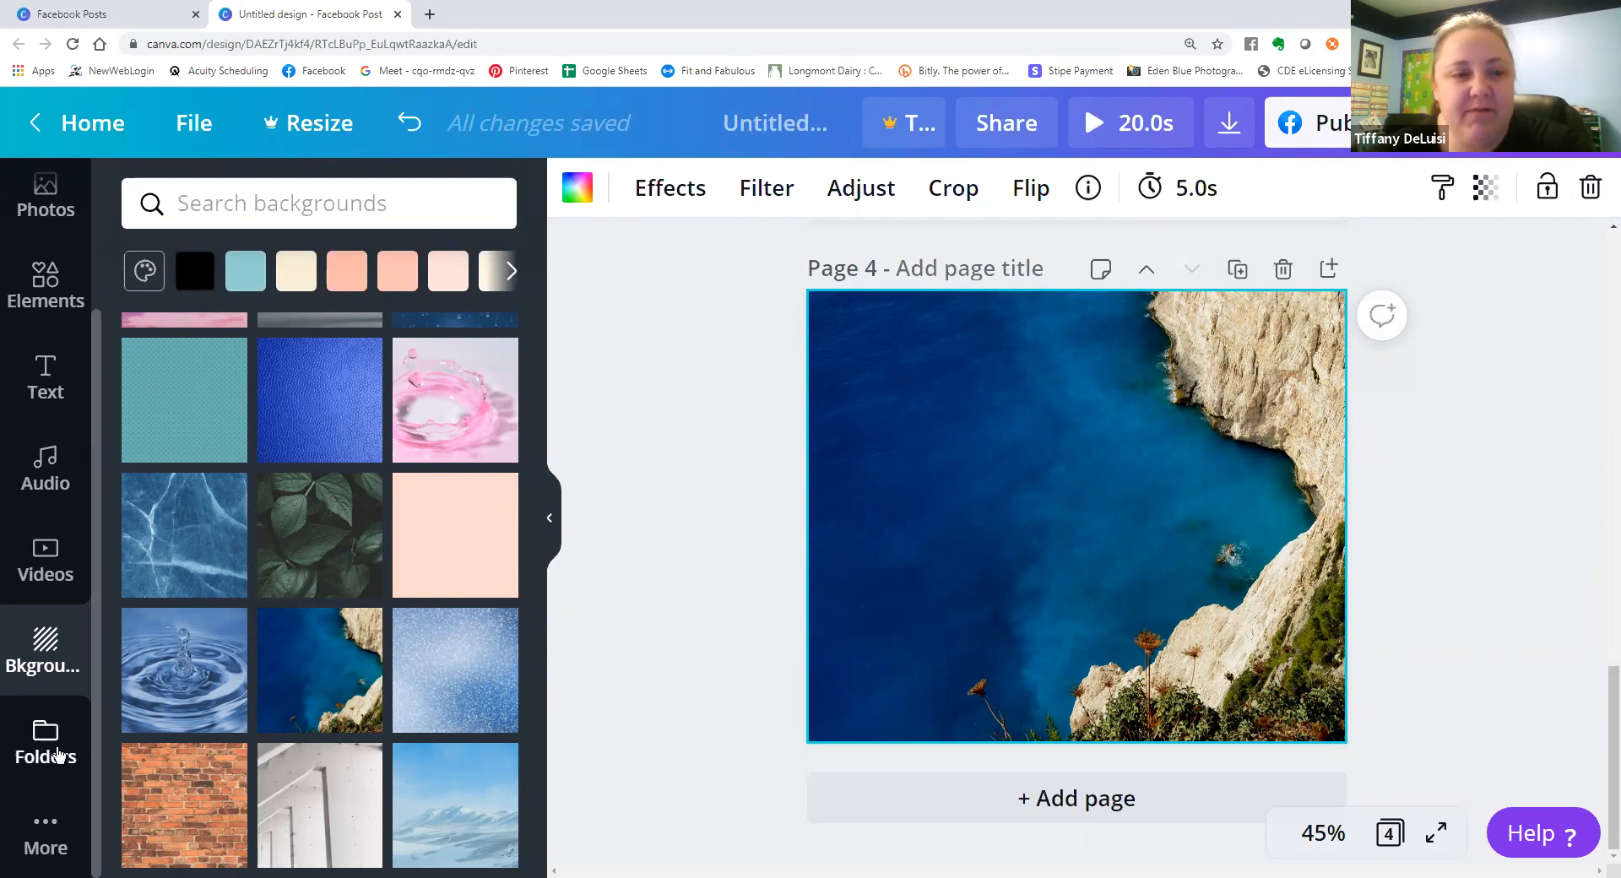
View the Folders section and the additional Canva apps and integrations, and return to the birthday templates.
{"action": "left_click", "coordinate": [44, 756]}
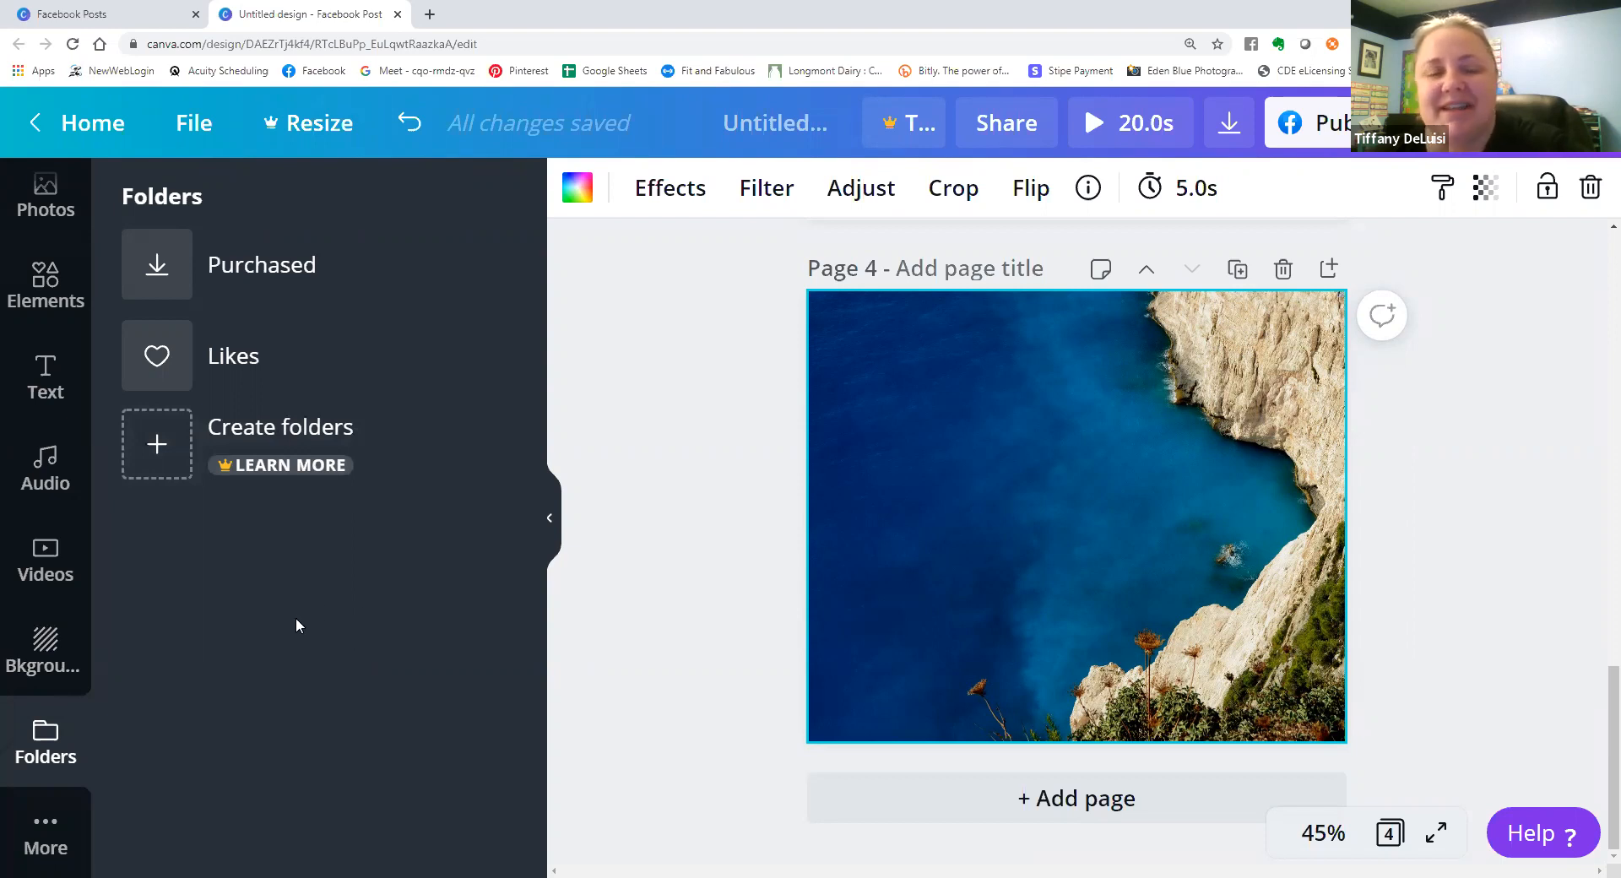
{"action": "left_click", "coordinate": [46, 834]}
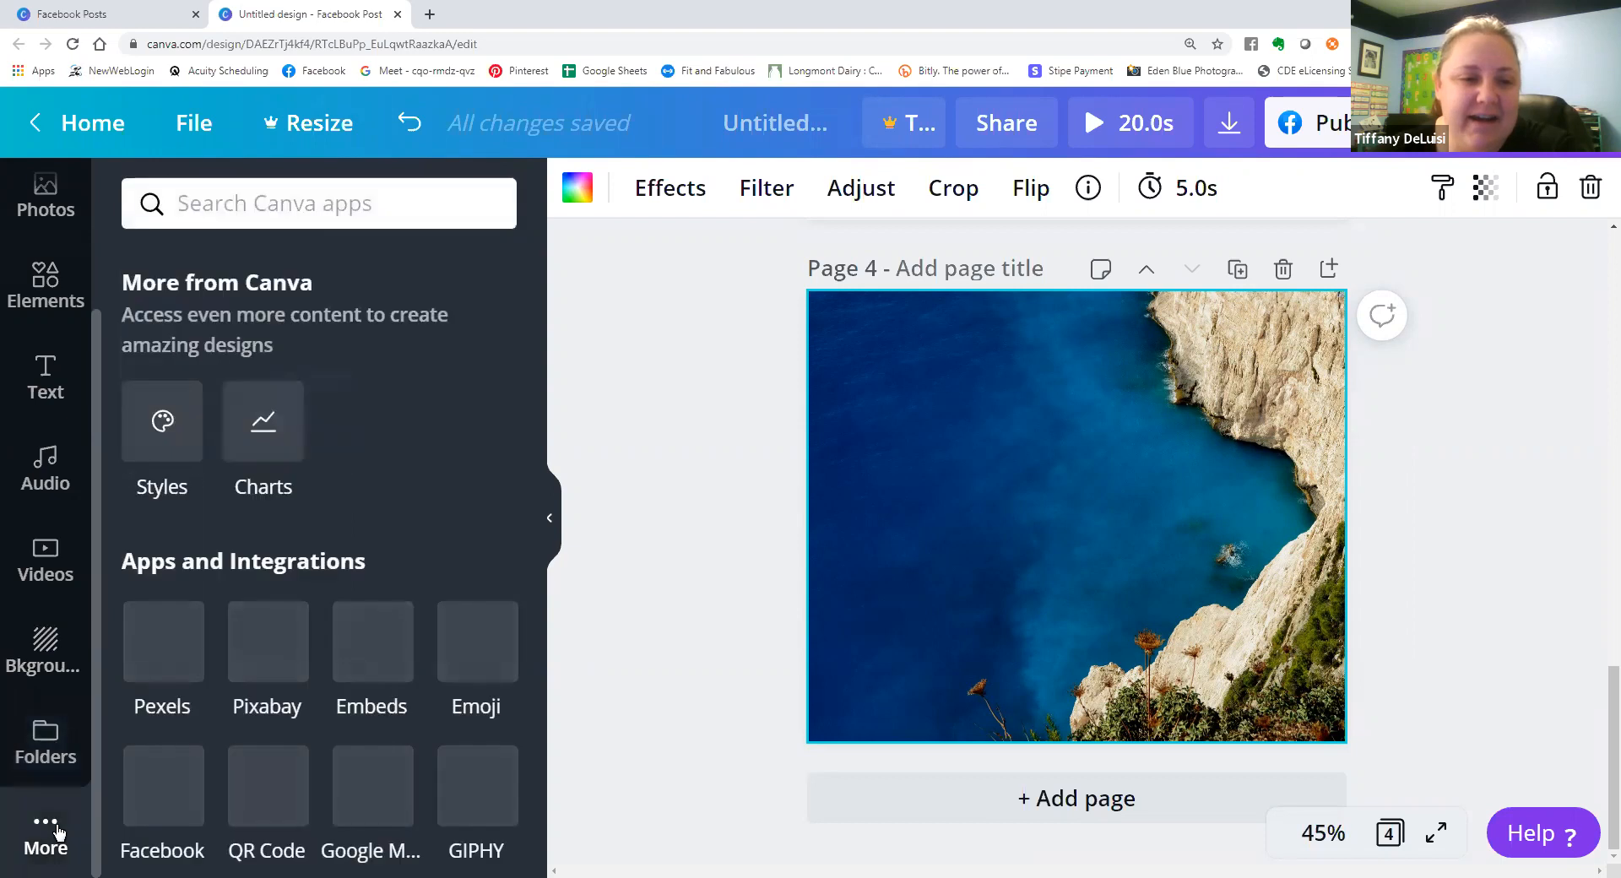
{"action": "scroll", "coordinate": [7, 642], "scroll_direction": "down", "scroll_amount": 1}
{"action": "scroll", "coordinate": [7, 641], "scroll_direction": "up", "scroll_amount": 3}
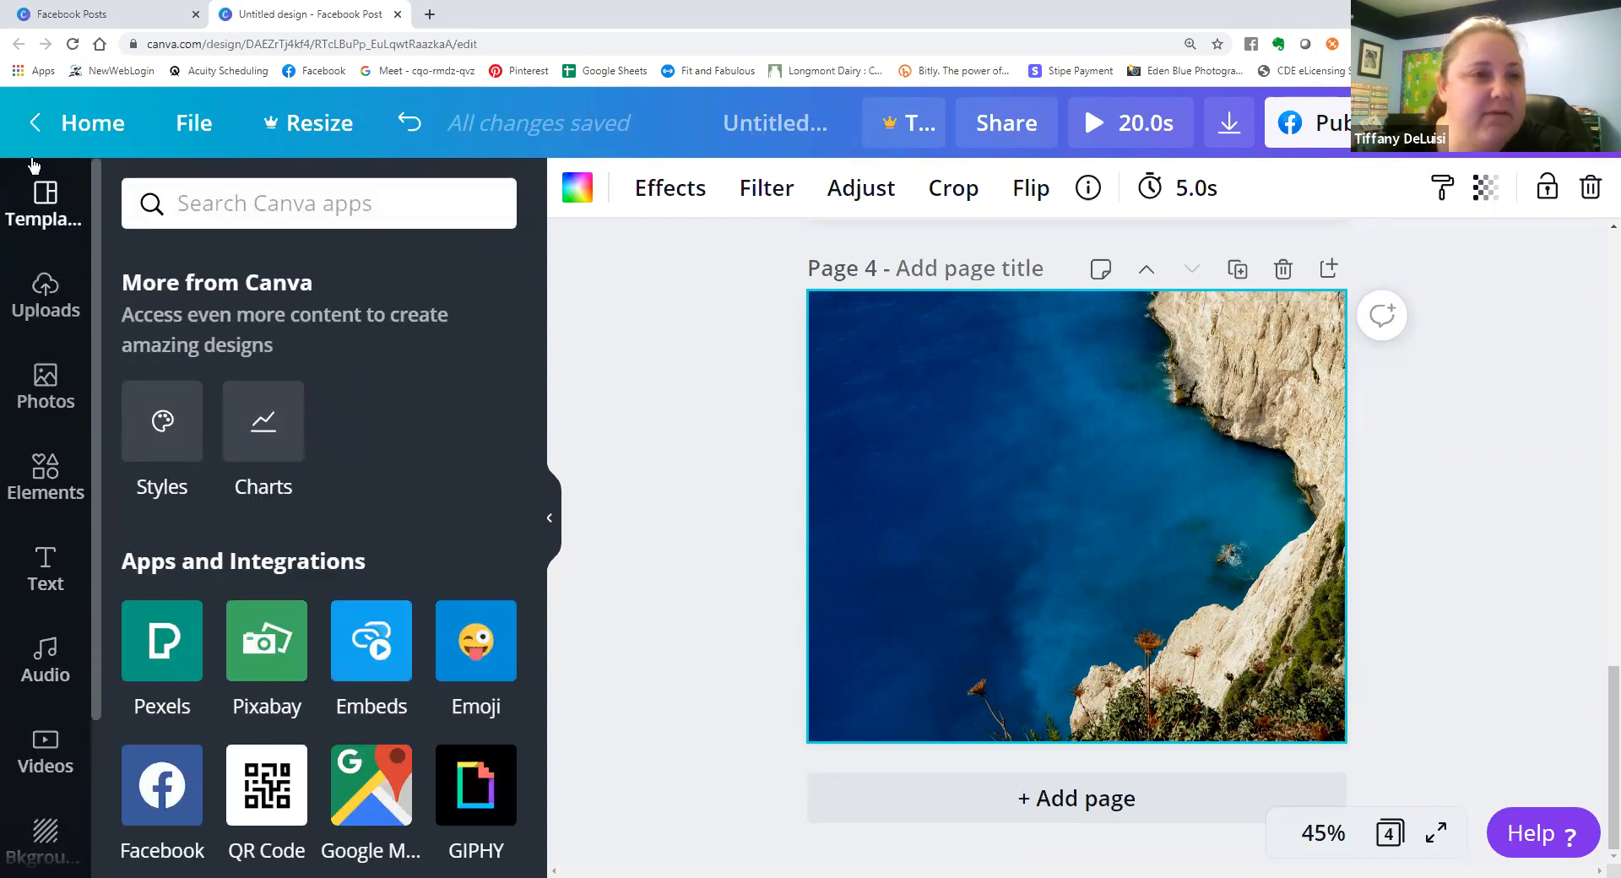
{"action": "left_click", "coordinate": [45, 198]}
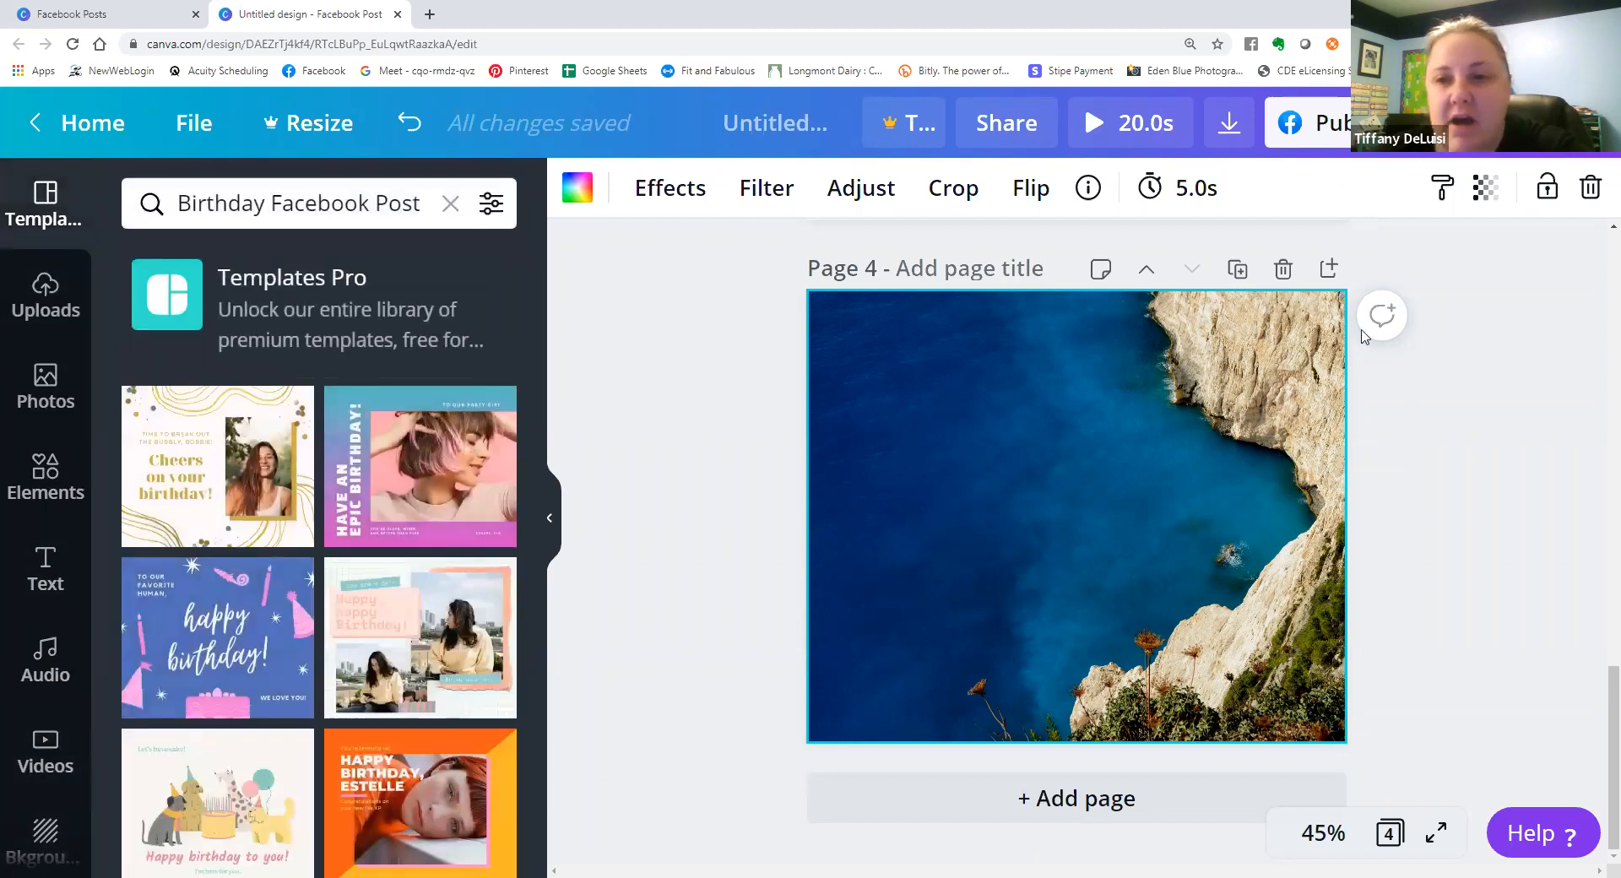
Delete pages 4, 3 and 2, keeping only the birthday page in the design.
{"action": "left_click", "coordinate": [1283, 269]}
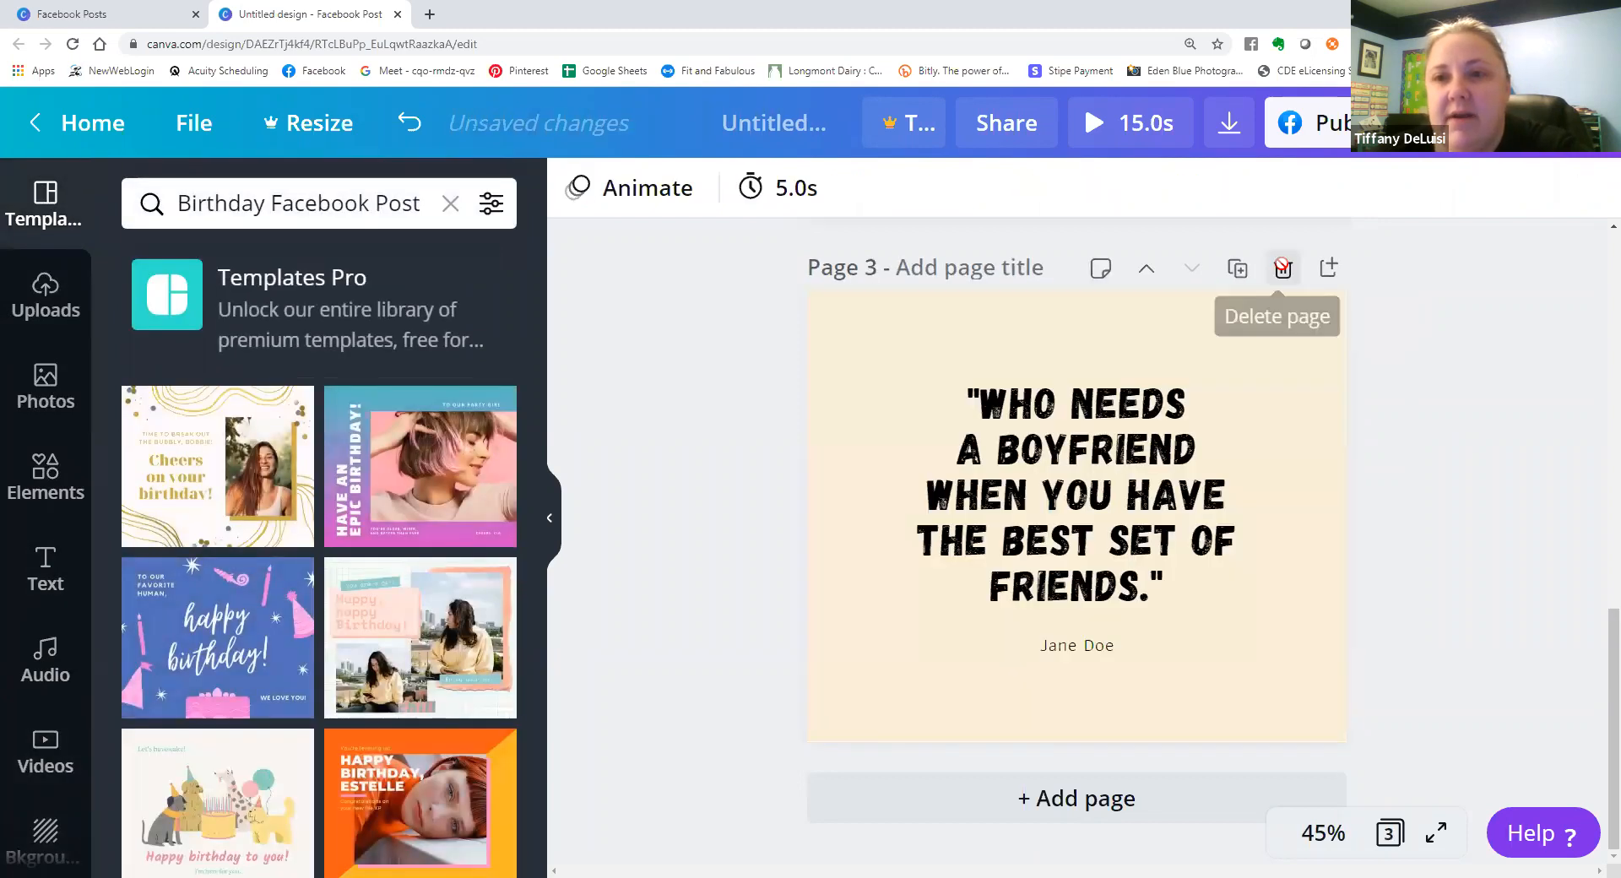
{"action": "left_click", "coordinate": [1283, 269]}
{"action": "left_click", "coordinate": [1282, 351]}
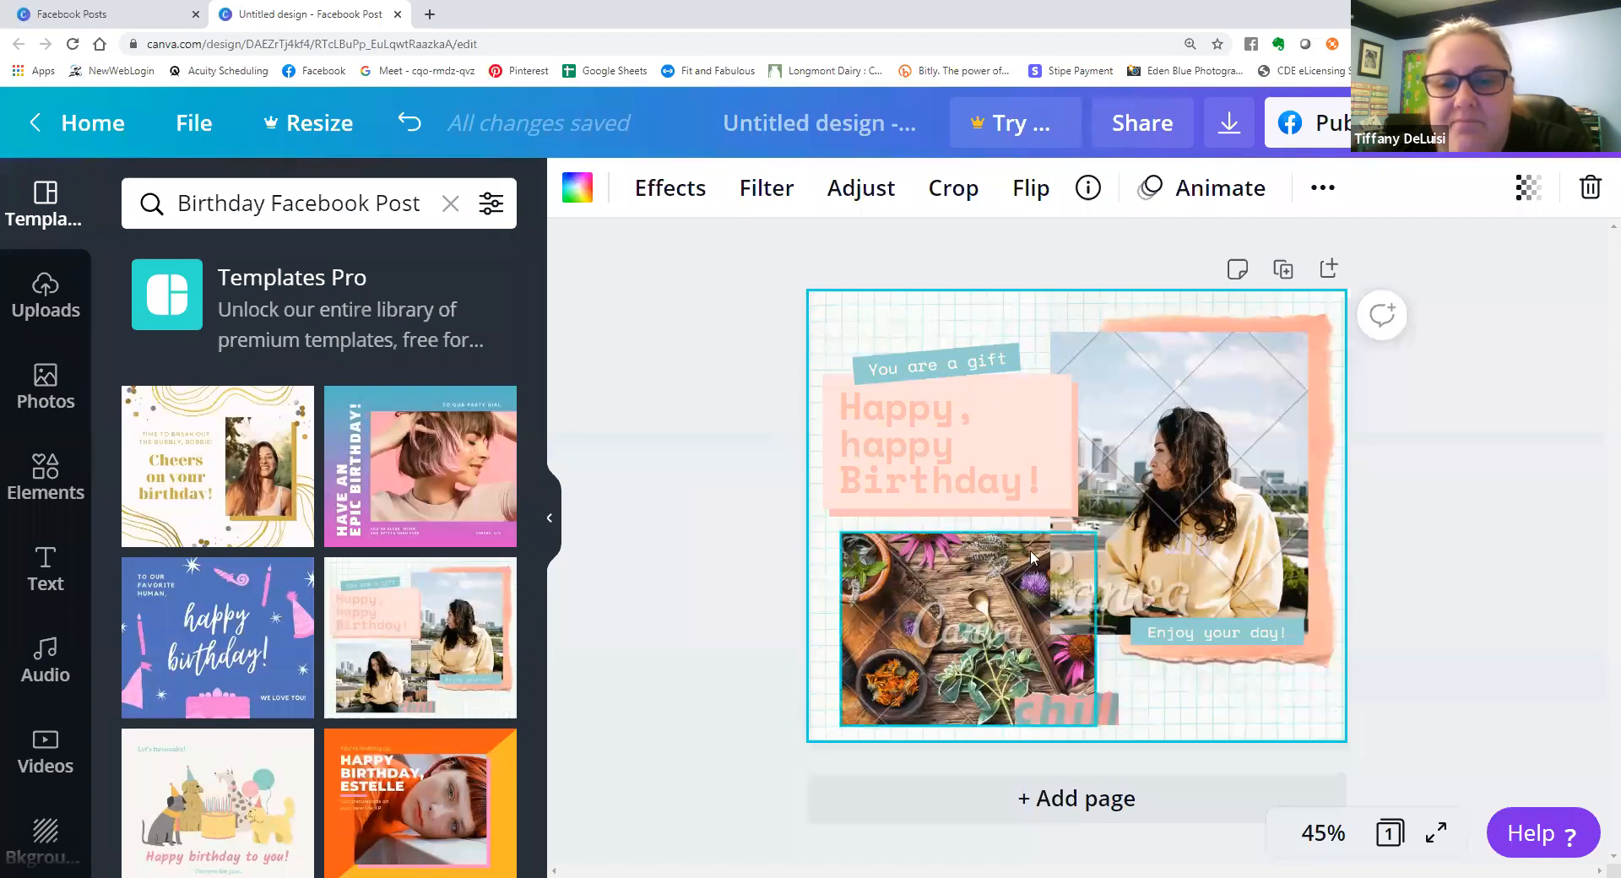
Add a blank second page and fill it with the grid of two side-by-side vertical photo cells.
{"action": "left_click", "coordinate": [1058, 802]}
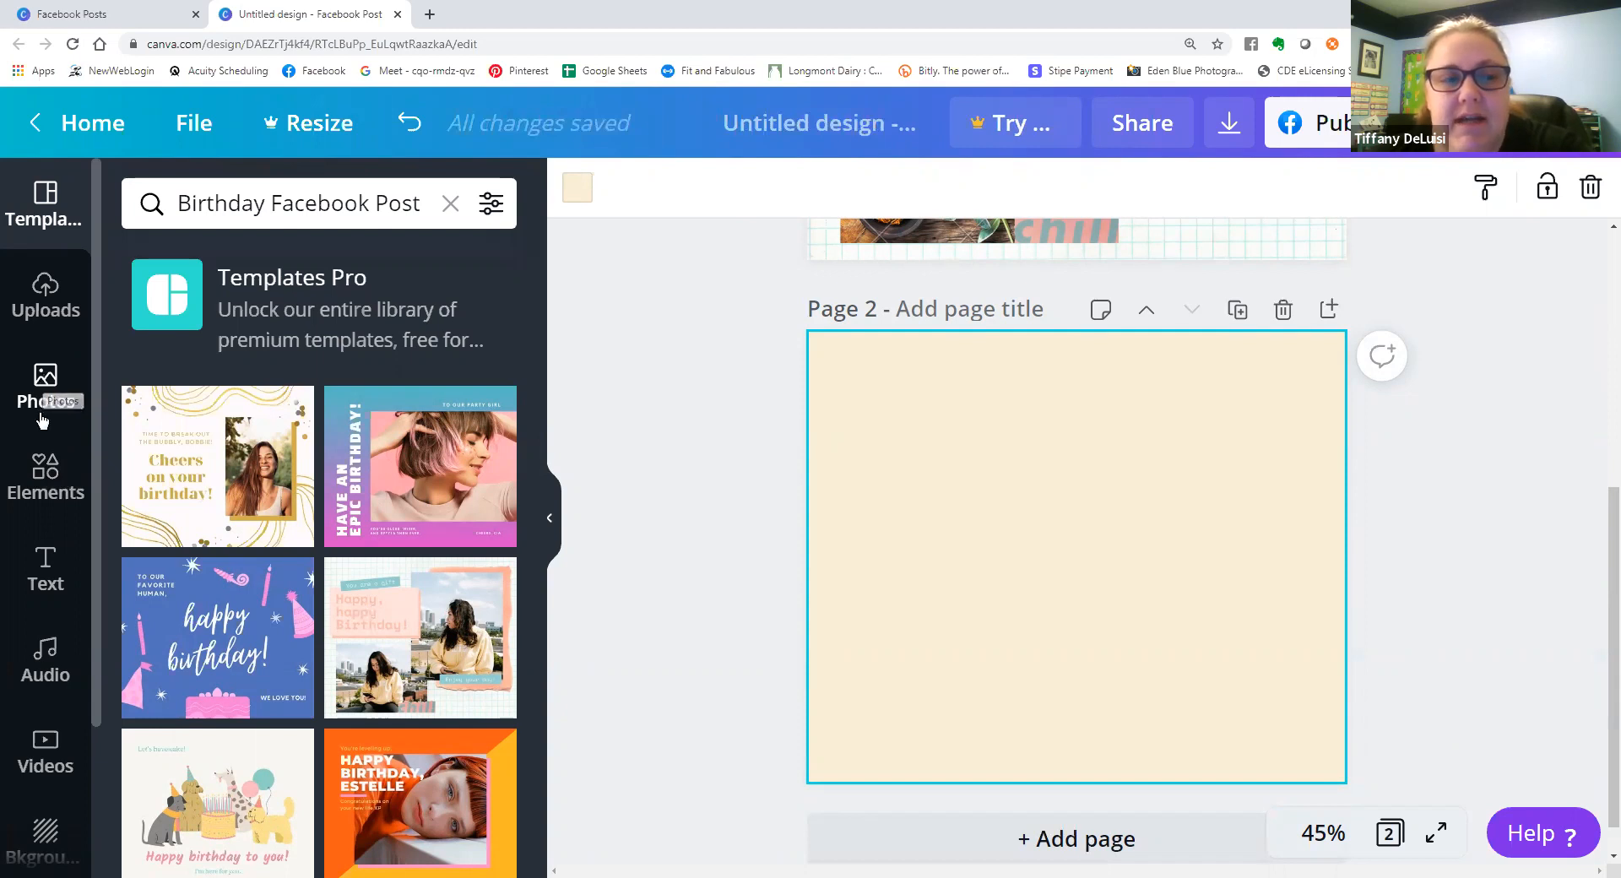
{"action": "scroll", "coordinate": [52, 606], "scroll_direction": "down", "scroll_amount": 1}
{"action": "scroll", "coordinate": [50, 604], "scroll_direction": "up", "scroll_amount": 1}
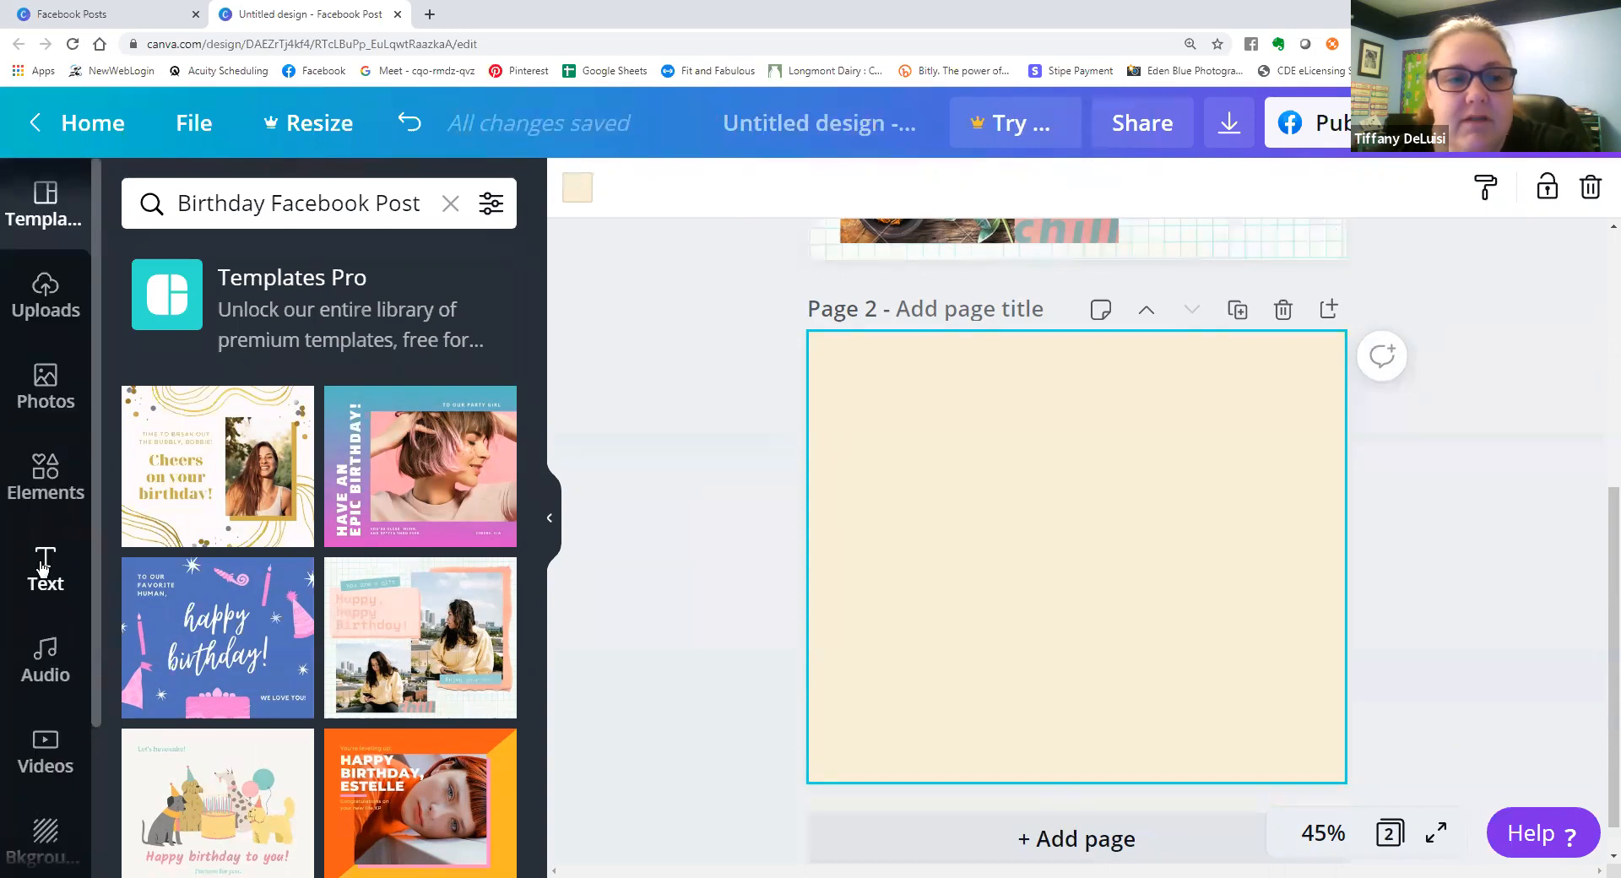
{"action": "left_click", "coordinate": [40, 477]}
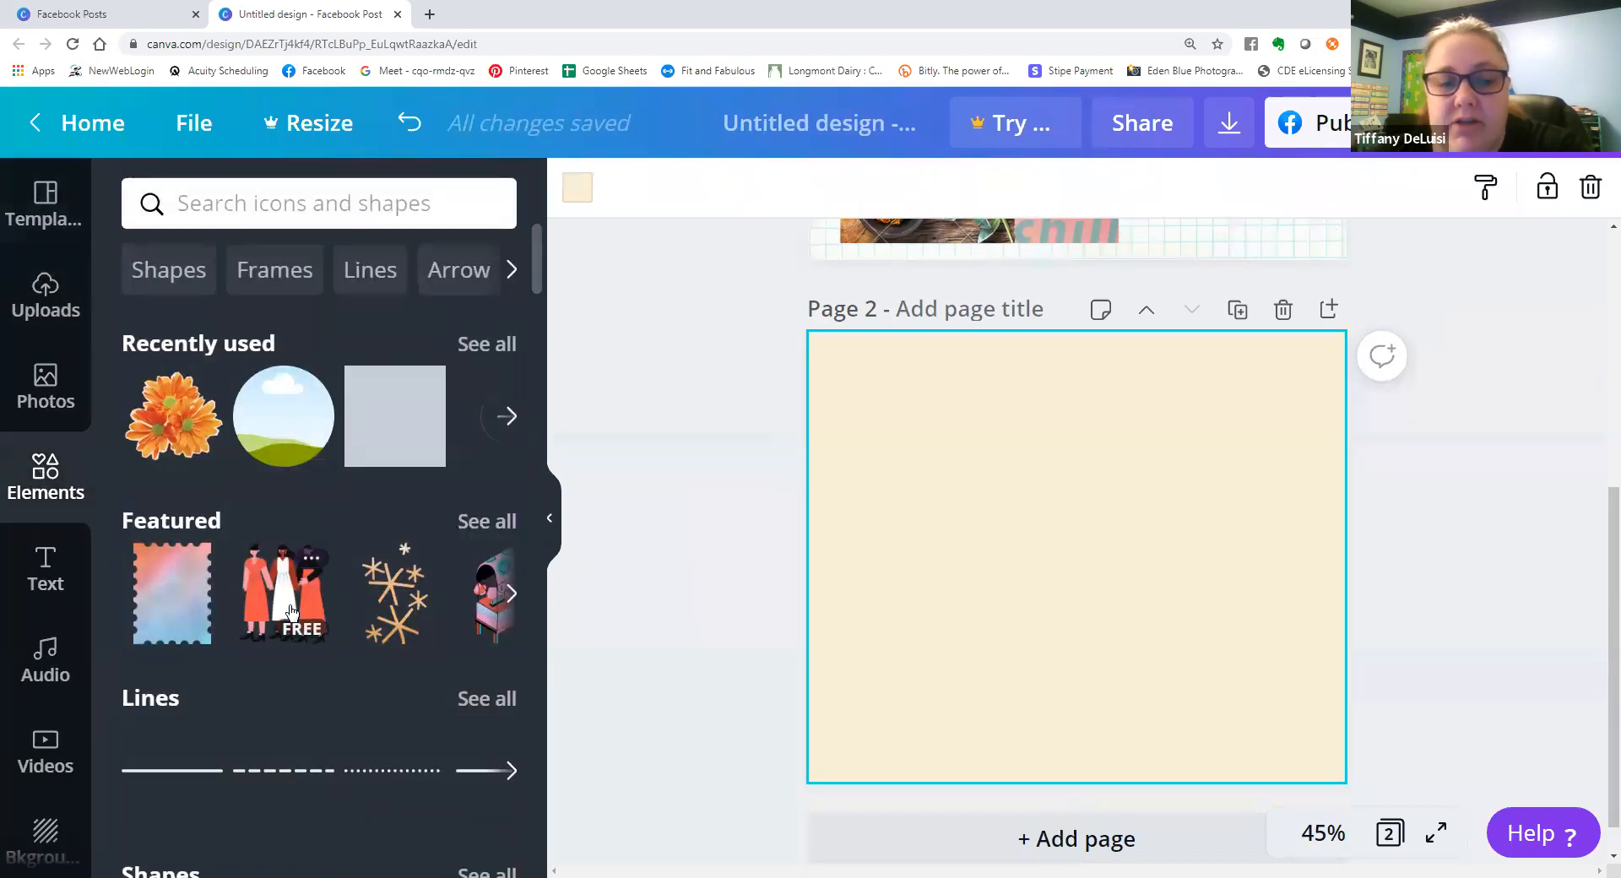
{"action": "scroll", "coordinate": [291, 596], "scroll_direction": "down", "scroll_amount": 9}
{"action": "scroll", "coordinate": [281, 600], "scroll_direction": "down", "scroll_amount": 5}
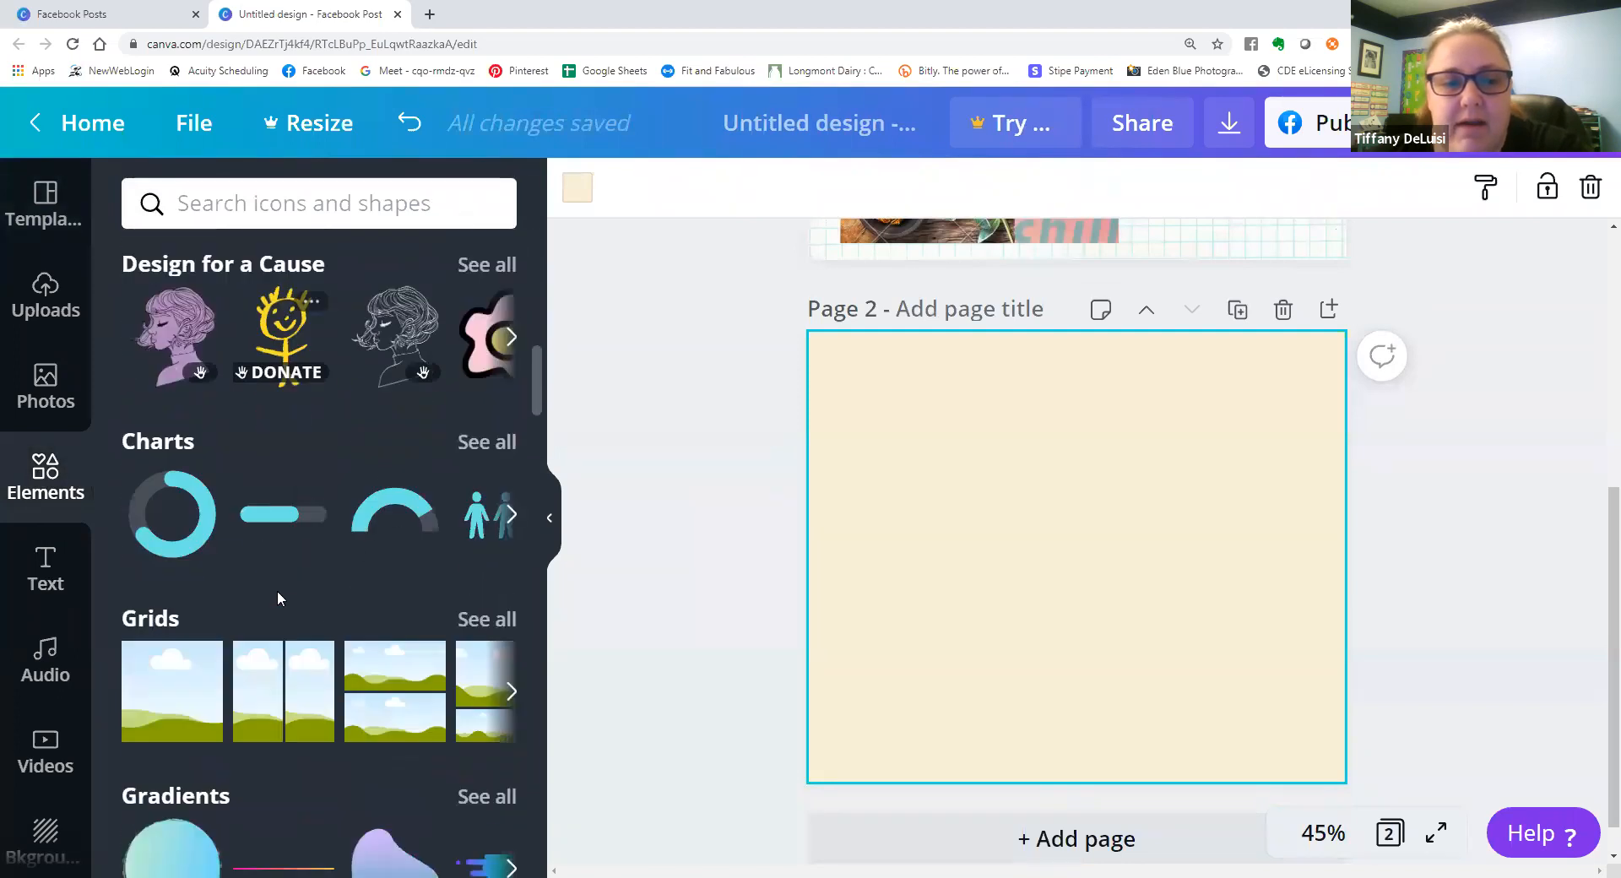
{"action": "left_click", "coordinate": [284, 650]}
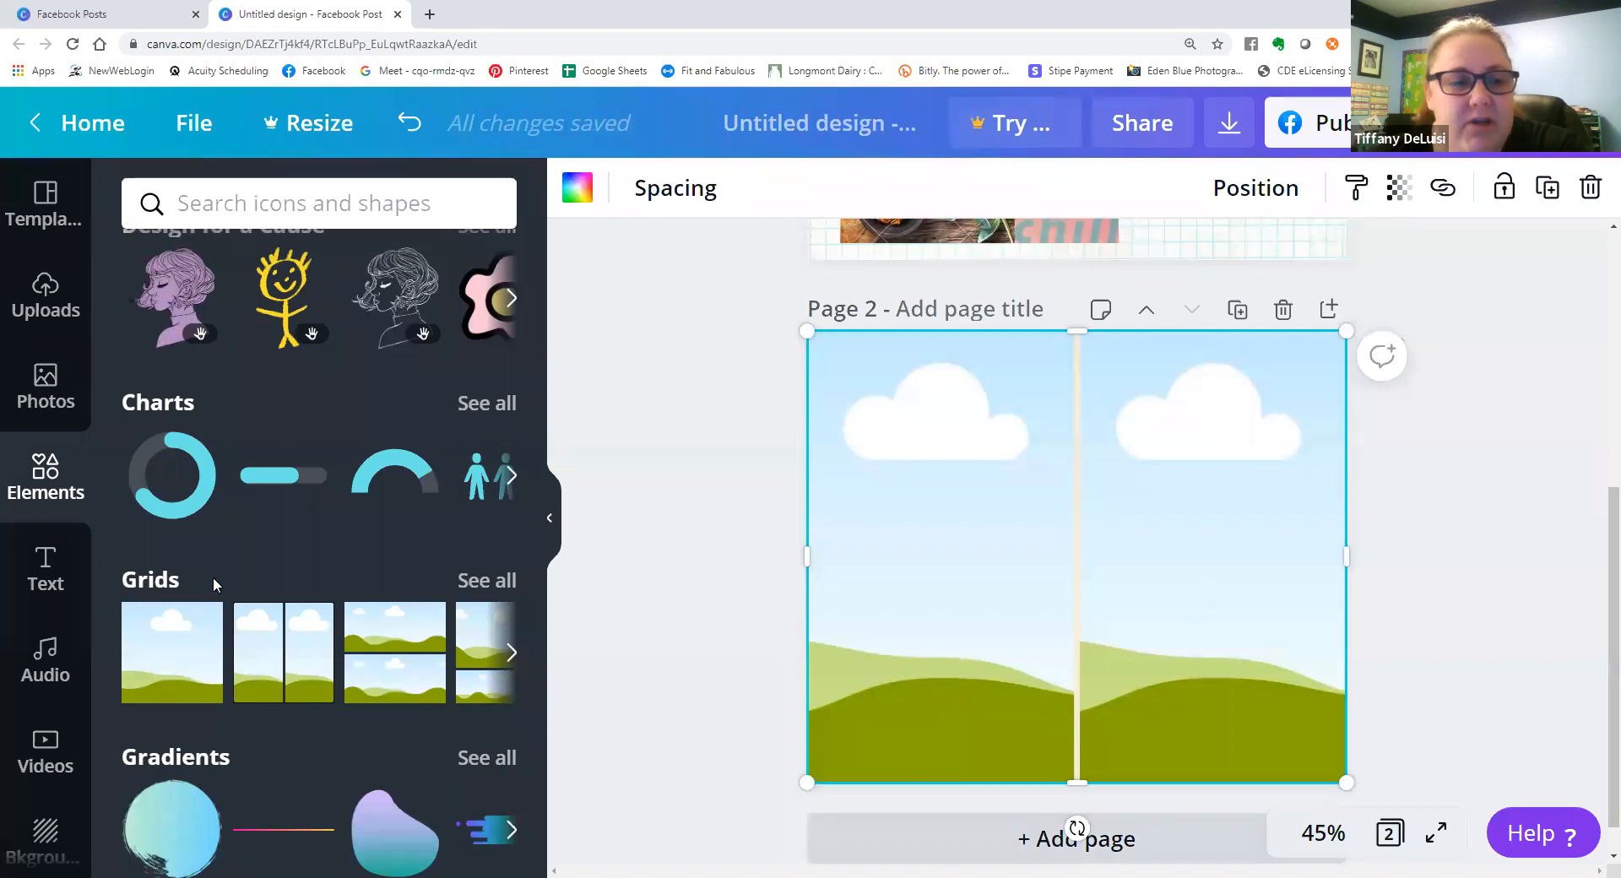
Upload the mirror selfie of the woman in the coral shirt from the device's Downloads folder.
{"action": "left_click", "coordinate": [54, 310]}
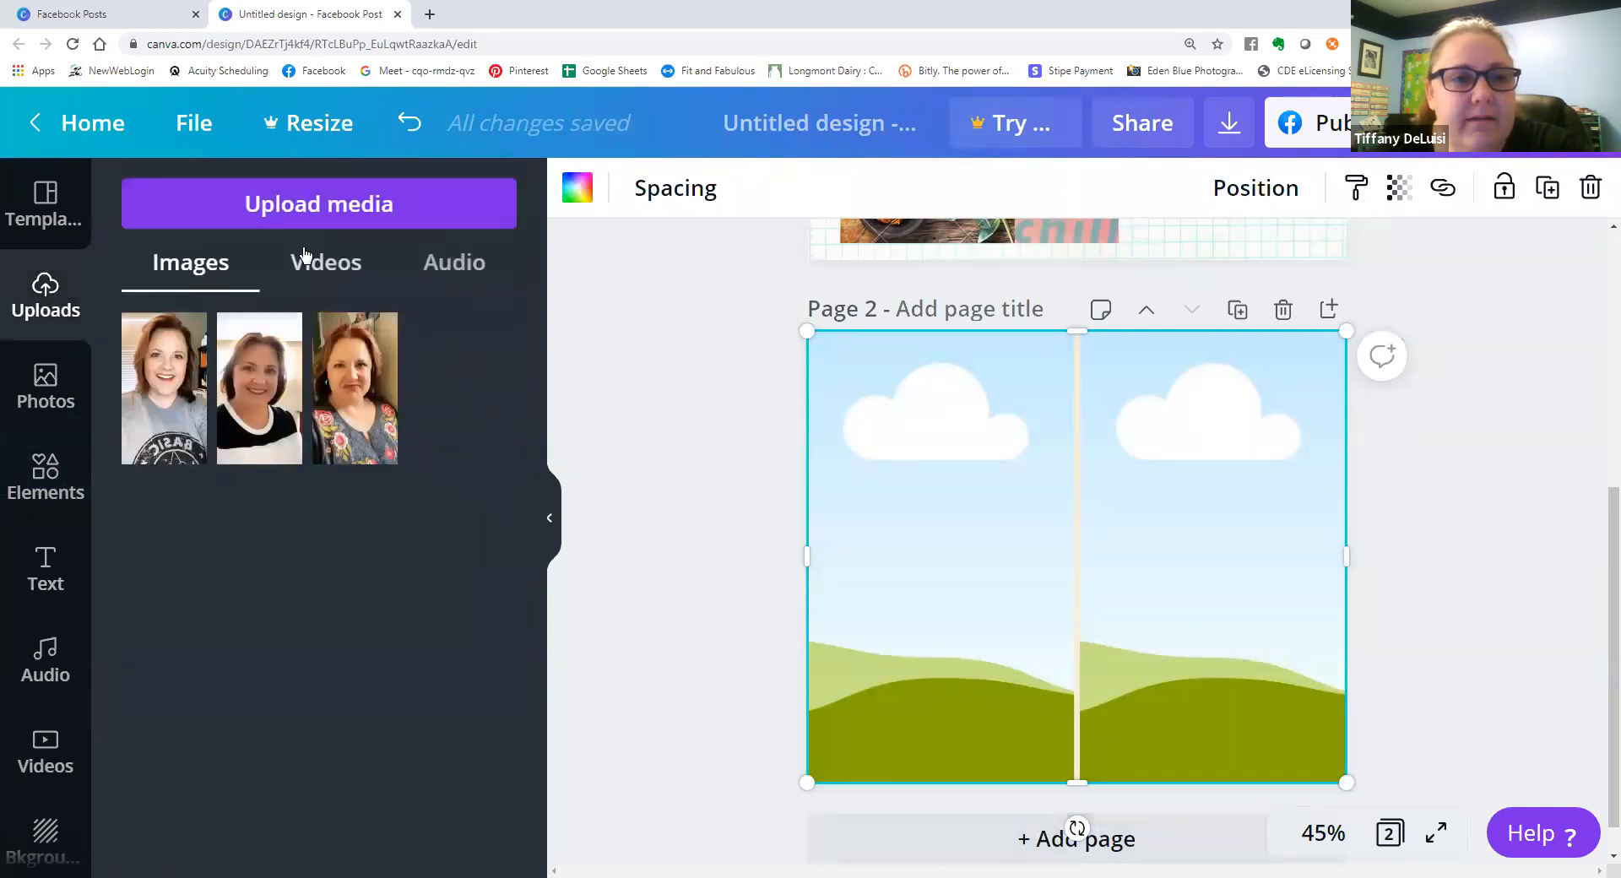
{"action": "left_click", "coordinate": [309, 203]}
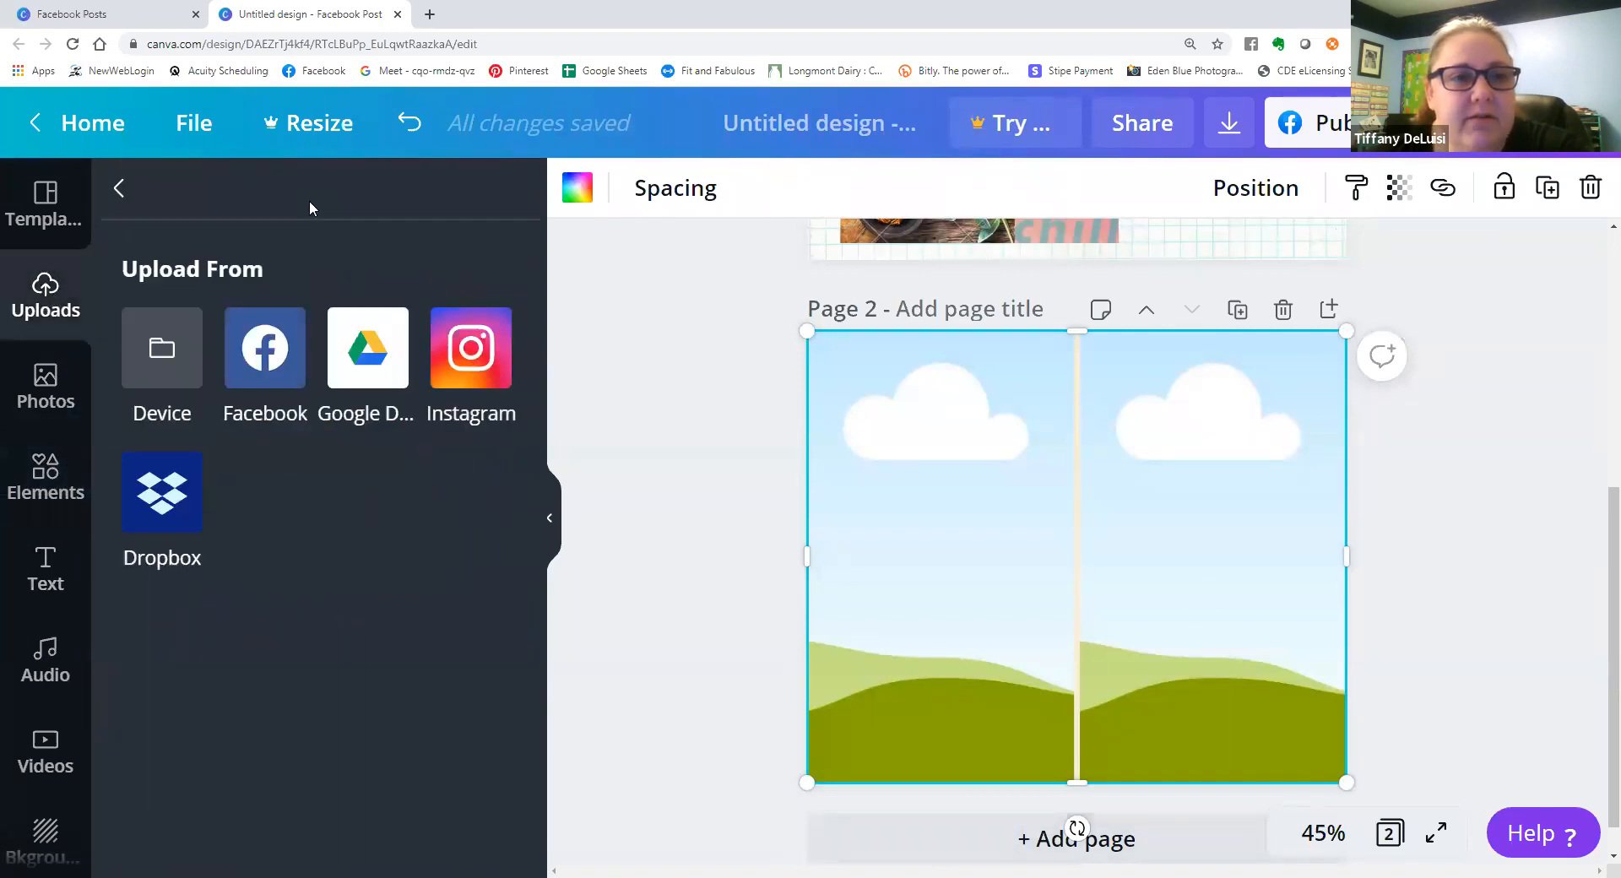
{"action": "left_click", "coordinate": [170, 348]}
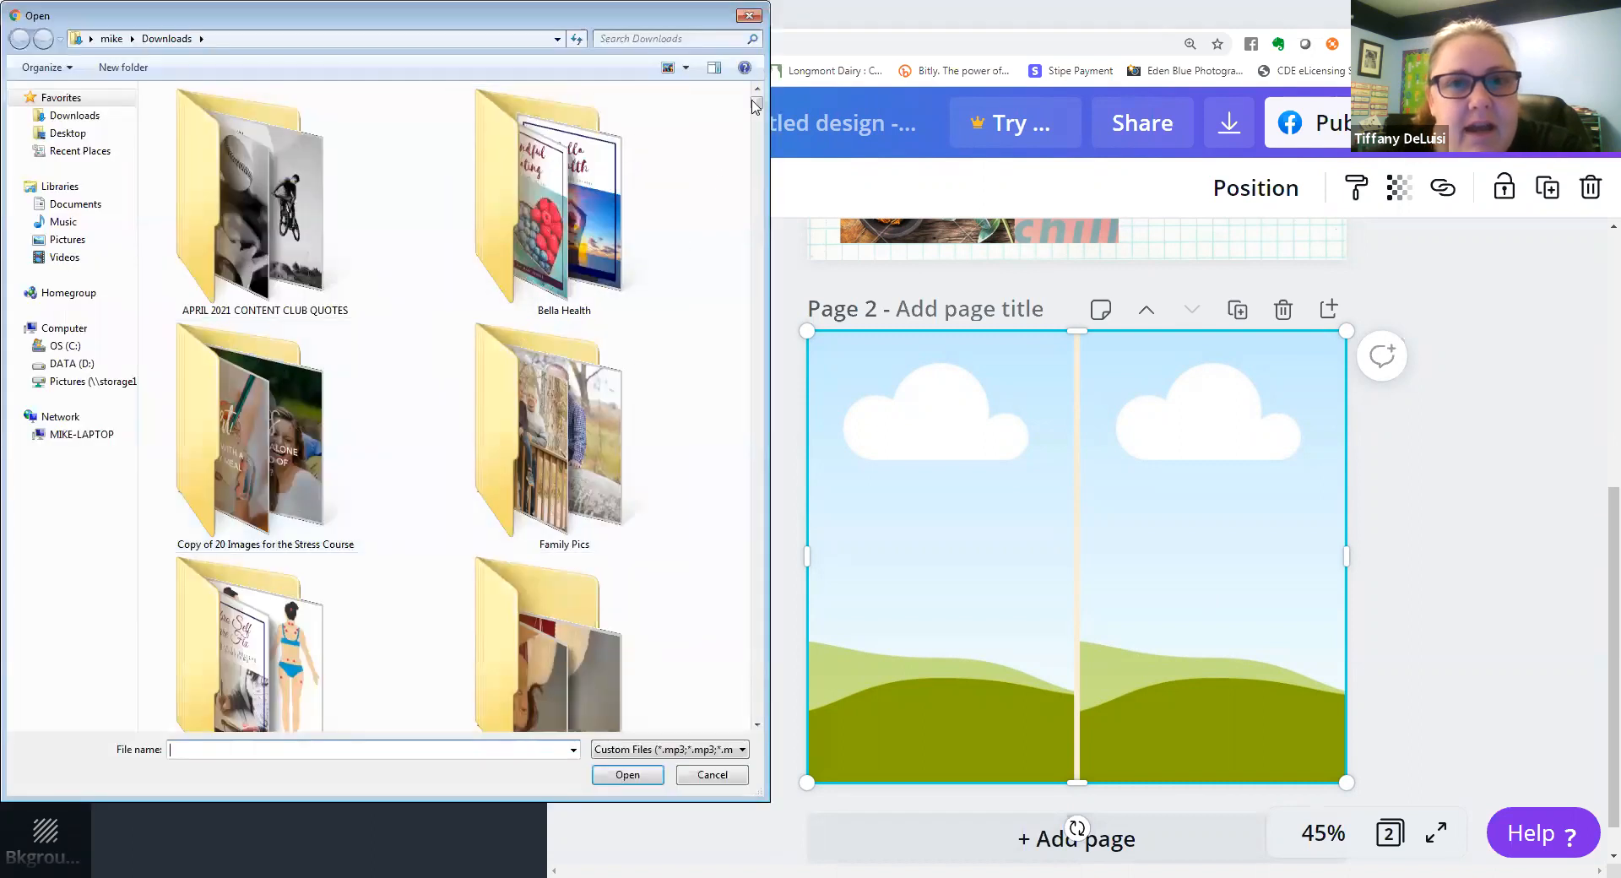
{"action": "scroll", "coordinate": [755, 127], "scroll_direction": "down", "scroll_amount": 1}
{"action": "scroll", "coordinate": [755, 127], "scroll_direction": "down", "scroll_amount": 6}
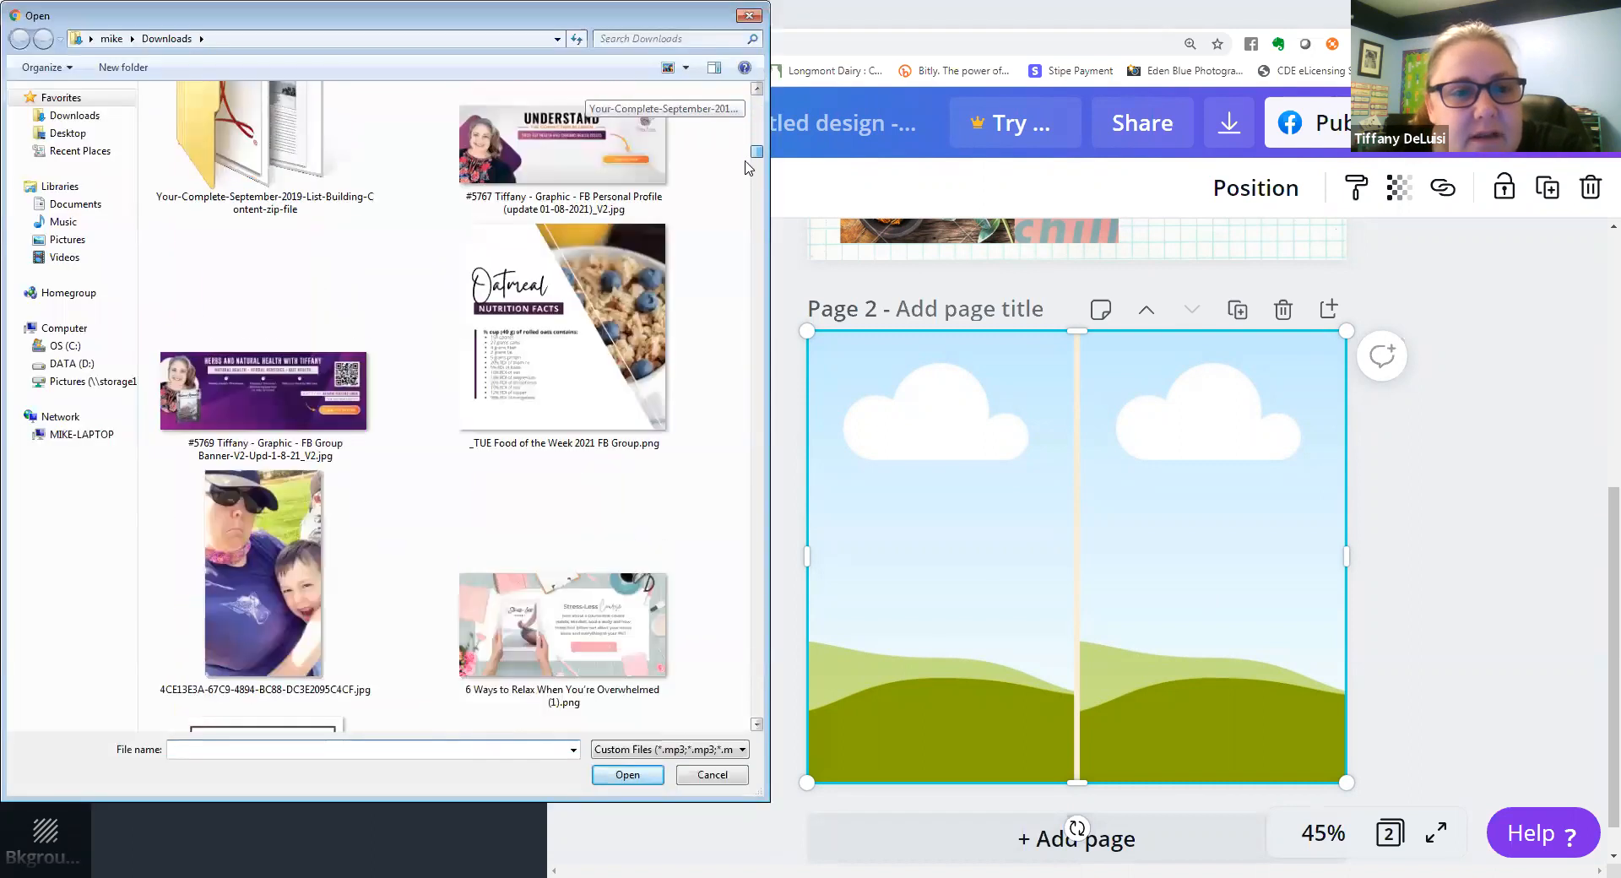
{"action": "scroll", "coordinate": [745, 185], "scroll_direction": "down", "scroll_amount": 3}
{"action": "scroll", "coordinate": [746, 190], "scroll_direction": "up", "scroll_amount": 3}
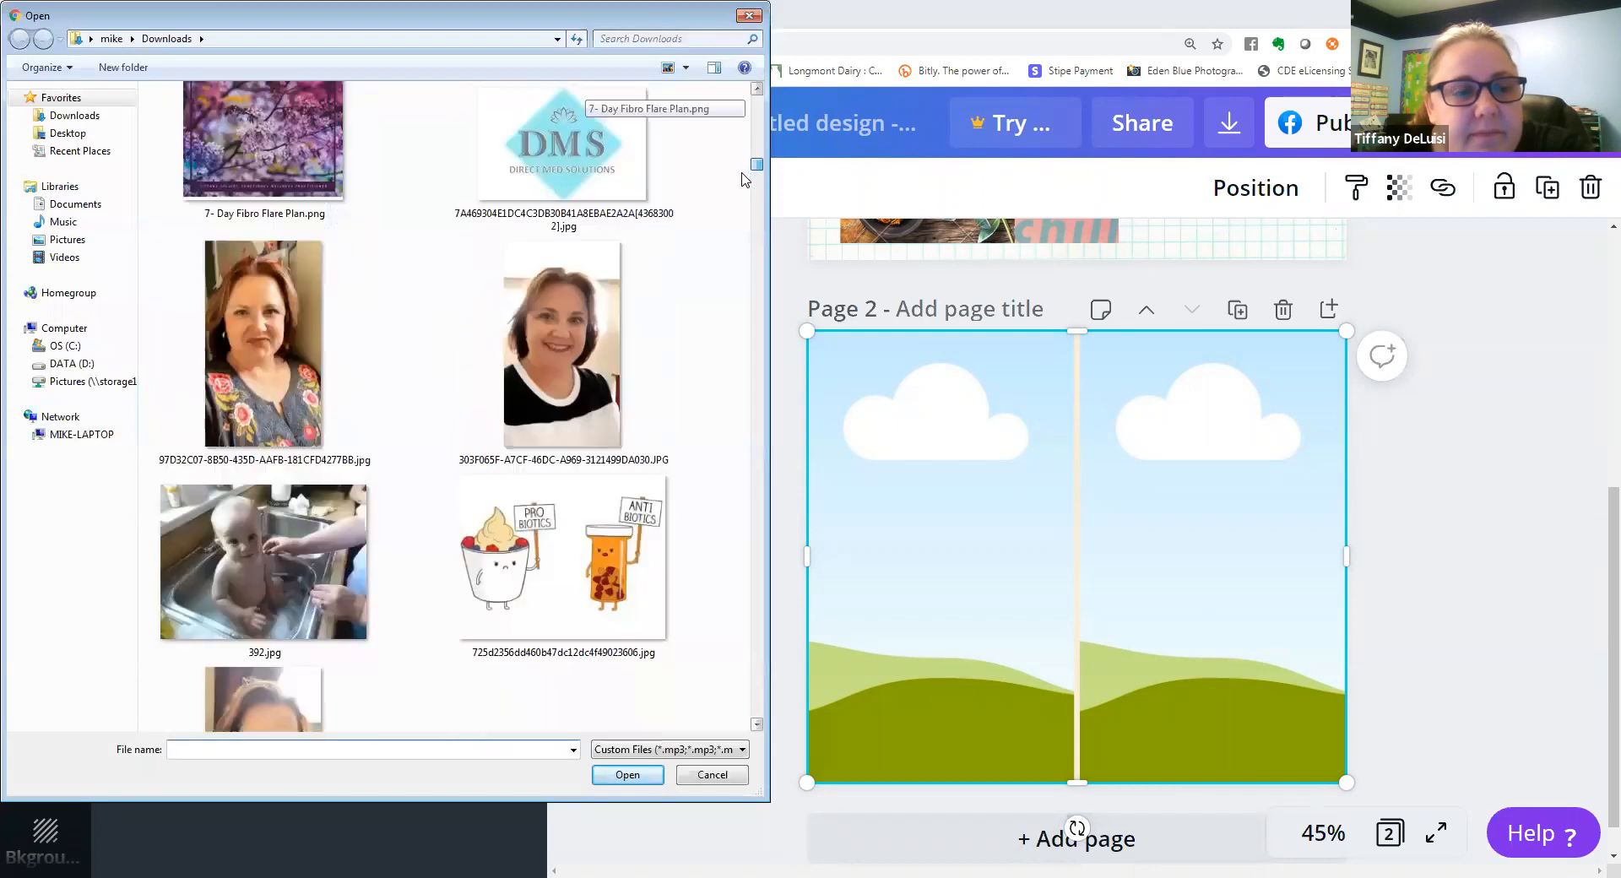
{"action": "scroll", "coordinate": [743, 195], "scroll_direction": "down", "scroll_amount": 2}
{"action": "scroll", "coordinate": [743, 195], "scroll_direction": "down", "scroll_amount": 10}
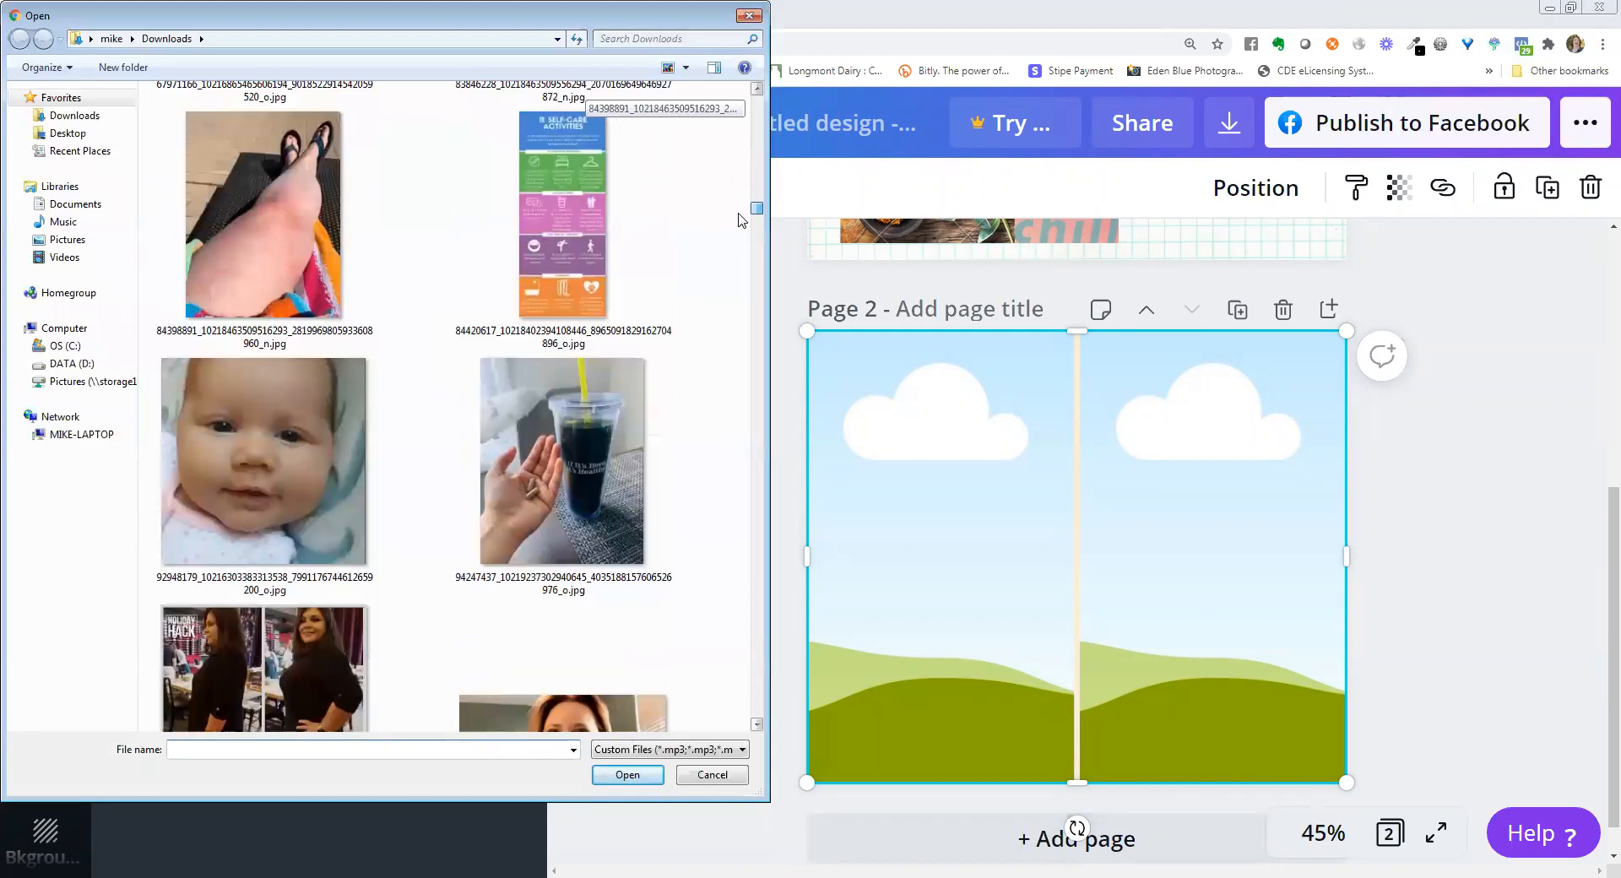
{"action": "scroll", "coordinate": [739, 228], "scroll_direction": "down", "scroll_amount": 12}
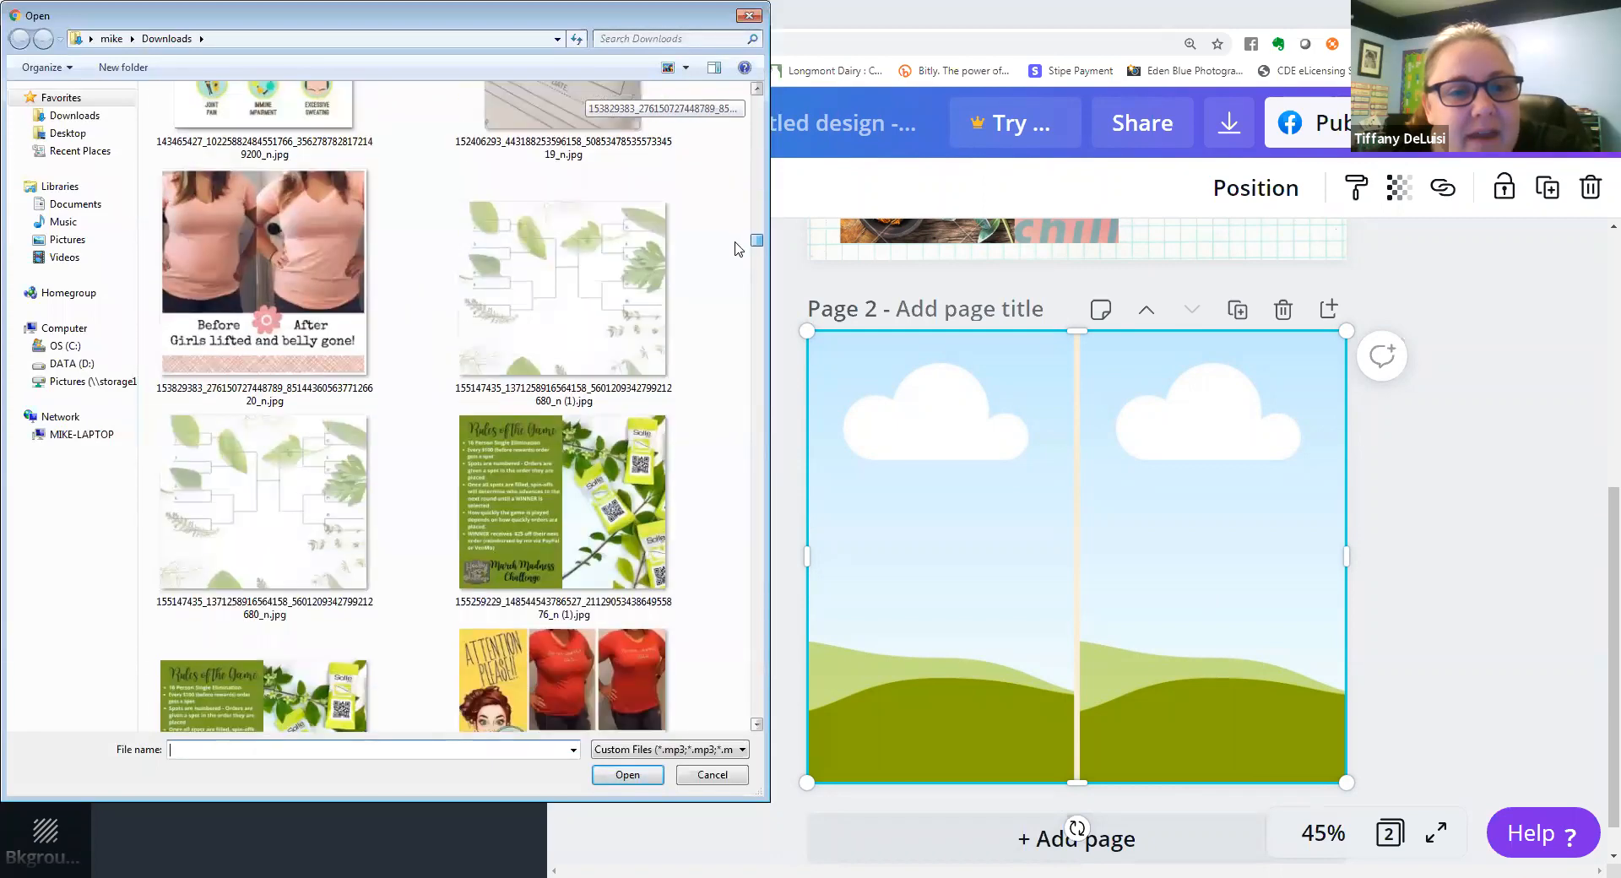
{"action": "scroll", "coordinate": [739, 254], "scroll_direction": "down", "scroll_amount": 1}
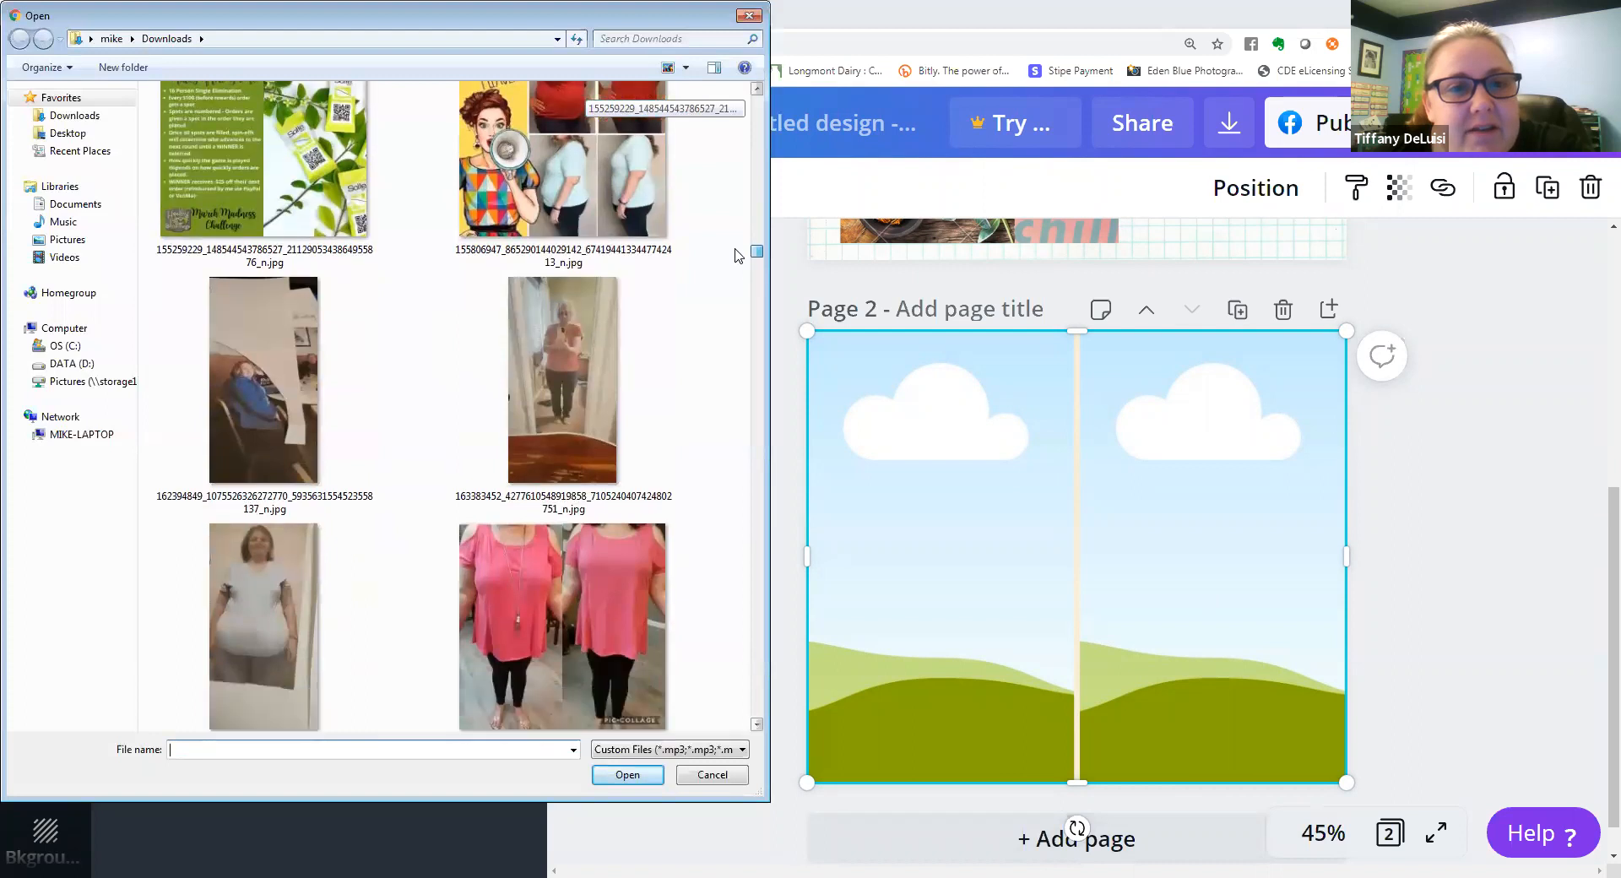
{"action": "left_click", "coordinate": [546, 366]}
{"action": "double_click", "coordinate": [545, 367]}
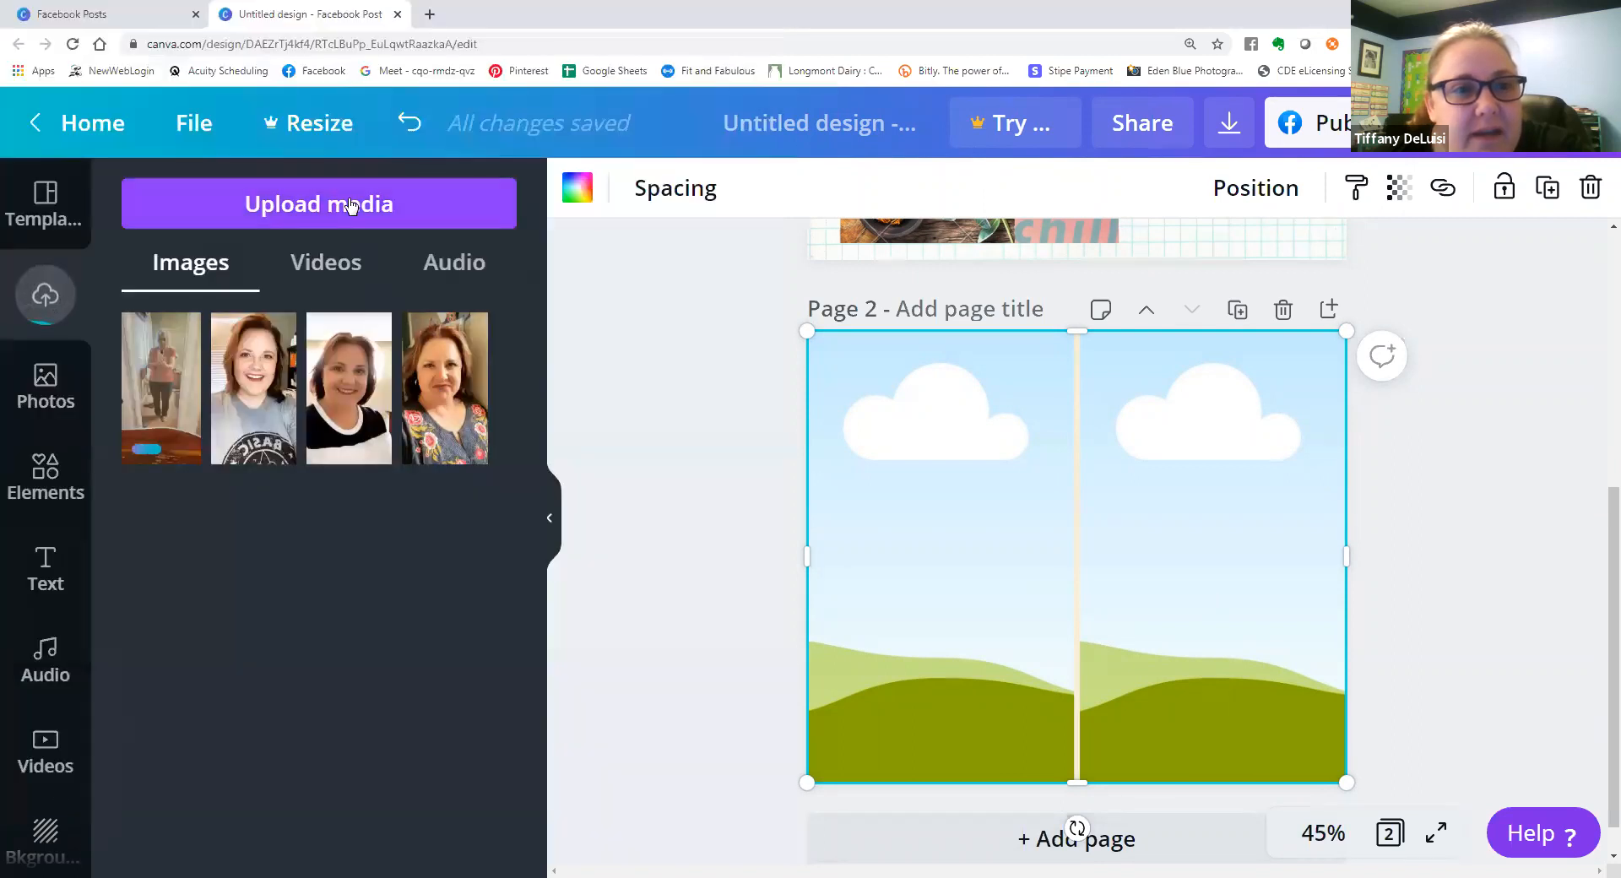
Upload the white T-shirt photo from Downloads and place it in the grid's left cell, with the mirror selfie in the right cell.
{"action": "left_click", "coordinate": [351, 205]}
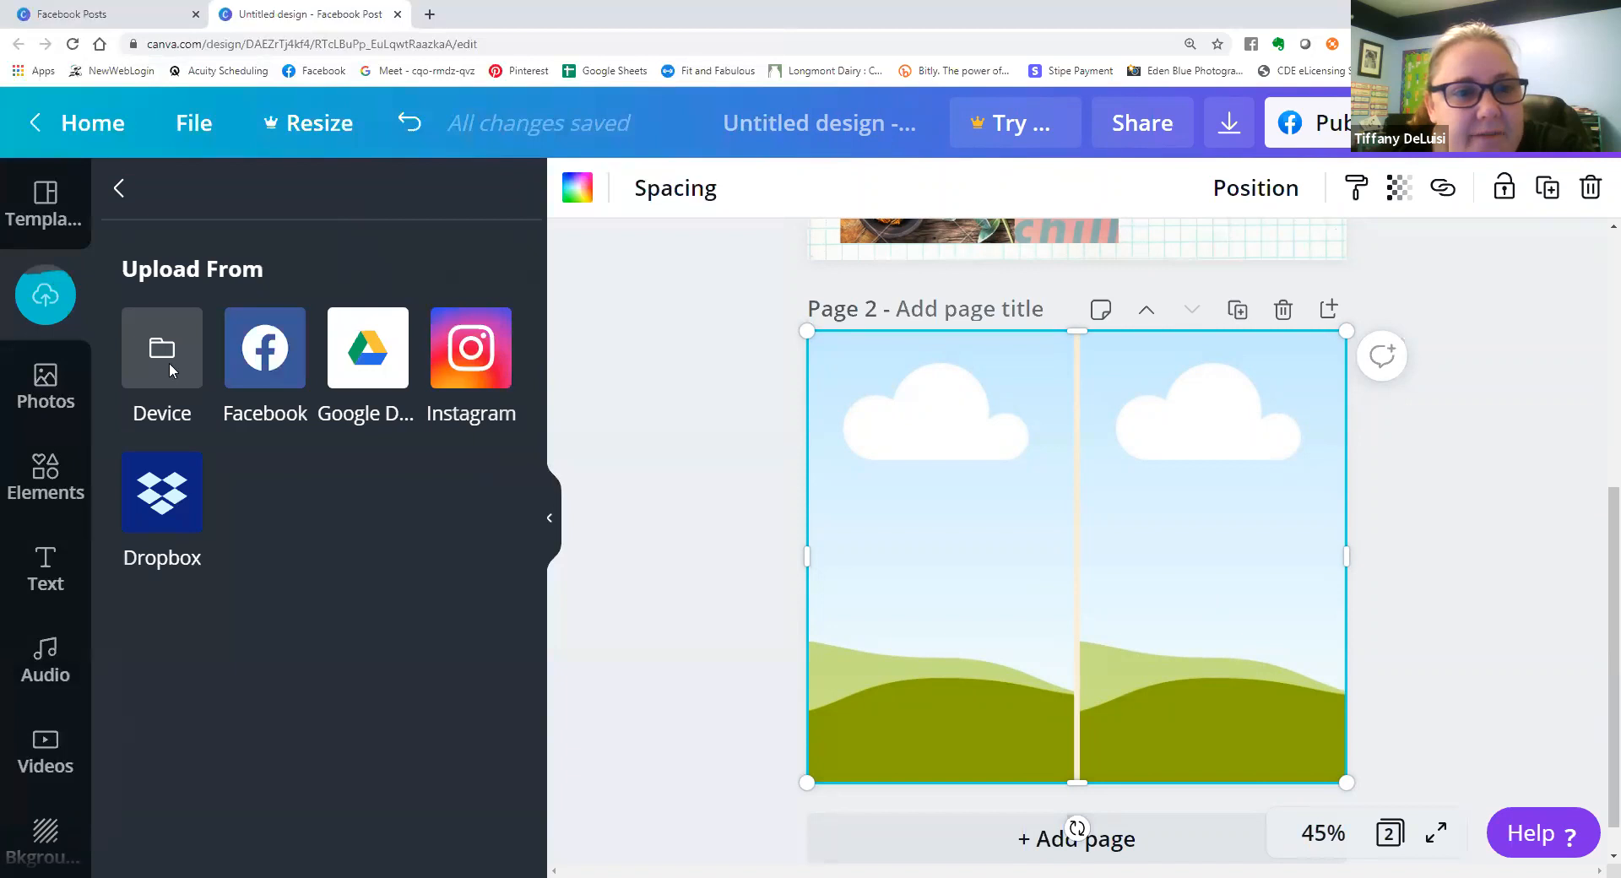
{"action": "left_click", "coordinate": [167, 364]}
{"action": "scroll", "coordinate": [743, 187], "scroll_direction": "down", "scroll_amount": 5}
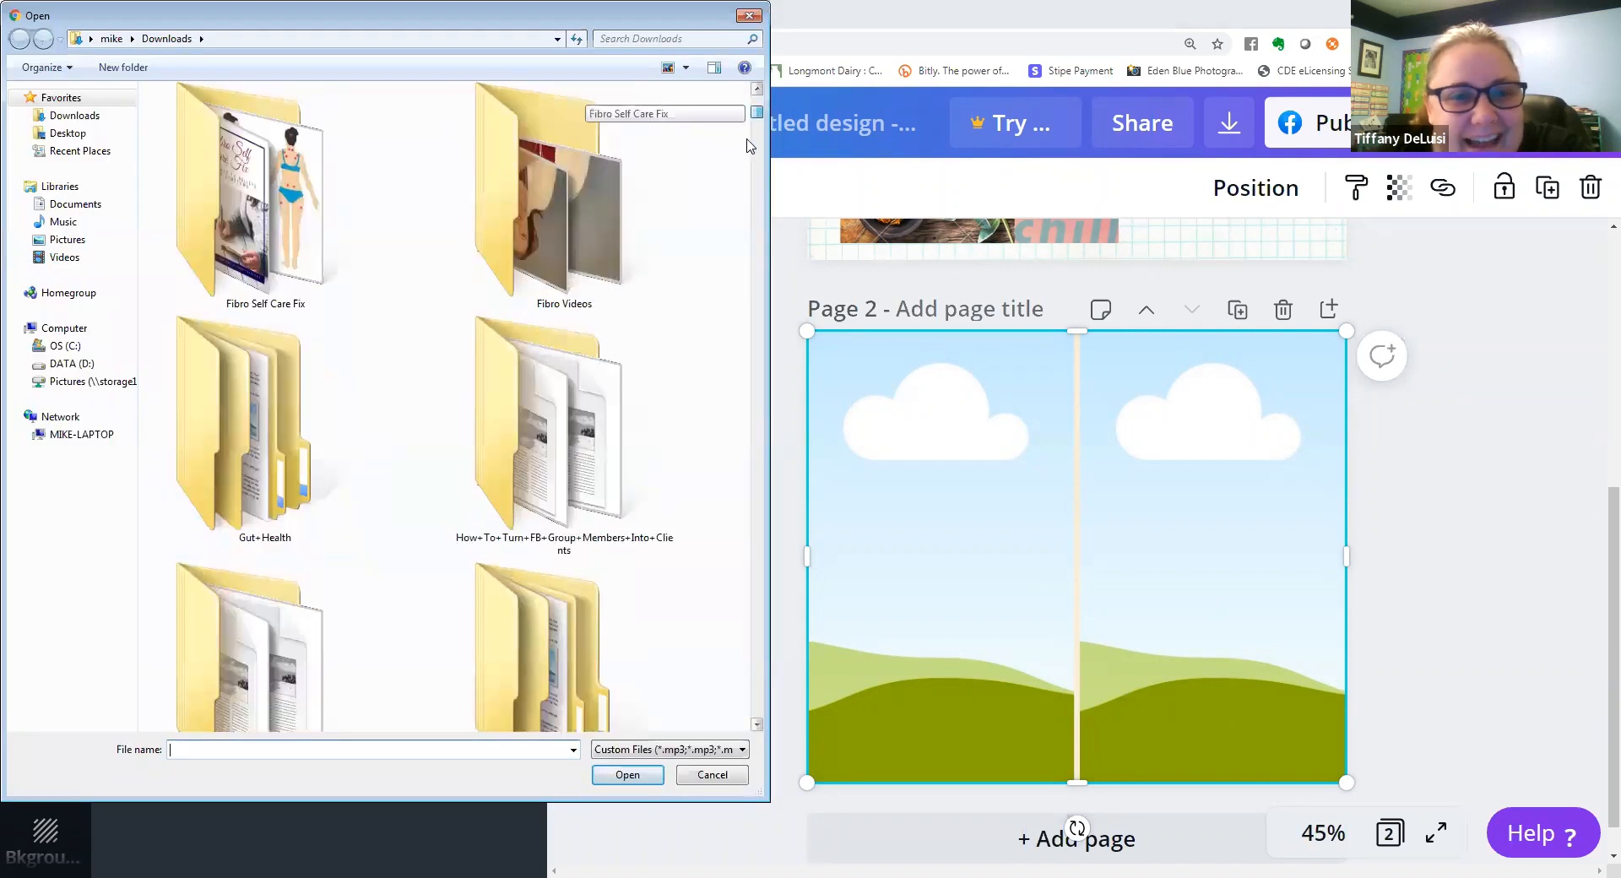
{"action": "scroll", "coordinate": [744, 186], "scroll_direction": "down", "scroll_amount": 15}
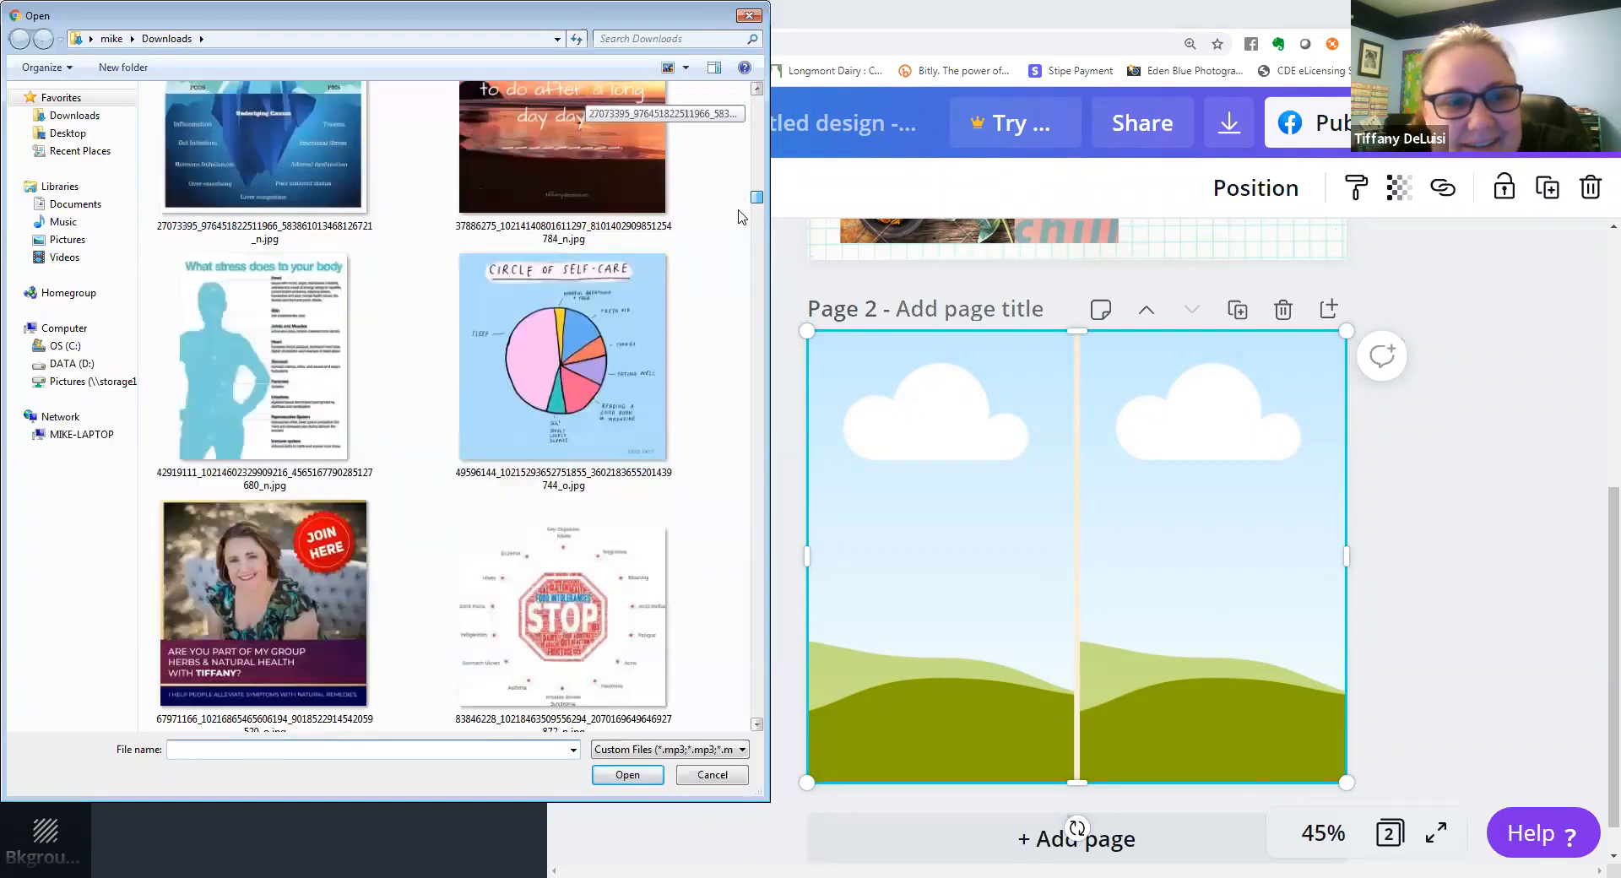
{"action": "scroll", "coordinate": [738, 228], "scroll_direction": "down", "scroll_amount": 15}
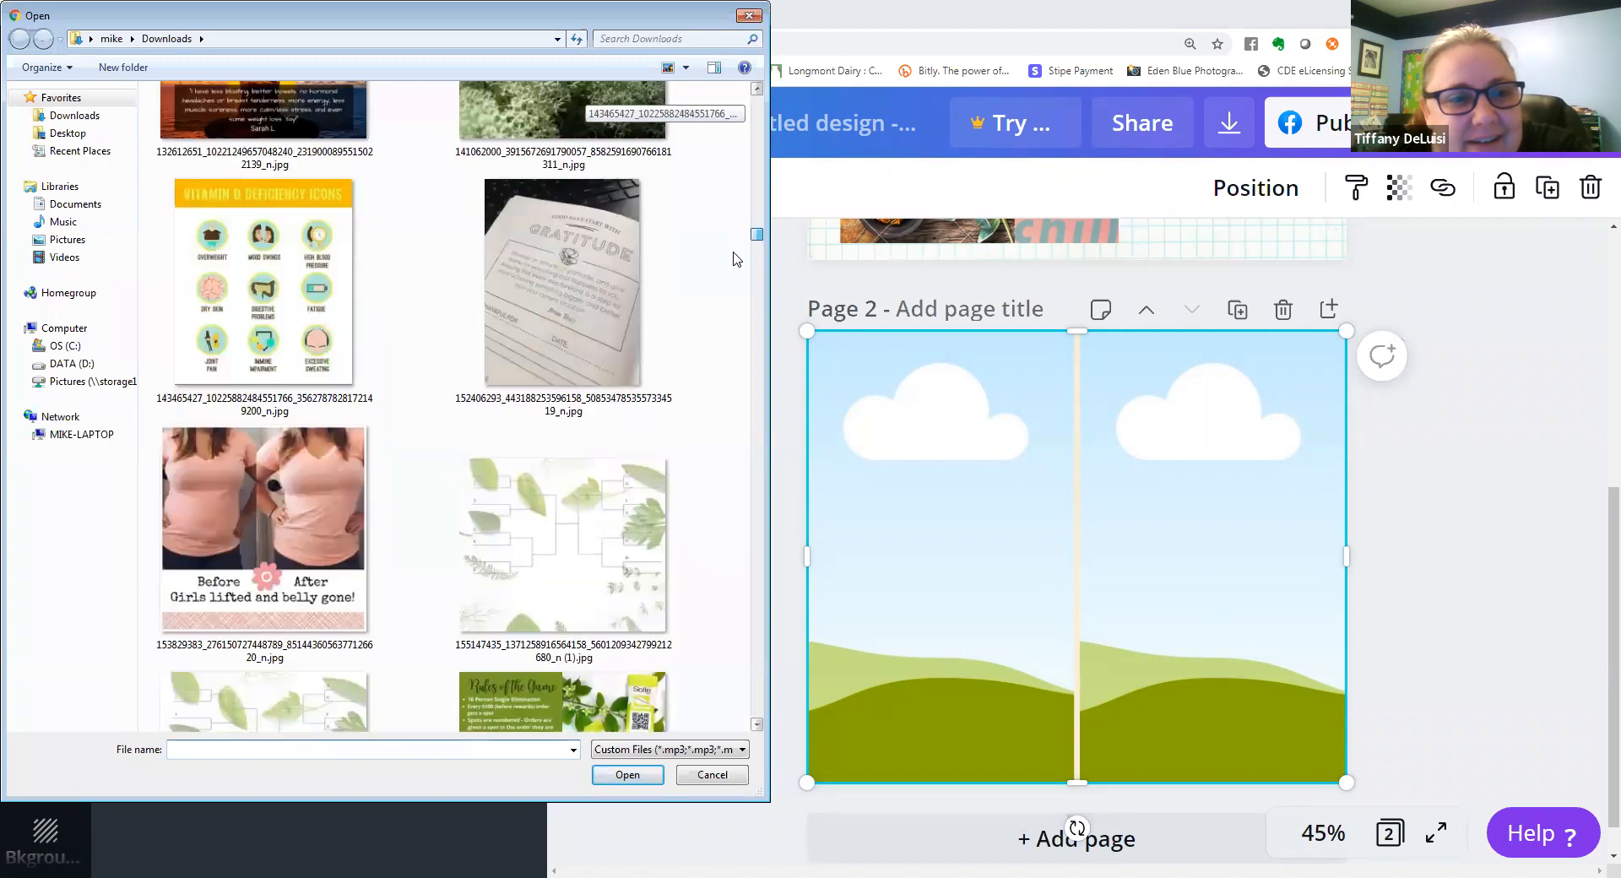
{"action": "scroll", "coordinate": [738, 262], "scroll_direction": "down", "scroll_amount": 5}
{"action": "double_click", "coordinate": [225, 453]}
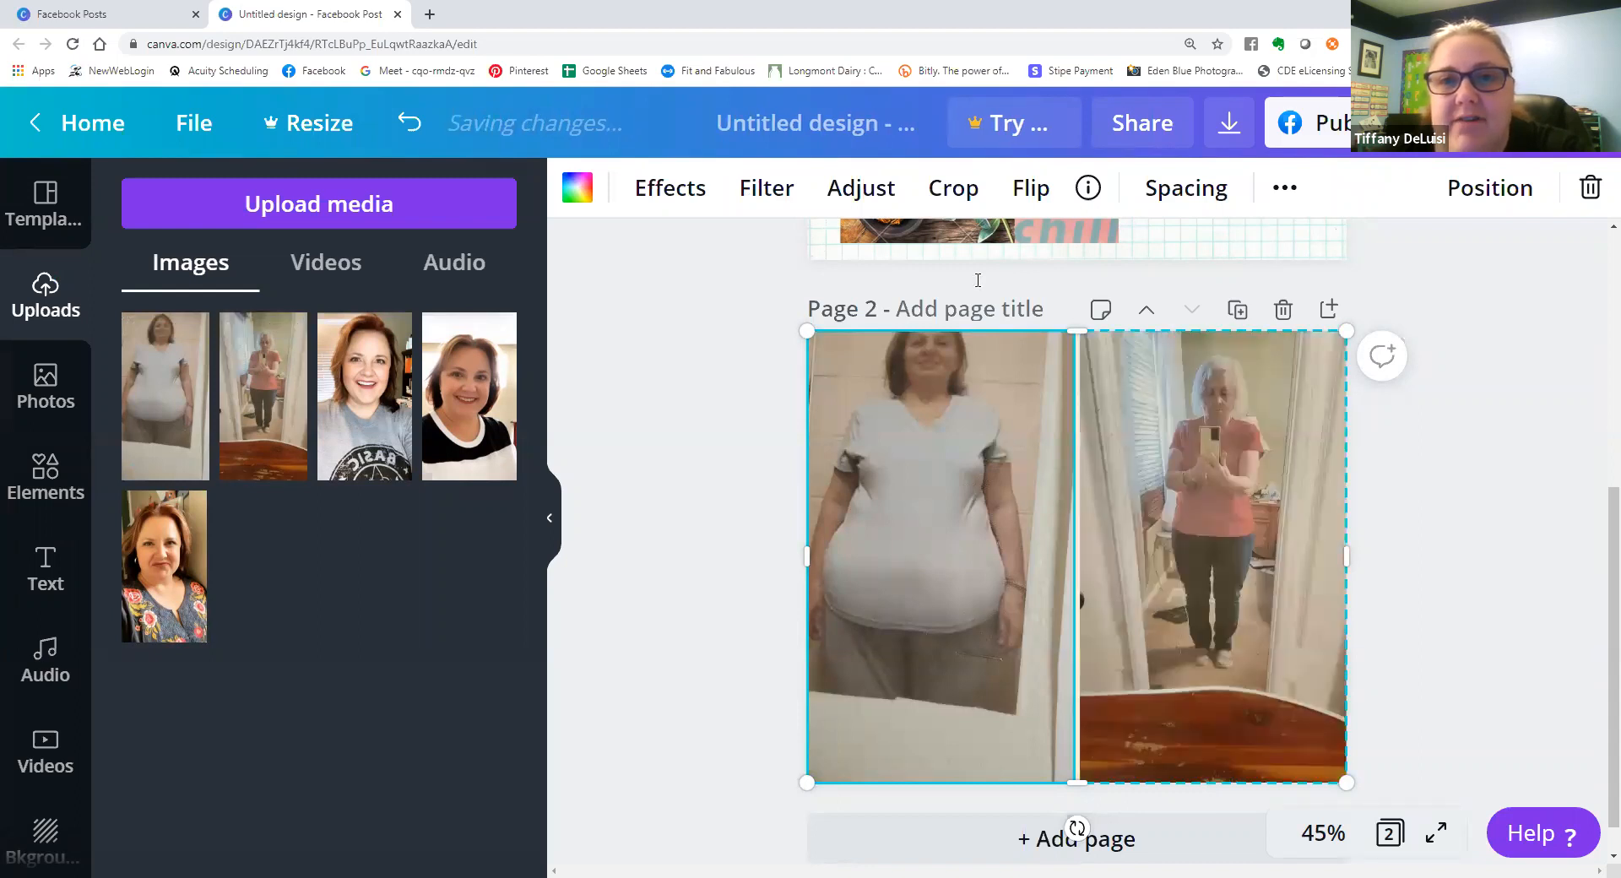
Crop the white T-shirt photo in the left grid cell, shifting it down so the whole head shows.
{"action": "left_click", "coordinate": [959, 191]}
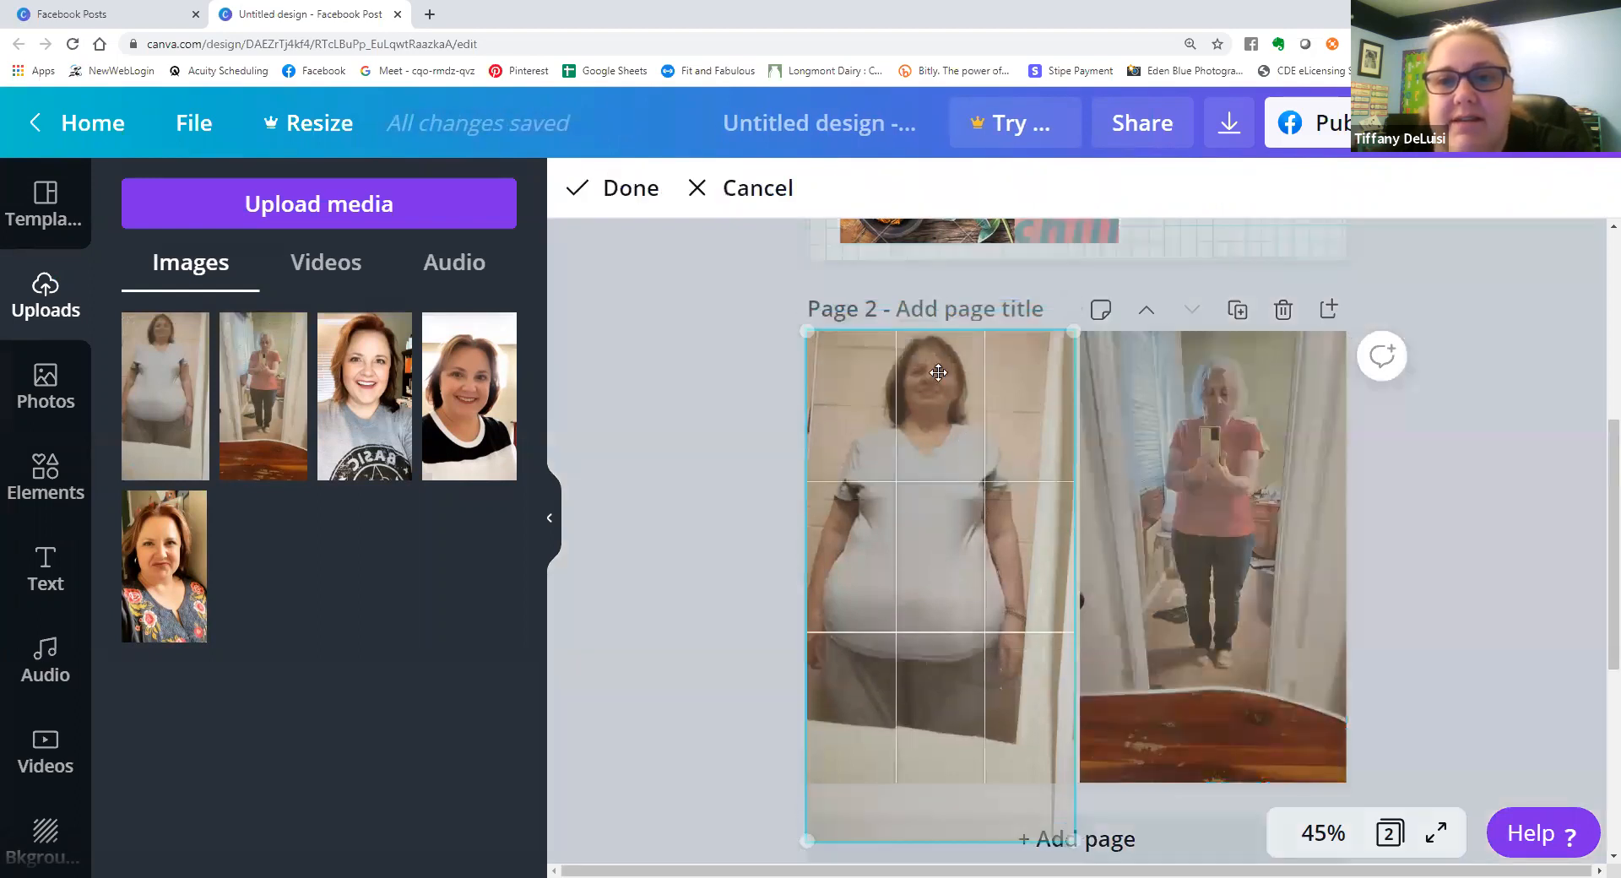
{"action": "left_click", "coordinate": [663, 189]}
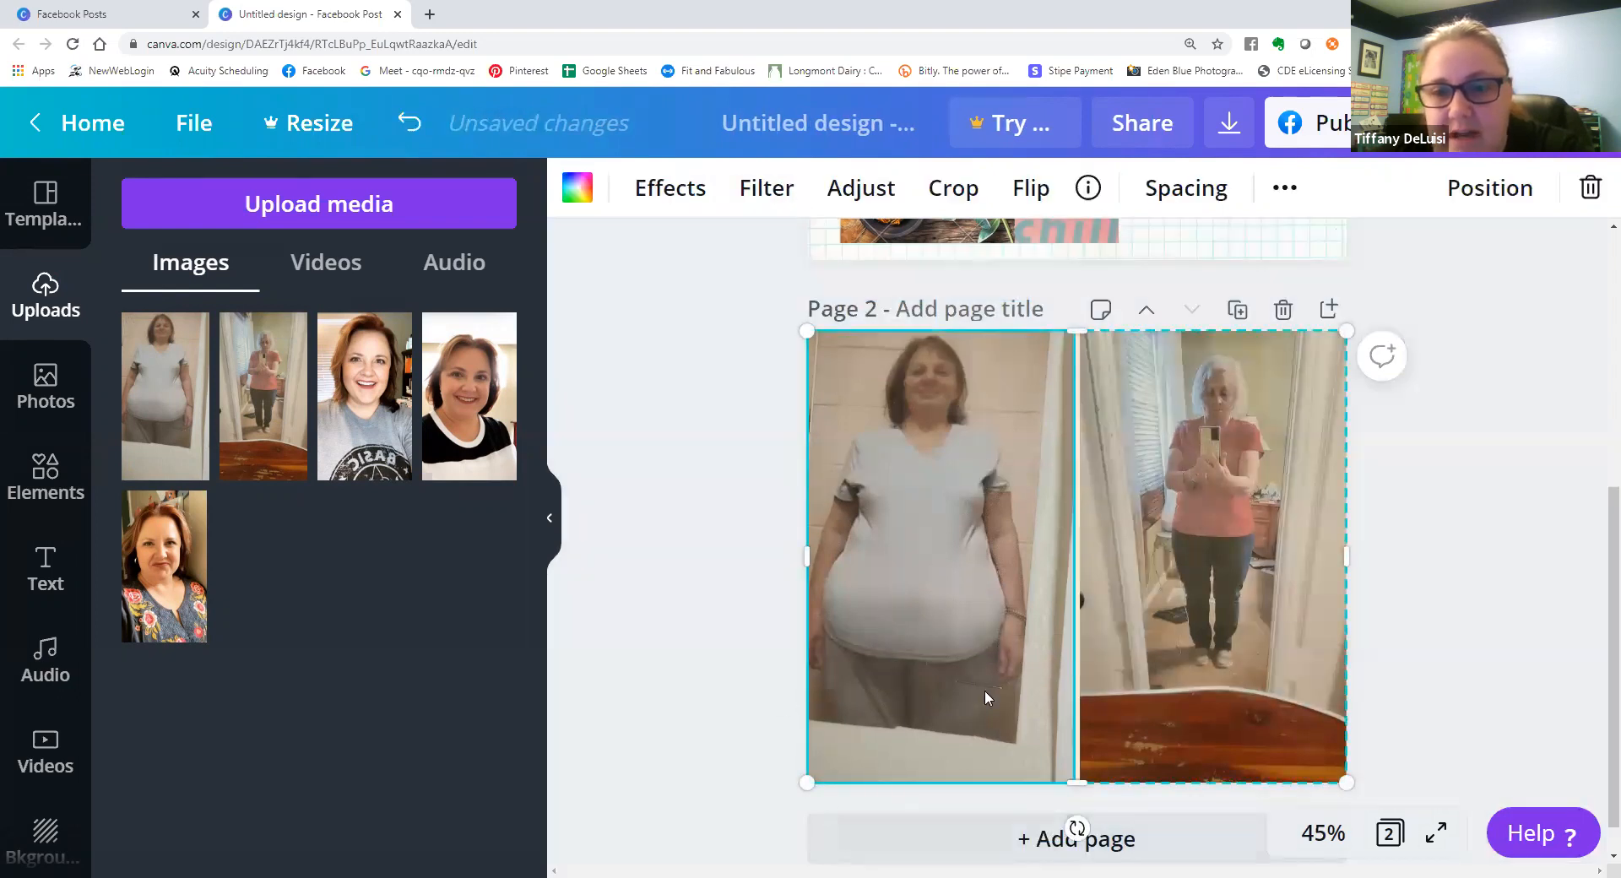
Enlarge the white T-shirt photo within the crop of page 2's left grid cell so the woman fills more of it.
{"action": "left_click", "coordinate": [952, 188]}
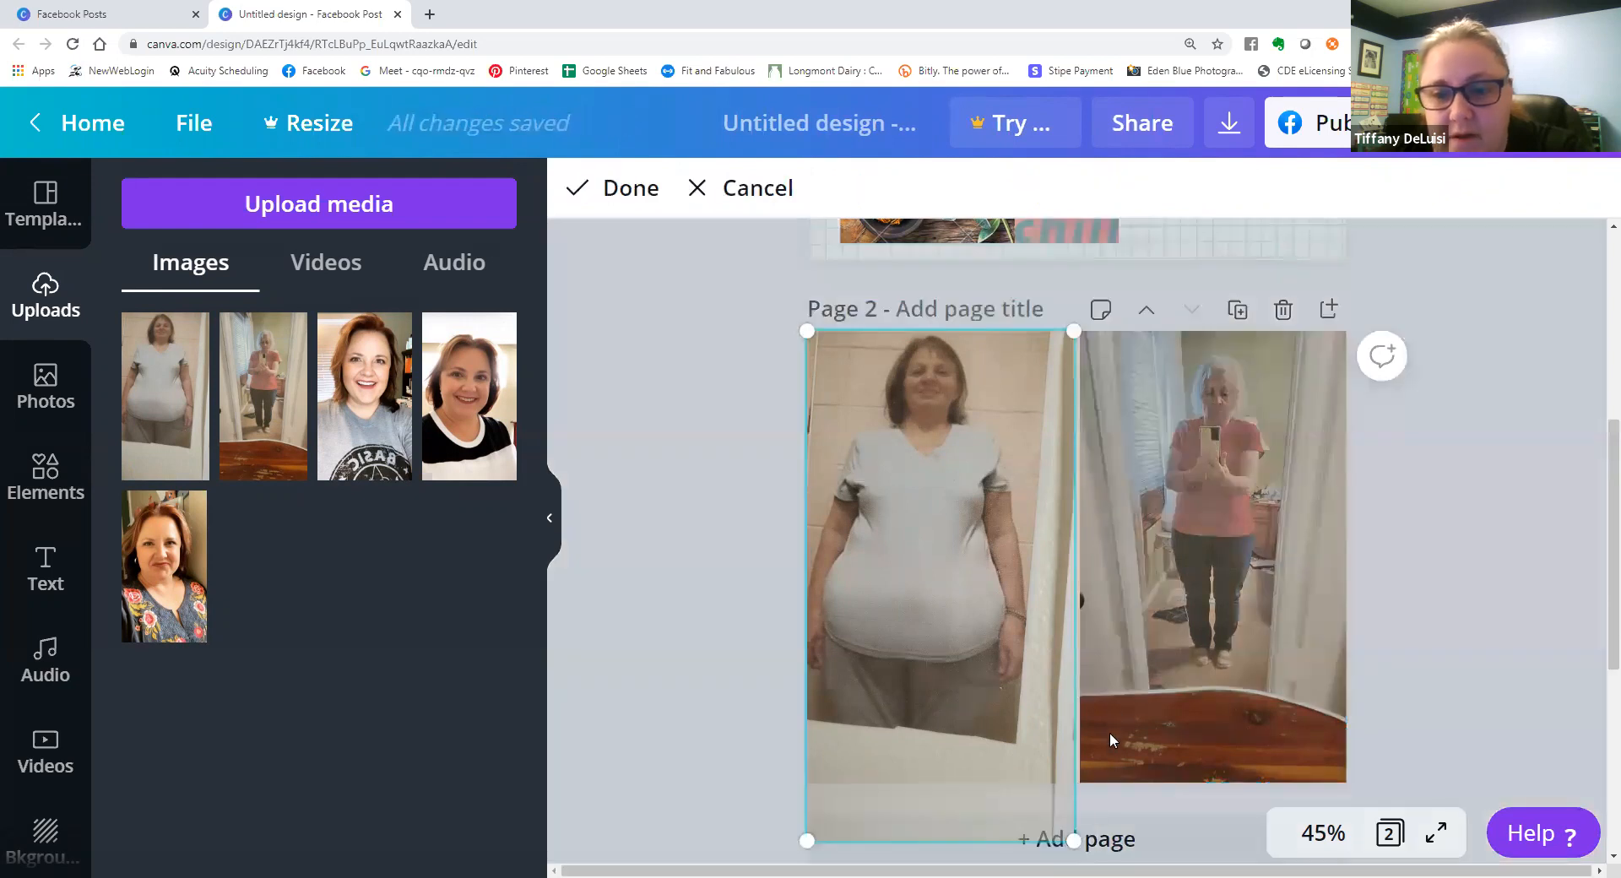
{"action": "left_click_drag", "start_coordinate": [1074, 840], "coordinate": [1122, 865]}
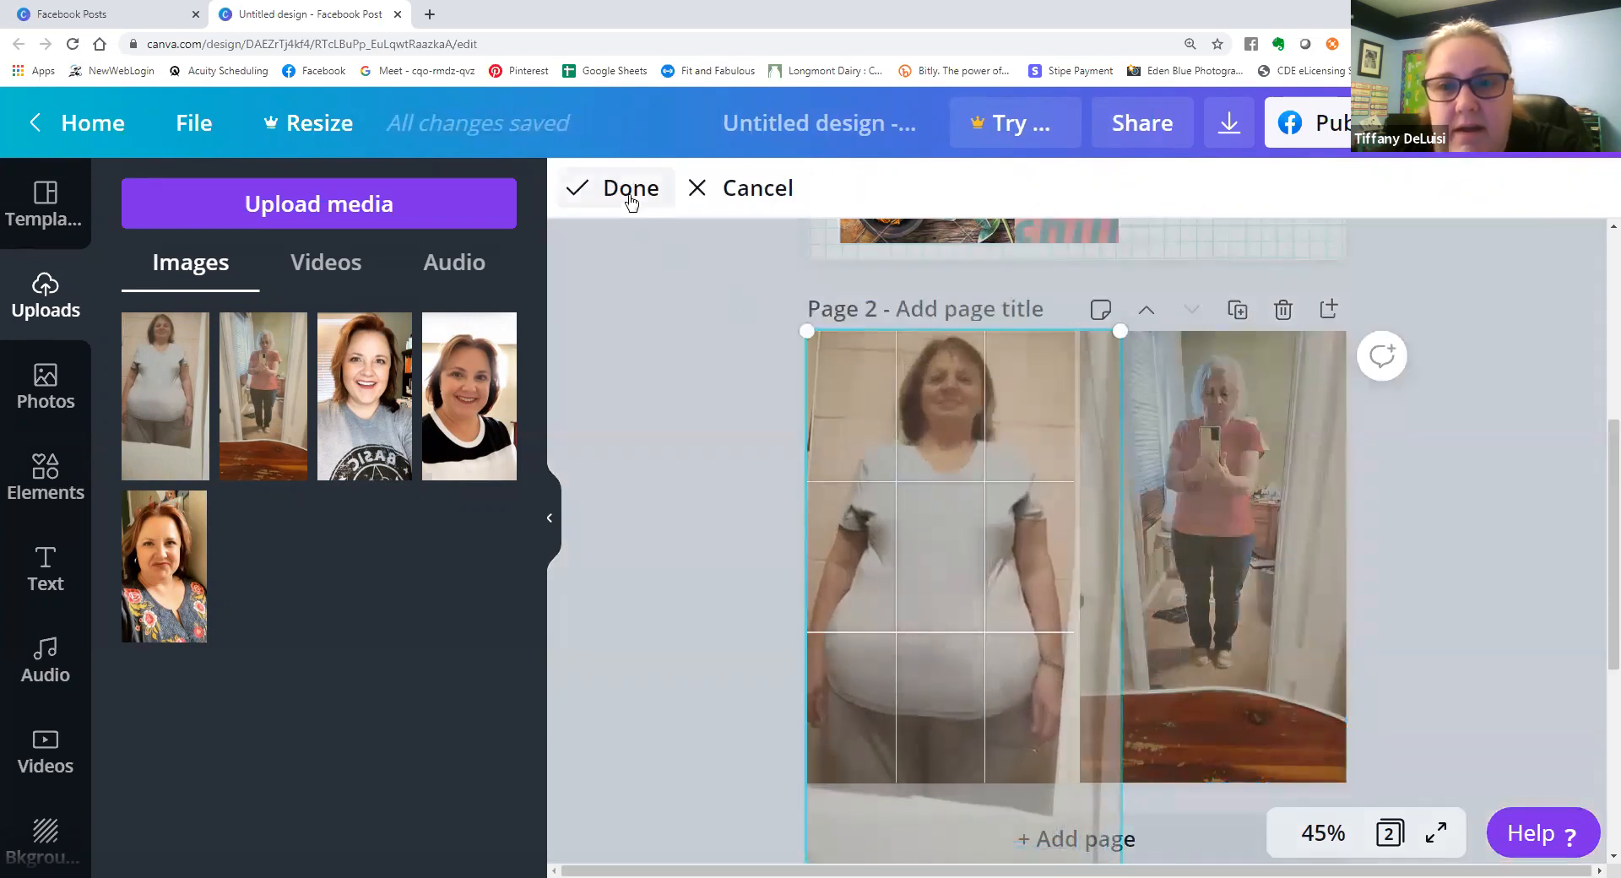
{"action": "left_click", "coordinate": [630, 189]}
Enlarge and reposition the mirror selfie within the crop of the right grid cell so the woman appears larger.
{"action": "left_click", "coordinate": [957, 189]}
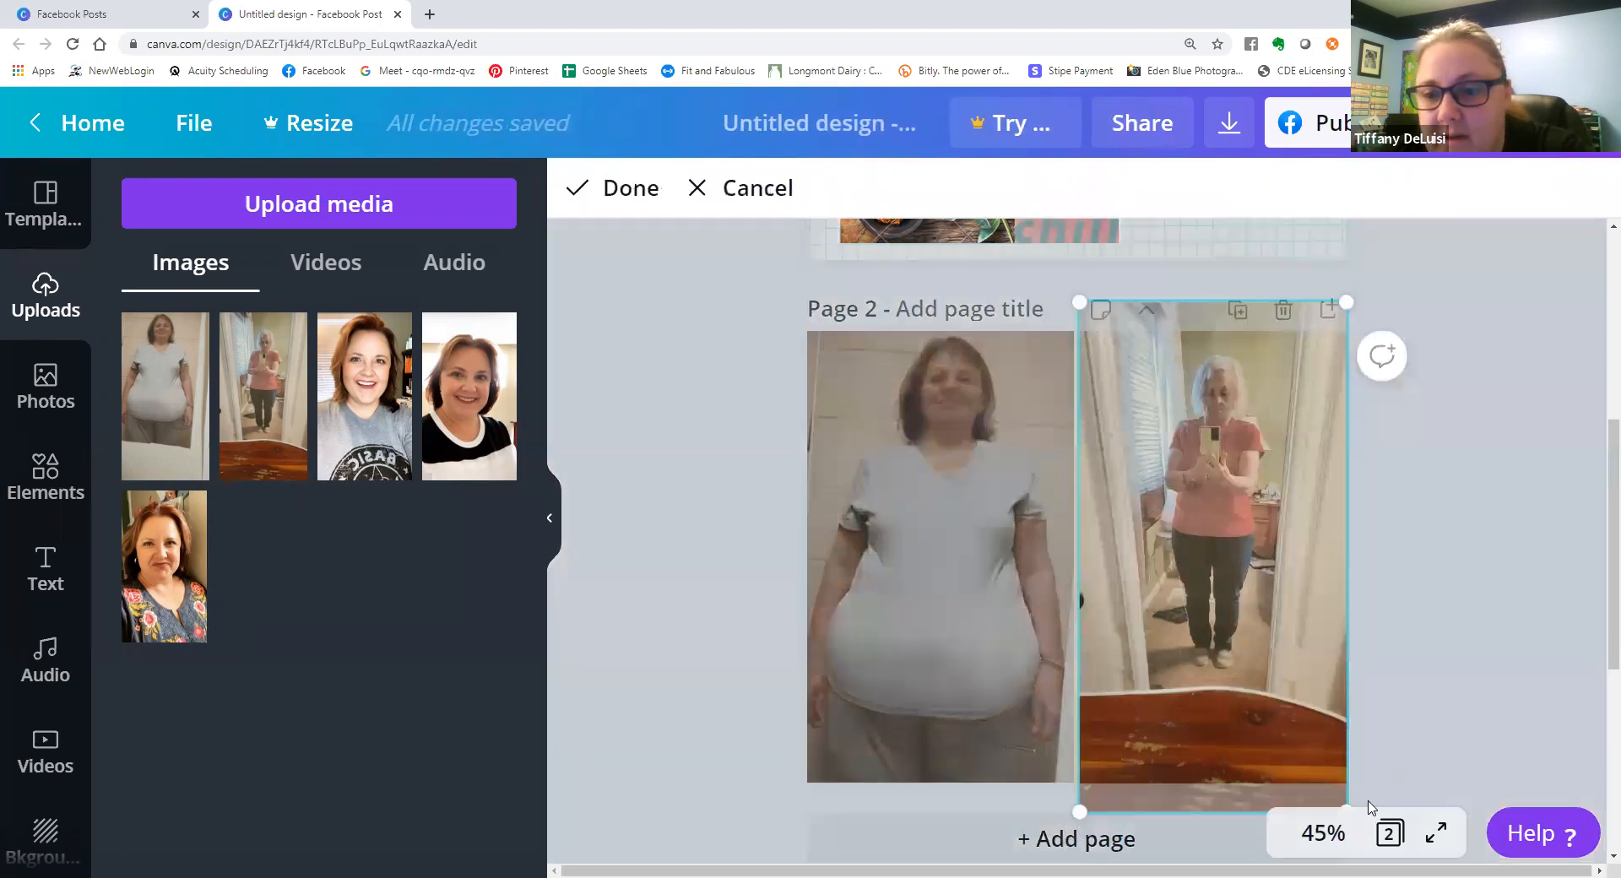
{"action": "left_click_drag", "start_coordinate": [1346, 301], "coordinate": [1375, 279]}
{"action": "left_click_drag", "start_coordinate": [1284, 428], "coordinate": [1270, 592]}
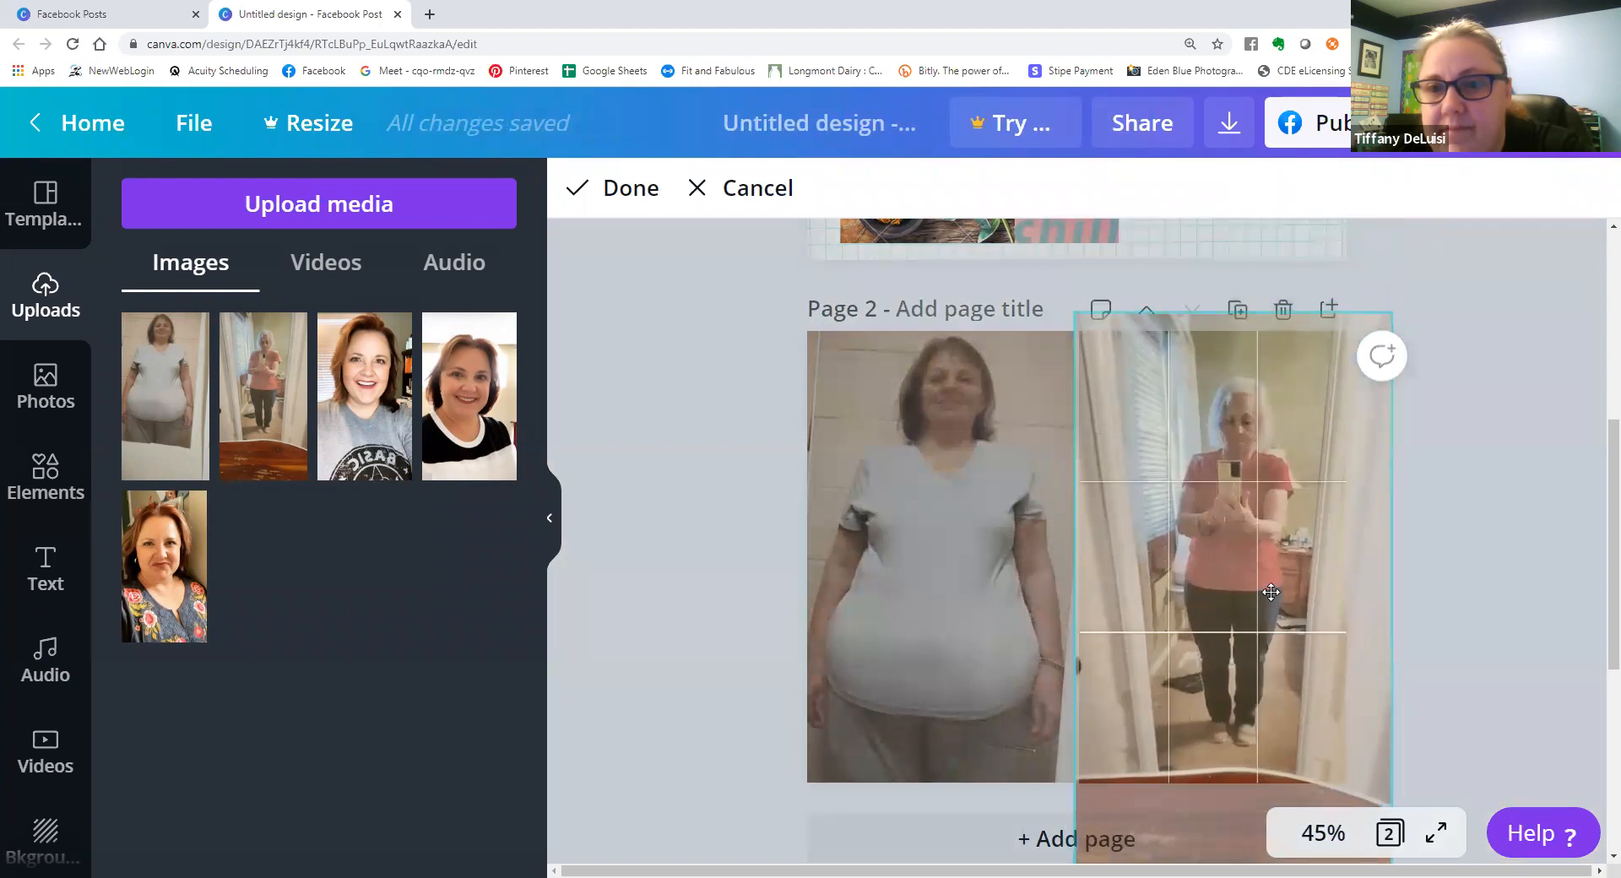
{"action": "left_click", "coordinate": [615, 199]}
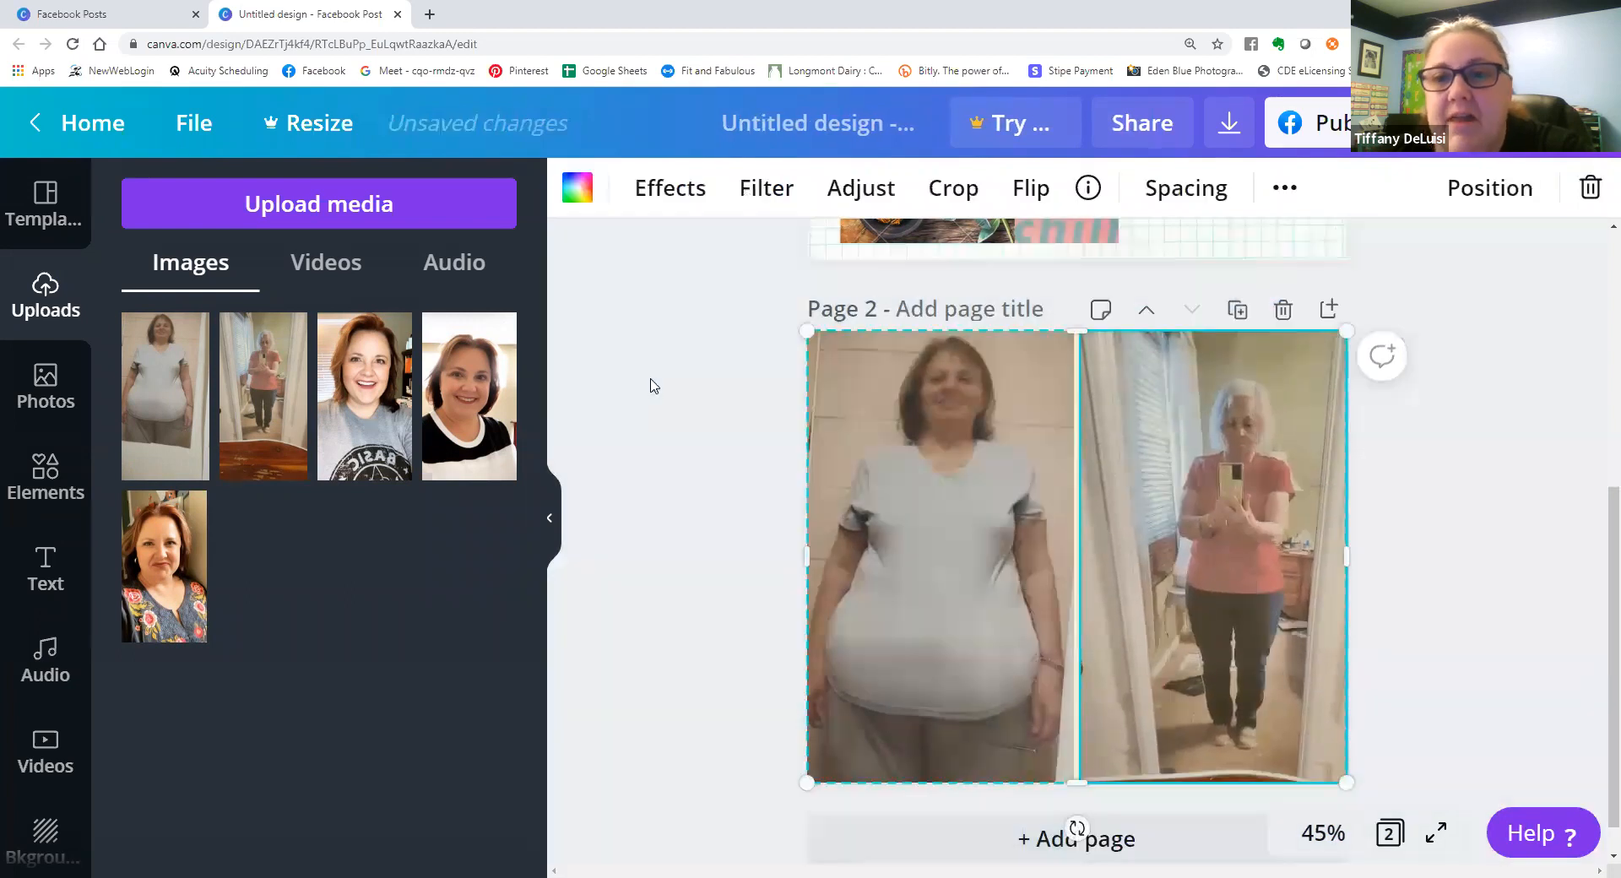
Try the Epic, Festive, Summer and Street filters on the white T-shirt photo and reset its filter to None.
{"action": "left_click", "coordinate": [767, 196]}
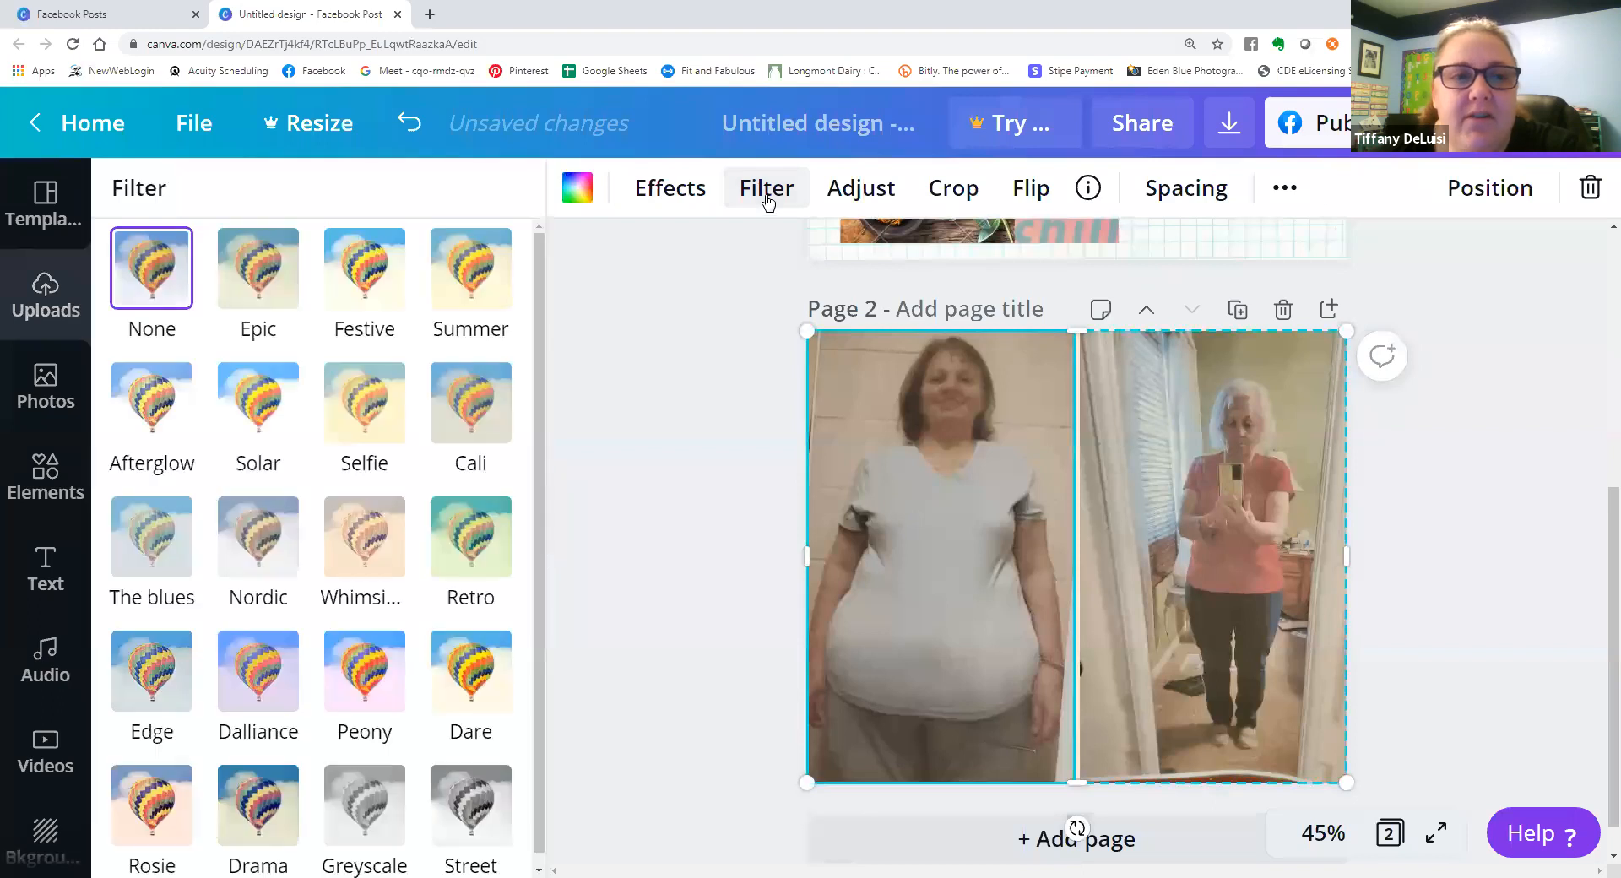
{"action": "left_click", "coordinate": [269, 295]}
{"action": "left_click", "coordinate": [395, 288]}
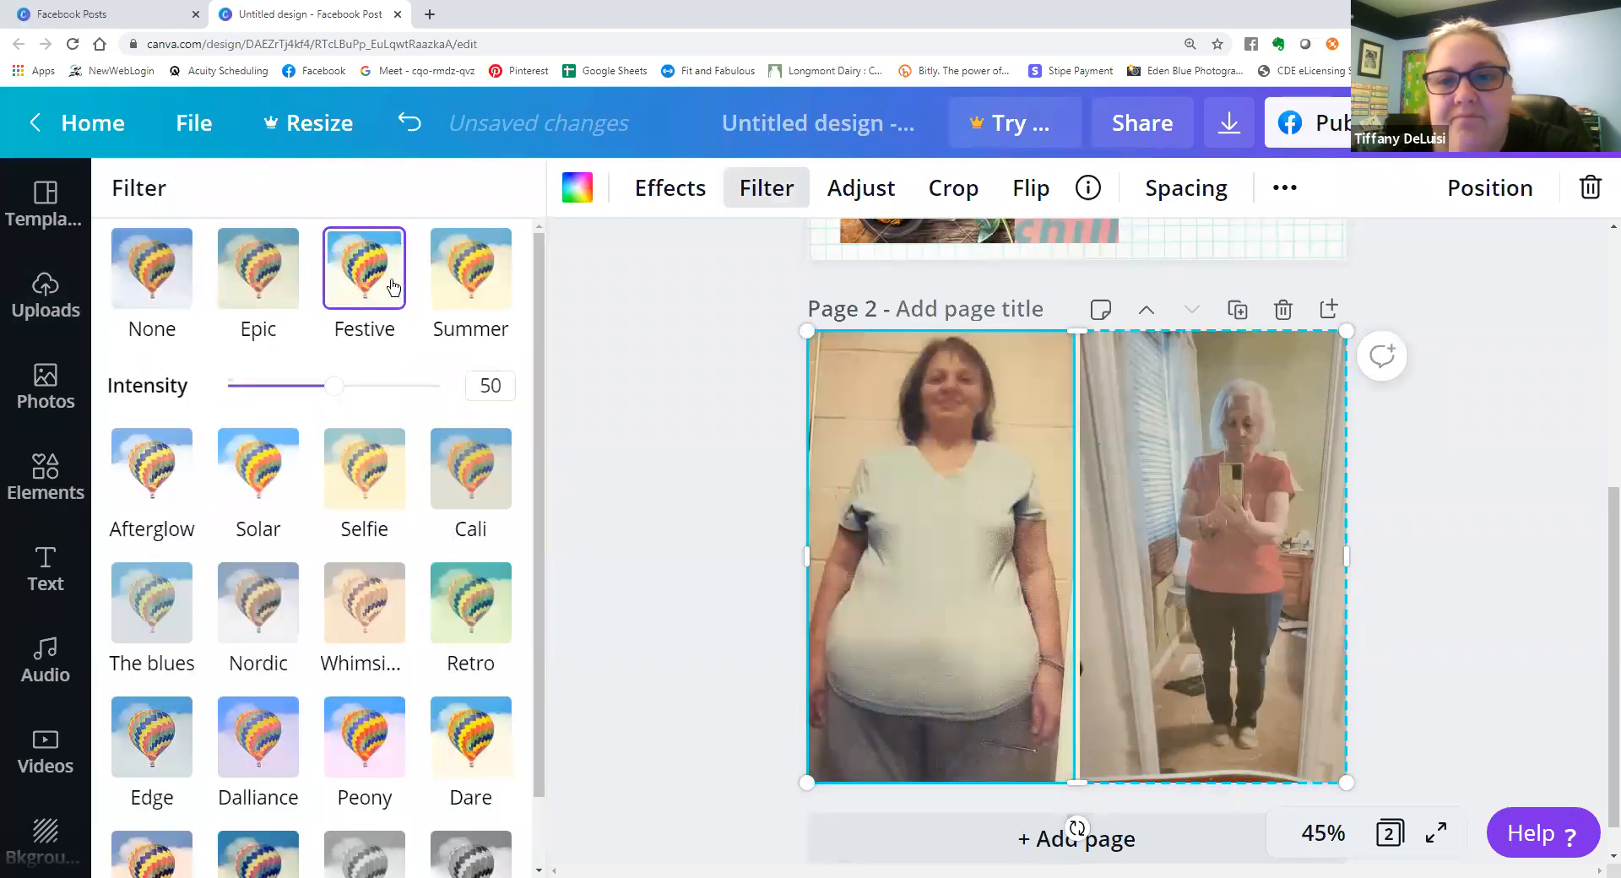
{"action": "left_click", "coordinate": [460, 290]}
{"action": "scroll", "coordinate": [473, 676], "scroll_direction": "down", "scroll_amount": 1}
{"action": "left_click", "coordinate": [486, 807]}
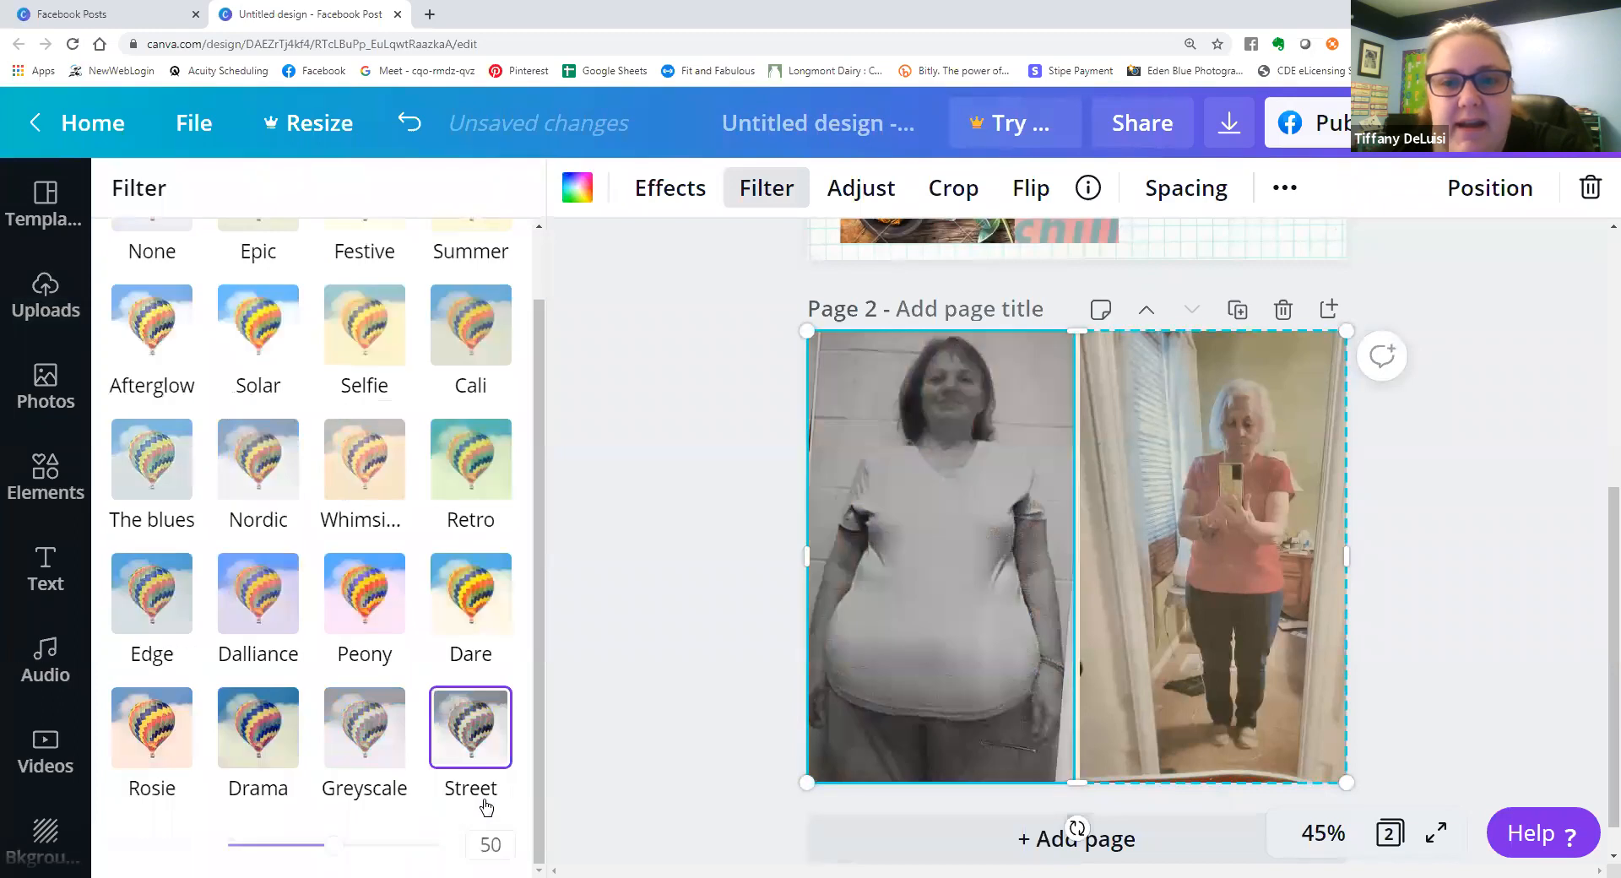
{"action": "scroll", "coordinate": [235, 481], "scroll_direction": "up", "scroll_amount": 1}
{"action": "left_click", "coordinate": [159, 258]}
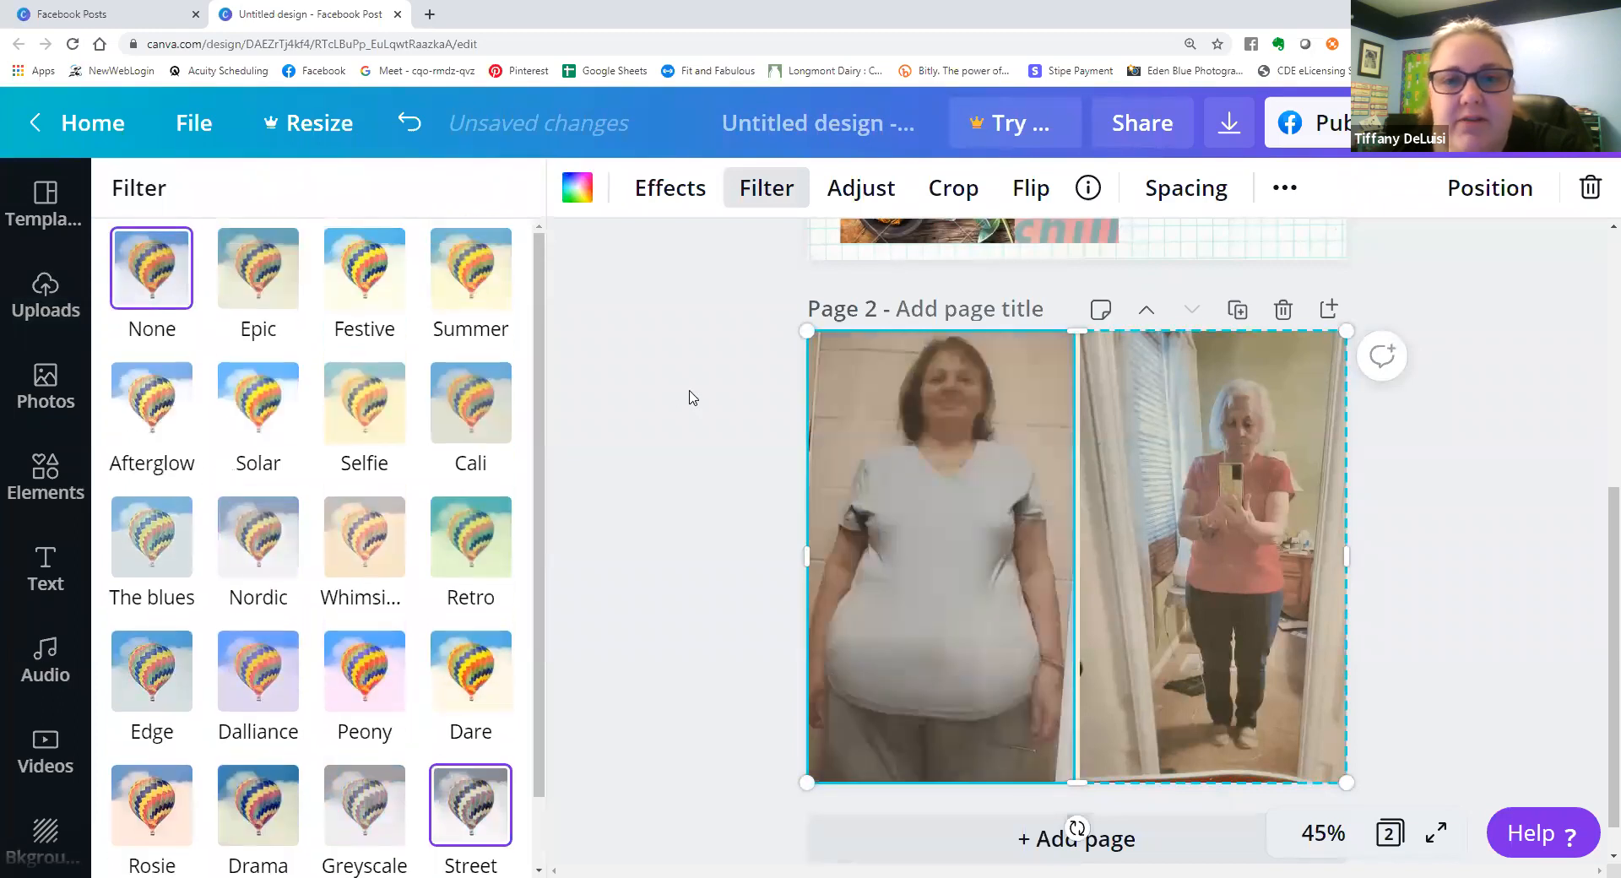
{"action": "left_click", "coordinate": [691, 399]}
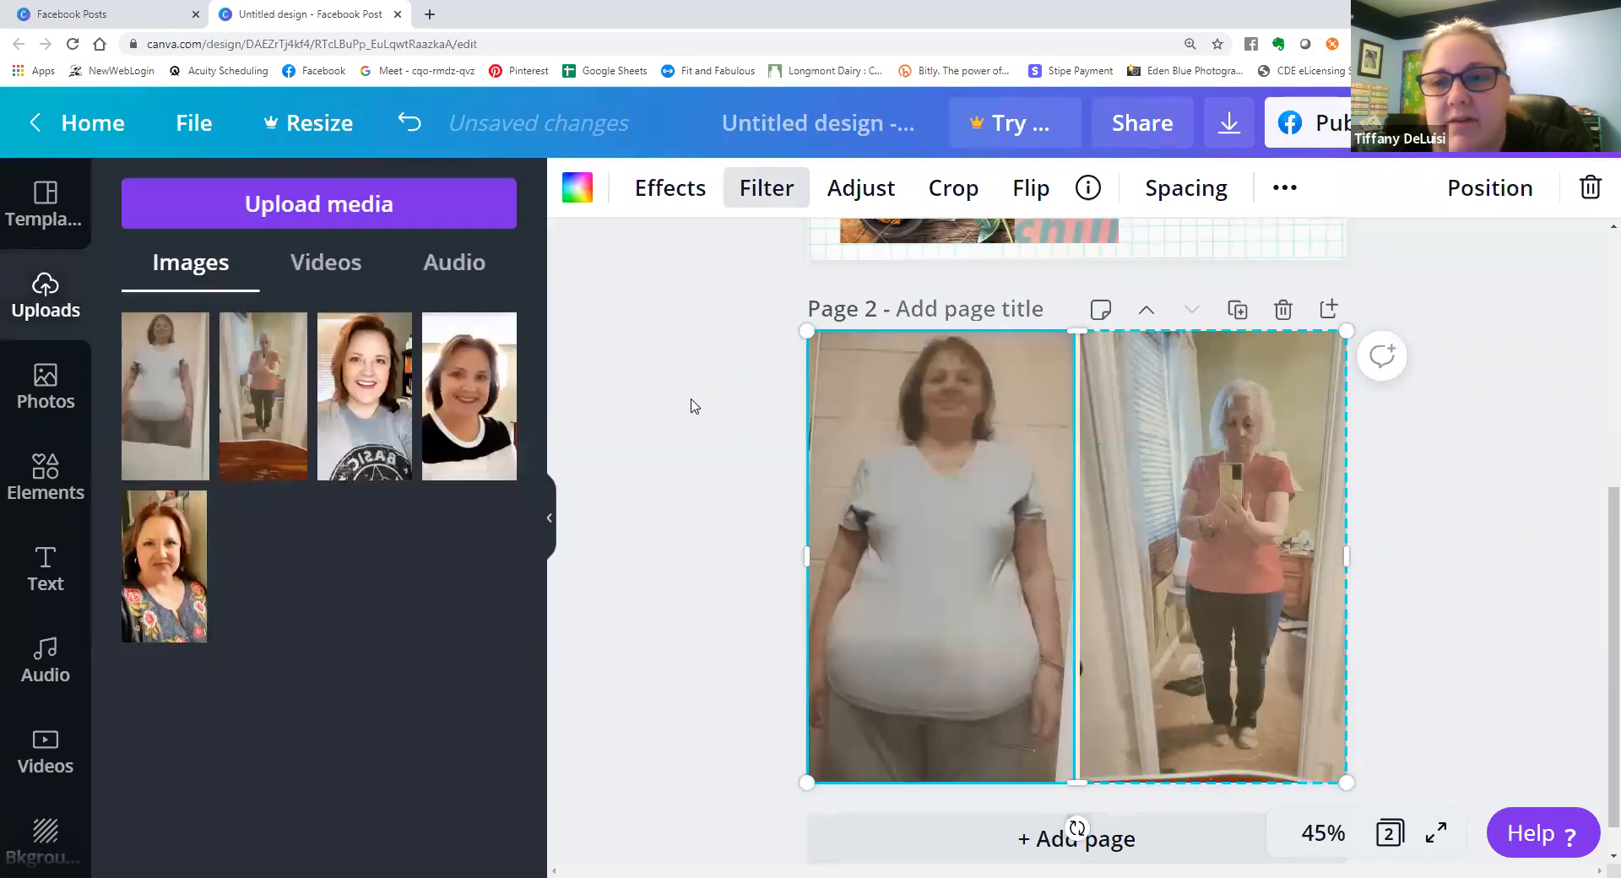
{"action": "left_click", "coordinate": [697, 463]}
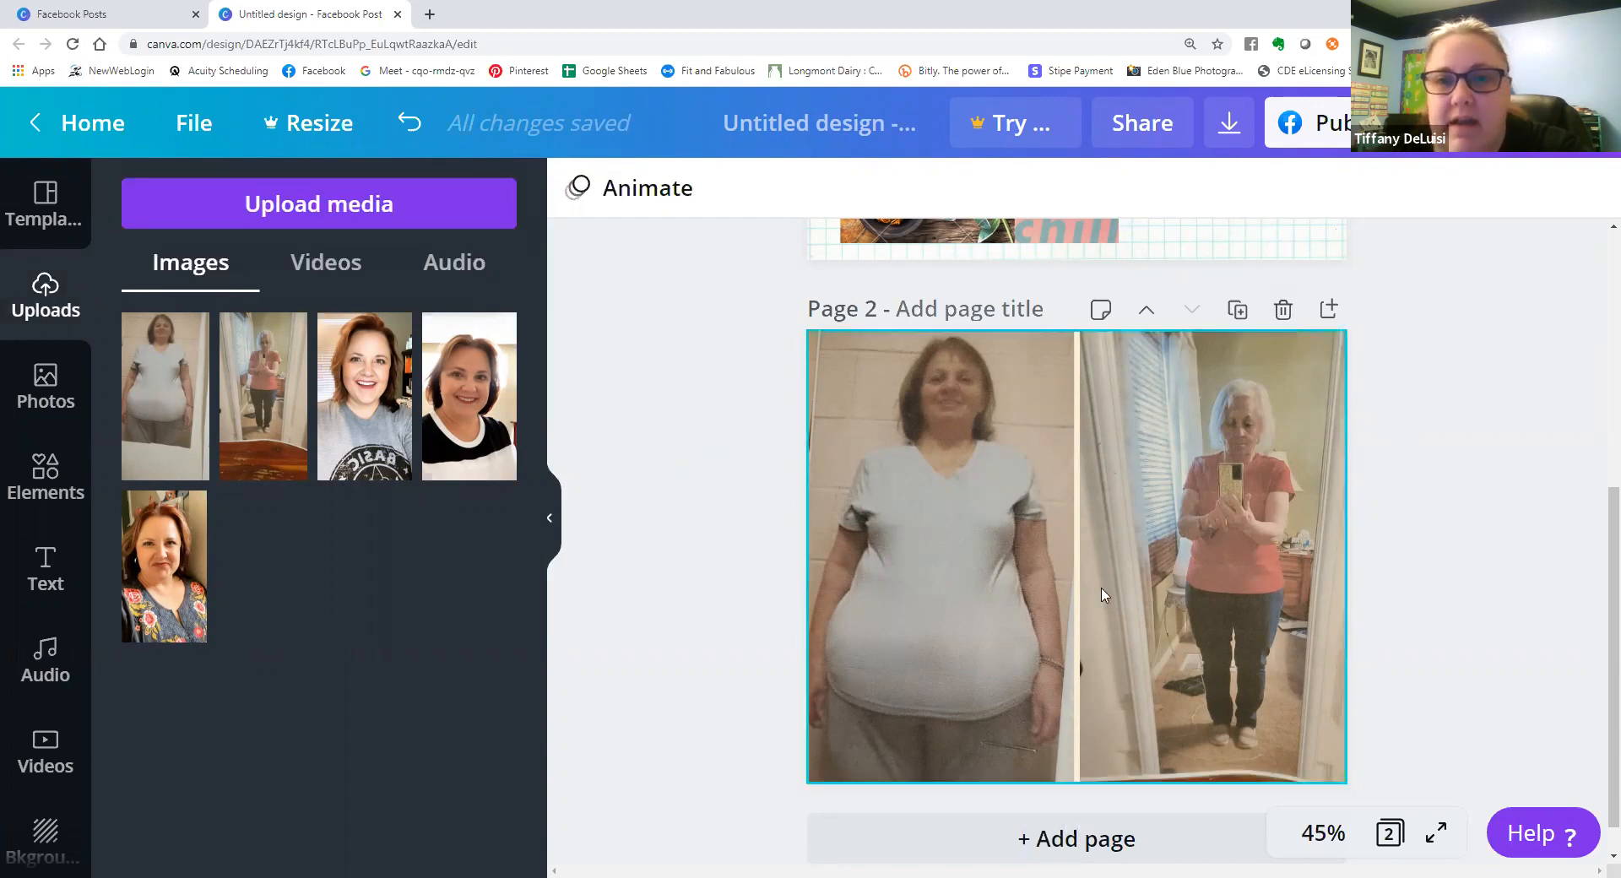
Upload herbal_medicine.jpg from the device's Downloads folder for page 1's birthday design.
{"action": "scroll", "coordinate": [1047, 654], "scroll_direction": "up", "scroll_amount": 5}
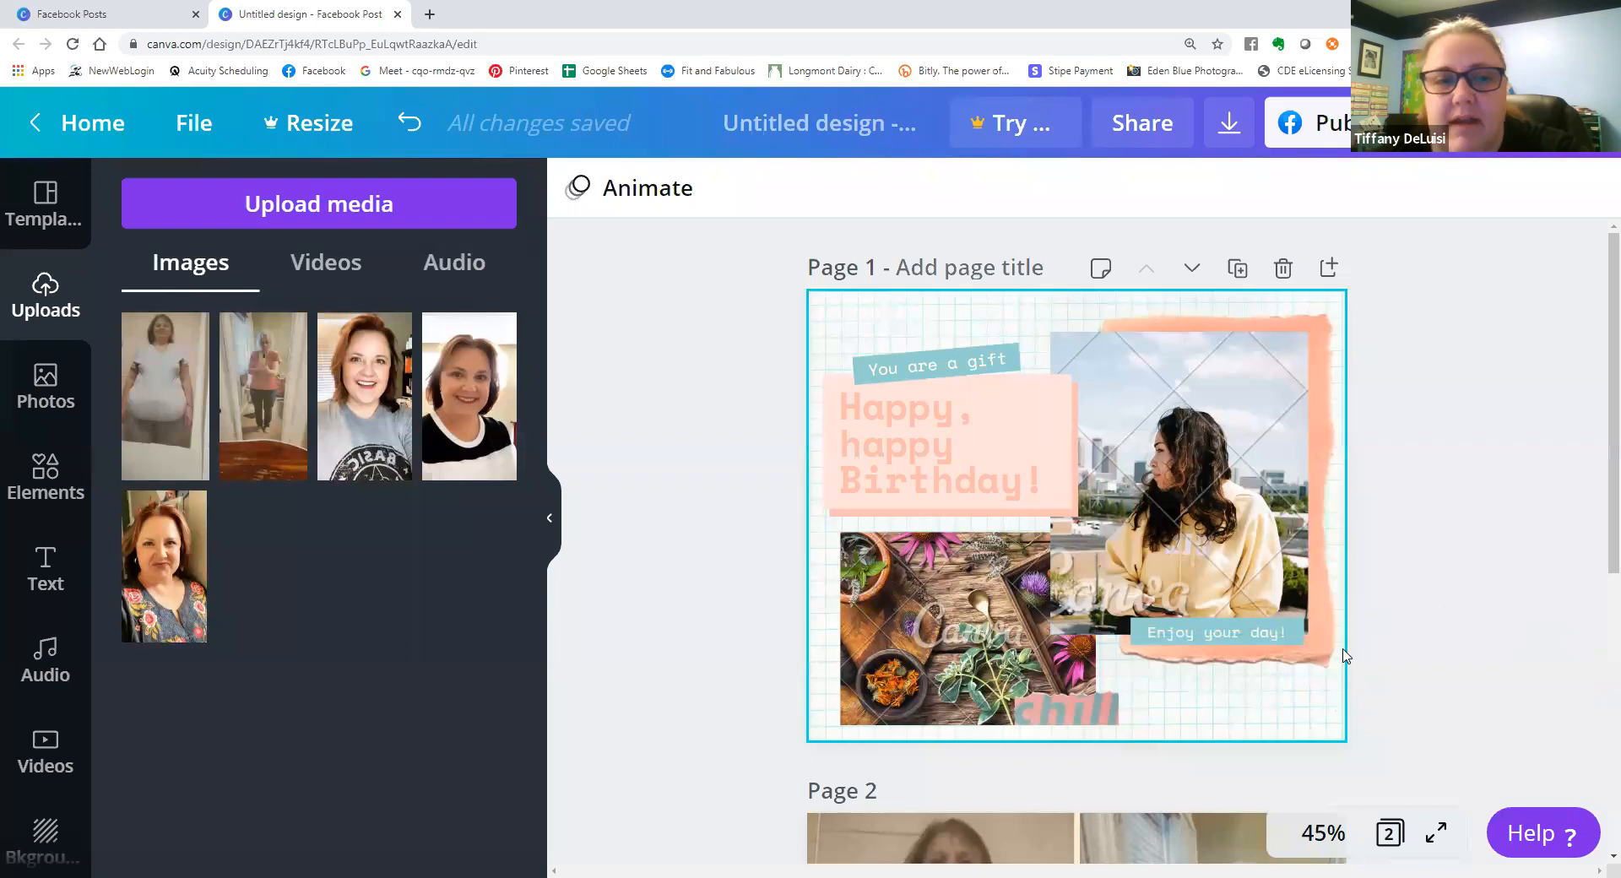
{"action": "left_click", "coordinate": [929, 616]}
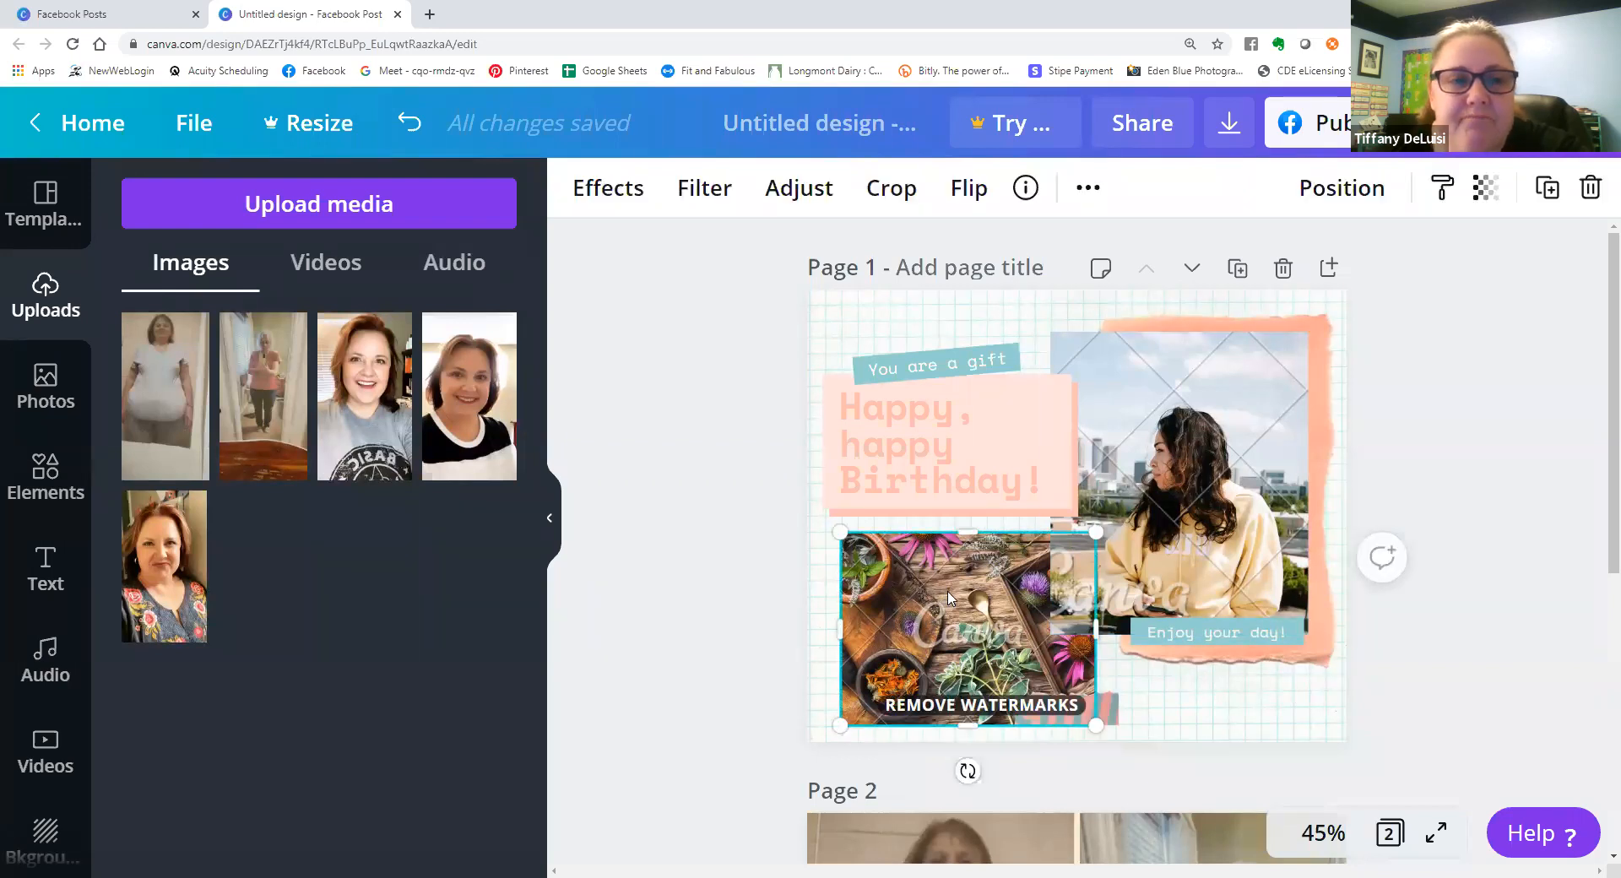
{"action": "left_click", "coordinate": [422, 205]}
{"action": "left_click", "coordinate": [150, 348]}
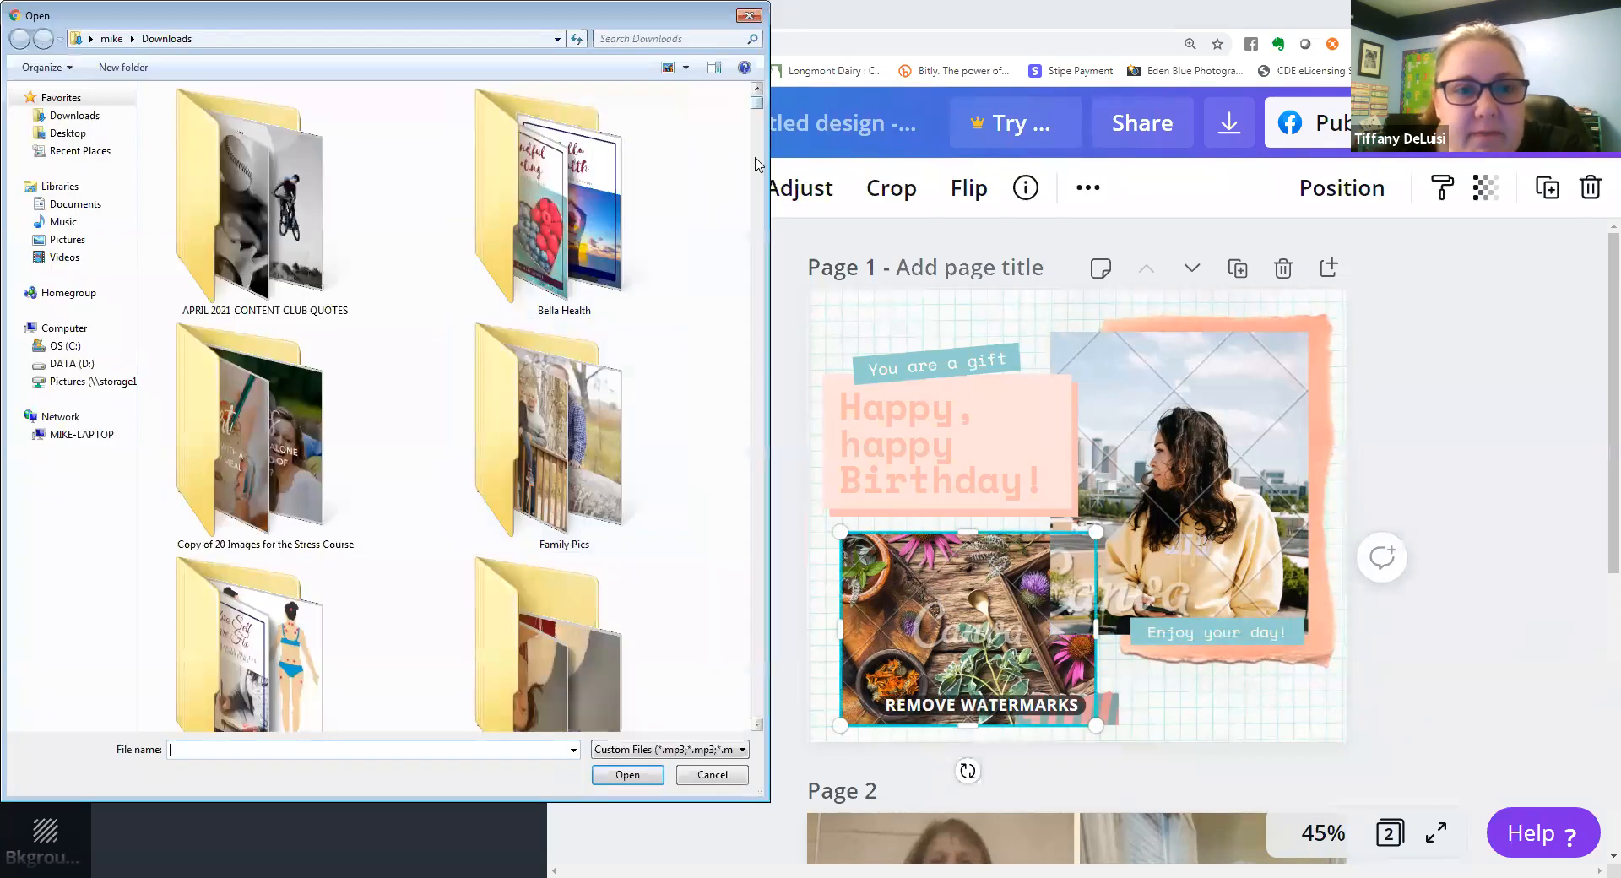
{"action": "scroll", "coordinate": [758, 164], "scroll_direction": "down", "scroll_amount": 10}
{"action": "scroll", "coordinate": [745, 257], "scroll_direction": "down", "scroll_amount": 10}
{"action": "scroll", "coordinate": [747, 308], "scroll_direction": "down", "scroll_amount": 15}
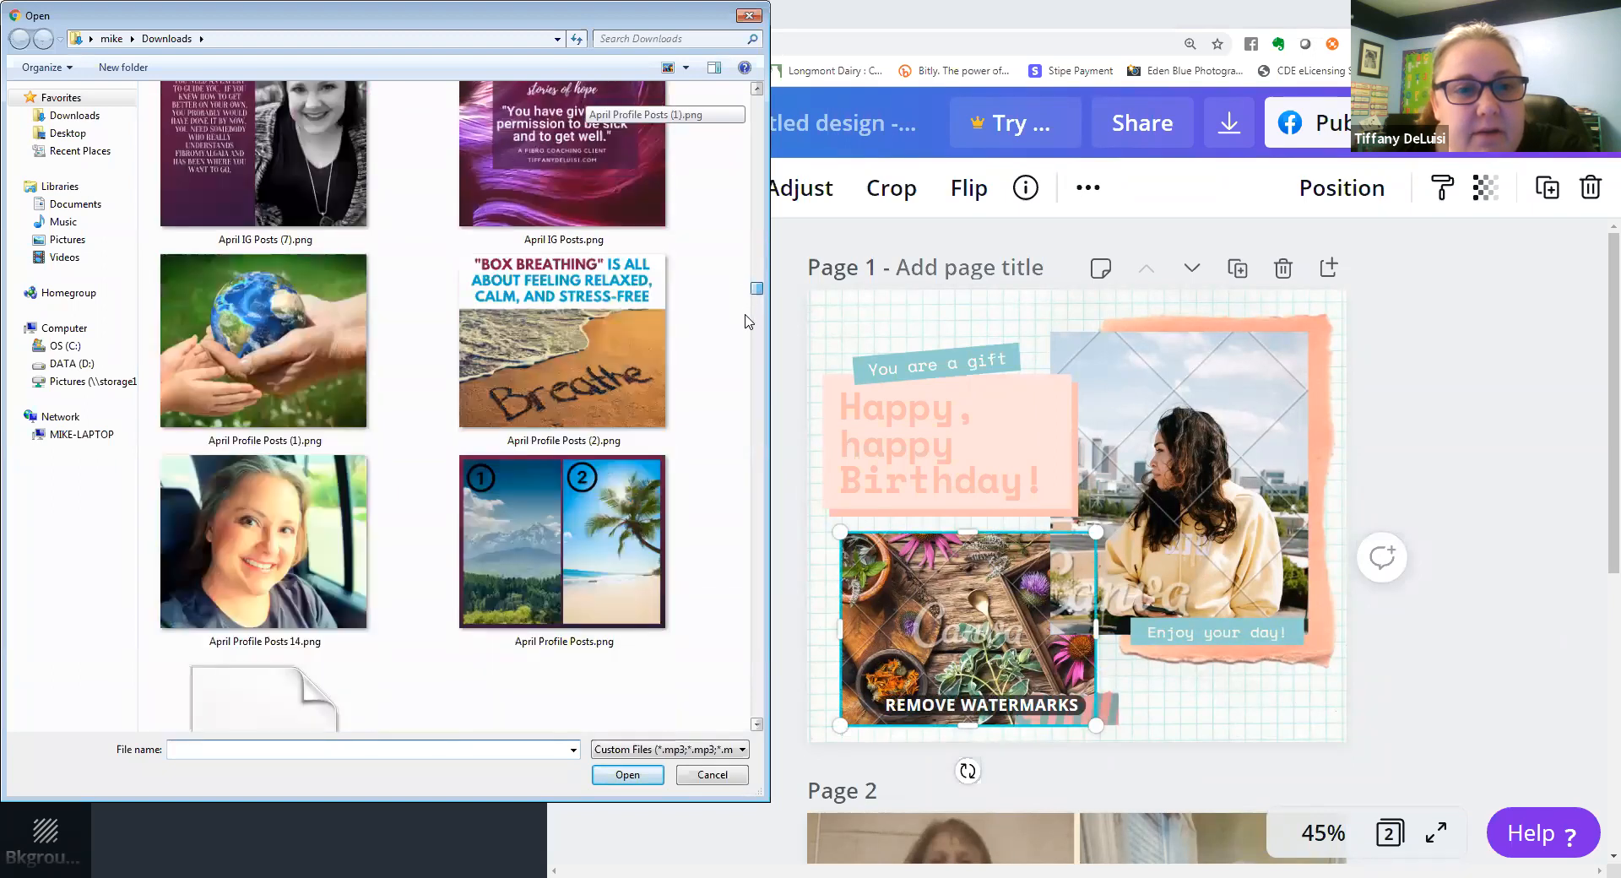
{"action": "scroll", "coordinate": [746, 332], "scroll_direction": "down", "scroll_amount": 15}
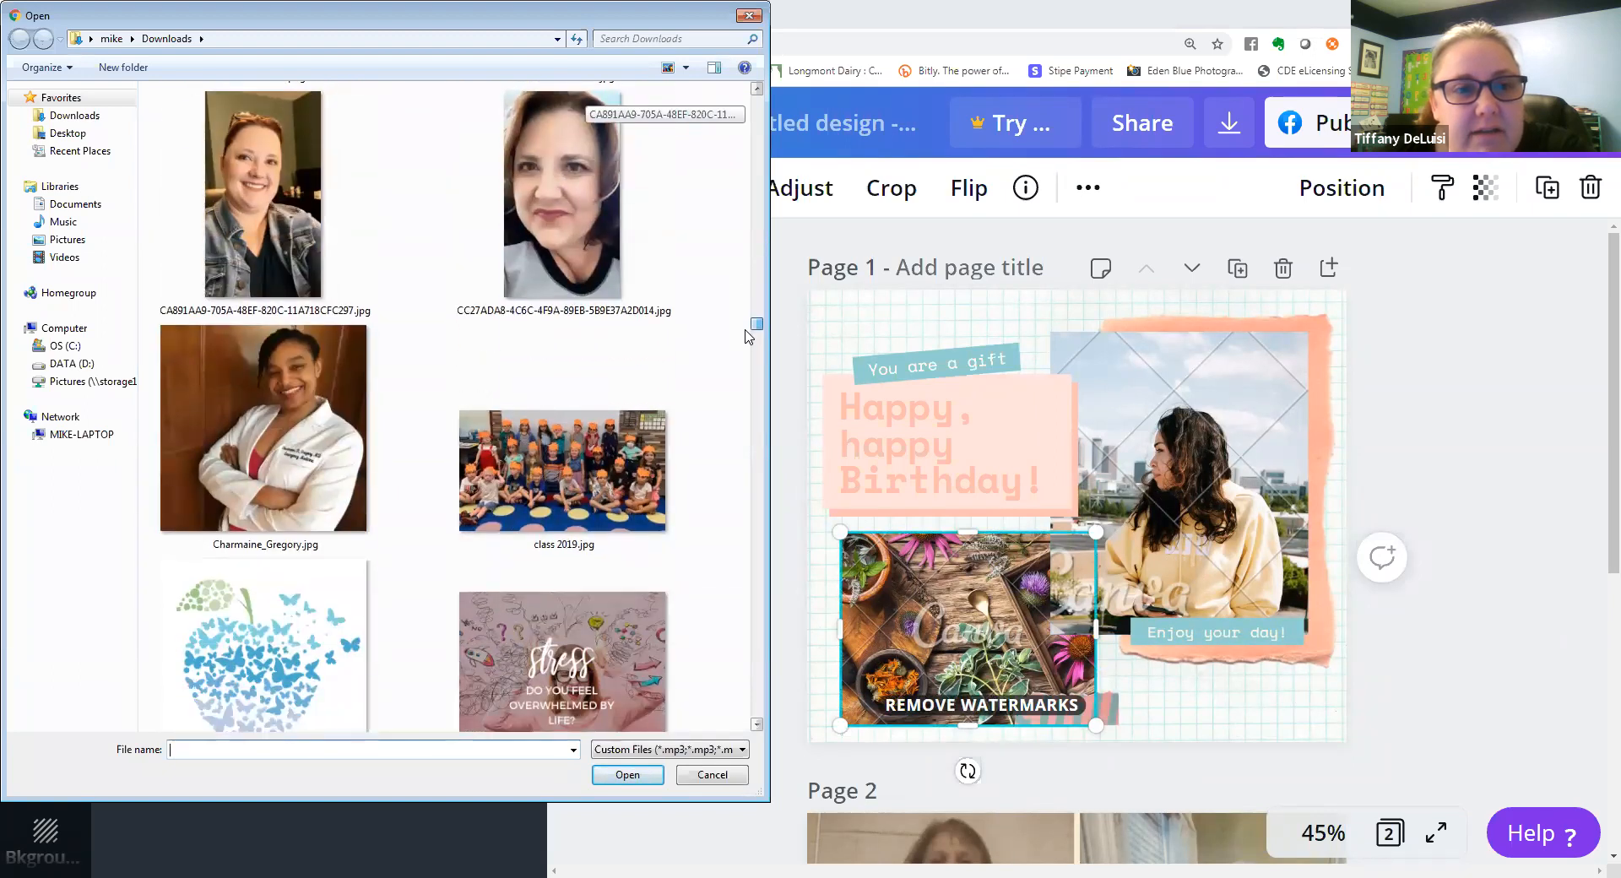
{"action": "scroll", "coordinate": [747, 378], "scroll_direction": "down", "scroll_amount": 15}
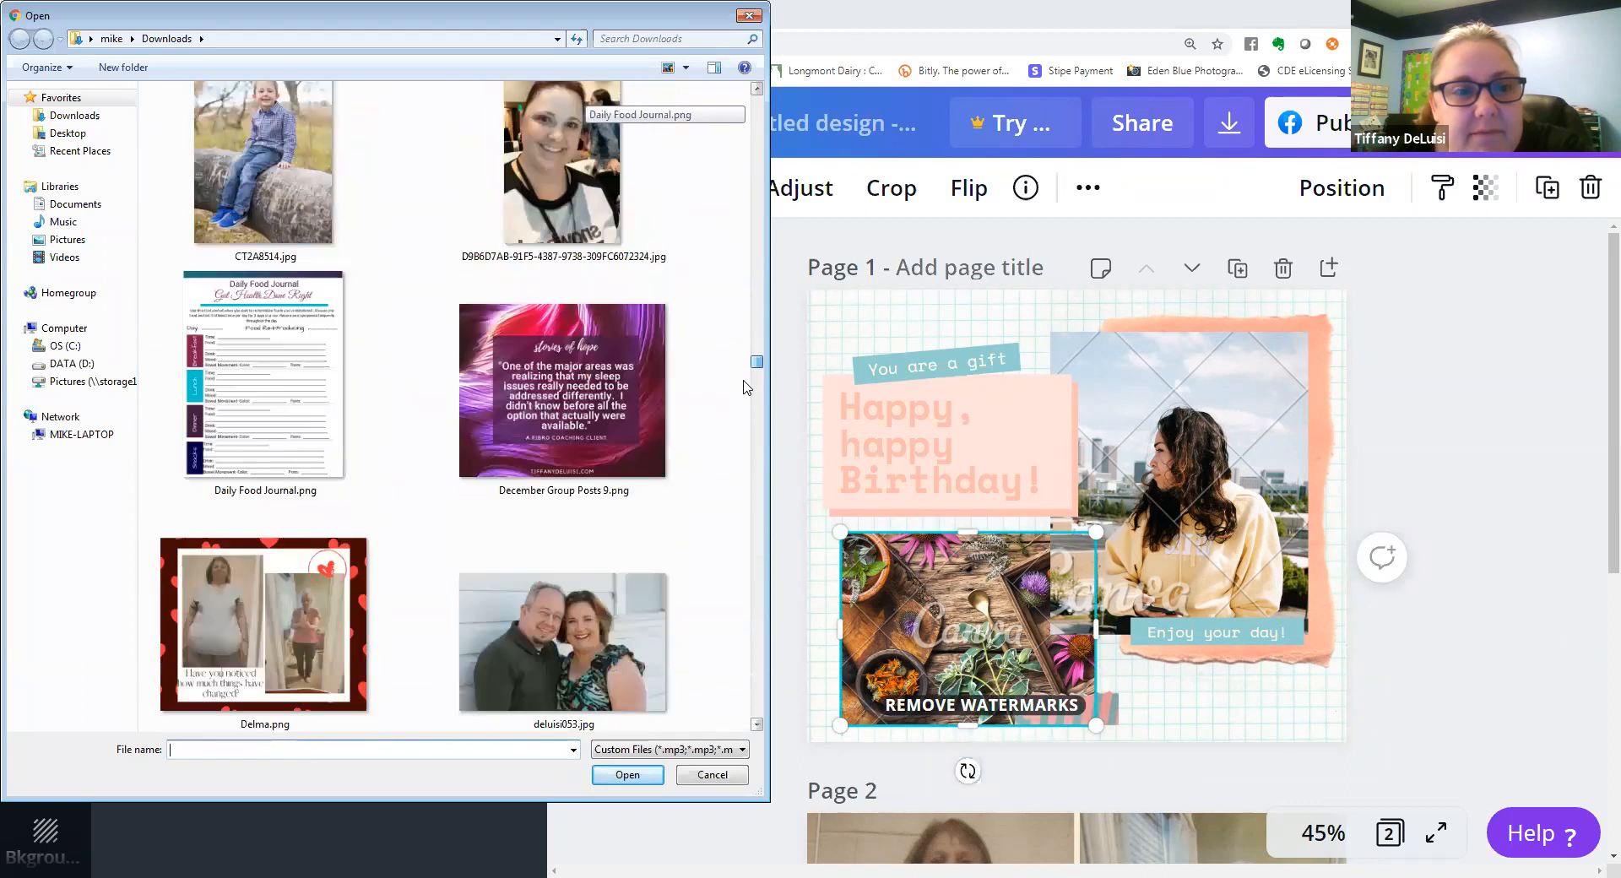
{"action": "scroll", "coordinate": [746, 419], "scroll_direction": "down", "scroll_amount": 15}
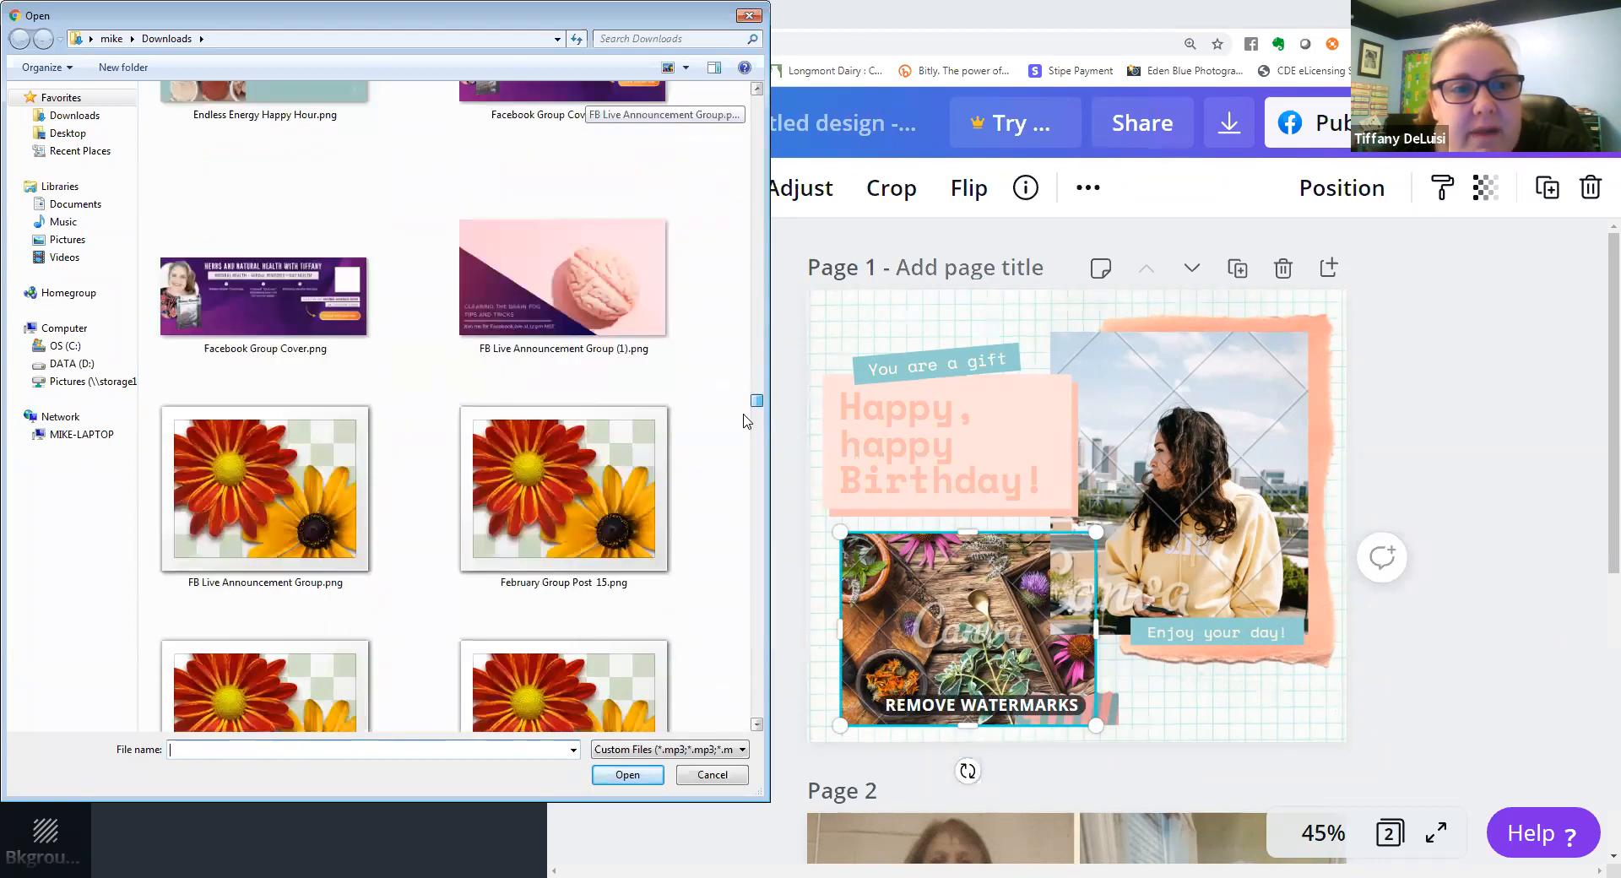
{"action": "scroll", "coordinate": [752, 452], "scroll_direction": "down", "scroll_amount": 15}
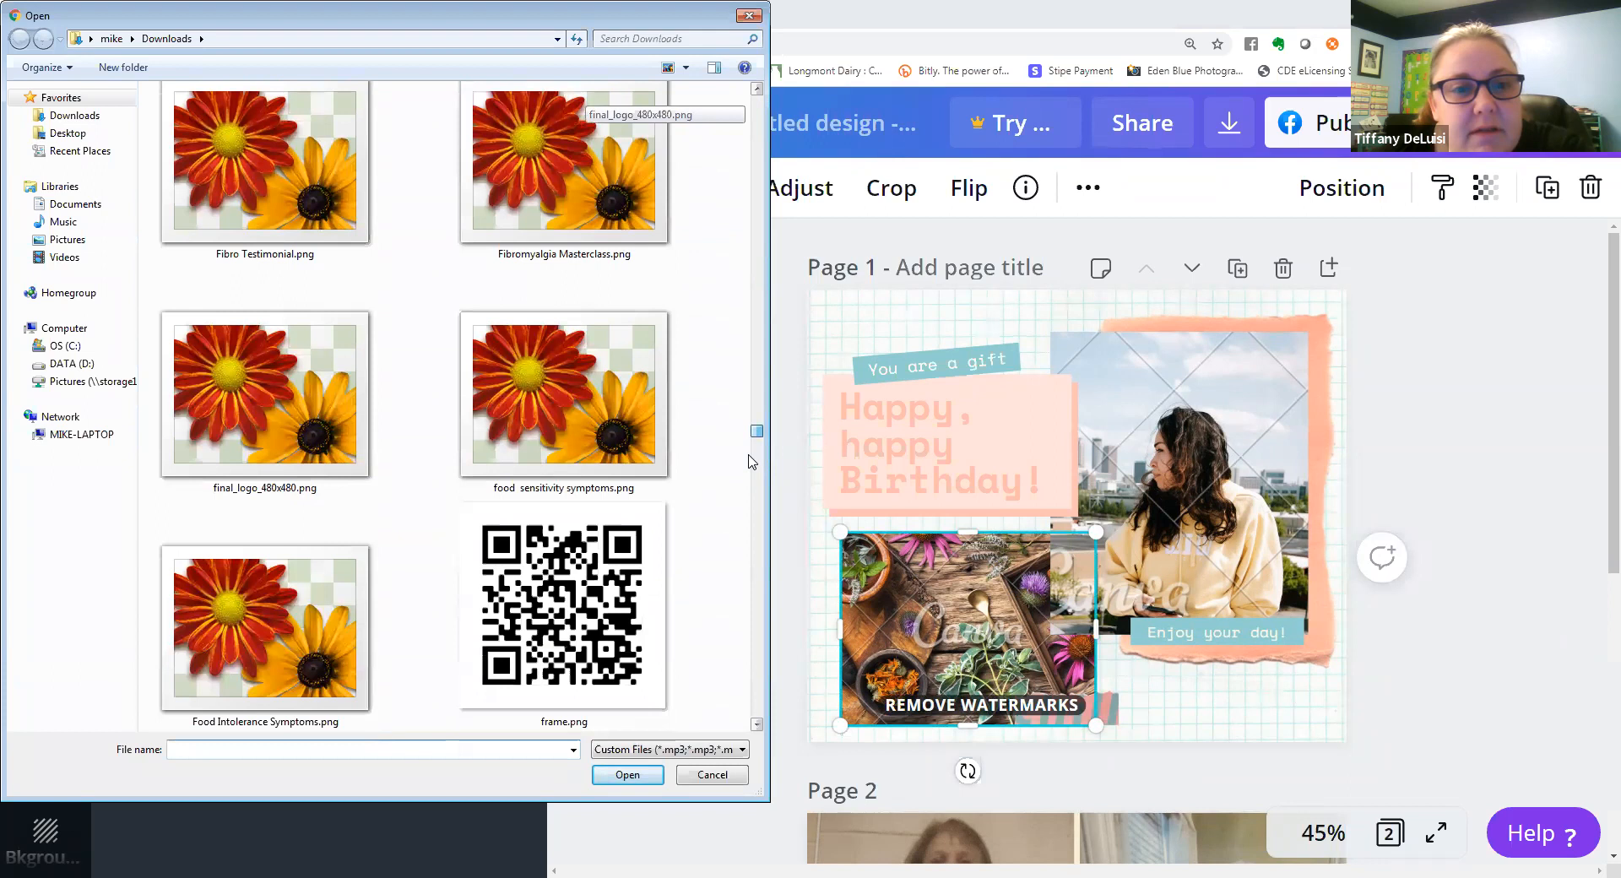
{"action": "left_click", "coordinate": [610, 293]}
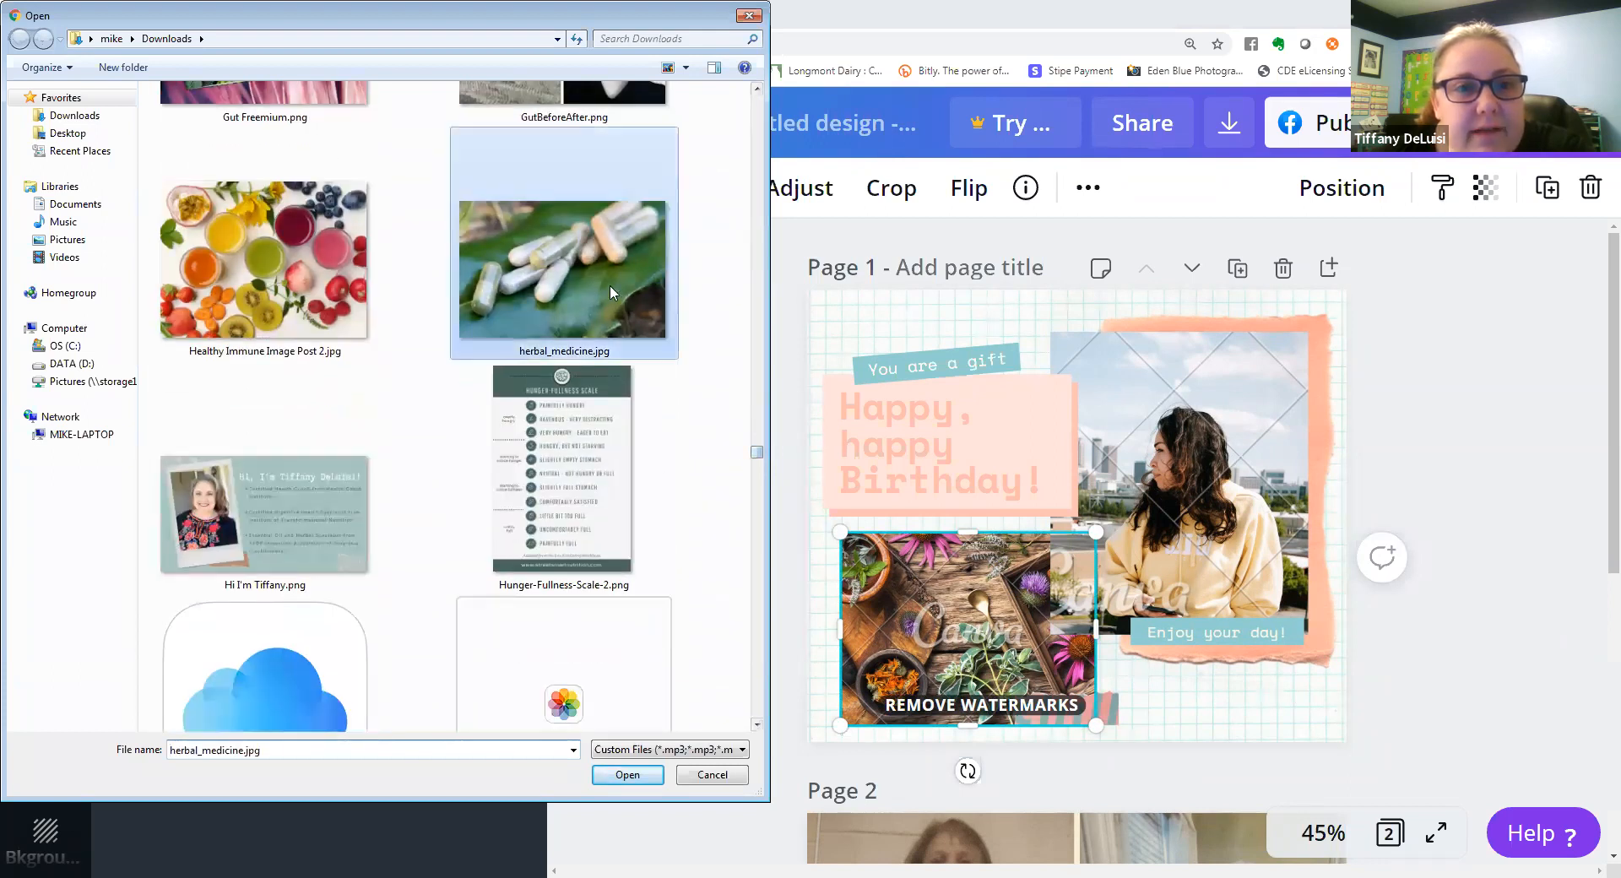
{"action": "double_click", "coordinate": [609, 288]}
Upload the mug selfie IMG_6992.JPG from the device's Downloads folder.
{"action": "left_click", "coordinate": [309, 209]}
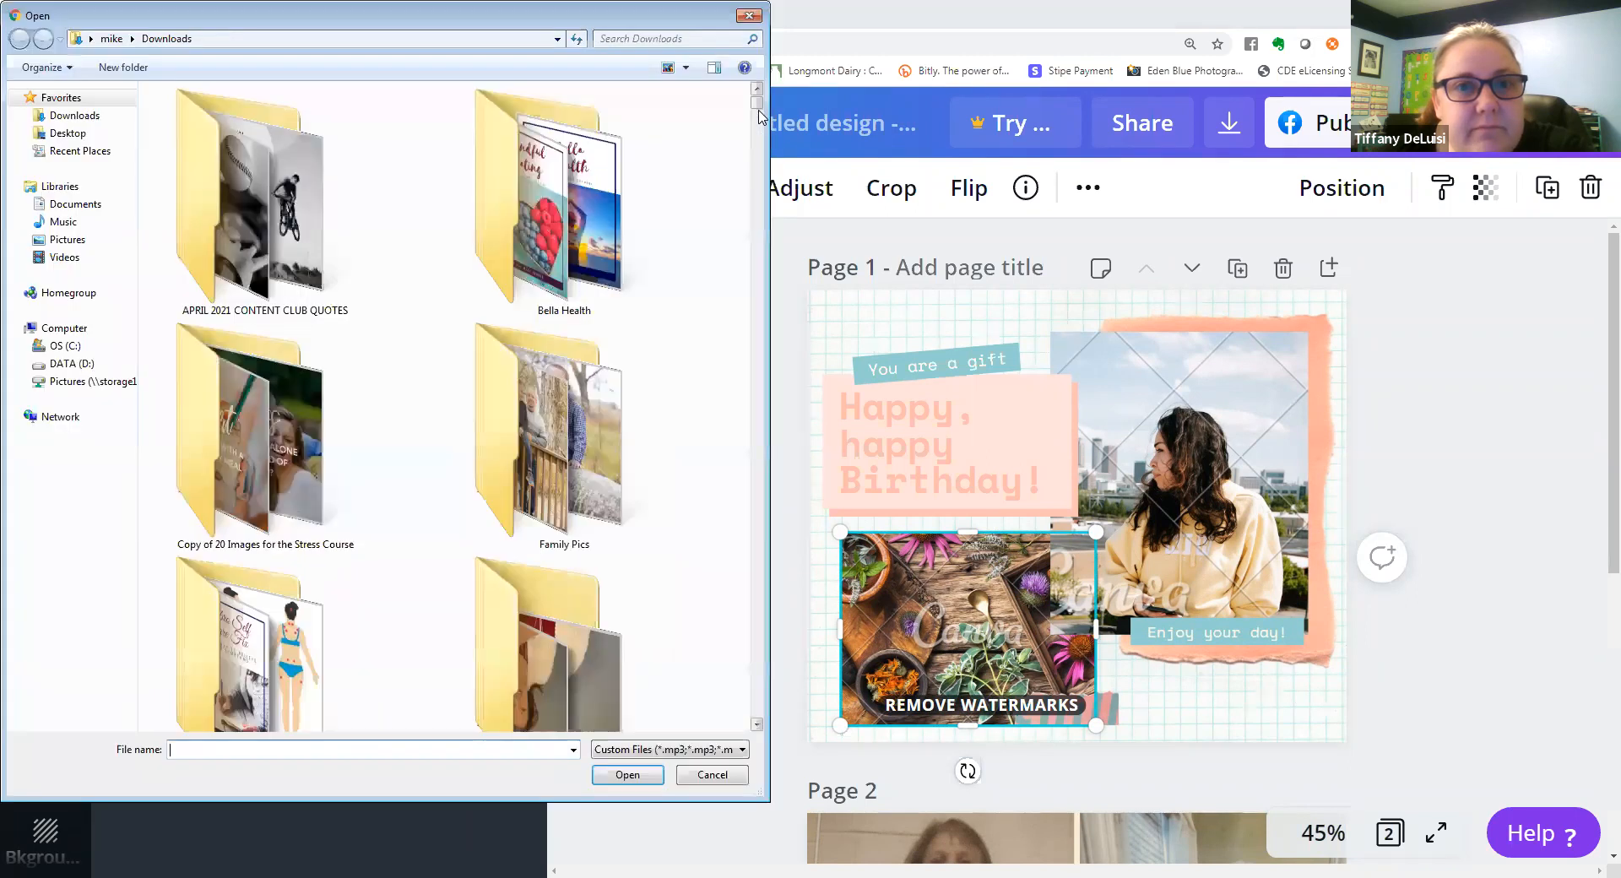
{"action": "left_click_drag", "start_coordinate": [758, 109], "coordinate": [747, 283]}
{"action": "left_click_drag", "start_coordinate": [753, 160], "coordinate": [756, 539]}
{"action": "left_click", "coordinate": [563, 540]}
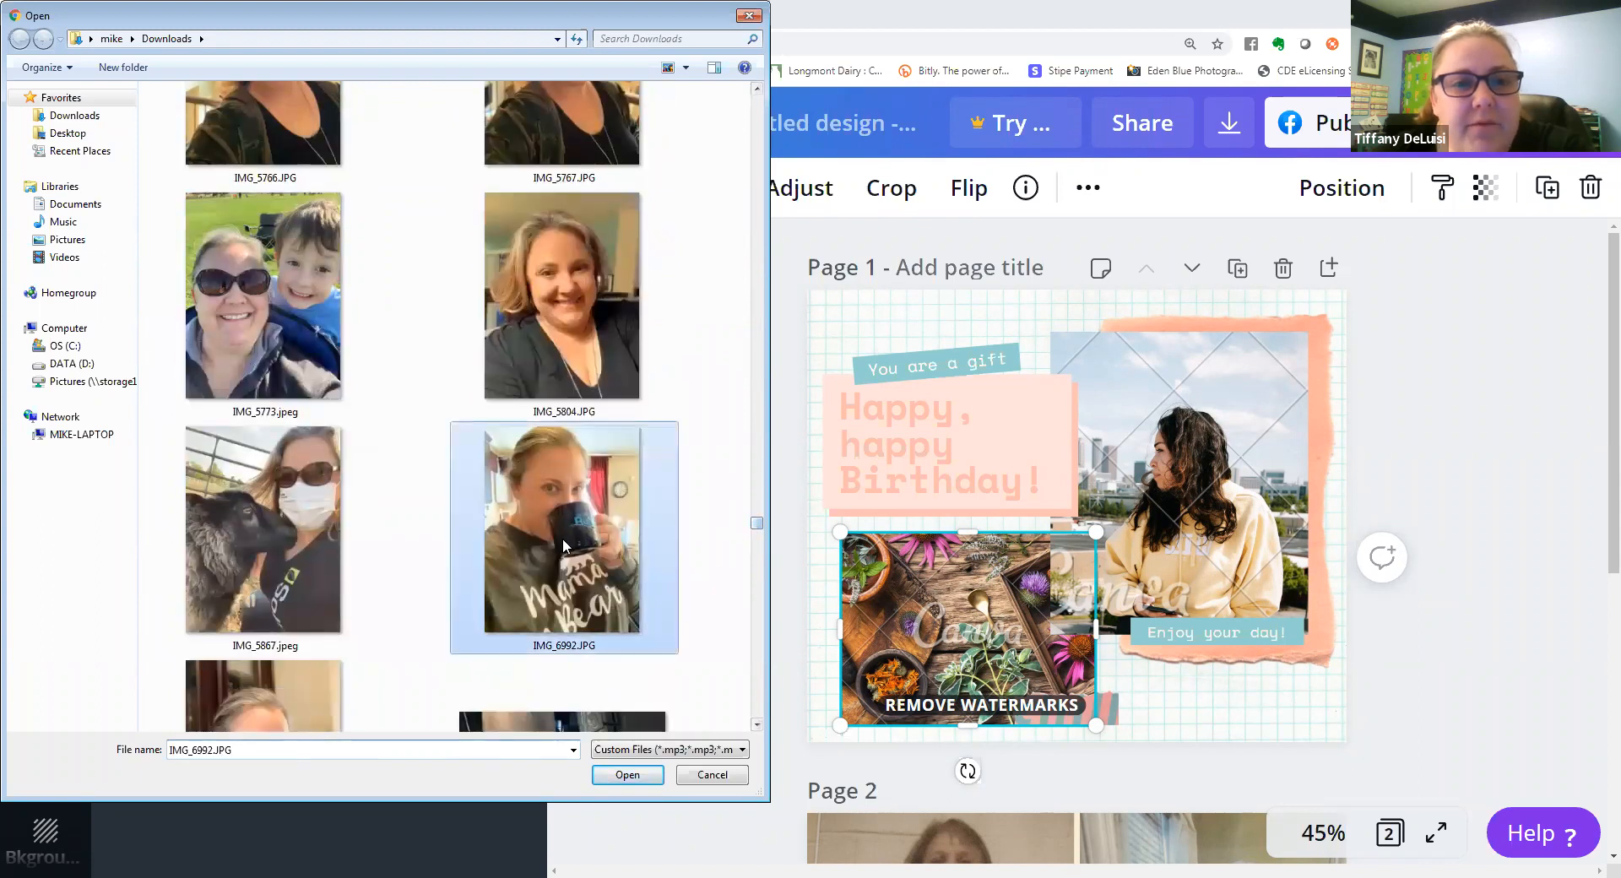
{"action": "left_click", "coordinate": [628, 776]}
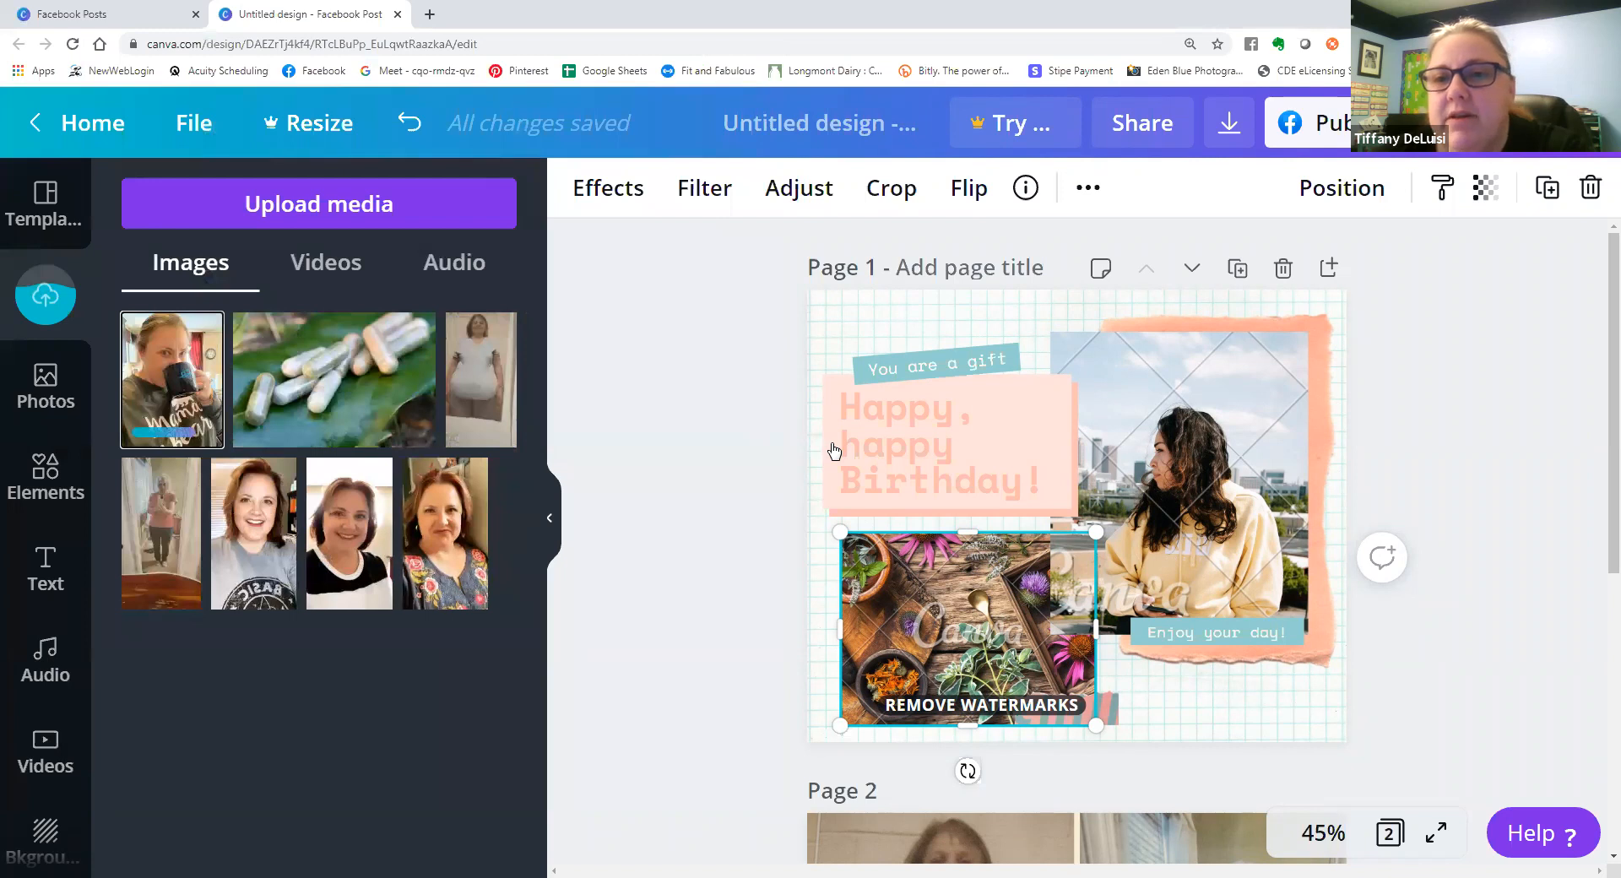
Replace page 1's large portrait with the mug selfie, cropped to its frame, and the herb photo with the capsules picture.
{"action": "left_click_drag", "start_coordinate": [834, 452], "coordinate": [1197, 489]}
{"action": "left_click", "coordinate": [910, 196]}
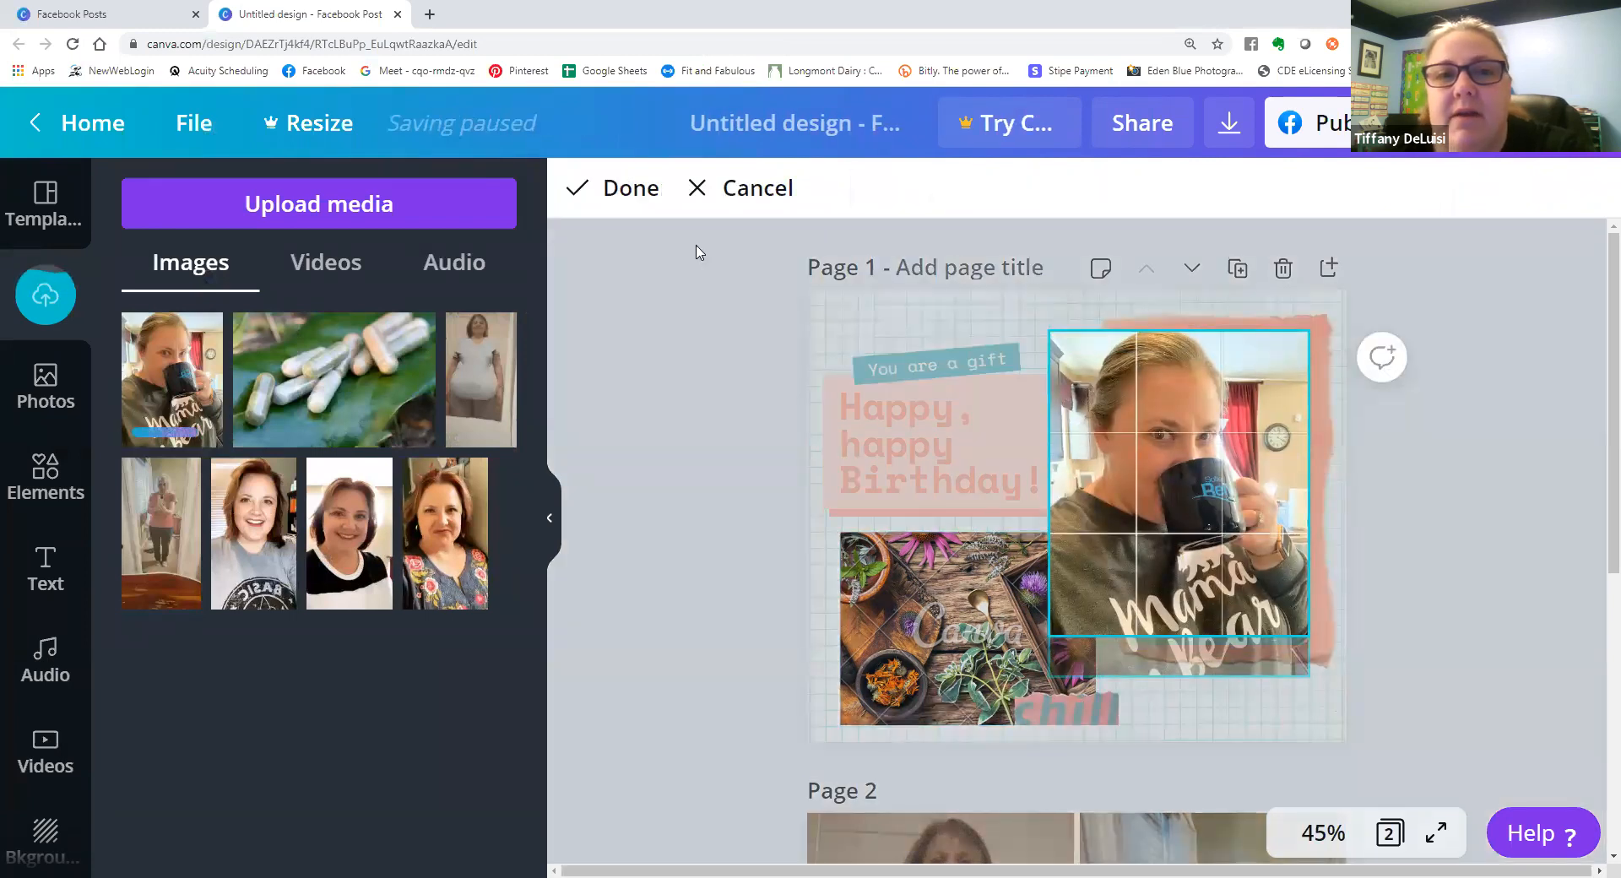
{"action": "left_click", "coordinate": [753, 507]}
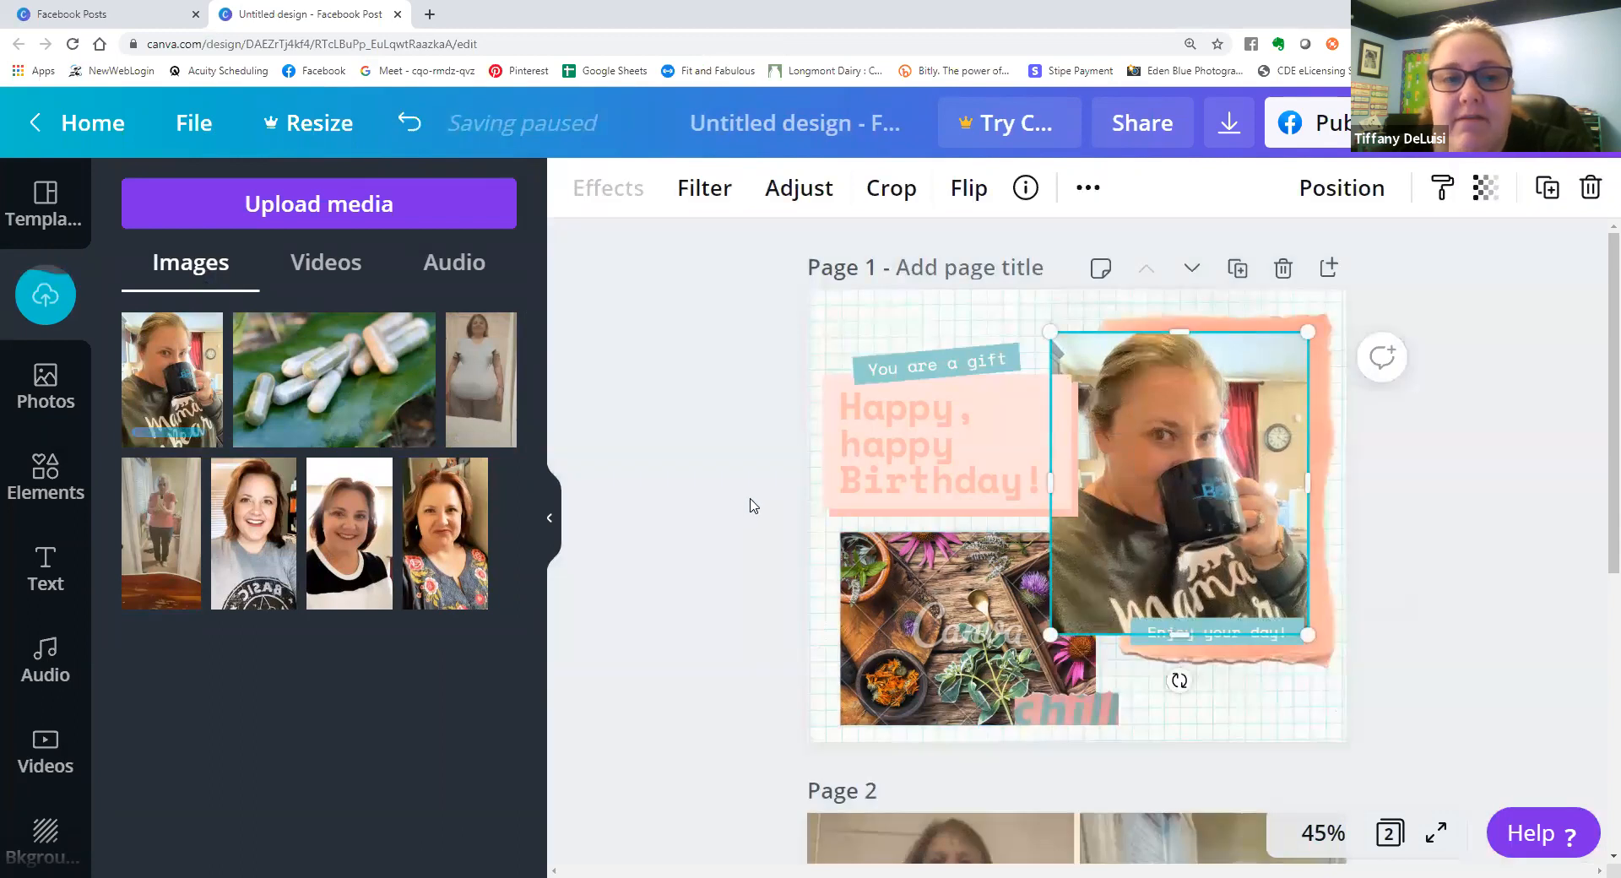
{"action": "left_click", "coordinate": [755, 505]}
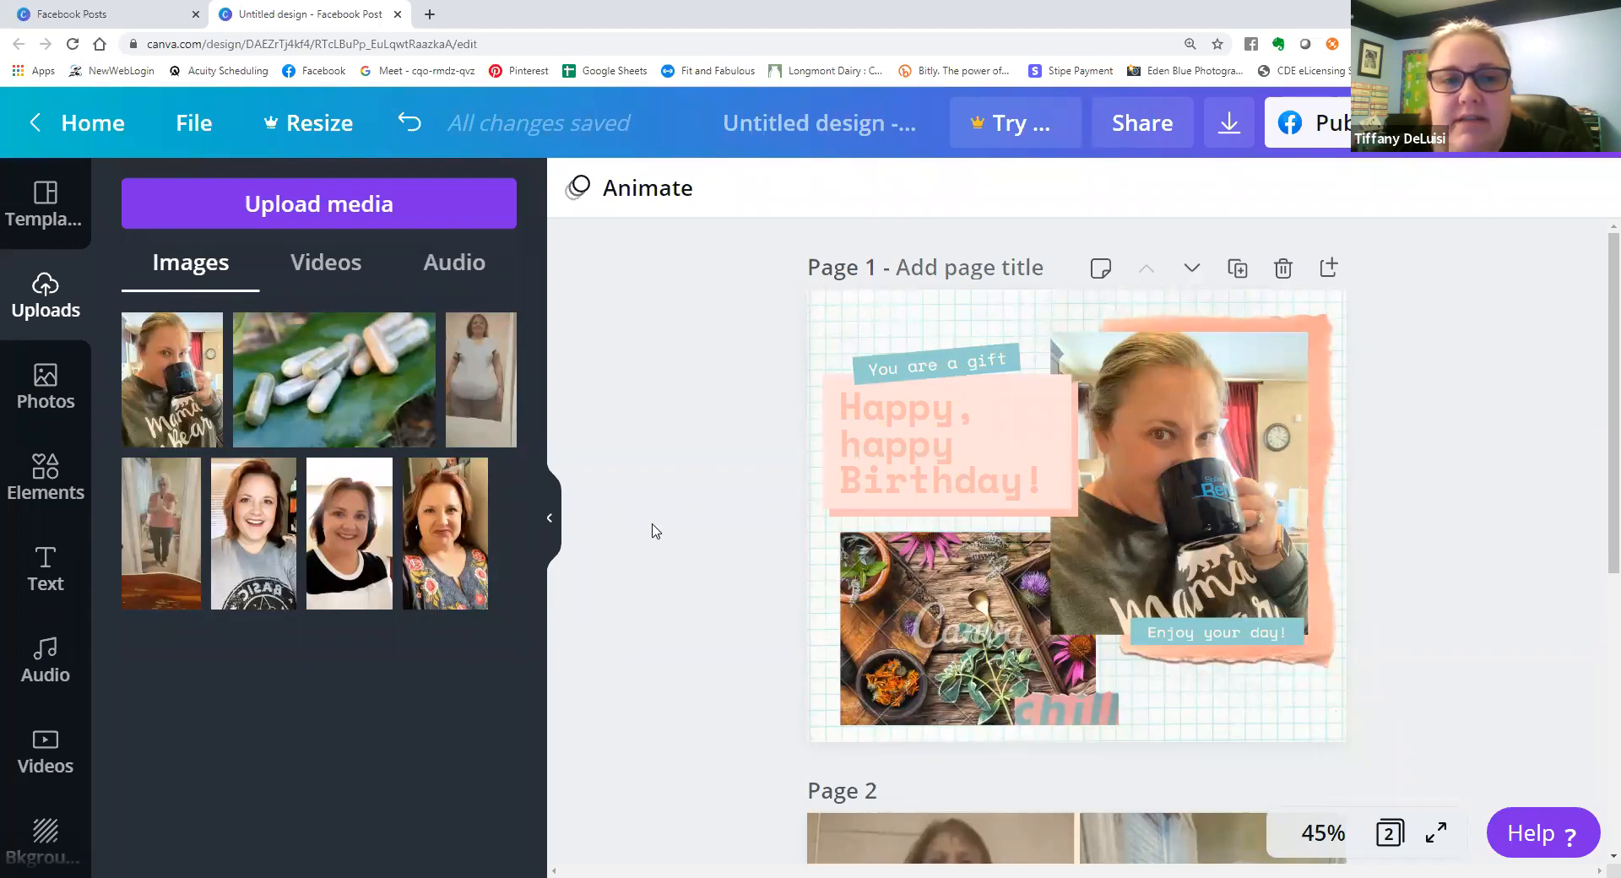
{"action": "left_click_drag", "start_coordinate": [562, 443], "coordinate": [979, 619]}
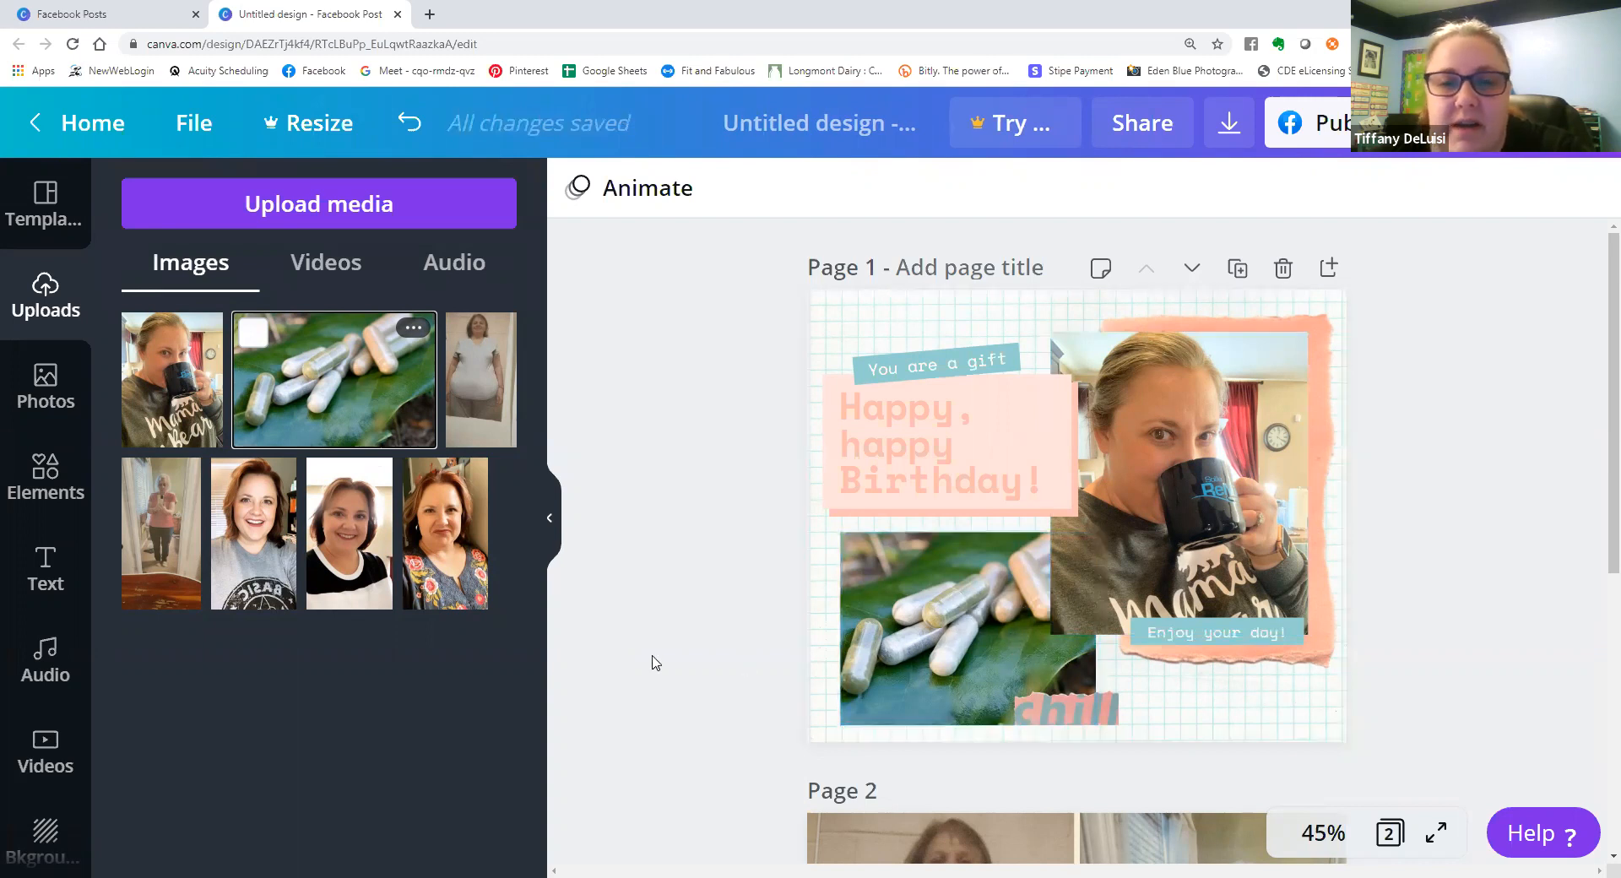
Replace the "Happy, happy Birthday!" heading on page 1 with "How well do you sleep?".
{"action": "double_click", "coordinate": [959, 478]}
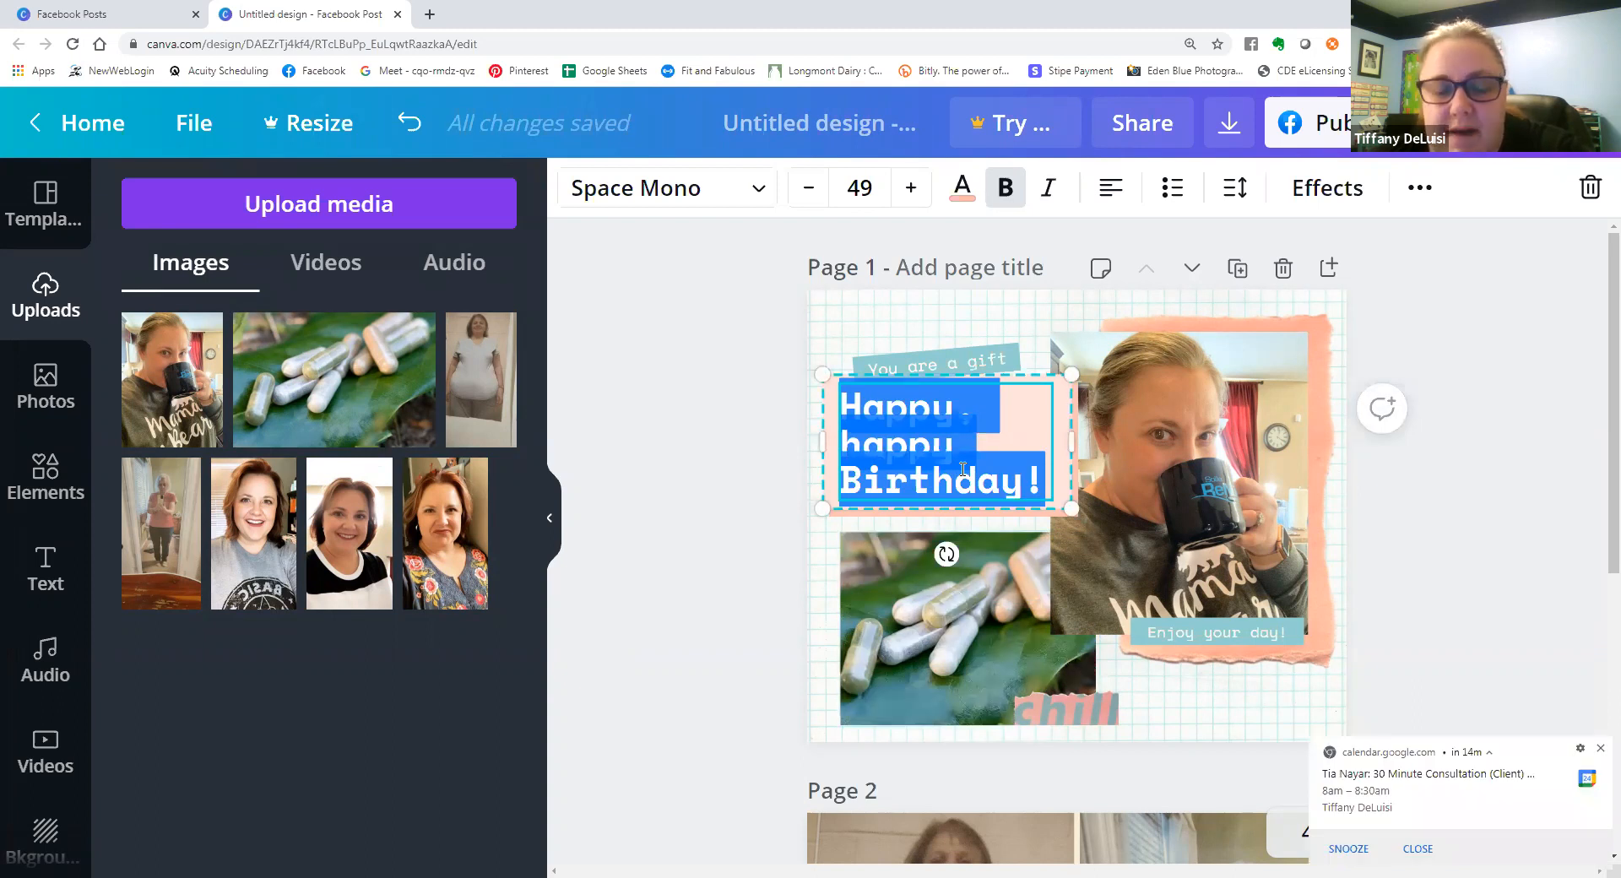
{"action": "type", "text": "Ho"}
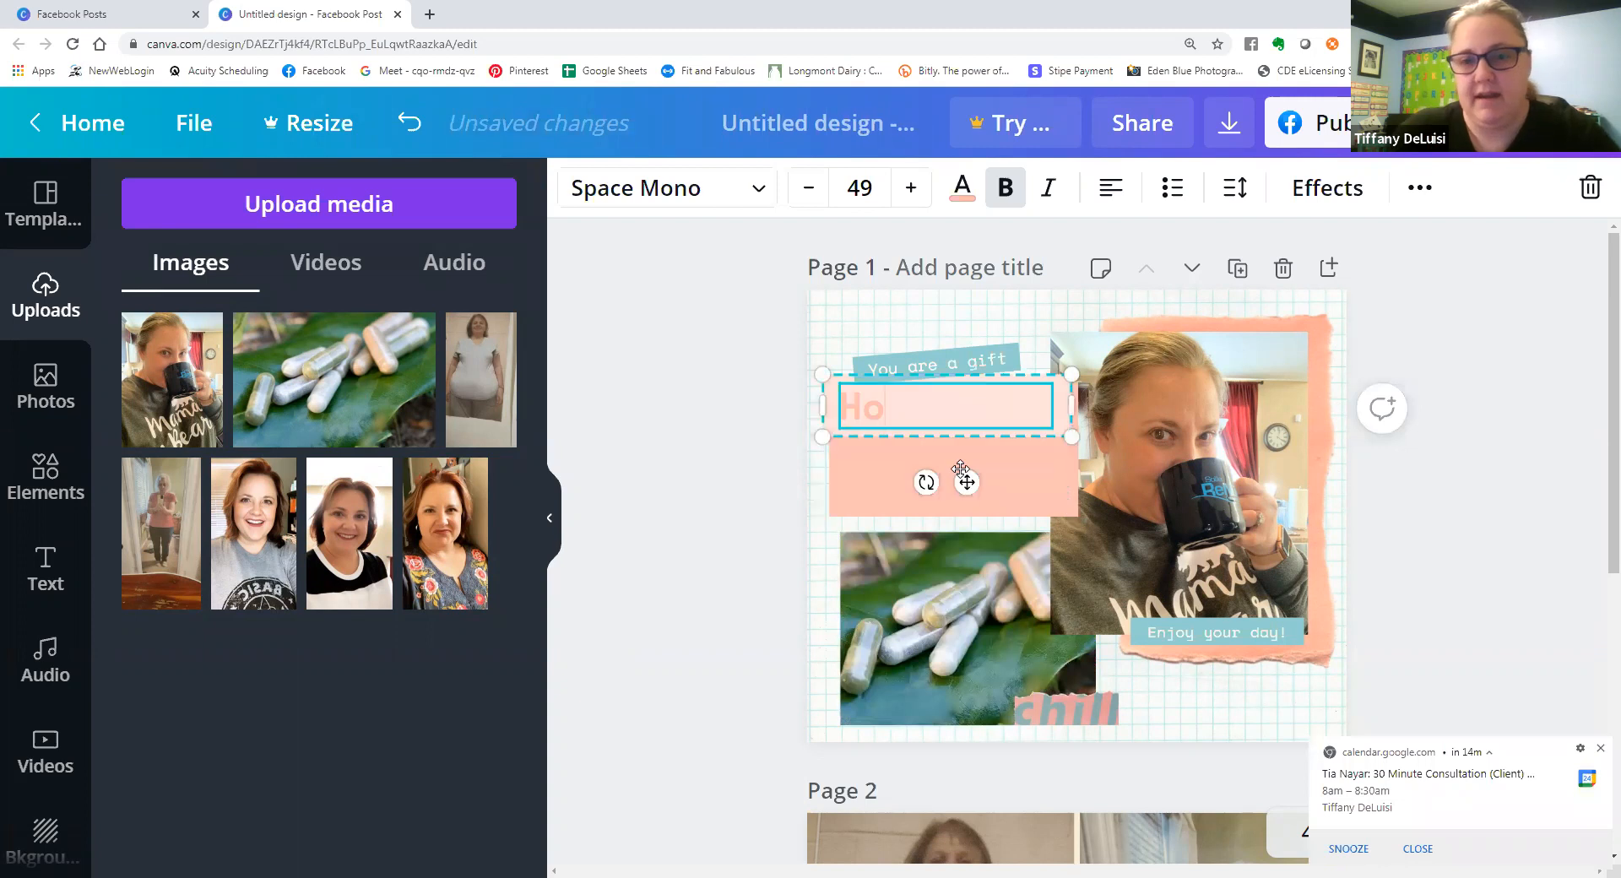
{"action": "type", "text": "w well do you"}
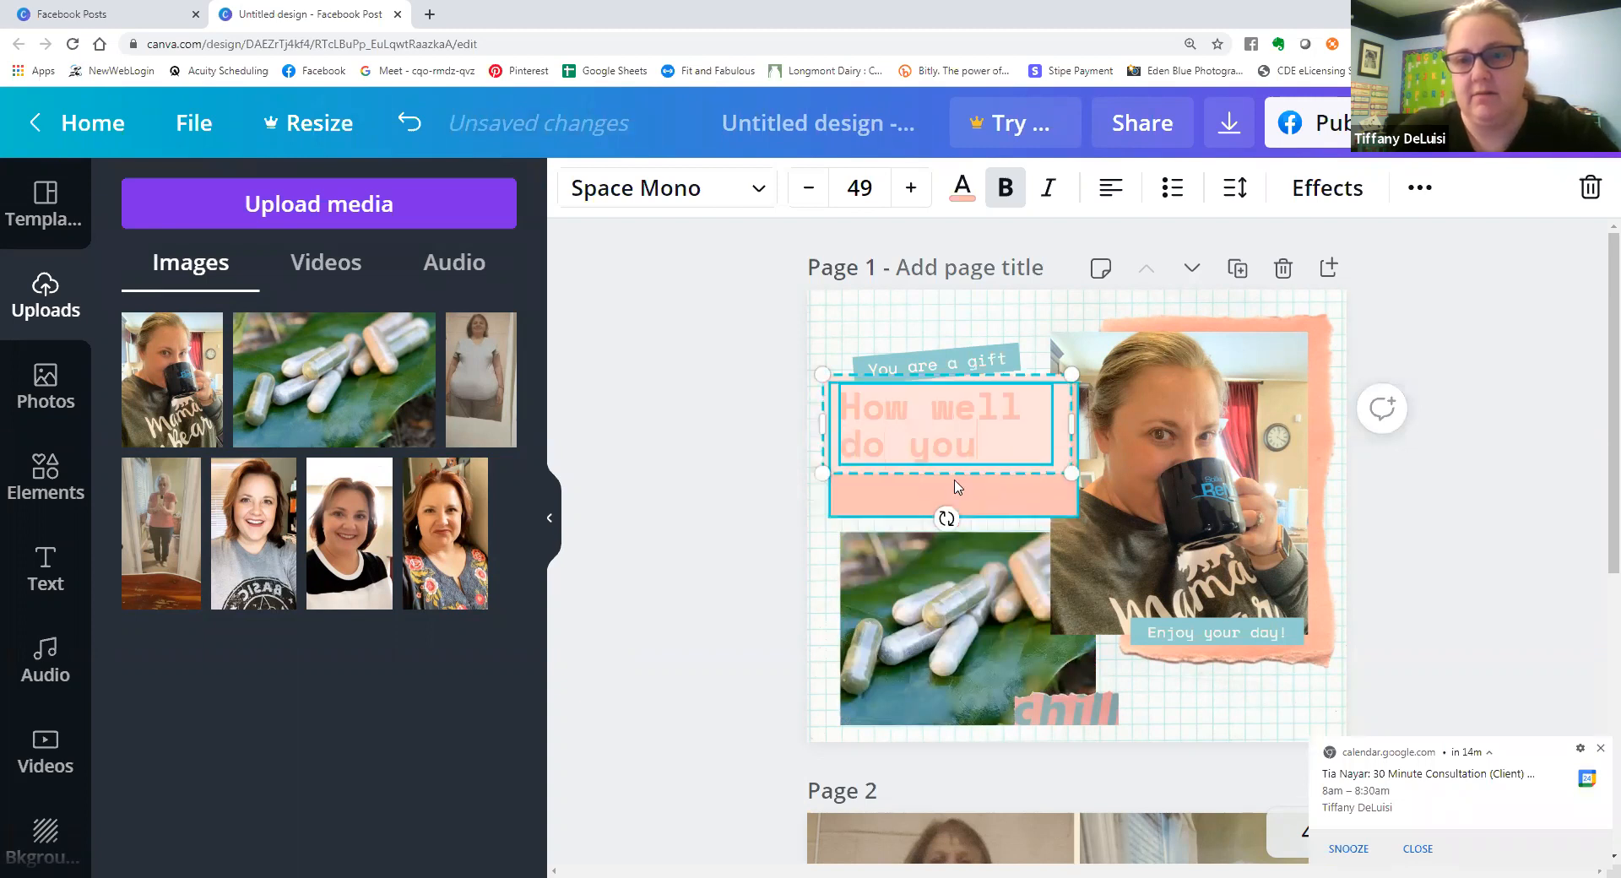
{"action": "type", "text": " sleep?"}
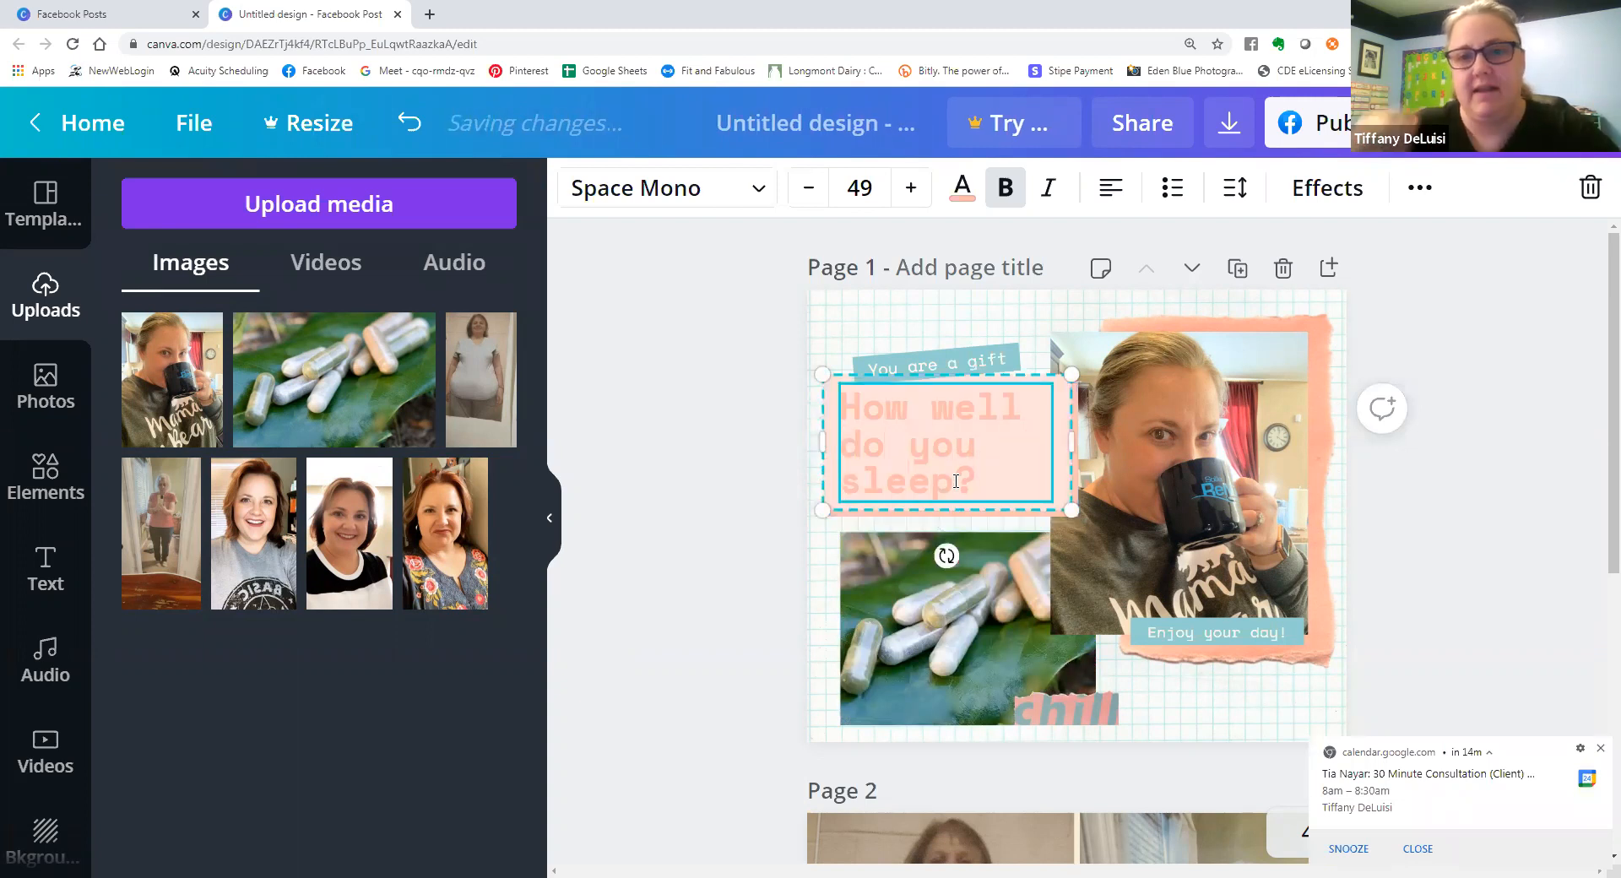
Delete the "You are a gift" text and its teal label from above the heading on page 1.
{"action": "left_click", "coordinate": [995, 366]}
{"action": "key", "text": "Delete"}
{"action": "left_click", "coordinate": [996, 365]}
{"action": "key", "text": "Delete"}
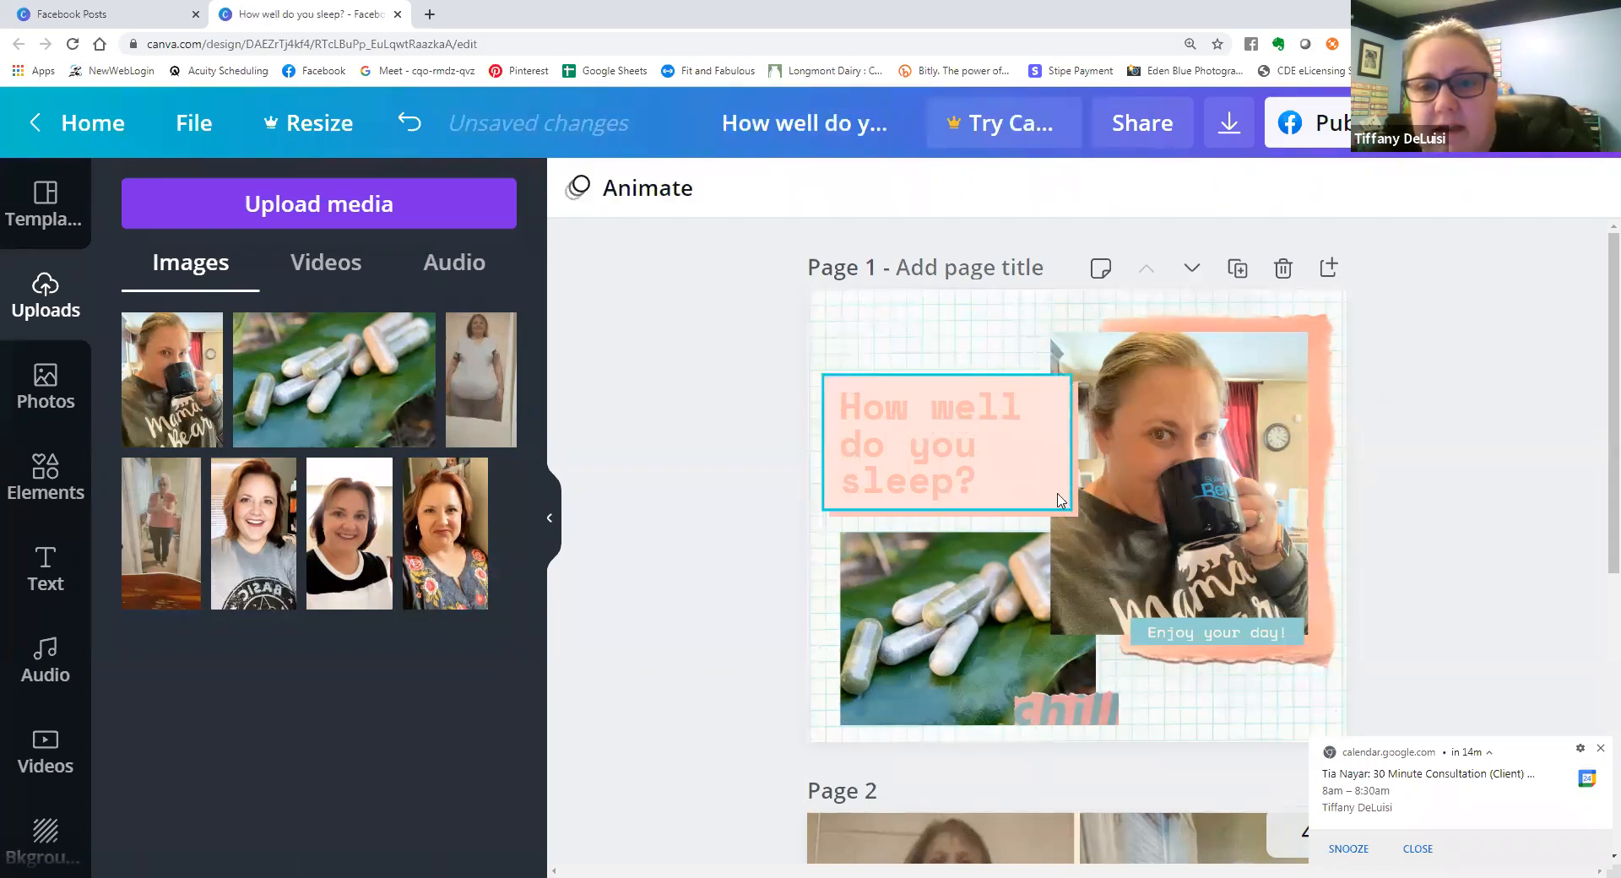
{"action": "left_click", "coordinate": [1078, 708]}
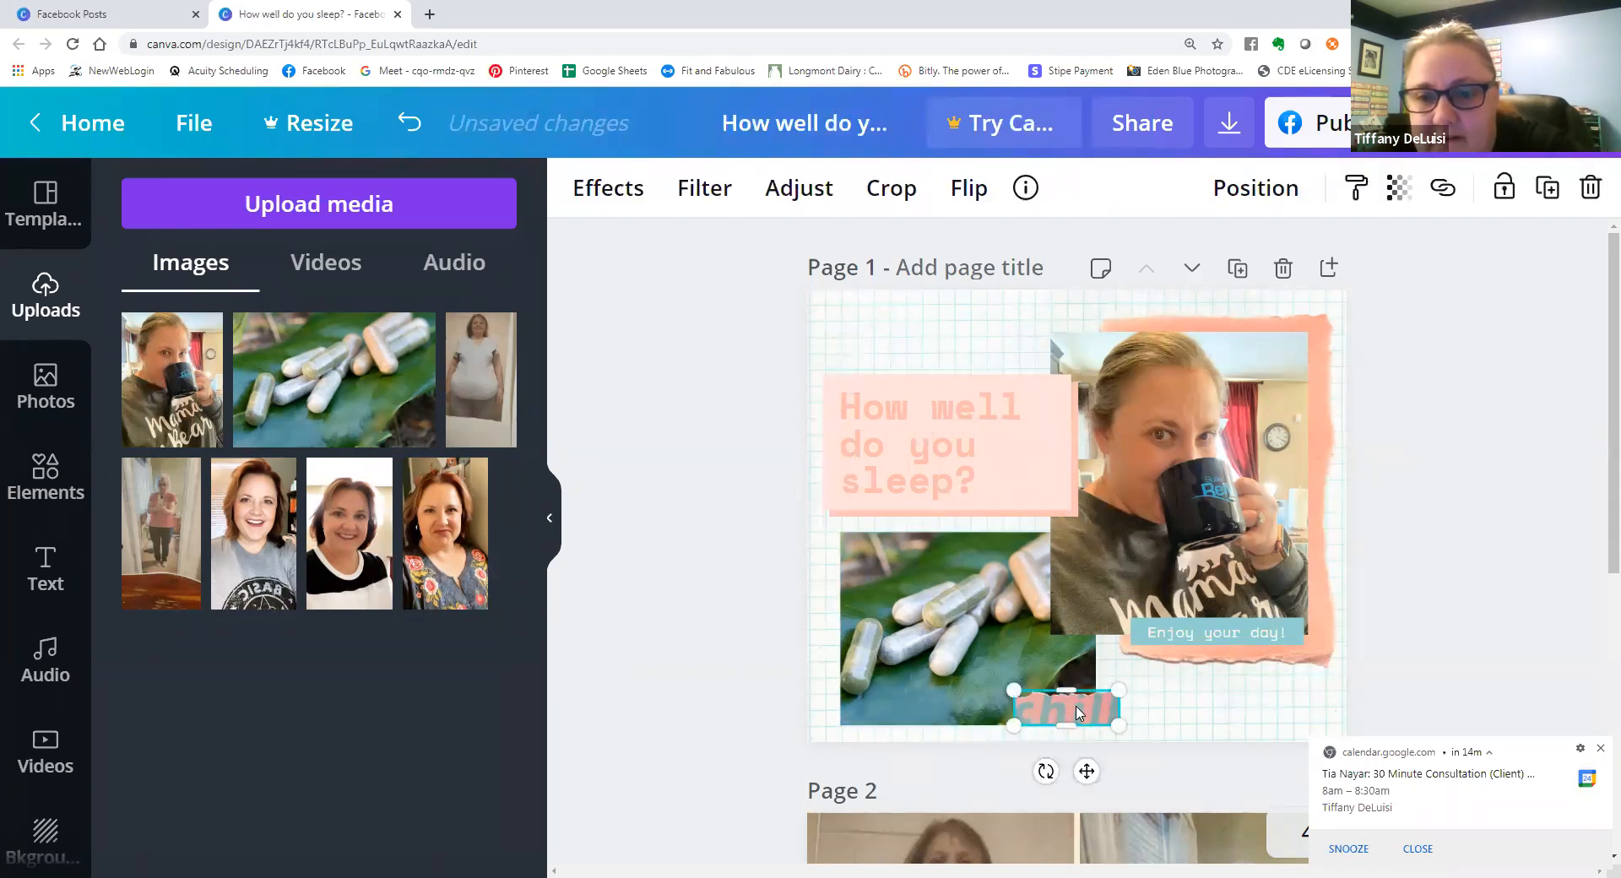
{"action": "left_click", "coordinate": [792, 726]}
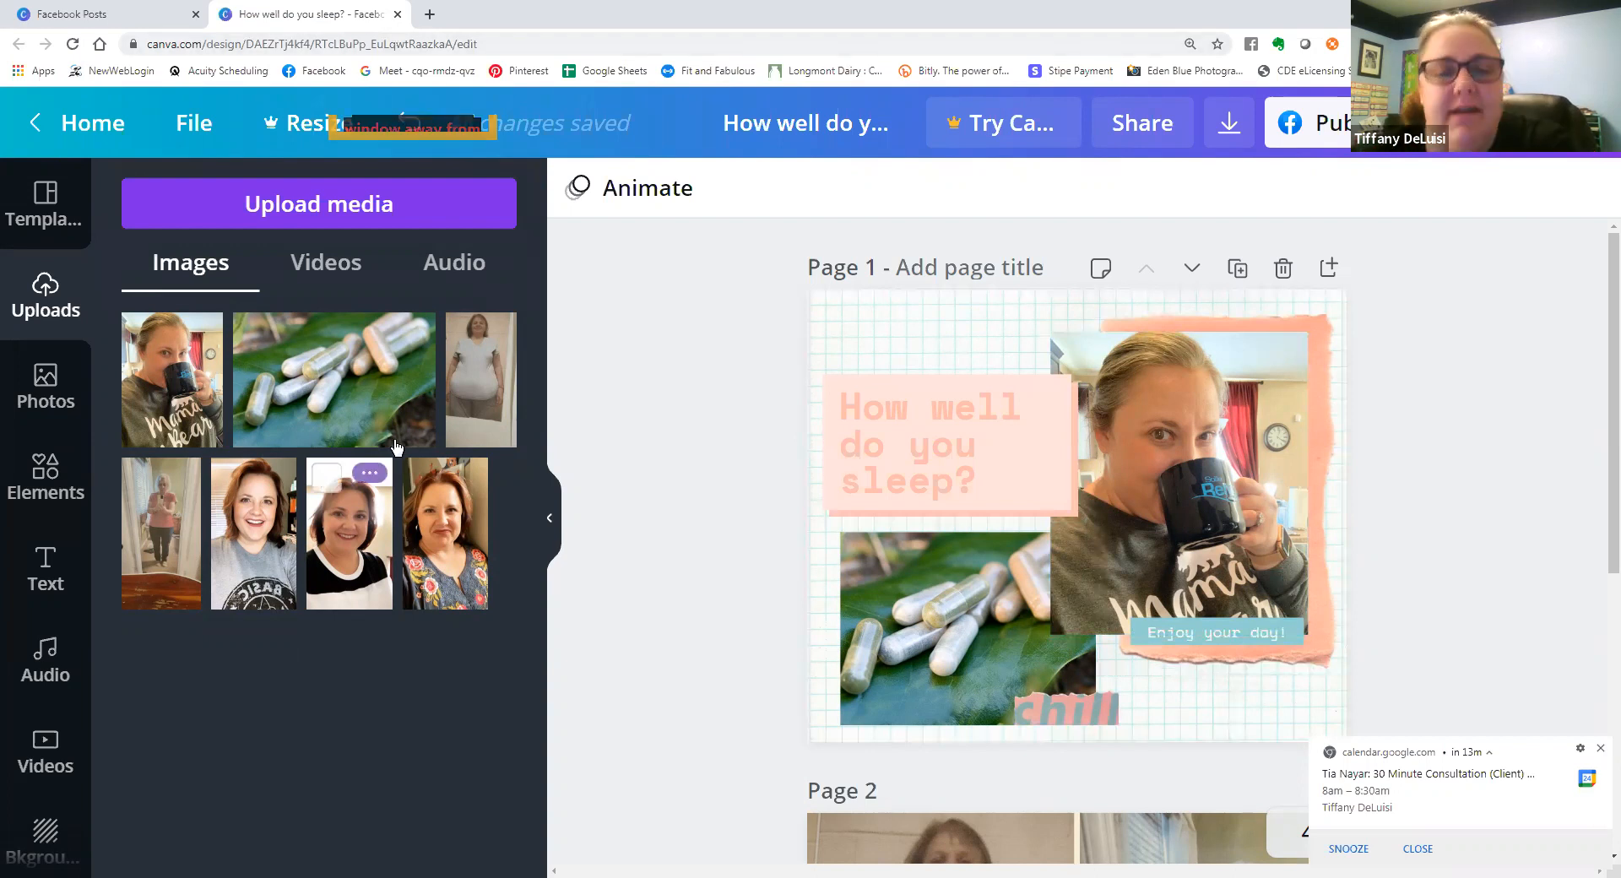
{"action": "scroll", "coordinate": [714, 520], "scroll_direction": "down", "scroll_amount": 1}
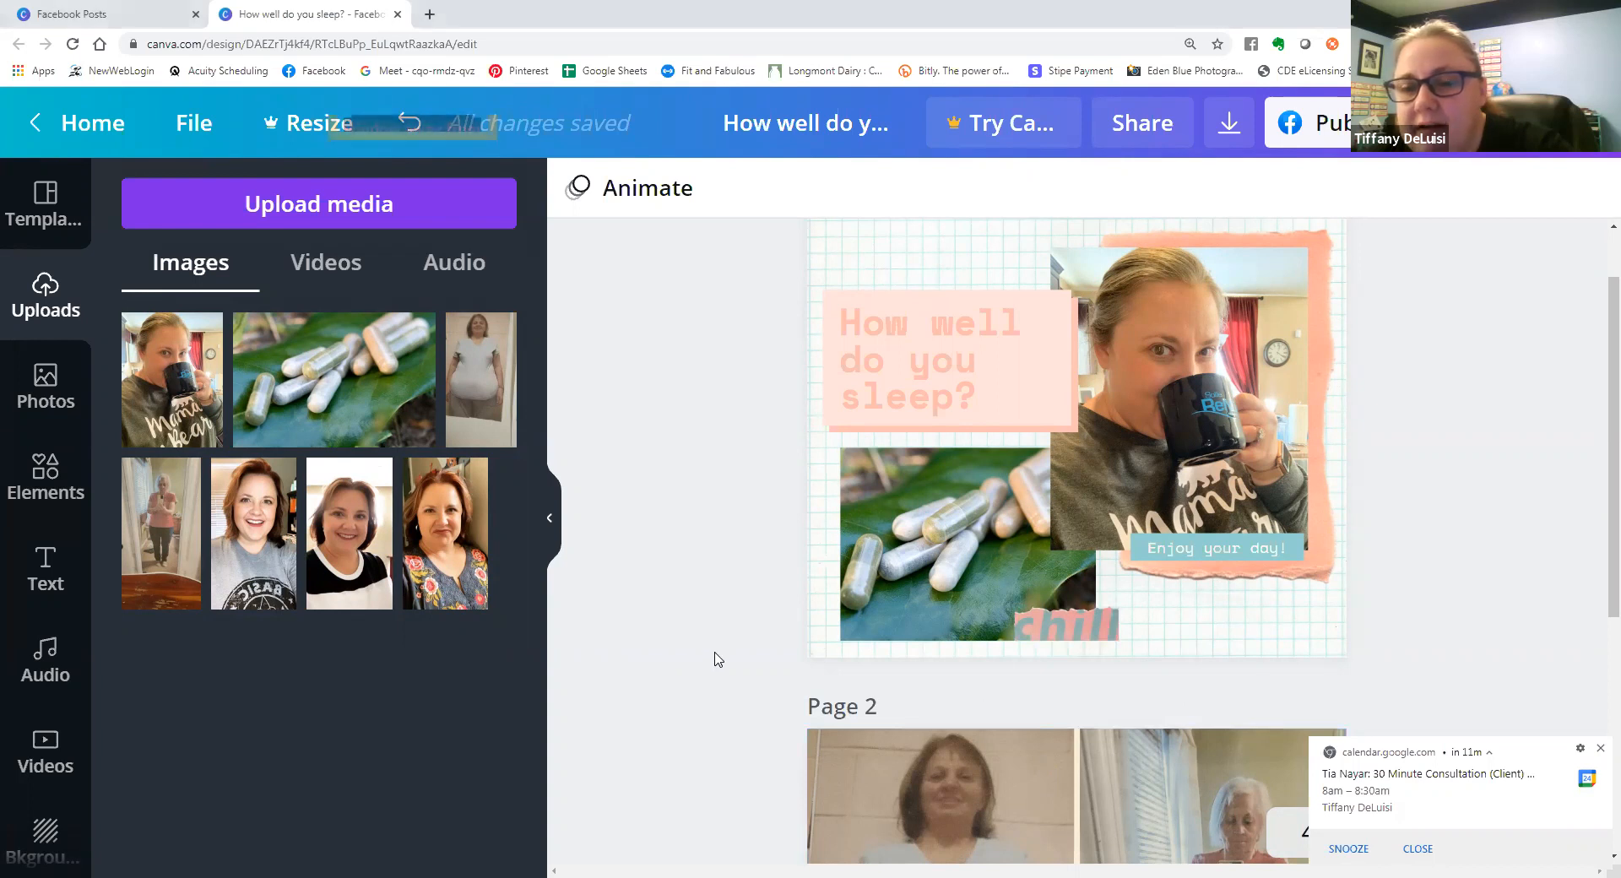
{"action": "scroll", "coordinate": [718, 659], "scroll_direction": "down", "scroll_amount": 5}
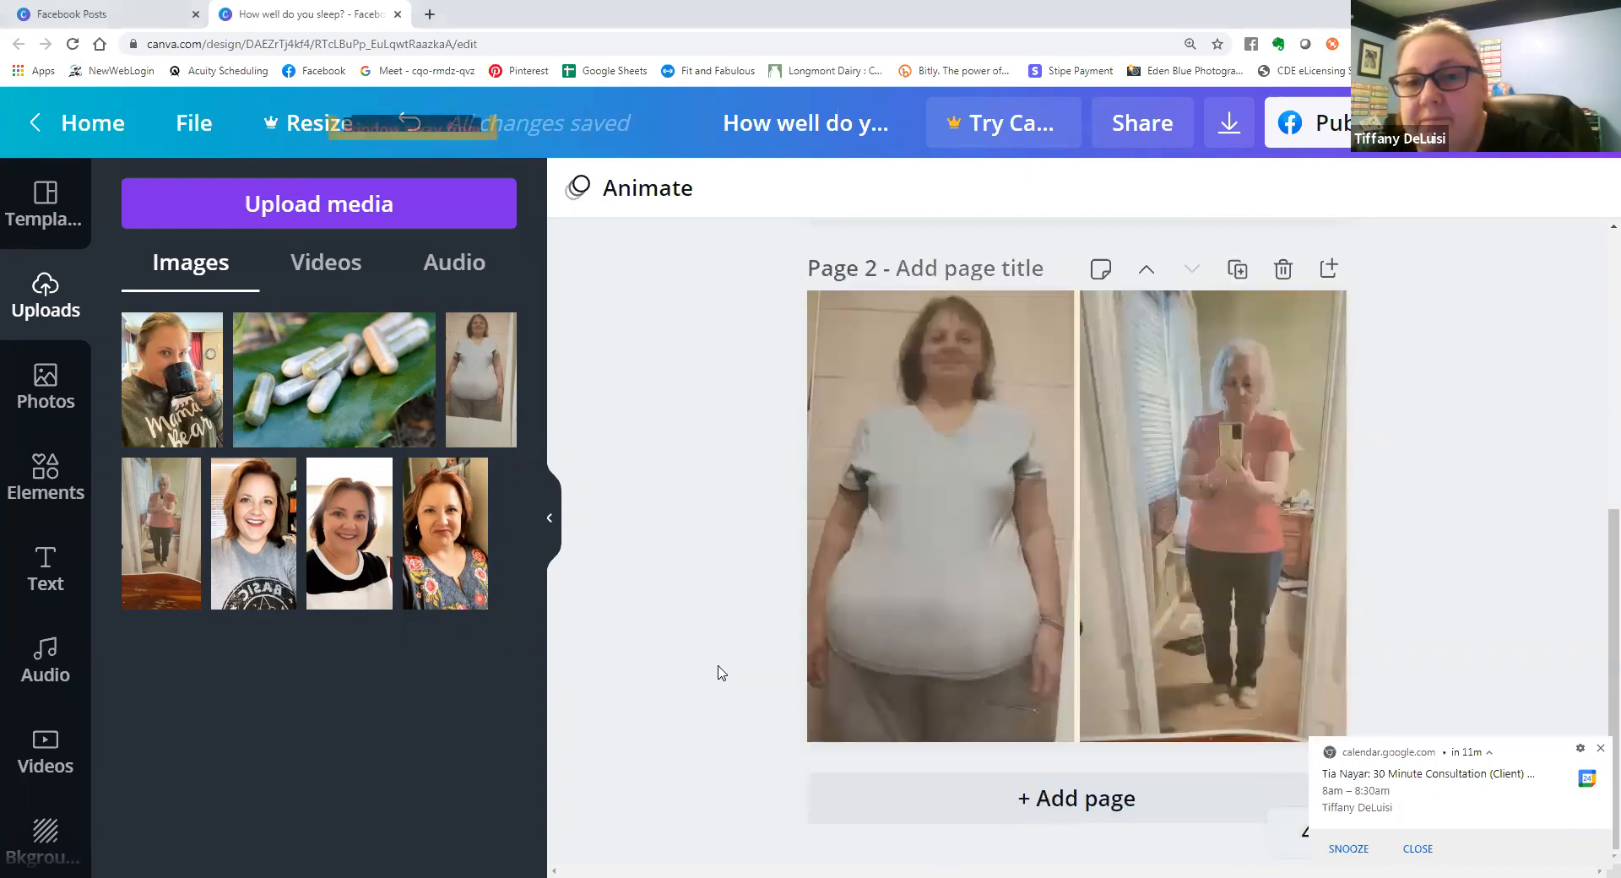
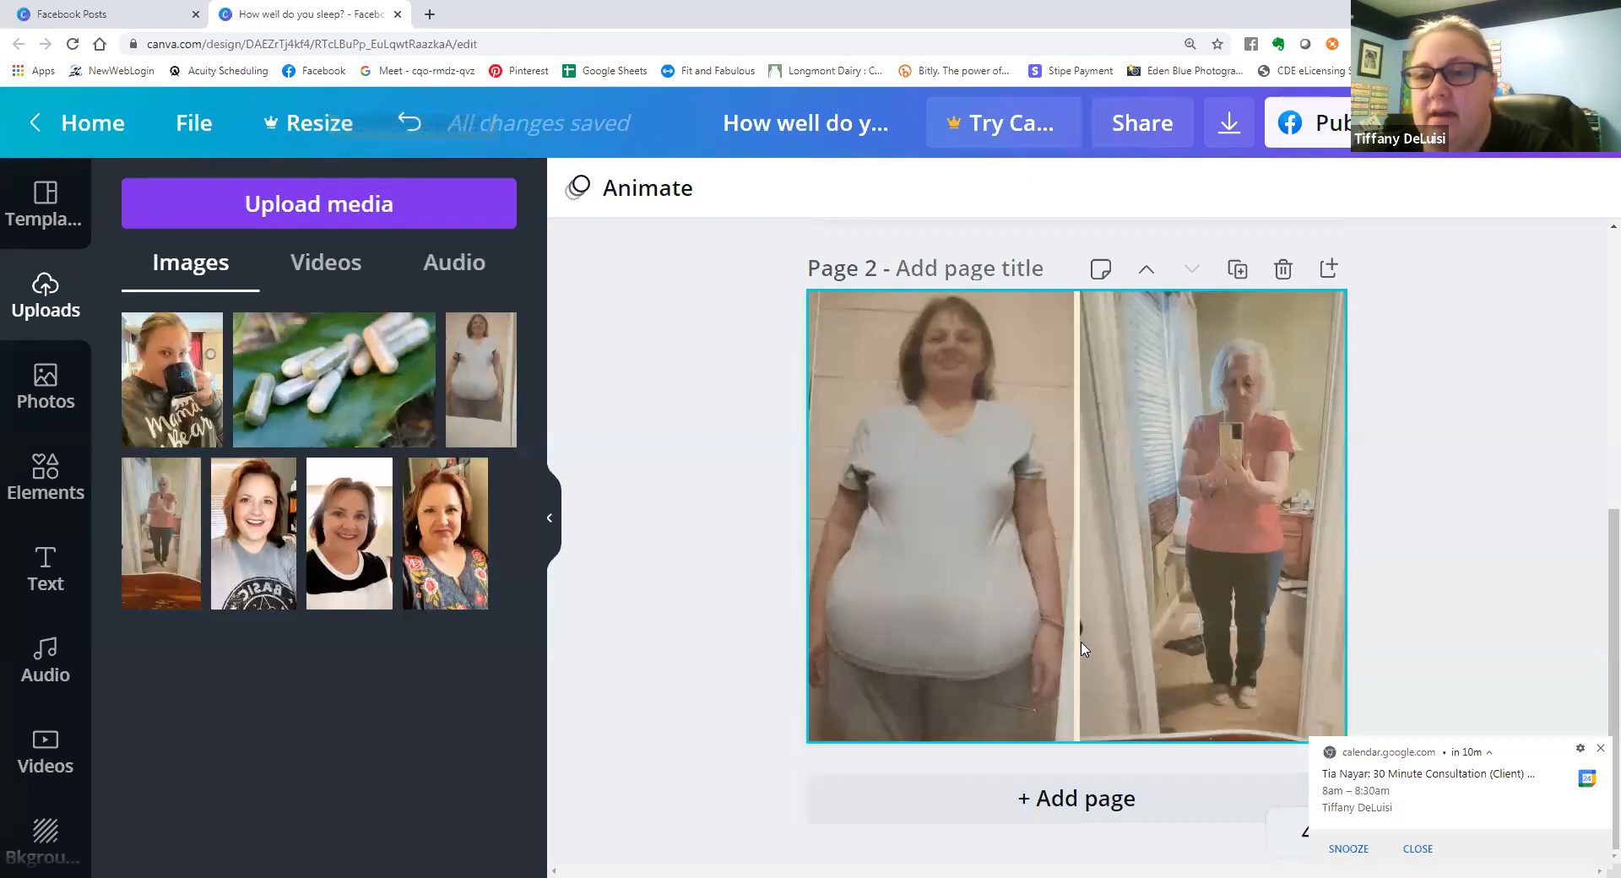
Add a third page and apply the pink birthday party template with the girl hugging a balloon from the Birthday Facebook Post templates.
{"action": "left_click", "coordinate": [1119, 817]}
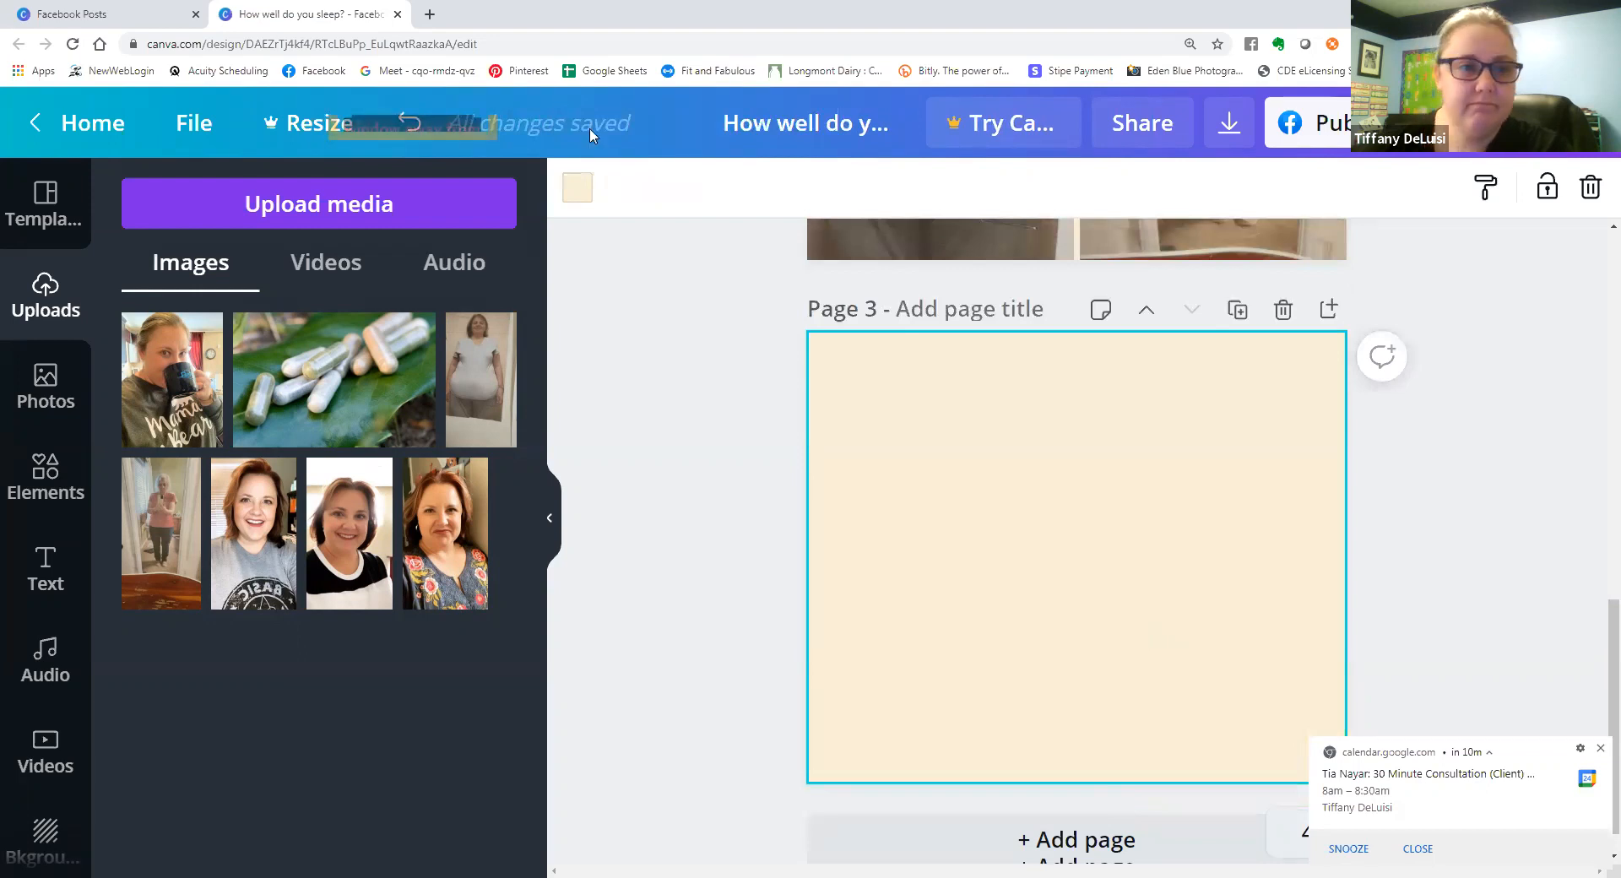
{"action": "left_click", "coordinate": [83, 193]}
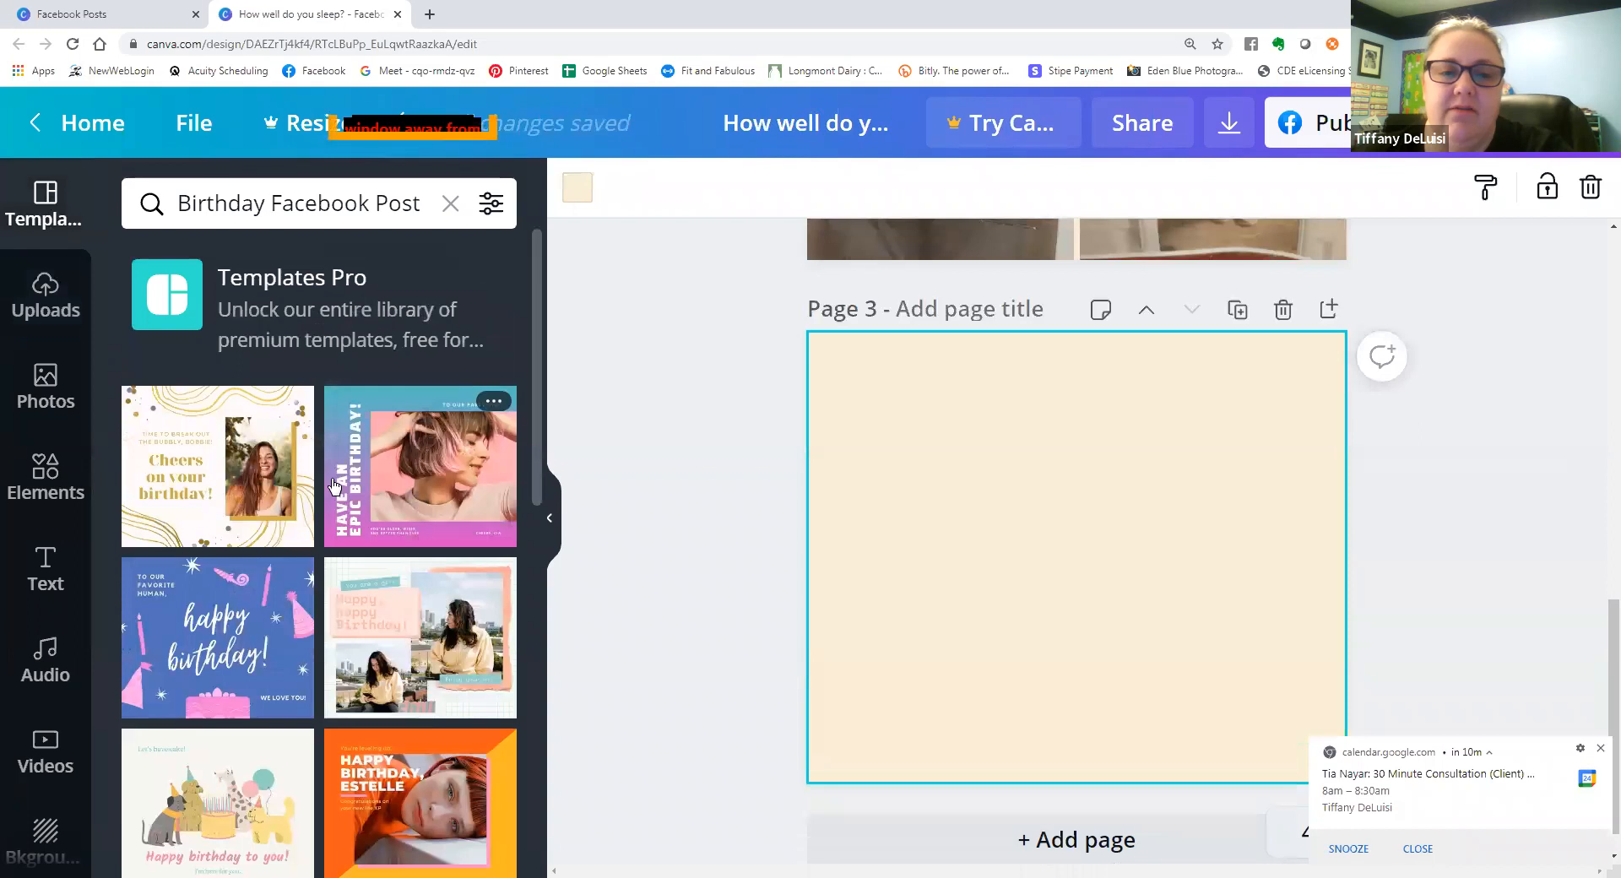
{"action": "scroll", "coordinate": [404, 530], "scroll_direction": "down", "scroll_amount": 5}
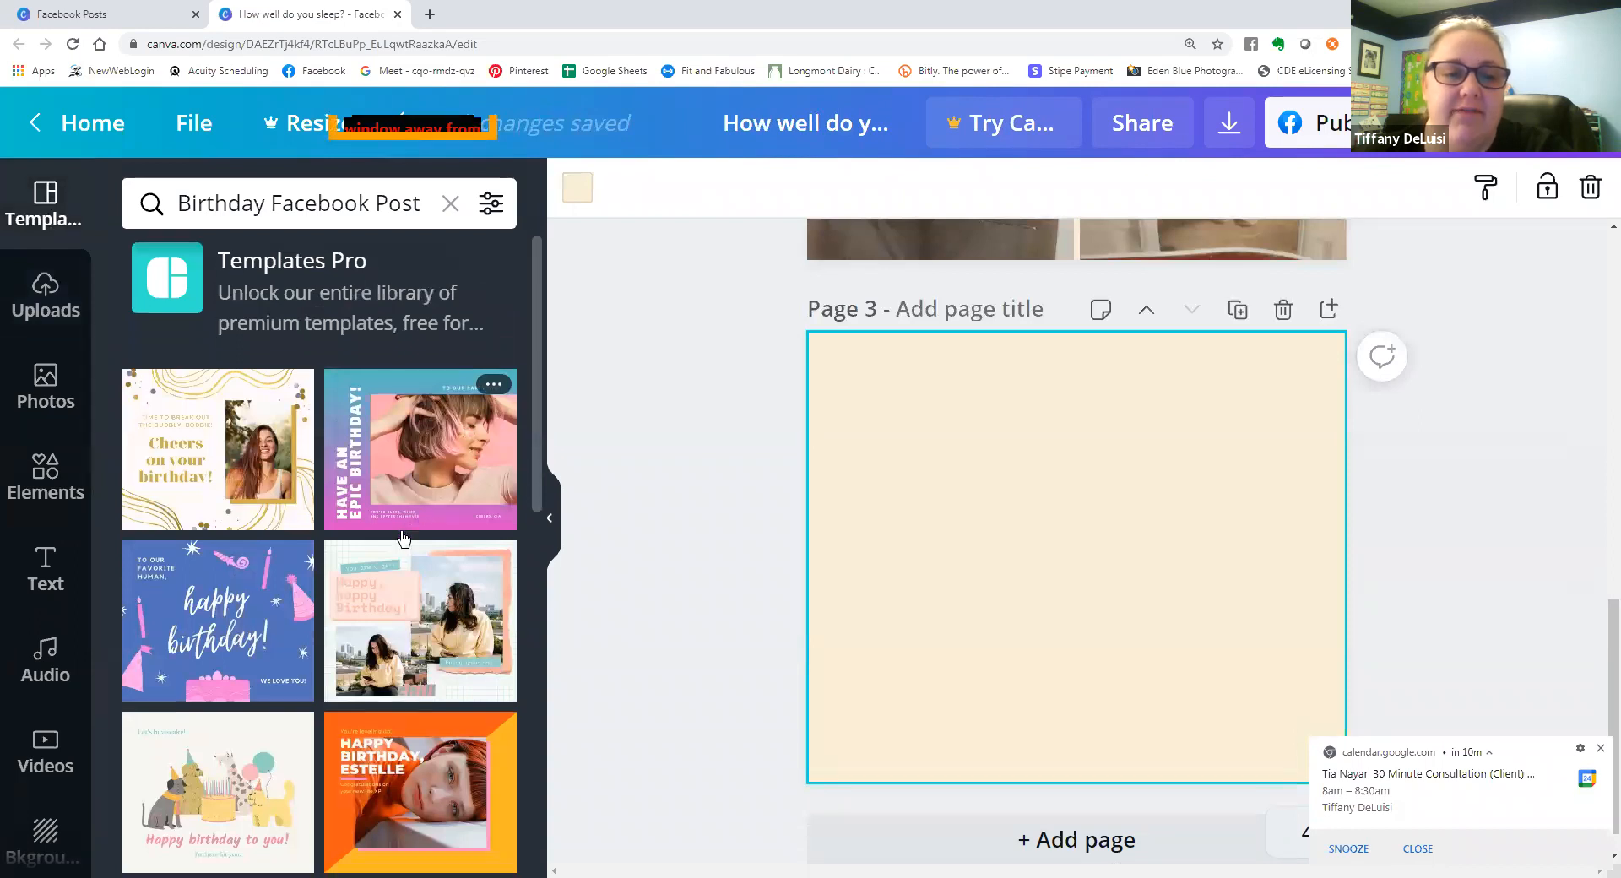
{"action": "scroll", "coordinate": [404, 530], "scroll_direction": "down", "scroll_amount": 7}
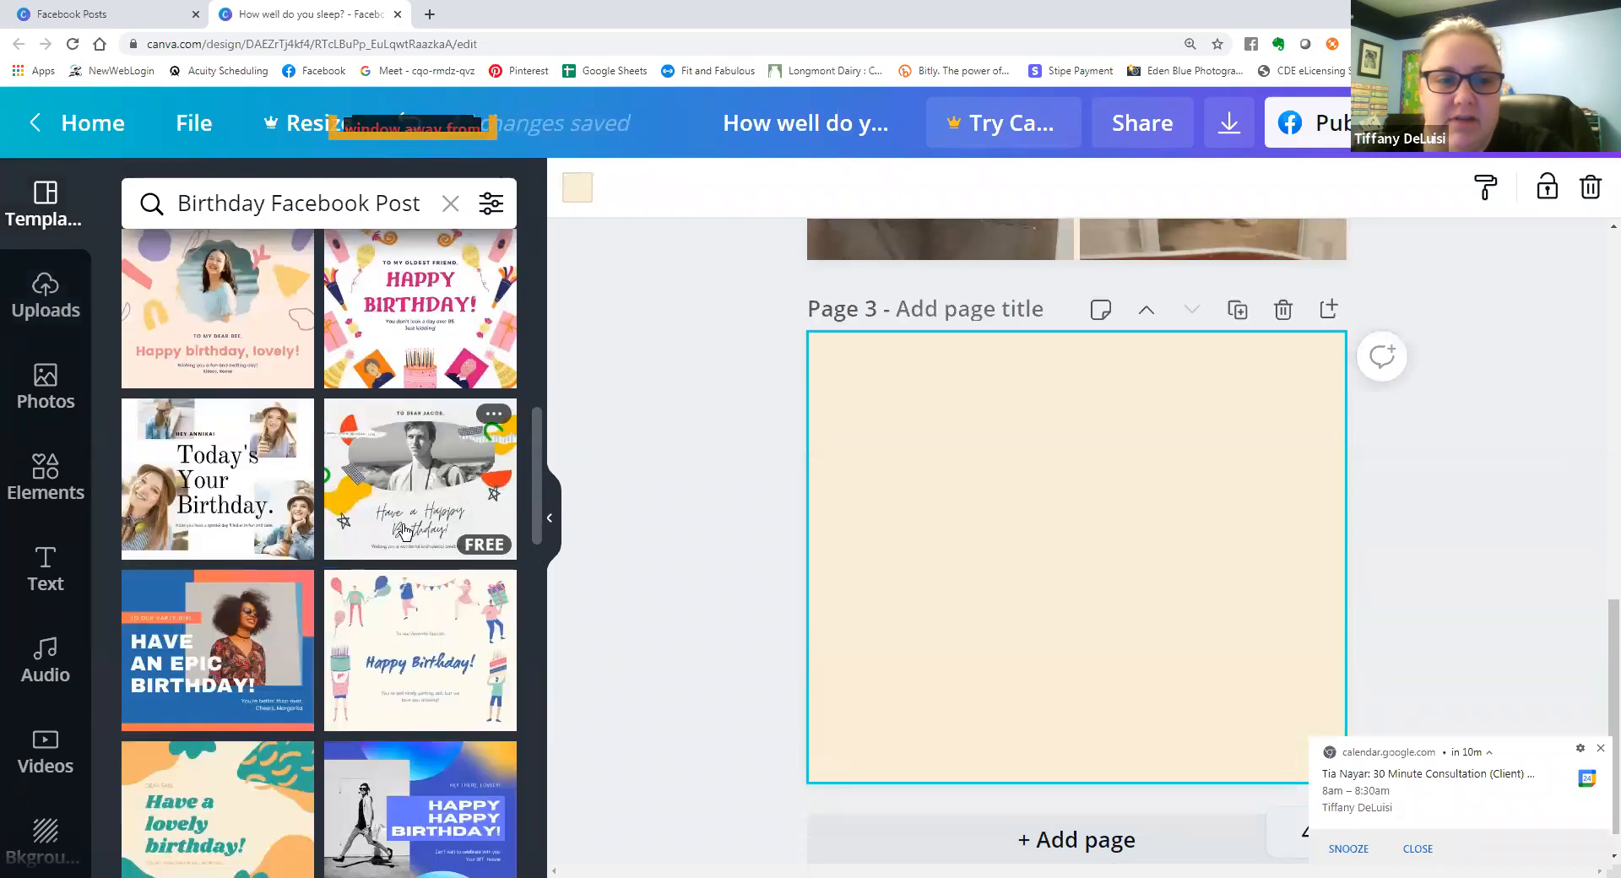
{"action": "scroll", "coordinate": [407, 530], "scroll_direction": "down", "scroll_amount": 4}
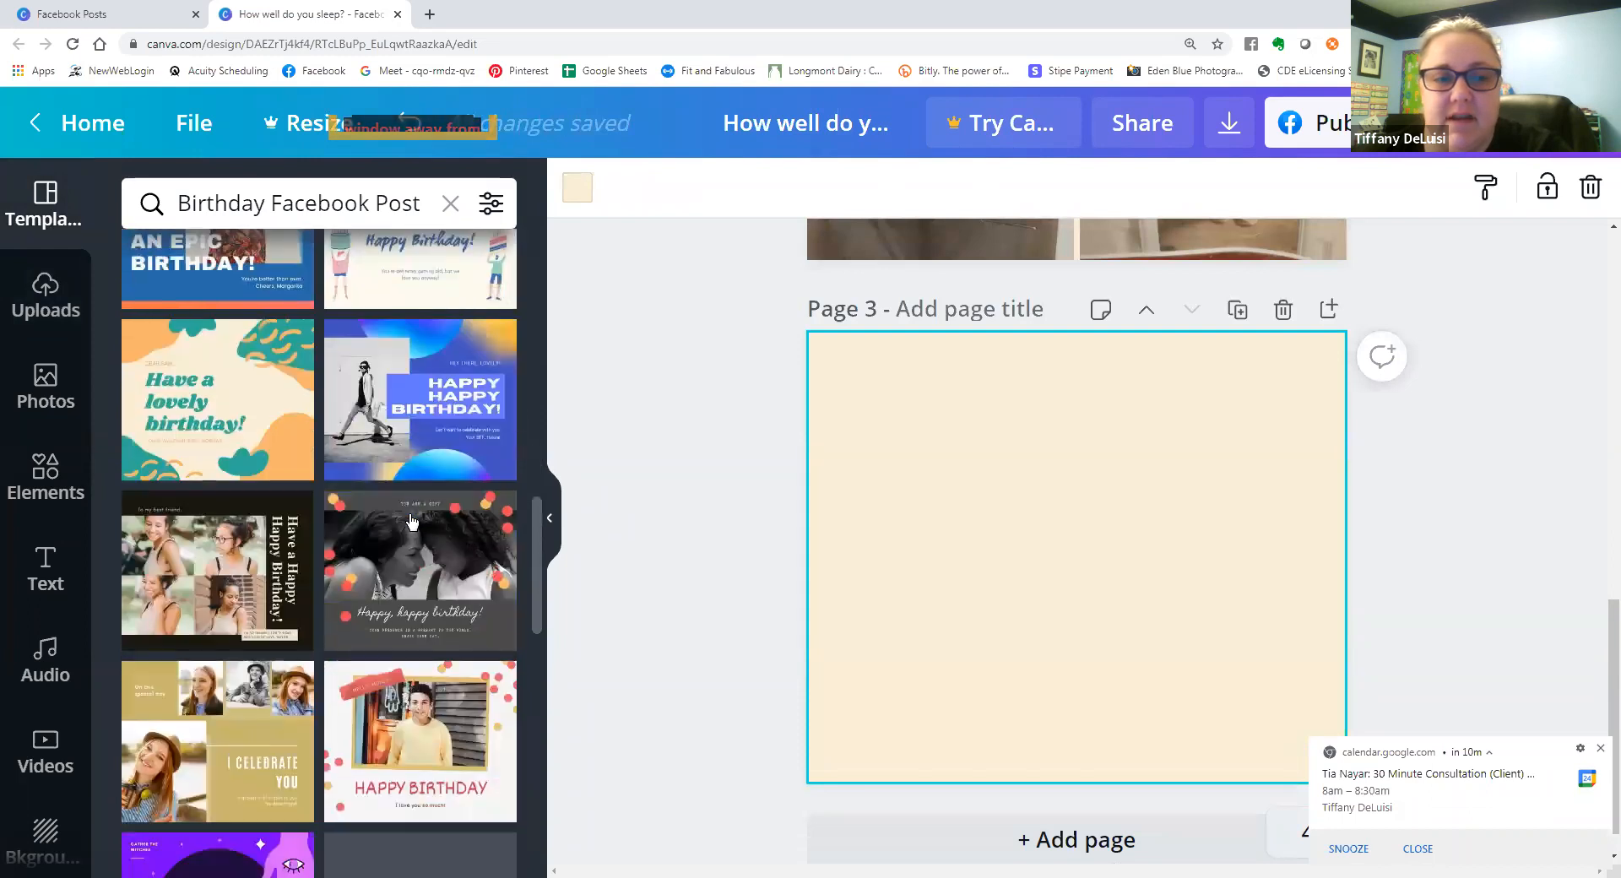
{"action": "scroll", "coordinate": [410, 520], "scroll_direction": "down", "scroll_amount": 2}
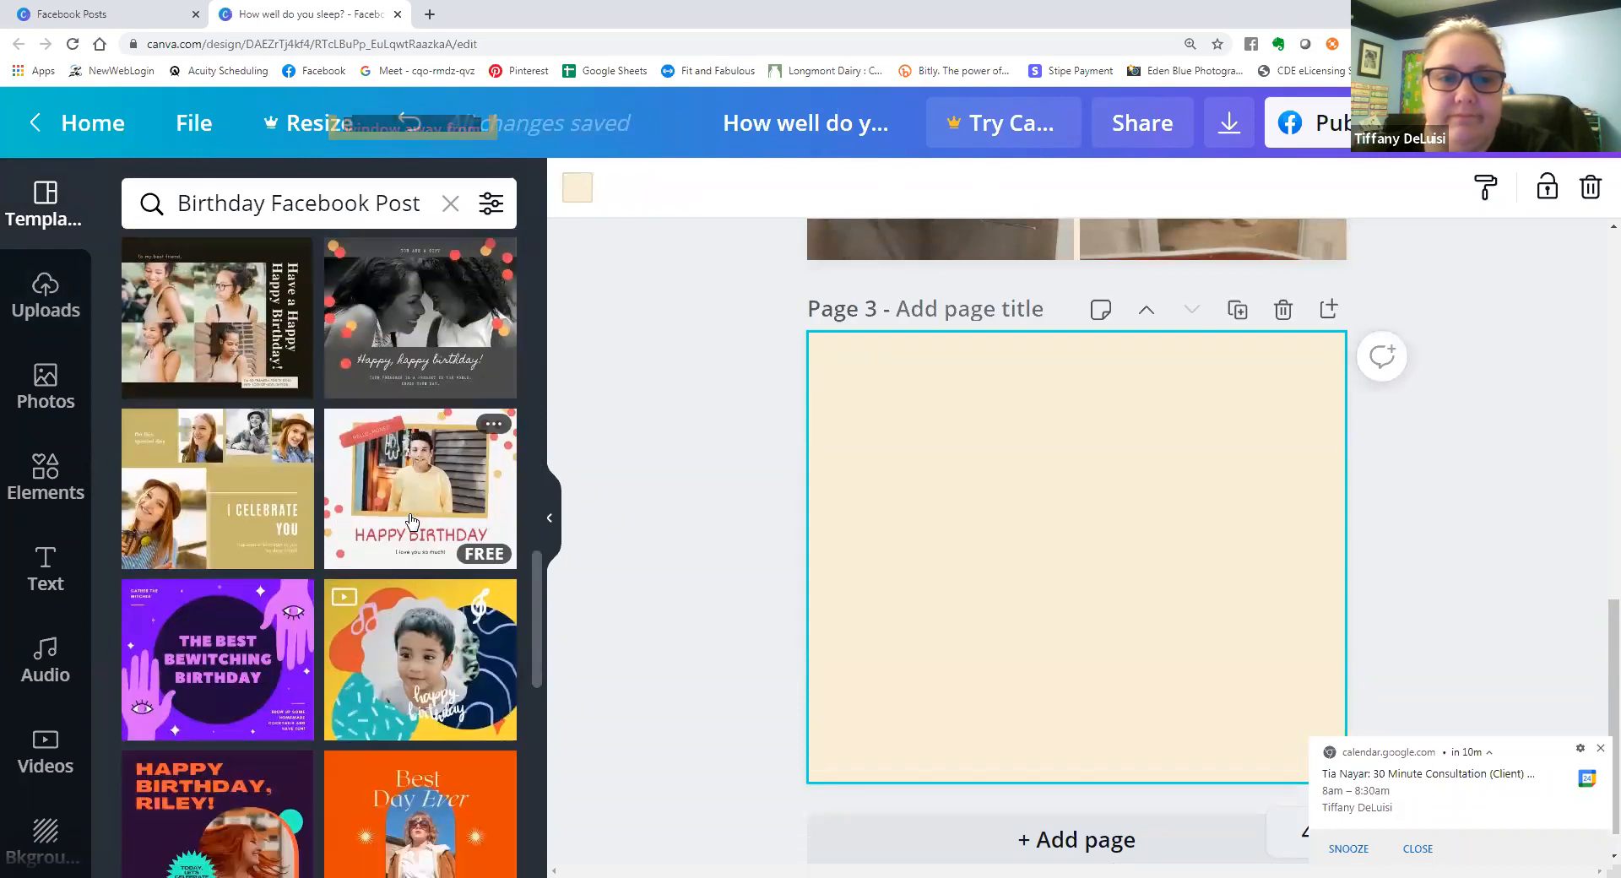
{"action": "scroll", "coordinate": [416, 584], "scroll_direction": "down", "scroll_amount": 7}
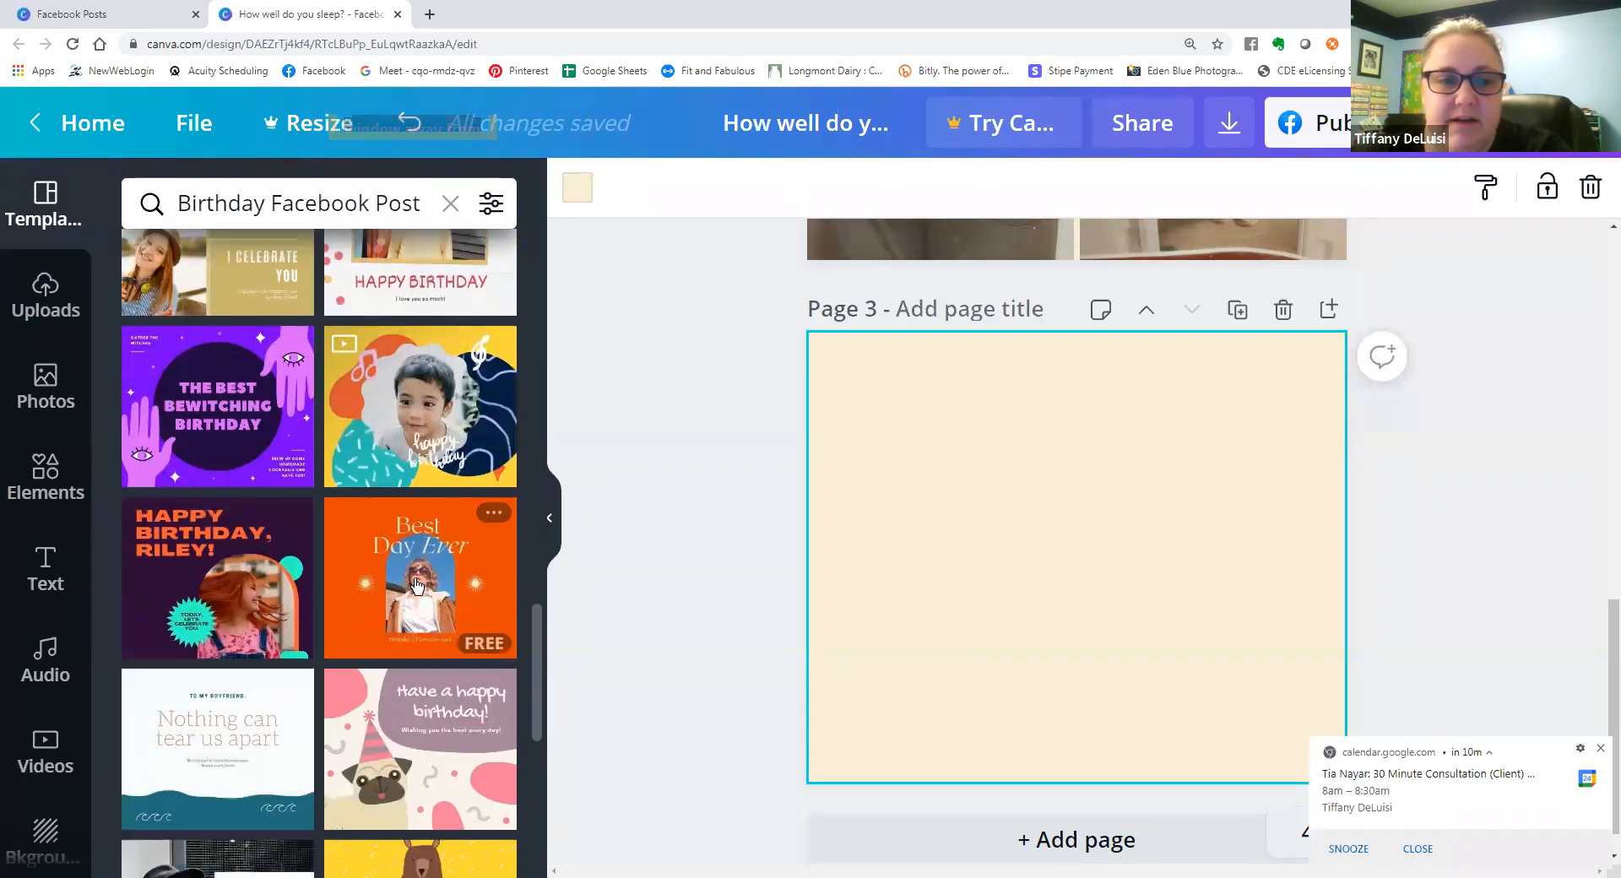
{"action": "scroll", "coordinate": [419, 581], "scroll_direction": "down", "scroll_amount": 4}
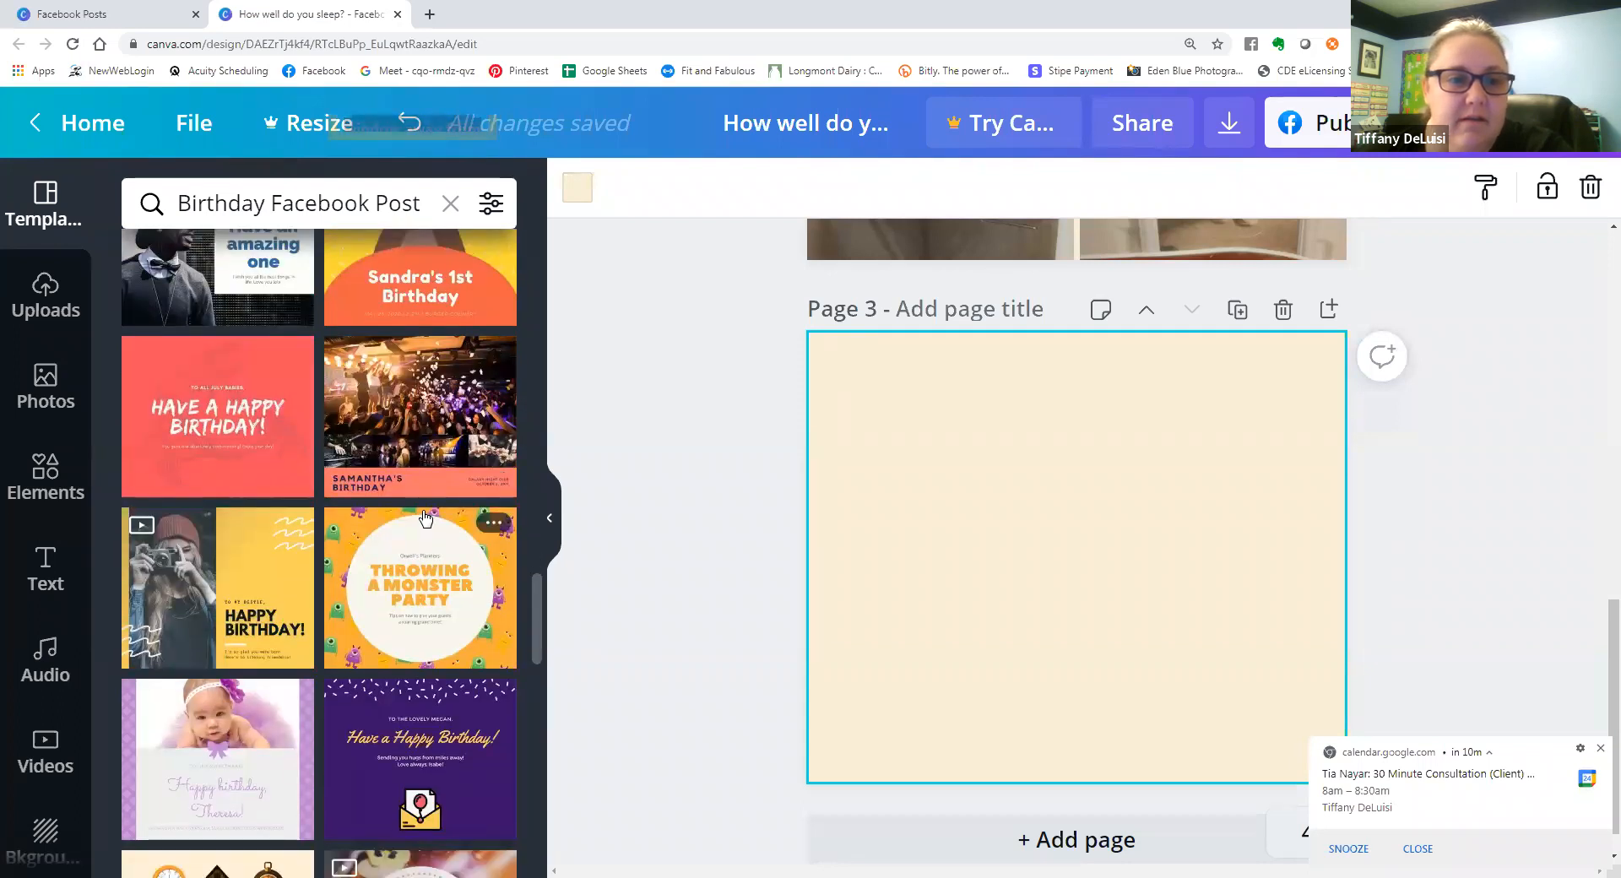
{"action": "scroll", "coordinate": [425, 519], "scroll_direction": "down", "scroll_amount": 5}
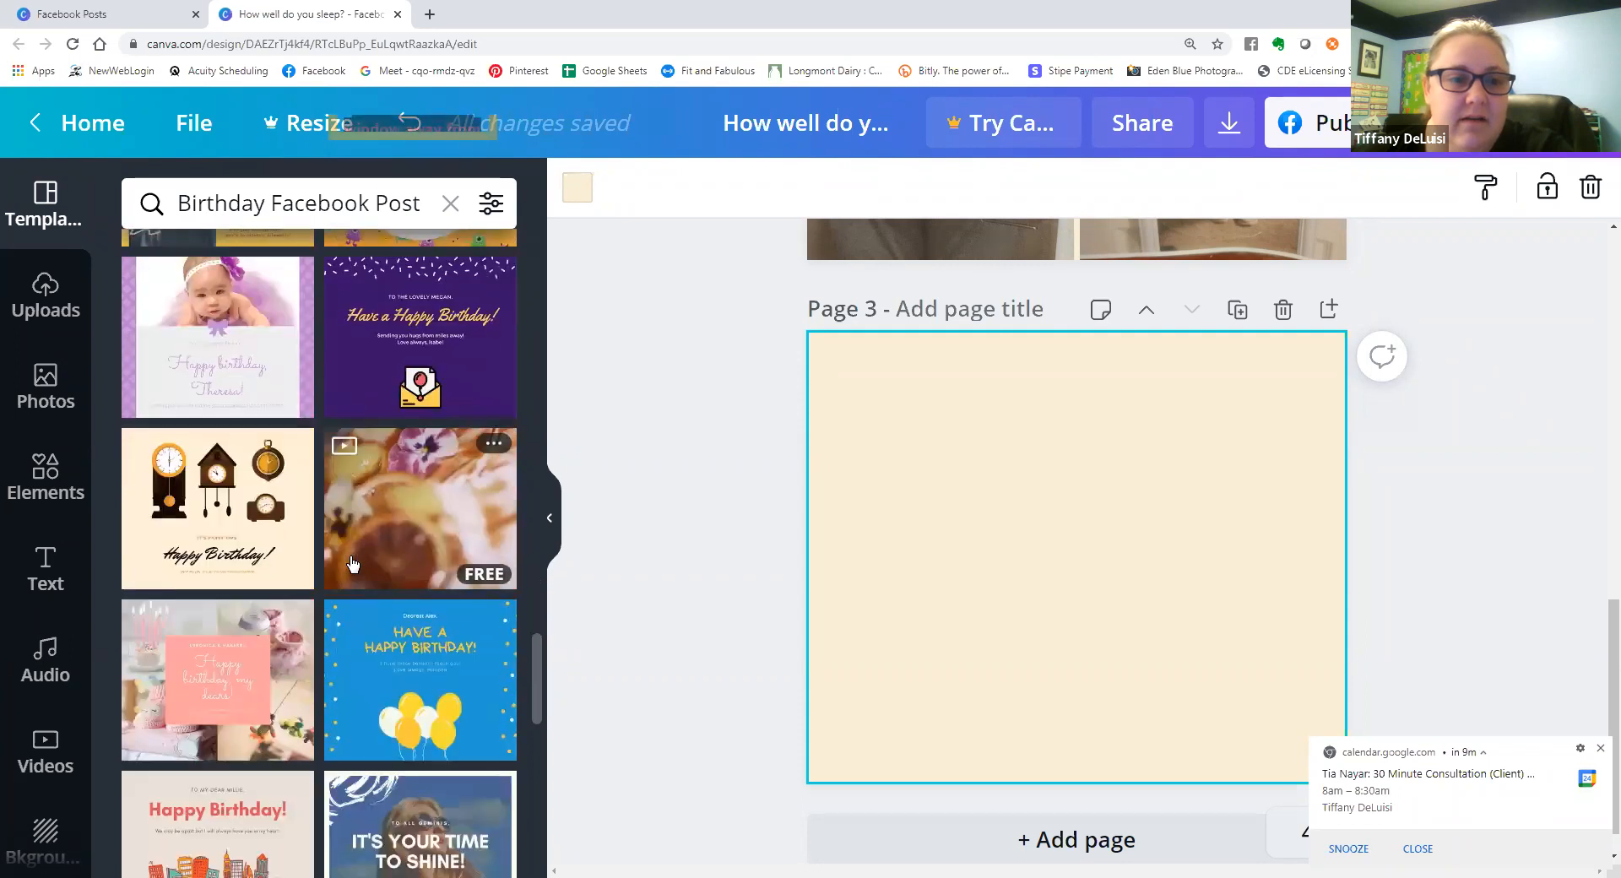
{"action": "scroll", "coordinate": [353, 564], "scroll_direction": "down", "scroll_amount": 4}
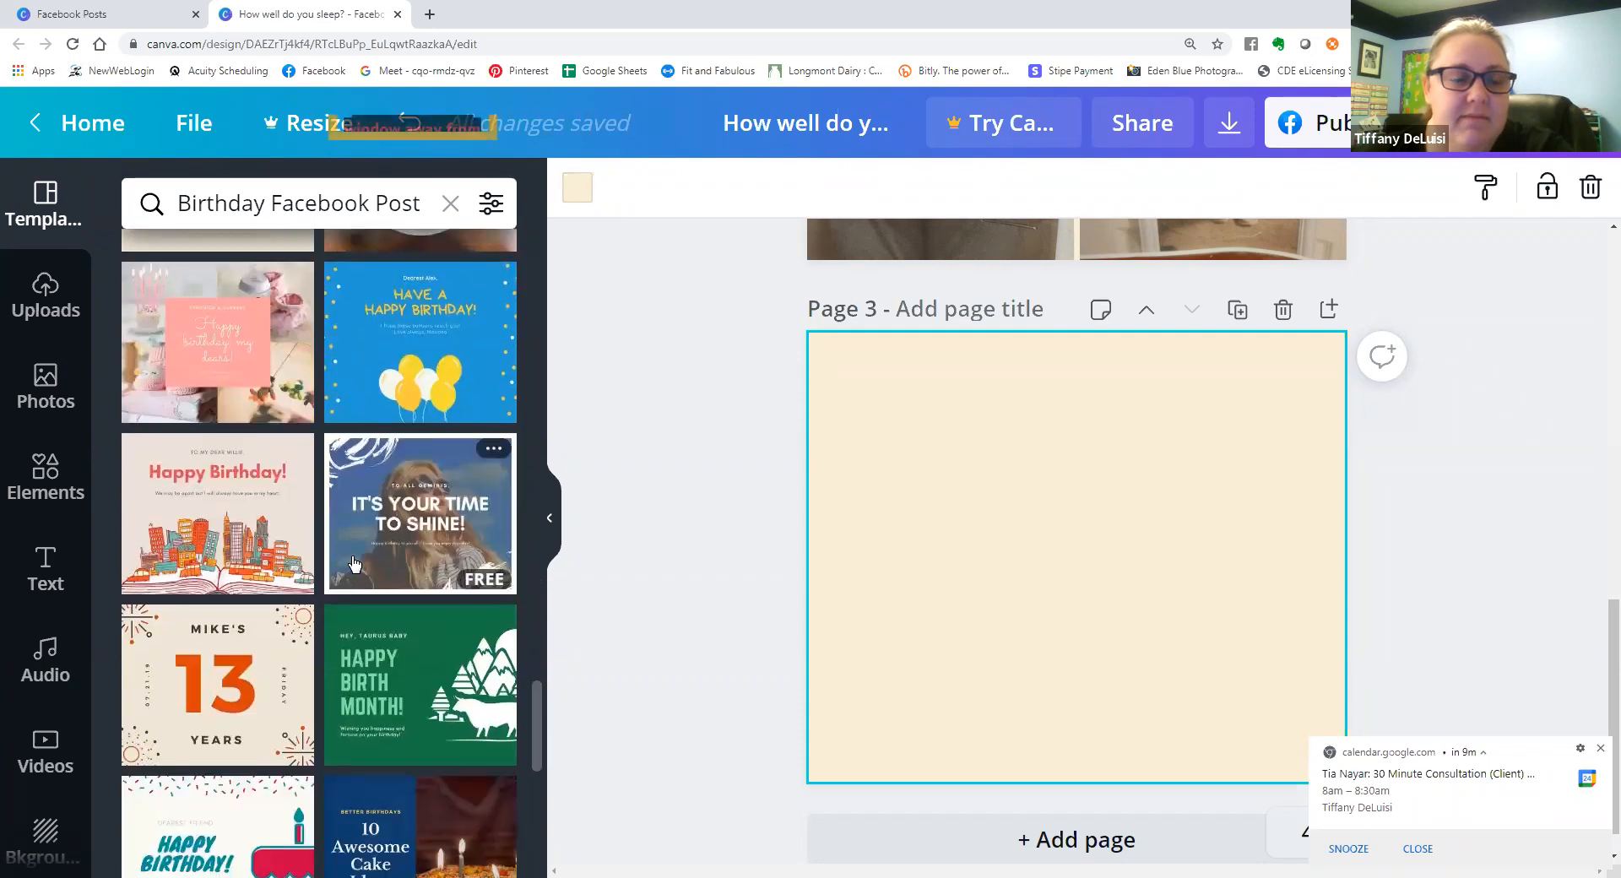
{"action": "scroll", "coordinate": [353, 564], "scroll_direction": "down", "scroll_amount": 3}
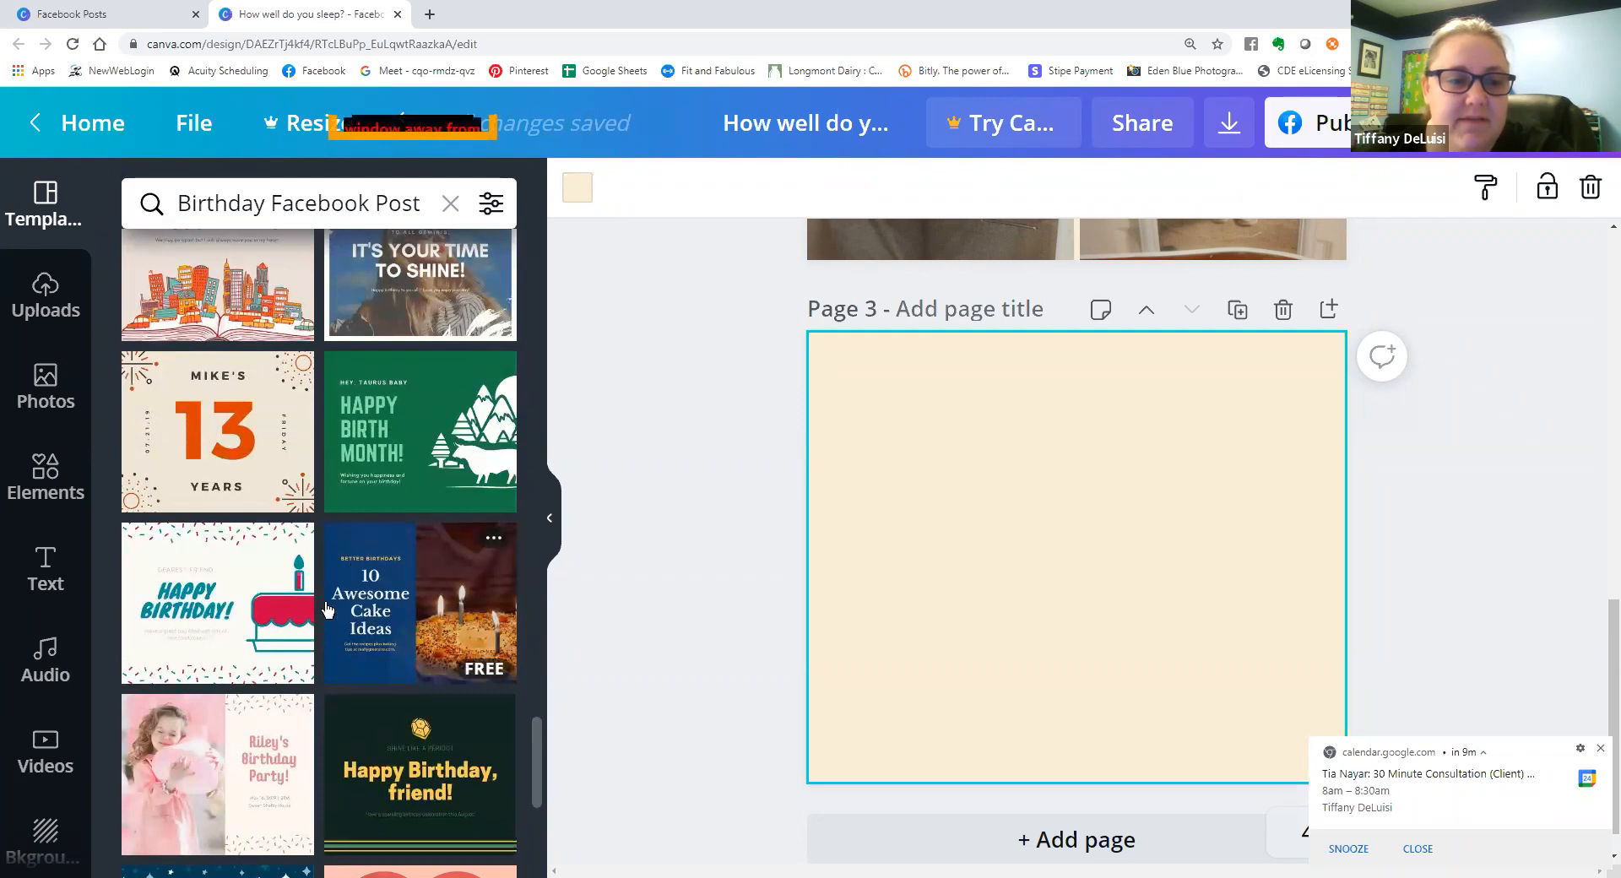
{"action": "left_click", "coordinate": [249, 817]}
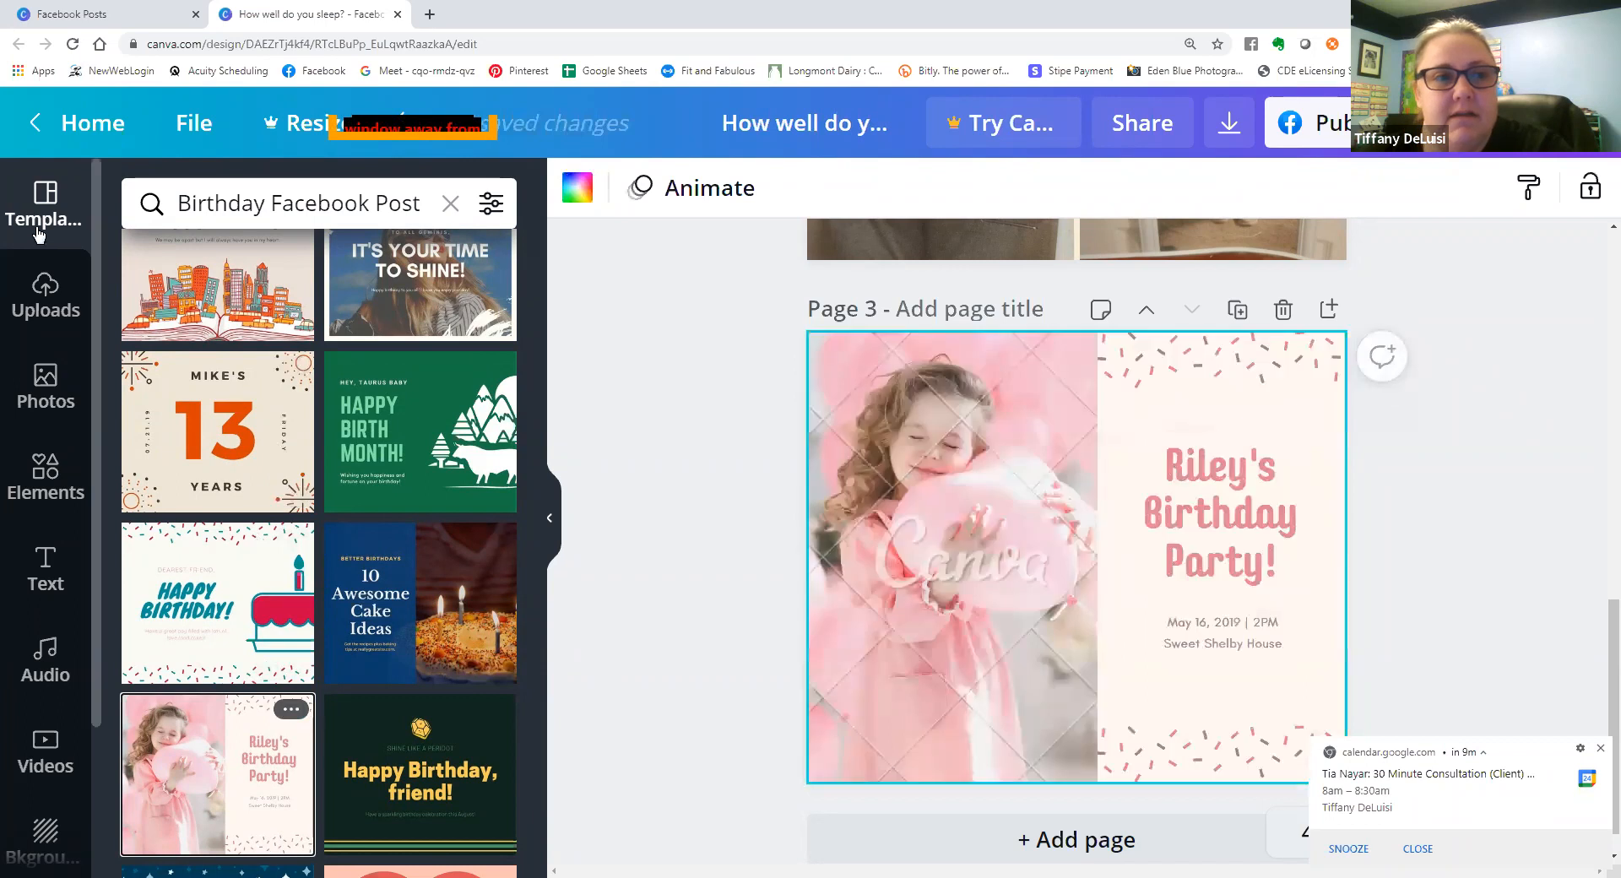
Replace the girl's photo on page 3 with the uploaded portrait of the woman in the floral top.
{"action": "left_click", "coordinate": [25, 253]}
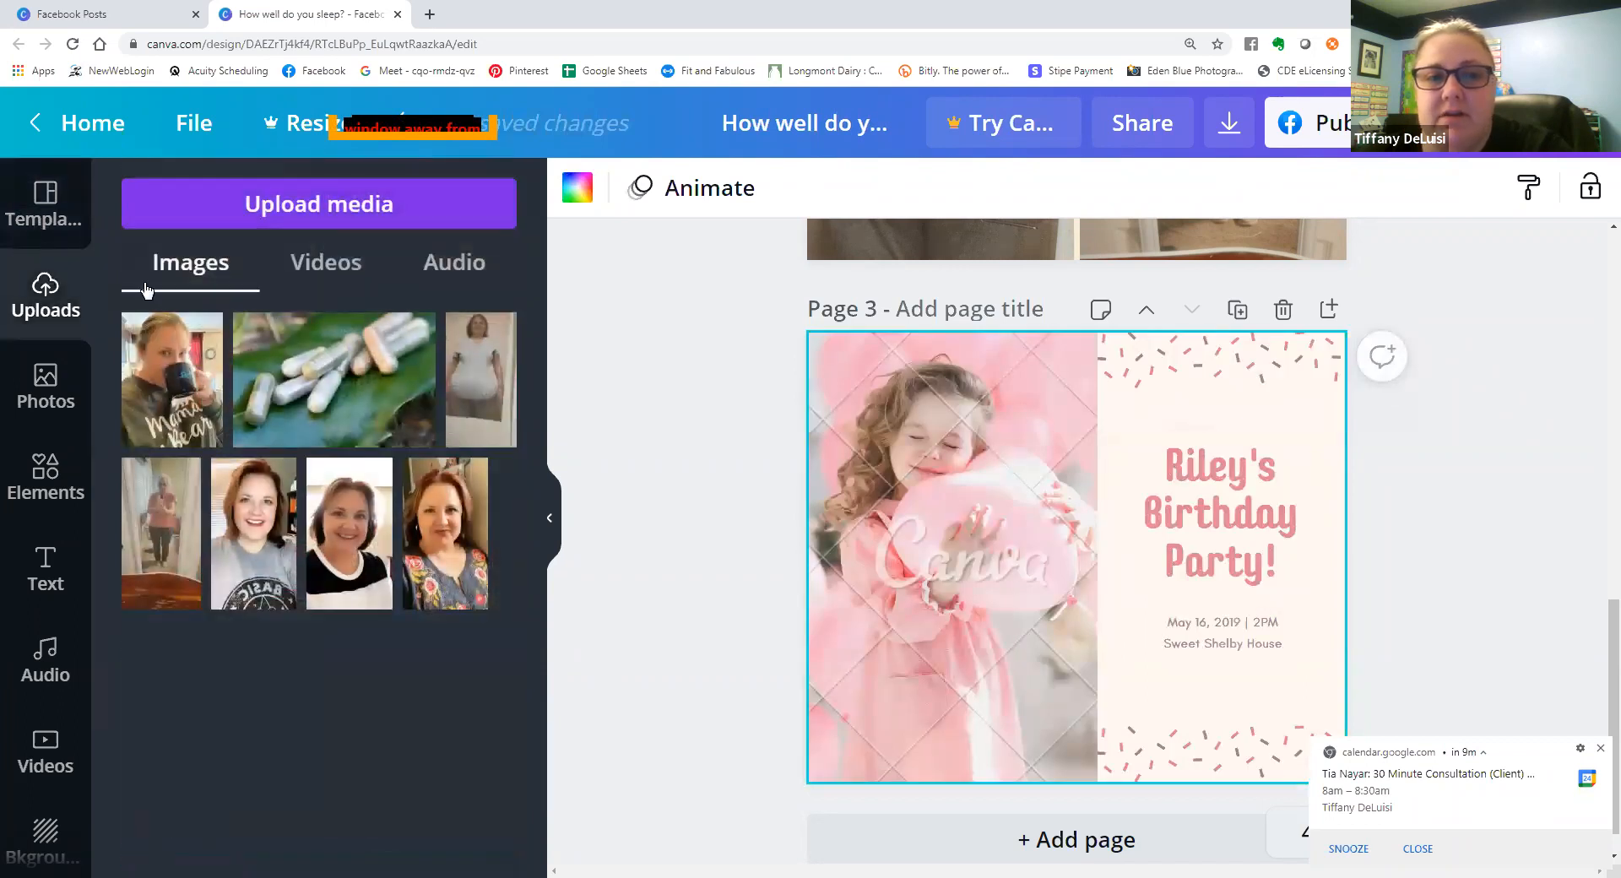
{"action": "left_click_drag", "start_coordinate": [615, 571], "coordinate": [886, 591]}
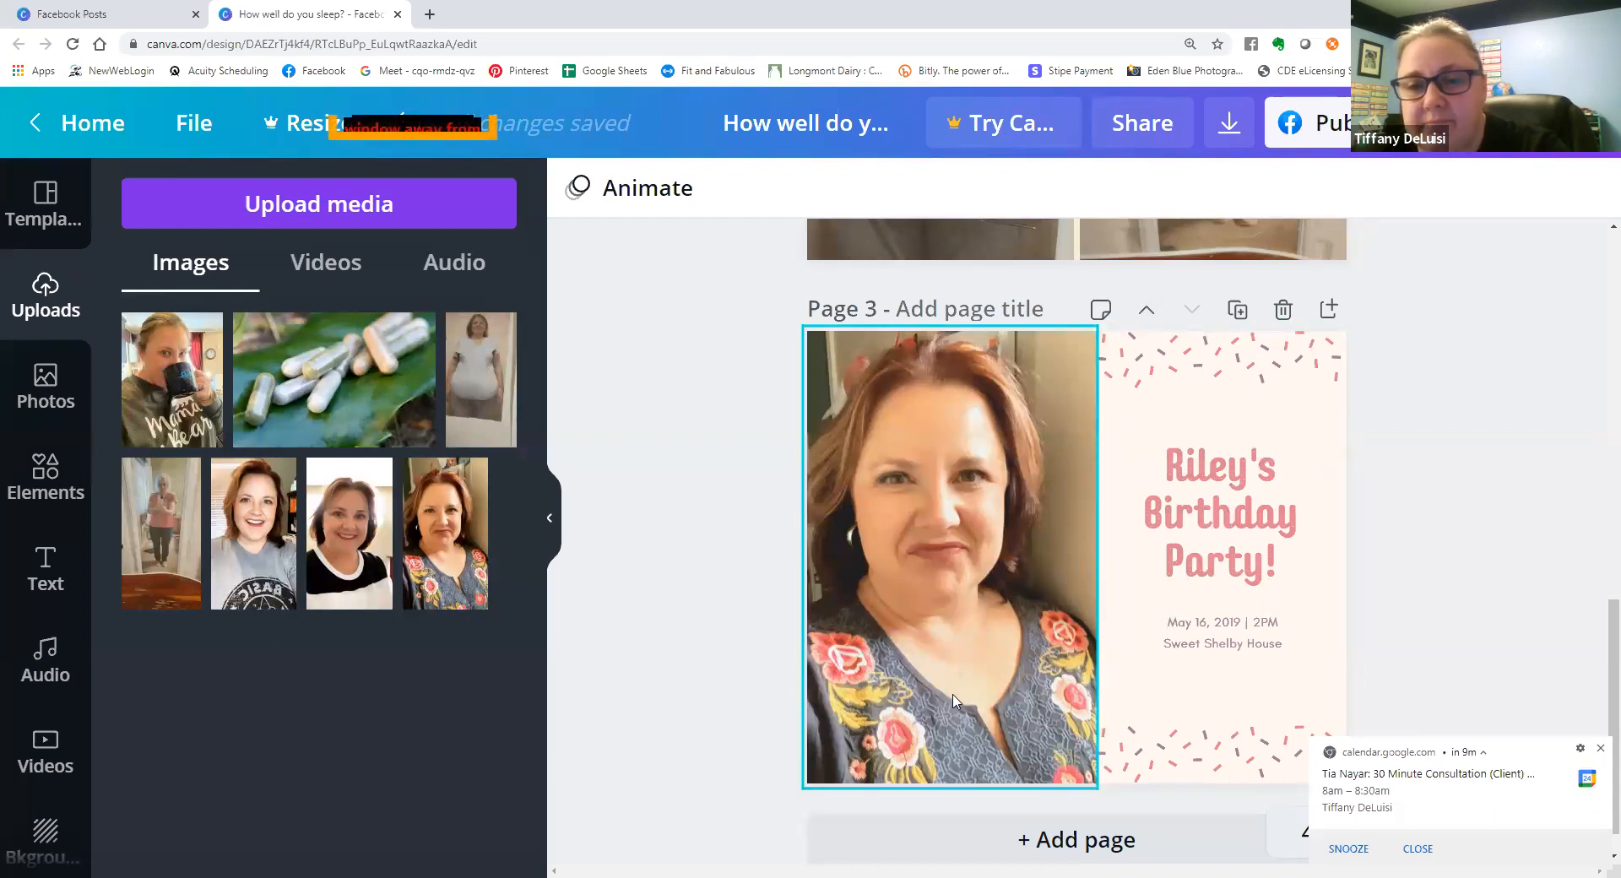
Compare the before-and-after photos on page 2 with the portrait and text layout on page 3.
{"action": "scroll", "coordinate": [779, 634], "scroll_direction": "up", "scroll_amount": 6}
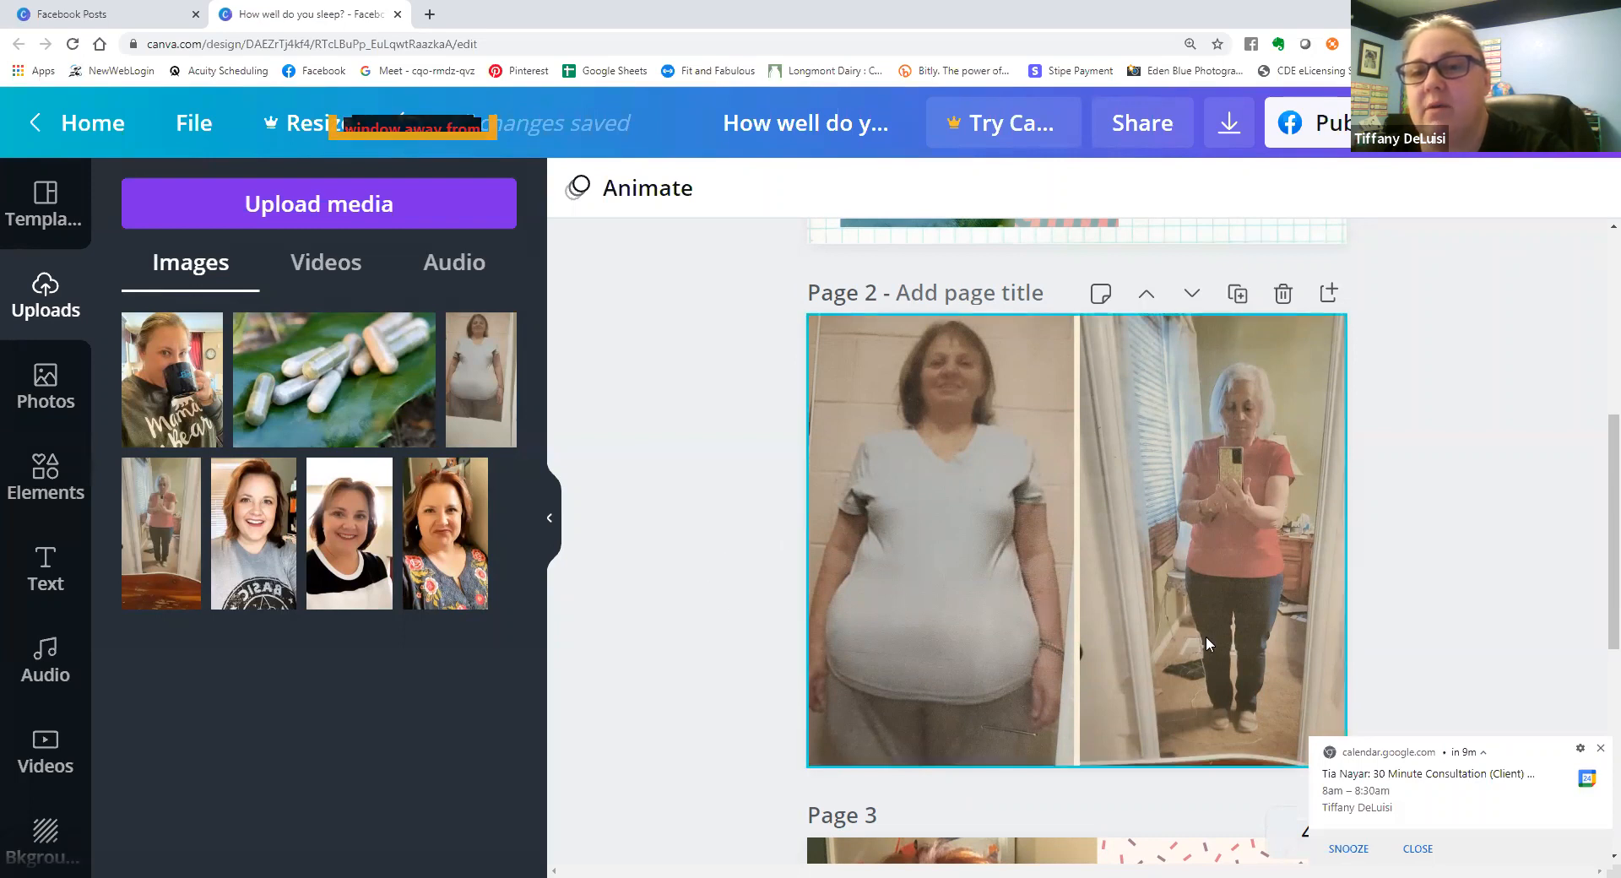
{"action": "scroll", "coordinate": [1121, 626], "scroll_direction": "down", "scroll_amount": 5}
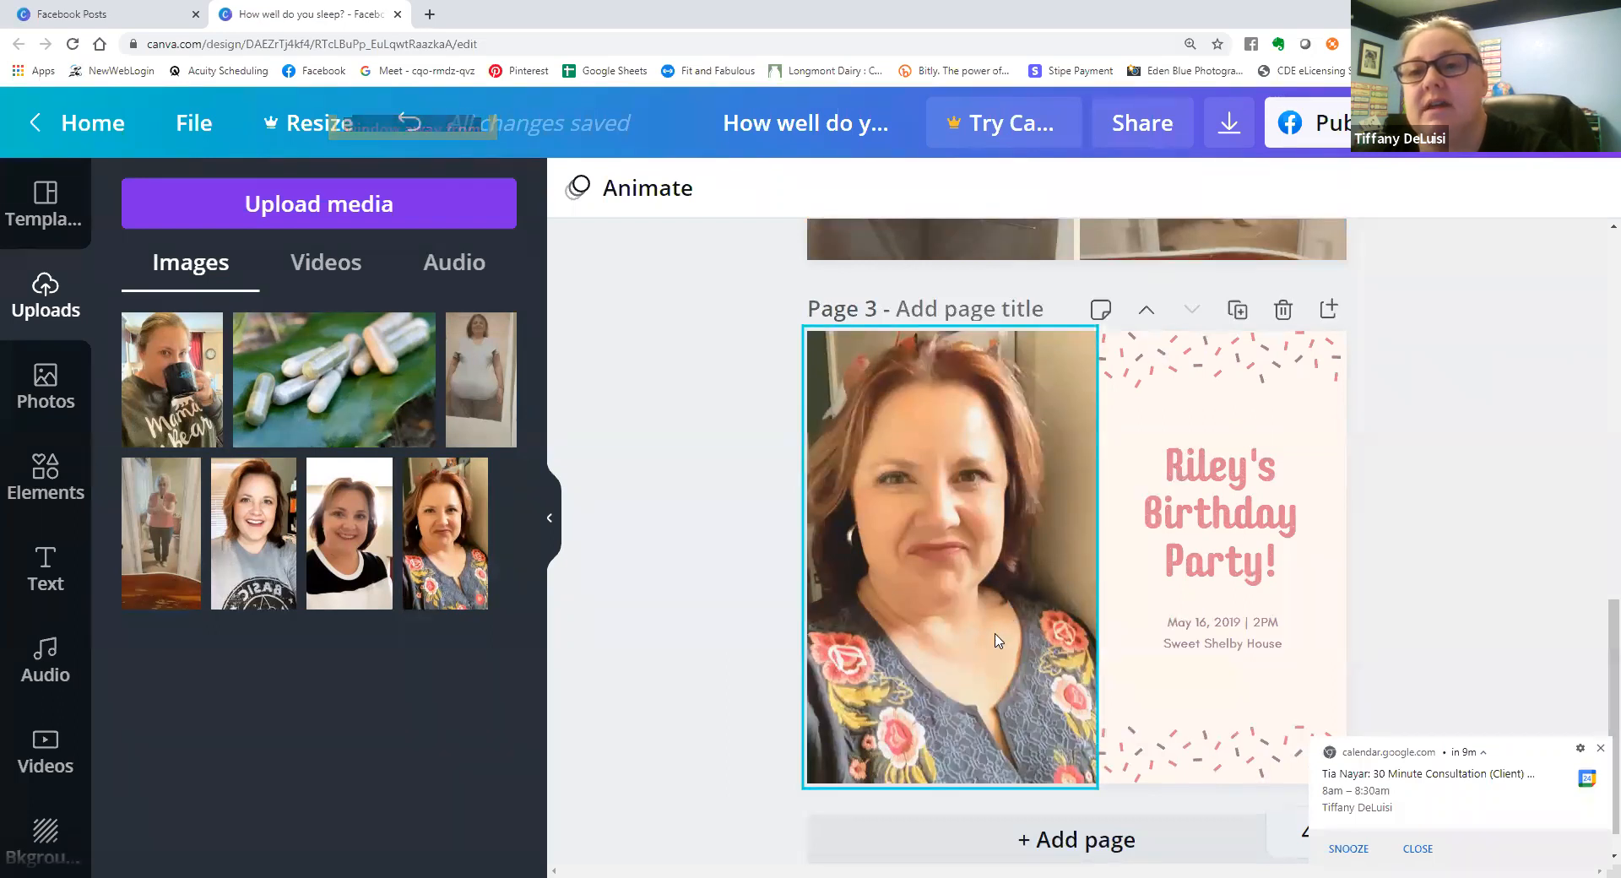
{"action": "scroll", "coordinate": [996, 632], "scroll_direction": "up", "scroll_amount": 5}
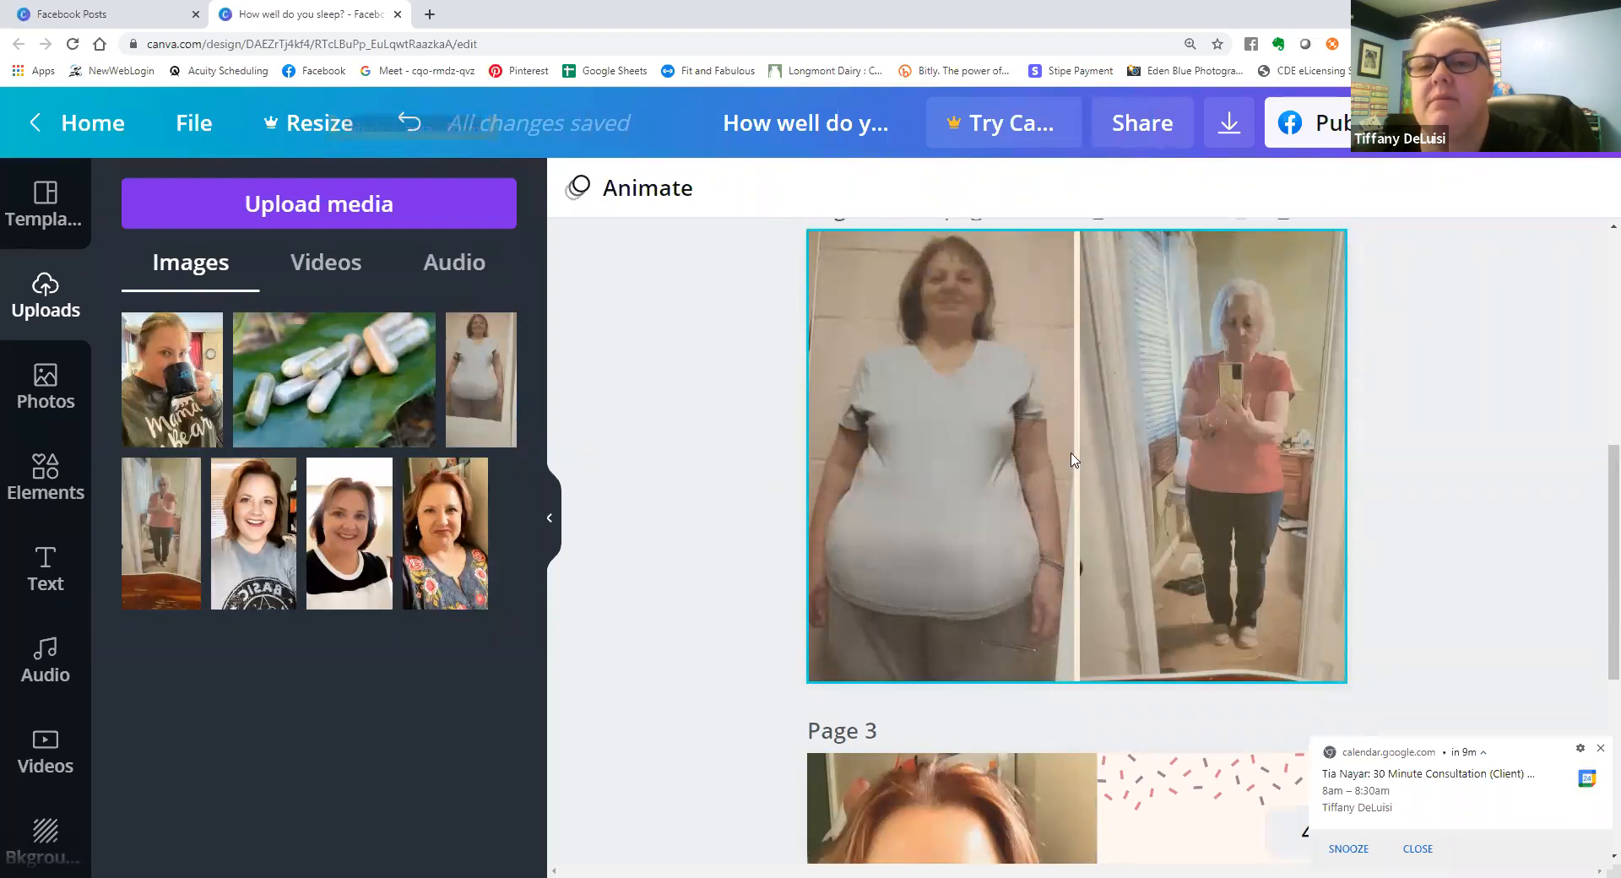
{"action": "scroll", "coordinate": [1071, 460], "scroll_direction": "up", "scroll_amount": 2}
{"action": "scroll", "coordinate": [1063, 439], "scroll_direction": "down", "scroll_amount": 4}
{"action": "scroll", "coordinate": [1061, 435], "scroll_direction": "down", "scroll_amount": 3}
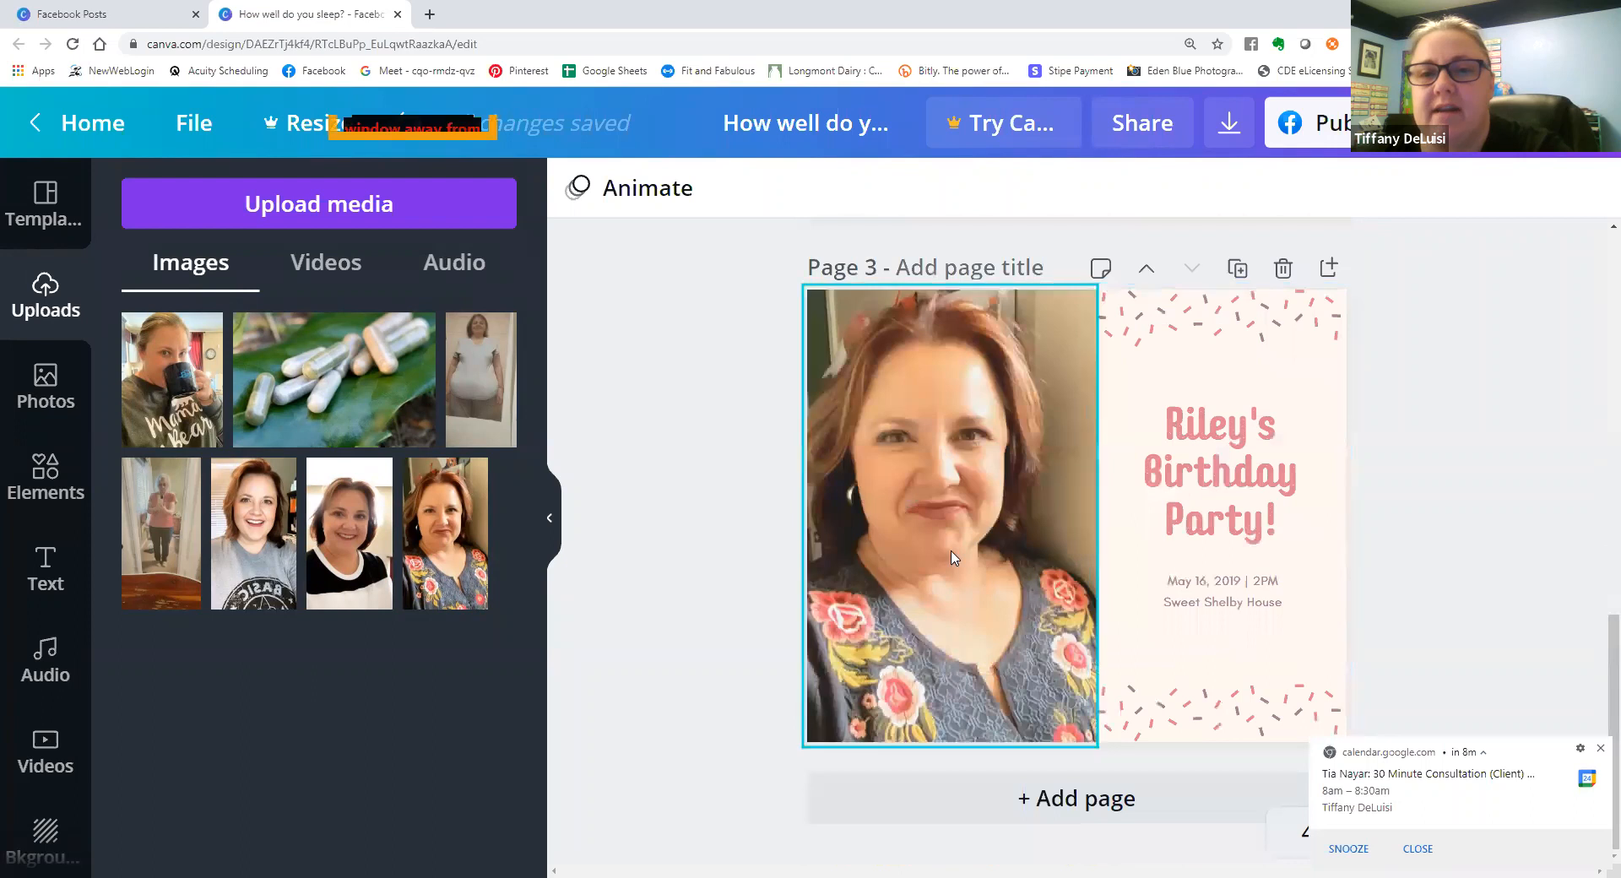
{"action": "scroll", "coordinate": [946, 494], "scroll_direction": "up", "scroll_amount": 1}
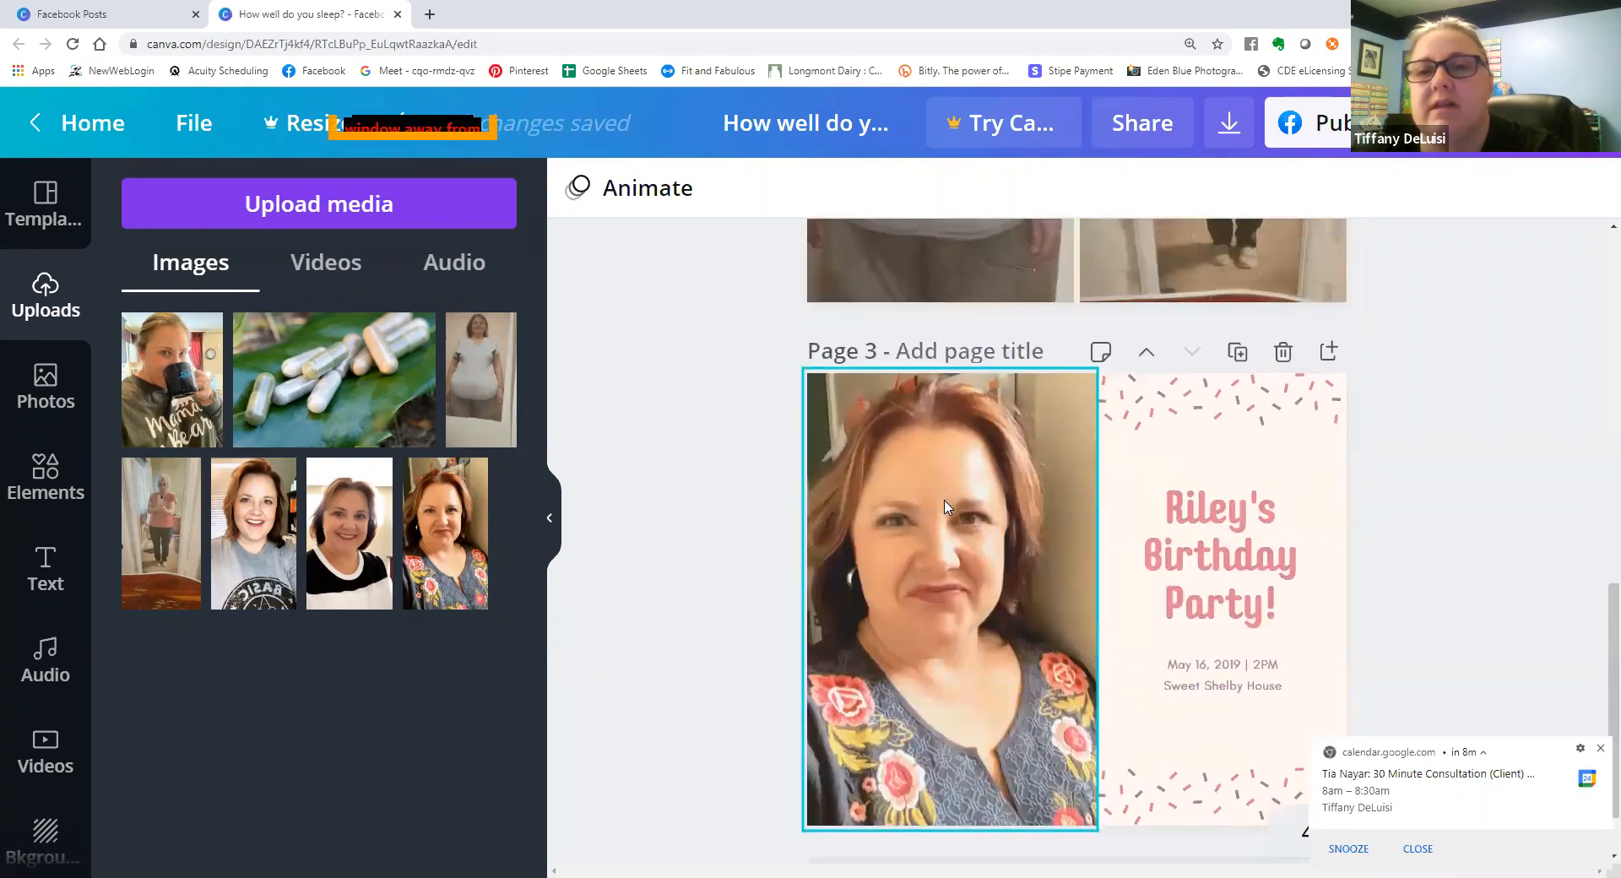
{"action": "scroll", "coordinate": [945, 502], "scroll_direction": "down", "scroll_amount": 1}
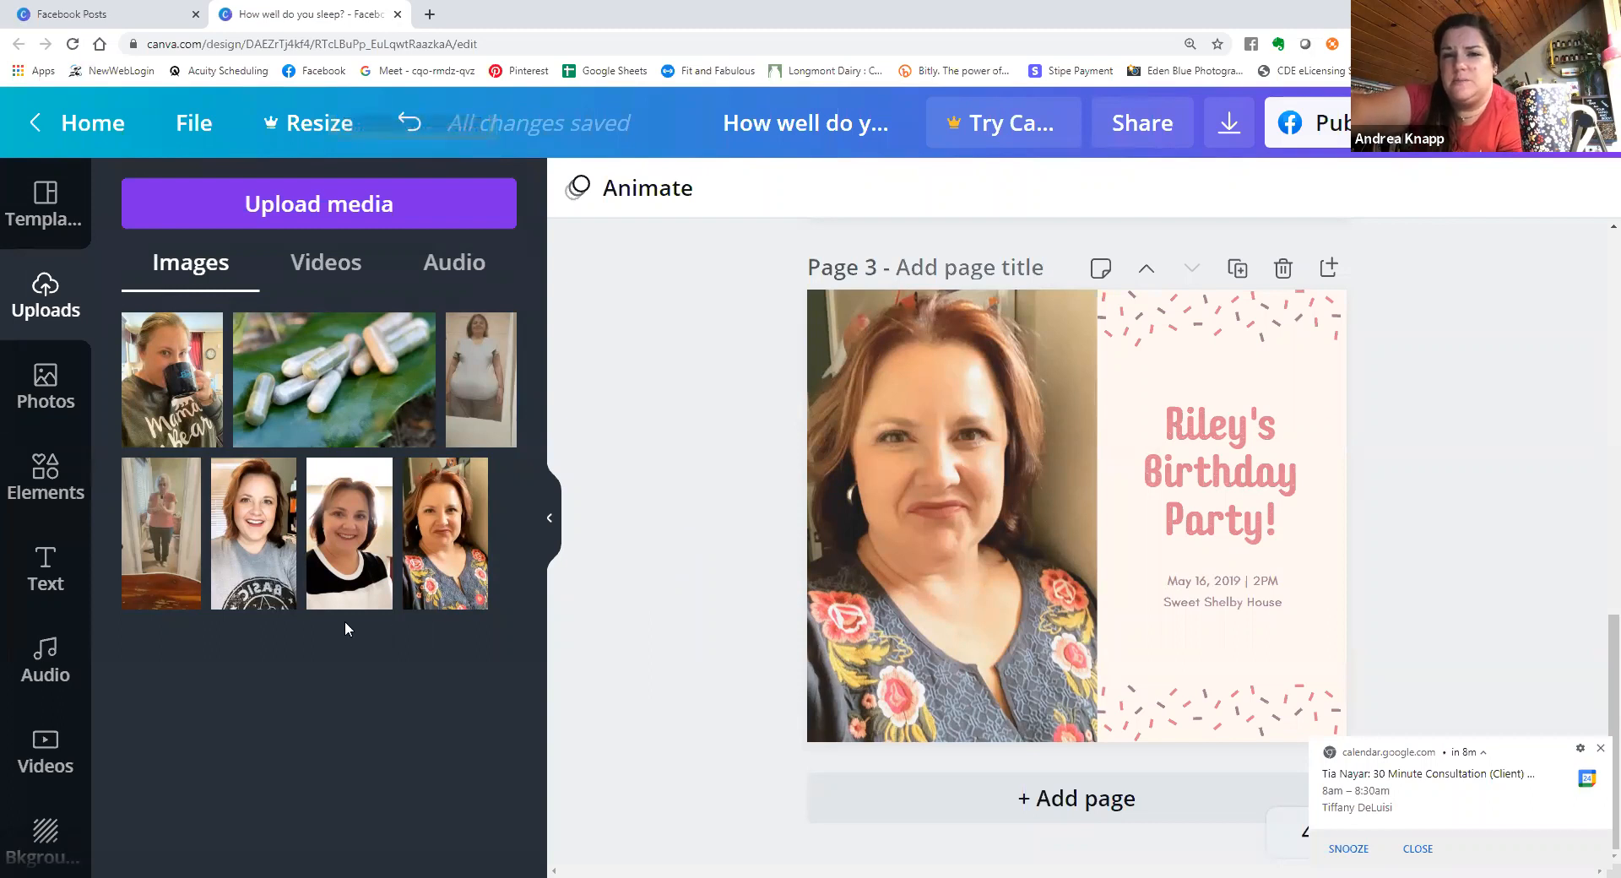
Upload the video IMG_3146.mp4 from the device's Downloads folder to the uploaded videos.
{"action": "left_click", "coordinate": [49, 743]}
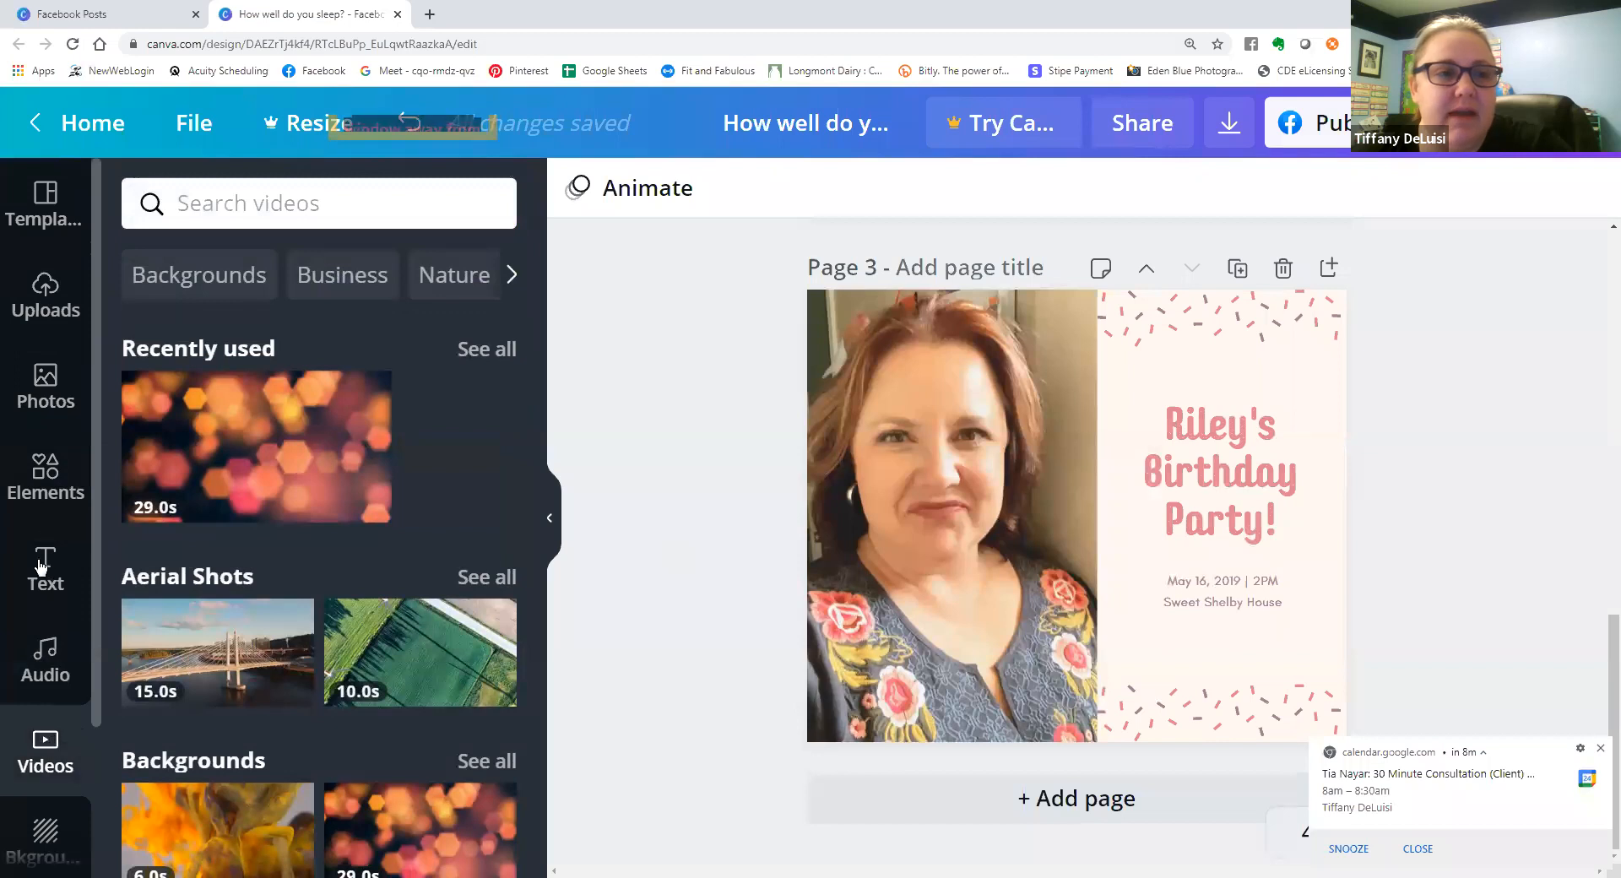
{"action": "left_click", "coordinate": [52, 301]}
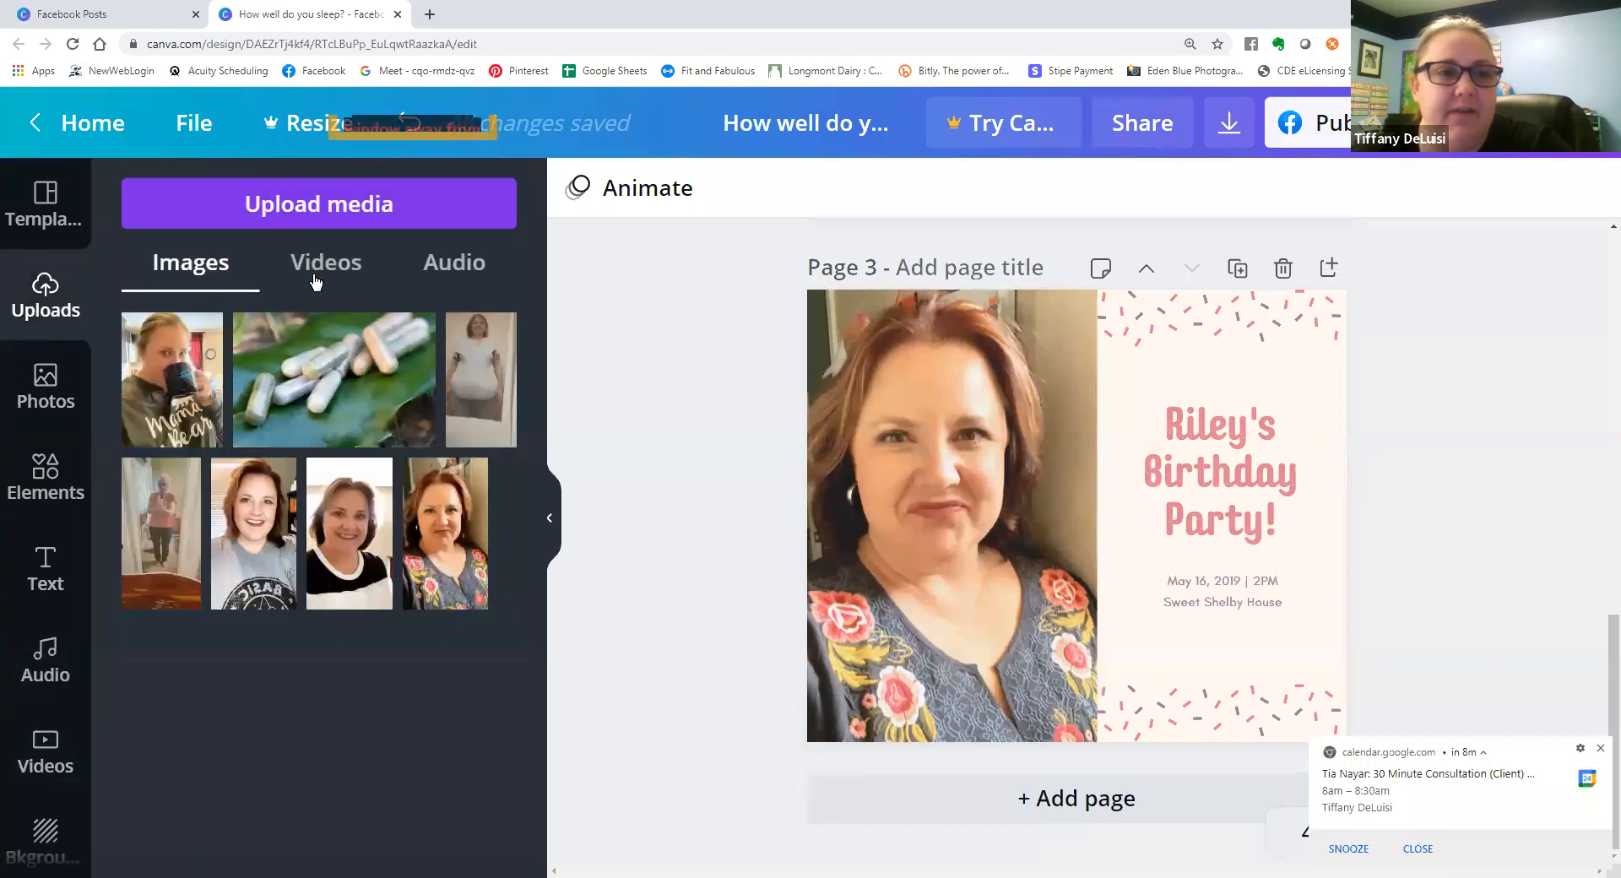
{"action": "left_click", "coordinate": [320, 272]}
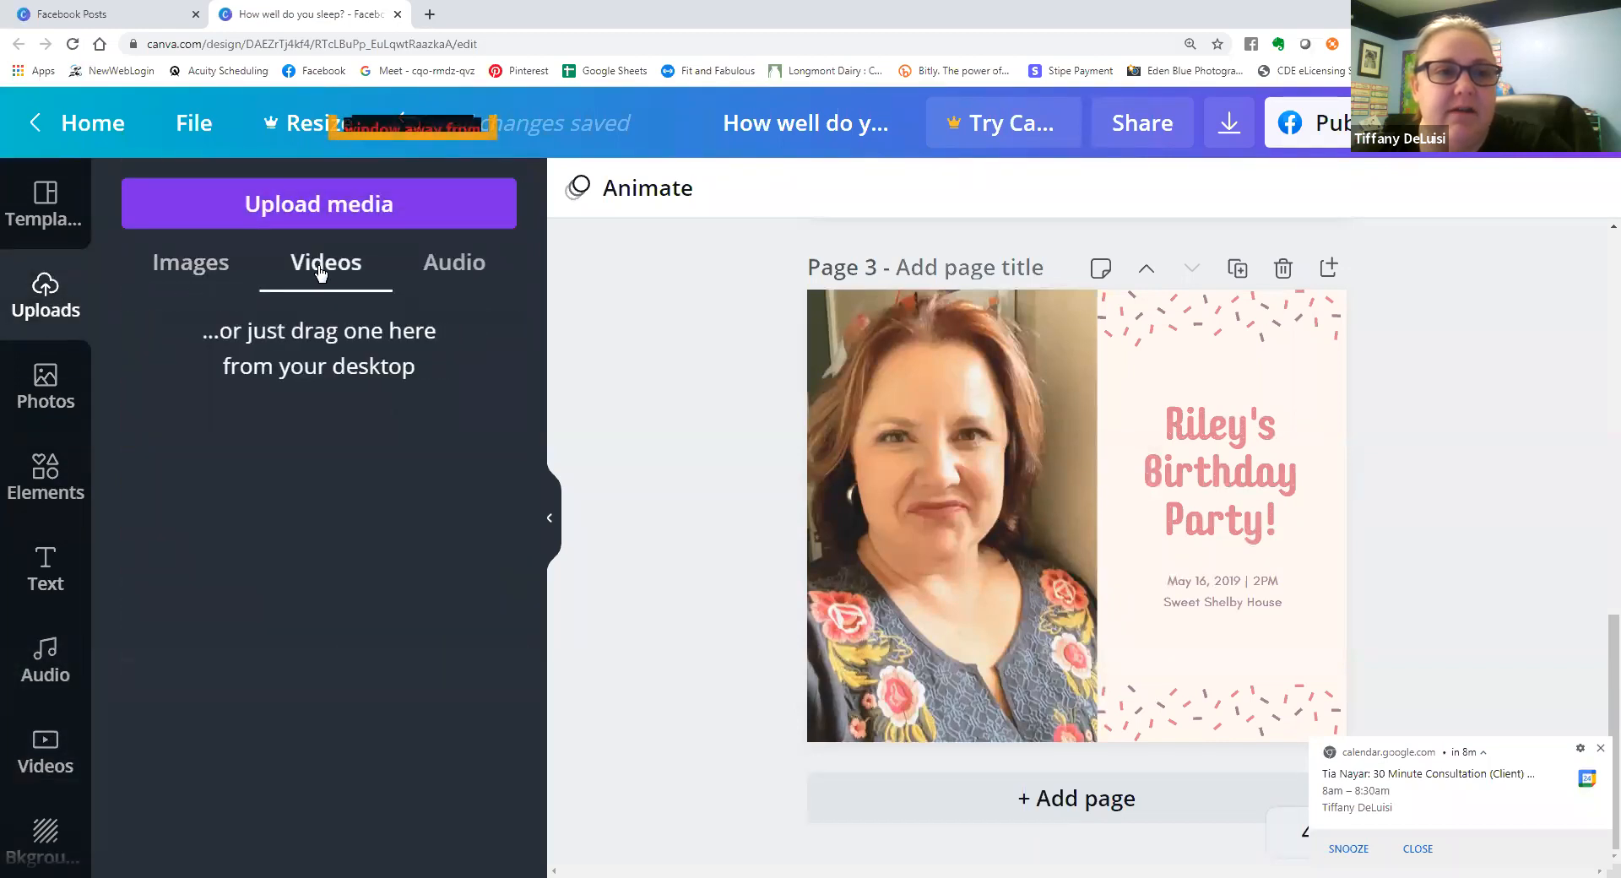
{"action": "left_click", "coordinate": [344, 206]}
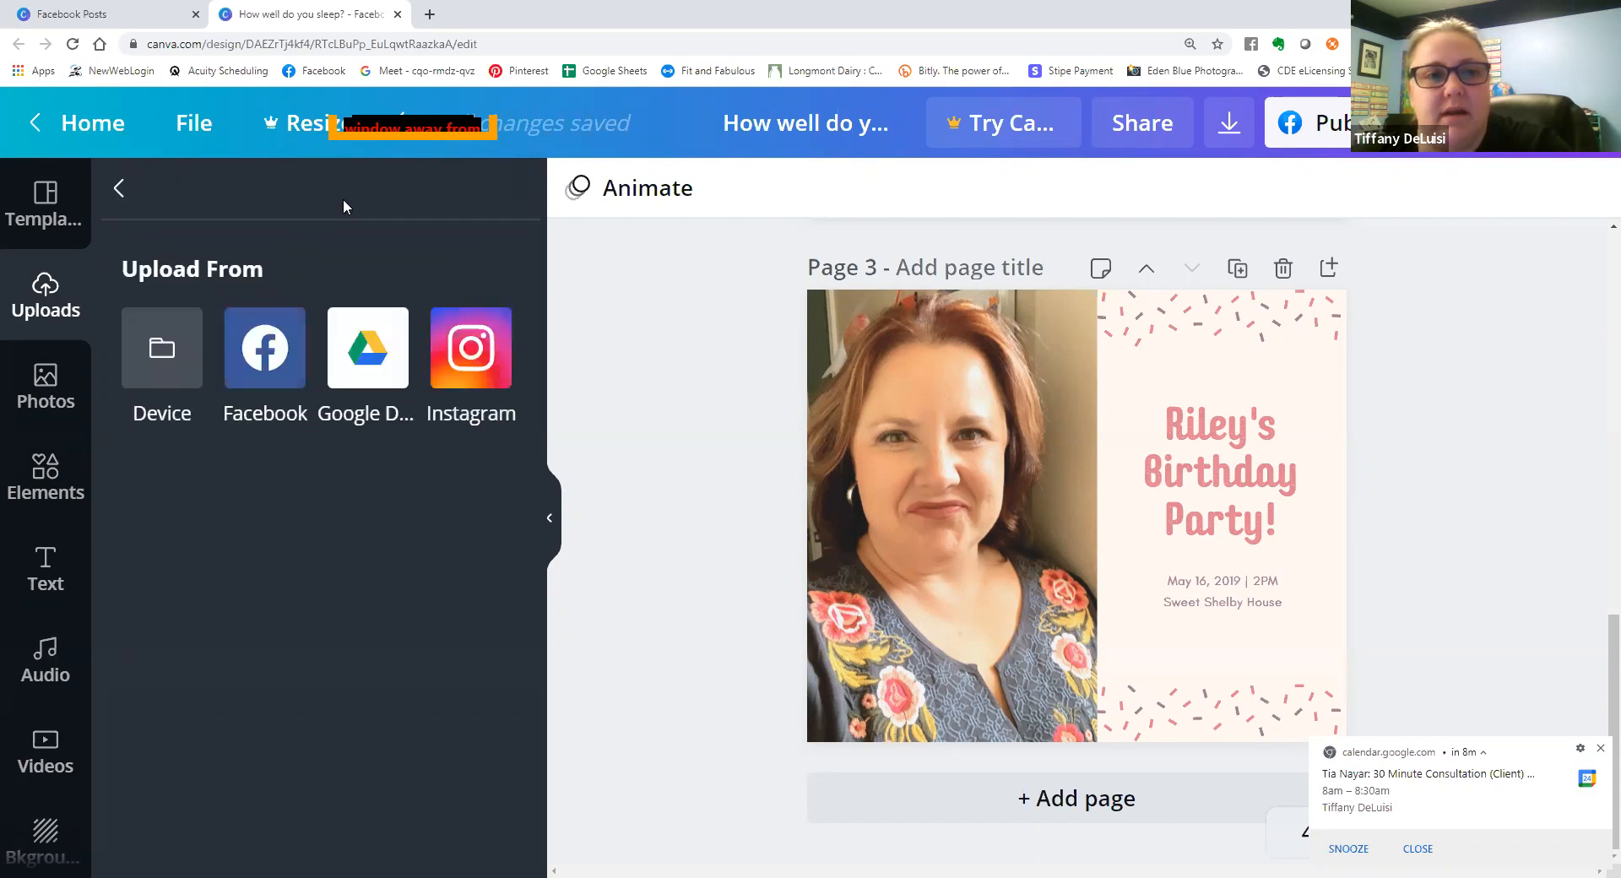
{"action": "left_click", "coordinate": [161, 359]}
{"action": "left_click_drag", "start_coordinate": [756, 105], "coordinate": [739, 490]}
{"action": "left_click", "coordinate": [289, 478]}
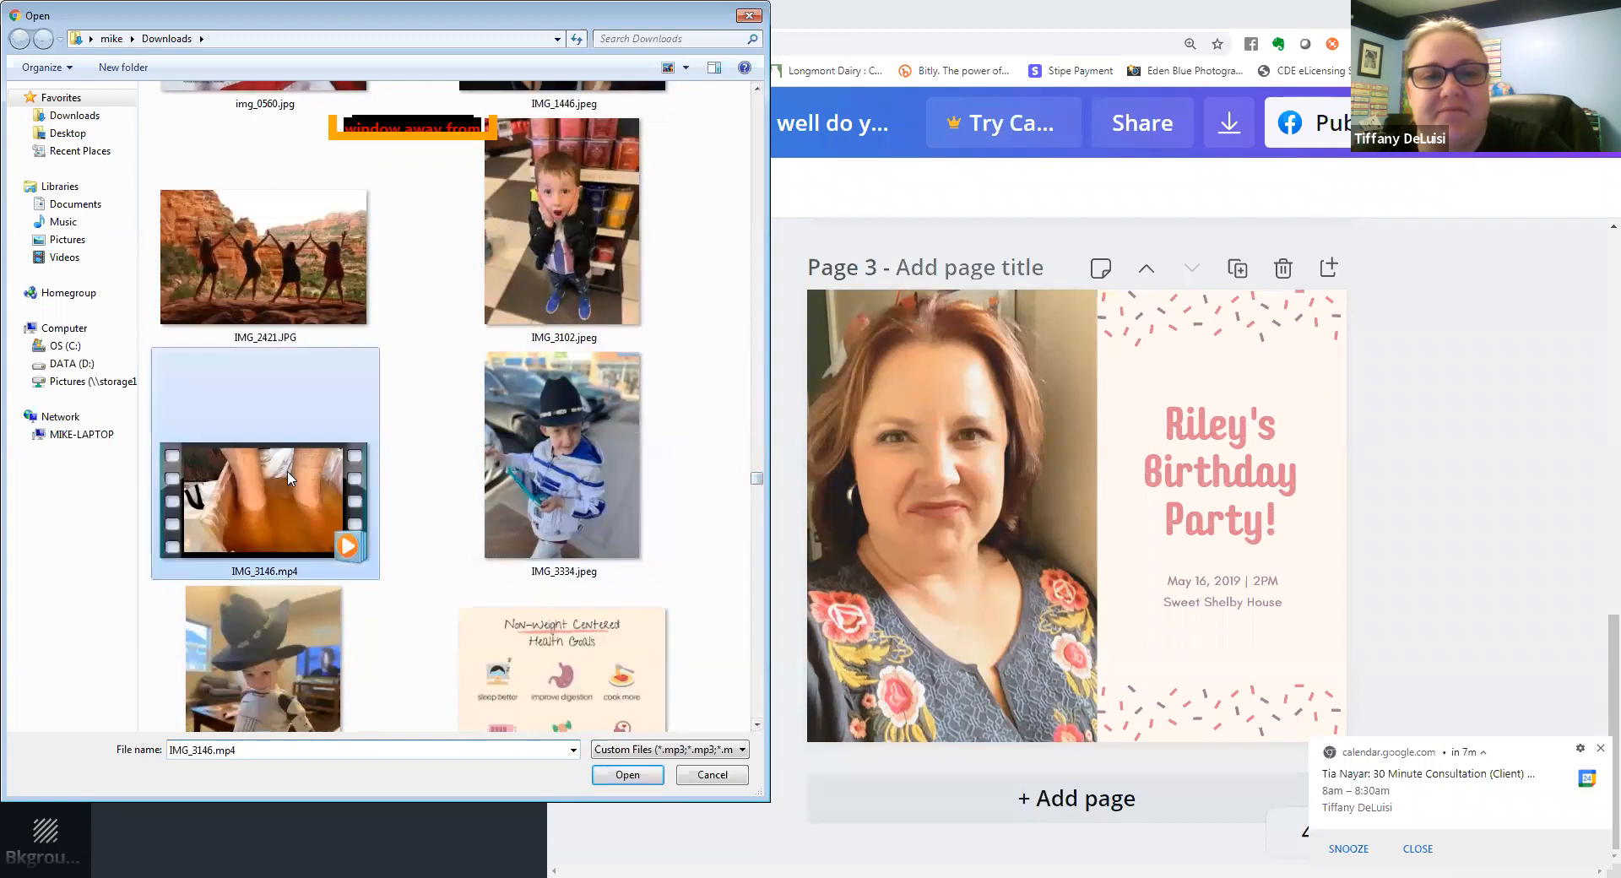
{"action": "key", "text": "Return"}
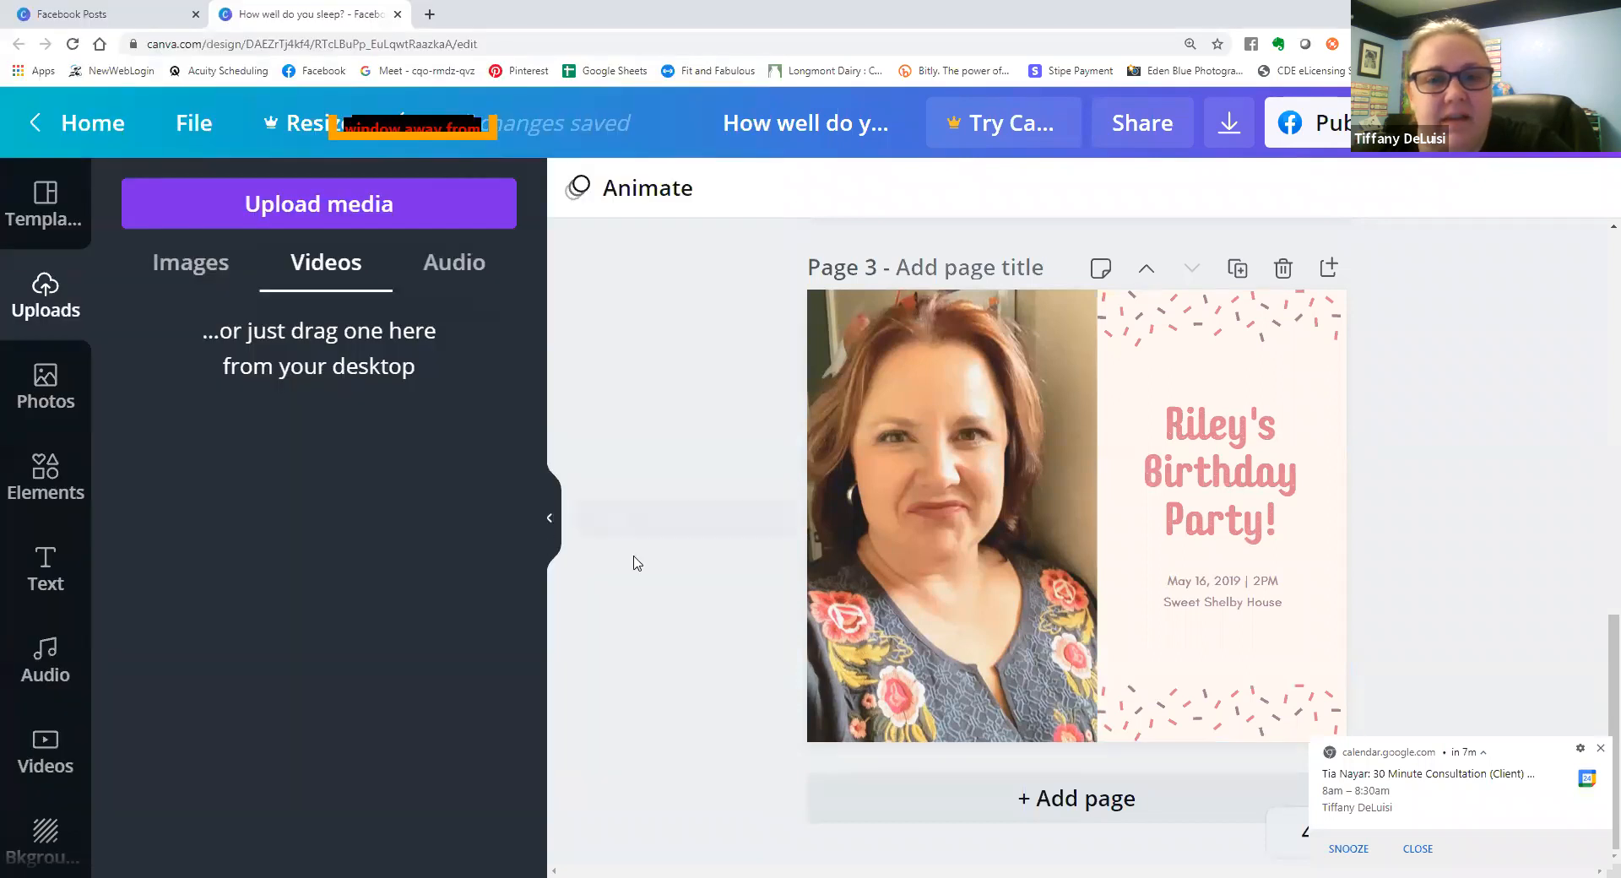
Replace the capsules picture on page 1 with the uploaded foot-bath video, keeping no extra loose copy of the video.
{"action": "scroll", "coordinate": [1145, 577], "scroll_direction": "up", "scroll_amount": 10}
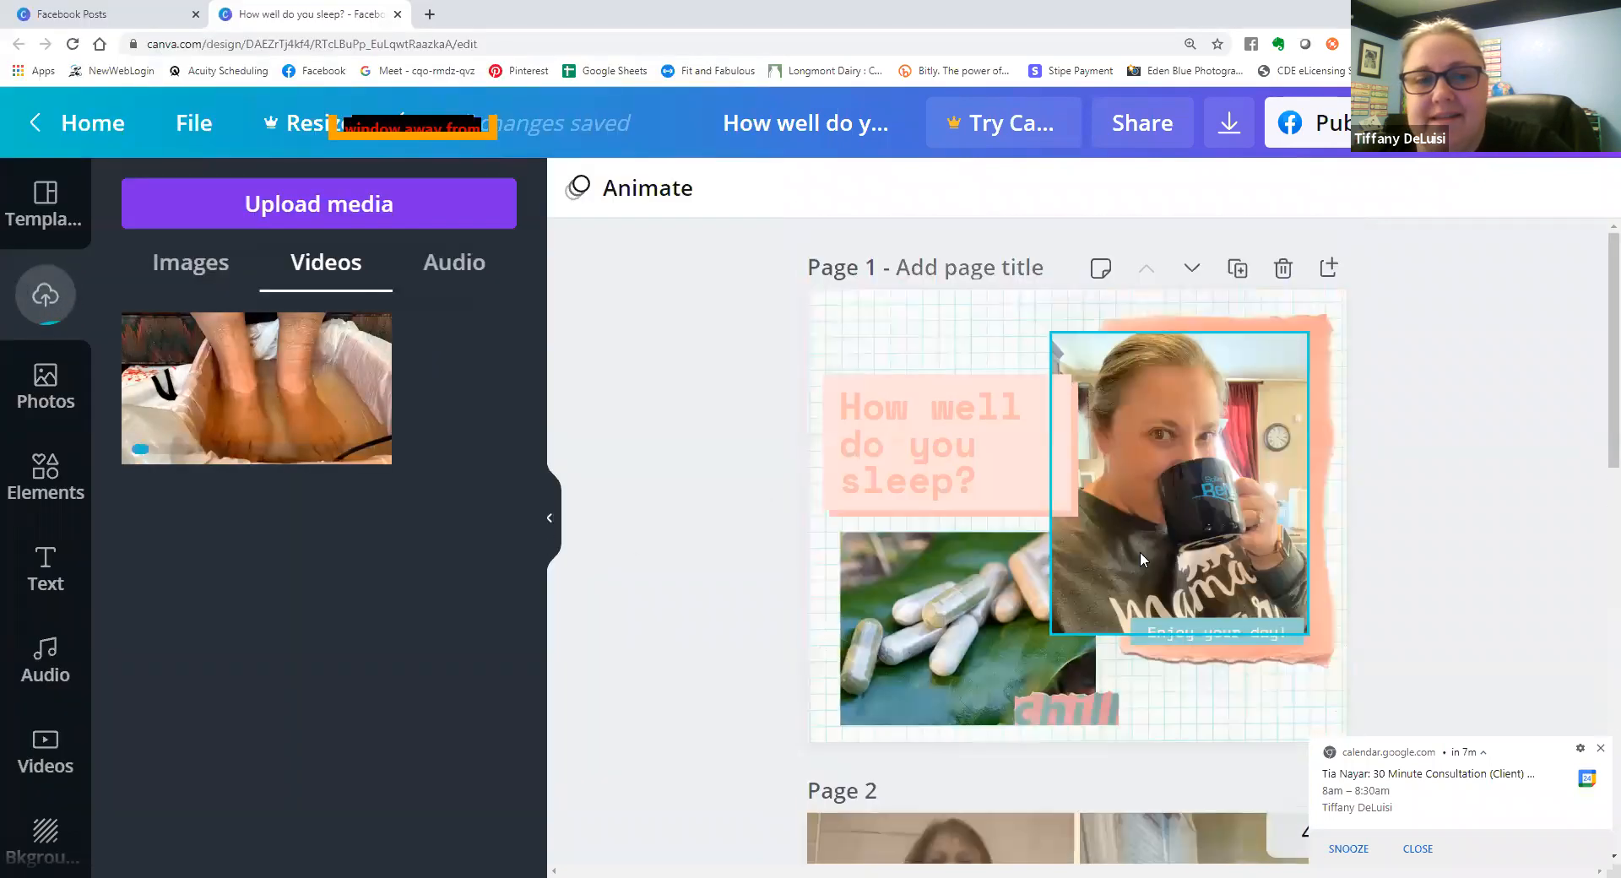
{"action": "left_click", "coordinate": [917, 613]}
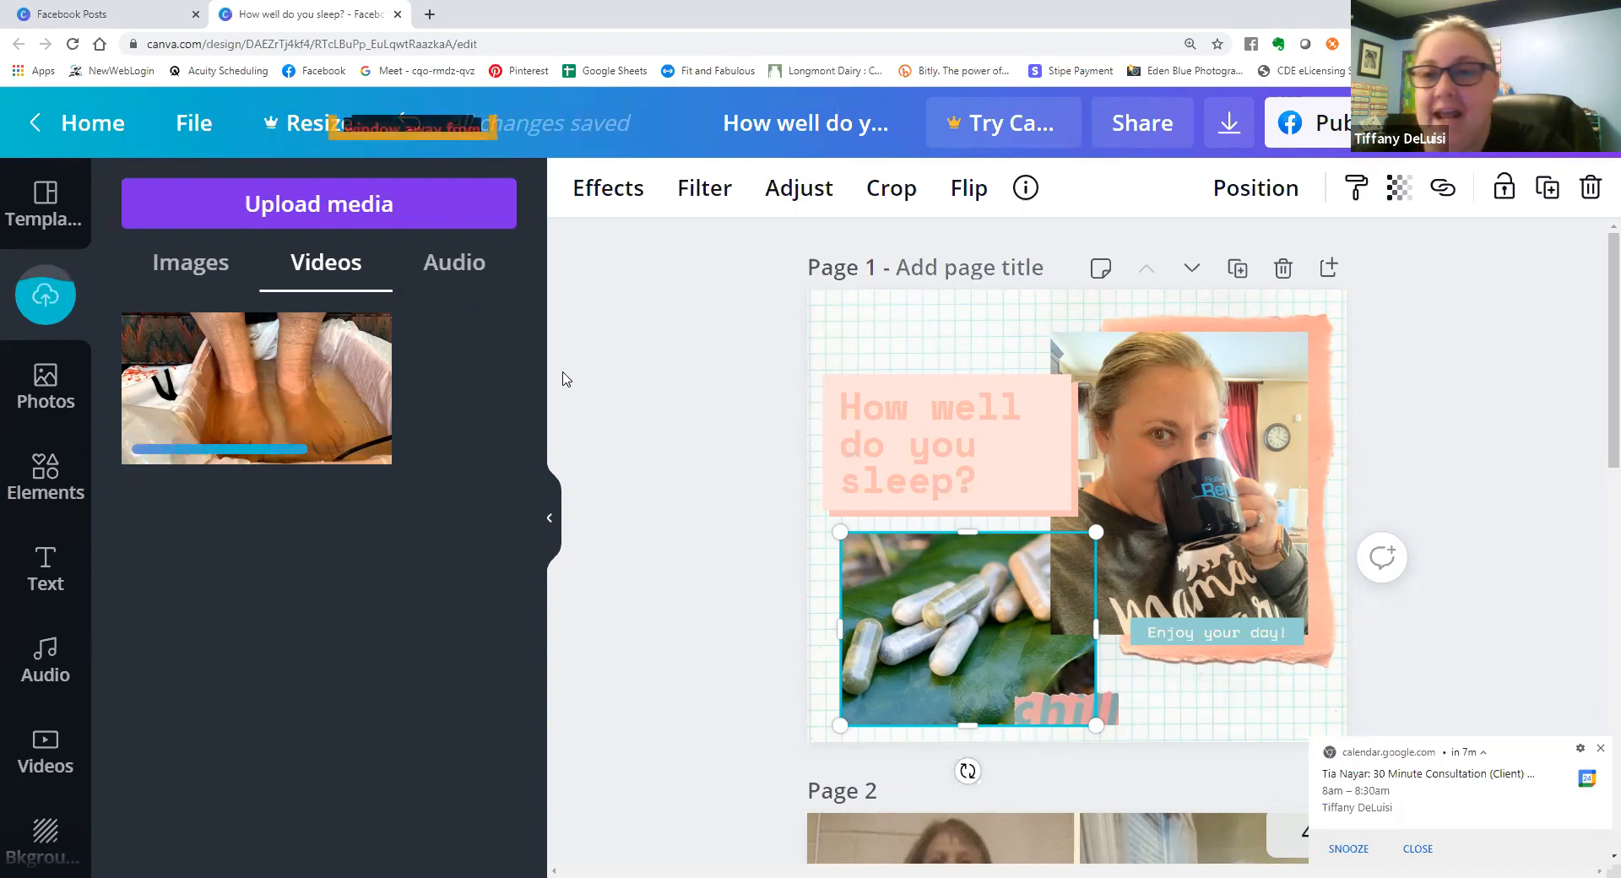
{"action": "mouse_move", "coordinate": [260, 396]}
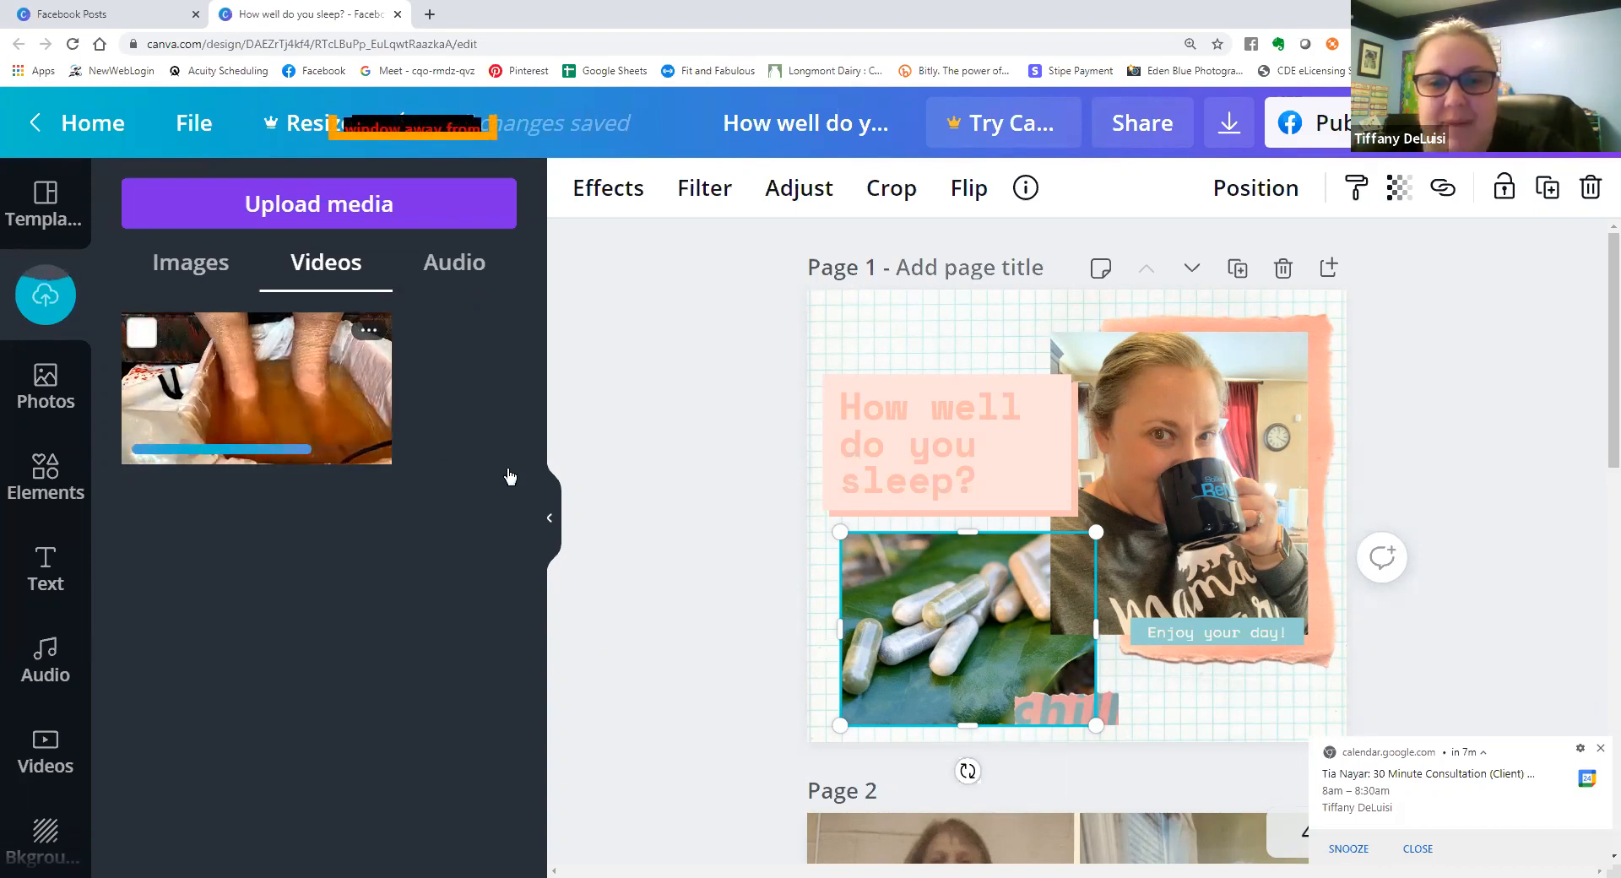
{"action": "left_click_drag", "start_coordinate": [510, 477], "coordinate": [839, 656]}
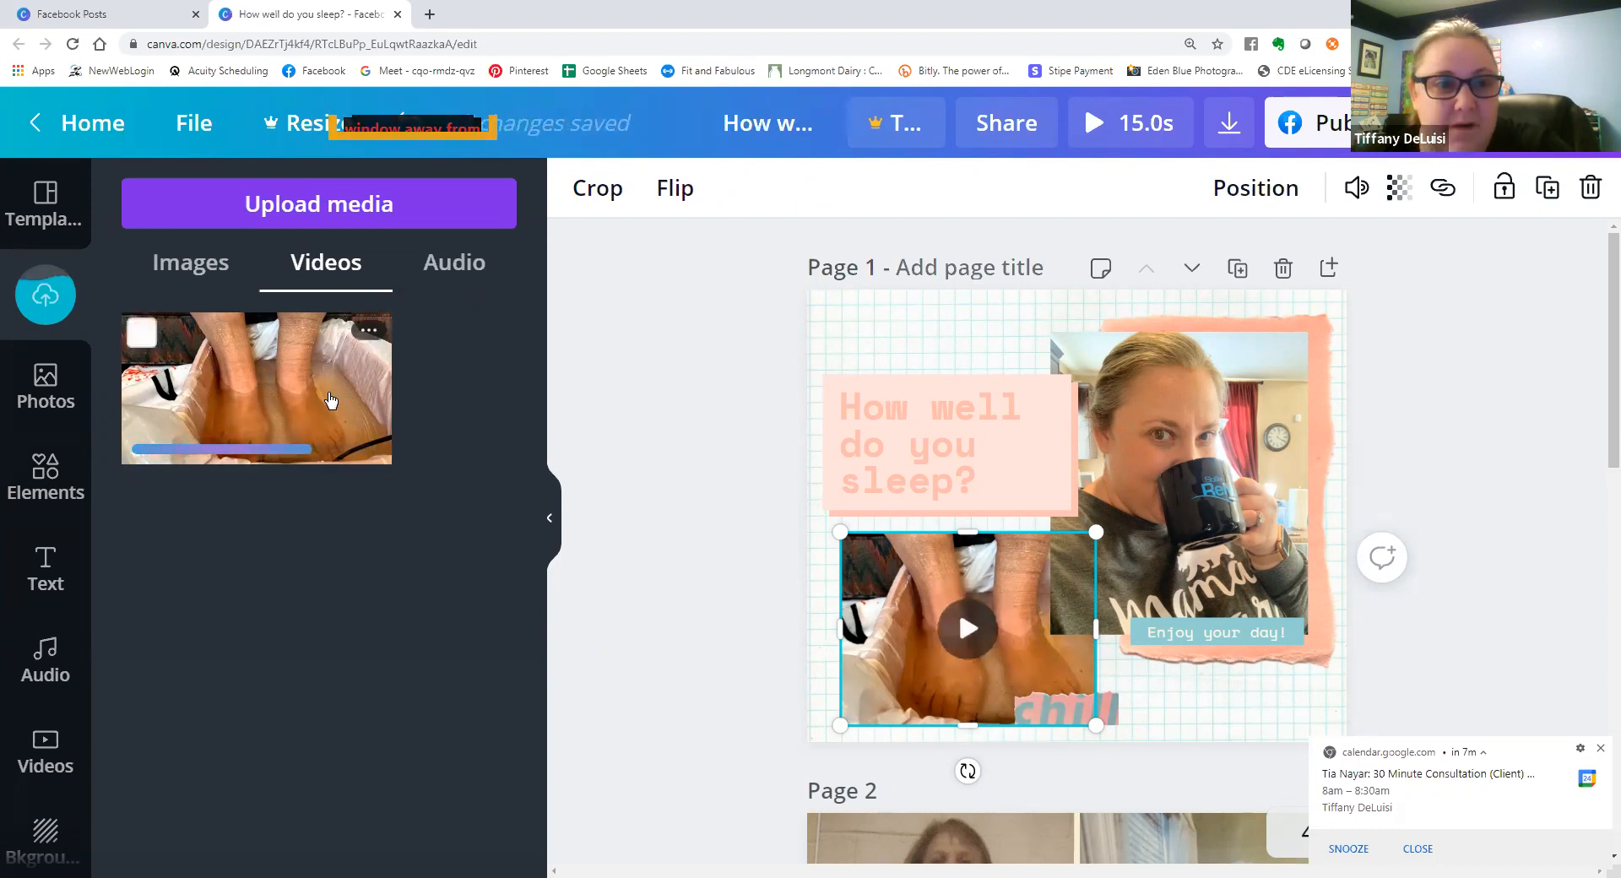
{"action": "left_click", "coordinate": [221, 382]}
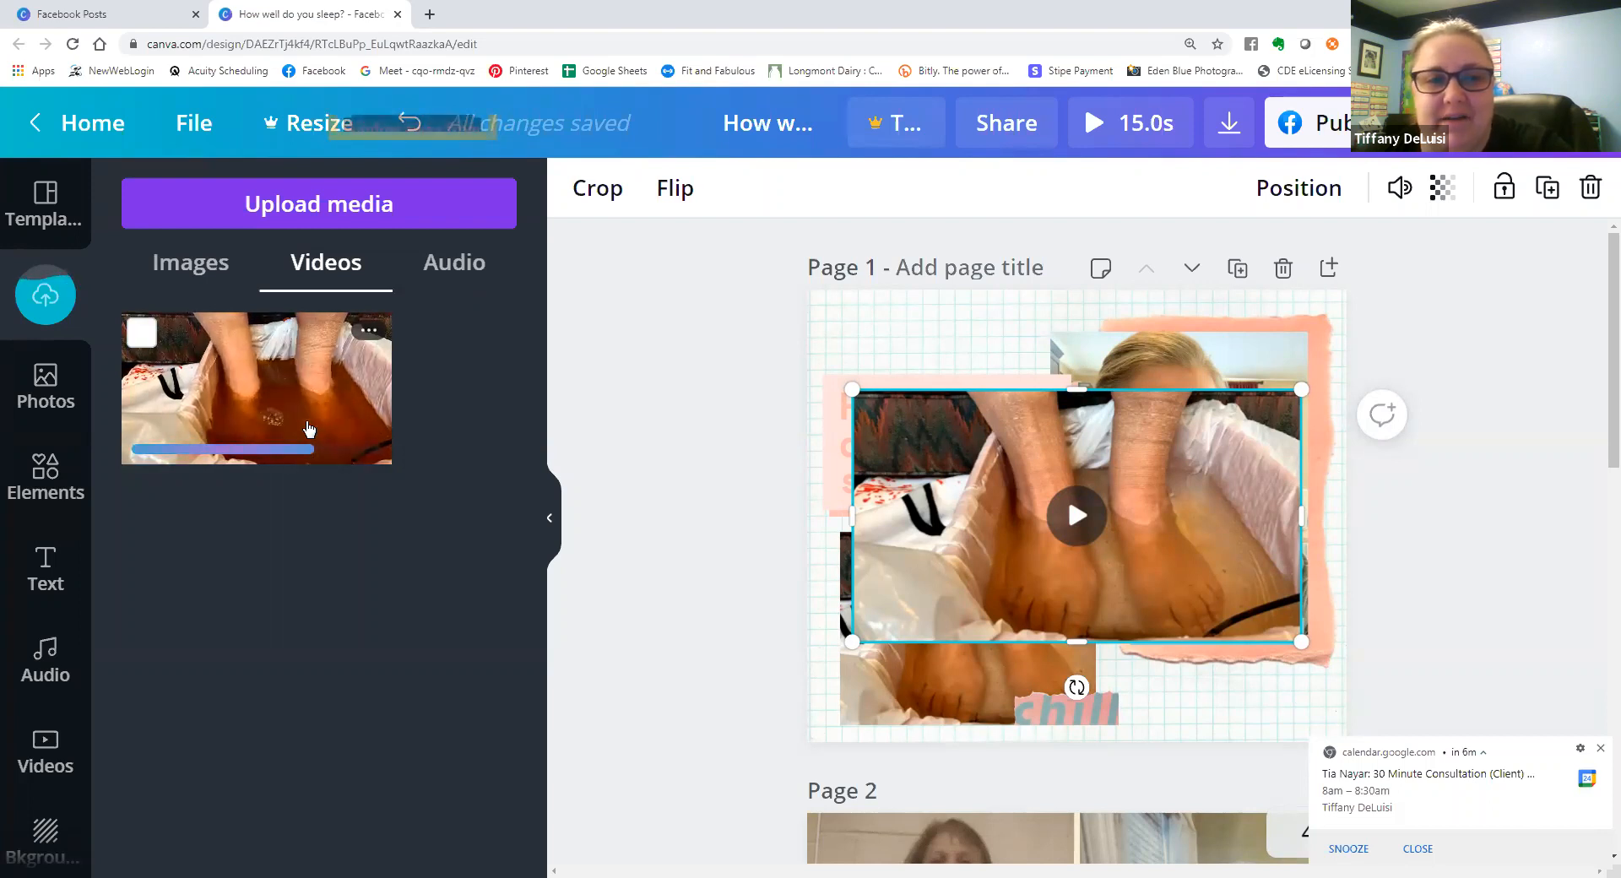
{"action": "key", "text": "Delete"}
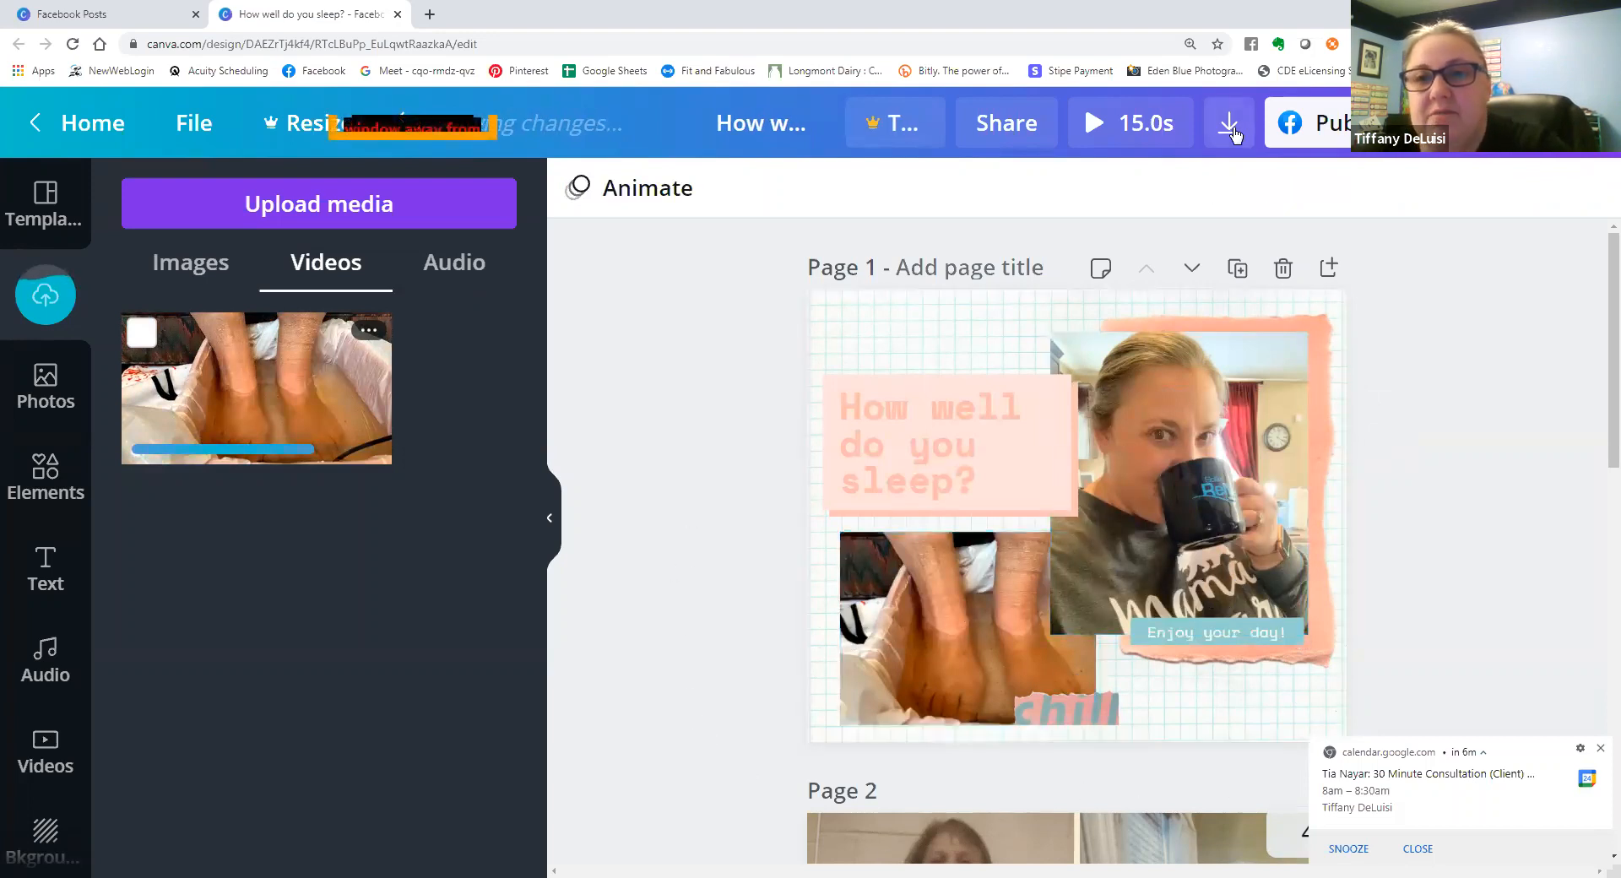
{"action": "left_click", "coordinate": [1231, 128]}
{"action": "left_click", "coordinate": [1239, 130]}
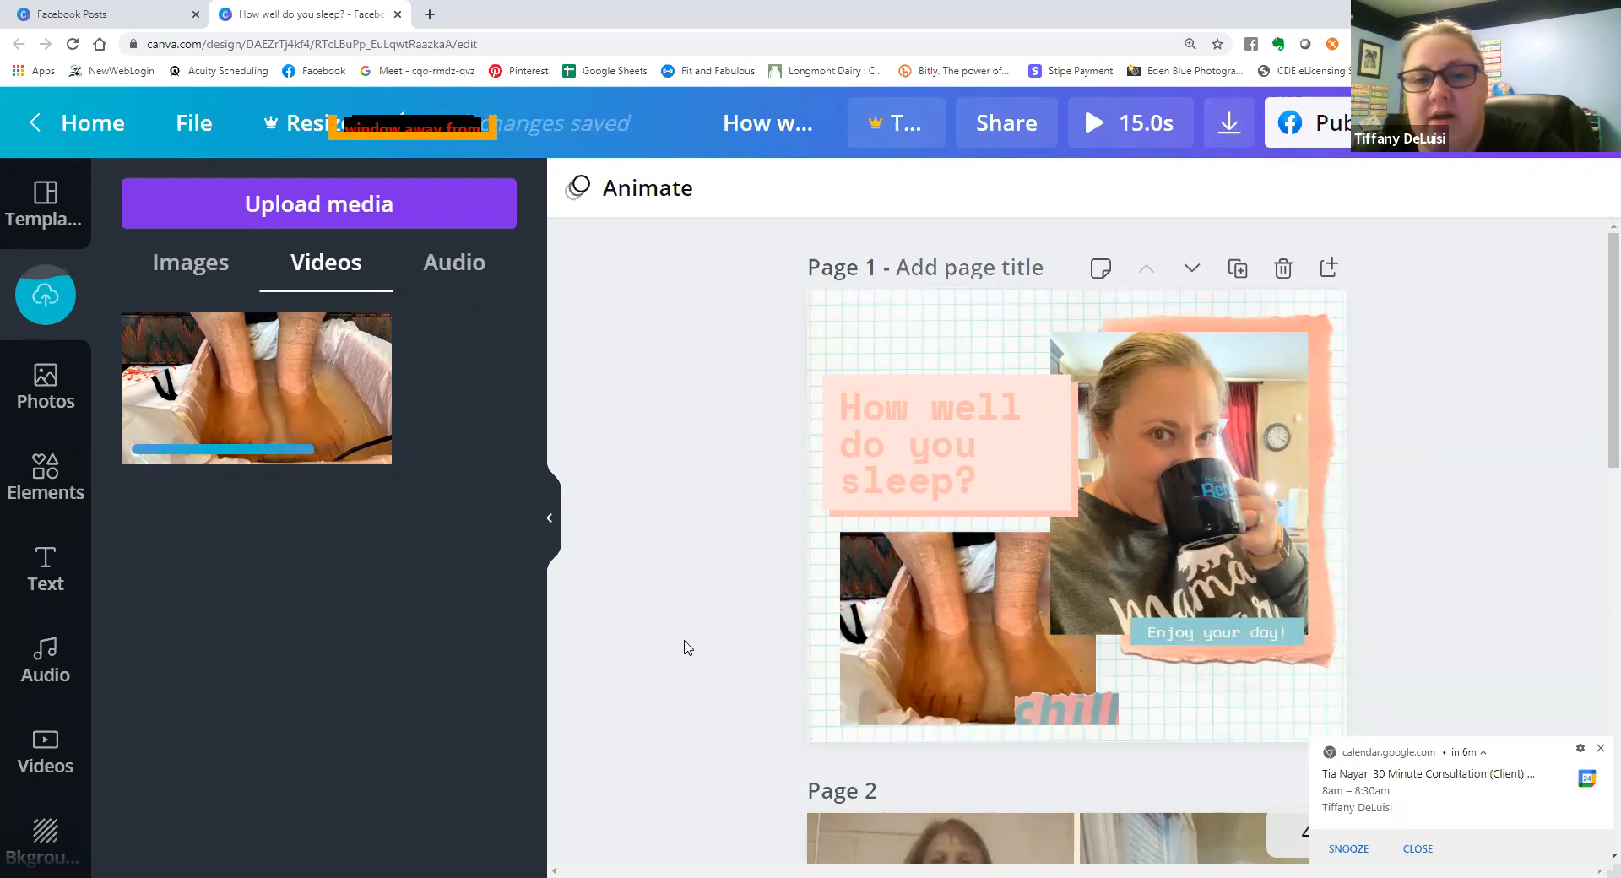
{"action": "scroll", "coordinate": [686, 648], "scroll_direction": "down", "scroll_amount": 3}
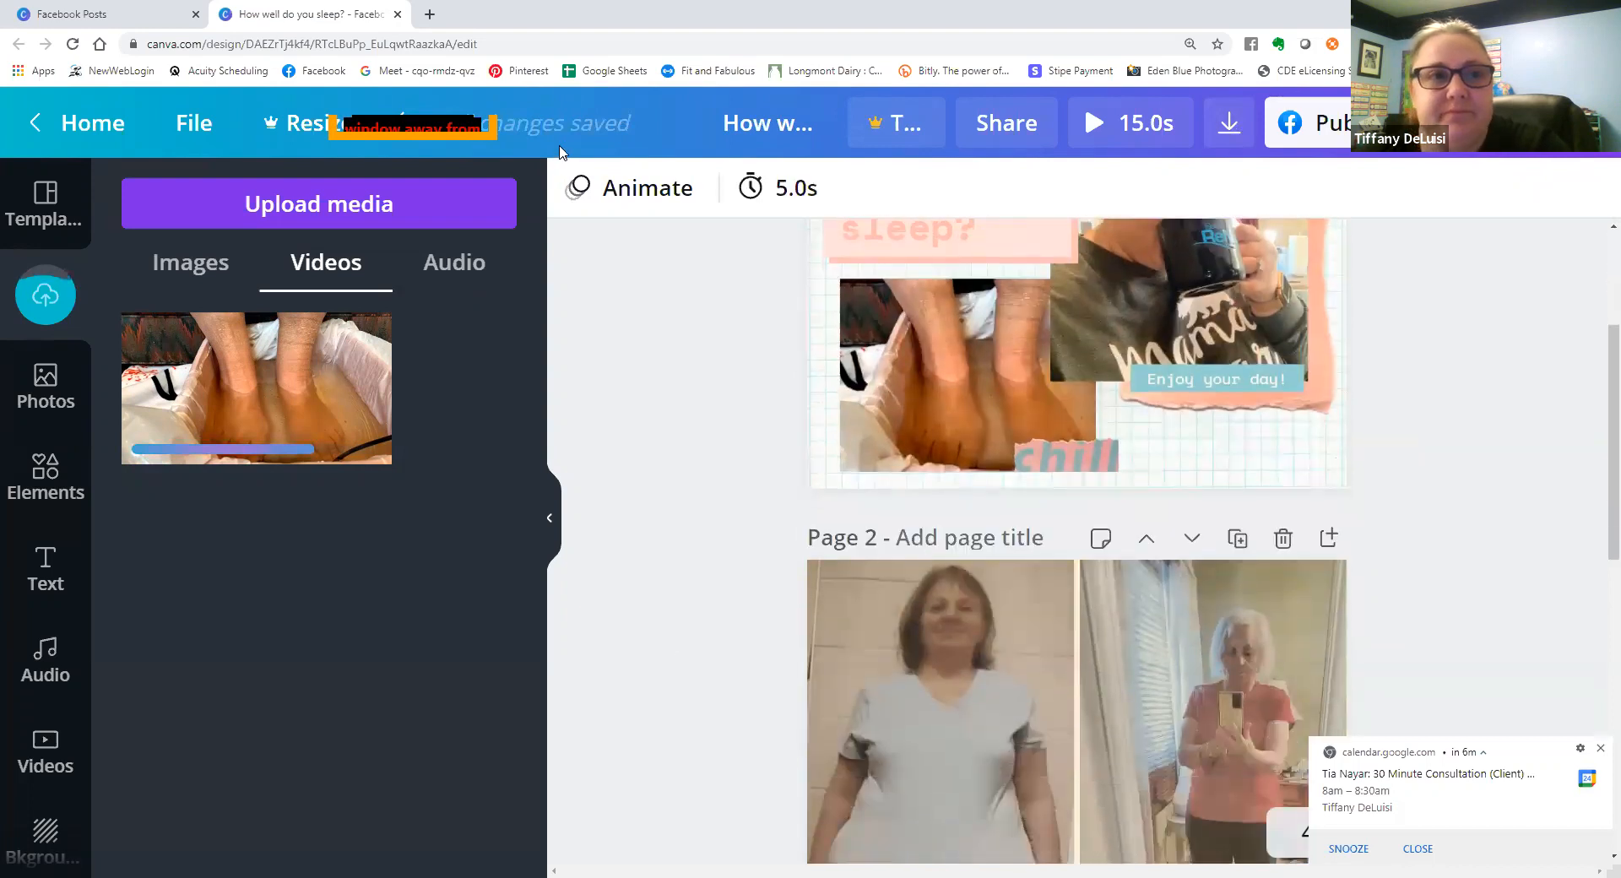
Switch to Google Drive and open the April Post Templates (Solle) document from the Smarter Not Harder folder inside Solle Naturals.
{"action": "left_click", "coordinate": [431, 15]}
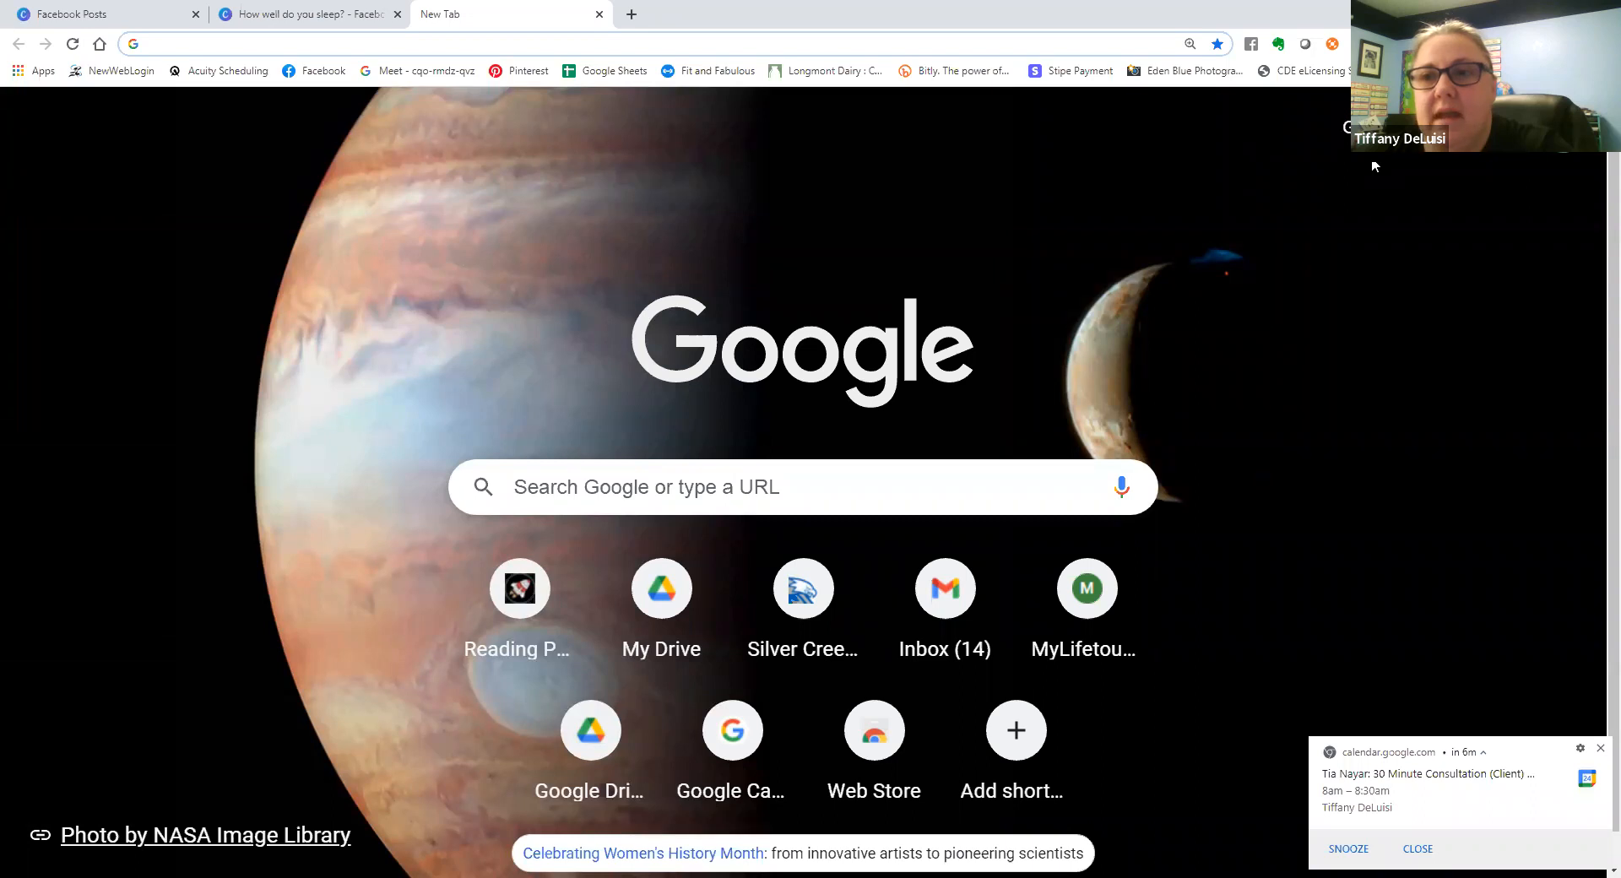
{"action": "left_click", "coordinate": [1503, 128]}
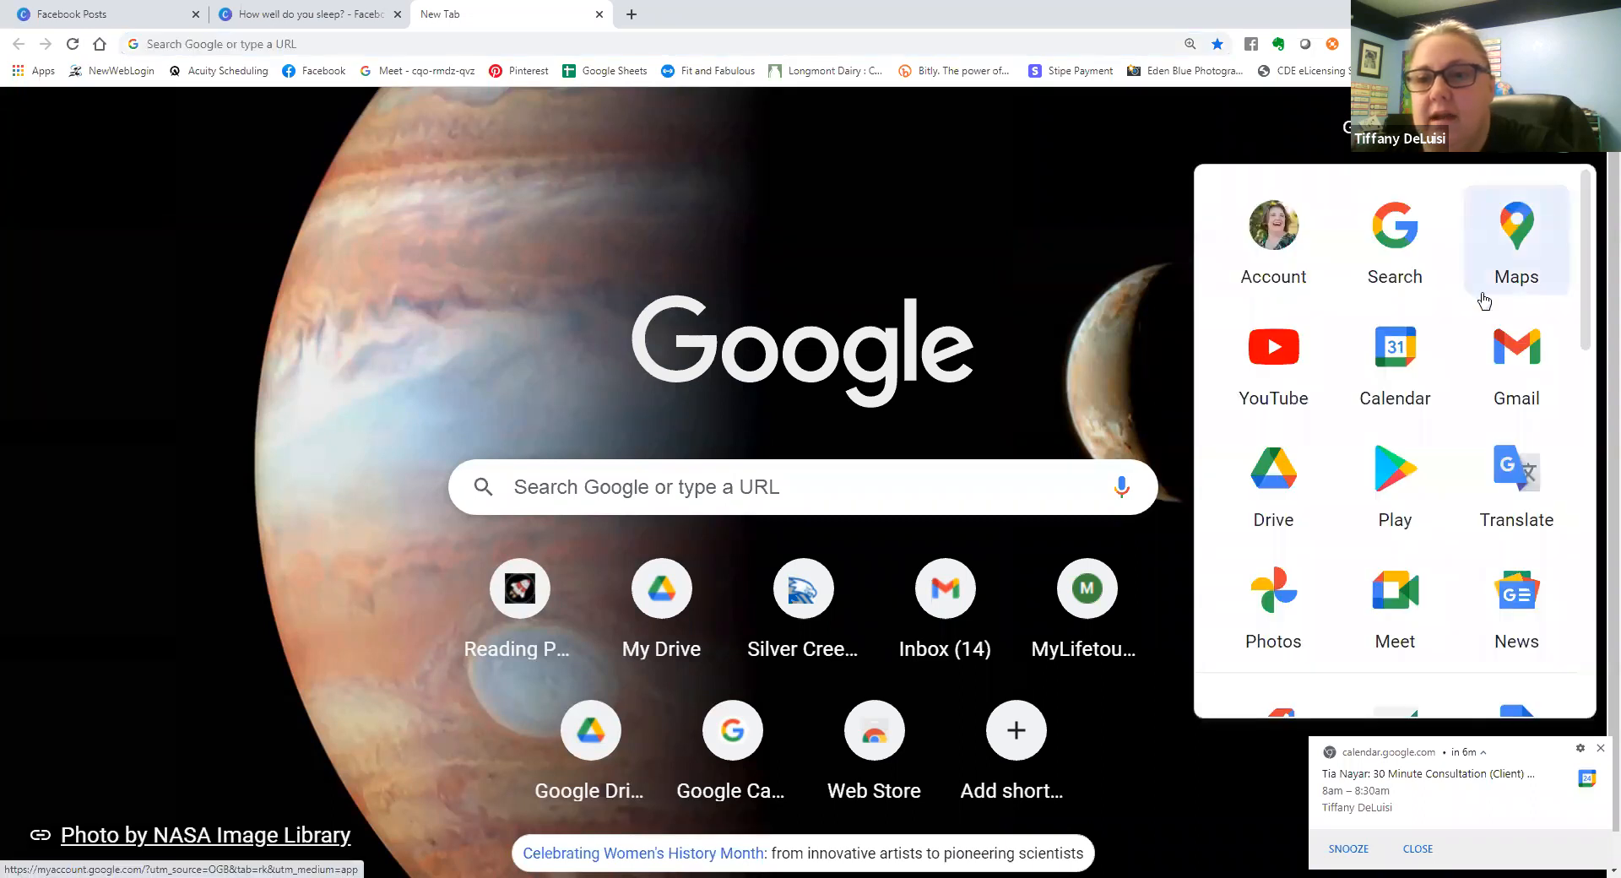
{"action": "left_click", "coordinate": [1263, 490]}
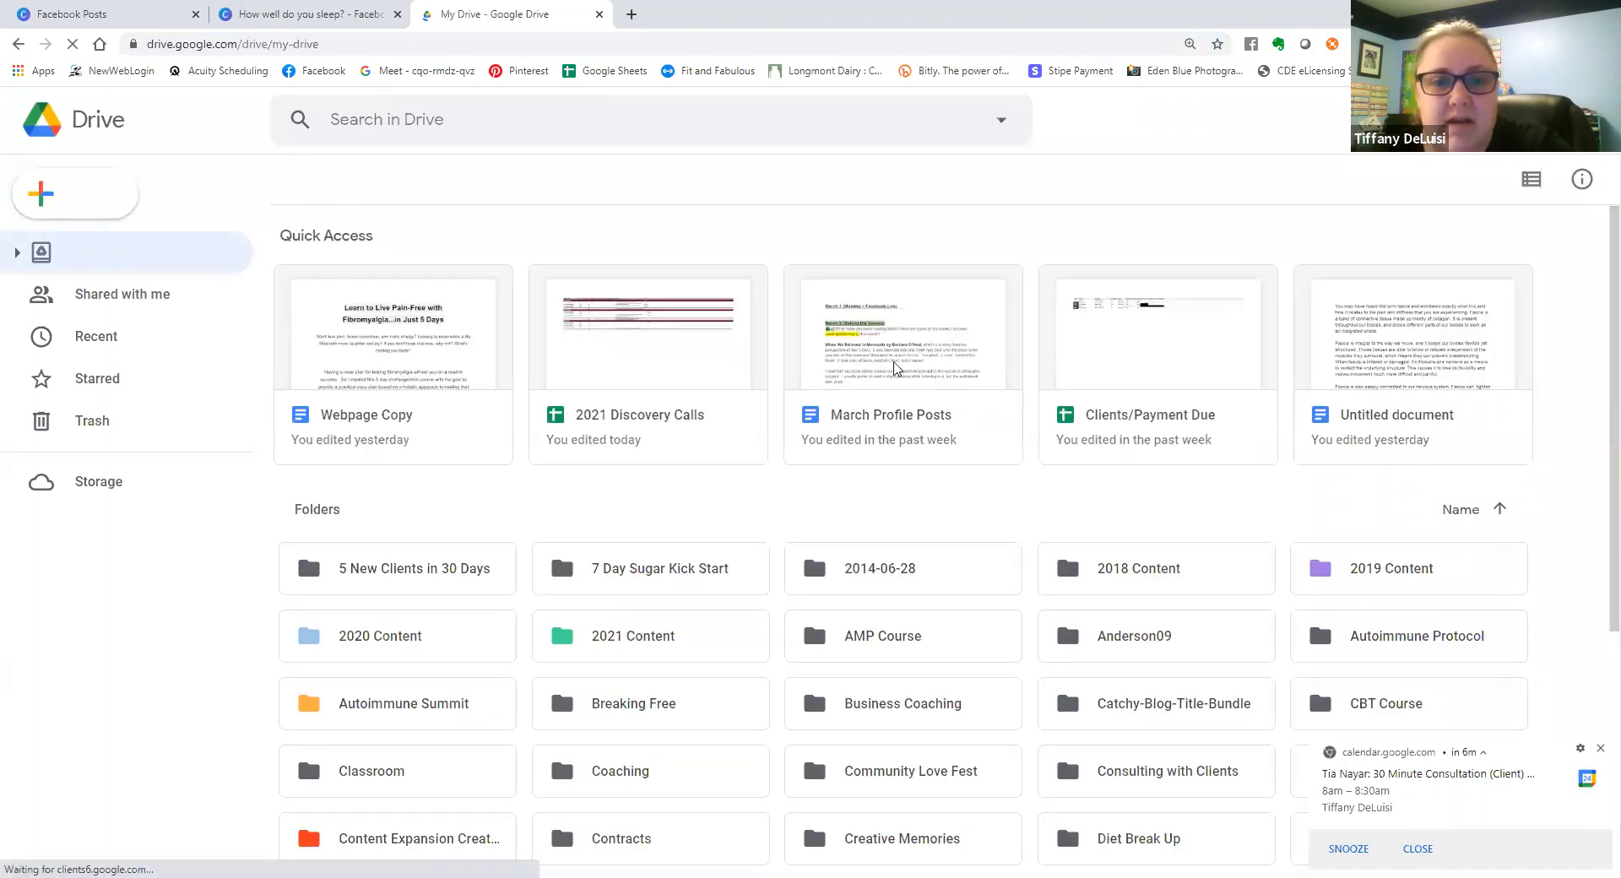
{"action": "scroll", "coordinate": [895, 369], "scroll_direction": "down", "scroll_amount": 5}
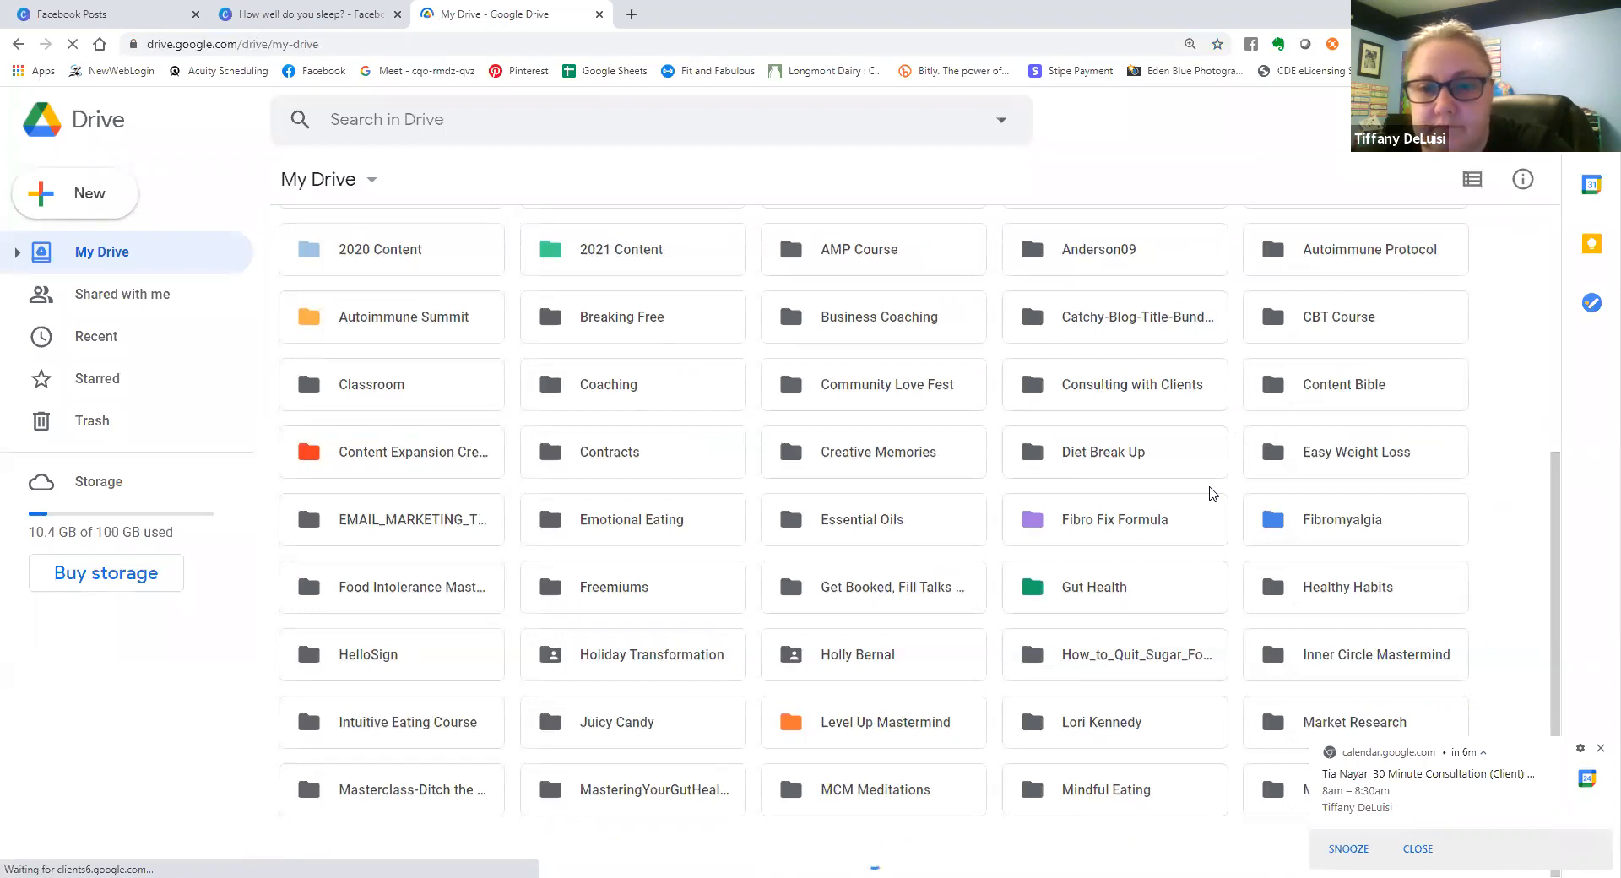
{"action": "scroll", "coordinate": [1038, 620], "scroll_direction": "down", "scroll_amount": 2}
{"action": "scroll", "coordinate": [1038, 621], "scroll_direction": "down", "scroll_amount": 2}
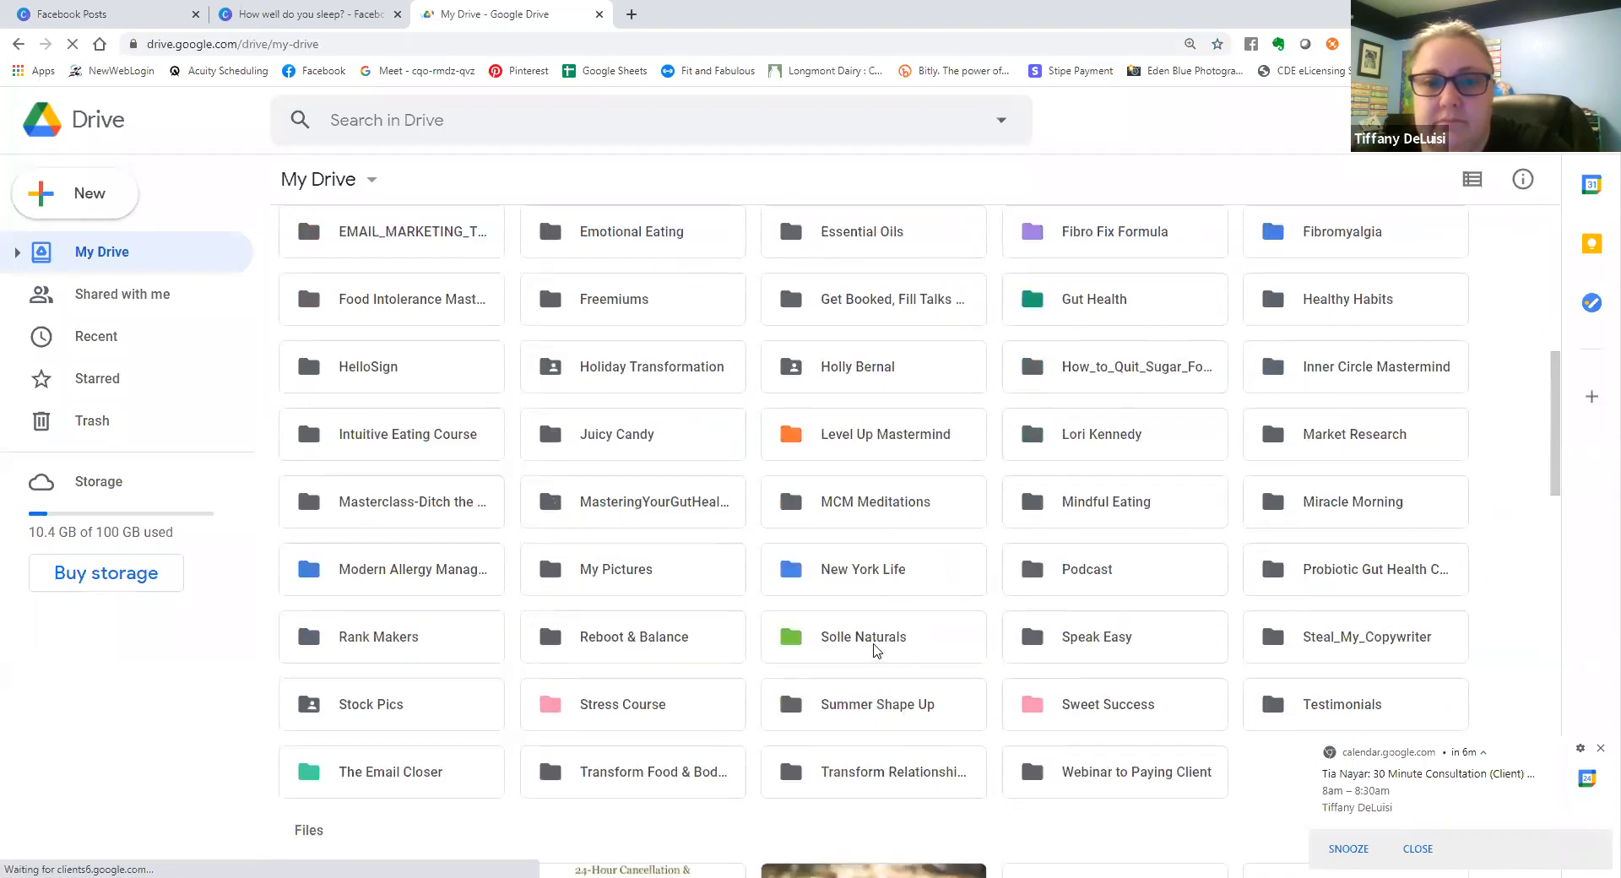
{"action": "double_click", "coordinate": [875, 652]}
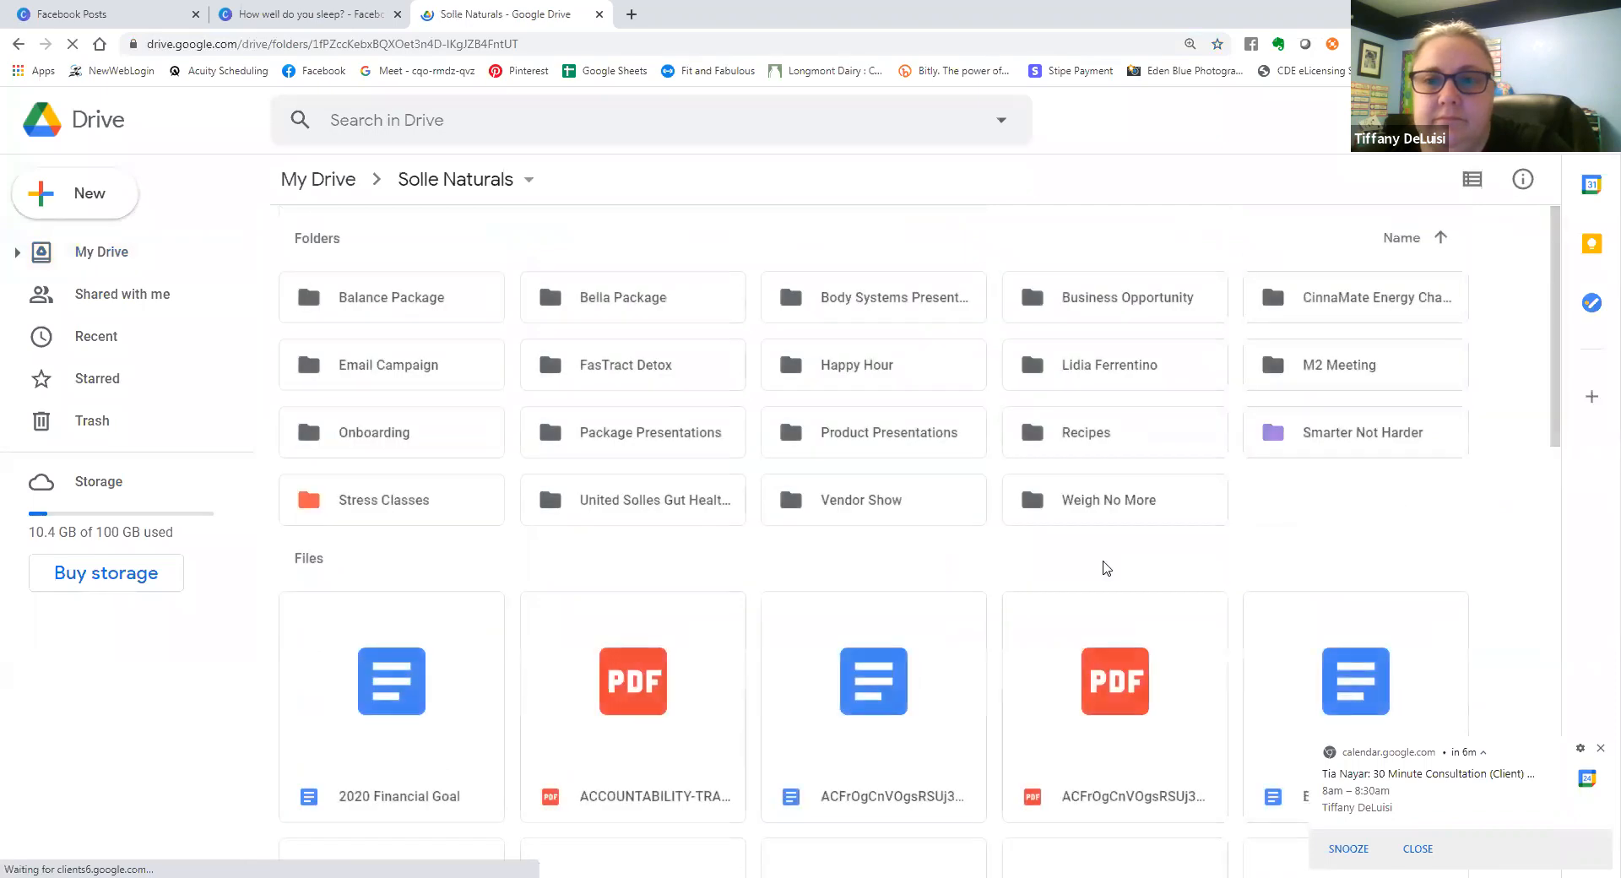
{"action": "double_click", "coordinate": [1307, 445]}
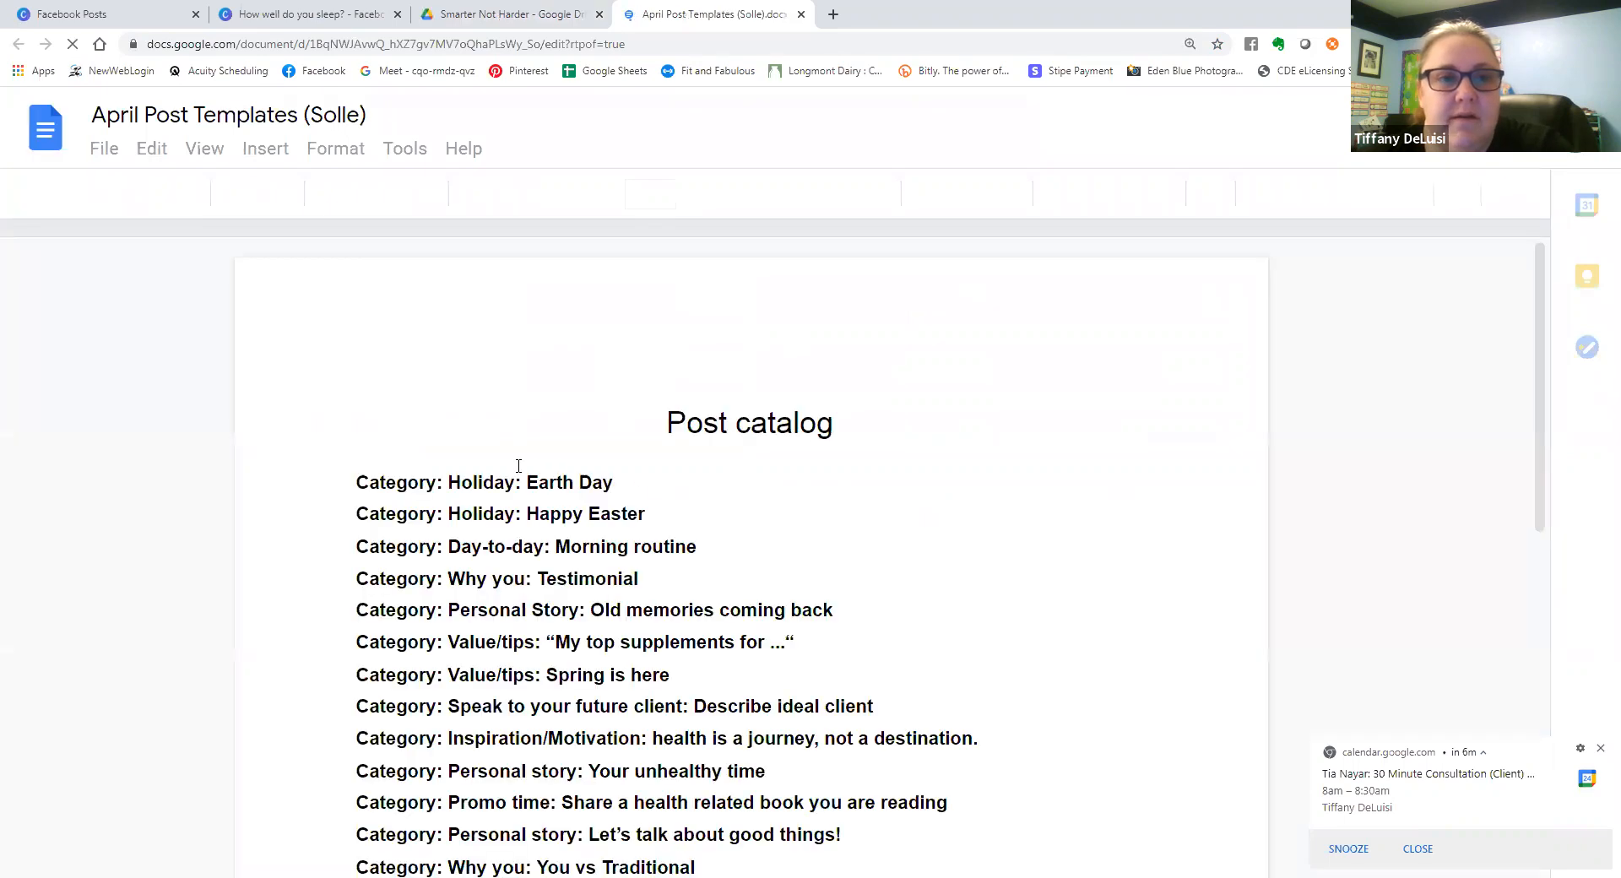
Read through the post templates from Earth Day to the photo suggestions and caption of the "Why you: Testimonial" category.
{"action": "scroll", "coordinate": [571, 498], "scroll_direction": "down", "scroll_amount": 10}
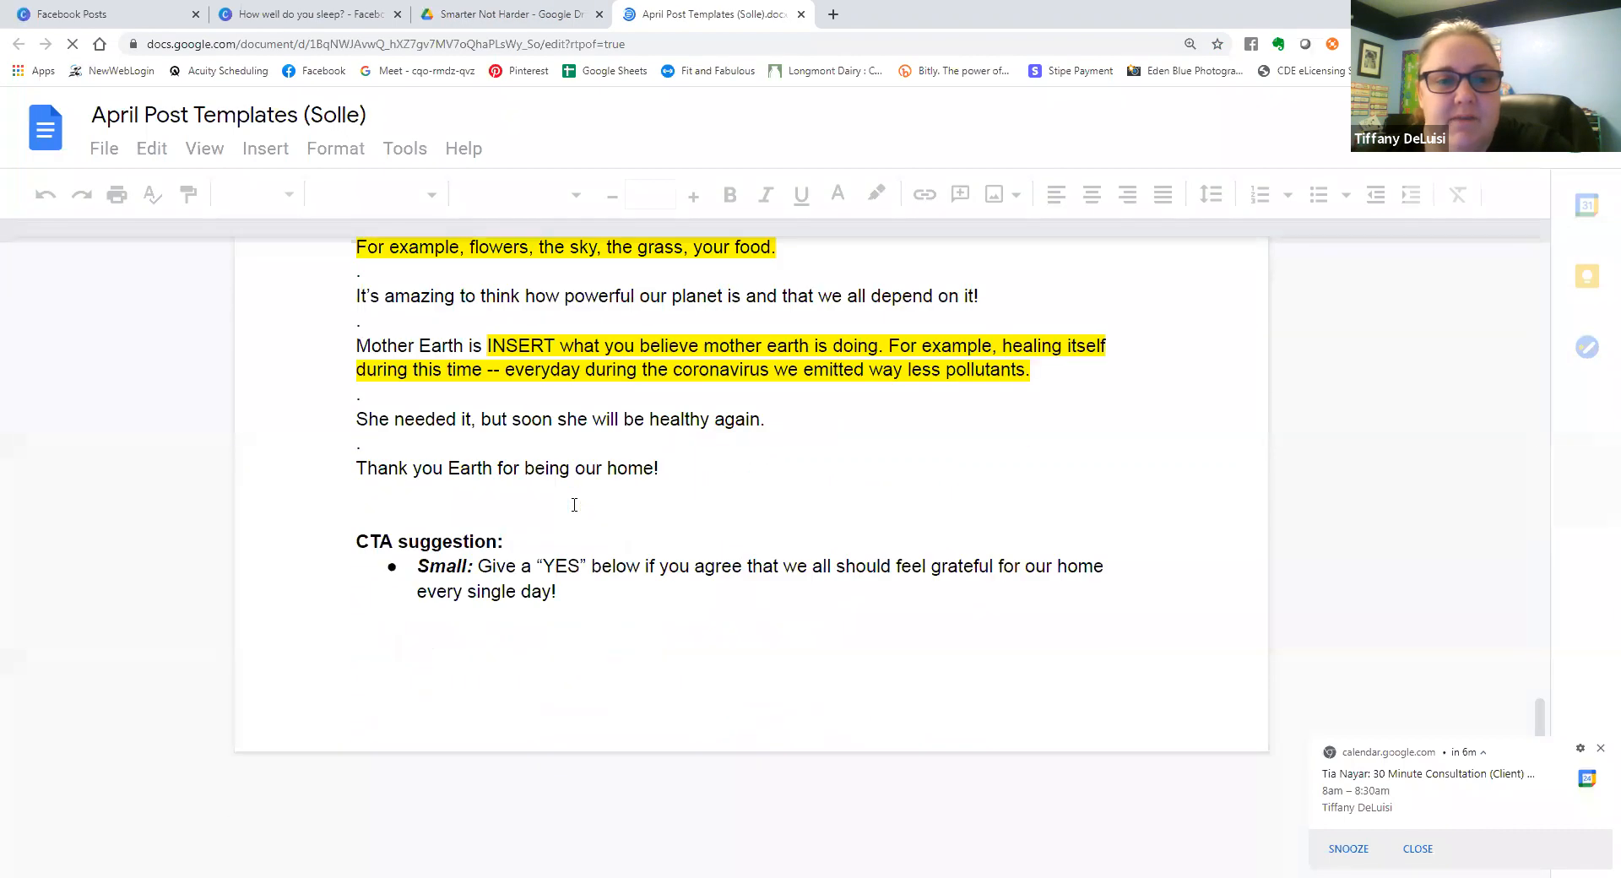
{"action": "scroll", "coordinate": [574, 505], "scroll_direction": "down", "scroll_amount": 6}
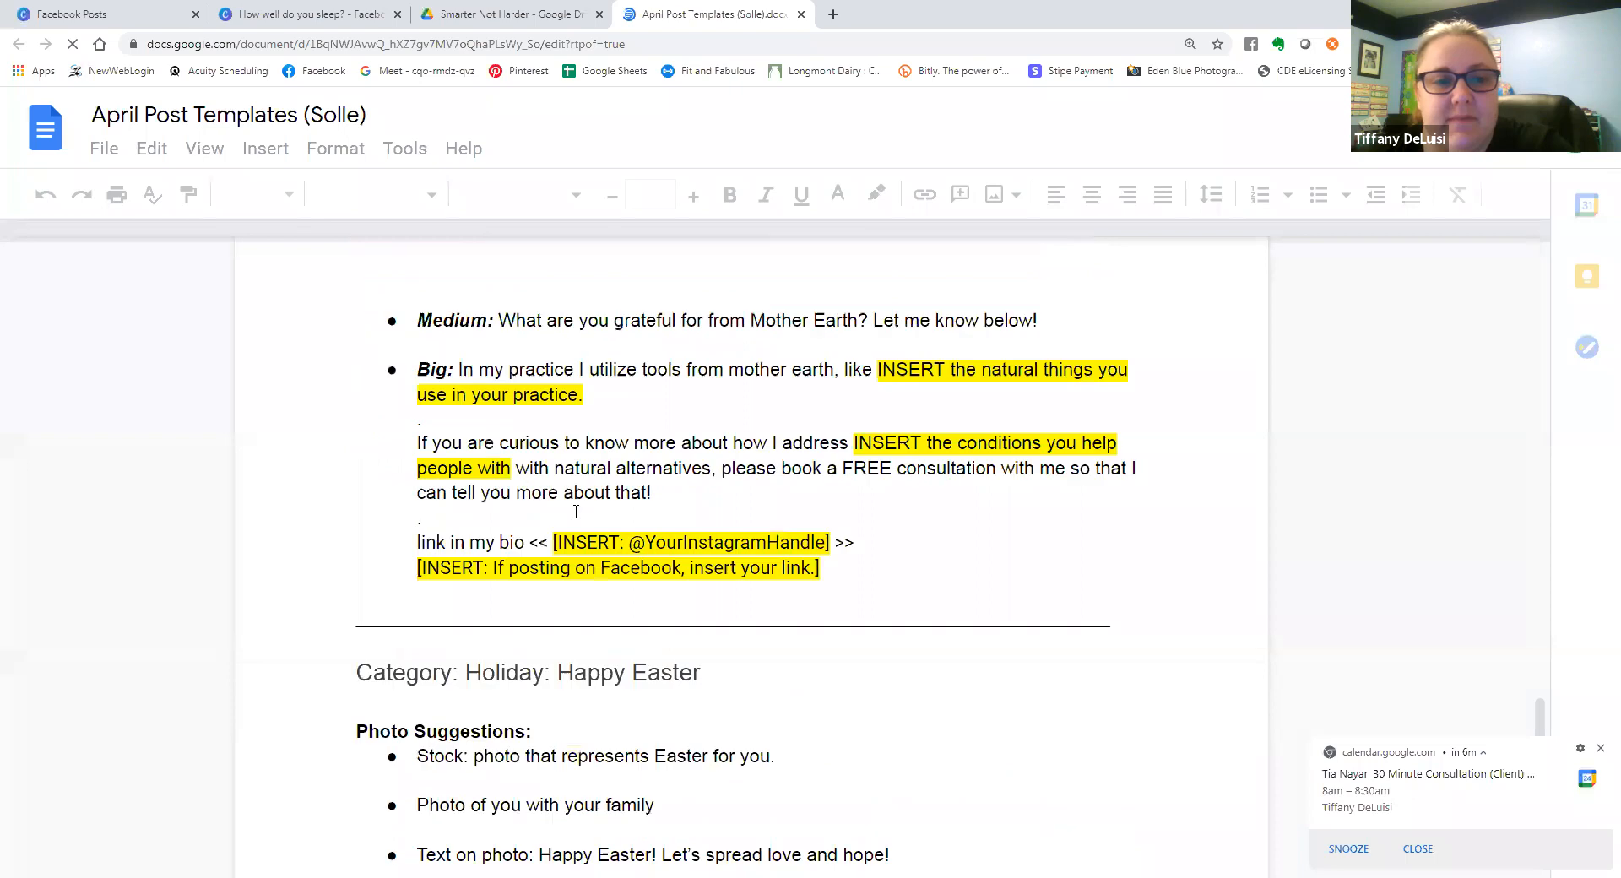
{"action": "scroll", "coordinate": [577, 509], "scroll_direction": "down", "scroll_amount": 10}
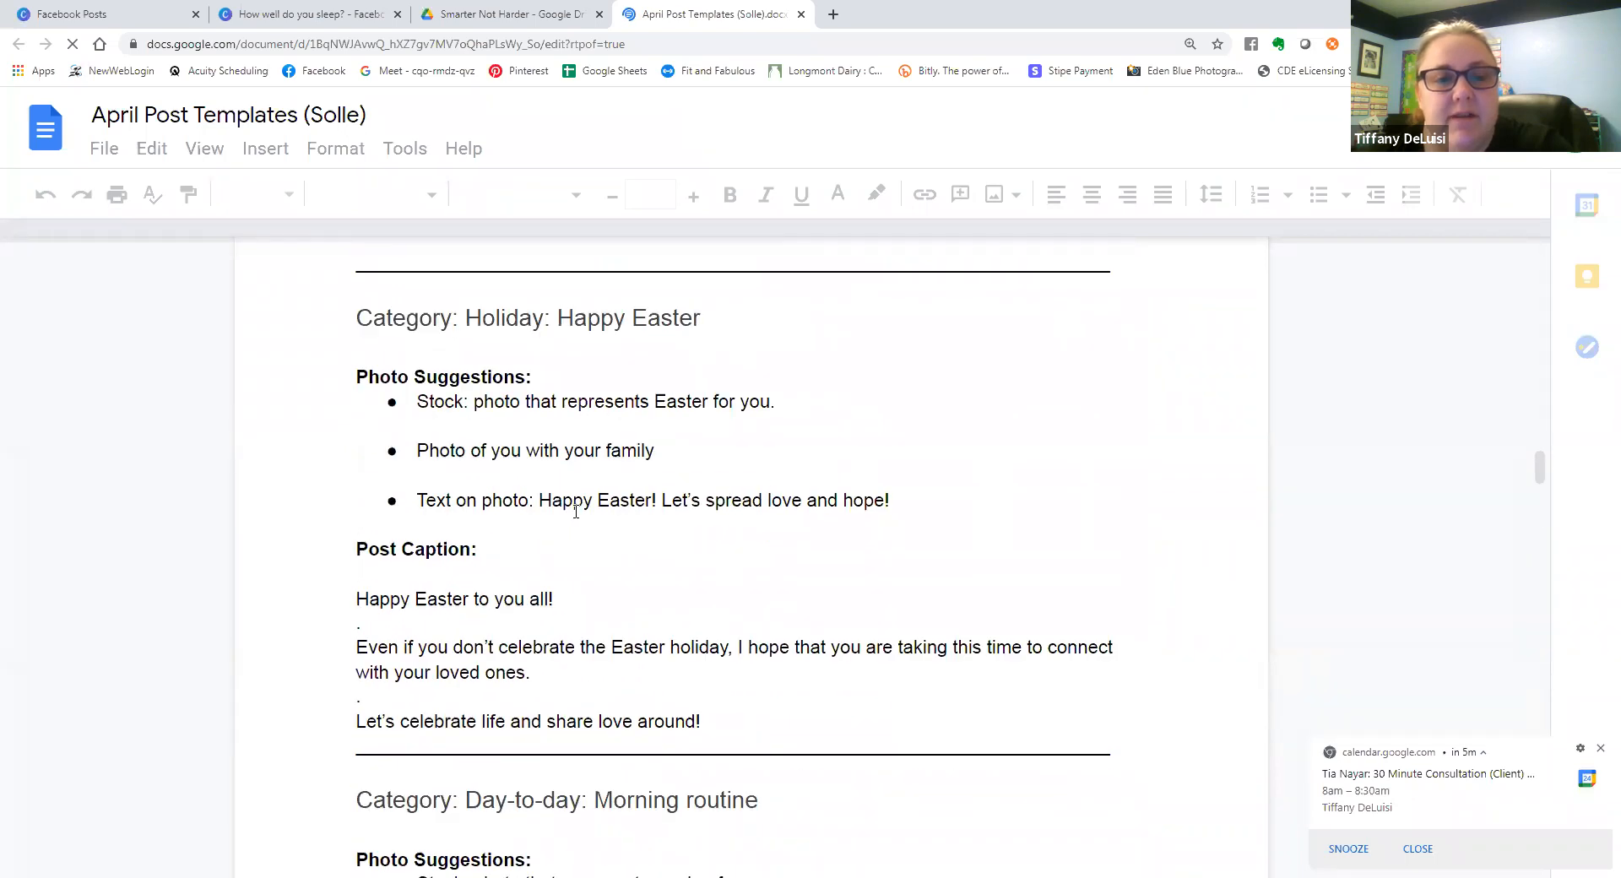
{"action": "scroll", "coordinate": [576, 512], "scroll_direction": "down", "scroll_amount": 5}
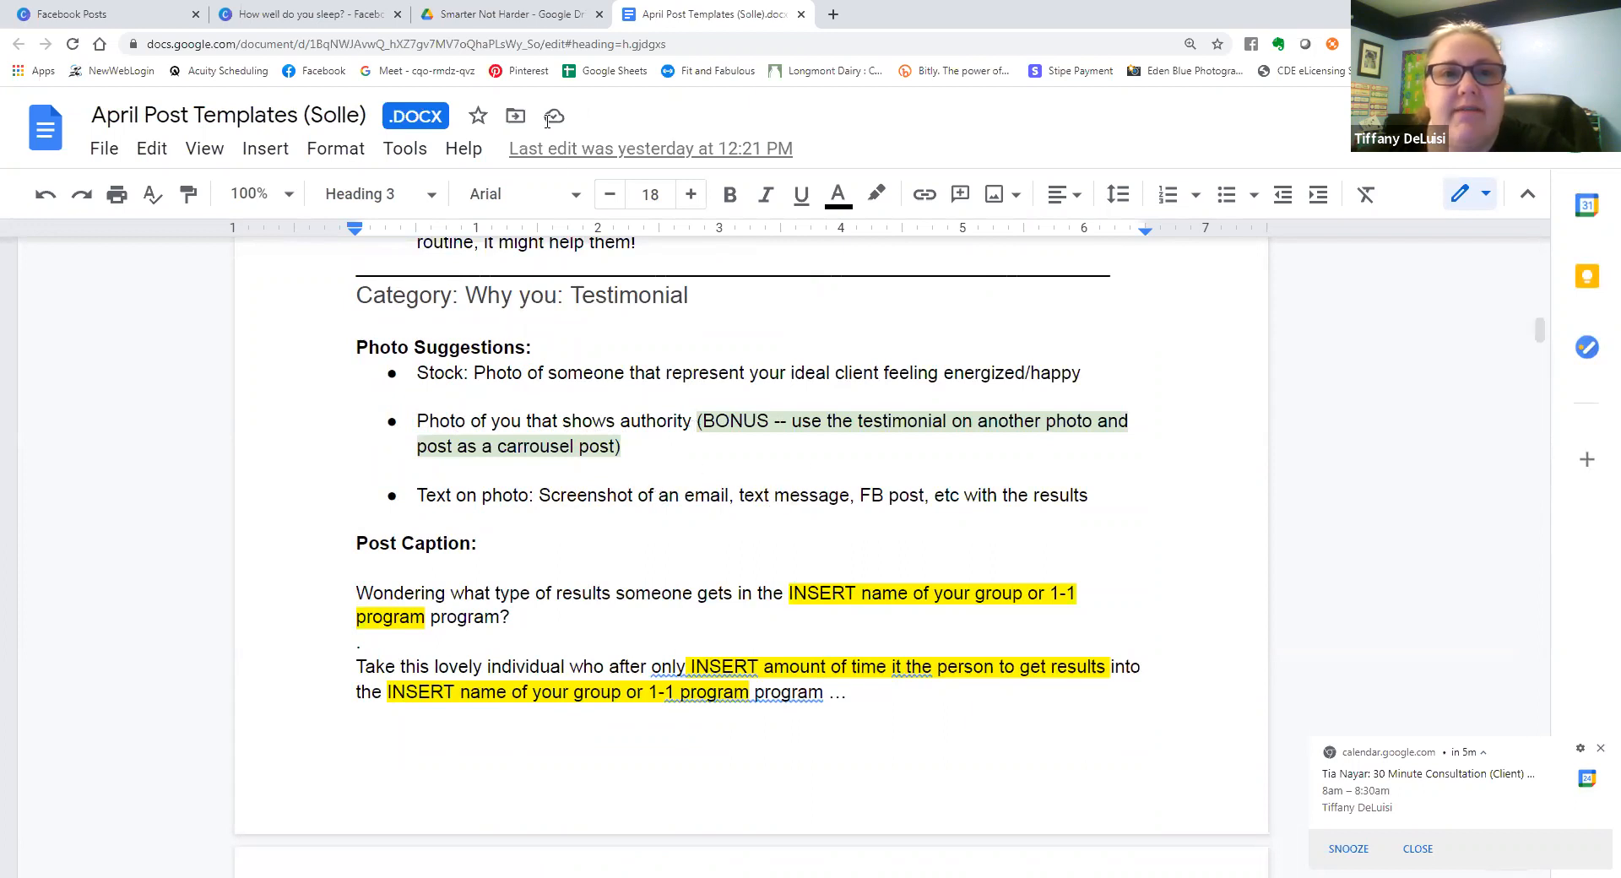
Switch back to the Canva design and add a blank page 4 after the portrait page.
{"action": "left_click", "coordinate": [338, 13]}
{"action": "scroll", "coordinate": [1133, 508], "scroll_direction": "down", "scroll_amount": 10}
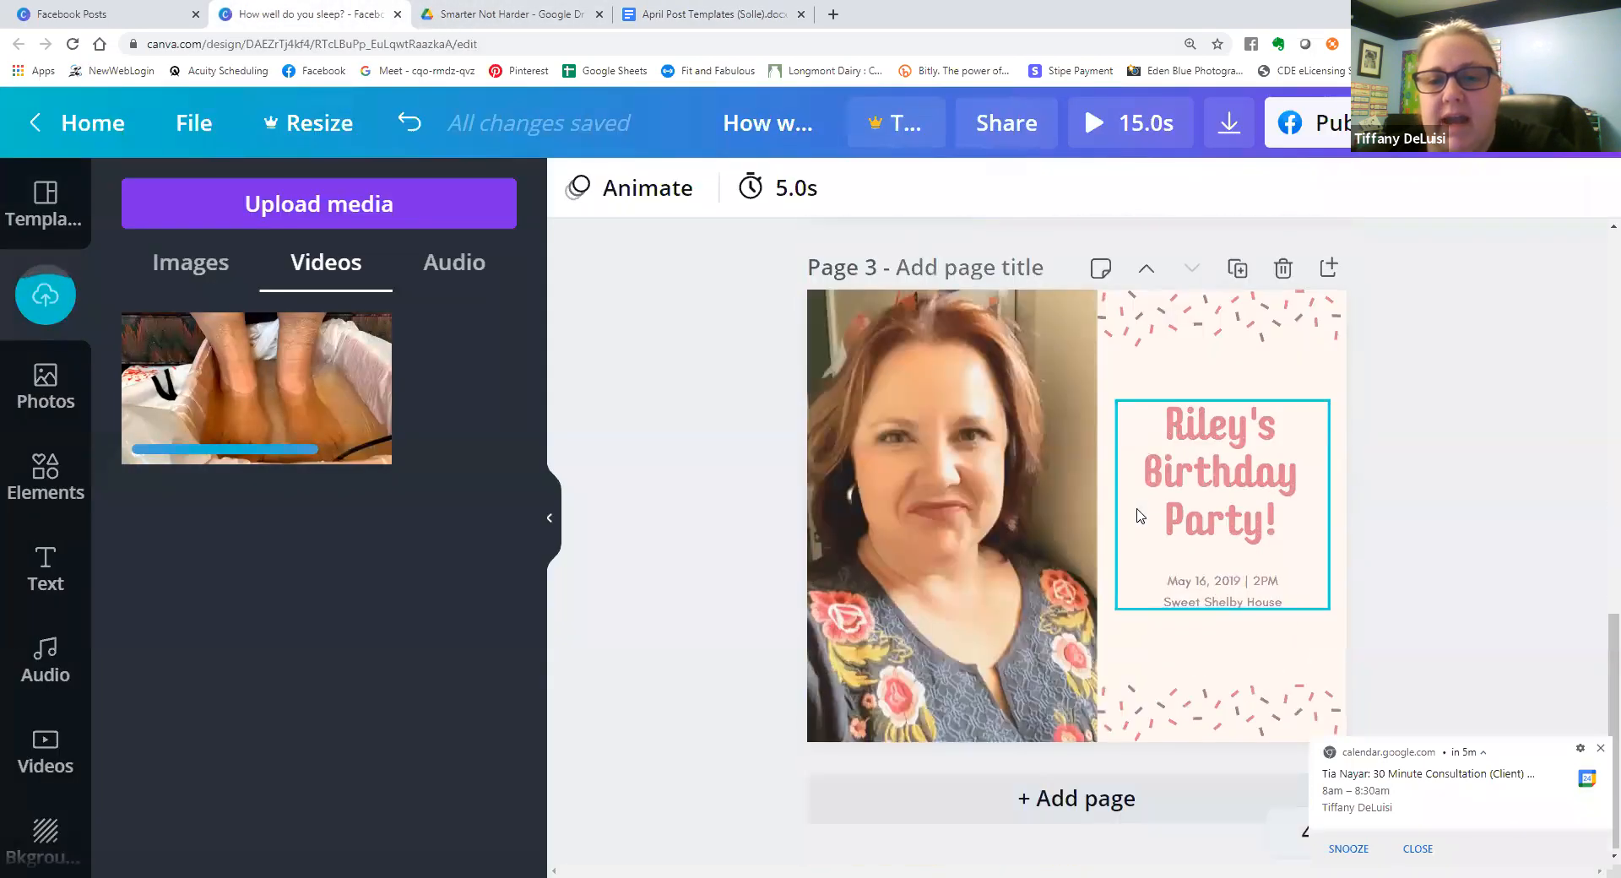
{"action": "left_click", "coordinate": [1158, 790]}
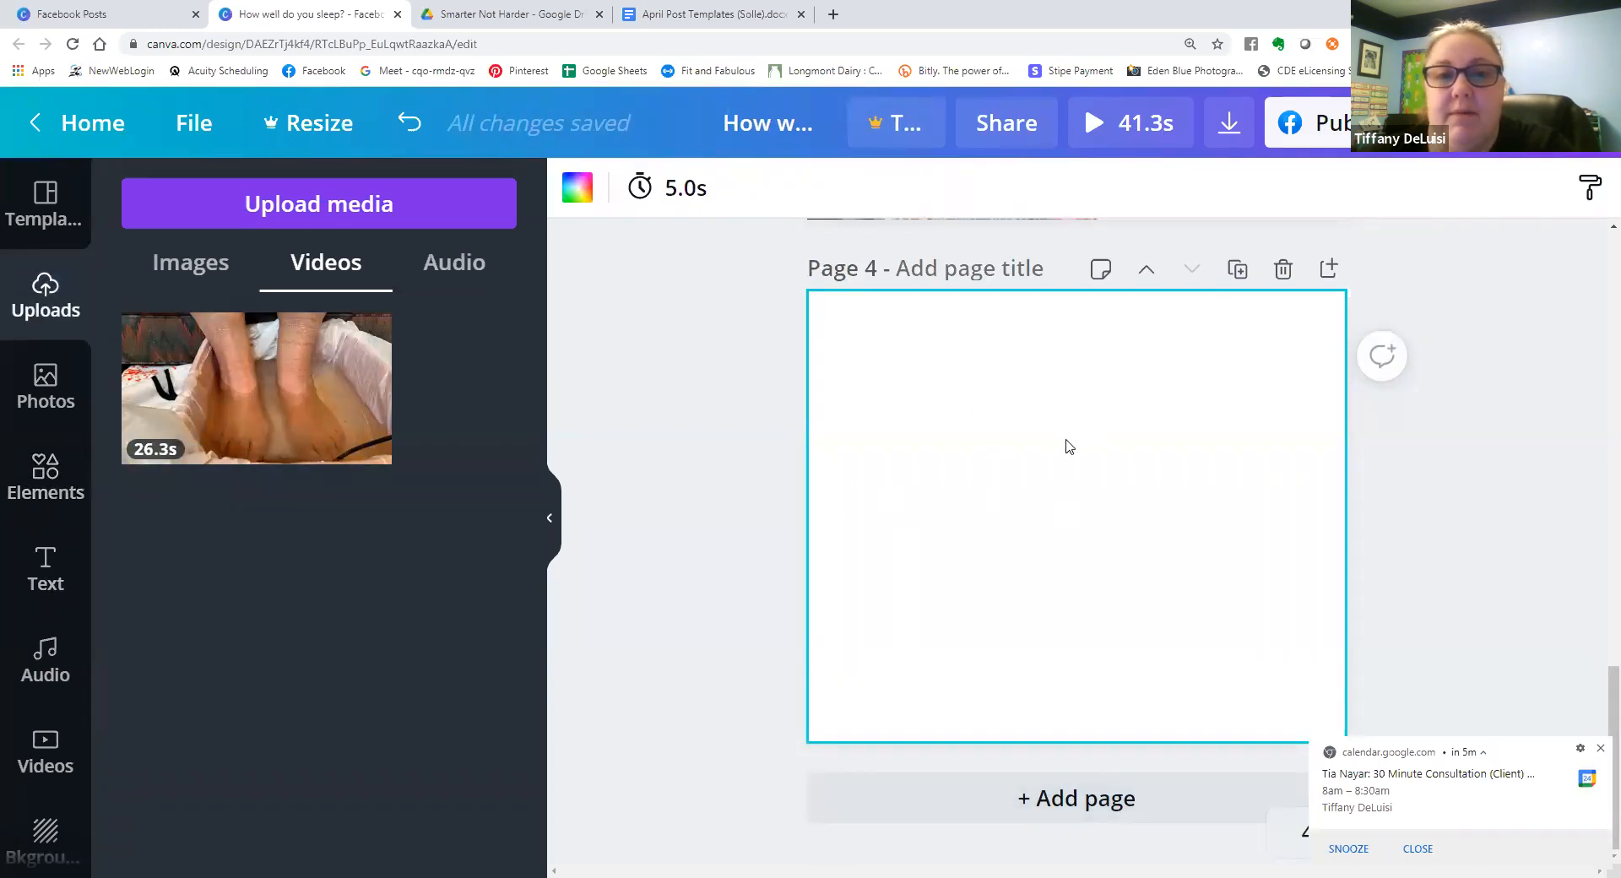
Open the wellness website's Testimonials page in a new tab and copy the testimonial beginning "I have learned how to manage my symptoms".
{"action": "left_click", "coordinate": [835, 14]}
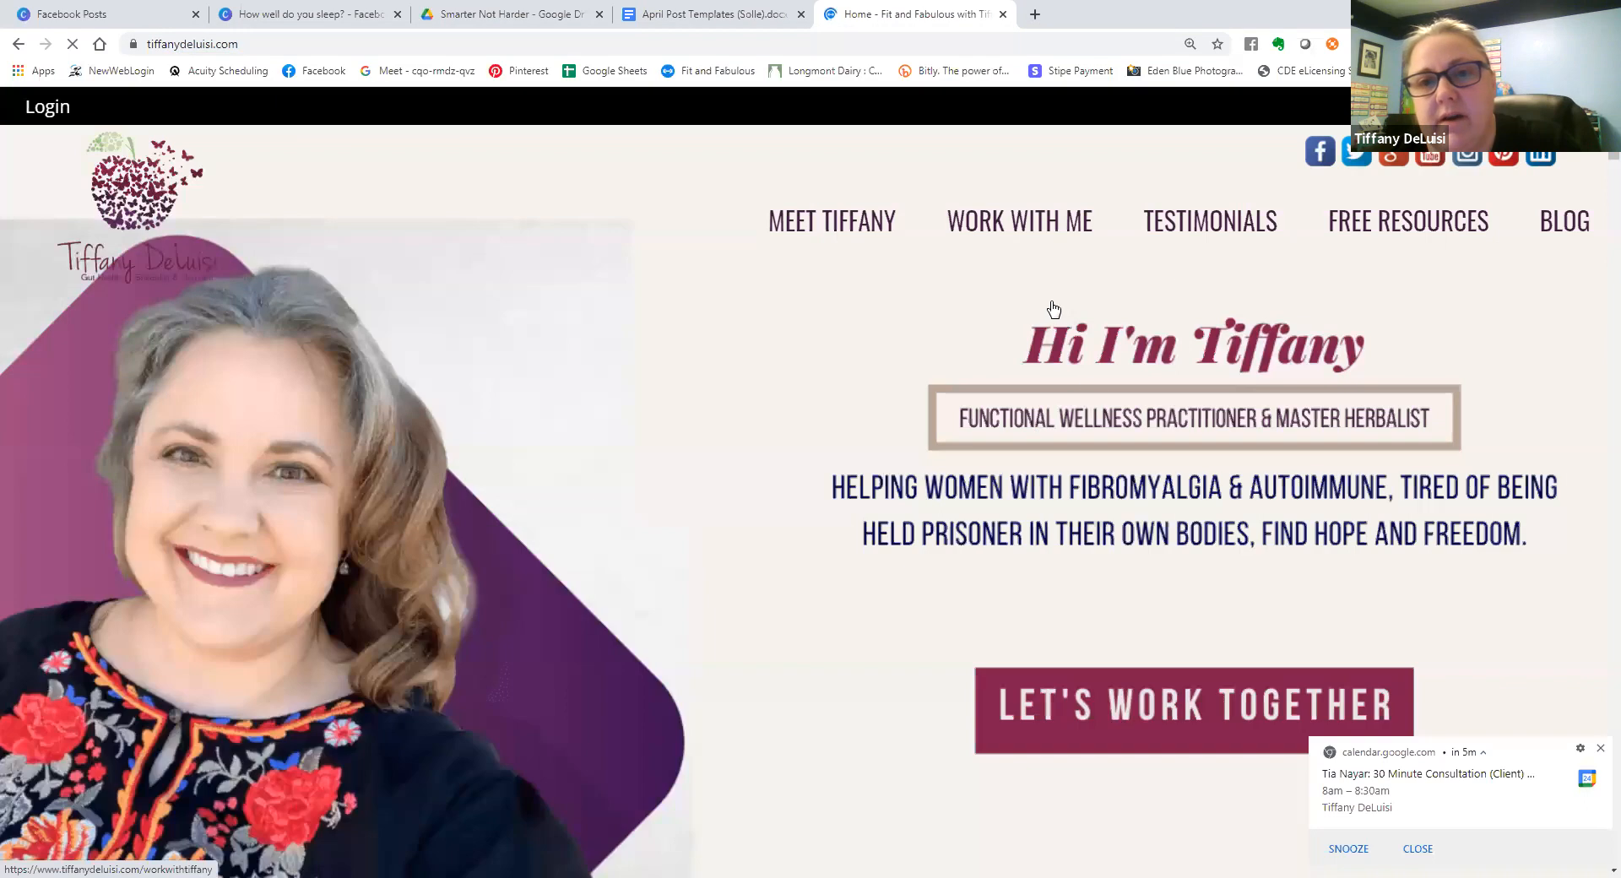
{"action": "left_click", "coordinate": [1210, 222]}
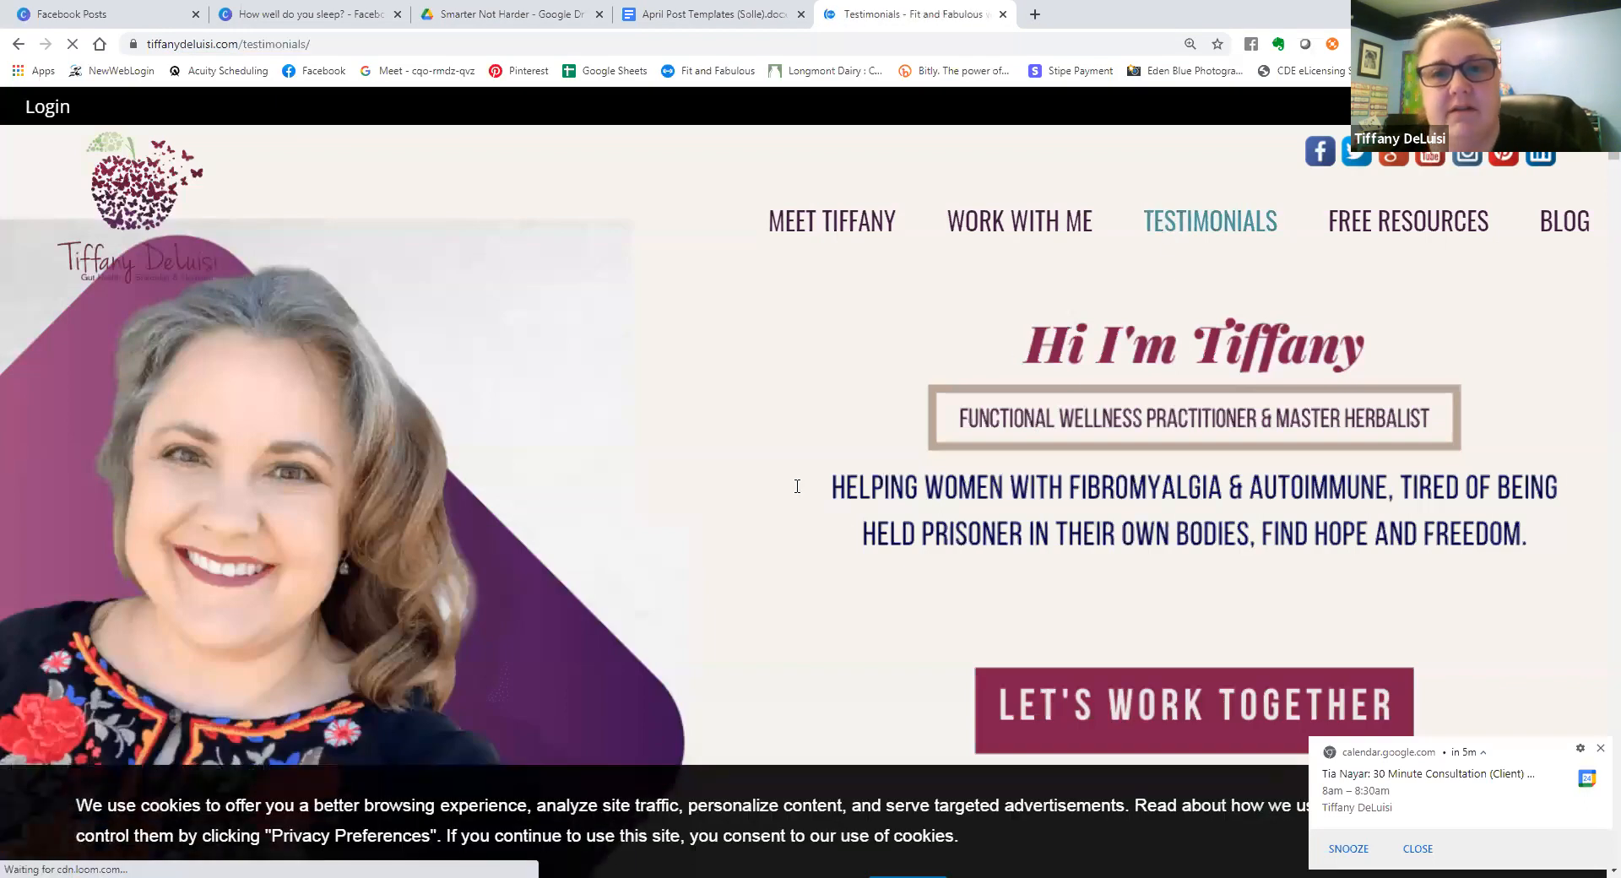
{"action": "scroll", "coordinate": [782, 477], "scroll_direction": "down", "scroll_amount": 5}
{"action": "scroll", "coordinate": [783, 477], "scroll_direction": "down", "scroll_amount": 10}
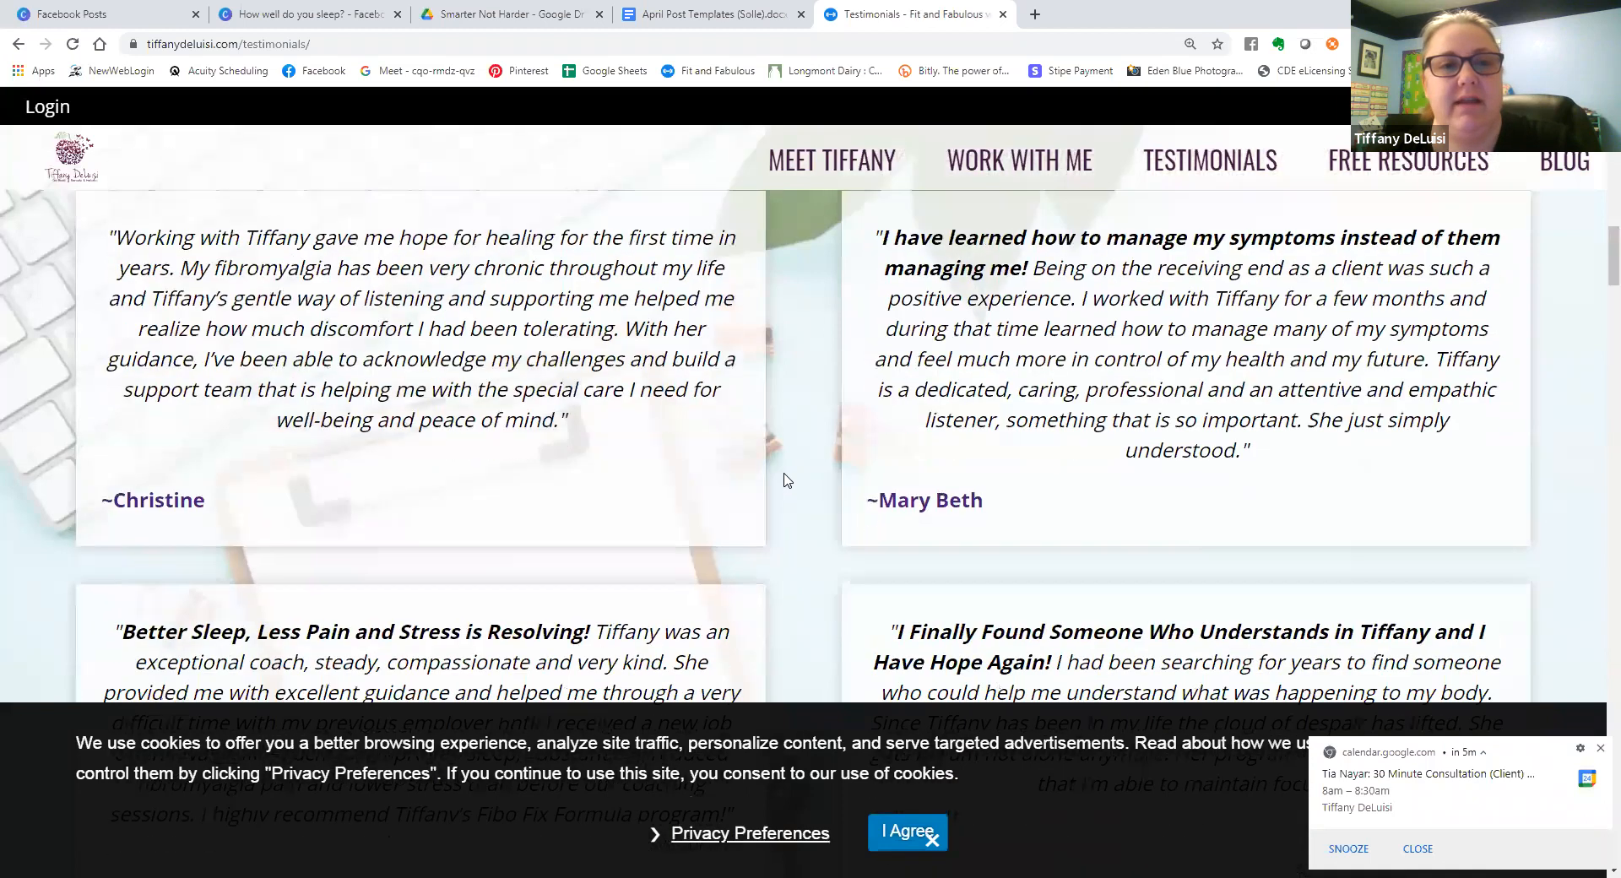
{"action": "scroll", "coordinate": [786, 479], "scroll_direction": "down", "scroll_amount": 1}
{"action": "scroll", "coordinate": [651, 495], "scroll_direction": "up", "scroll_amount": 3}
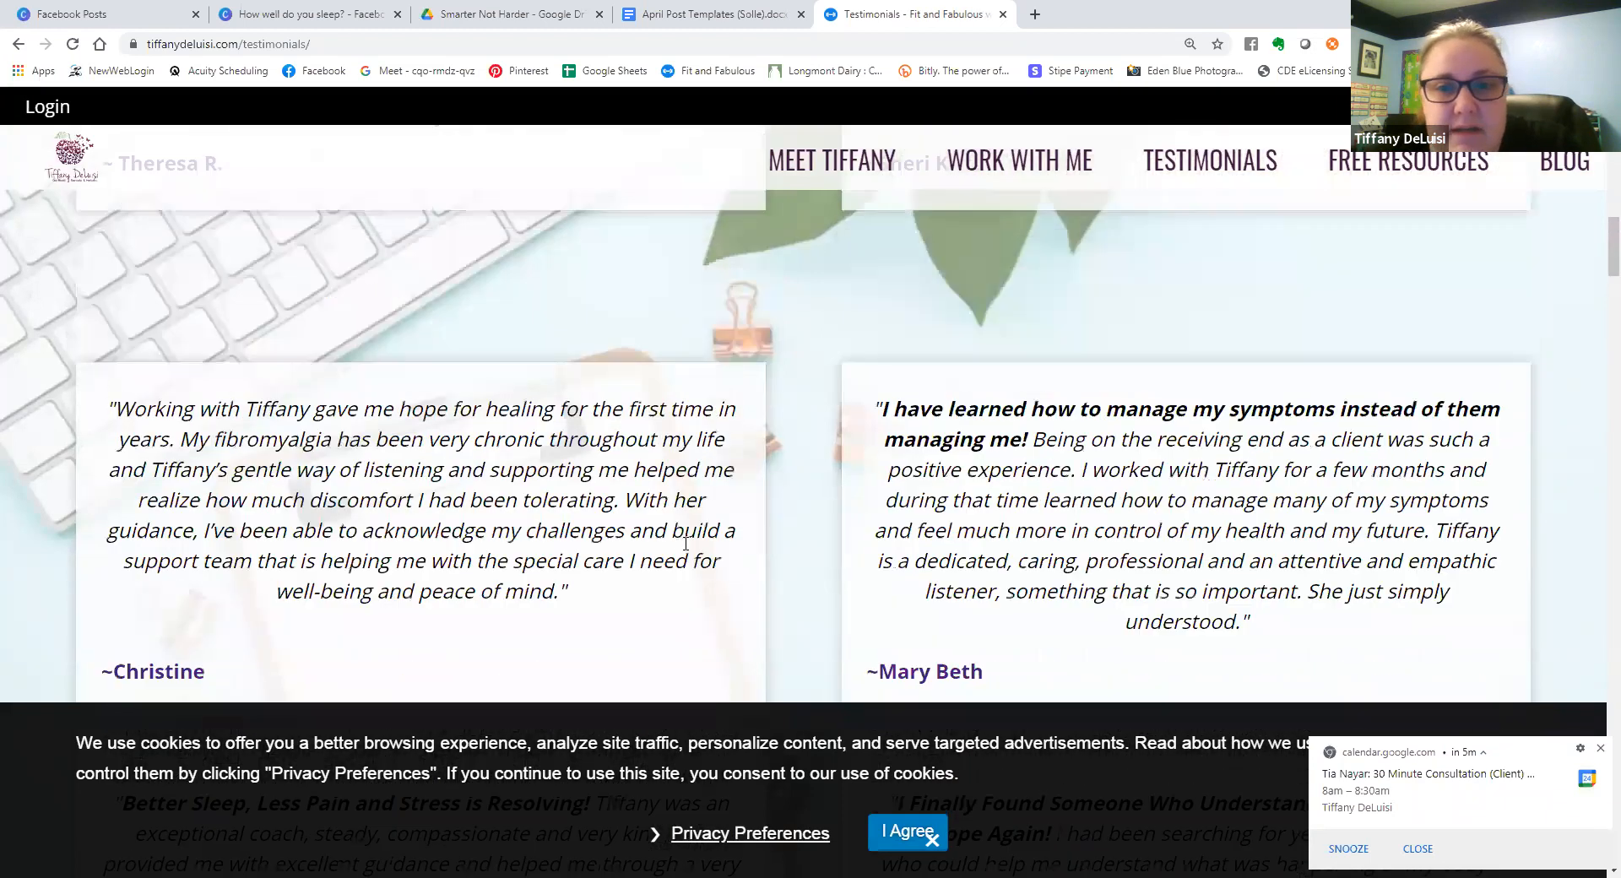
{"action": "scroll", "coordinate": [685, 544], "scroll_direction": "up", "scroll_amount": 1}
{"action": "triple_click", "coordinate": [918, 500]}
{"action": "key", "text": "ctrl+c"}
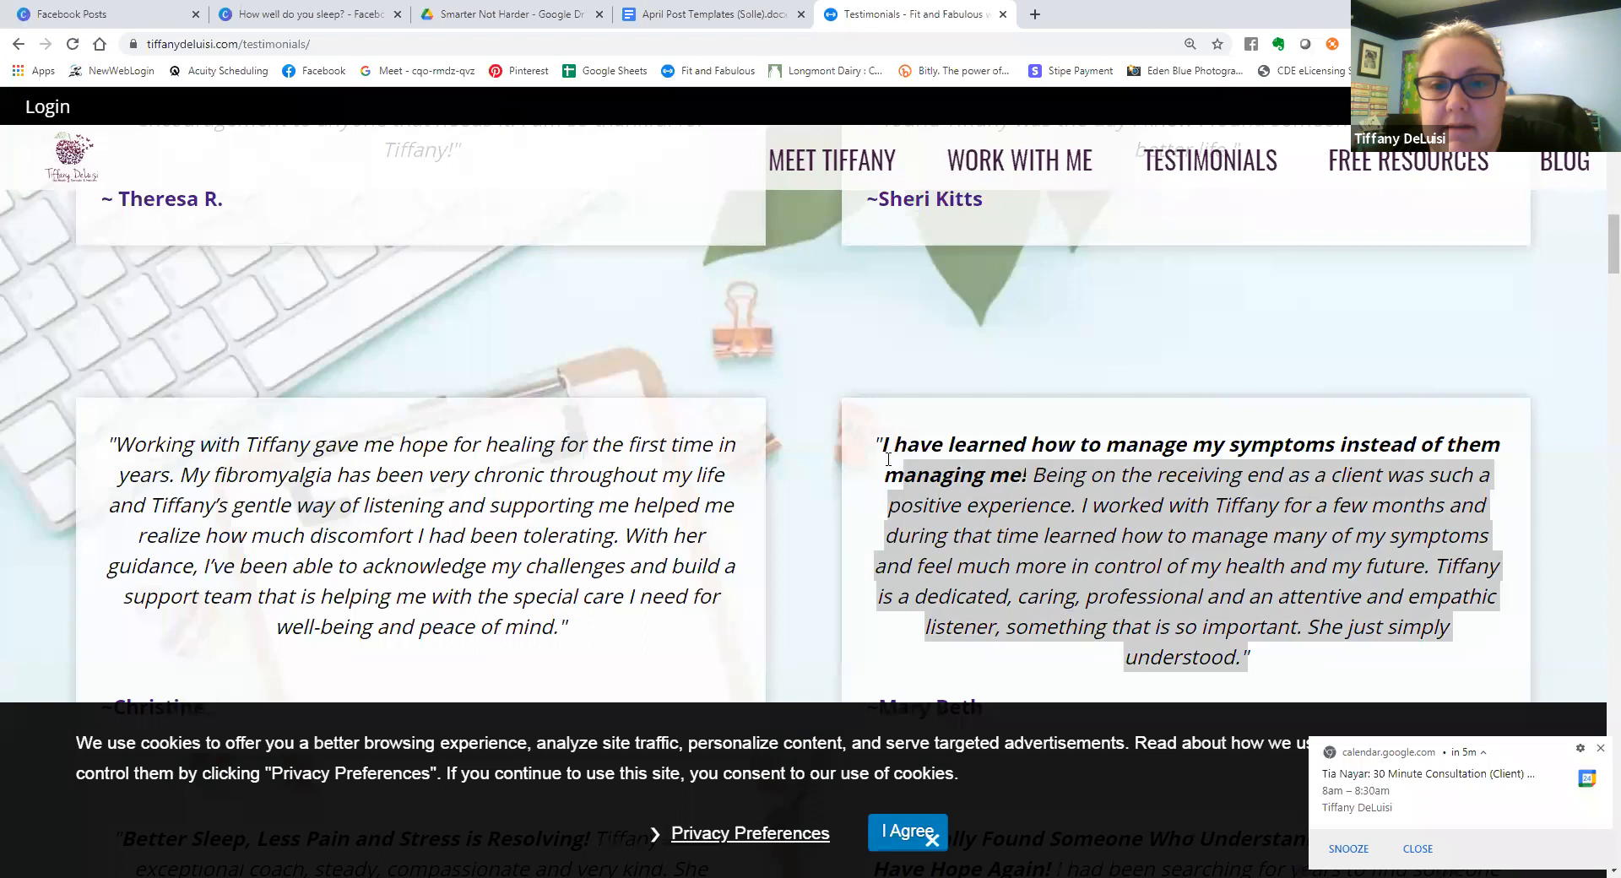
{"action": "right_click", "coordinate": [1032, 476]}
{"action": "left_click", "coordinate": [1068, 488]}
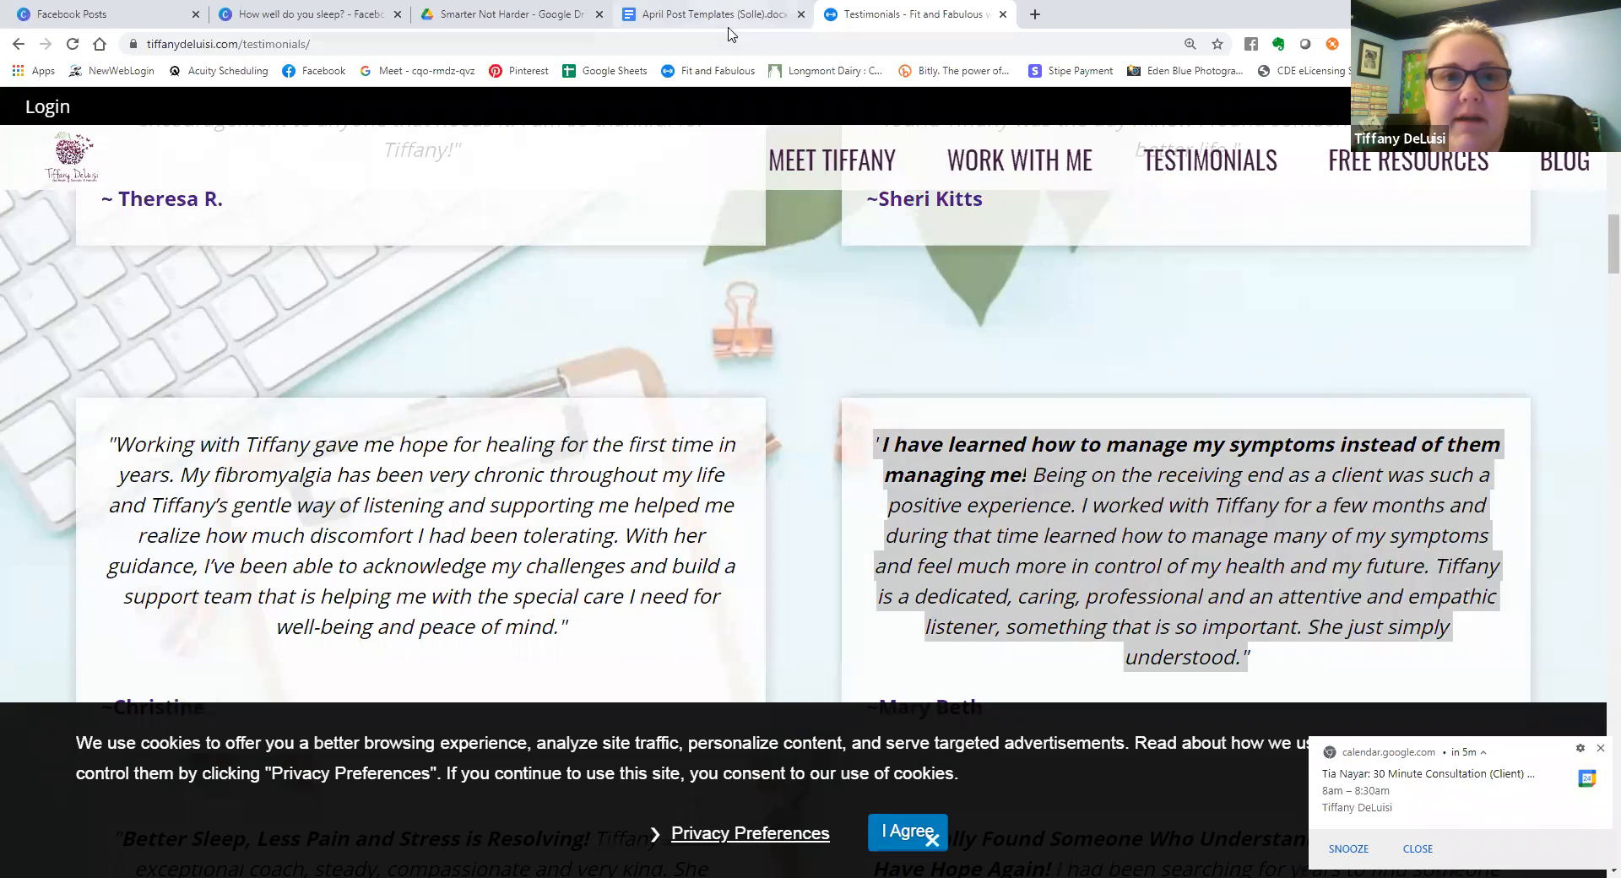
Switch back to the Canva design and paste the copied testimonial into a new body text box on page 4.
{"action": "left_click", "coordinate": [642, 14]}
{"action": "left_click", "coordinate": [283, 14]}
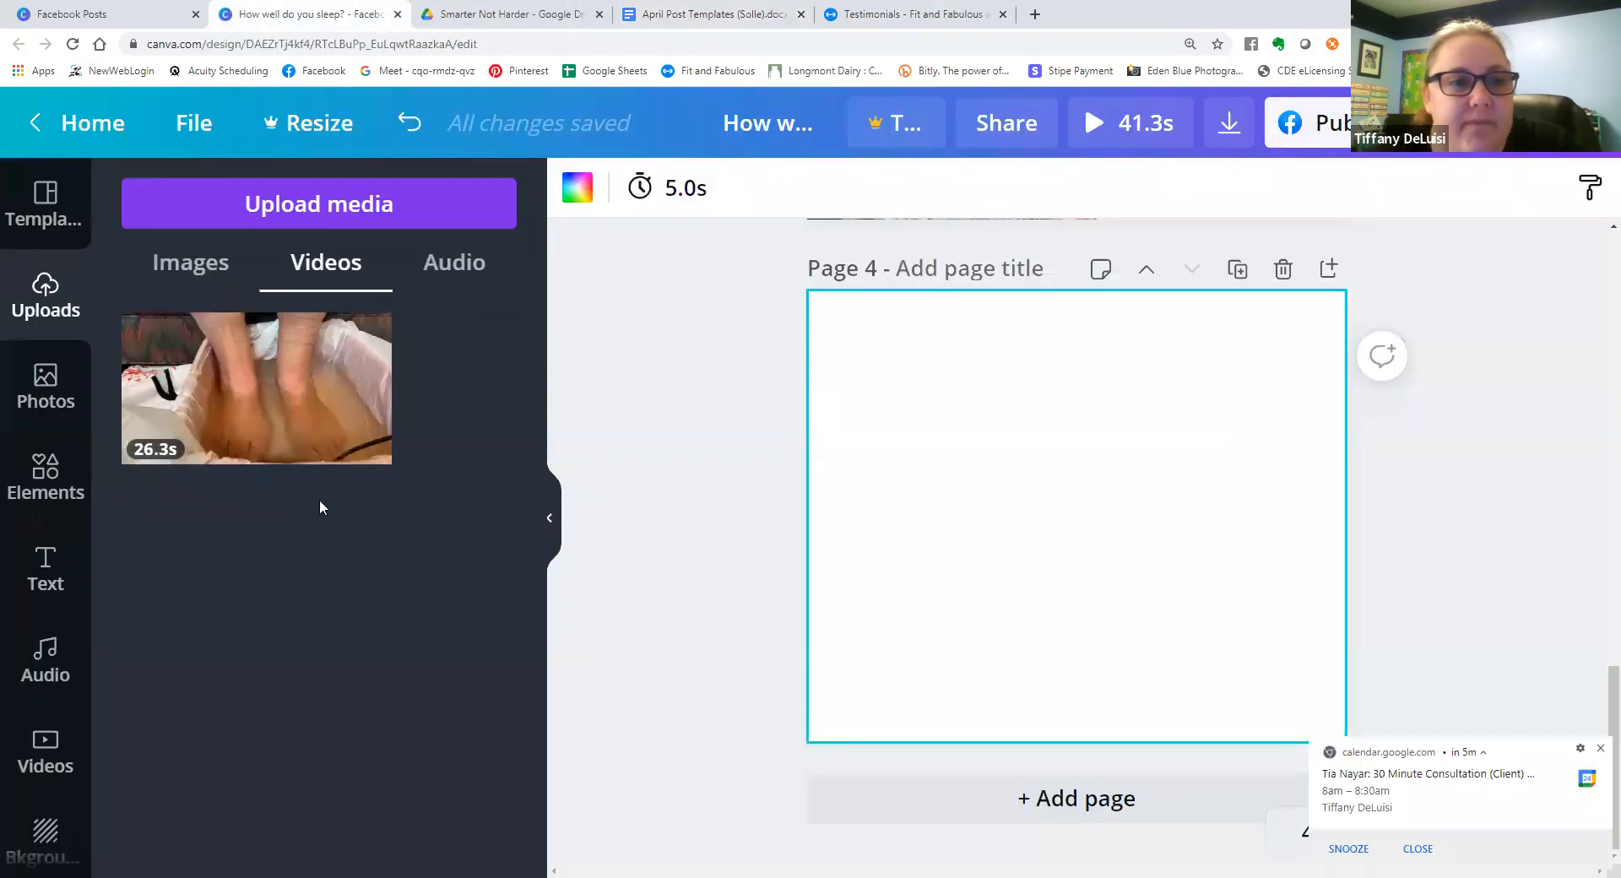
{"action": "left_click", "coordinate": [47, 572]}
{"action": "scroll", "coordinate": [433, 671], "scroll_direction": "up", "scroll_amount": 4}
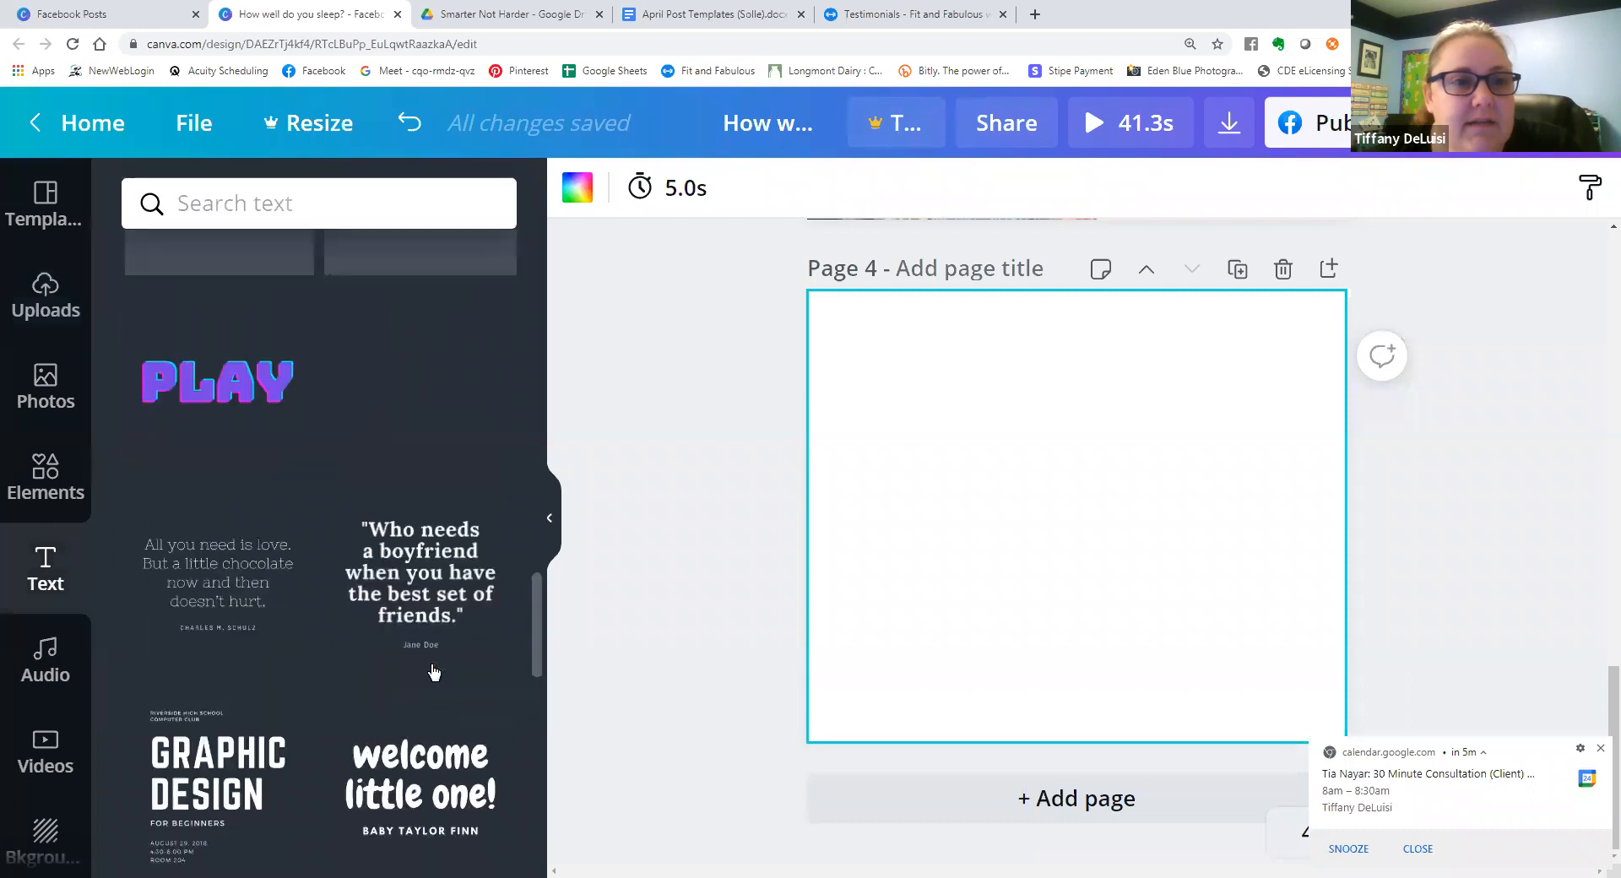
{"action": "scroll", "coordinate": [433, 668], "scroll_direction": "up", "scroll_amount": 10}
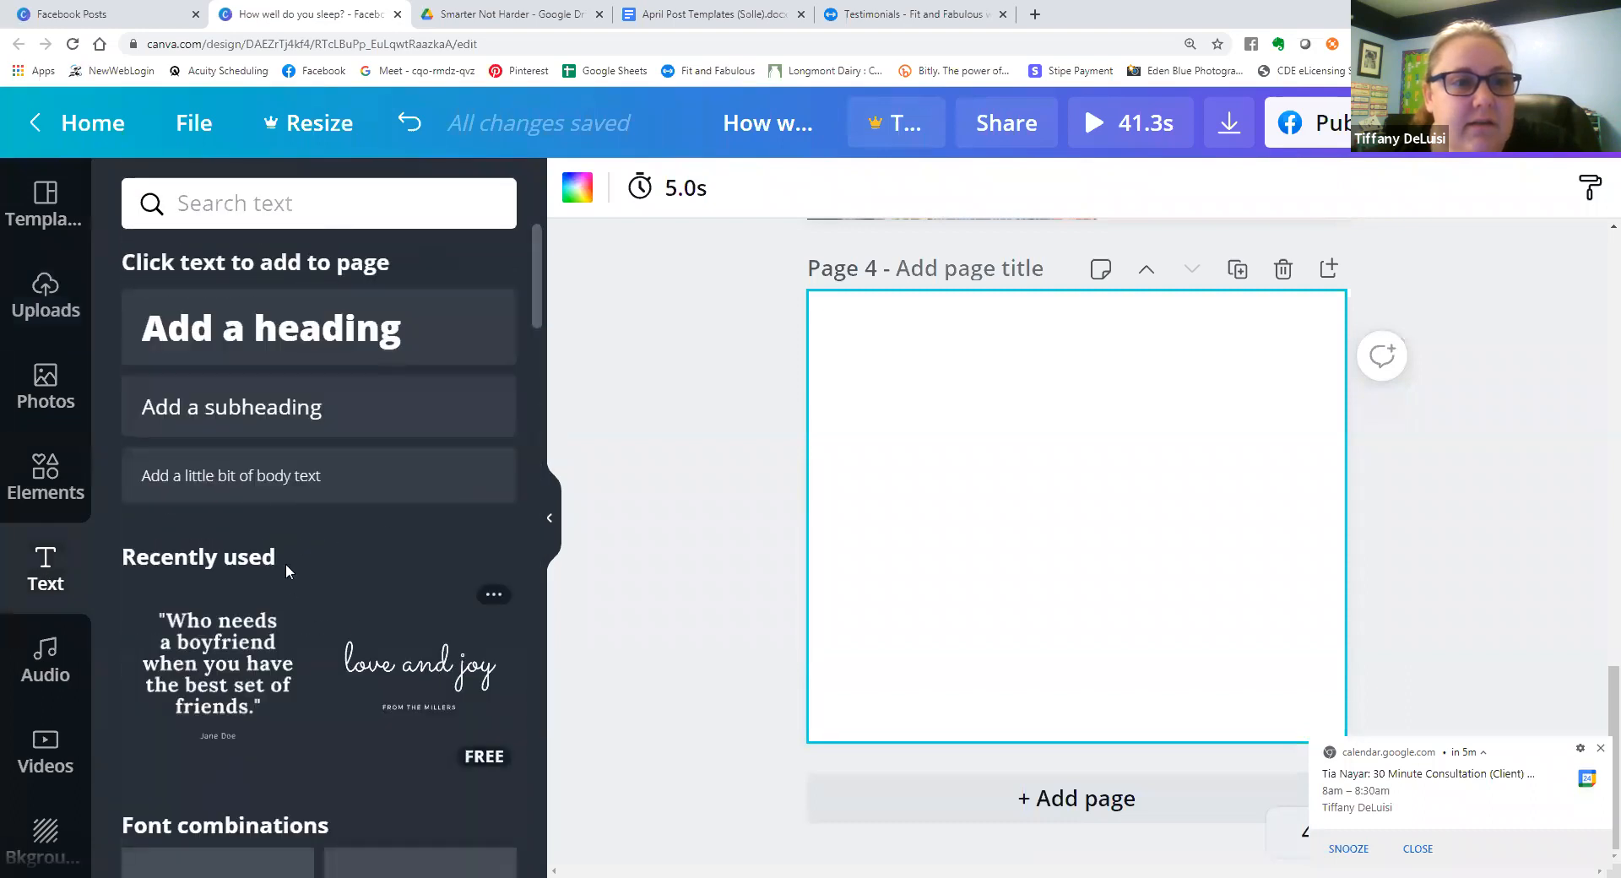
{"action": "left_click", "coordinate": [245, 478]}
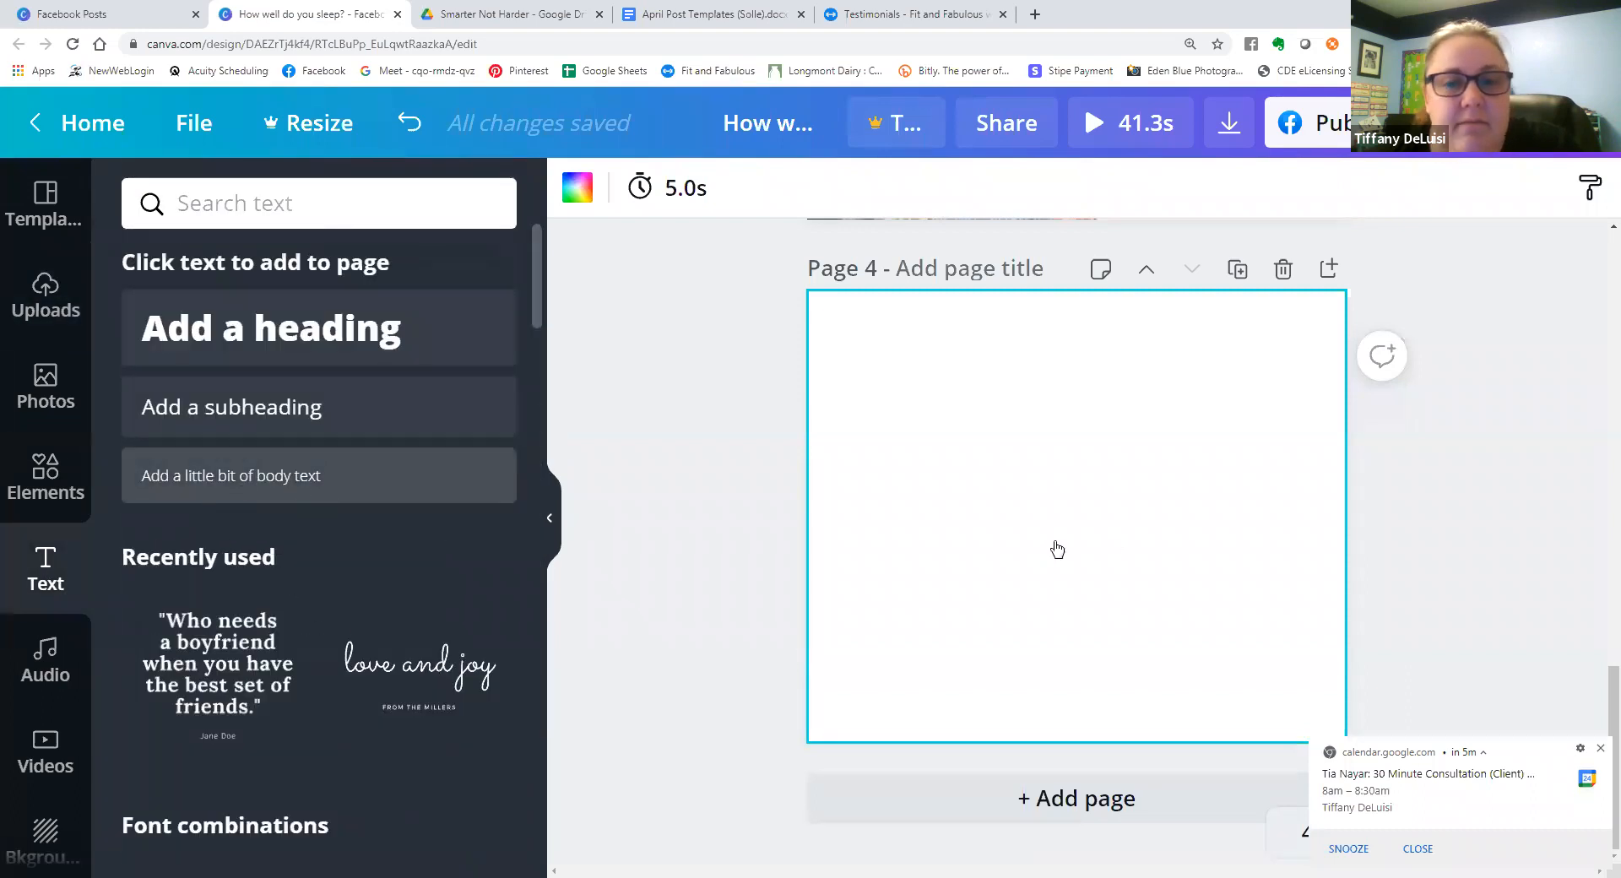
{"action": "key", "text": "ctrl+v"}
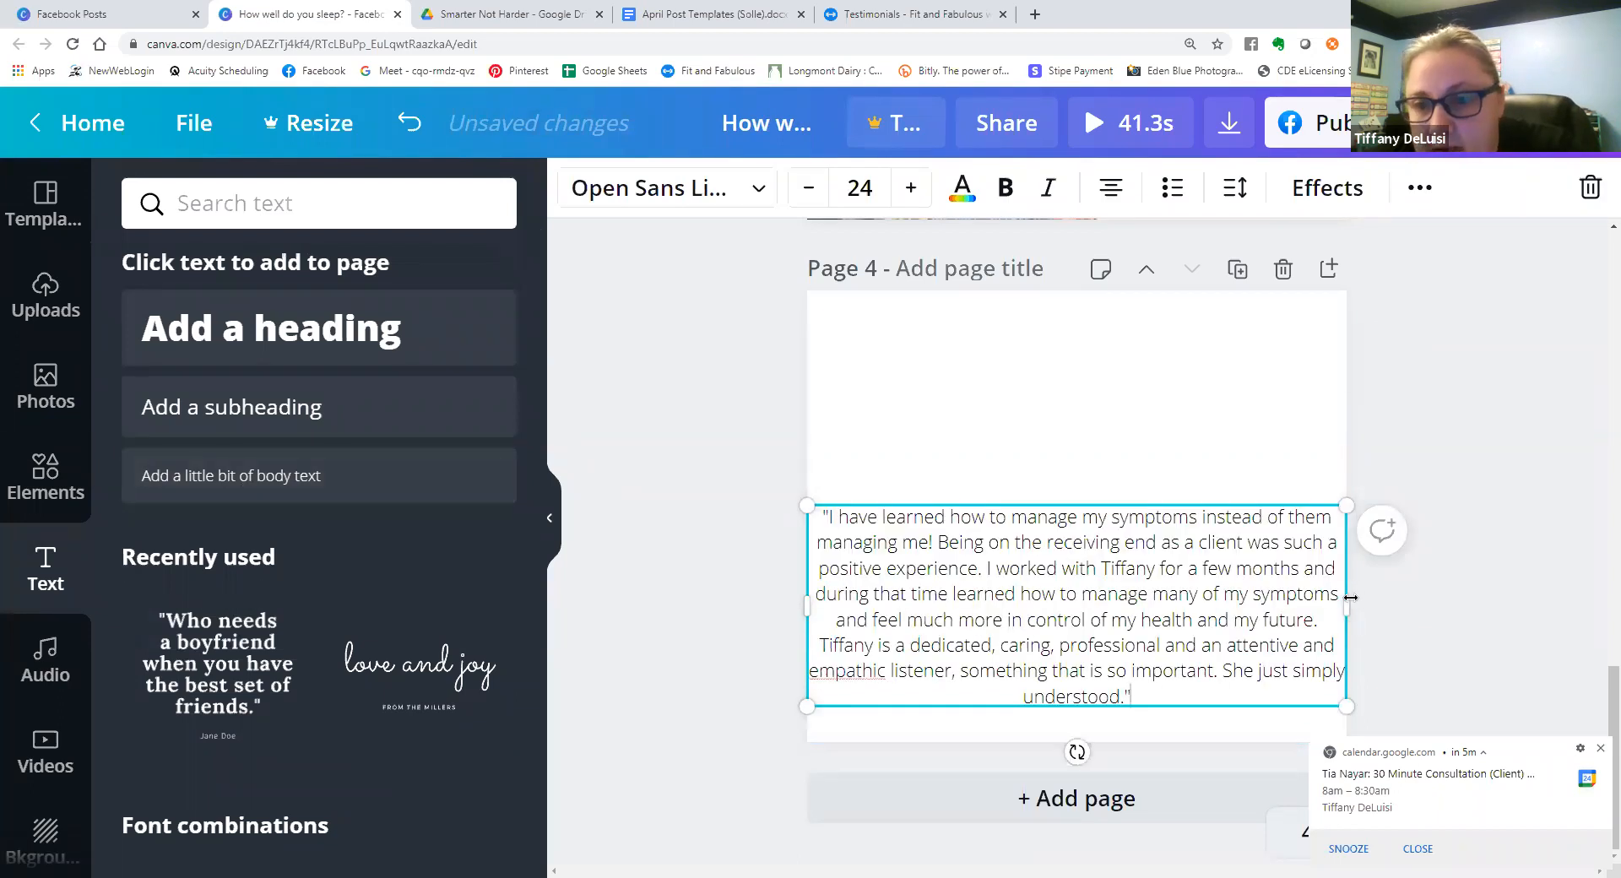
Narrow the testimonial text box slightly and centre it on page 4, both horizontally and vertically.
{"action": "left_click_drag", "start_coordinate": [1312, 598], "coordinate": [1293, 599]}
{"action": "key", "text": "Escape"}
{"action": "left_click_drag", "start_coordinate": [1113, 583], "coordinate": [1121, 506]}
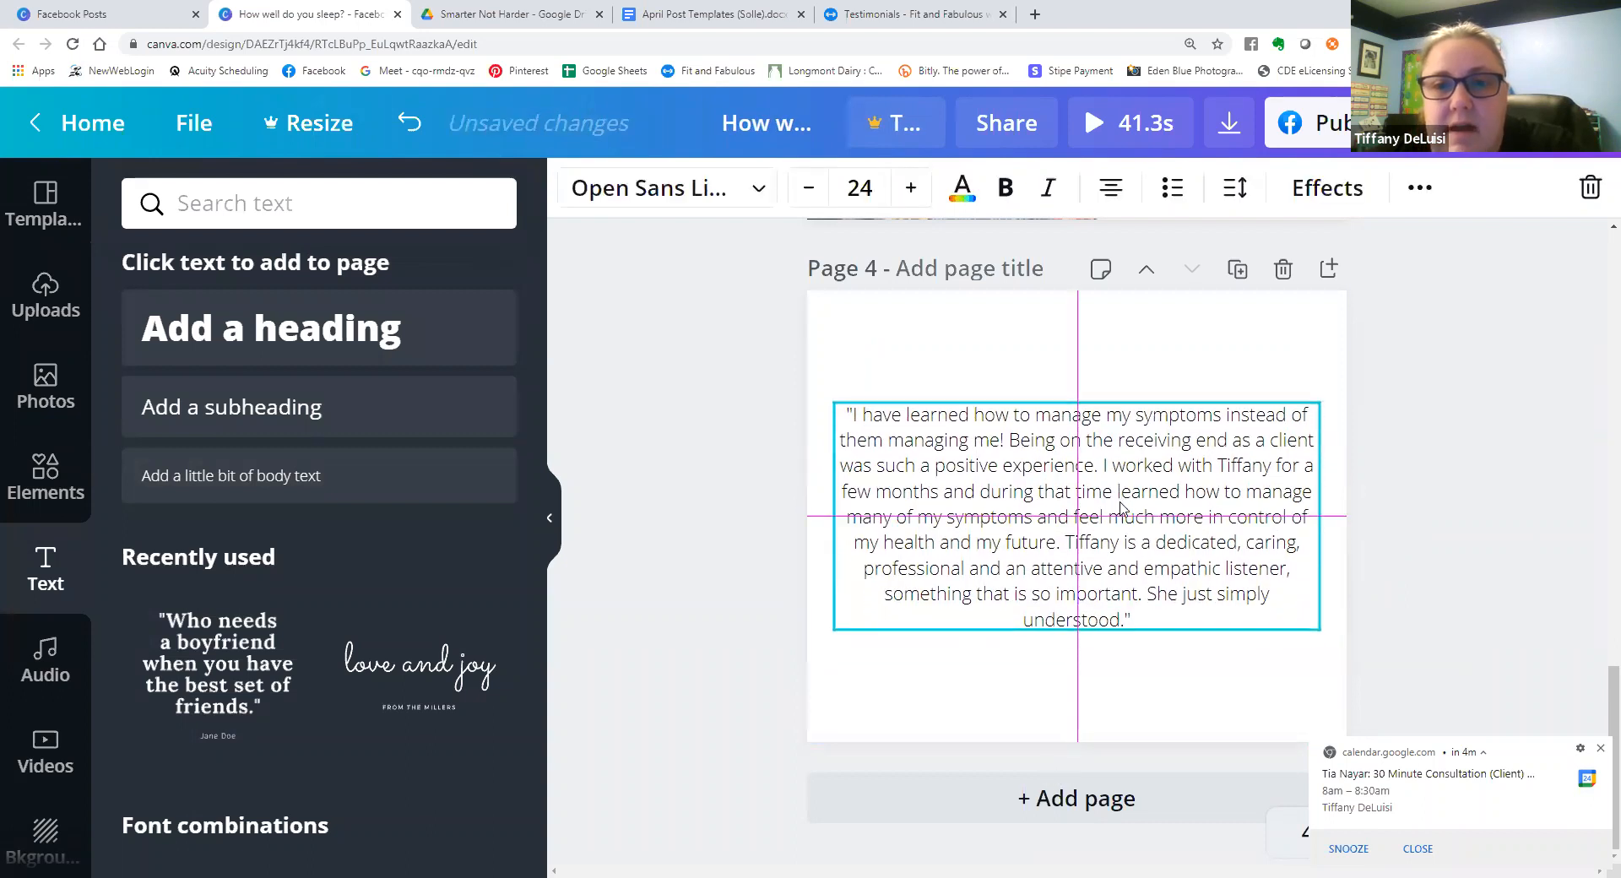
{"action": "left_click", "coordinate": [796, 564]}
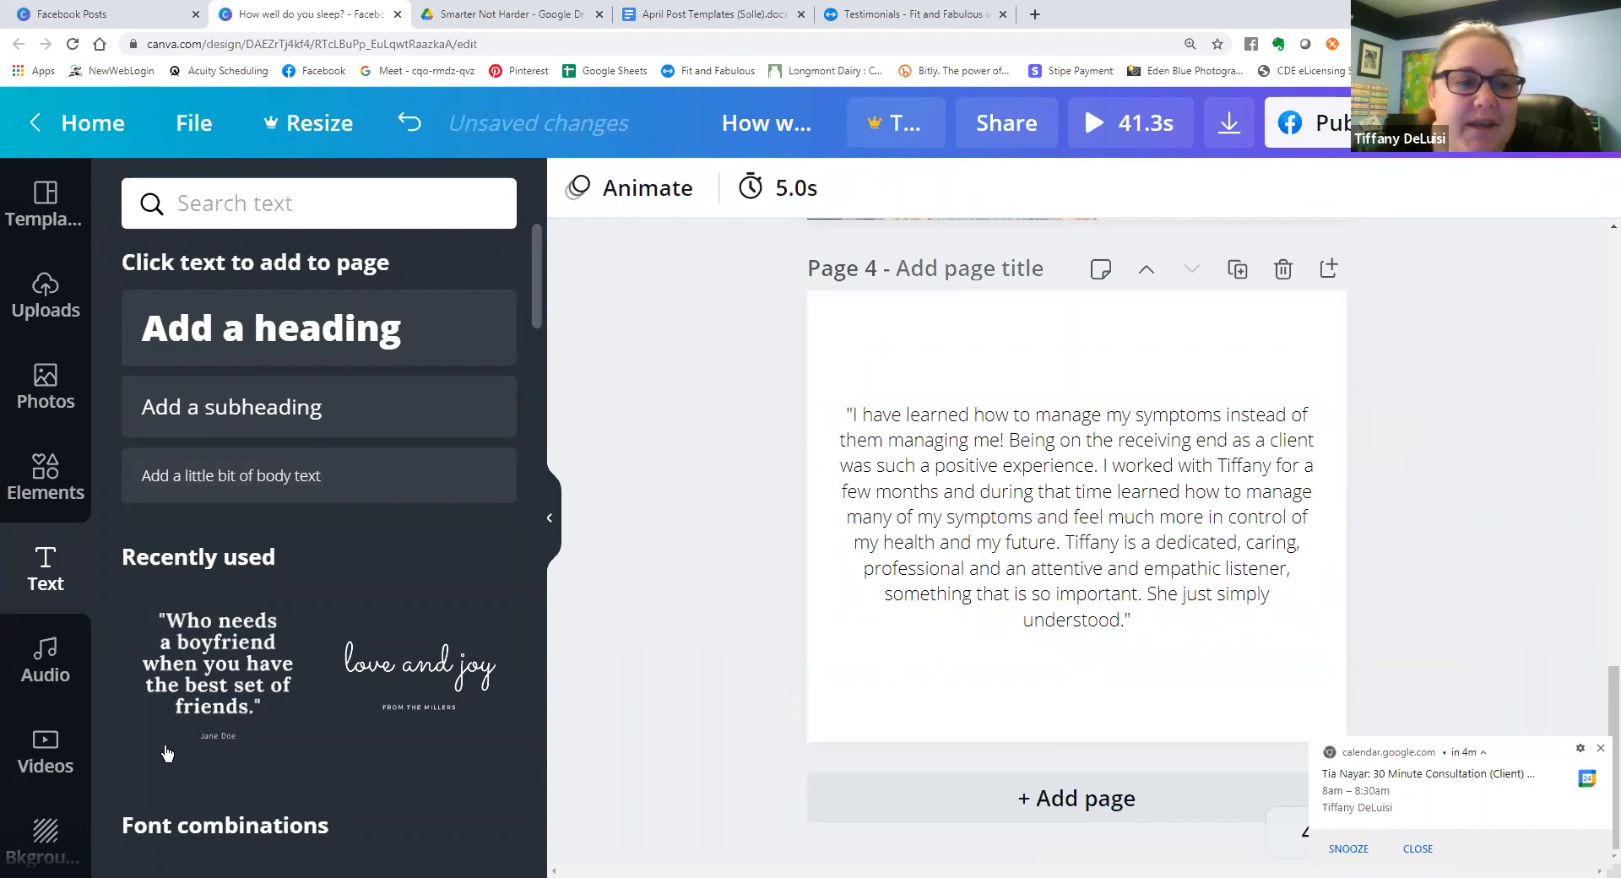
Apply the free mottled dark-blue texture from the backgrounds library as page 4's background.
{"action": "left_click", "coordinate": [44, 823]}
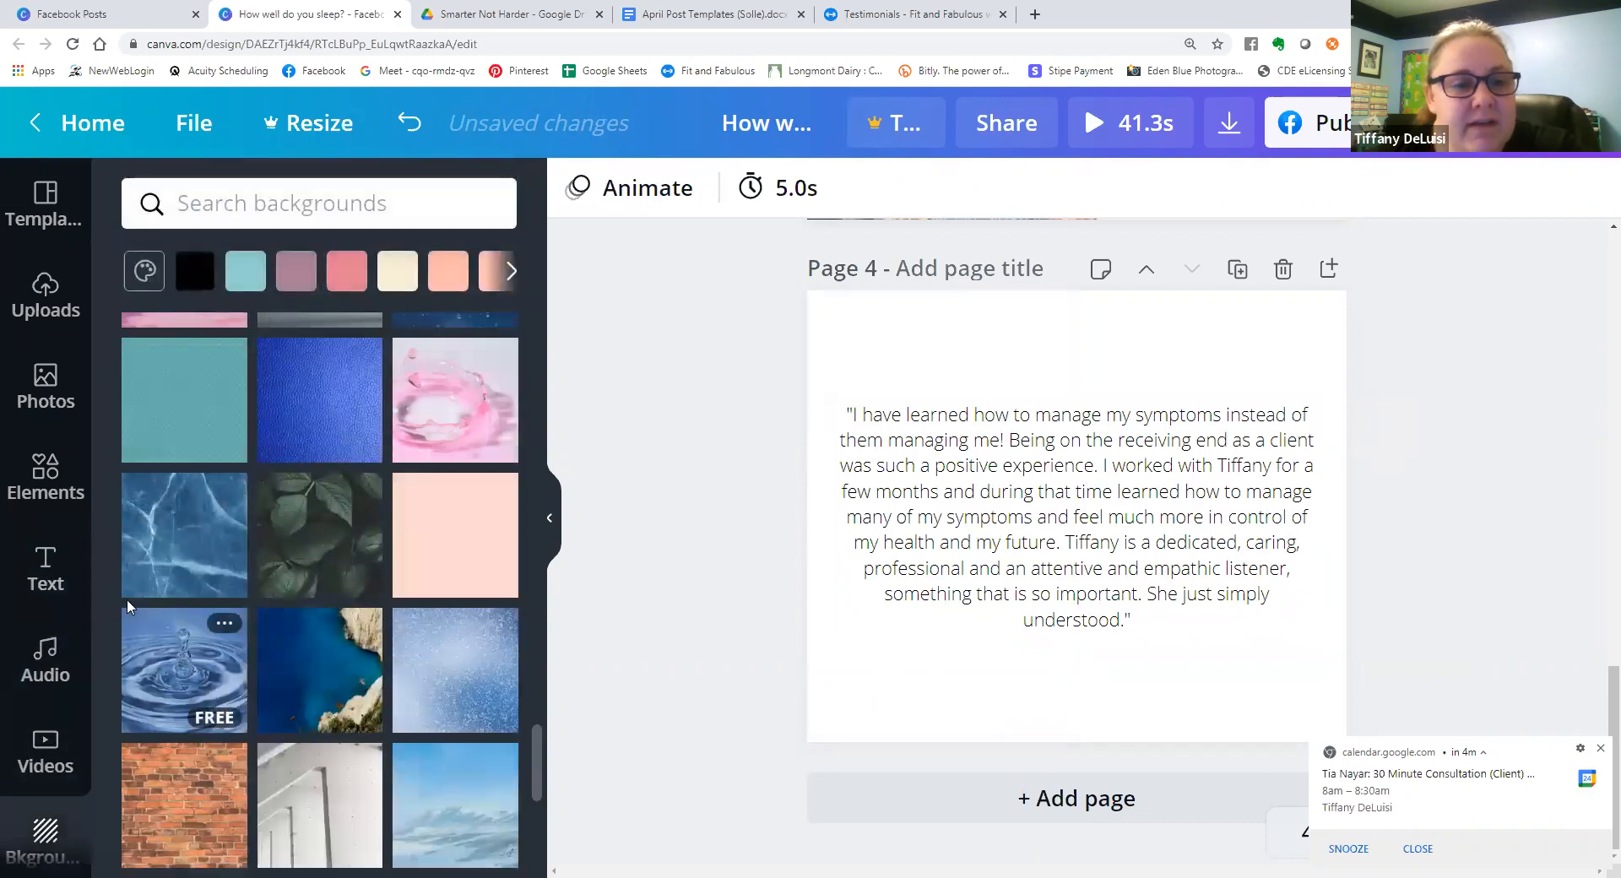
{"action": "scroll", "coordinate": [257, 515], "scroll_direction": "down", "scroll_amount": 5}
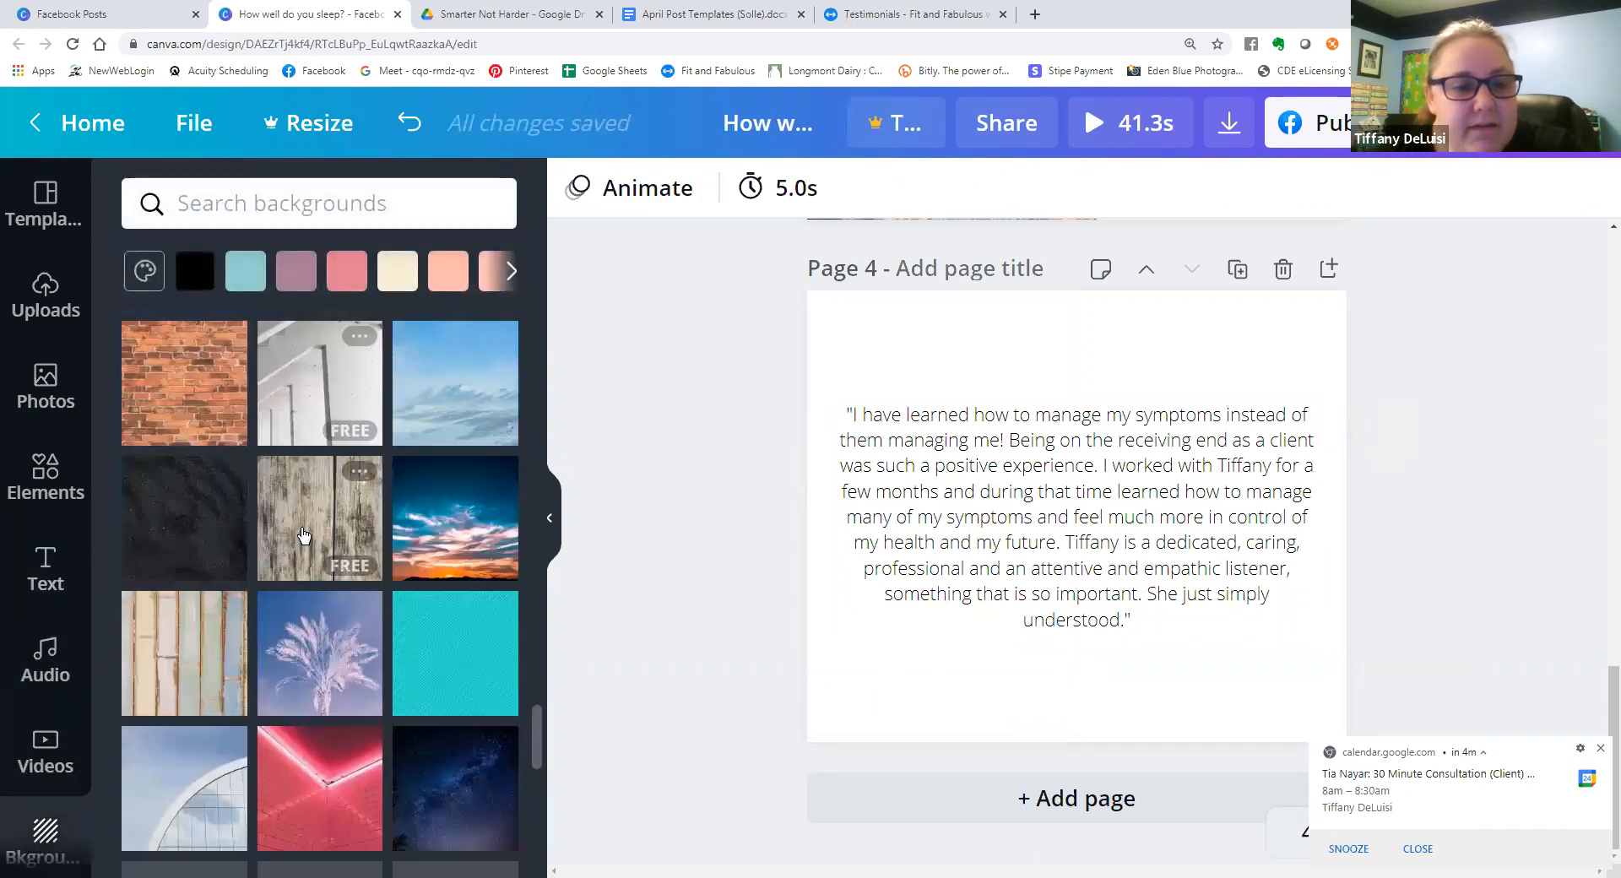
{"action": "scroll", "coordinate": [304, 534], "scroll_direction": "down", "scroll_amount": 1}
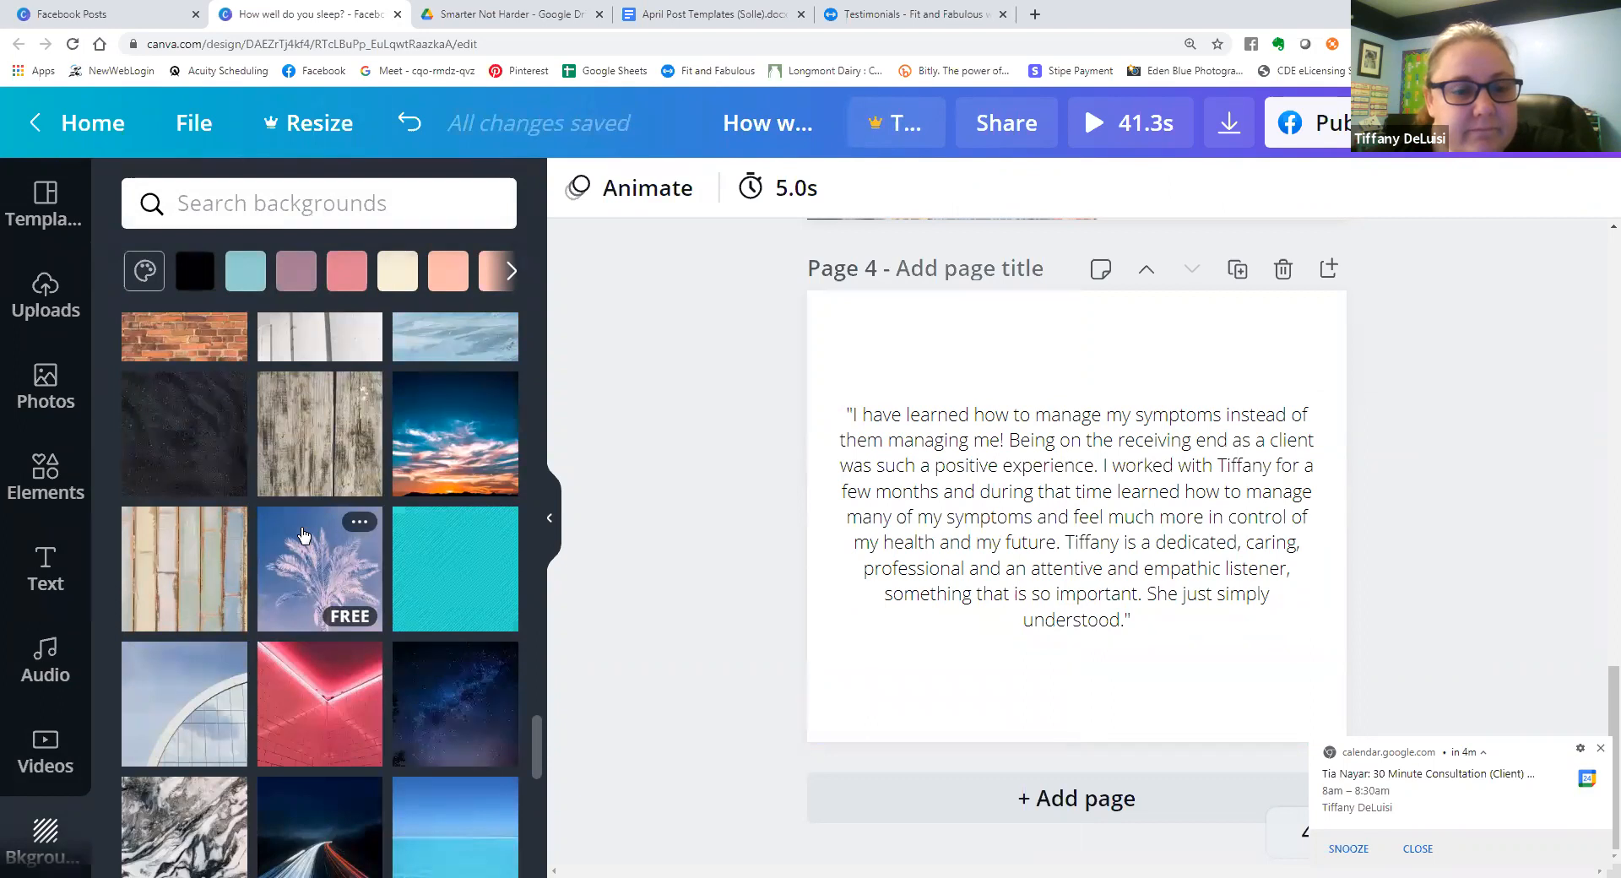
{"action": "scroll", "coordinate": [303, 534], "scroll_direction": "down", "scroll_amount": 4}
{"action": "scroll", "coordinate": [320, 578], "scroll_direction": "up", "scroll_amount": 3}
{"action": "scroll", "coordinate": [342, 718], "scroll_direction": "down", "scroll_amount": 4}
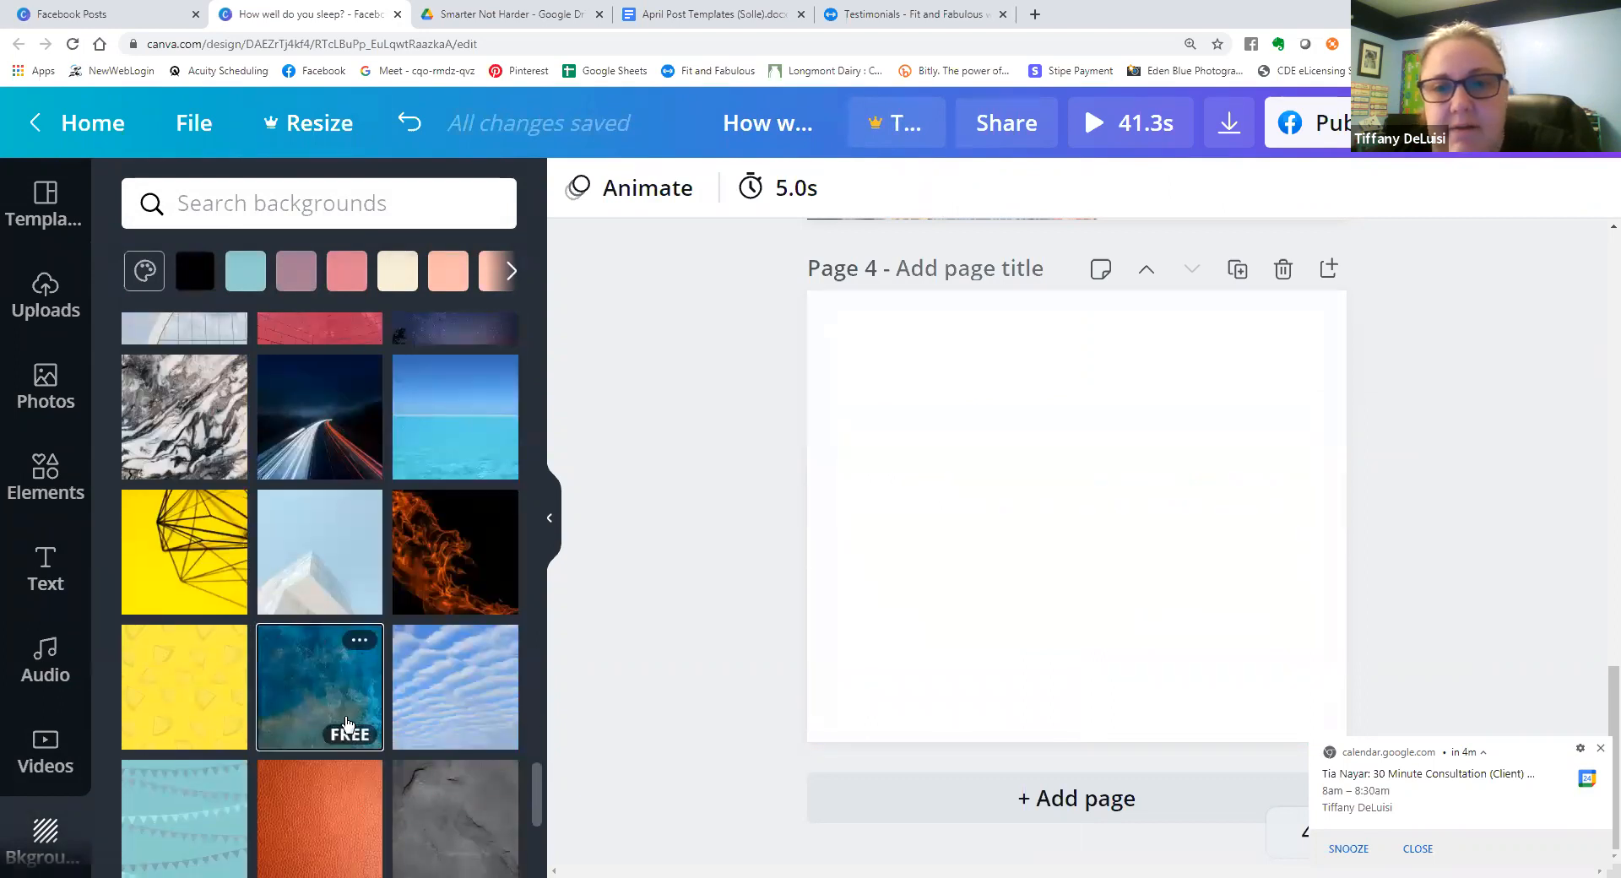
{"action": "left_click", "coordinate": [346, 723]}
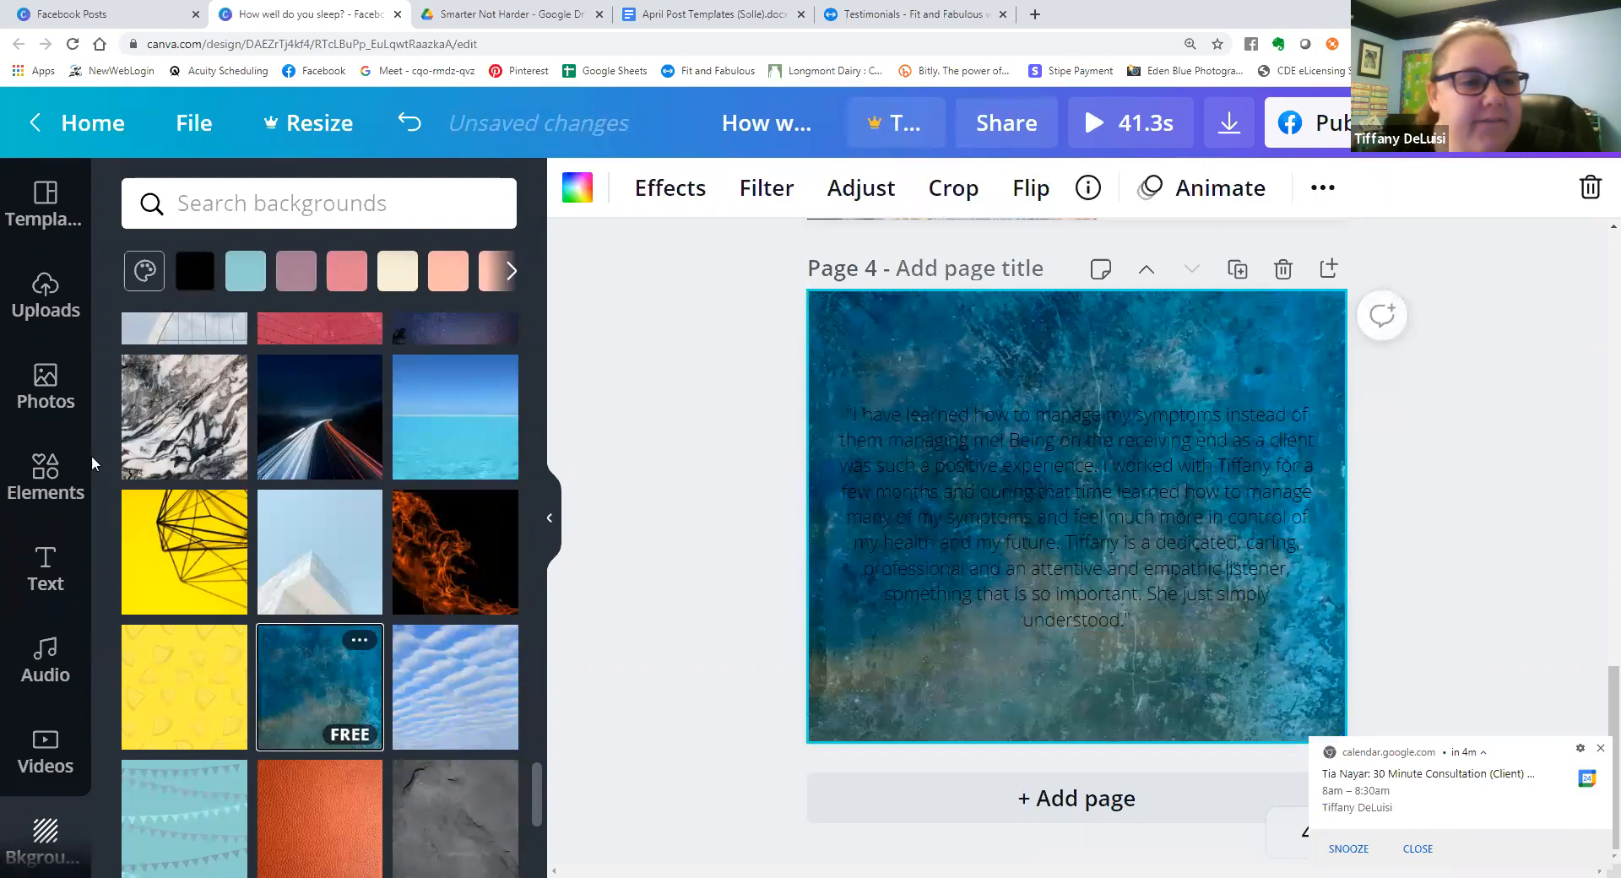
Add a square shape to page 4, widen it to about 592 by 433, and send it backward behind the testimonial text.
{"action": "left_click", "coordinate": [45, 477]}
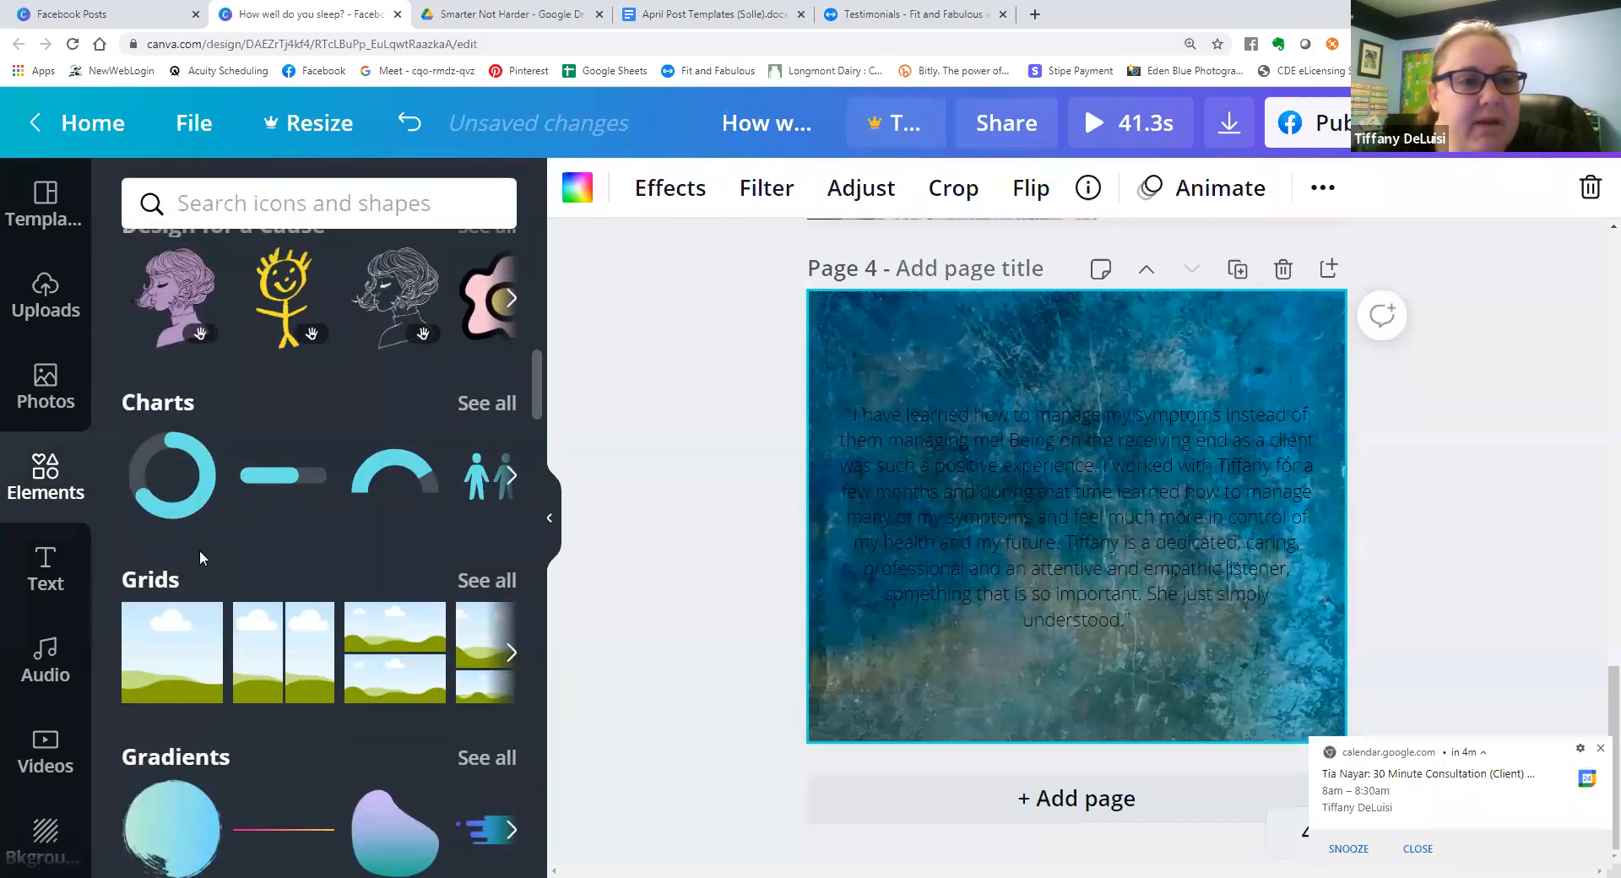
{"action": "scroll", "coordinate": [202, 549], "scroll_direction": "up", "scroll_amount": 9}
{"action": "left_click", "coordinate": [283, 532]}
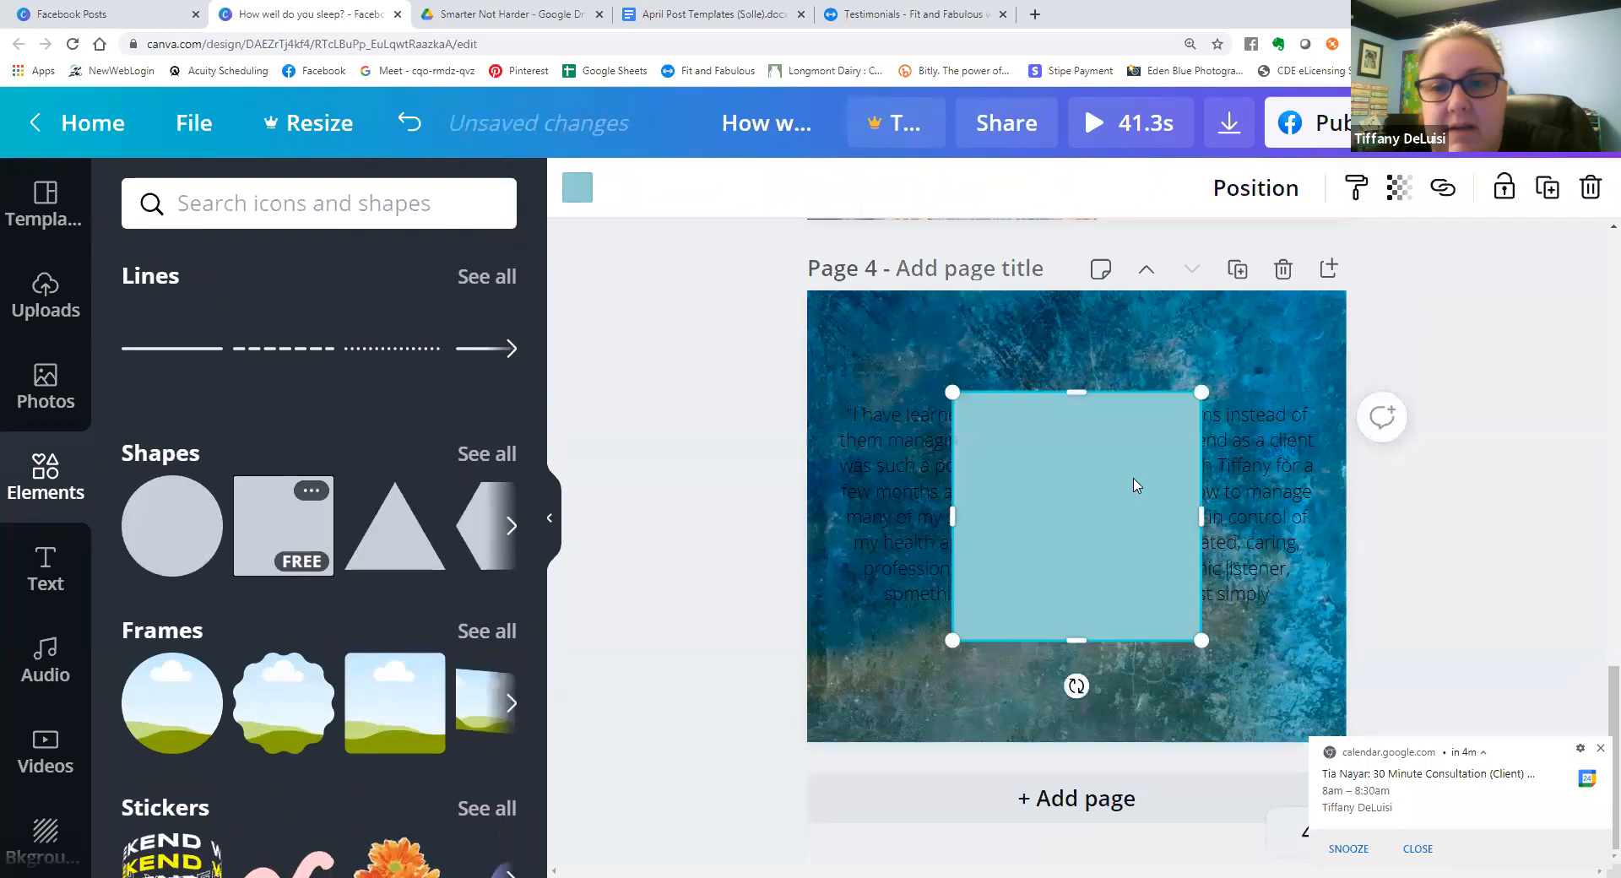
{"action": "left_click_drag", "start_coordinate": [949, 510], "coordinate": [862, 508]}
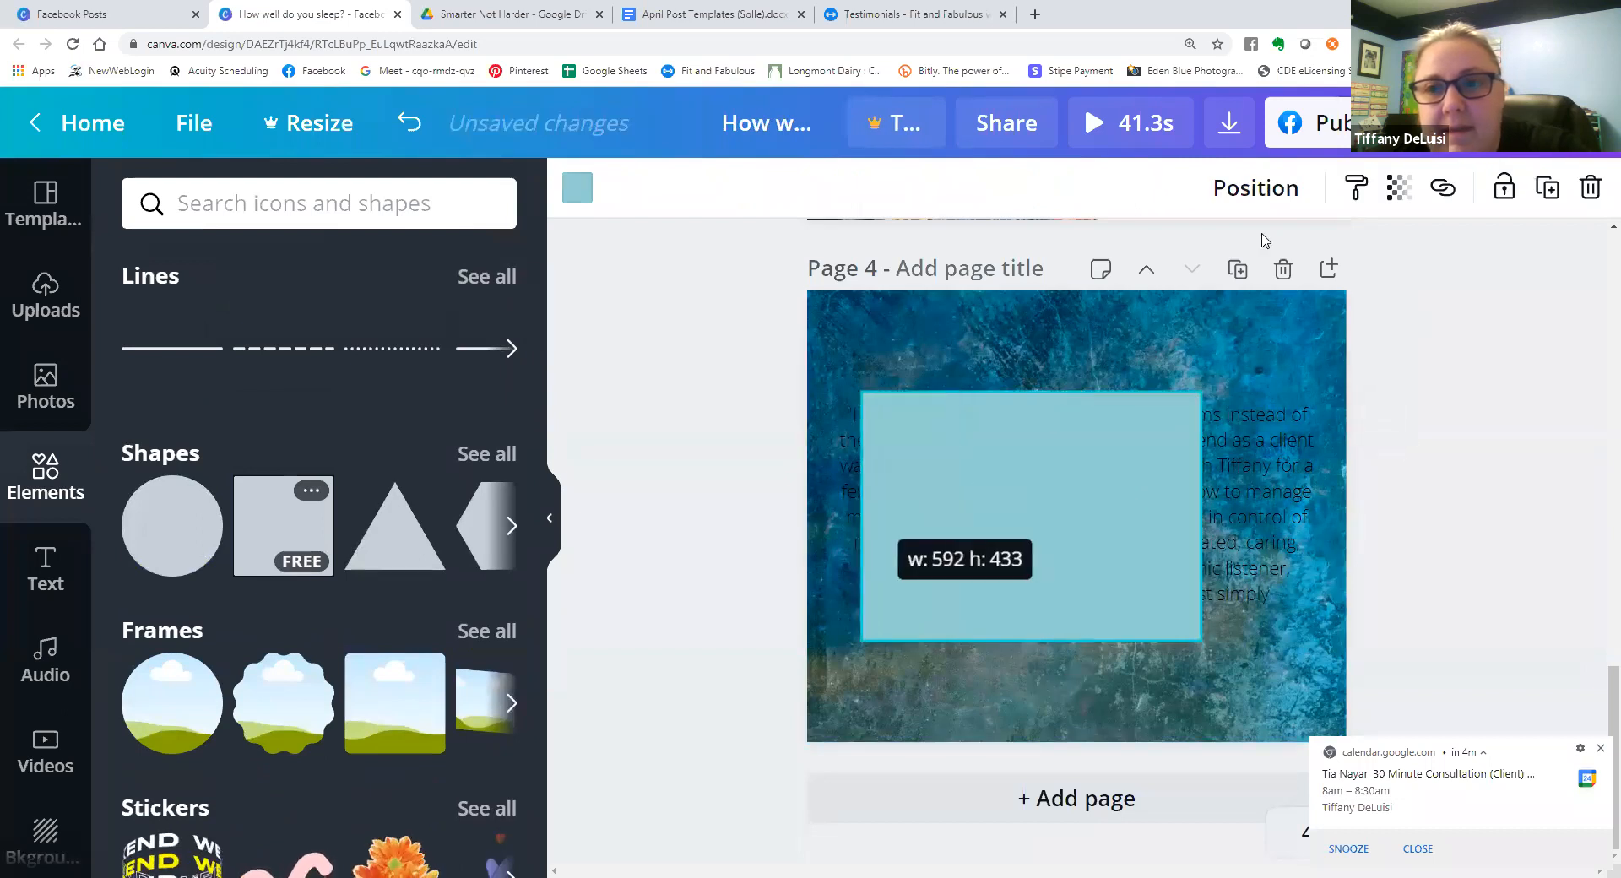
{"action": "left_click", "coordinate": [1258, 185]}
{"action": "left_click", "coordinate": [1193, 265]}
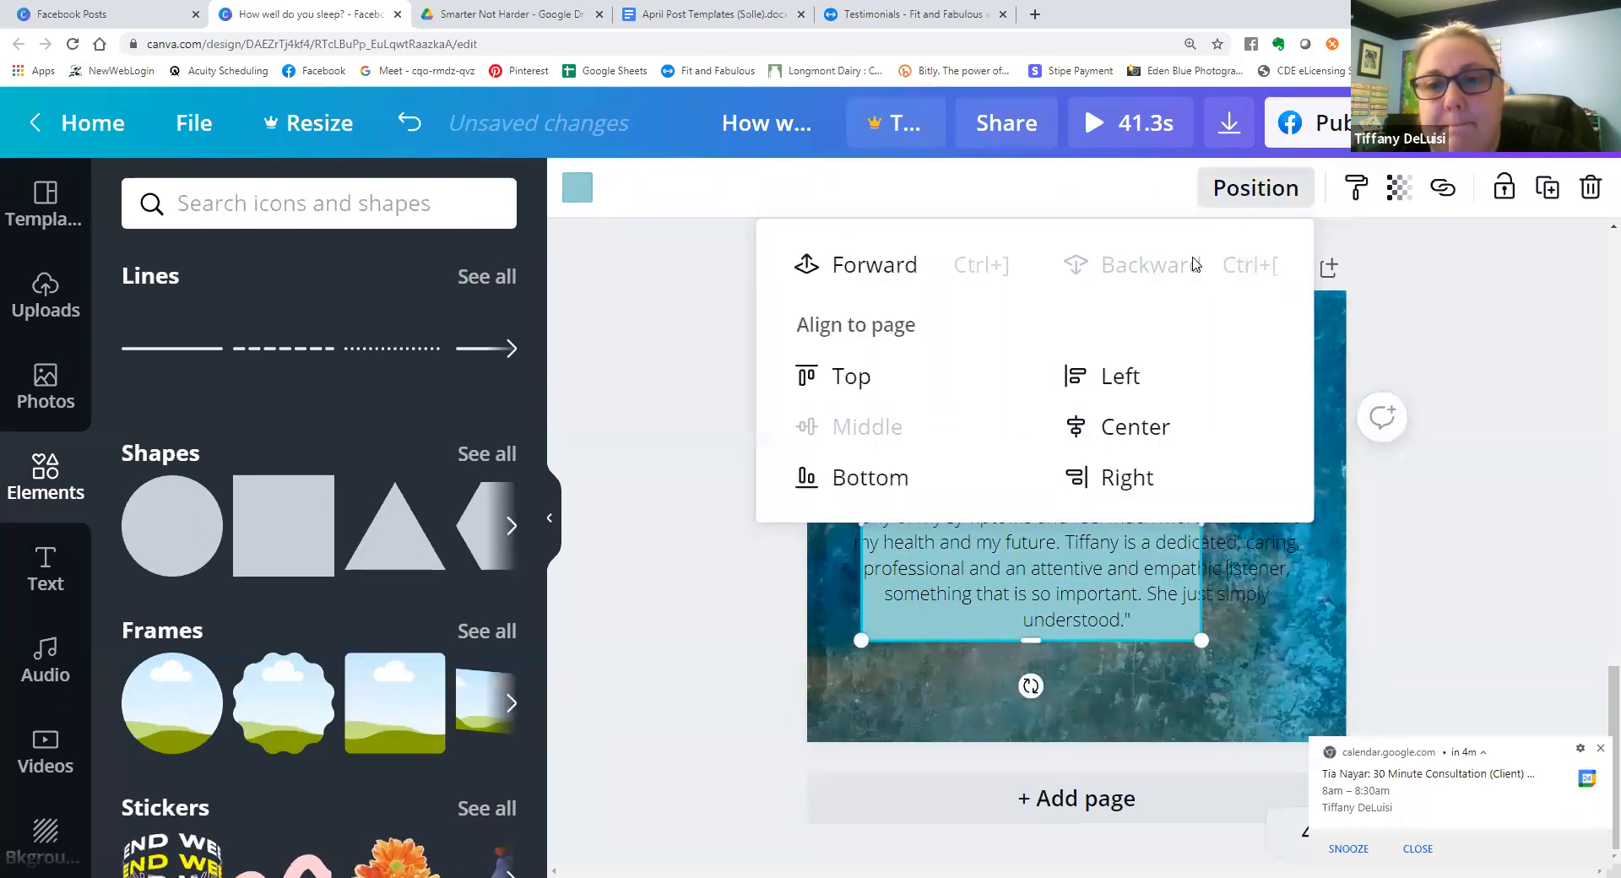
Stretch the square on page 4 to about 870 wide and extend it downward so it covers the whole testimonial.
{"action": "left_click", "coordinate": [851, 523]}
{"action": "left_click_drag", "start_coordinate": [852, 521], "coordinate": [826, 519]}
{"action": "left_click_drag", "start_coordinate": [1201, 519], "coordinate": [1333, 516]}
{"action": "left_click_drag", "start_coordinate": [1092, 639], "coordinate": [1092, 664]}
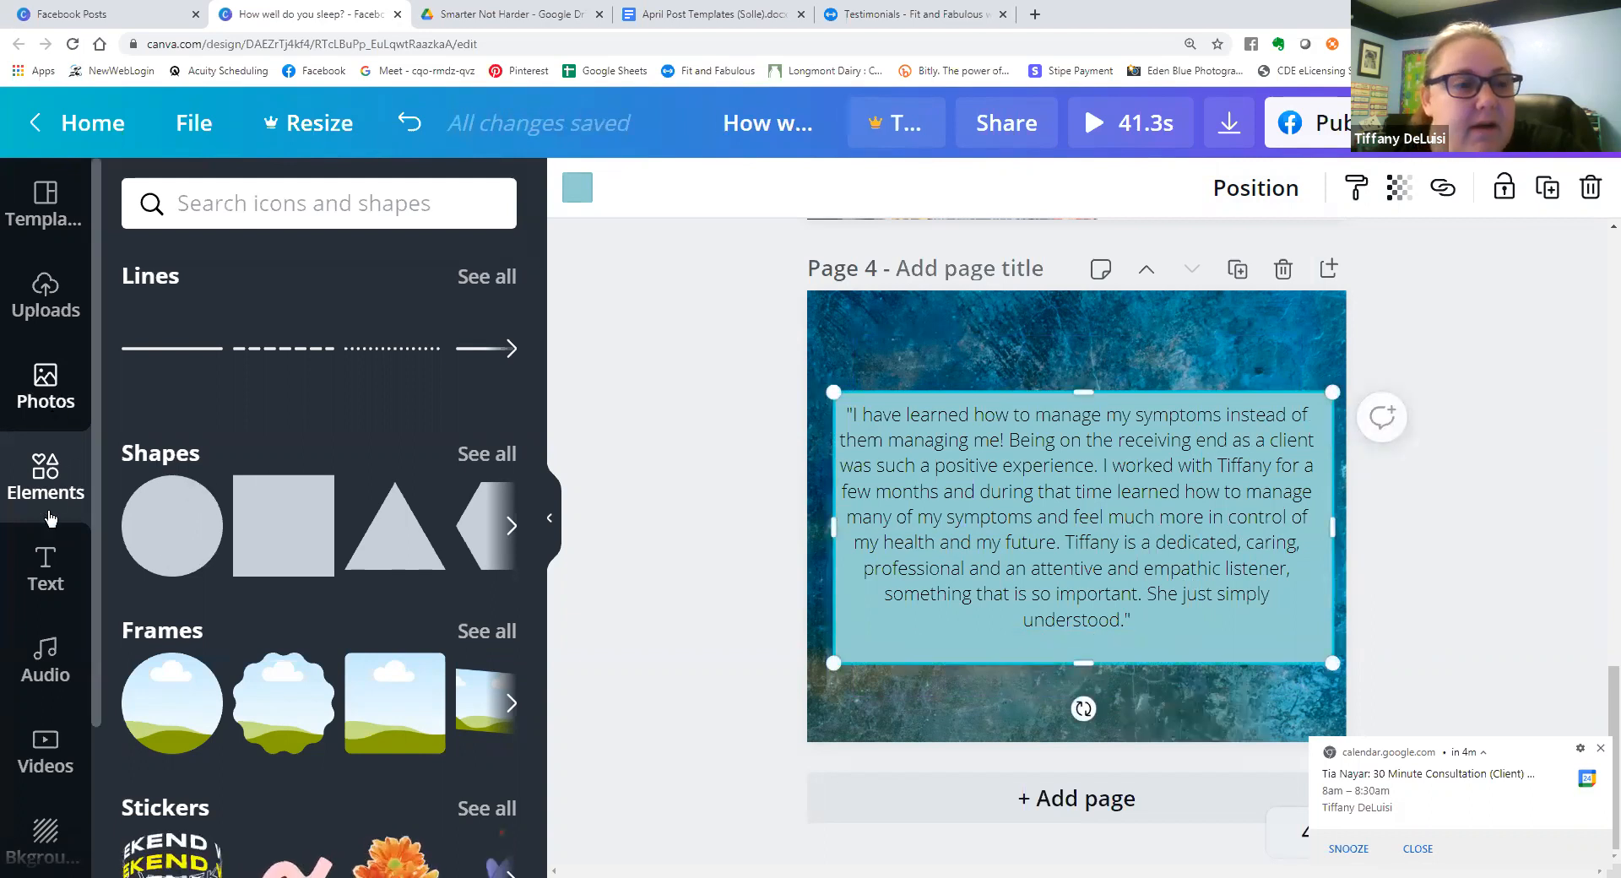
Add a body text line with the client's first name on page 4 and place it on the square below the testimonial.
{"action": "left_click", "coordinate": [46, 568]}
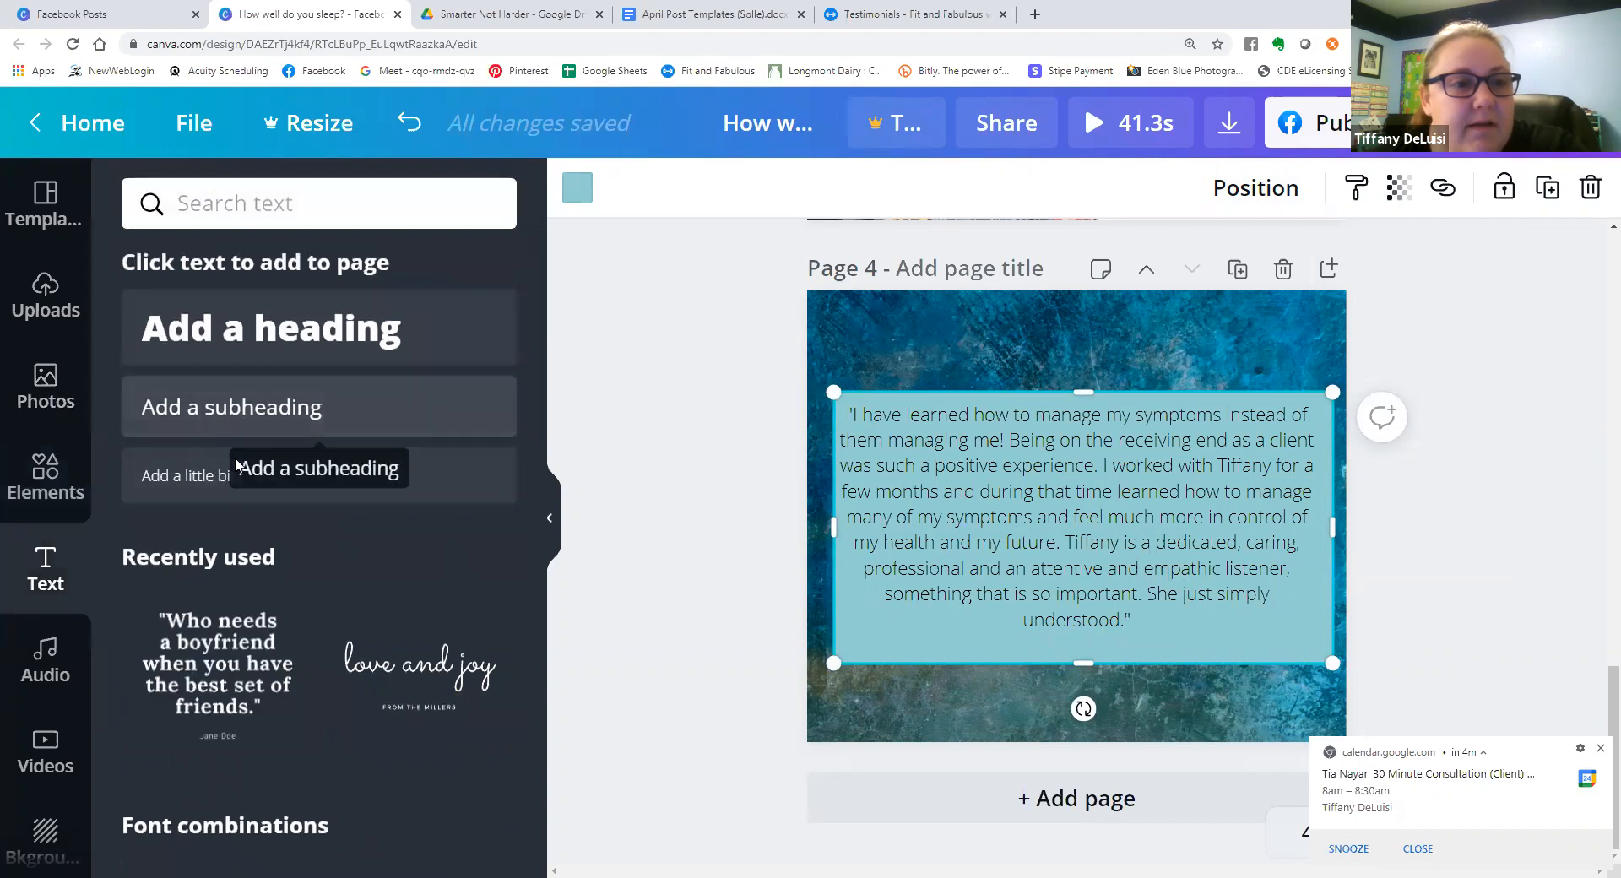
{"action": "left_click_drag", "start_coordinate": [243, 478], "coordinate": [1079, 662]}
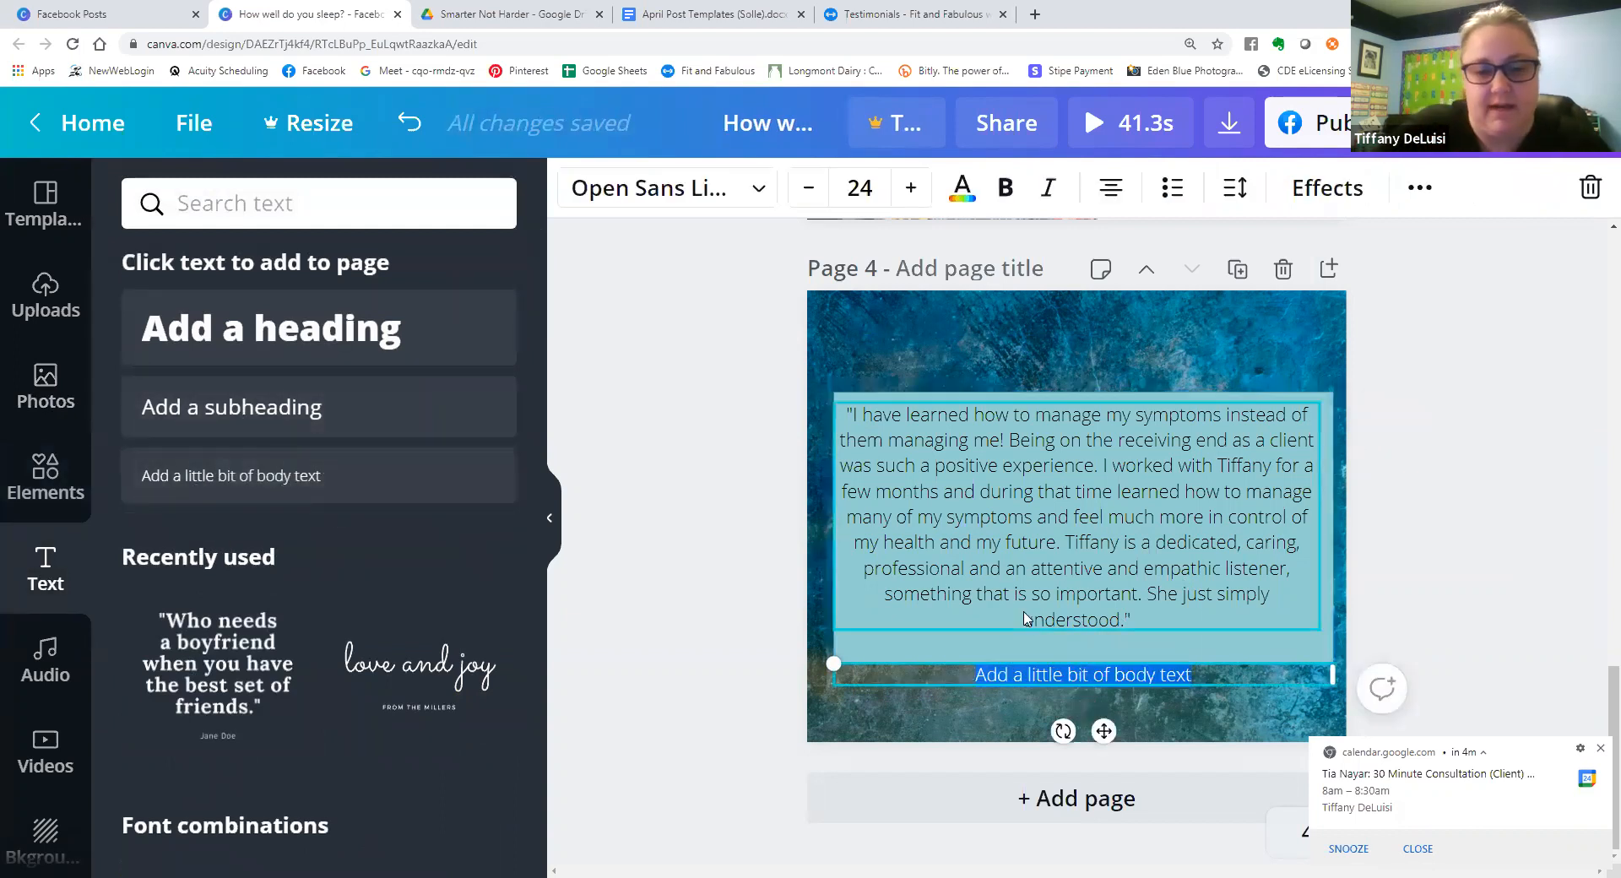
{"action": "type", "text": "Sus"}
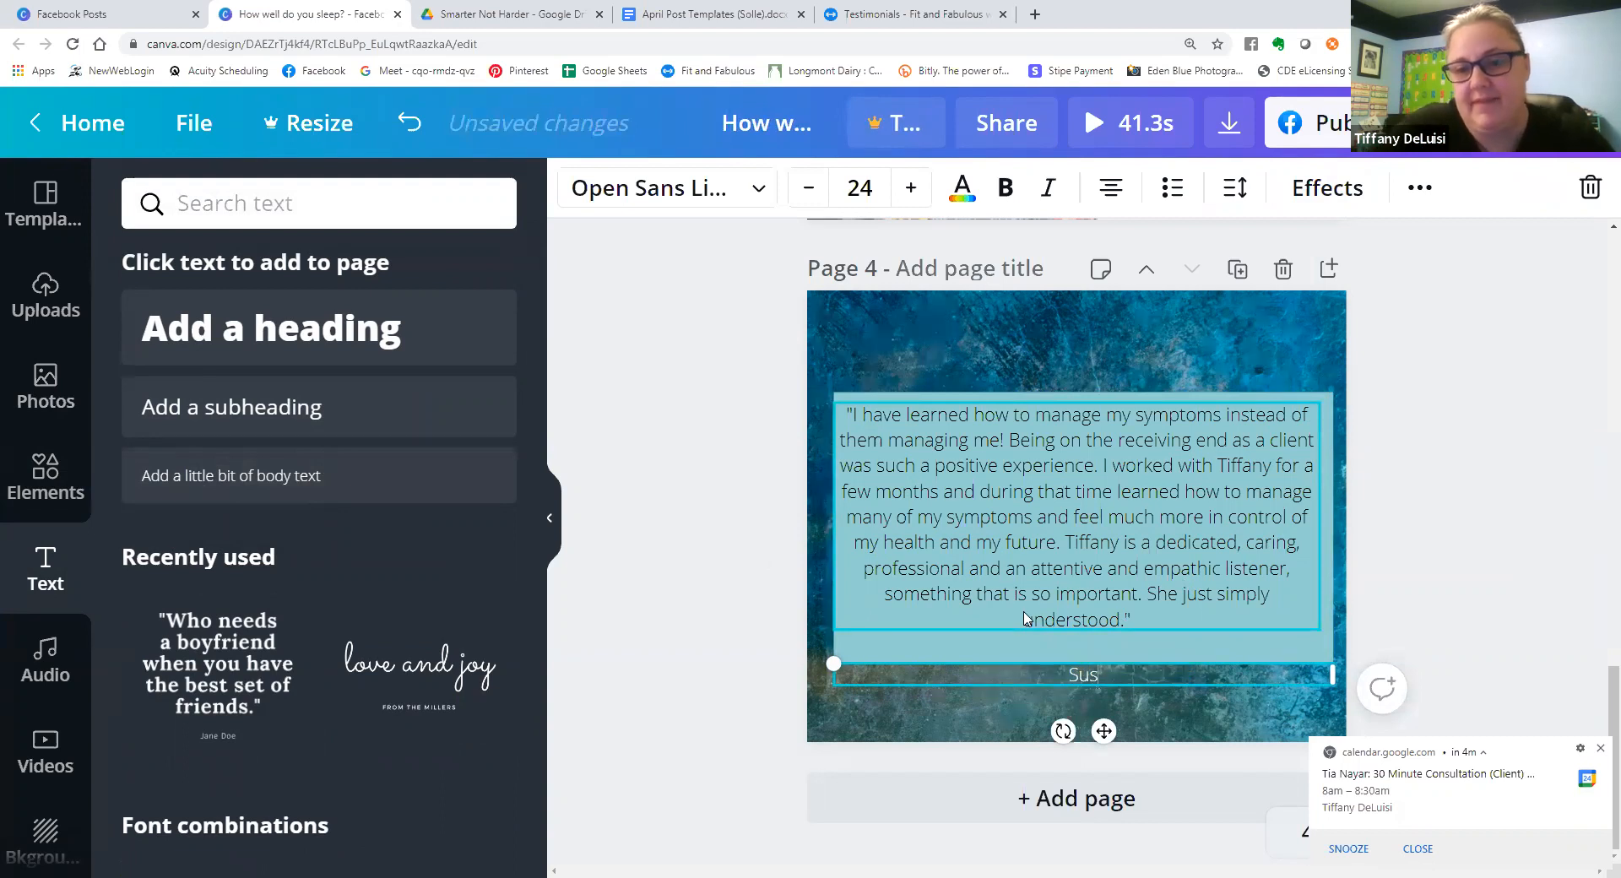
{"action": "type", "text": "an"}
{"action": "left_click", "coordinate": [773, 636]}
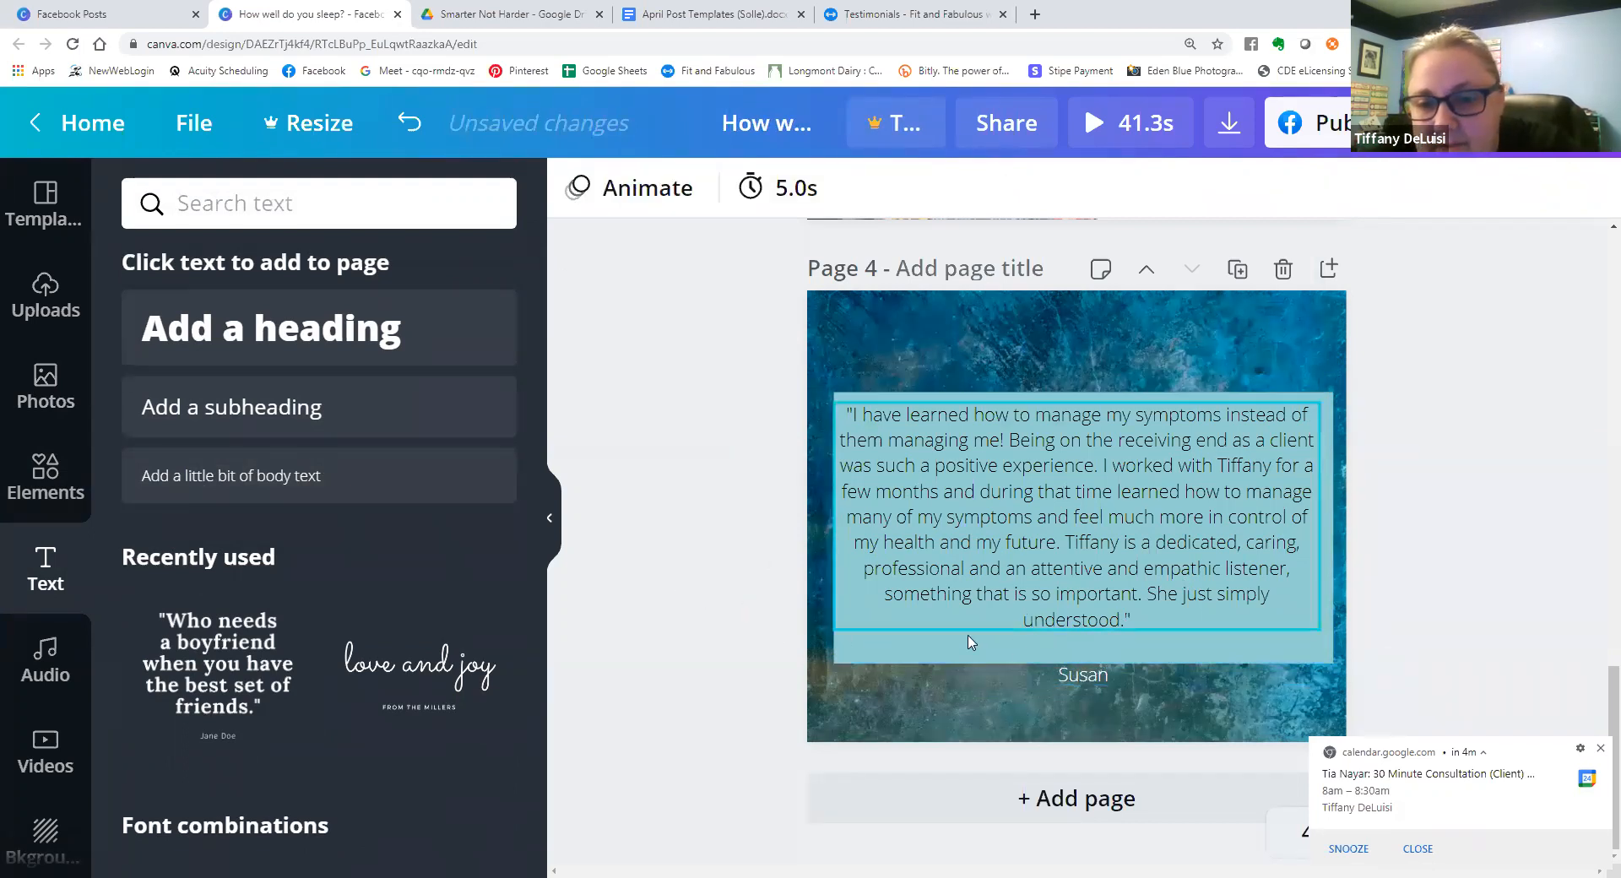
{"action": "left_click", "coordinate": [1081, 680]}
{"action": "left_click_drag", "start_coordinate": [1082, 680], "coordinate": [1075, 655]}
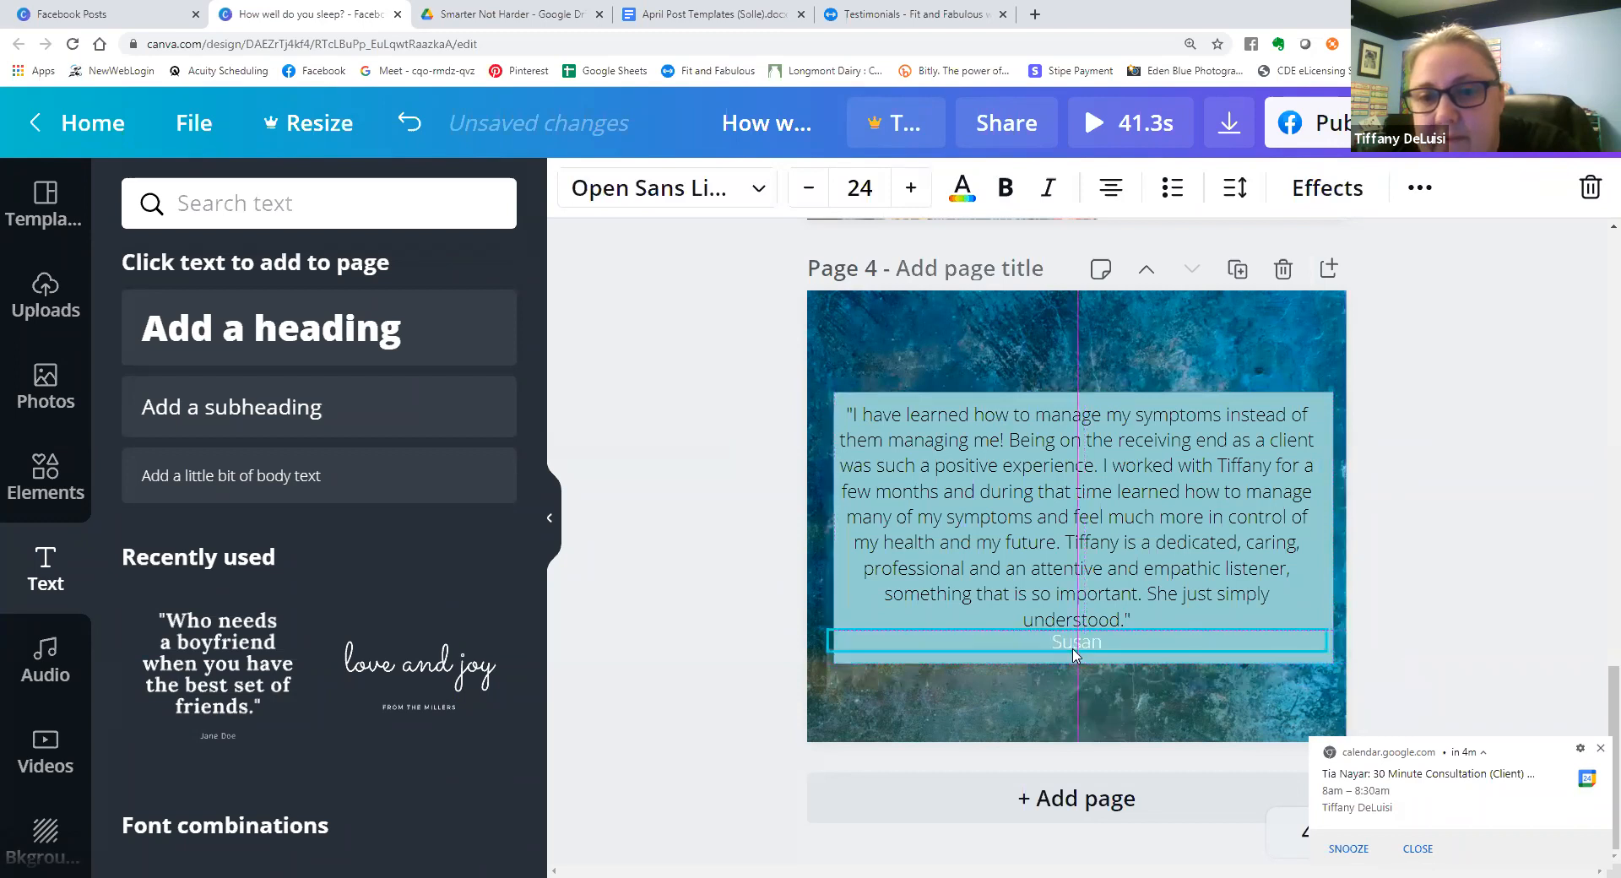
Make the testimonial text on page 4 bold.
{"action": "left_click", "coordinate": [1156, 480]}
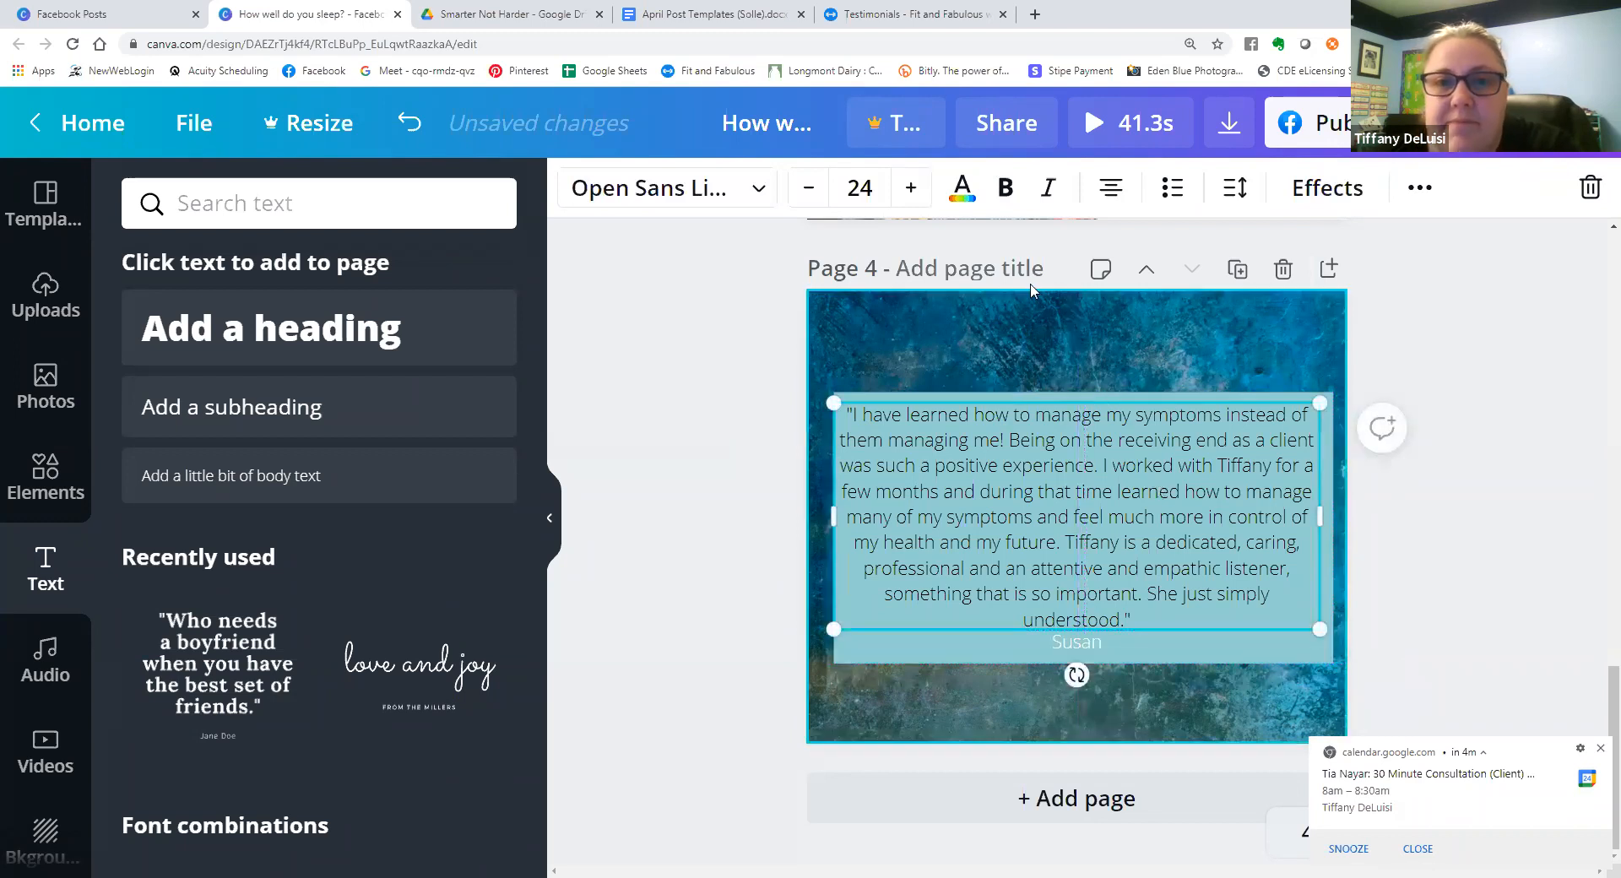
{"action": "left_click", "coordinate": [1006, 189]}
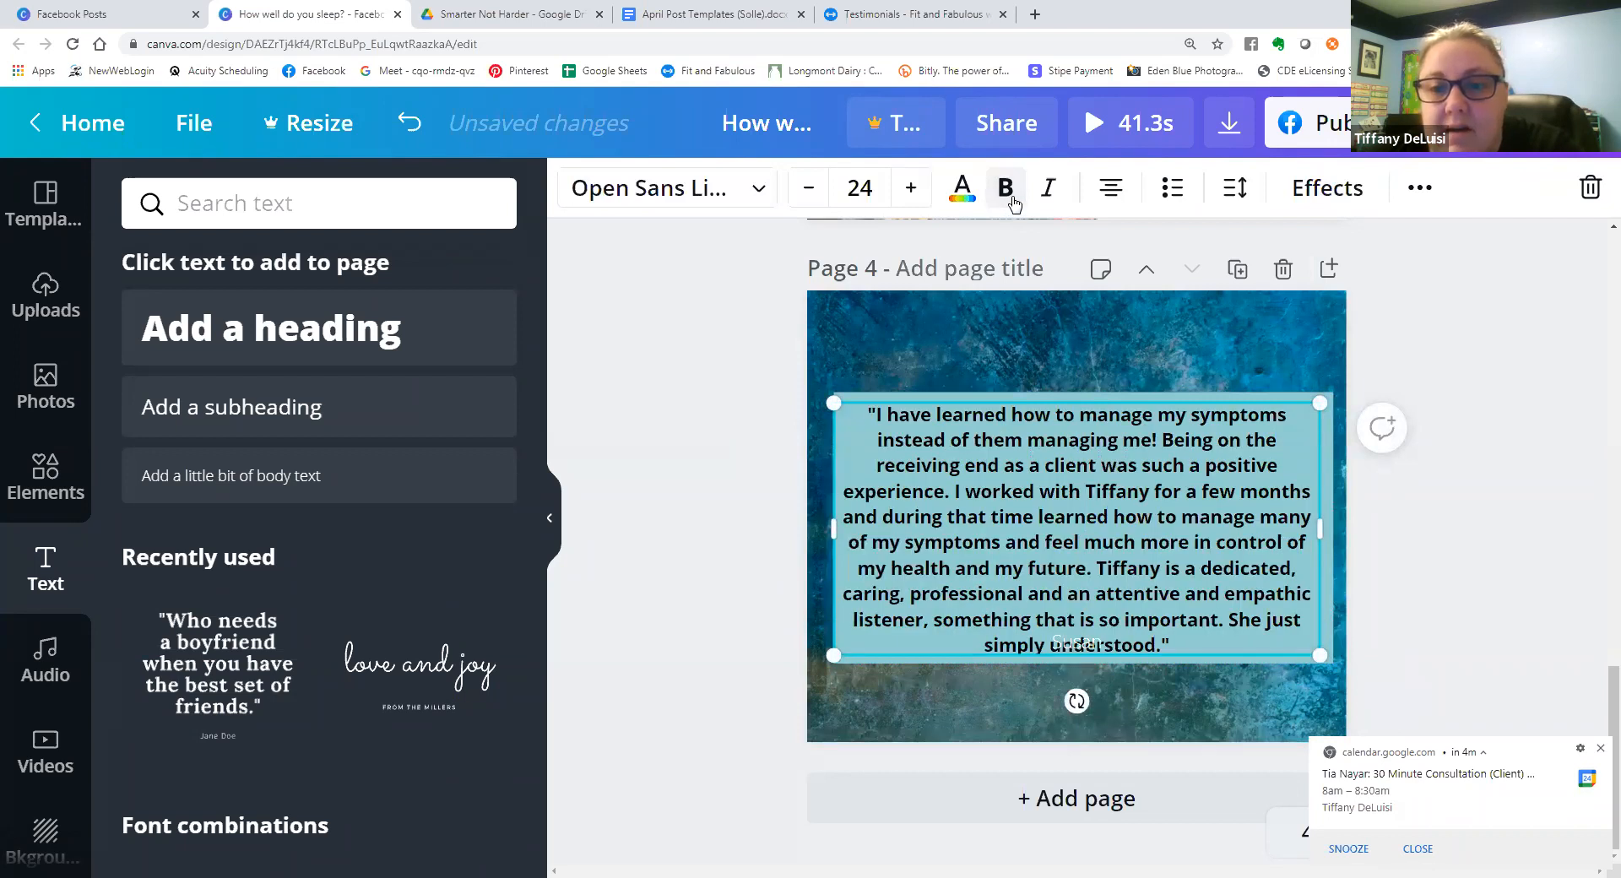
{"action": "left_click", "coordinate": [593, 487]}
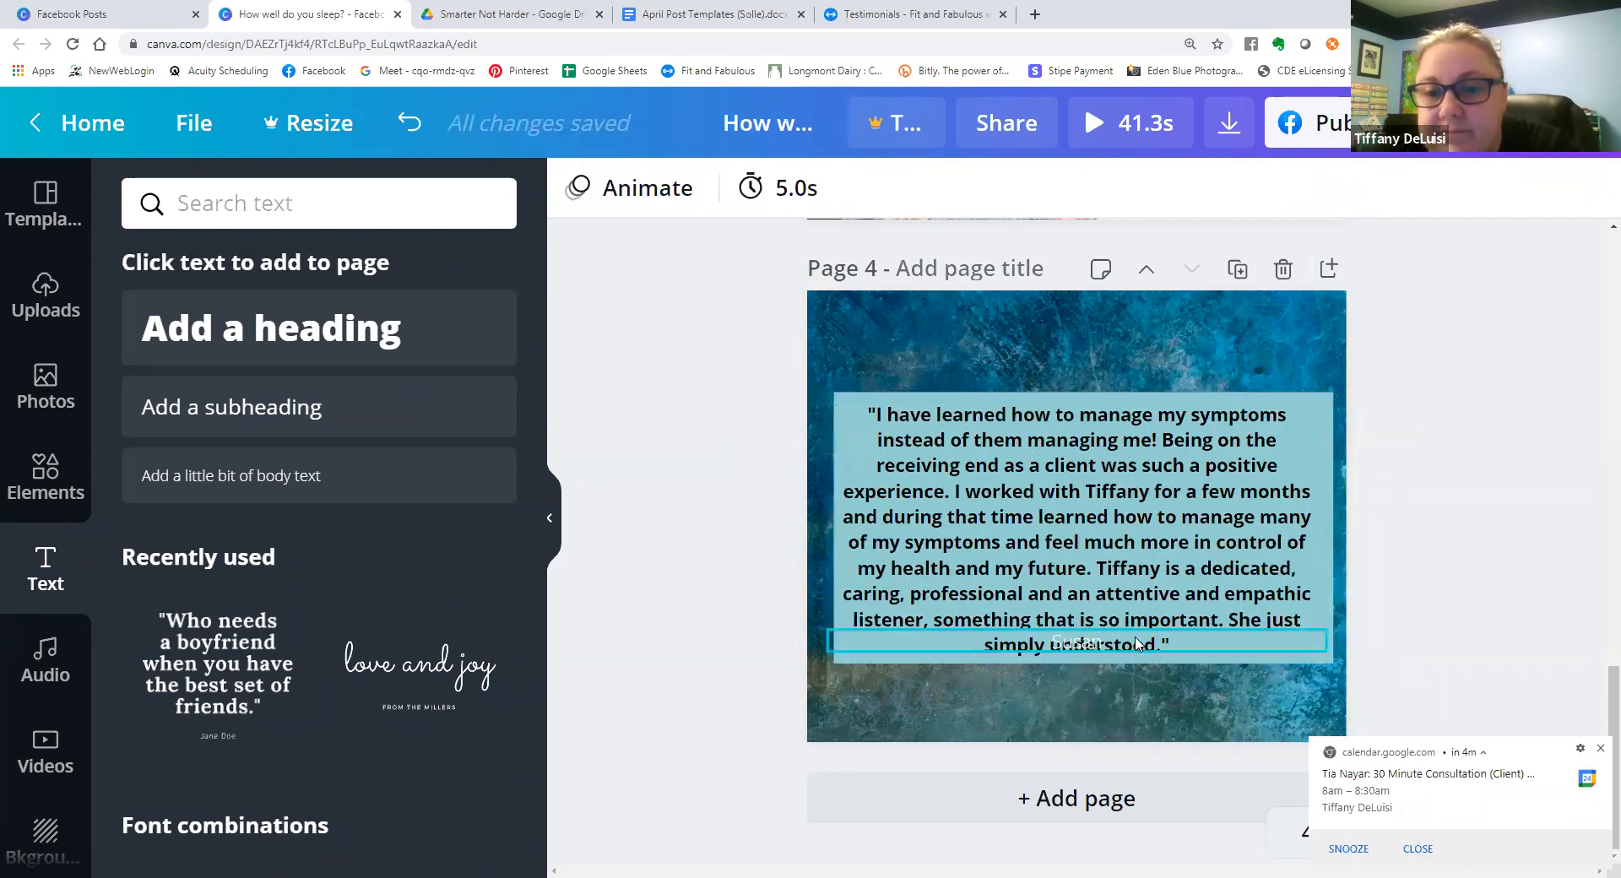
Extend the square upward to about 870 by 495, then move the testimonial up and the client's name down so they do not overlap.
{"action": "left_click", "coordinate": [1079, 395]}
{"action": "left_click_drag", "start_coordinate": [1080, 378], "coordinate": [1081, 375]}
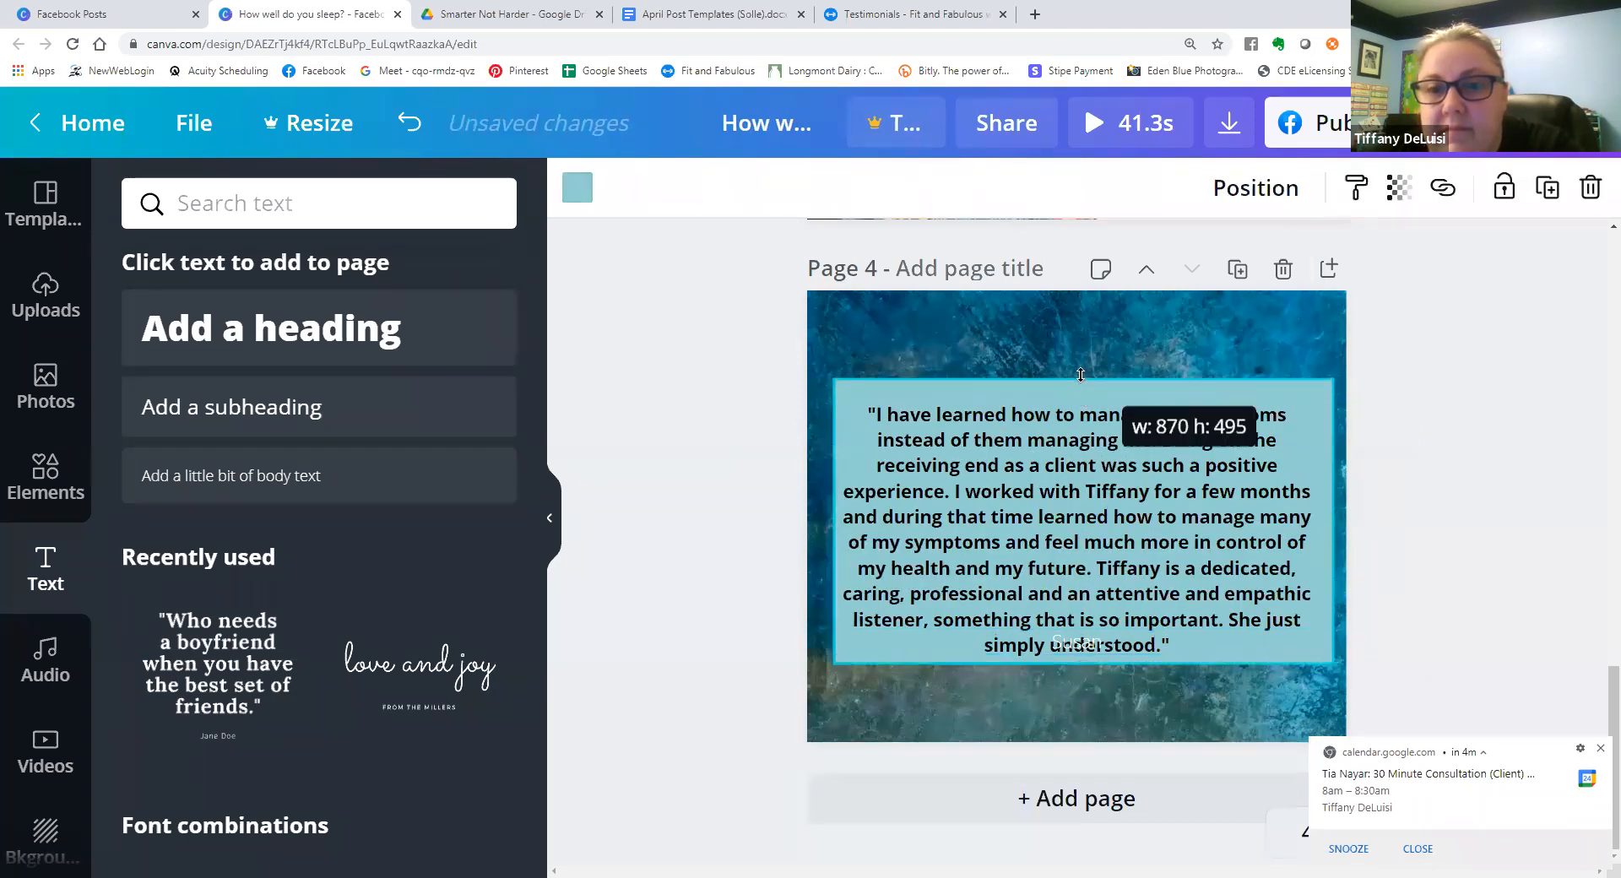
{"action": "left_click", "coordinate": [1077, 642]}
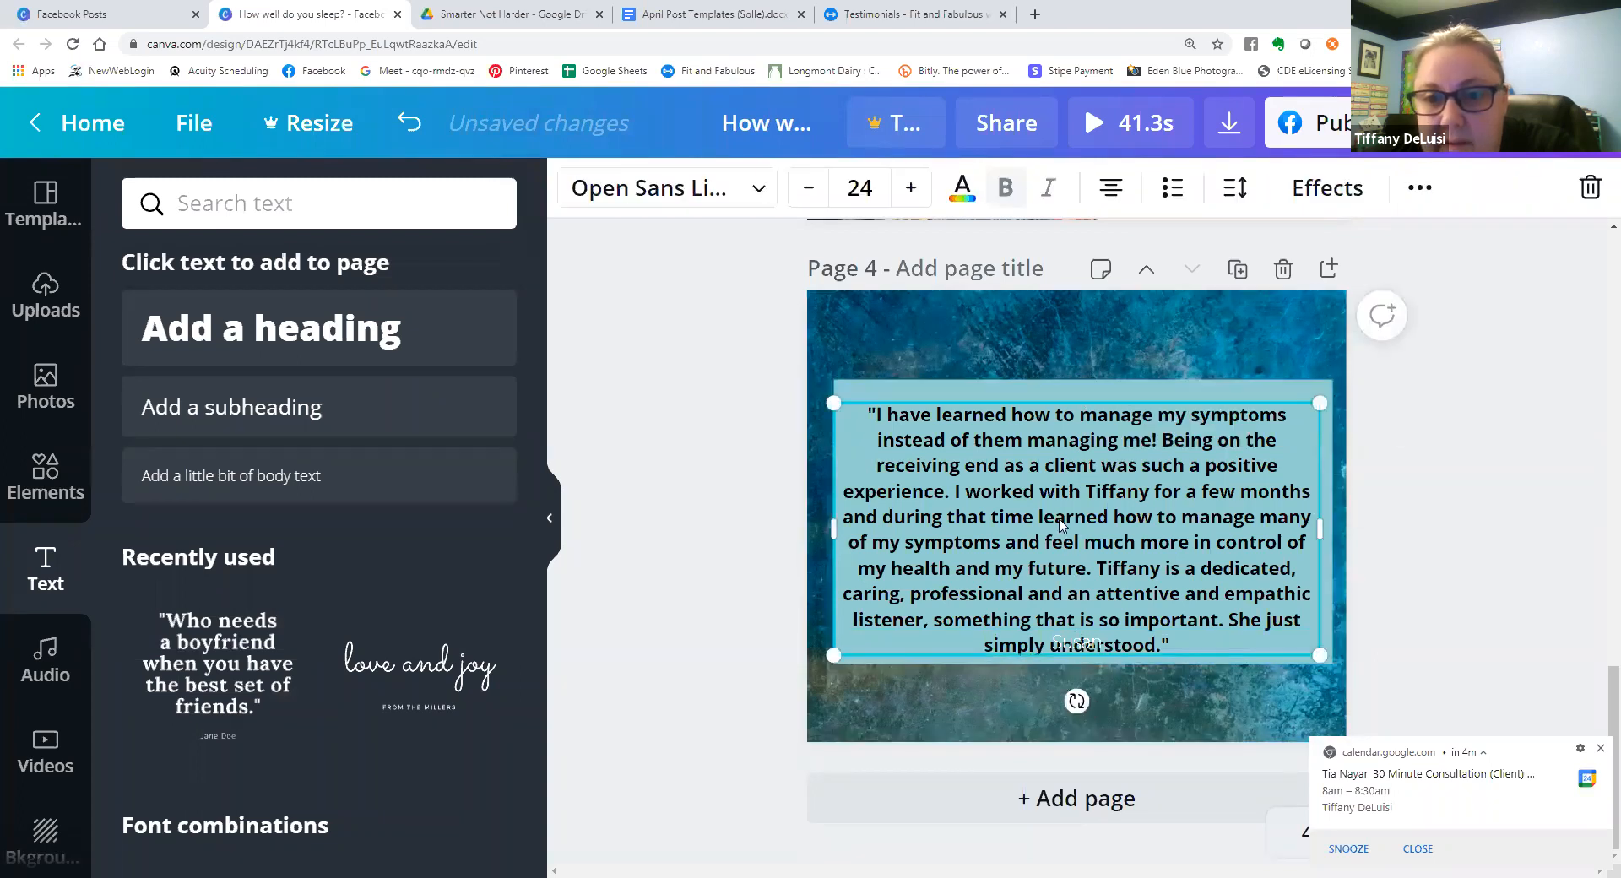
{"action": "left_click", "coordinate": [1081, 647]}
{"action": "left_click_drag", "start_coordinate": [1081, 651], "coordinate": [1083, 660]}
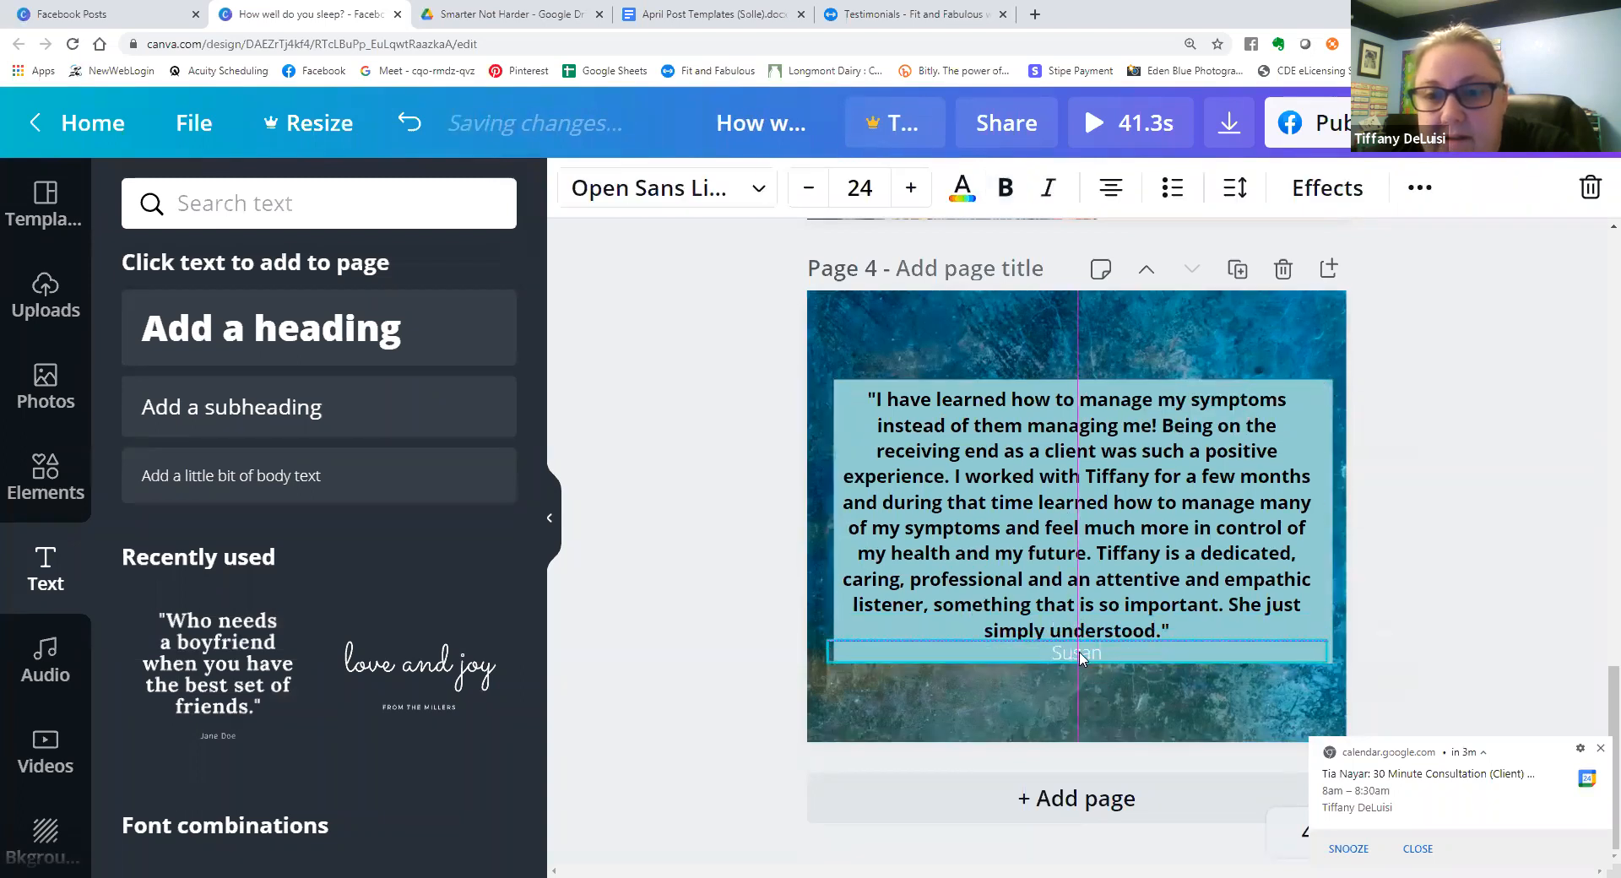
Set the transparency of the square behind the testimonial to 82.
{"action": "left_click", "coordinate": [1296, 391]}
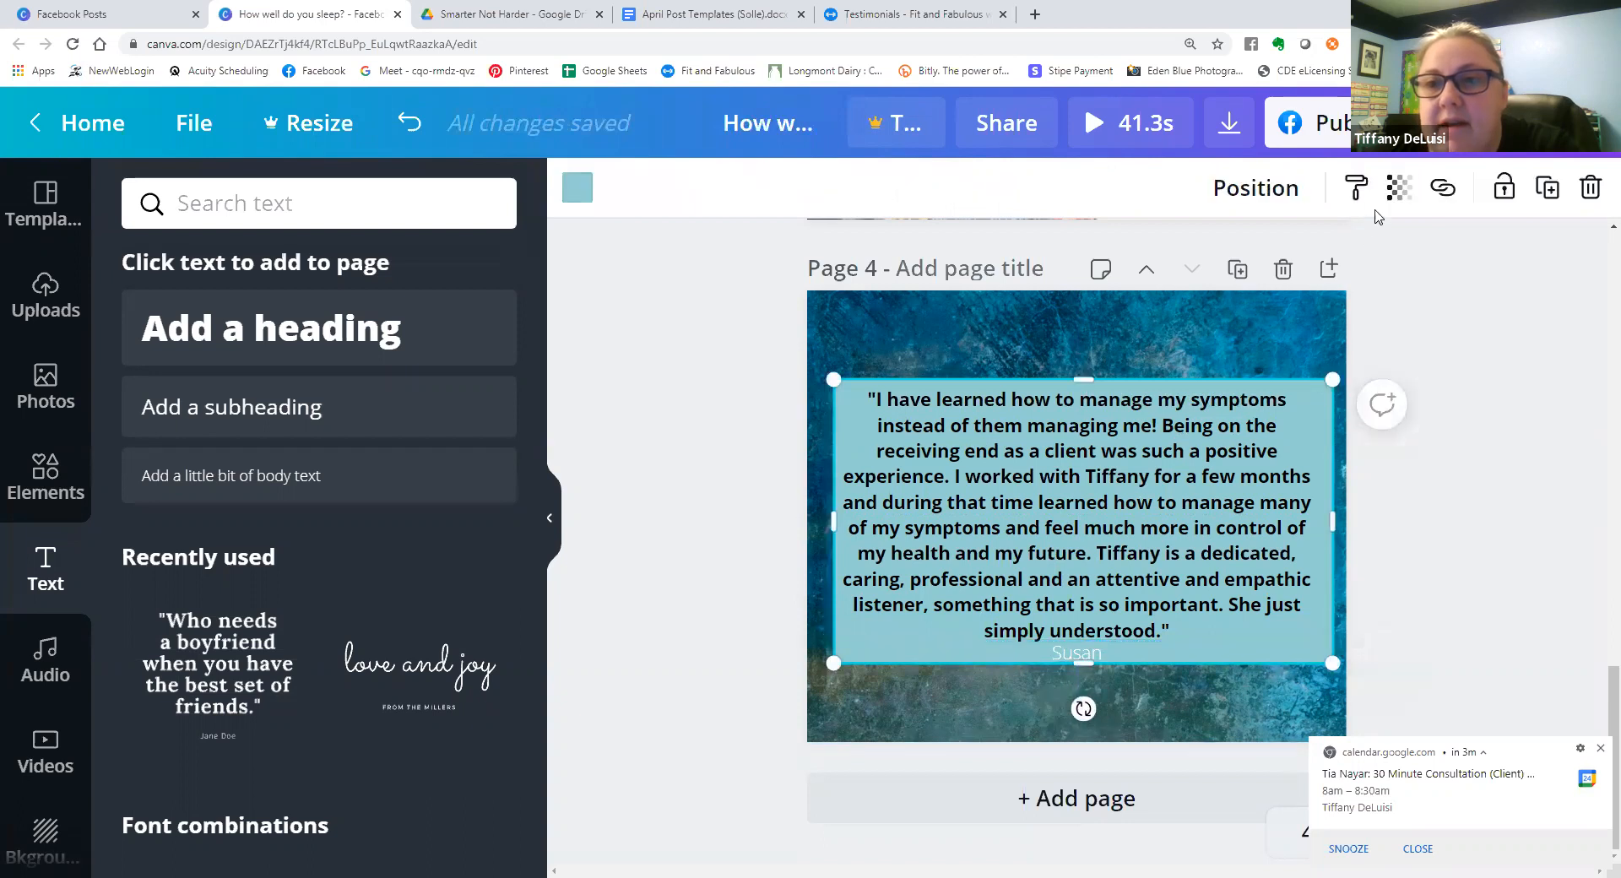
{"action": "left_click", "coordinate": [1399, 187]}
{"action": "mouse_move", "coordinate": [1315, 269]}
{"action": "left_mouse_down"}
{"action": "mouse_move", "coordinate": [1223, 280]}
{"action": "mouse_move", "coordinate": [1287, 279]}
{"action": "left_mouse_up"}
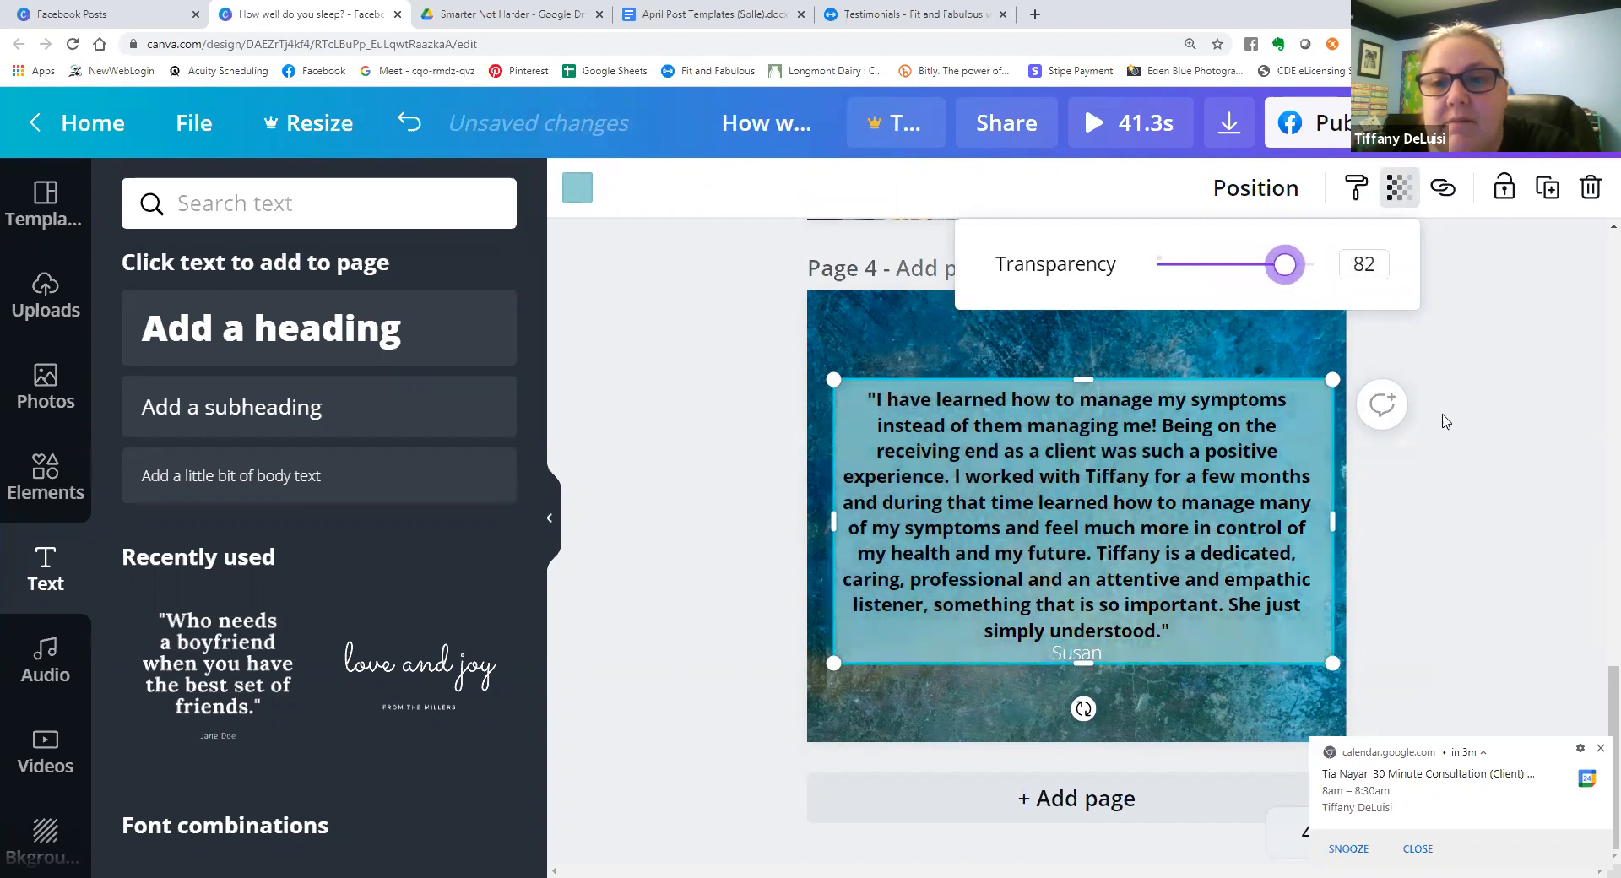
{"action": "left_click", "coordinate": [1484, 439]}
{"action": "left_click", "coordinate": [1451, 525]}
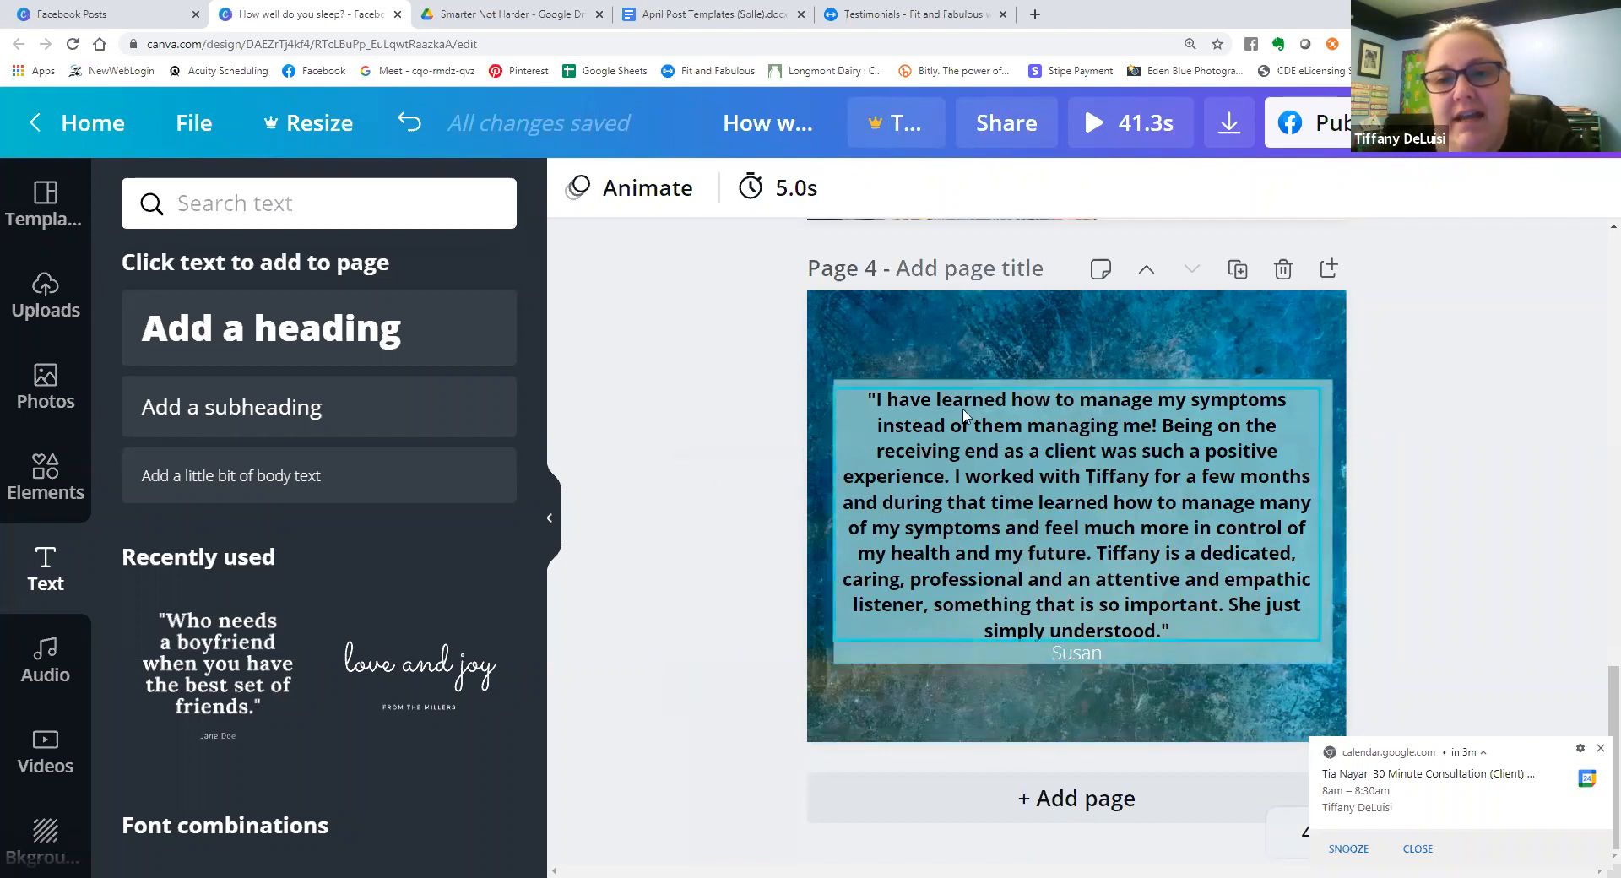
Switch to the April Post Templates document and copy "I love when old memories come alive!" from the Old memories coming back photo suggestions.
{"action": "left_click", "coordinate": [883, 22]}
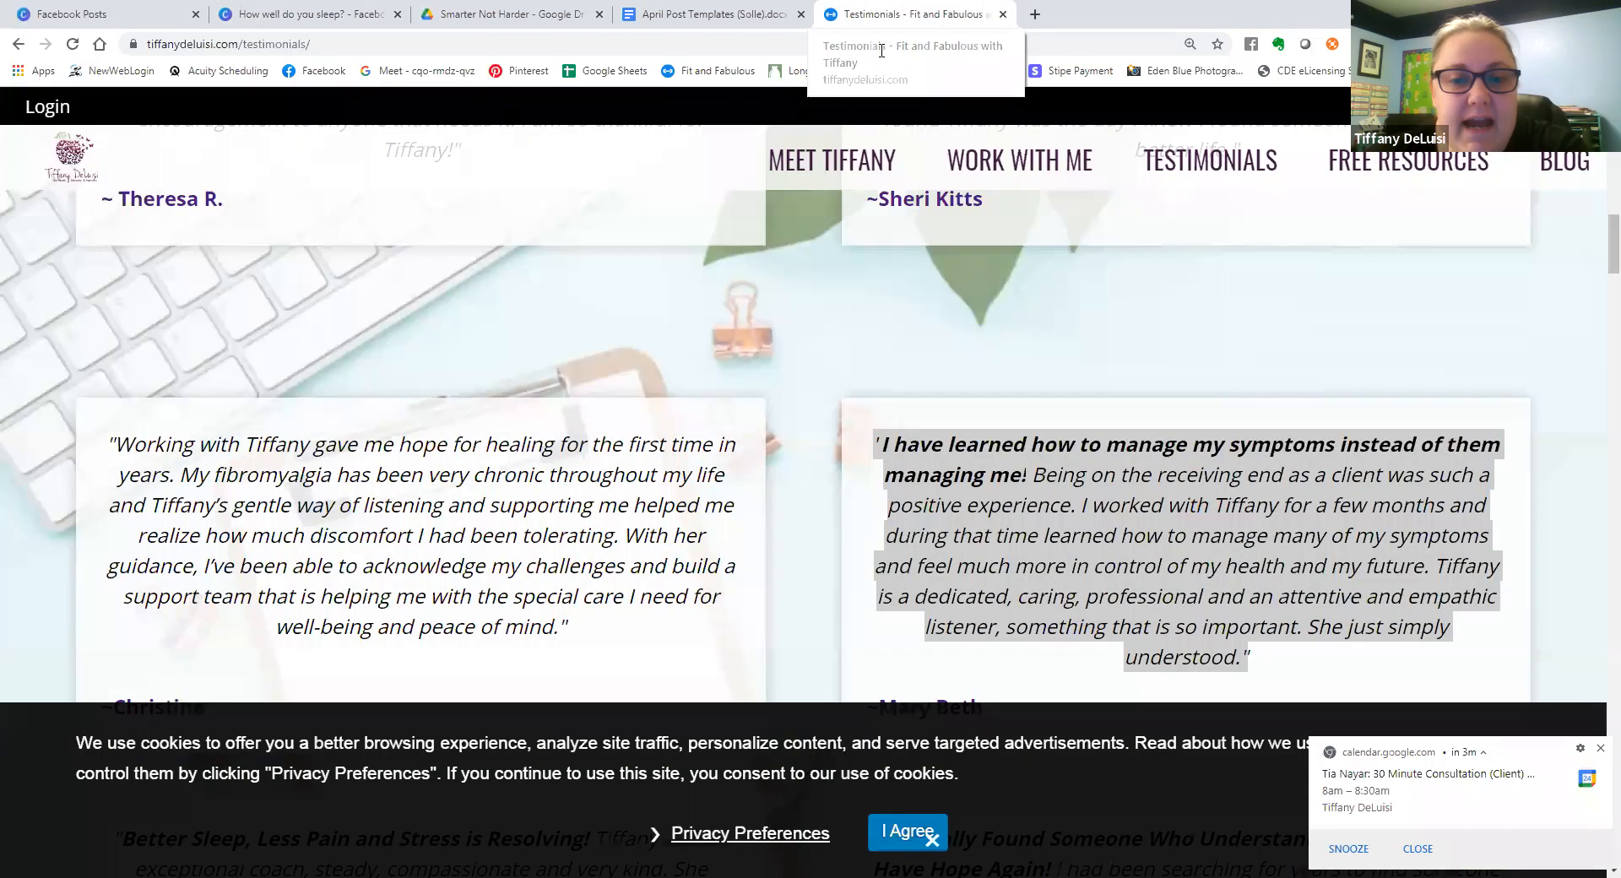
{"action": "left_click", "coordinate": [730, 10]}
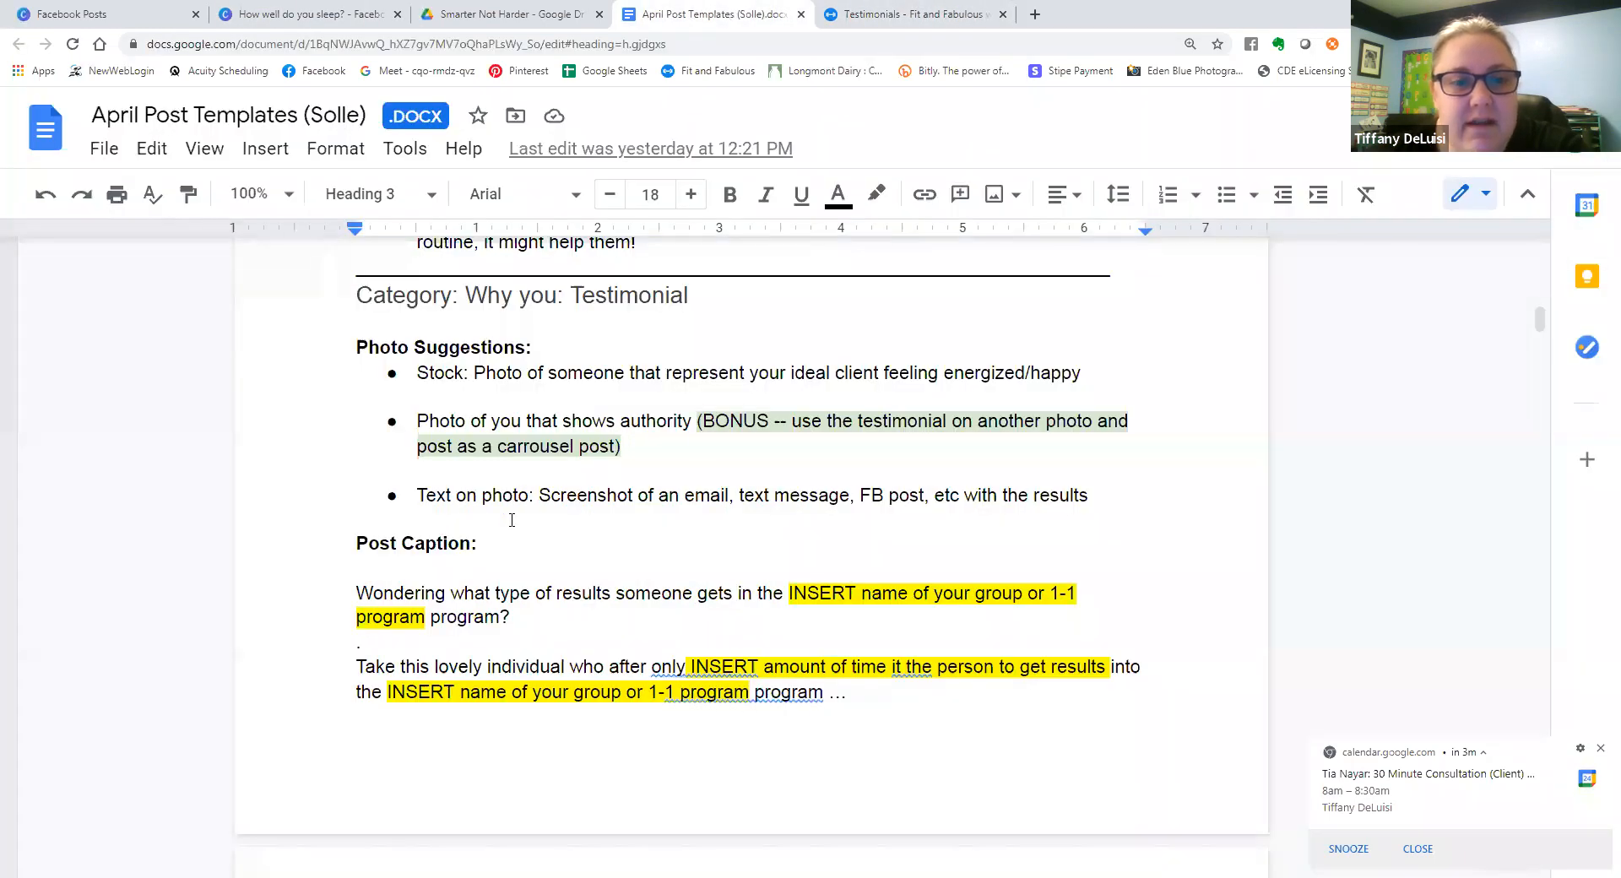
{"action": "scroll", "coordinate": [512, 519], "scroll_direction": "down", "scroll_amount": 15}
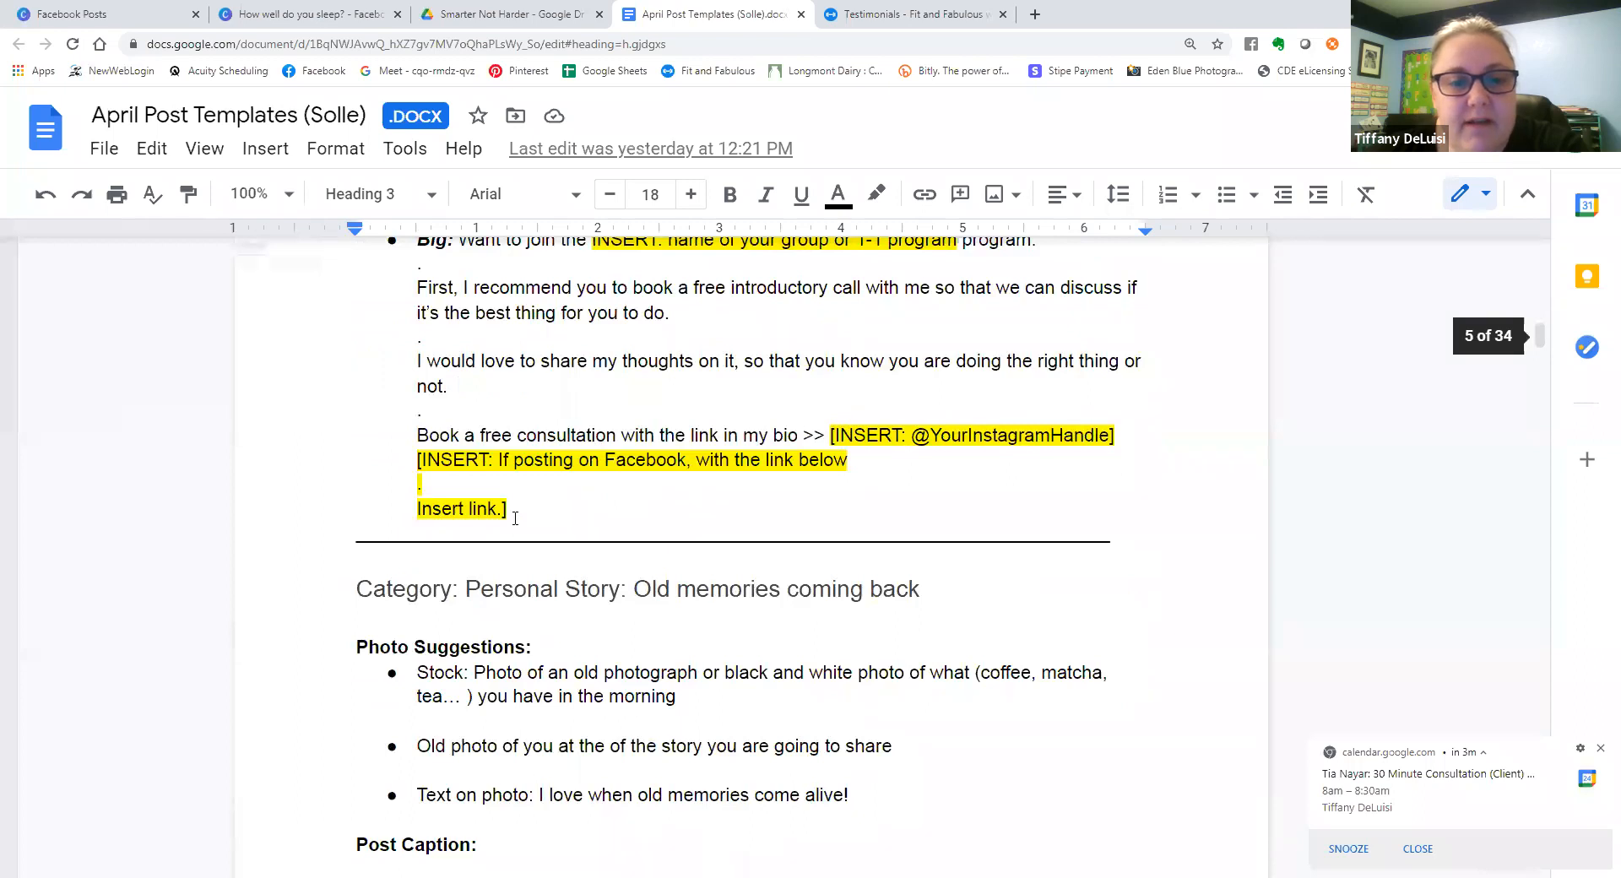
{"action": "scroll", "coordinate": [515, 518], "scroll_direction": "down", "scroll_amount": 4}
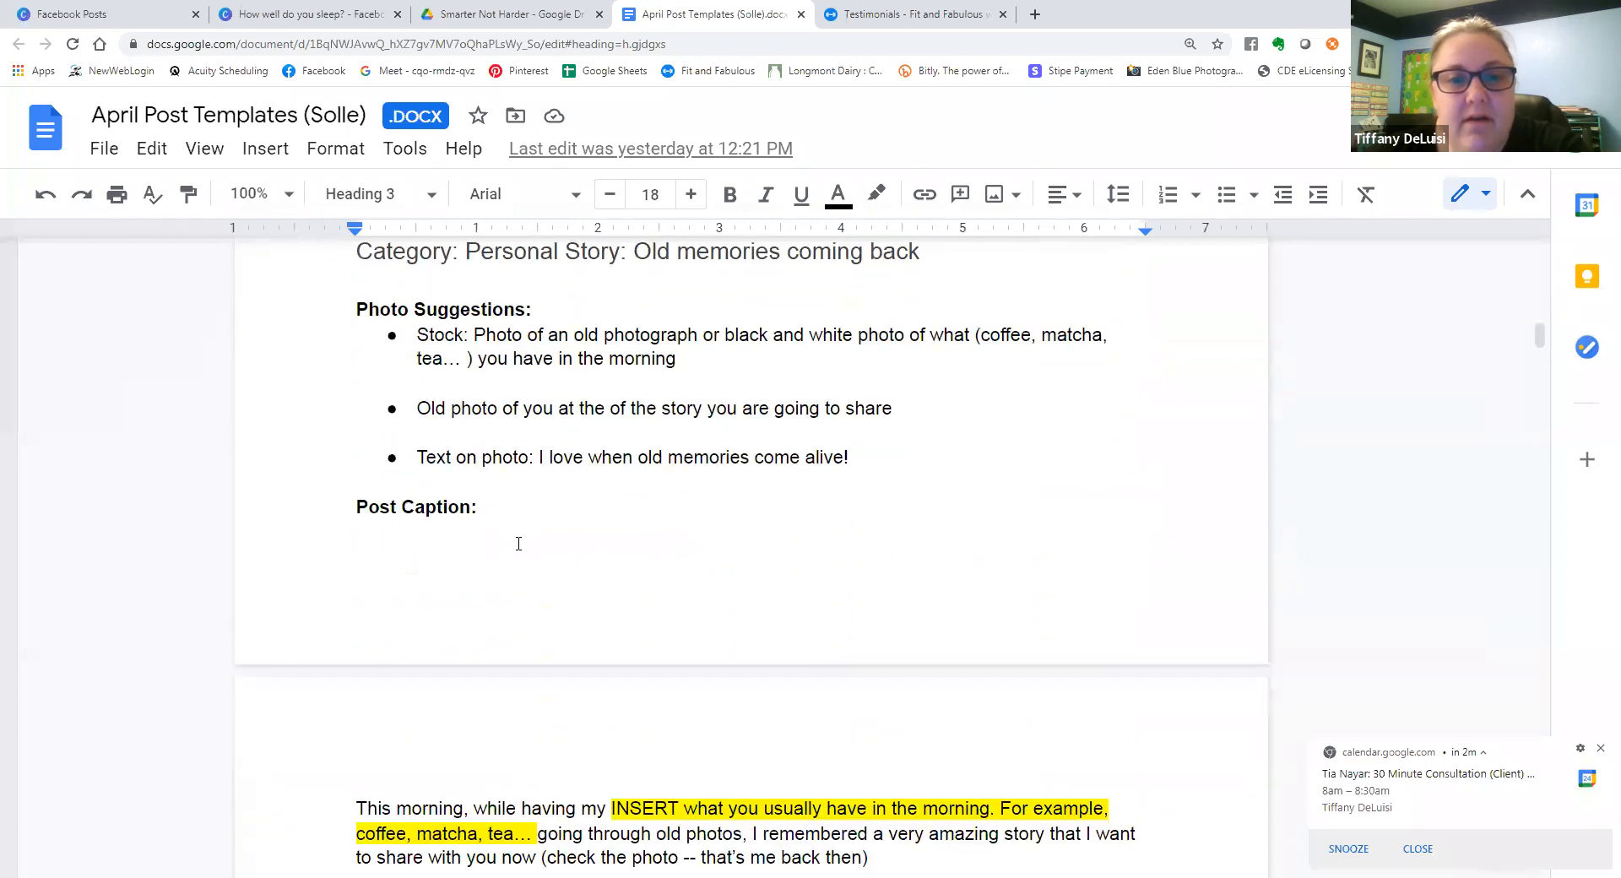
{"action": "left_click_drag", "start_coordinate": [540, 456], "coordinate": [868, 455]}
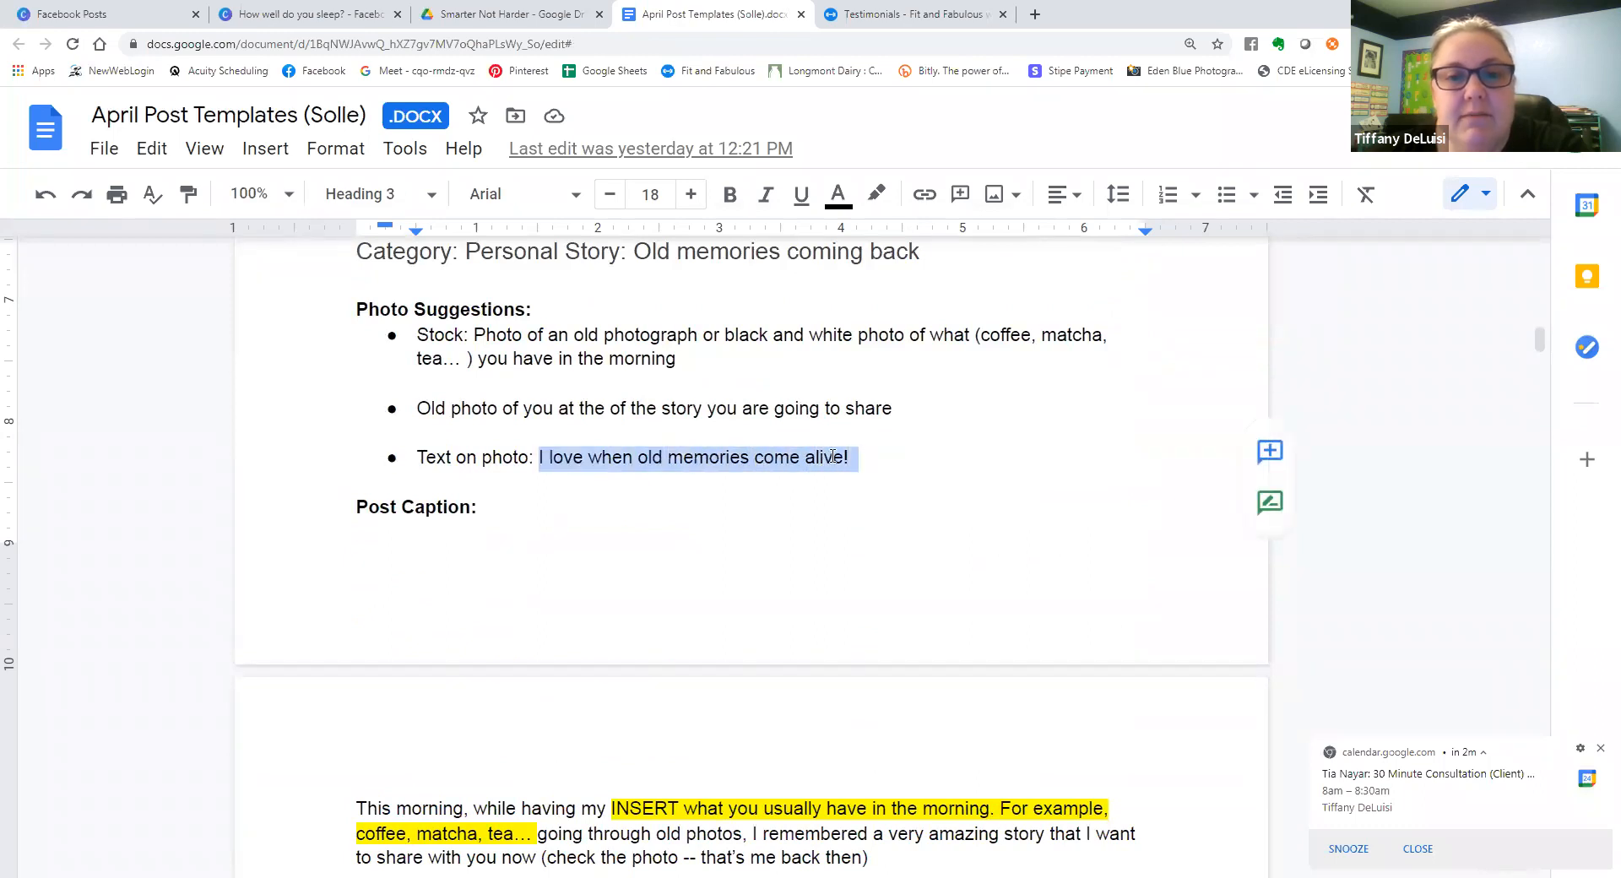
{"action": "right_click", "coordinate": [833, 456]}
{"action": "left_click", "coordinate": [844, 224]}
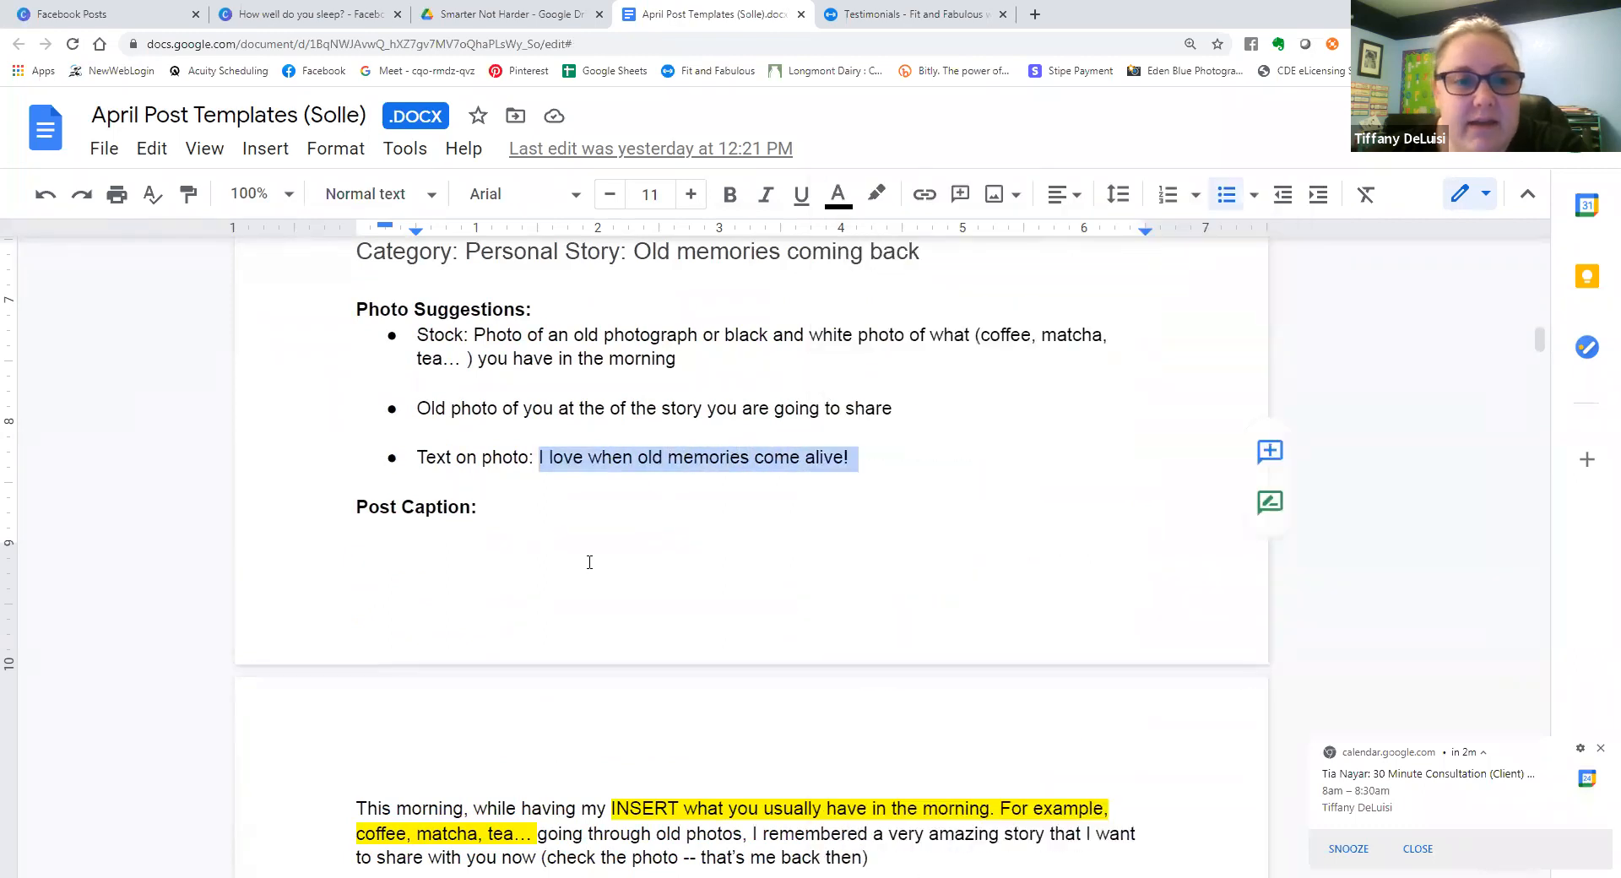
Look through the memories post caption, return to the Canva design, dismiss the calendar reminder and add a blank page 5.
{"action": "scroll", "coordinate": [590, 562], "scroll_direction": "down", "scroll_amount": 5}
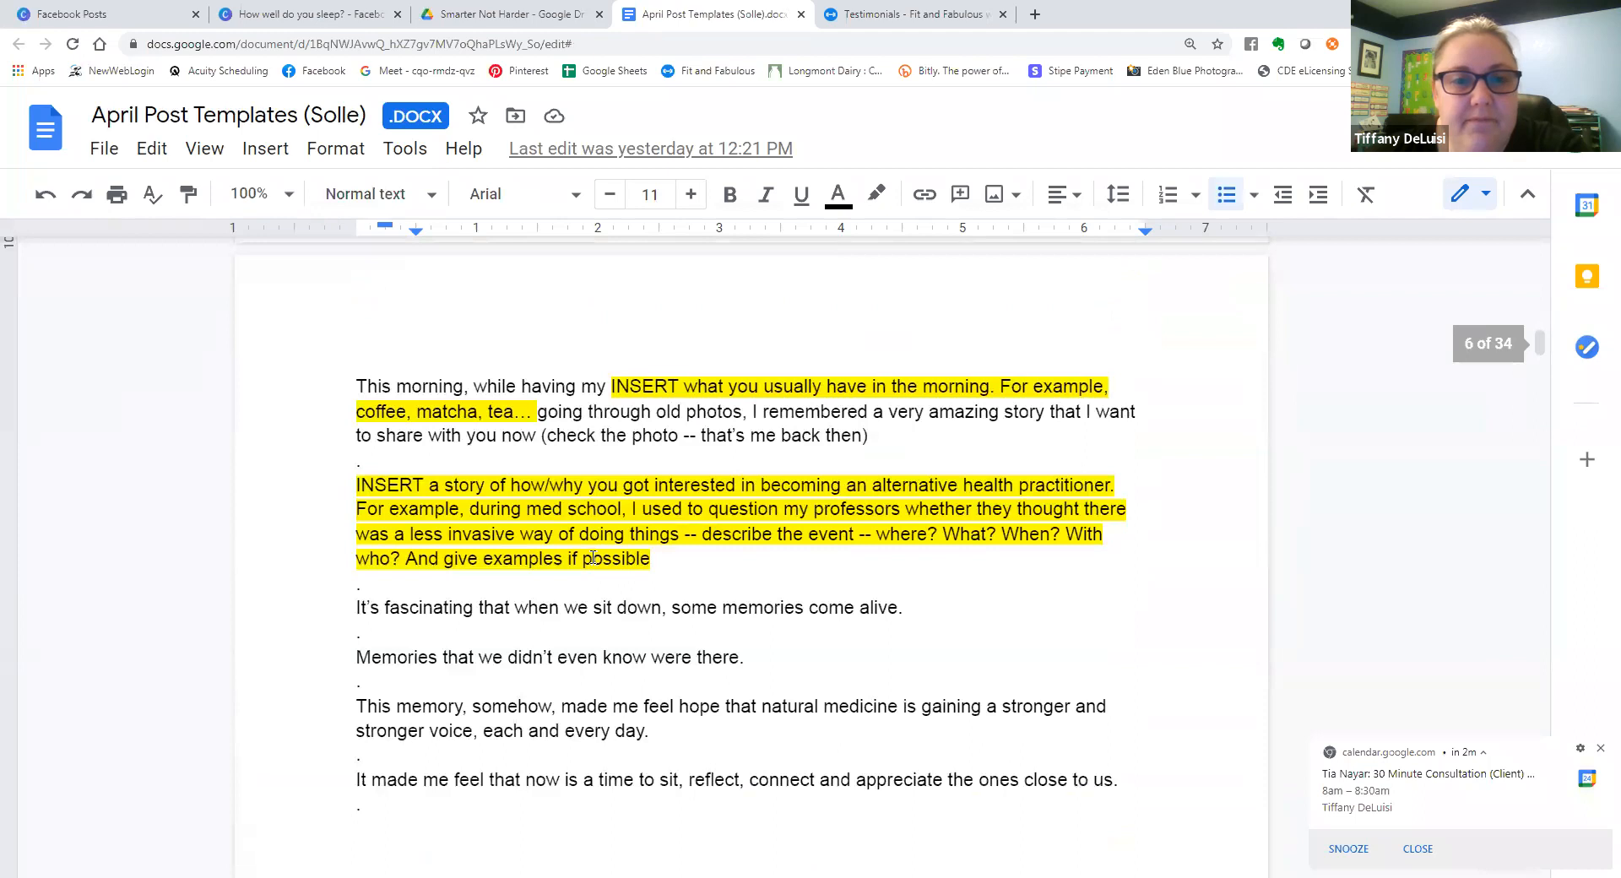
{"action": "scroll", "coordinate": [593, 558], "scroll_direction": "down", "scroll_amount": 5}
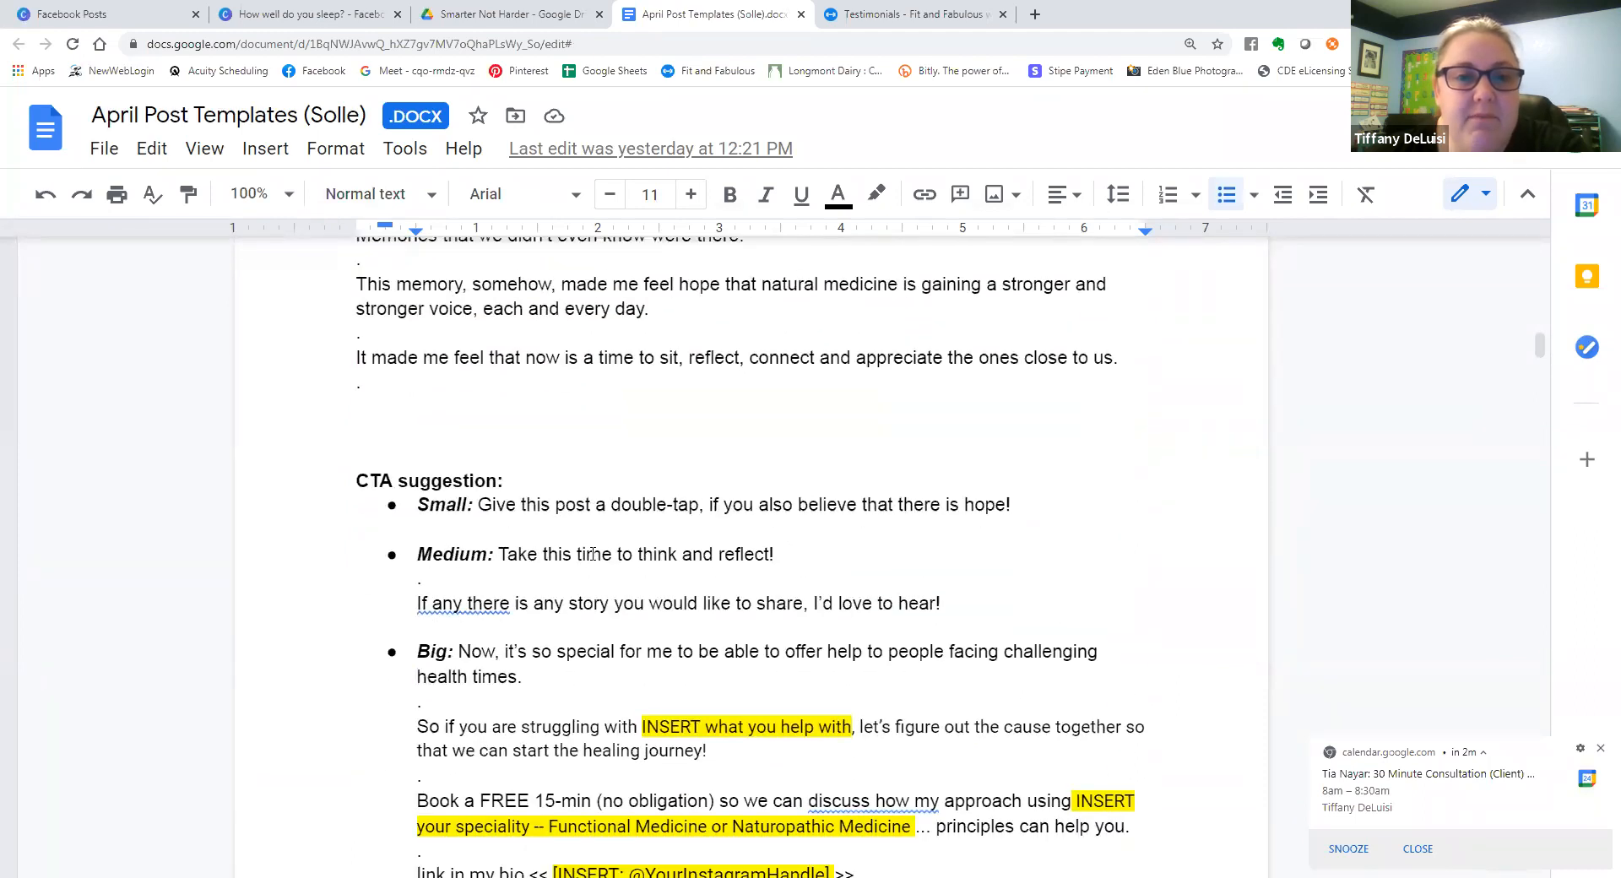
{"action": "scroll", "coordinate": [593, 554], "scroll_direction": "up", "scroll_amount": 10}
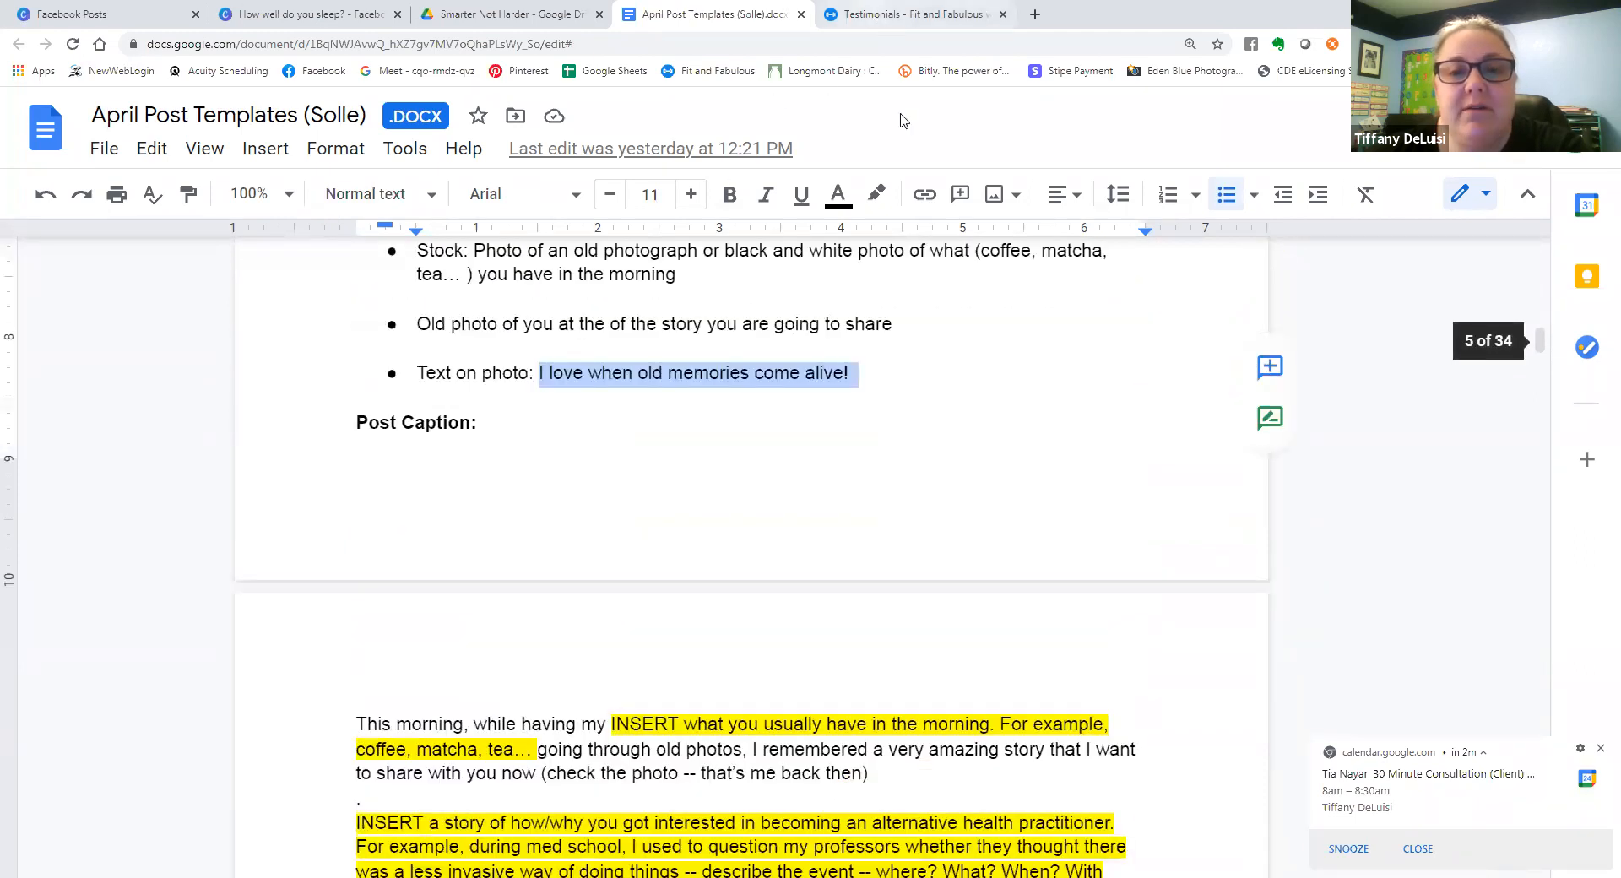
{"action": "left_click", "coordinate": [905, 16]}
{"action": "left_click", "coordinate": [377, 10]}
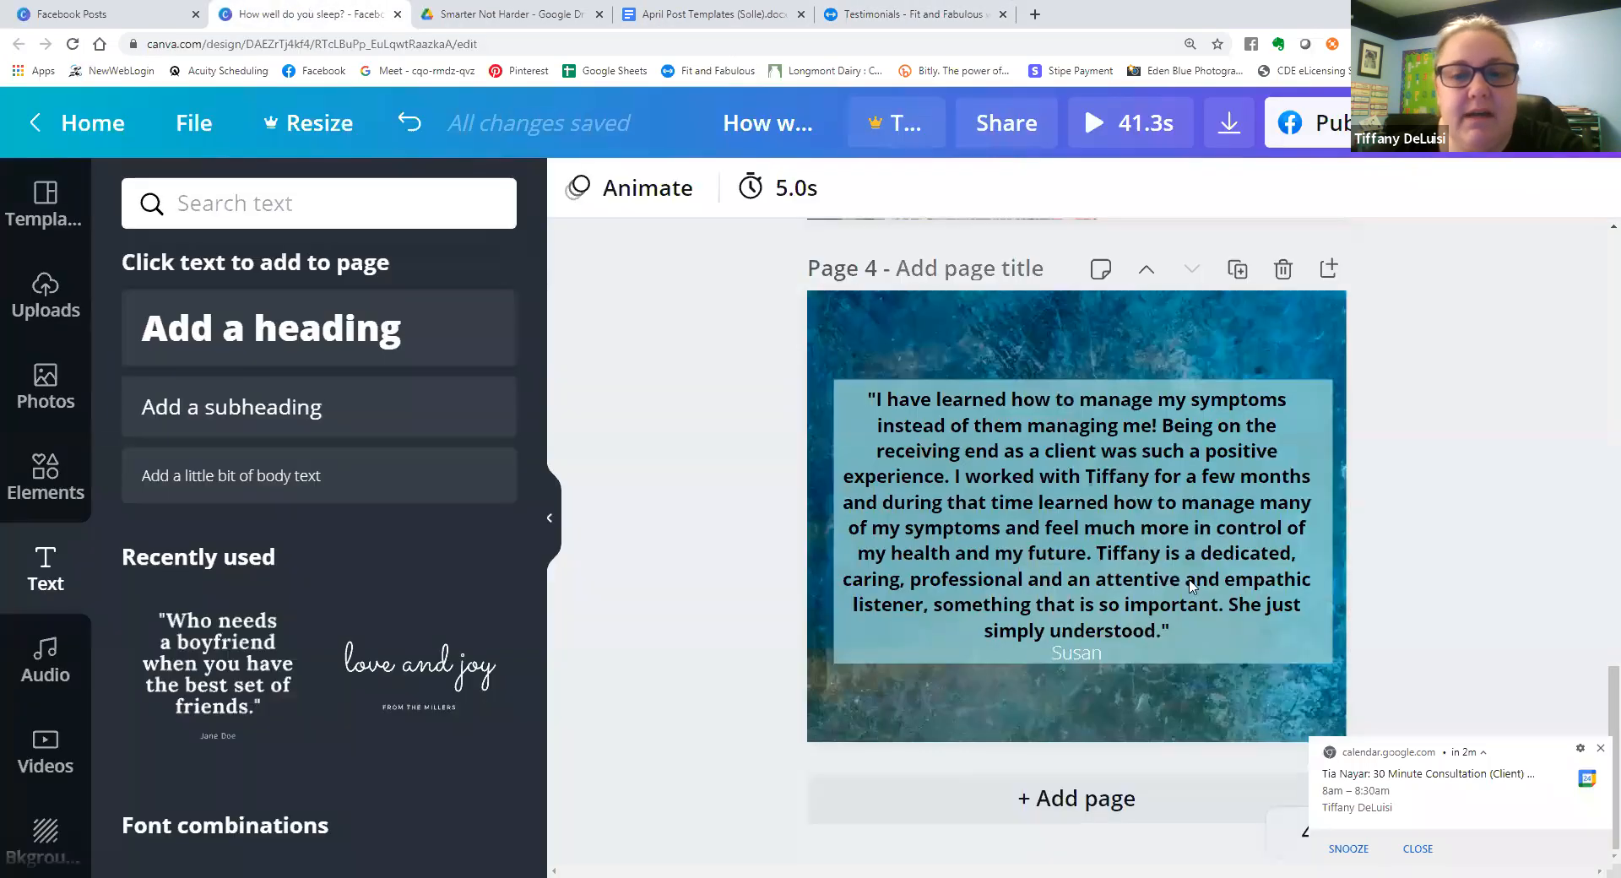
{"action": "left_click", "coordinate": [1598, 751]}
{"action": "left_click", "coordinate": [1148, 802]}
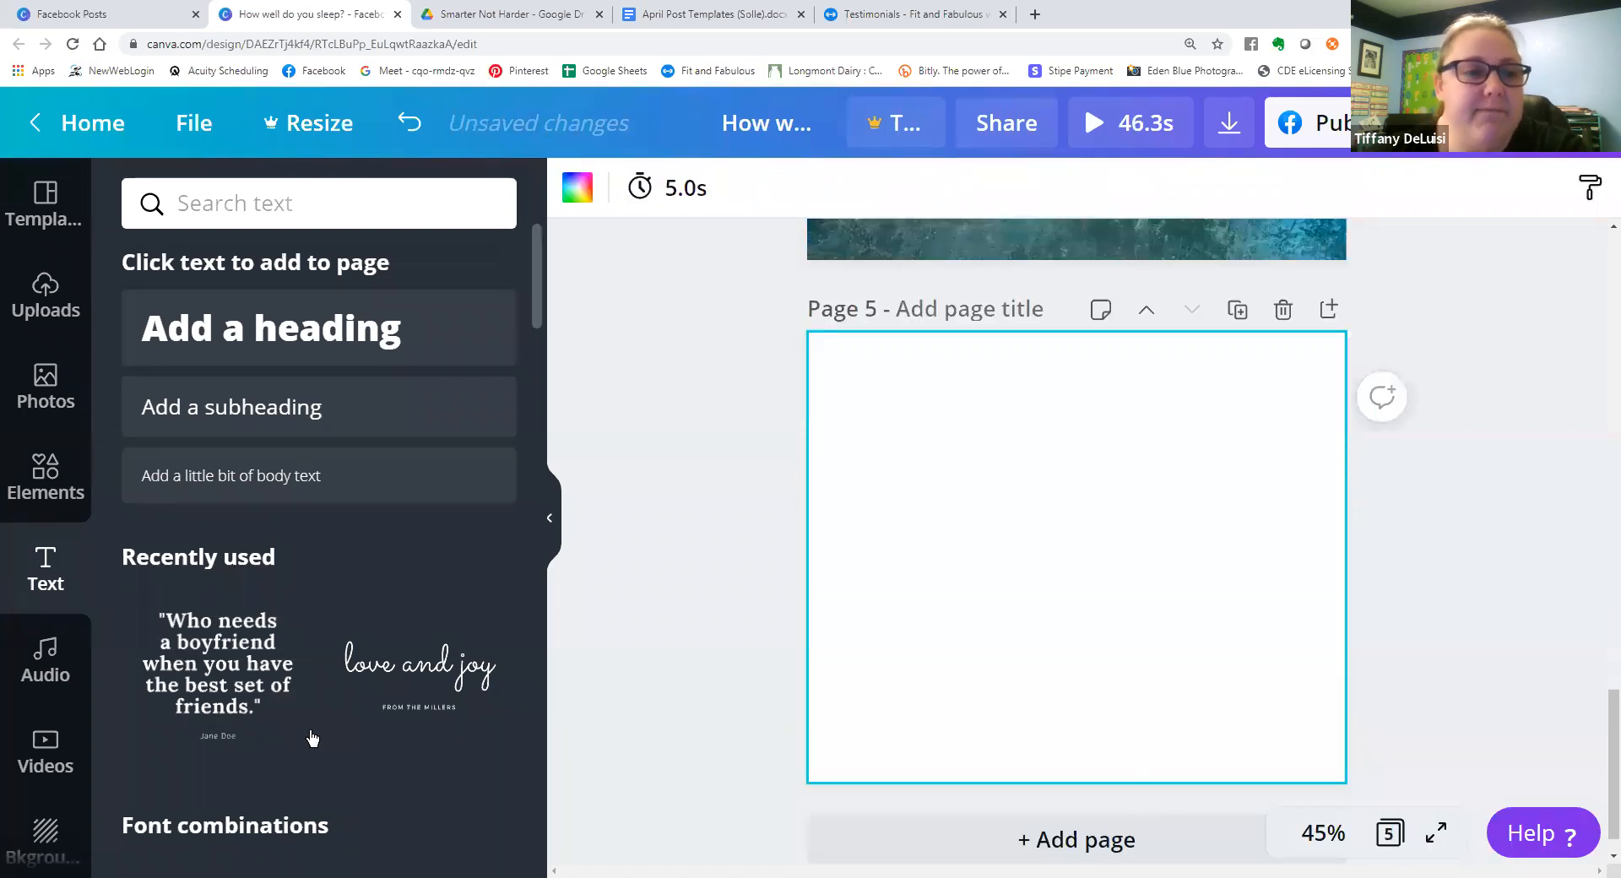
Browse the Birthday Facebook Post templates and compare them with the birthday layout already on page 3.
{"action": "left_click", "coordinate": [49, 228]}
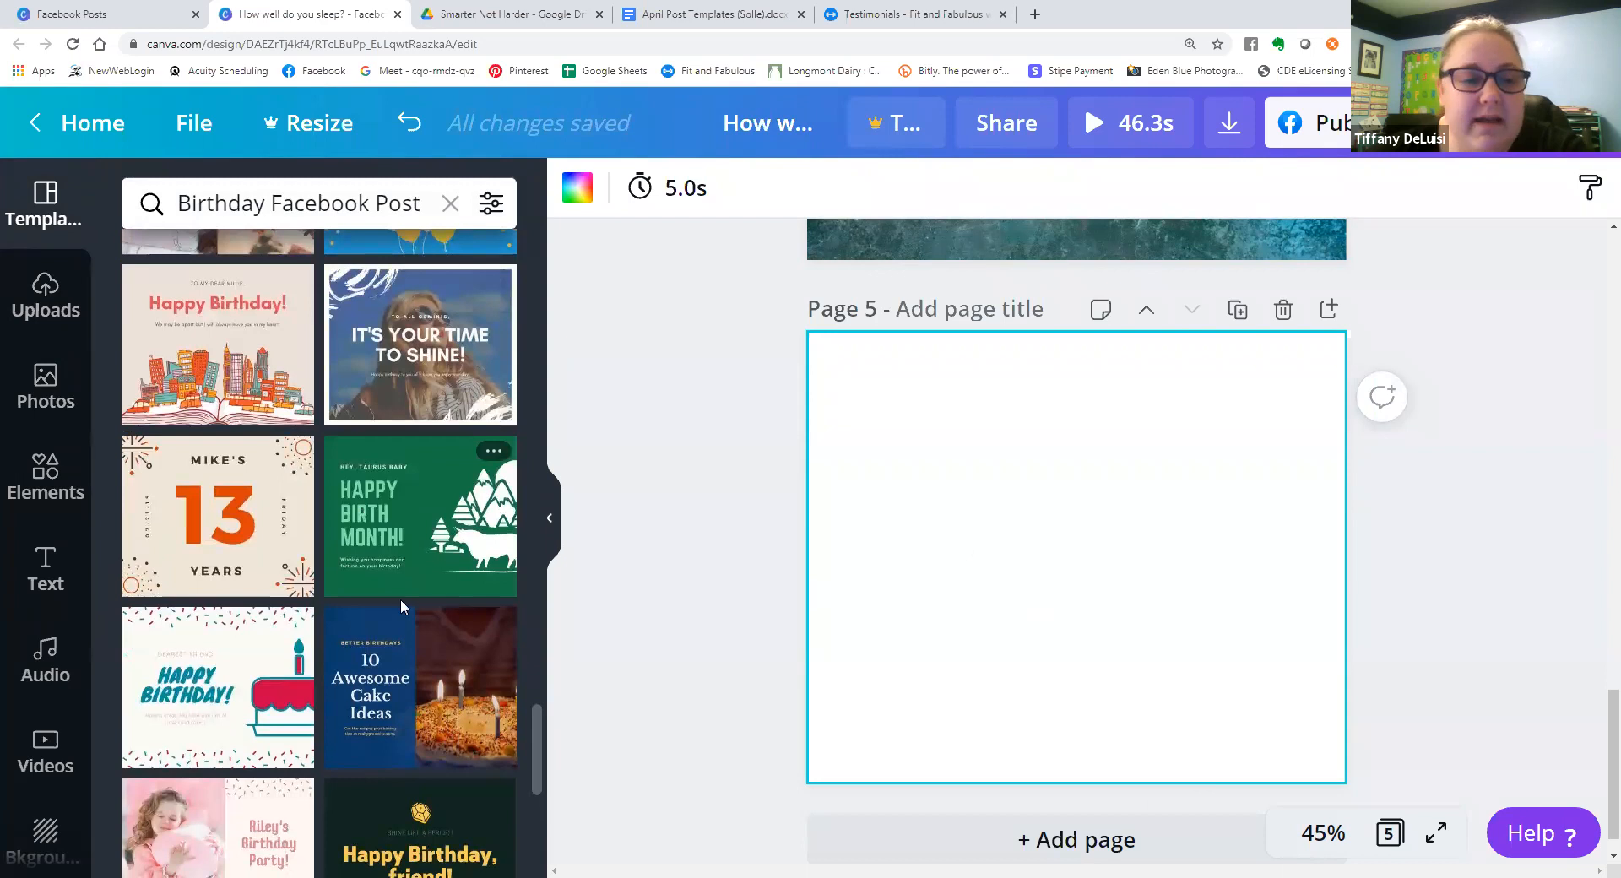
{"action": "scroll", "coordinate": [400, 599], "scroll_direction": "down", "scroll_amount": 1}
{"action": "scroll", "coordinate": [1202, 543], "scroll_direction": "up", "scroll_amount": 12}
{"action": "scroll", "coordinate": [1201, 559], "scroll_direction": "down", "scroll_amount": 4}
{"action": "scroll", "coordinate": [1220, 579], "scroll_direction": "up", "scroll_amount": 2}
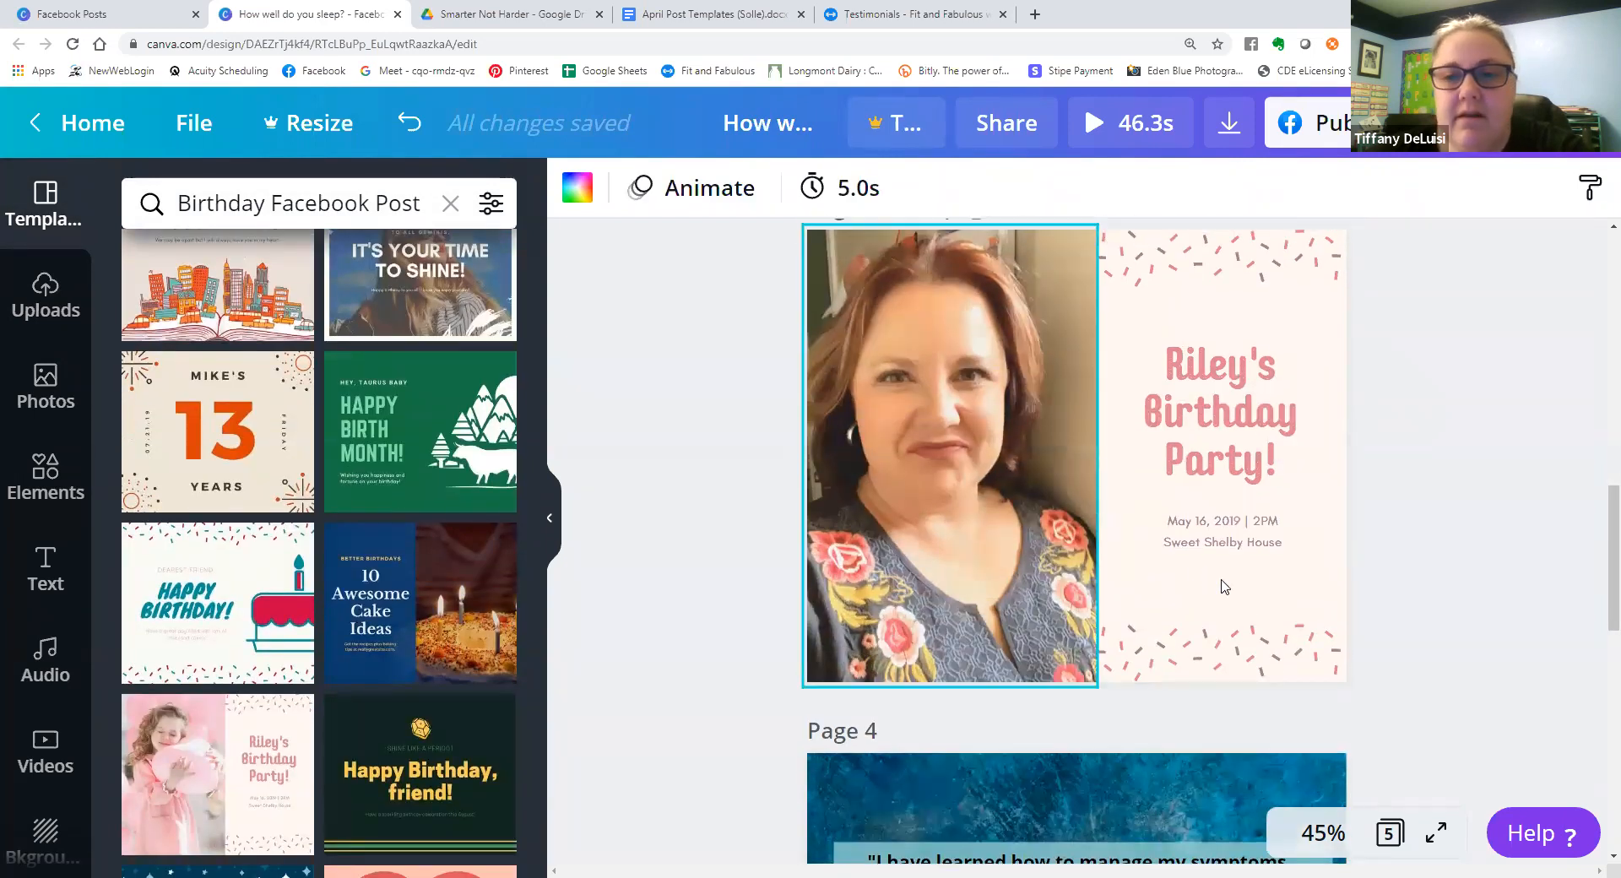
Replace the birthday headline on page 3 with the copied "I love when old memories come alive!" and remove its bullet.
{"action": "left_click", "coordinate": [1219, 579]}
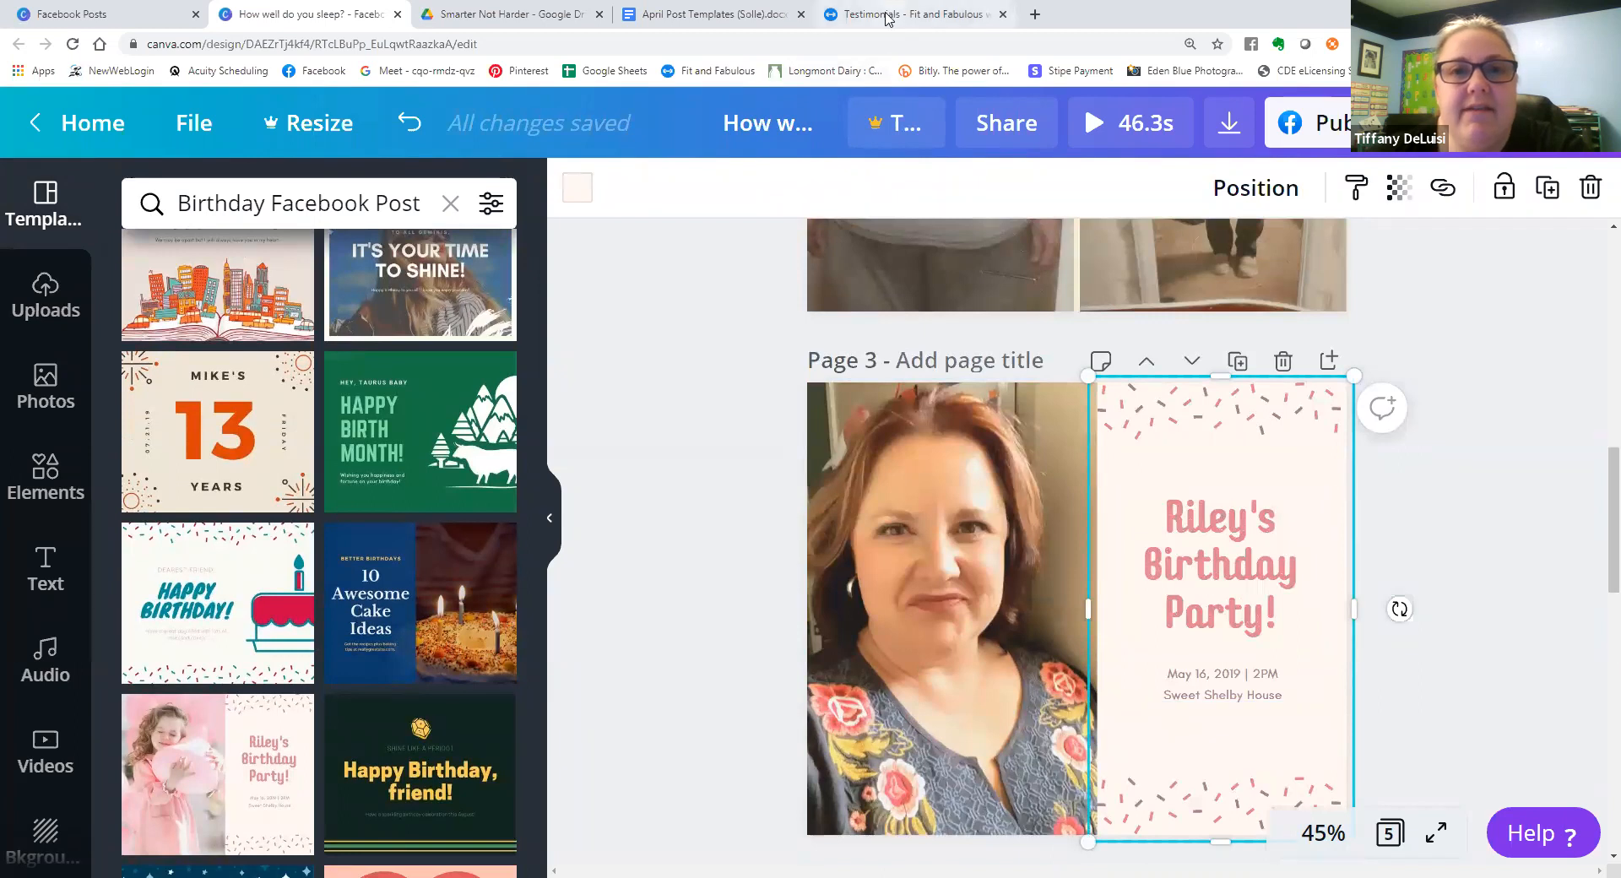
{"action": "left_click", "coordinate": [766, 21]}
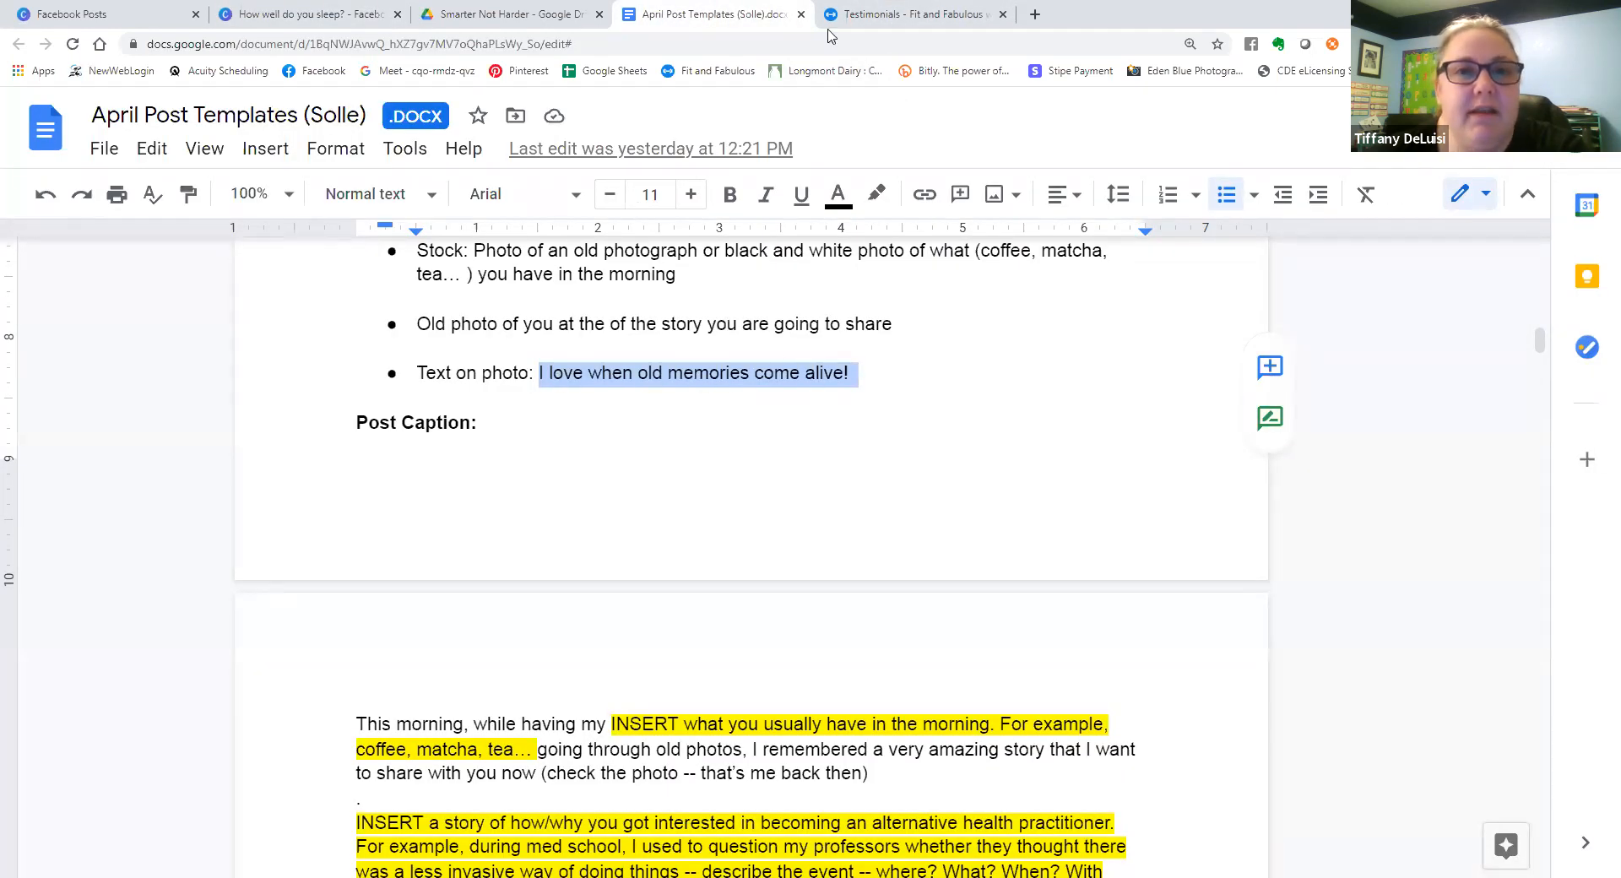
{"action": "left_click", "coordinate": [861, 14]}
{"action": "left_click", "coordinate": [337, 16]}
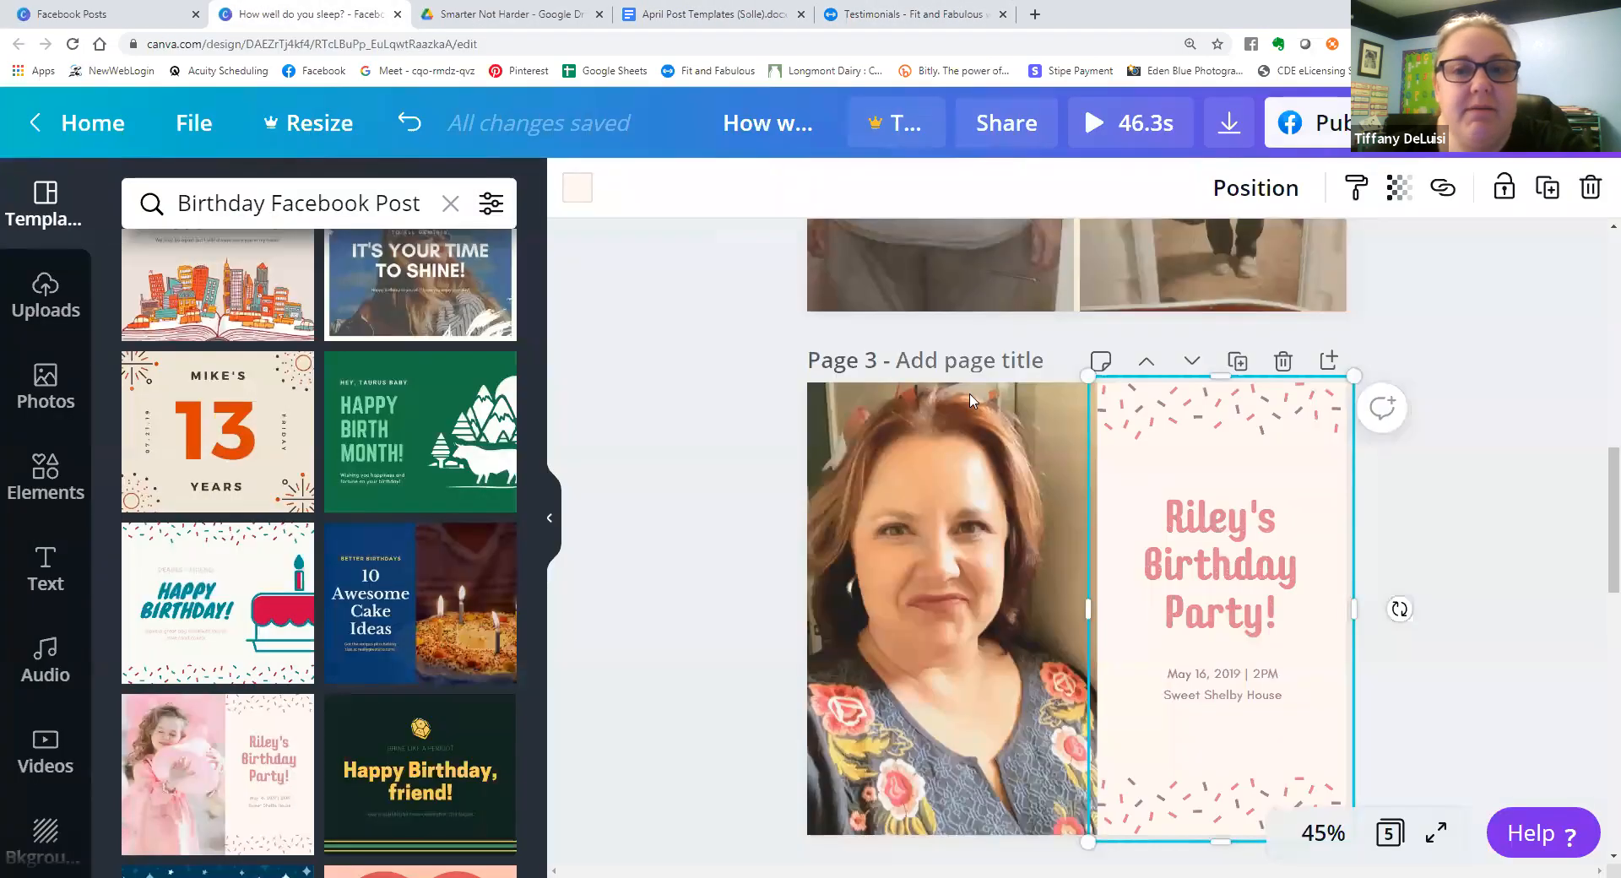
{"action": "left_click", "coordinate": [1241, 559]}
{"action": "left_click", "coordinate": [1229, 596]}
{"action": "right_click", "coordinate": [1228, 596]}
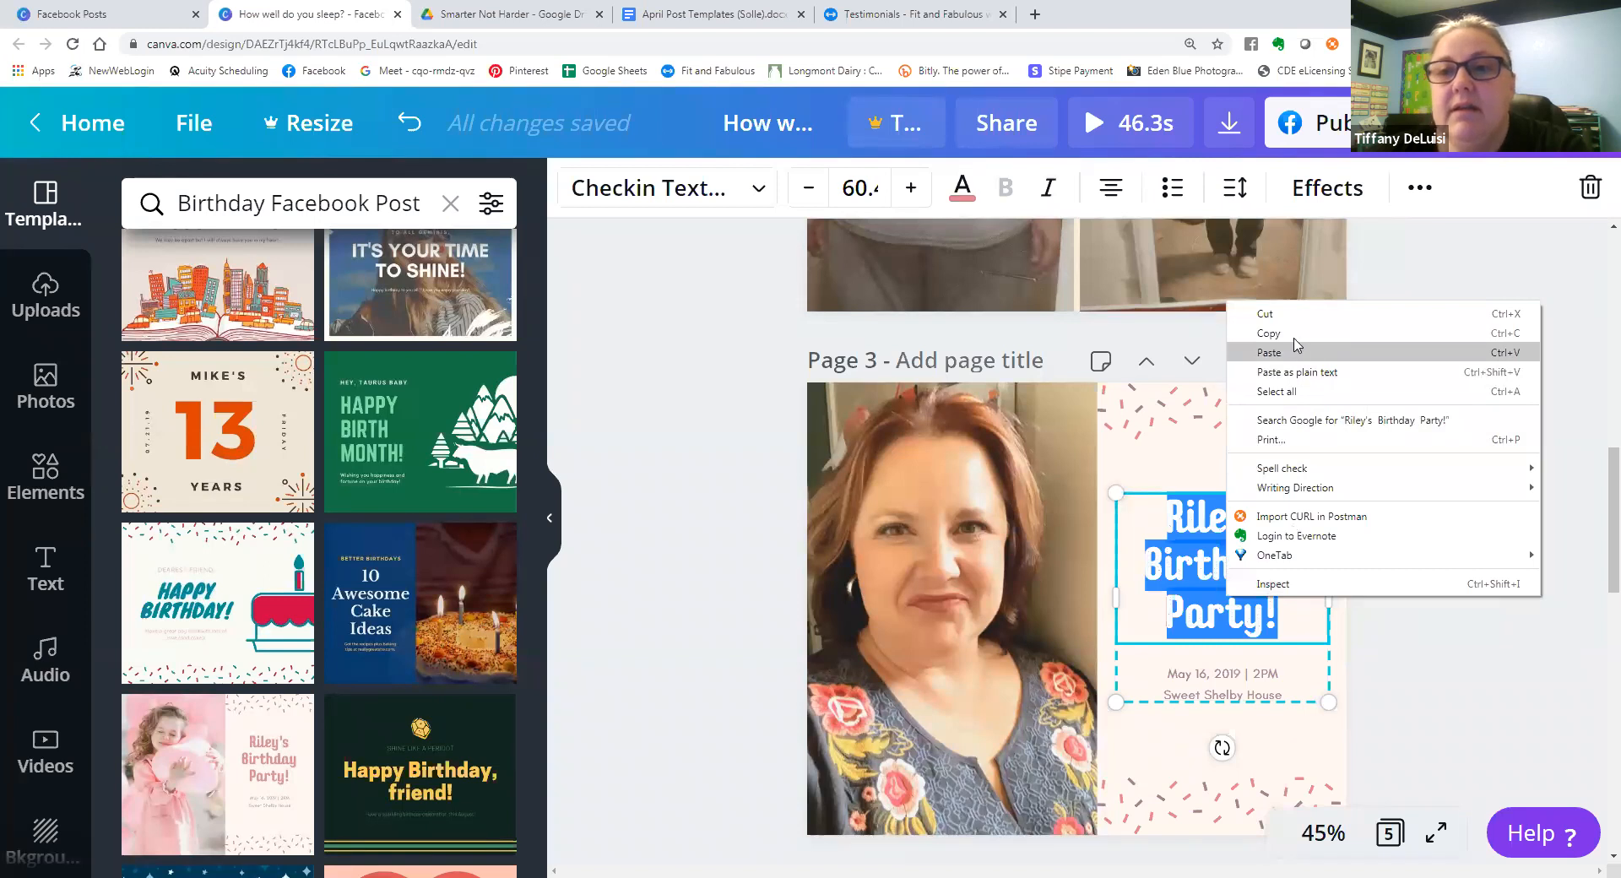
{"action": "left_click", "coordinate": [1296, 350]}
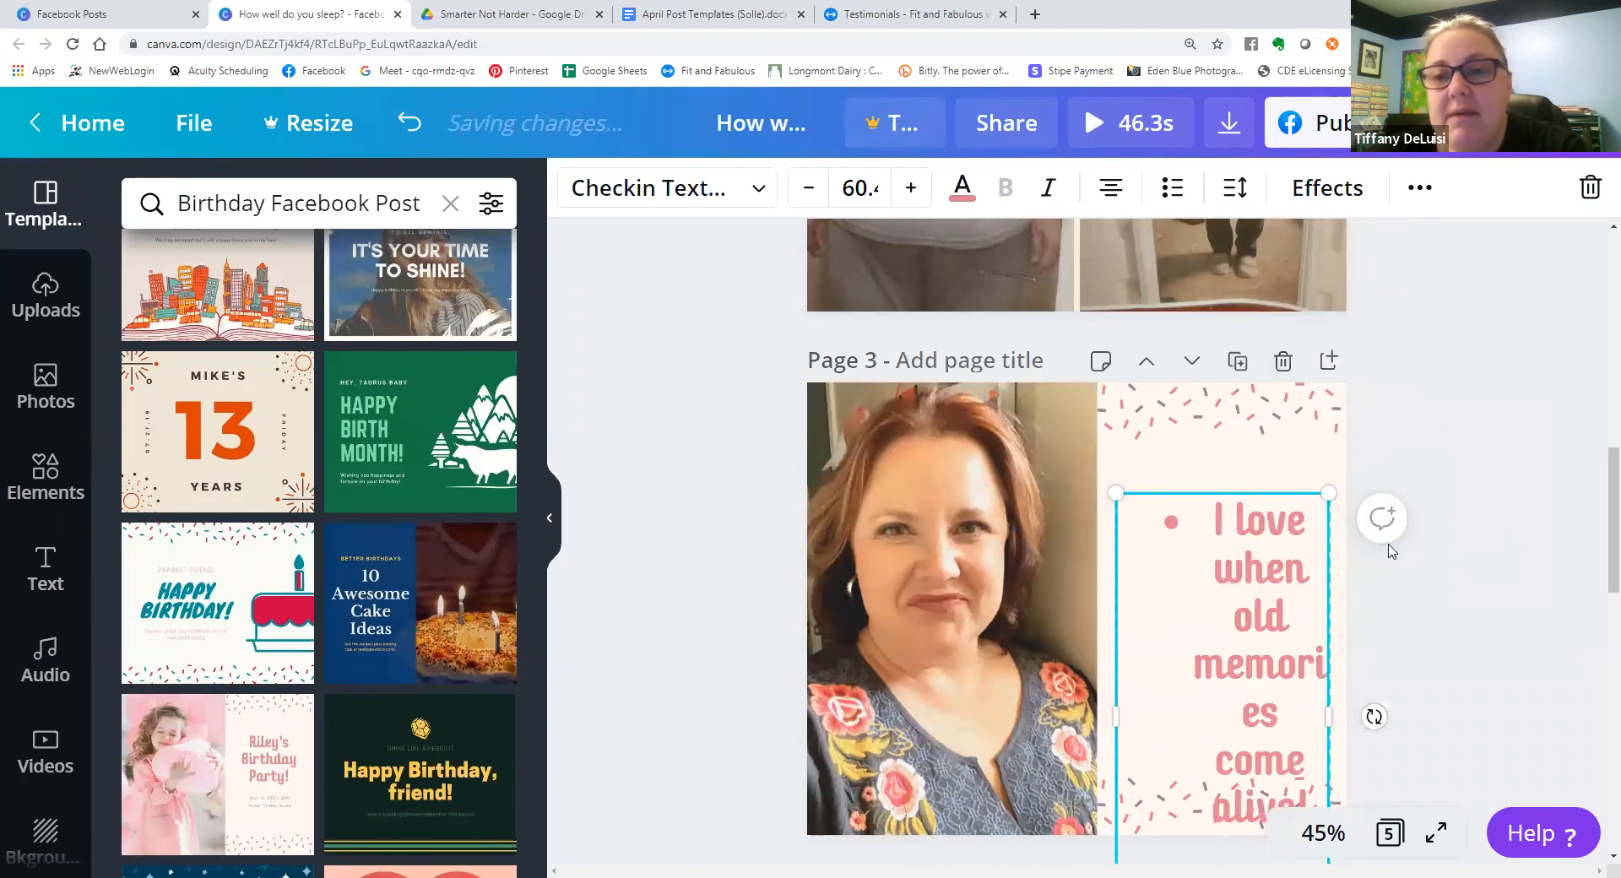
{"action": "left_click", "coordinate": [1178, 187]}
{"action": "left_click", "coordinate": [1176, 190]}
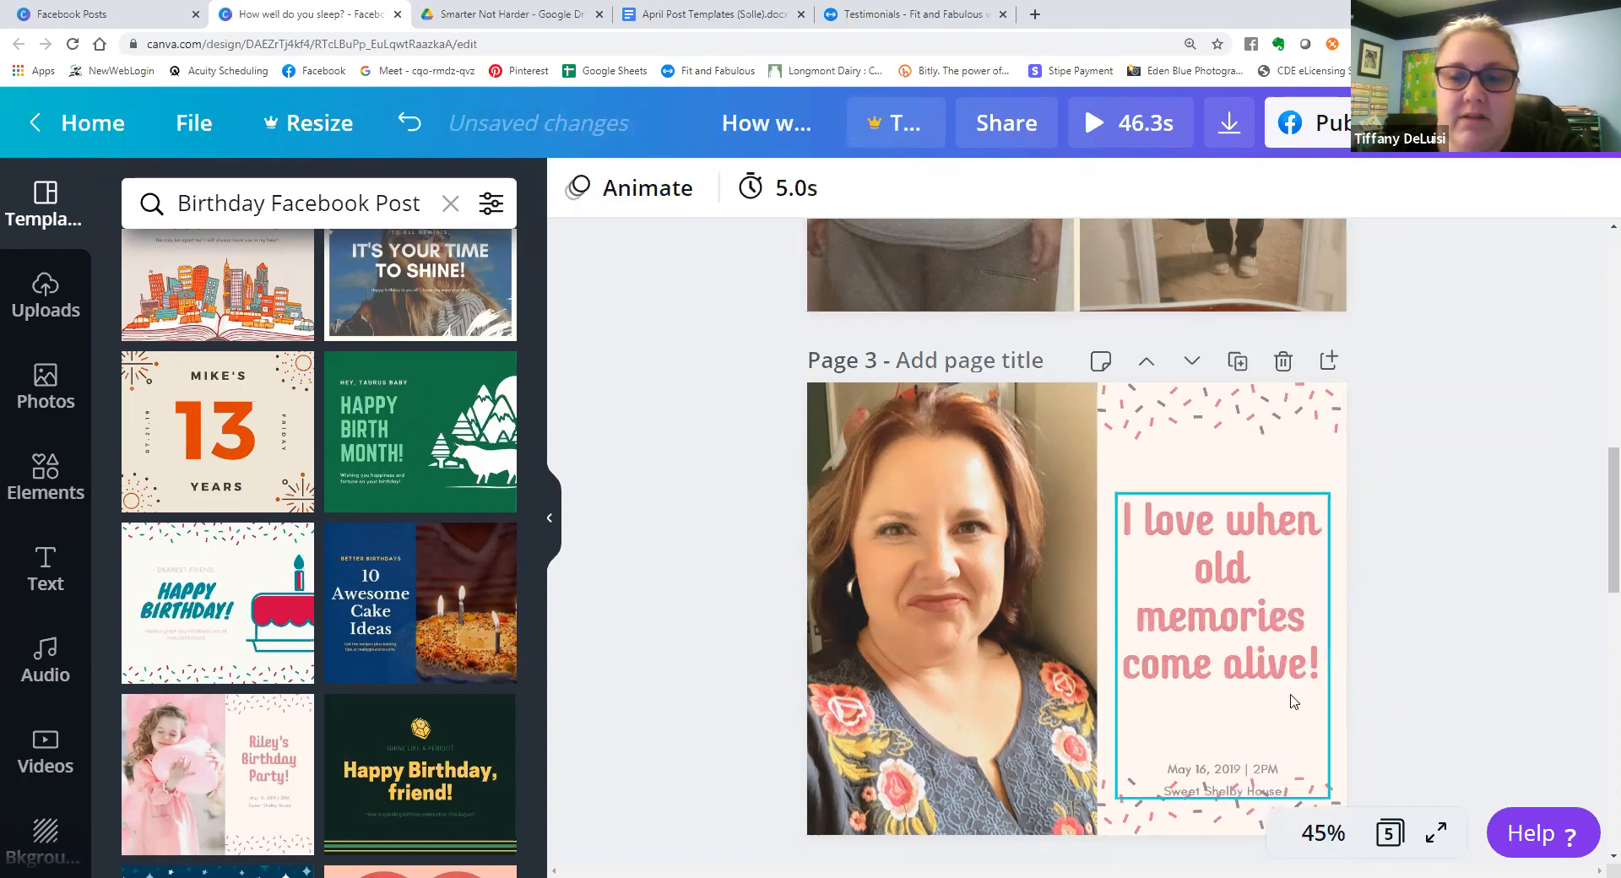
Delete the date and venue text below the "I love when old memories come alive!" headline on page 3.
{"action": "left_click", "coordinate": [1251, 777]}
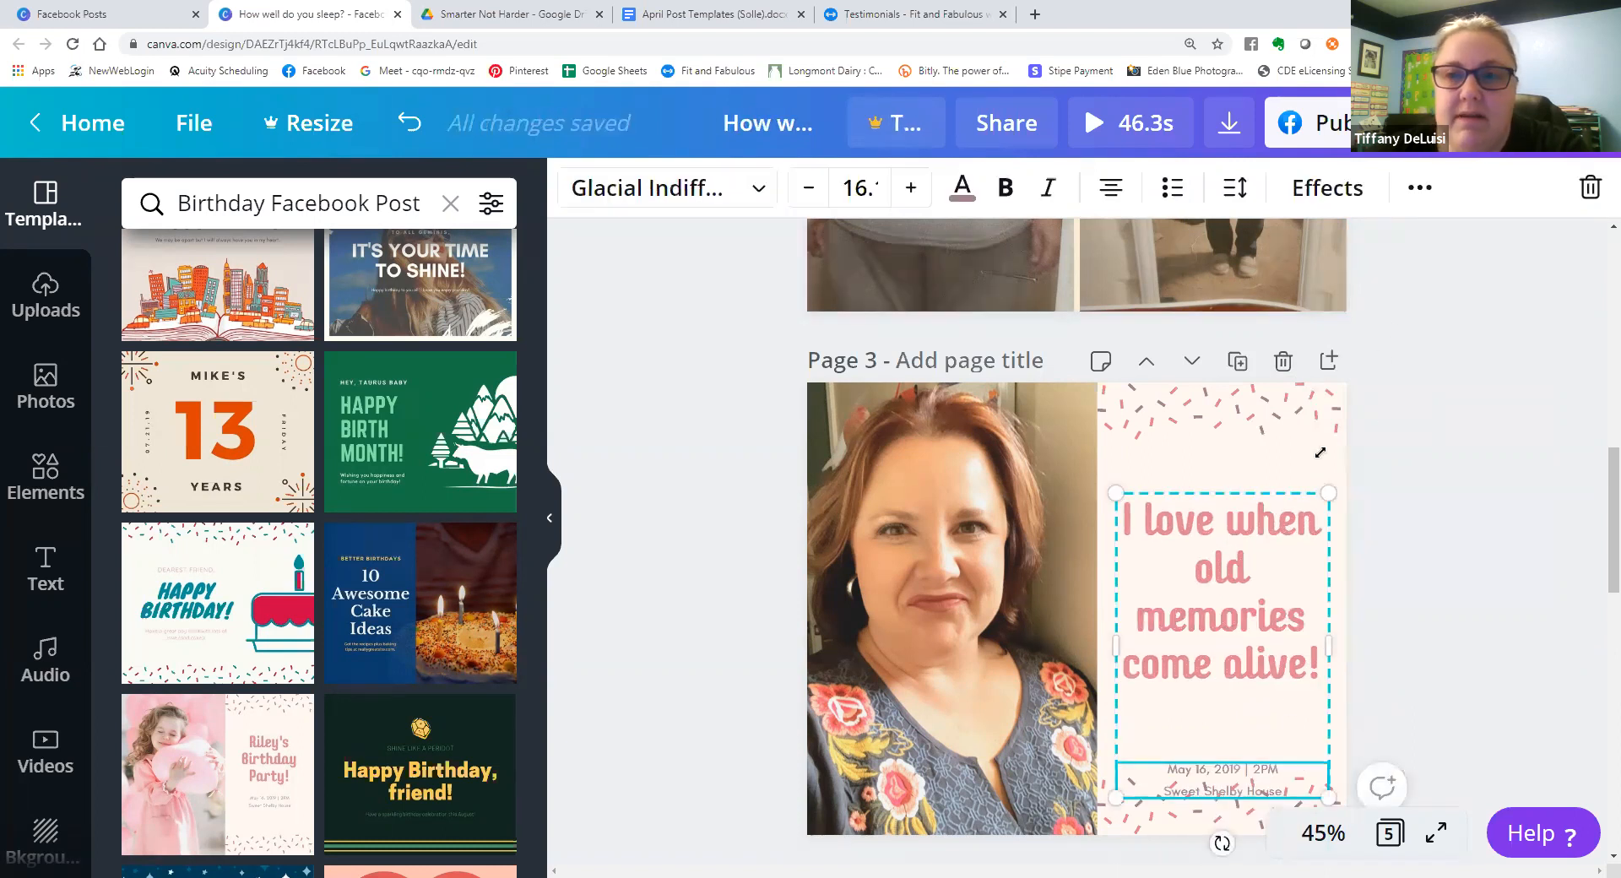
{"action": "left_click", "coordinate": [1591, 193]}
{"action": "left_click", "coordinate": [1577, 256]}
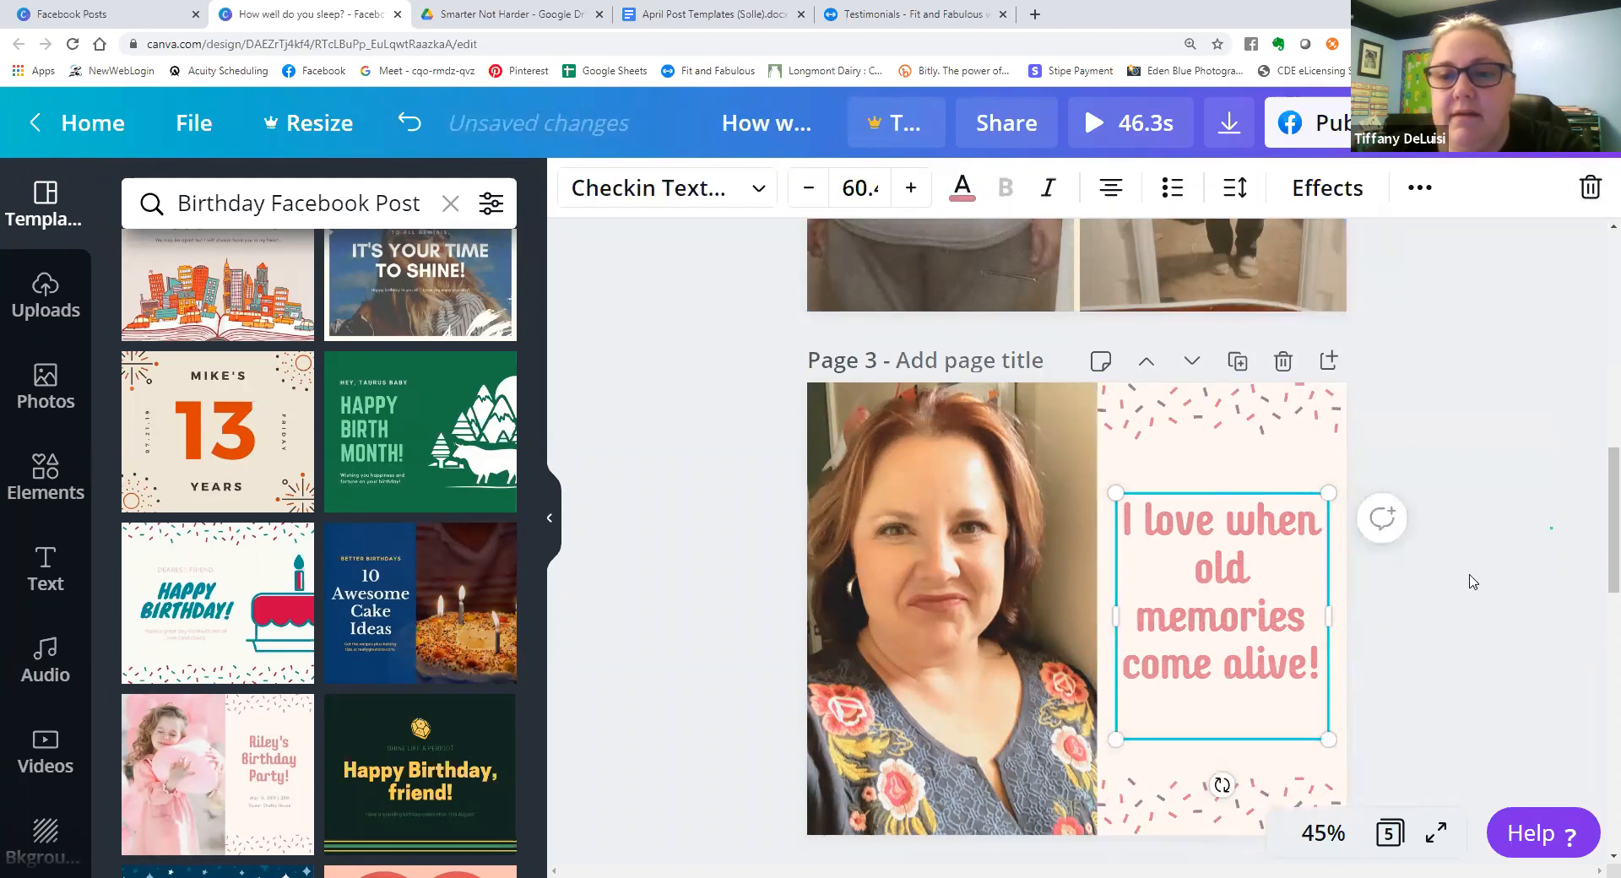
{"action": "left_click", "coordinate": [1229, 629]}
{"action": "left_click", "coordinate": [1446, 648]}
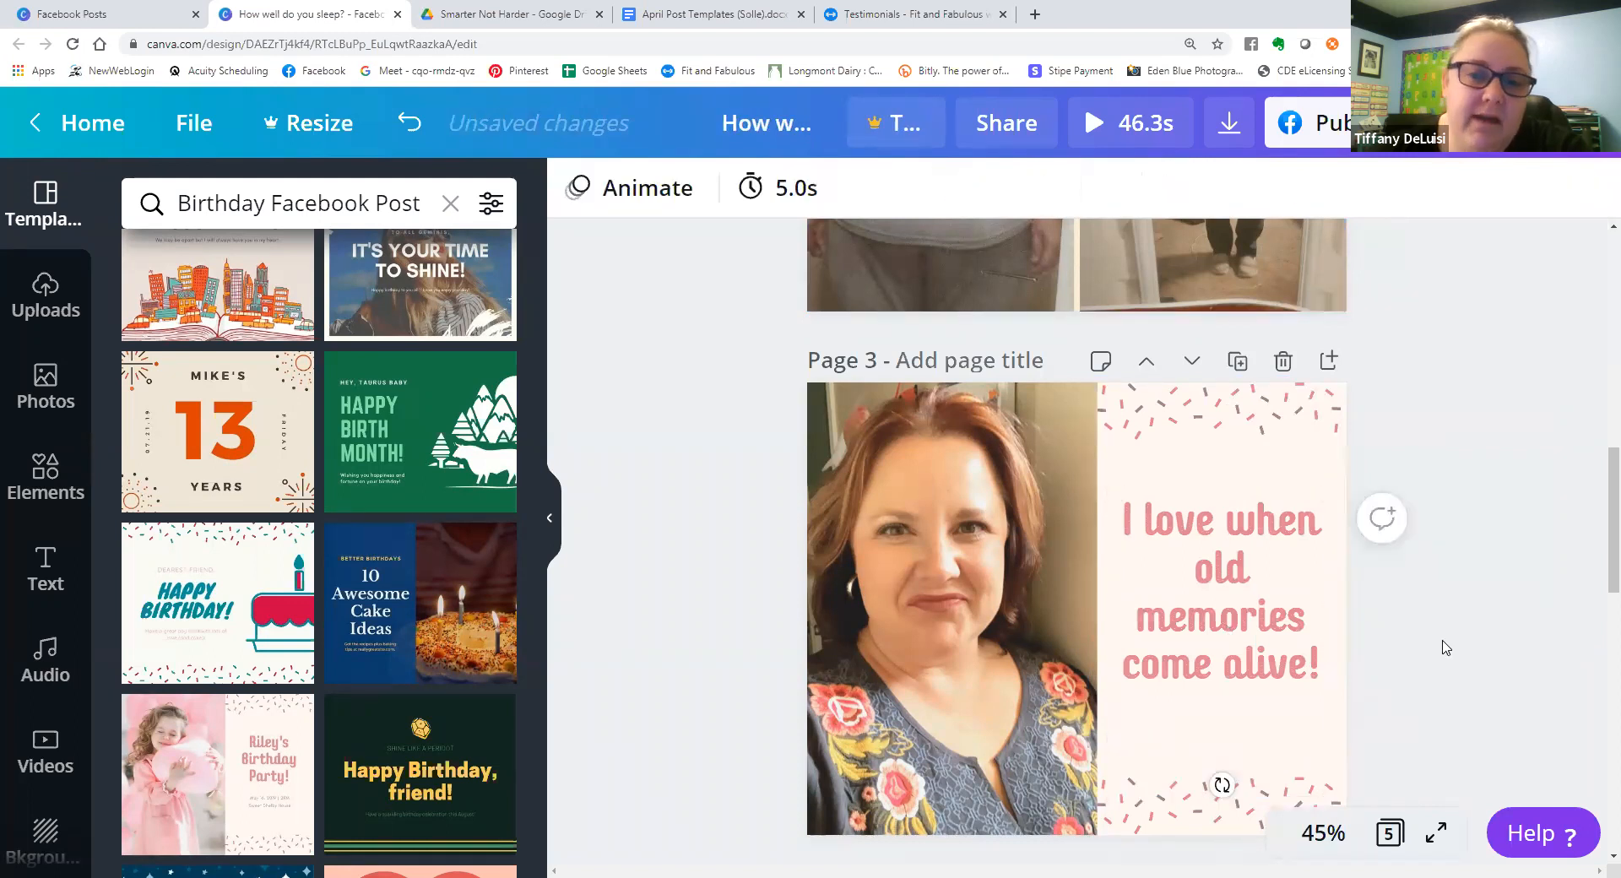
{"action": "scroll", "coordinate": [1440, 647], "scroll_direction": "down", "scroll_amount": 1}
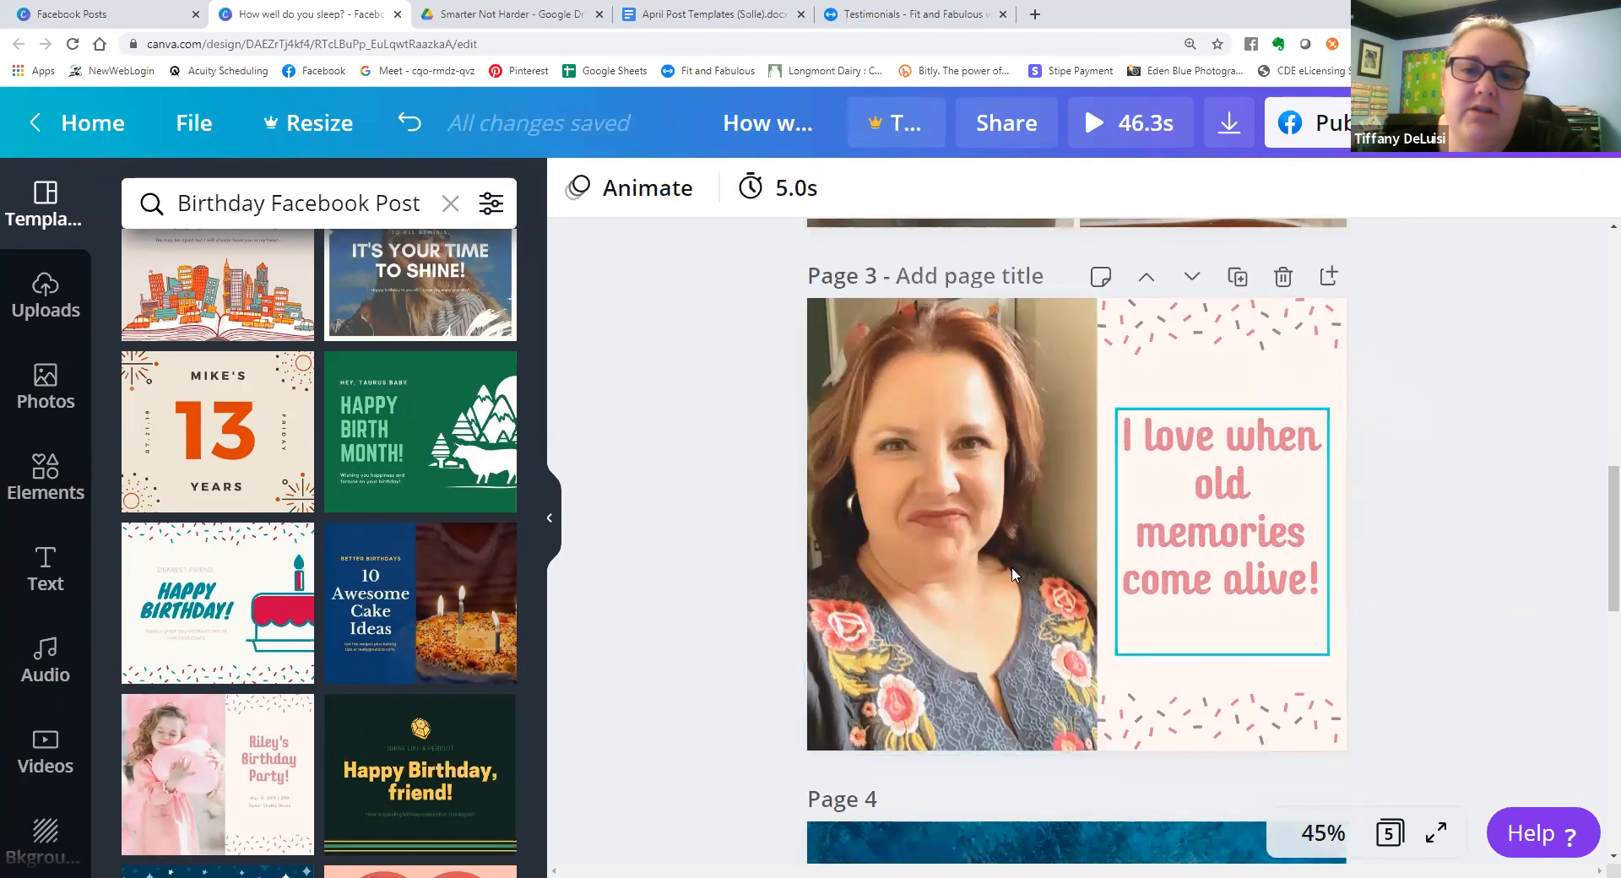
Recolor the "I love when old memories come alive!" headline on page 3 black.
{"action": "left_click", "coordinate": [1161, 547]}
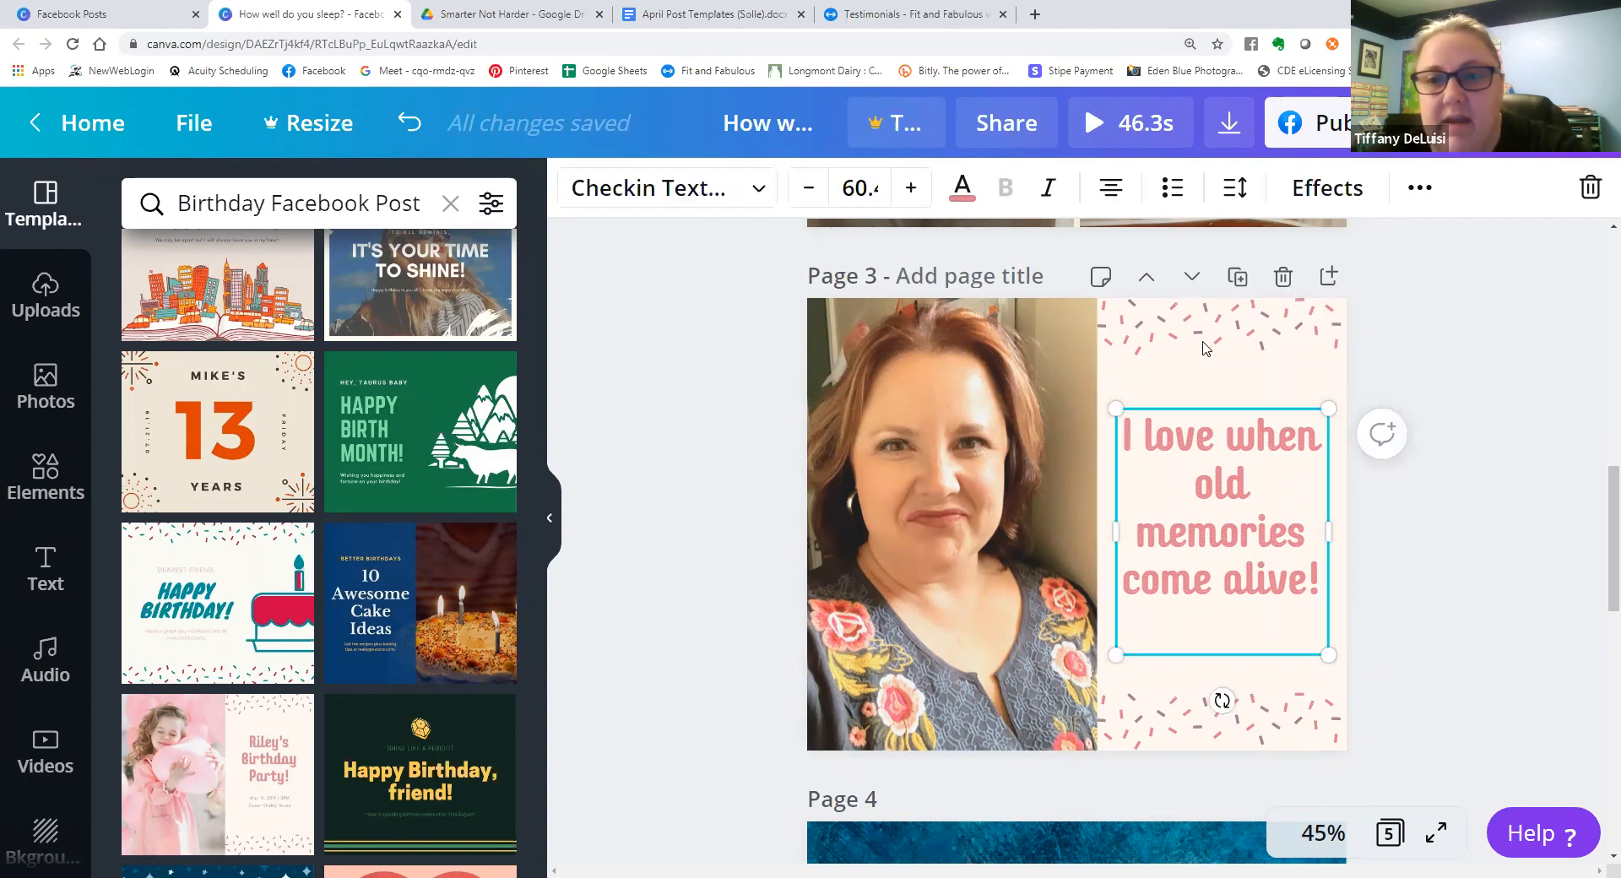
{"action": "left_click", "coordinate": [962, 187]}
{"action": "left_click", "coordinate": [165, 454]}
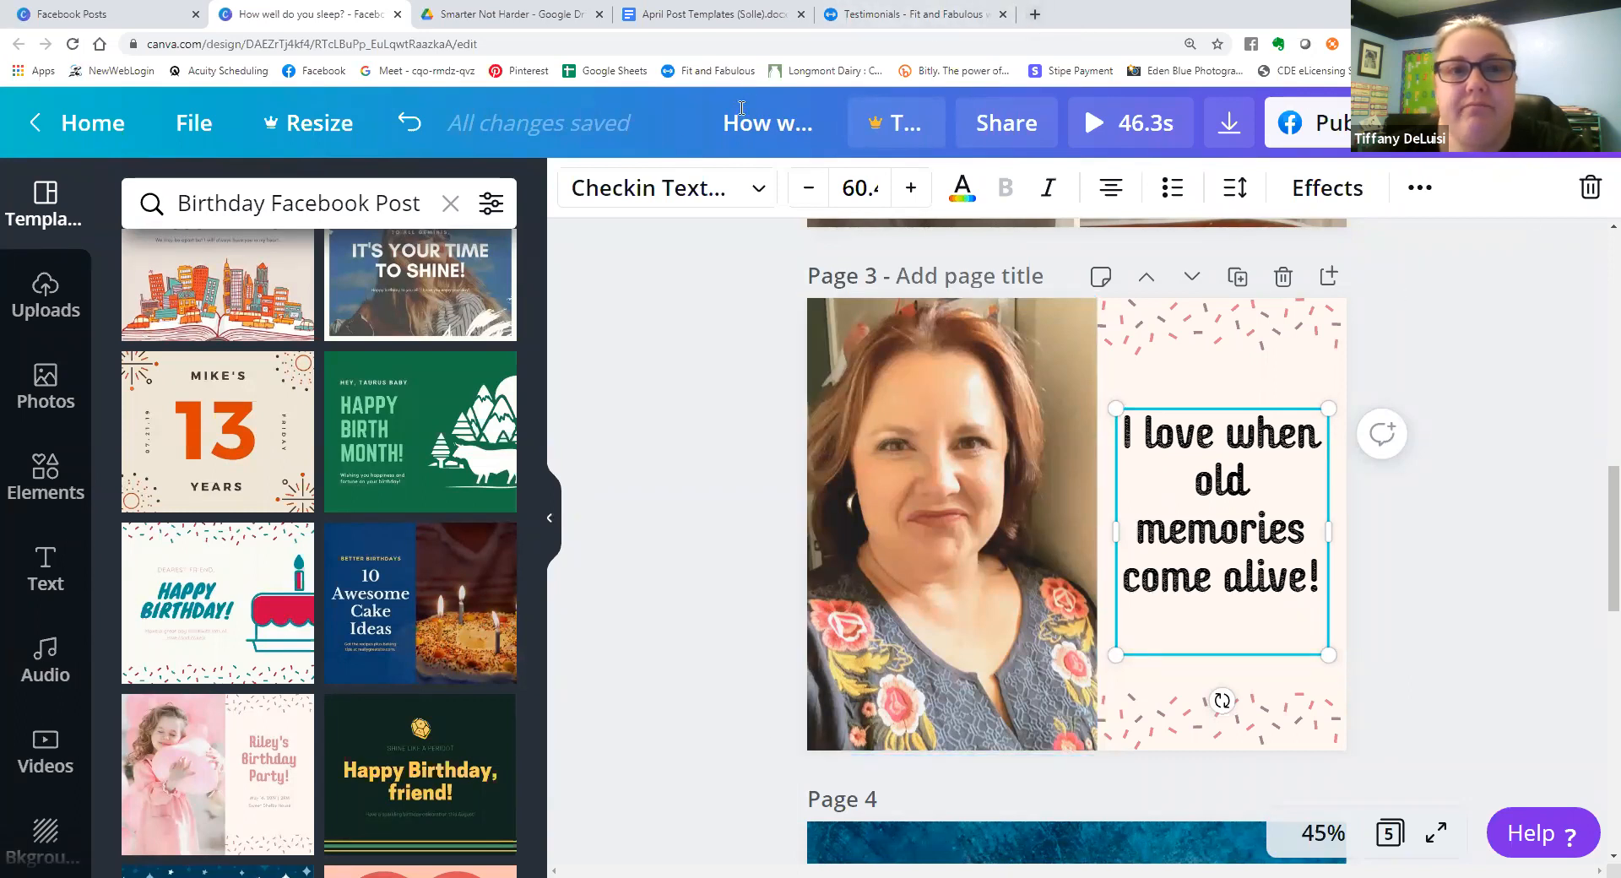
Close the design and switch from the current Canva account to the one linked with Google.
{"action": "left_click", "coordinate": [398, 15]}
{"action": "left_click", "coordinate": [127, 15]}
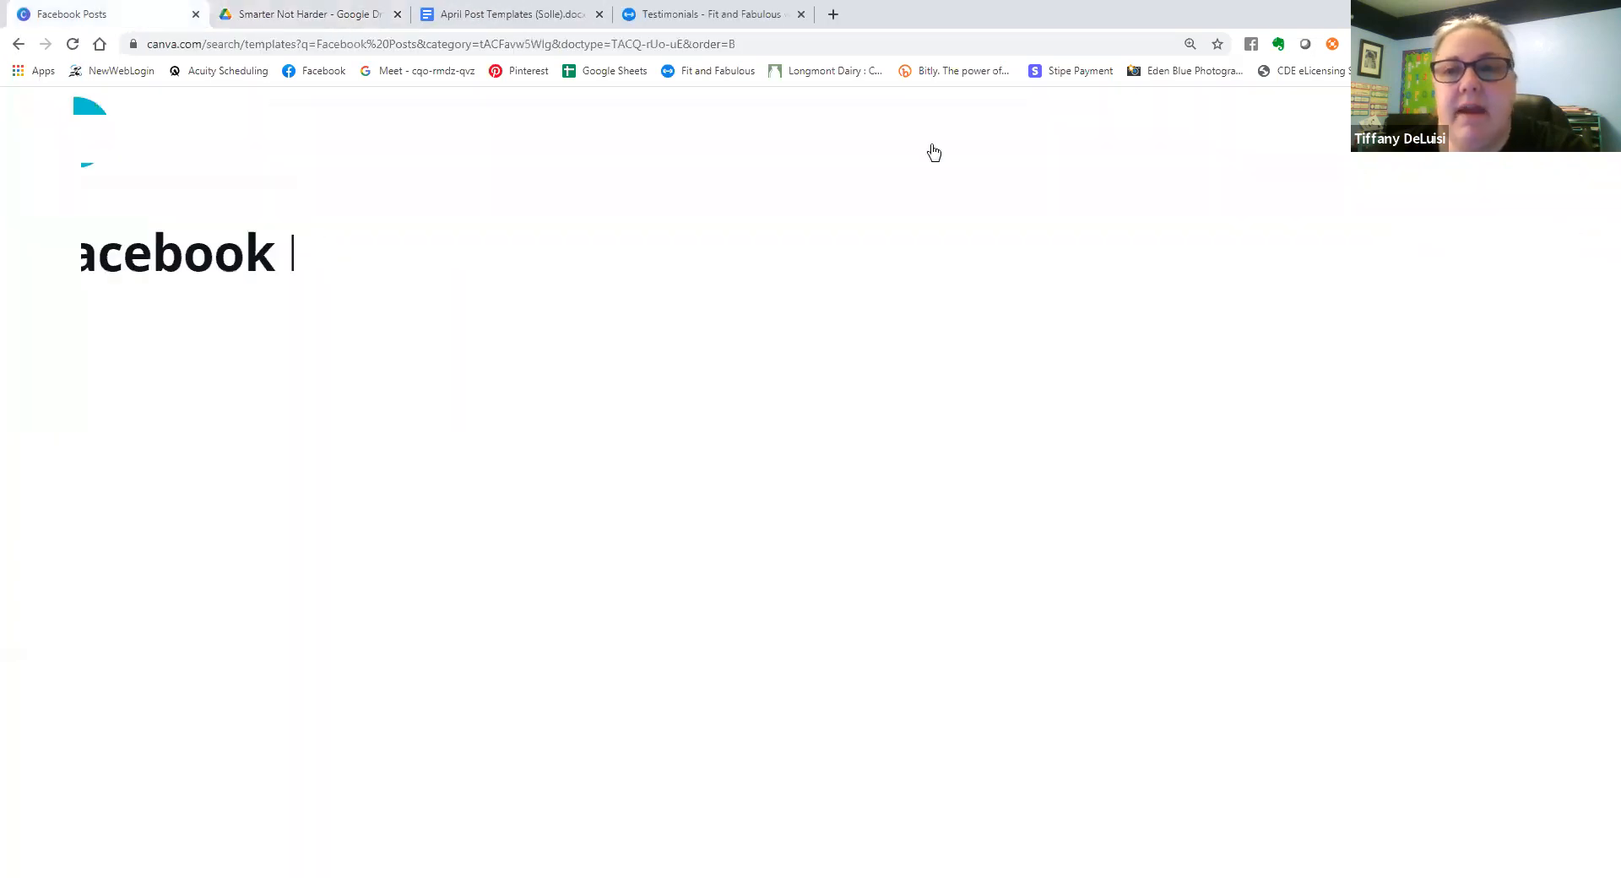
{"action": "left_click", "coordinate": [1541, 134]}
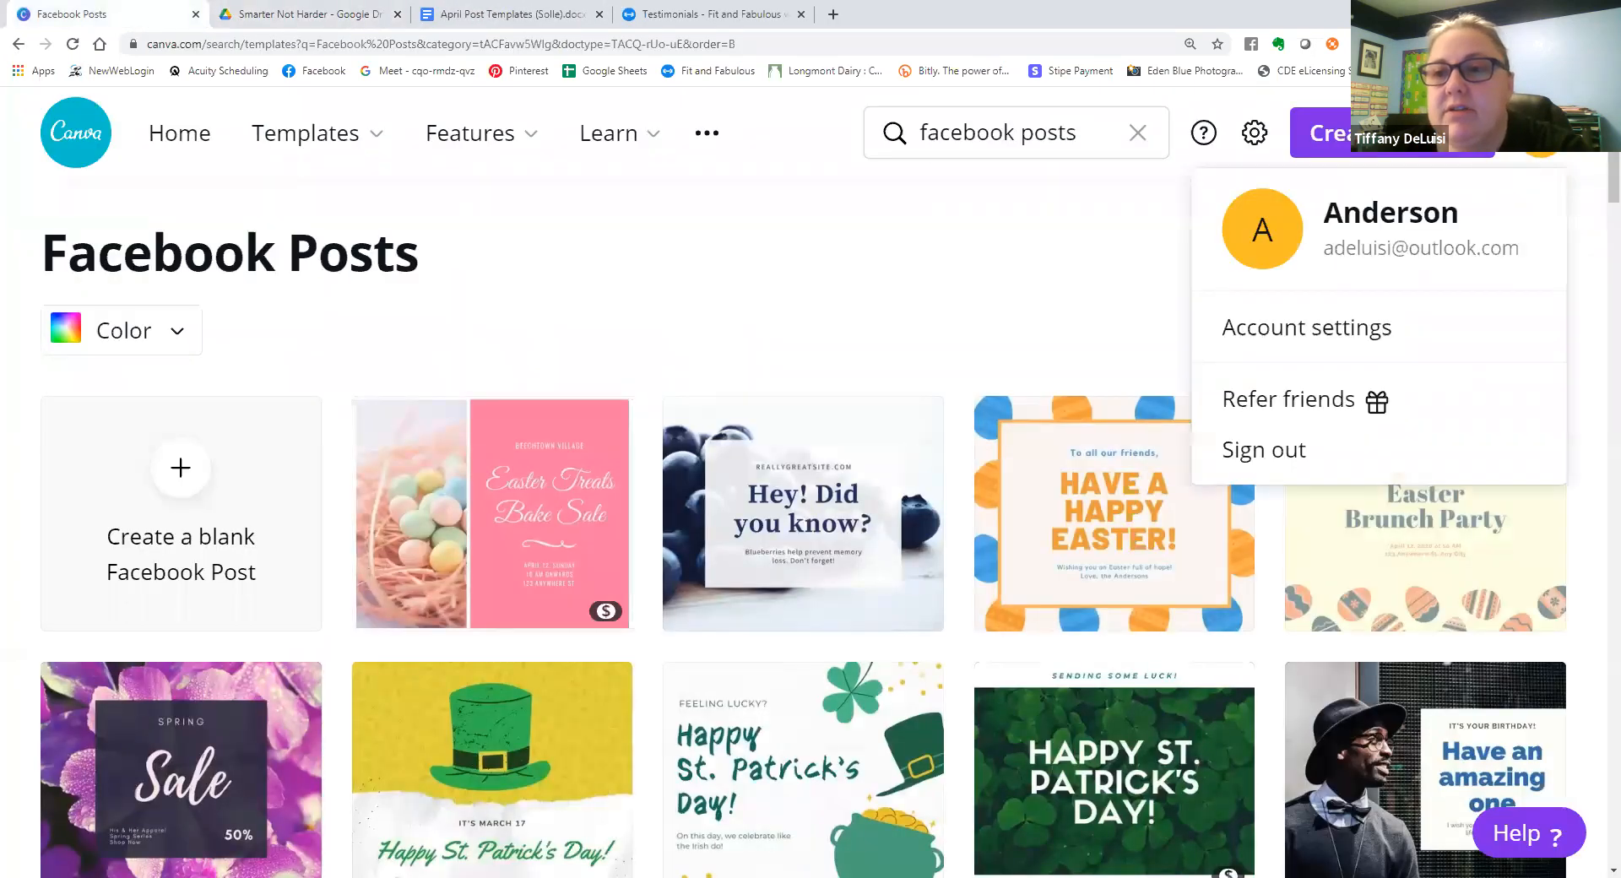
{"action": "left_click", "coordinate": [1353, 448]}
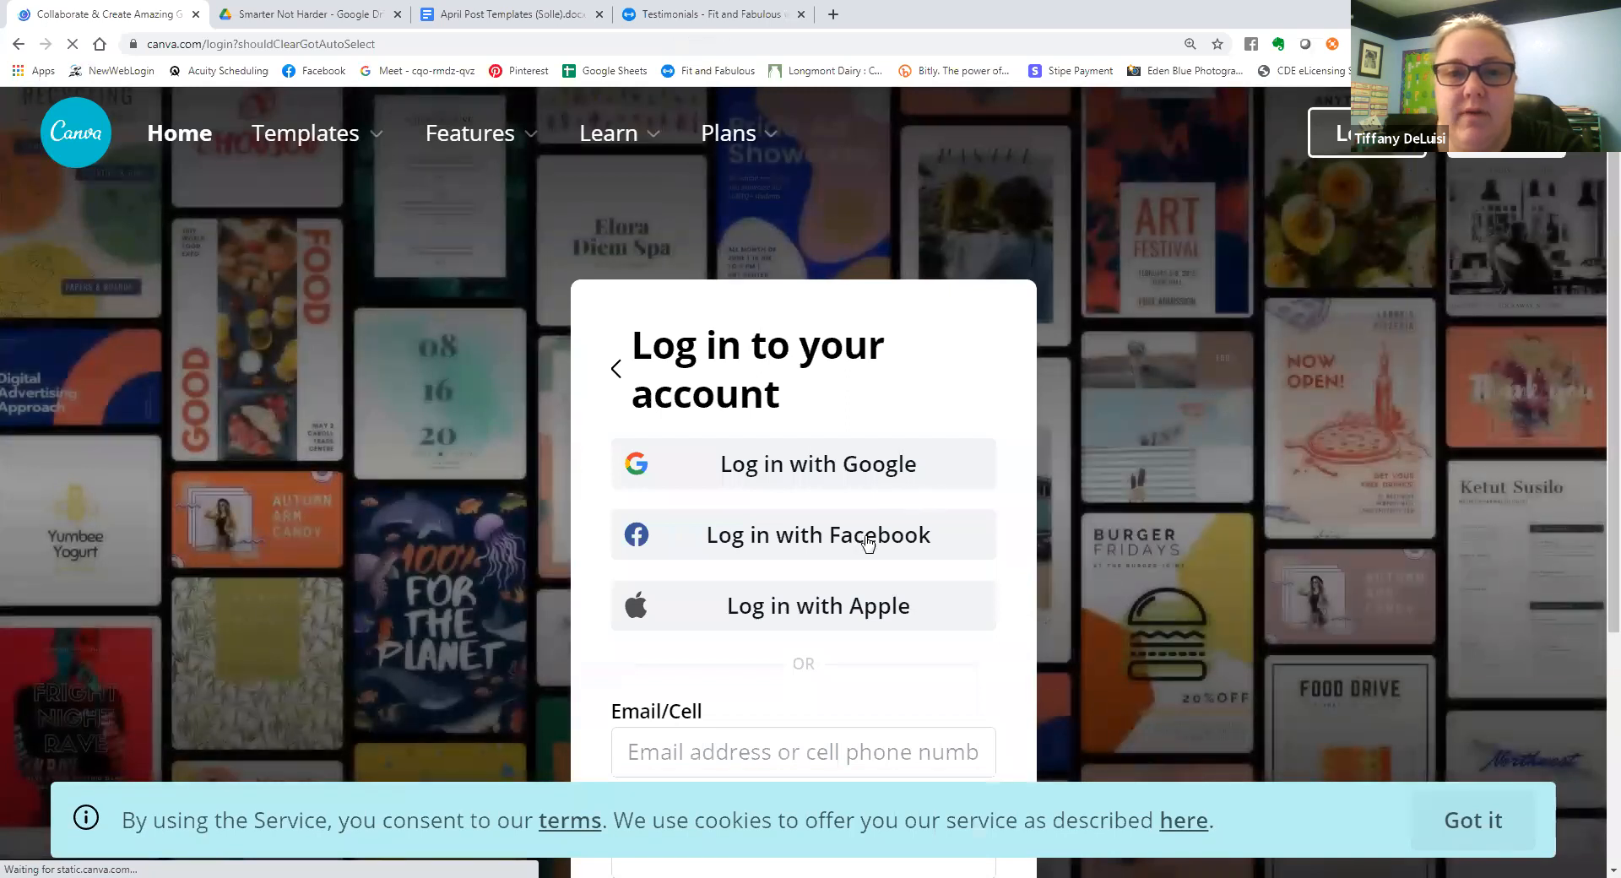
{"action": "left_click", "coordinate": [896, 484]}
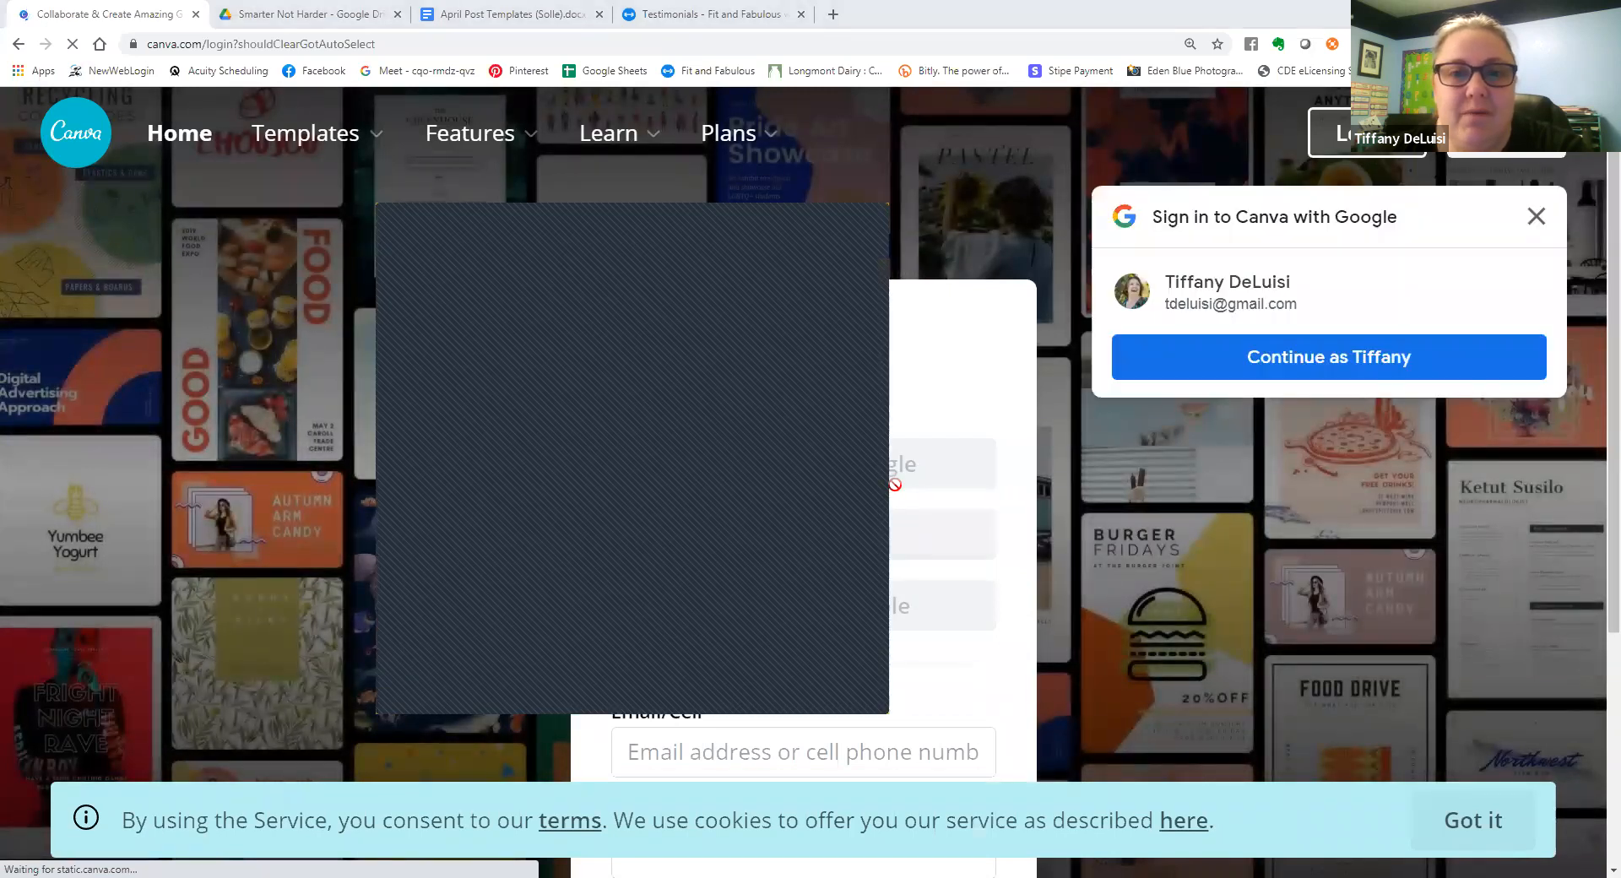
{"action": "left_click", "coordinate": [1266, 358]}
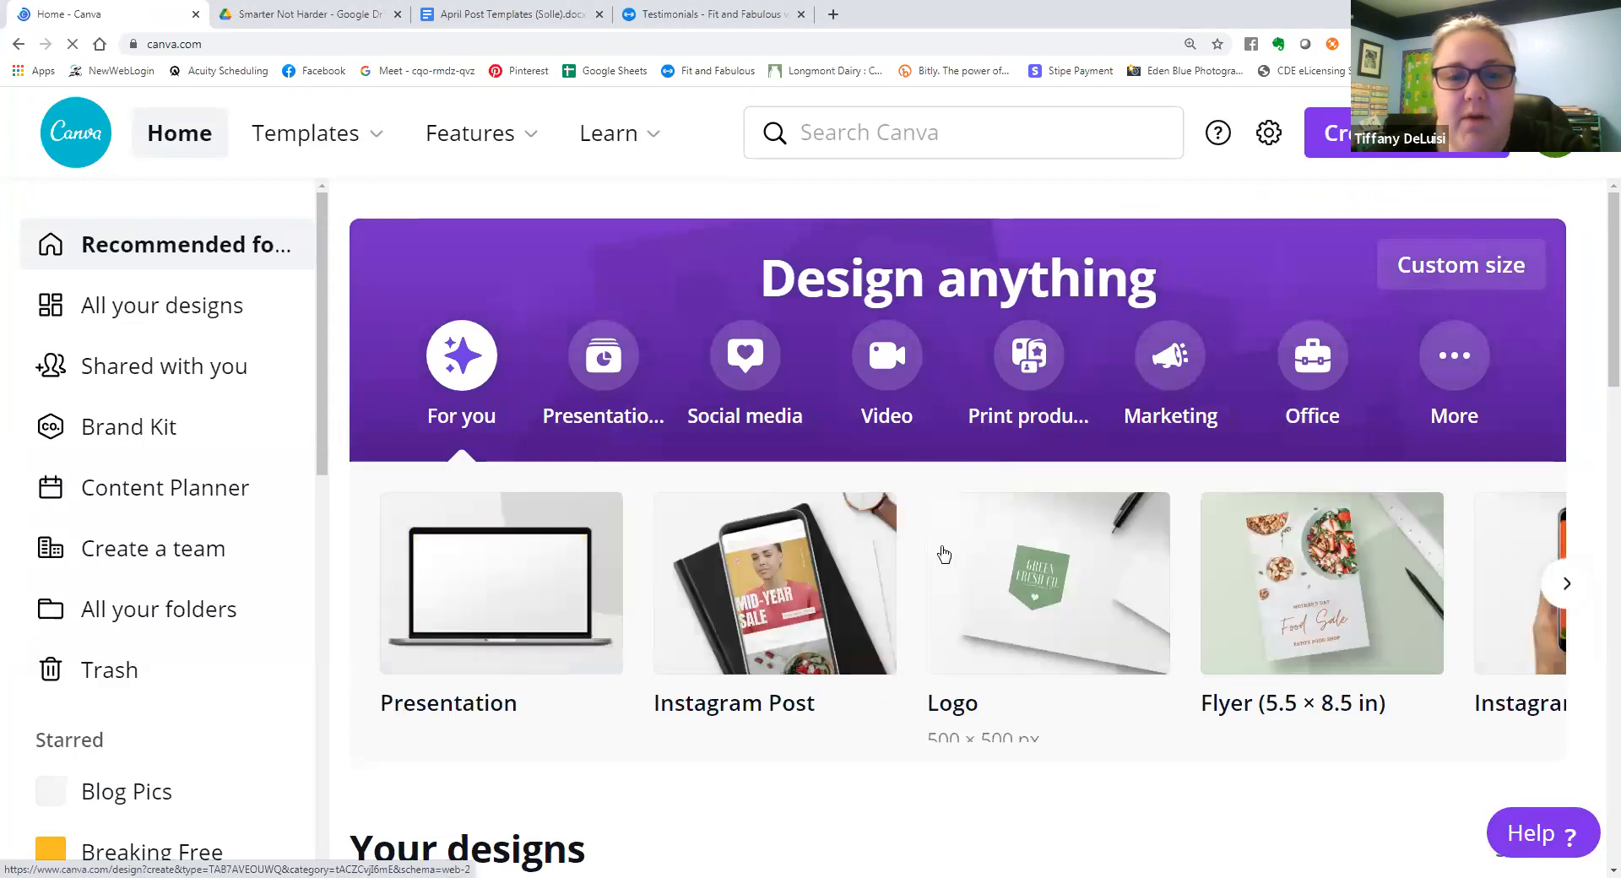
Examine the list of all folders in the account to see how saved images and designs are organized by topic.
{"action": "left_click", "coordinate": [203, 624]}
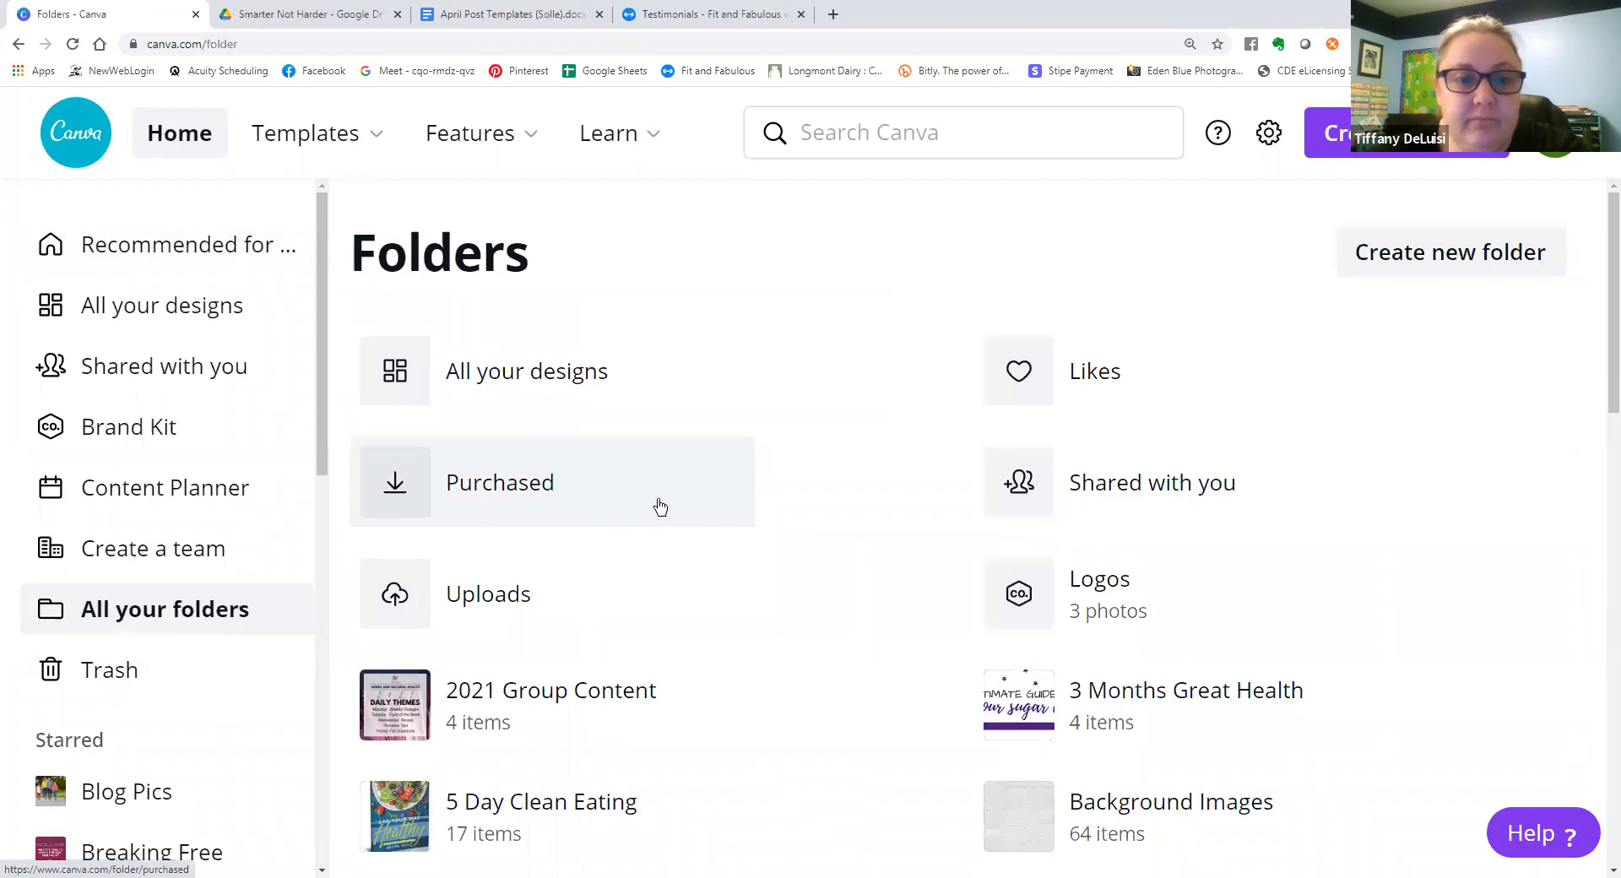
{"action": "scroll", "coordinate": [660, 507], "scroll_direction": "down", "scroll_amount": 2}
{"action": "scroll", "coordinate": [677, 485], "scroll_direction": "down", "scroll_amount": 2}
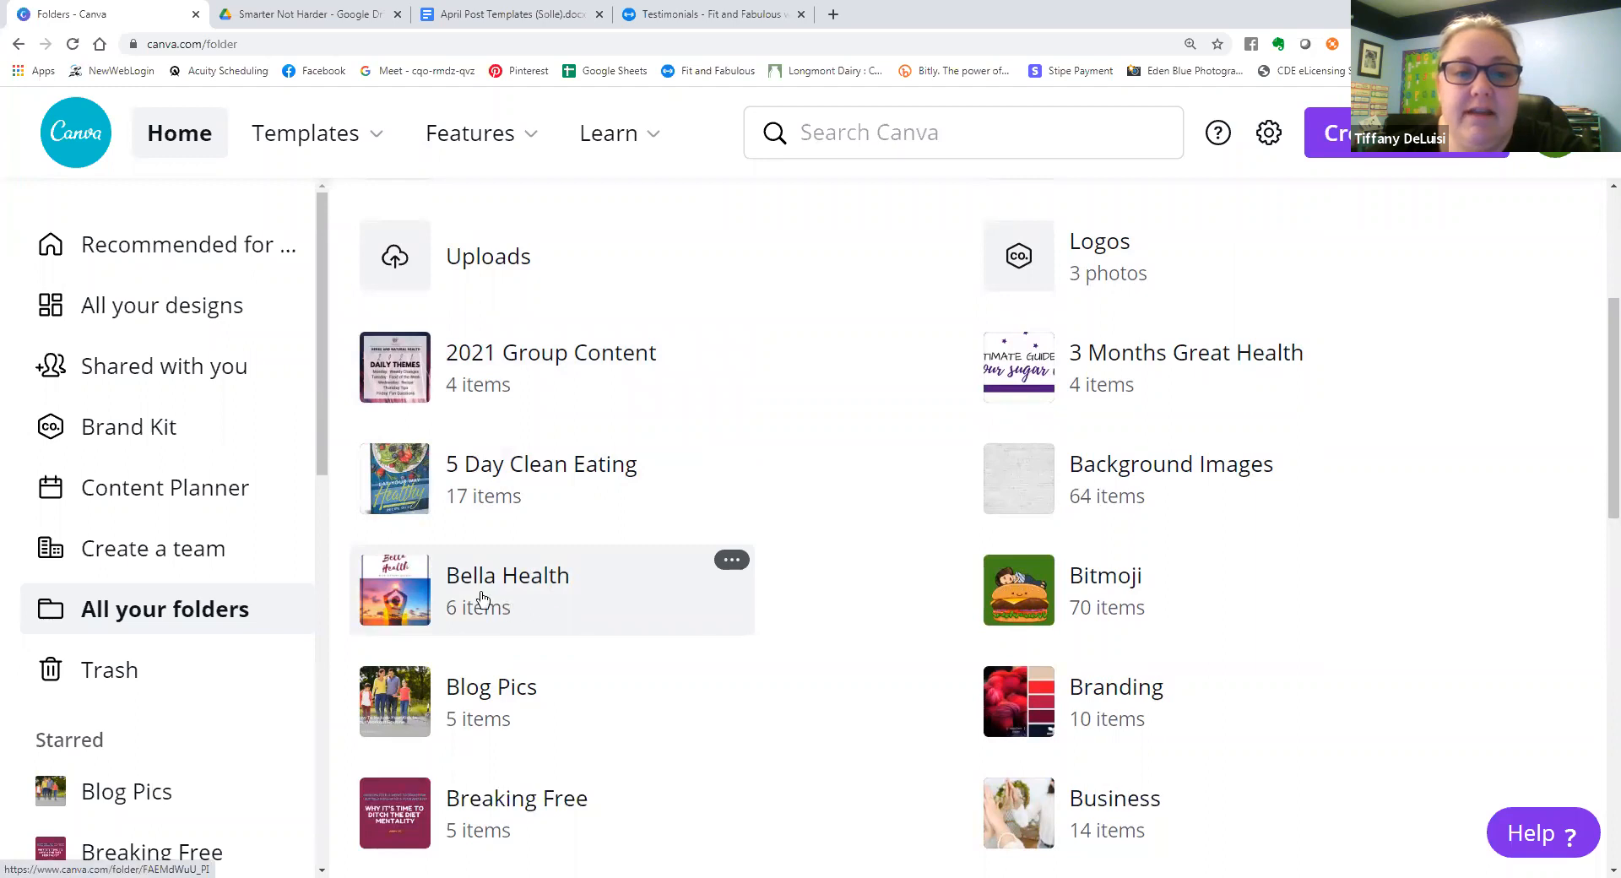
{"action": "scroll", "coordinate": [482, 597], "scroll_direction": "down", "scroll_amount": 3}
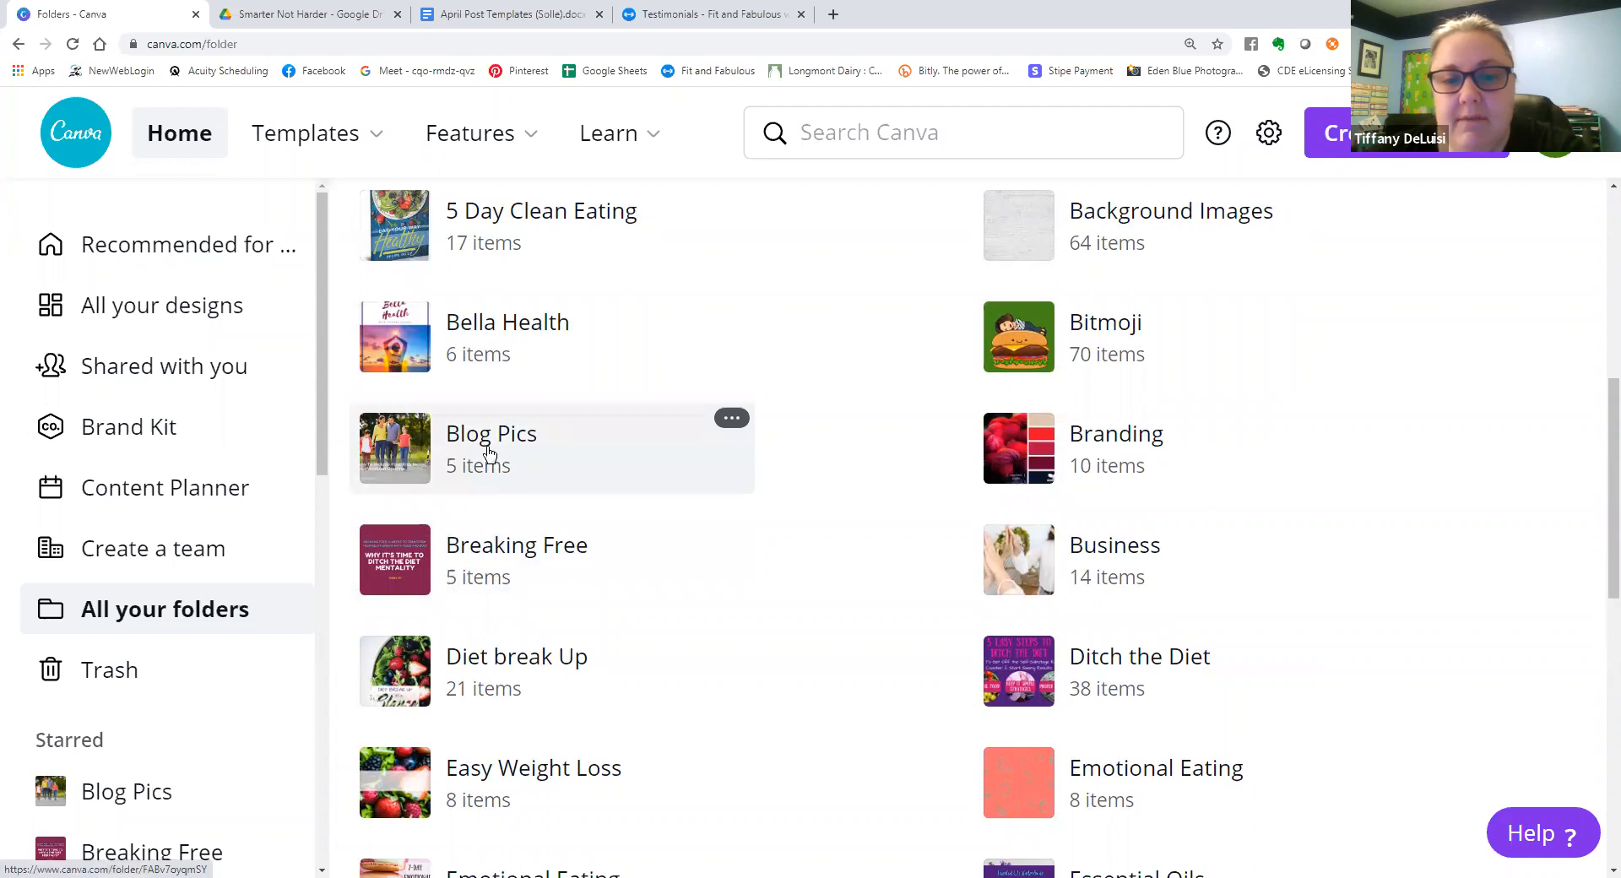
{"action": "scroll", "coordinate": [488, 452], "scroll_direction": "down", "scroll_amount": 2}
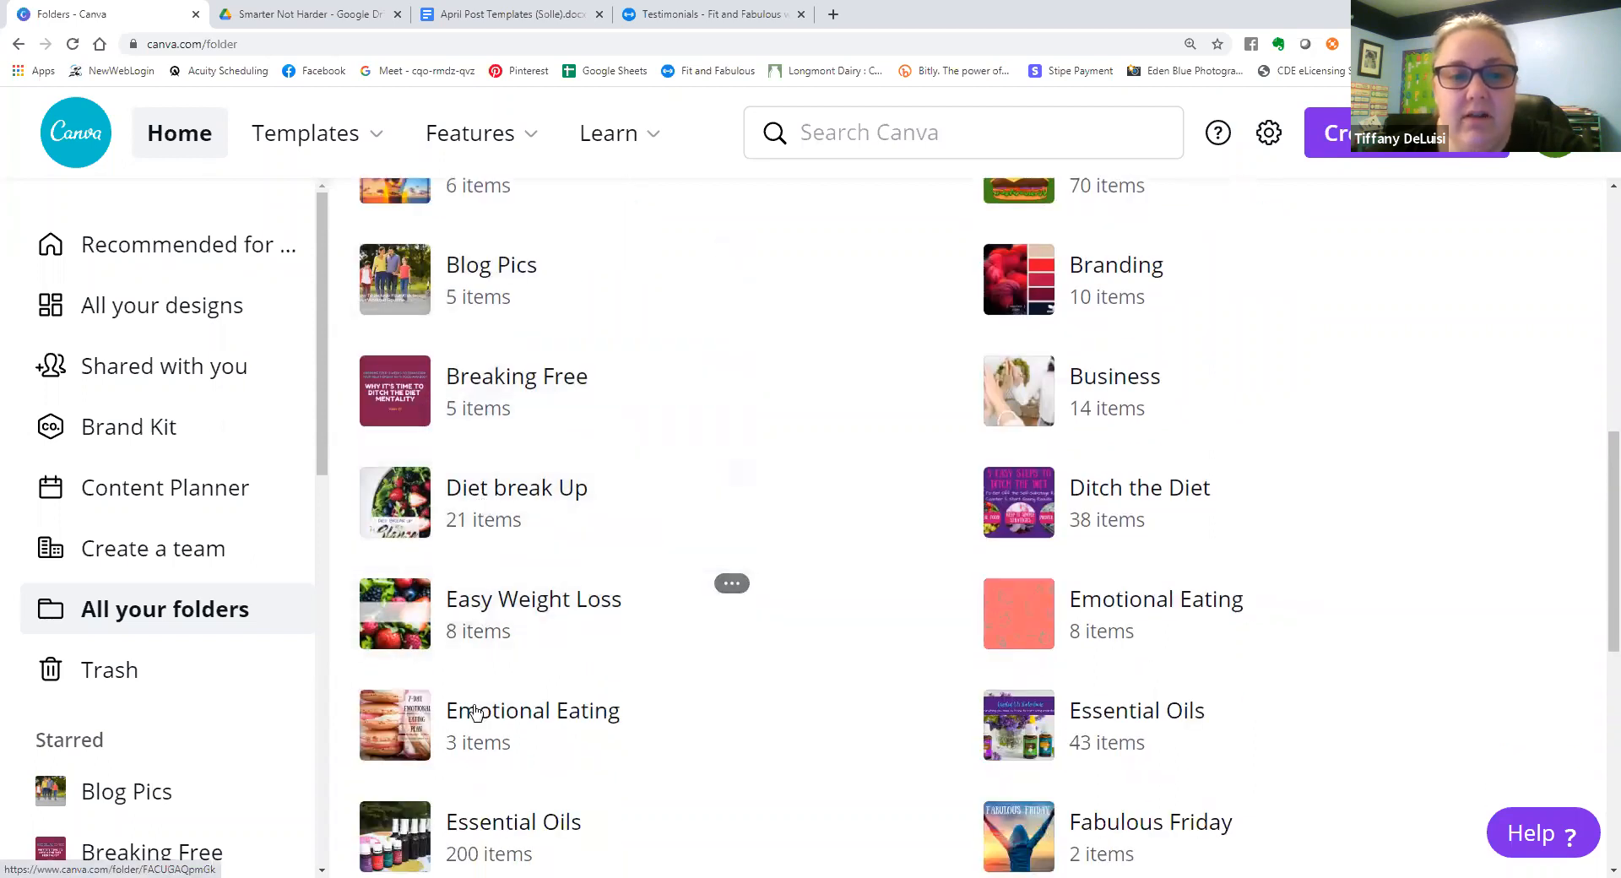
{"action": "scroll", "coordinate": [1087, 551], "scroll_direction": "down", "scroll_amount": 1}
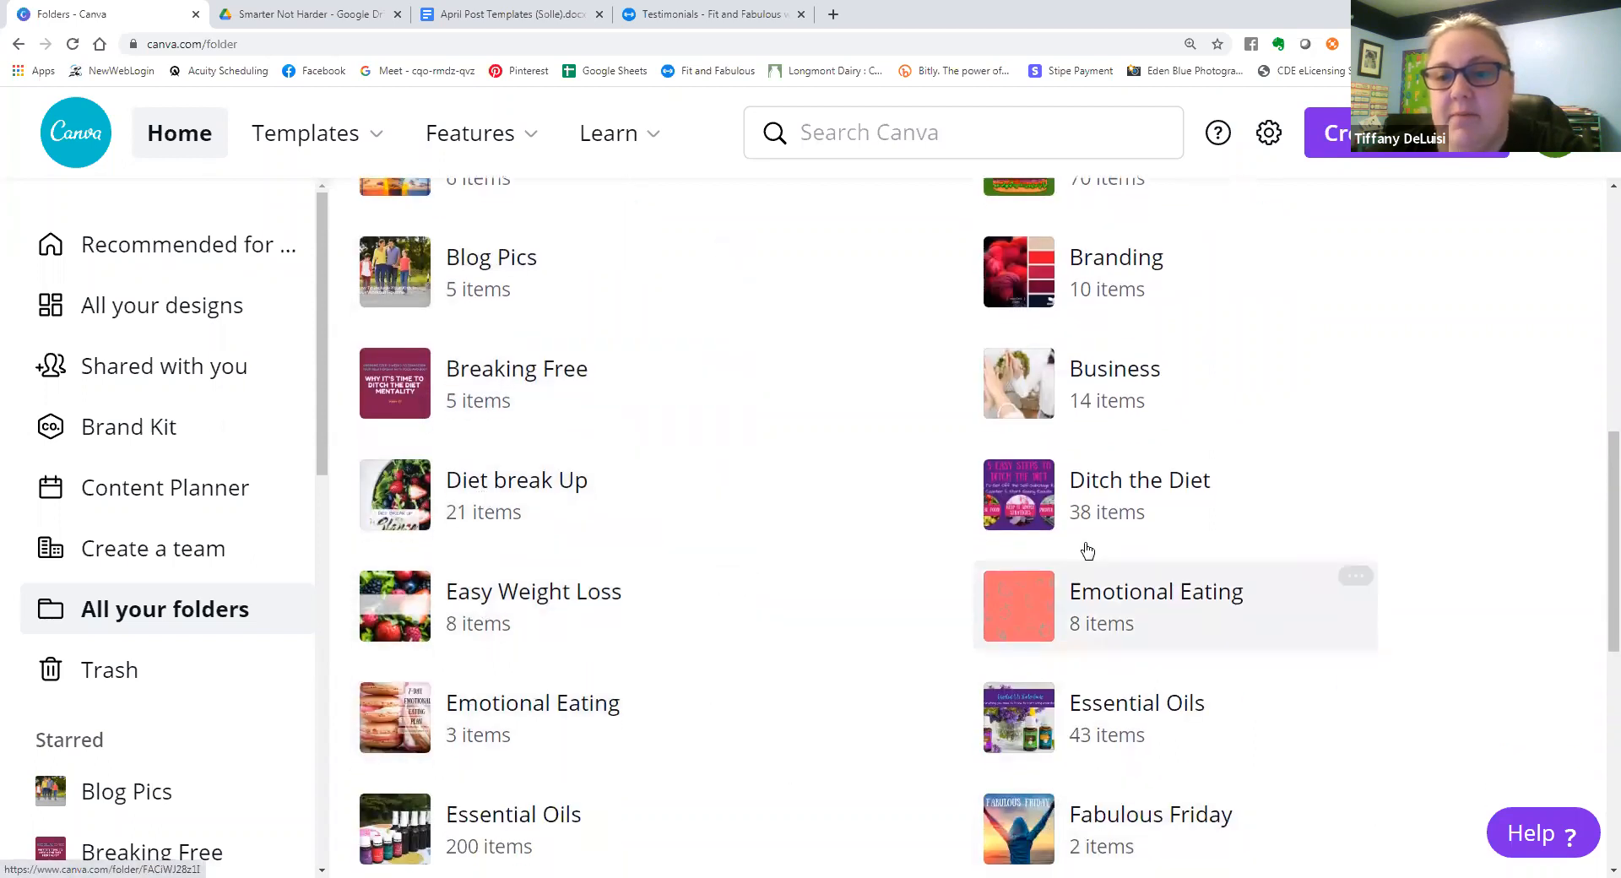
{"action": "scroll", "coordinate": [1087, 551], "scroll_direction": "down", "scroll_amount": 4}
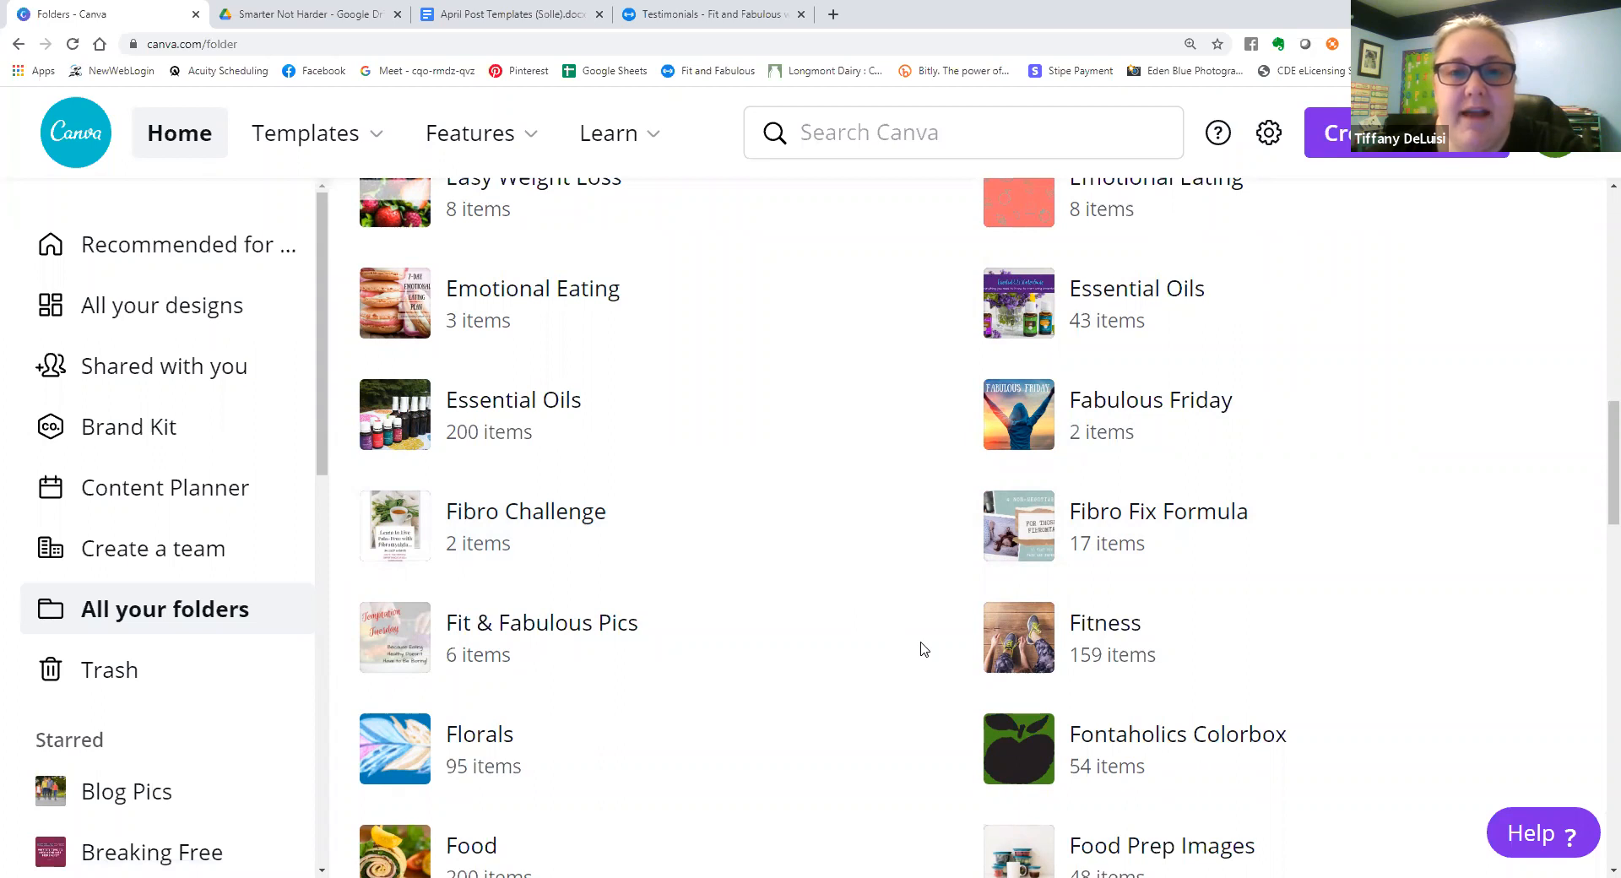
{"action": "scroll", "coordinate": [923, 648], "scroll_direction": "down", "scroll_amount": 4}
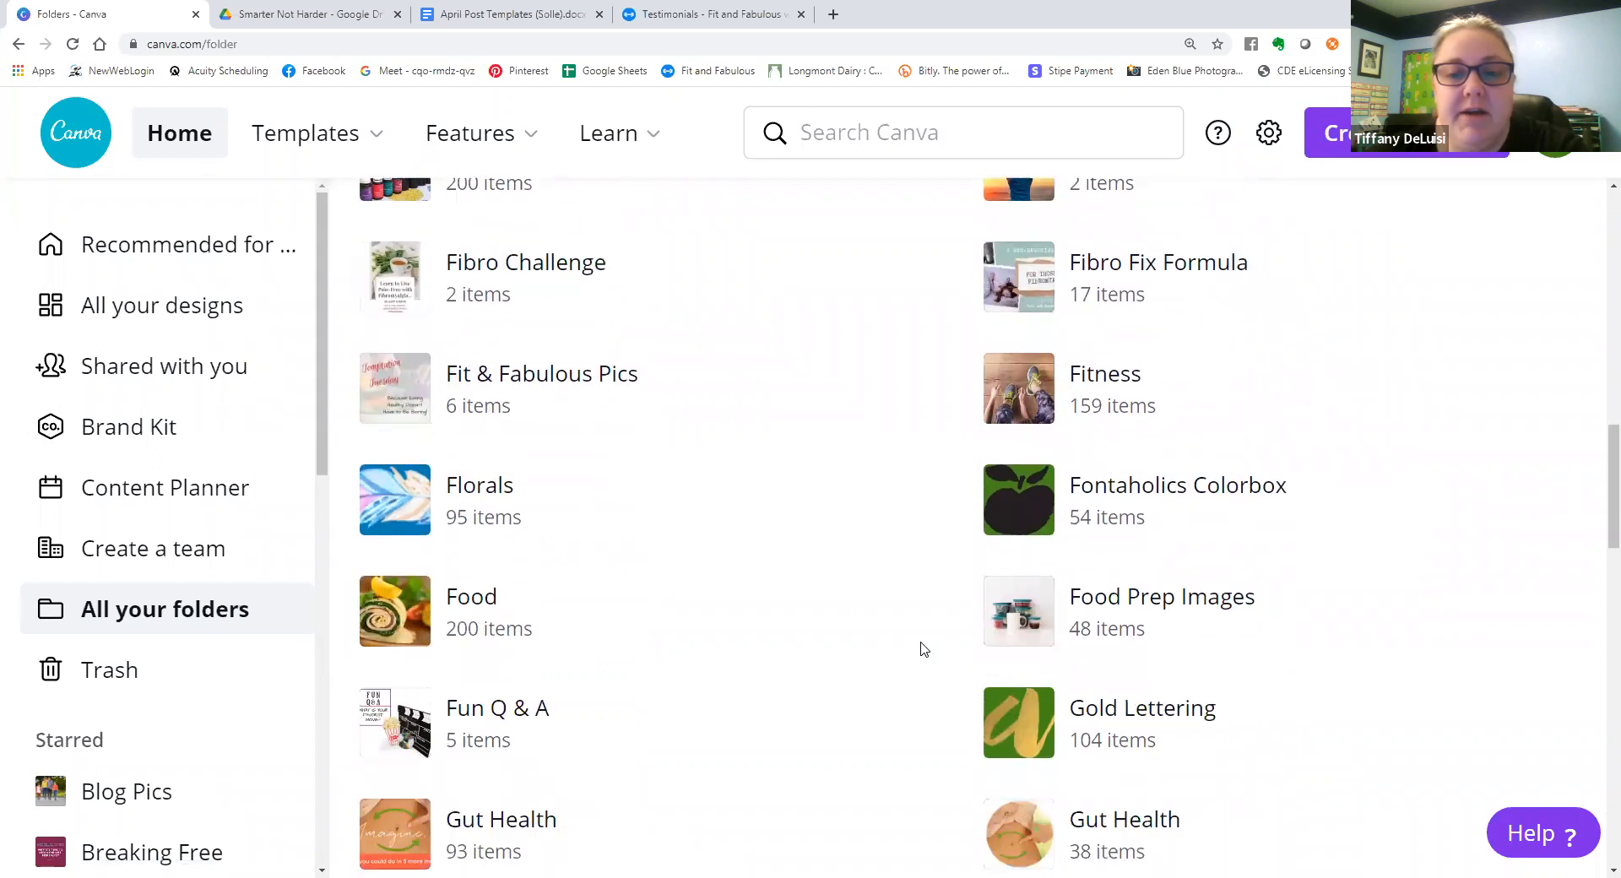
{"action": "scroll", "coordinate": [920, 649], "scroll_direction": "down", "scroll_amount": 3}
{"action": "scroll", "coordinate": [794, 650], "scroll_direction": "up", "scroll_amount": 14}
{"action": "scroll", "coordinate": [792, 651], "scroll_direction": "up", "scroll_amount": 7}
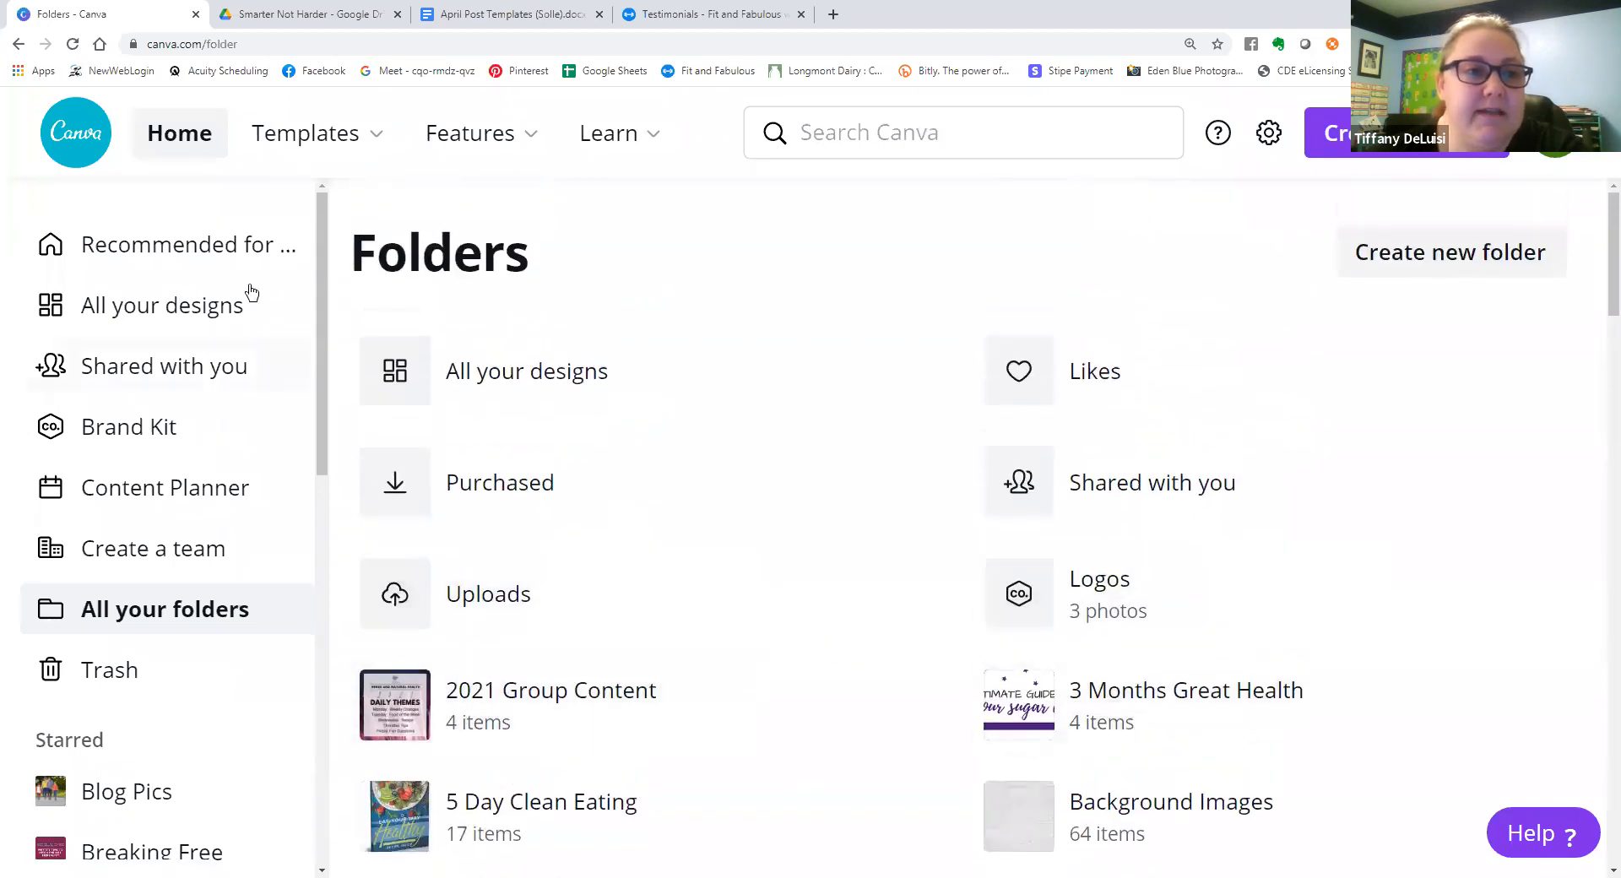
Return to the recommended designs and open the "Spring is Here!" Instagram Post template.
{"action": "left_click", "coordinate": [111, 266]}
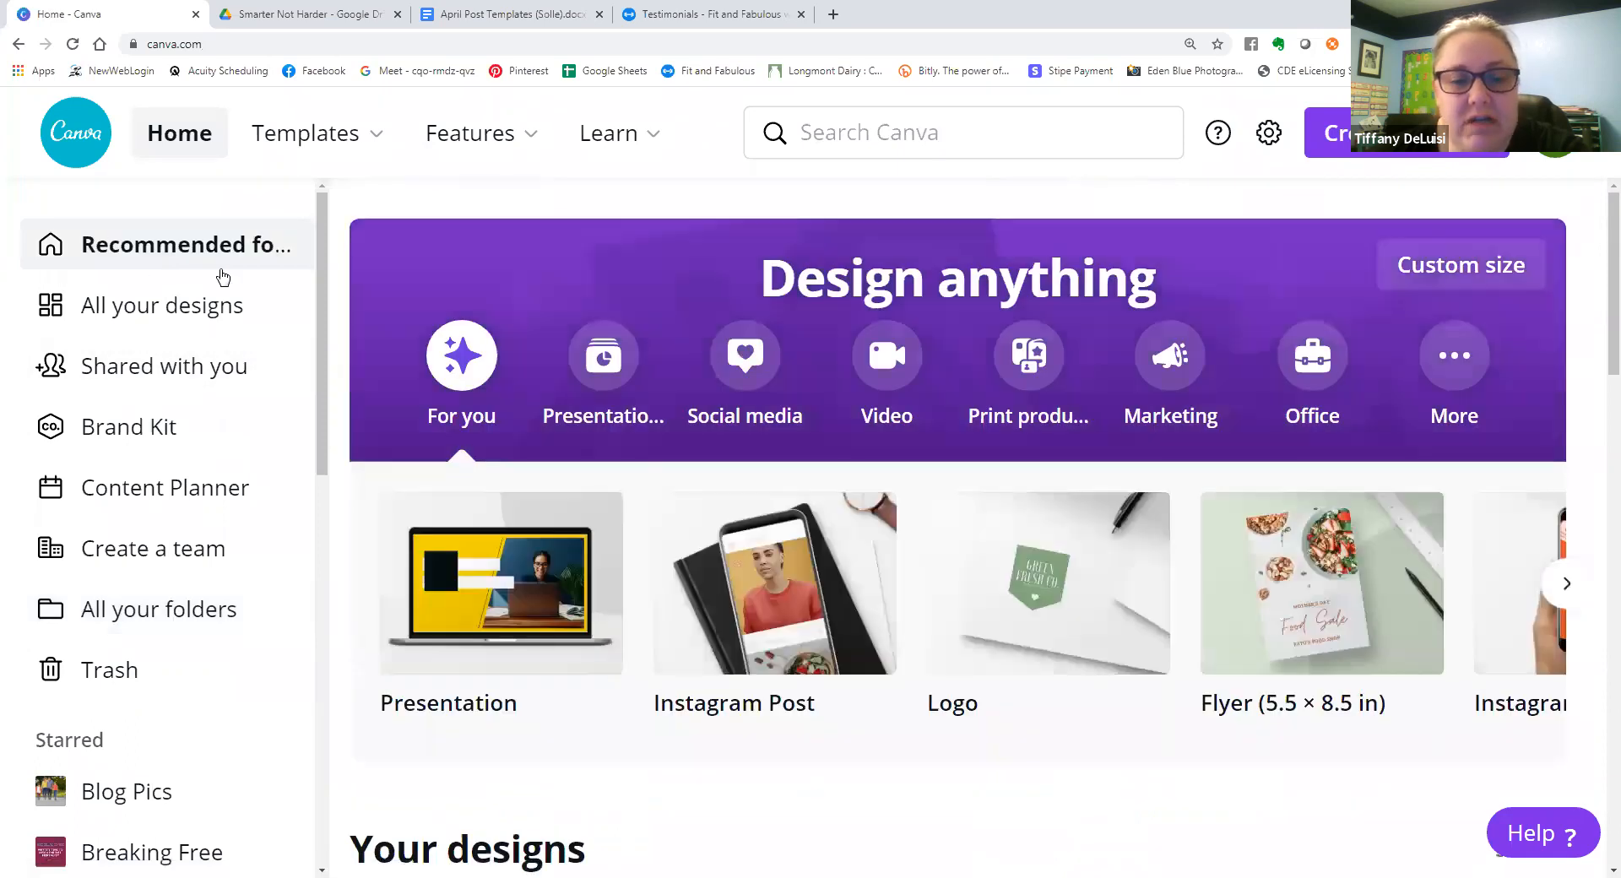
{"action": "scroll", "coordinate": [760, 391], "scroll_direction": "down", "scroll_amount": 12}
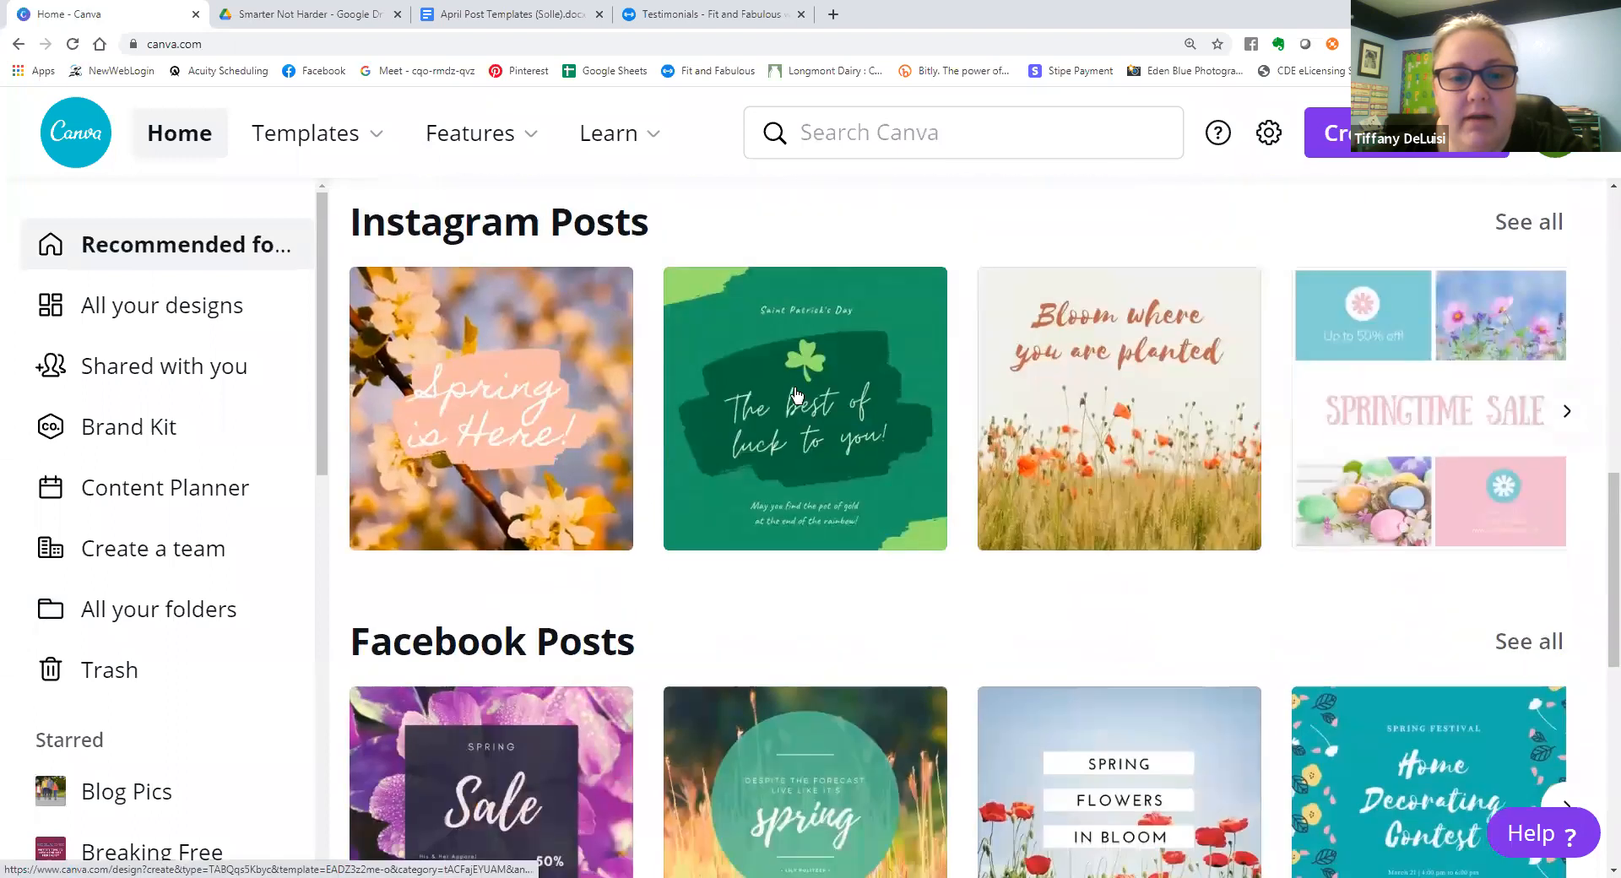
{"action": "left_click", "coordinate": [468, 465]}
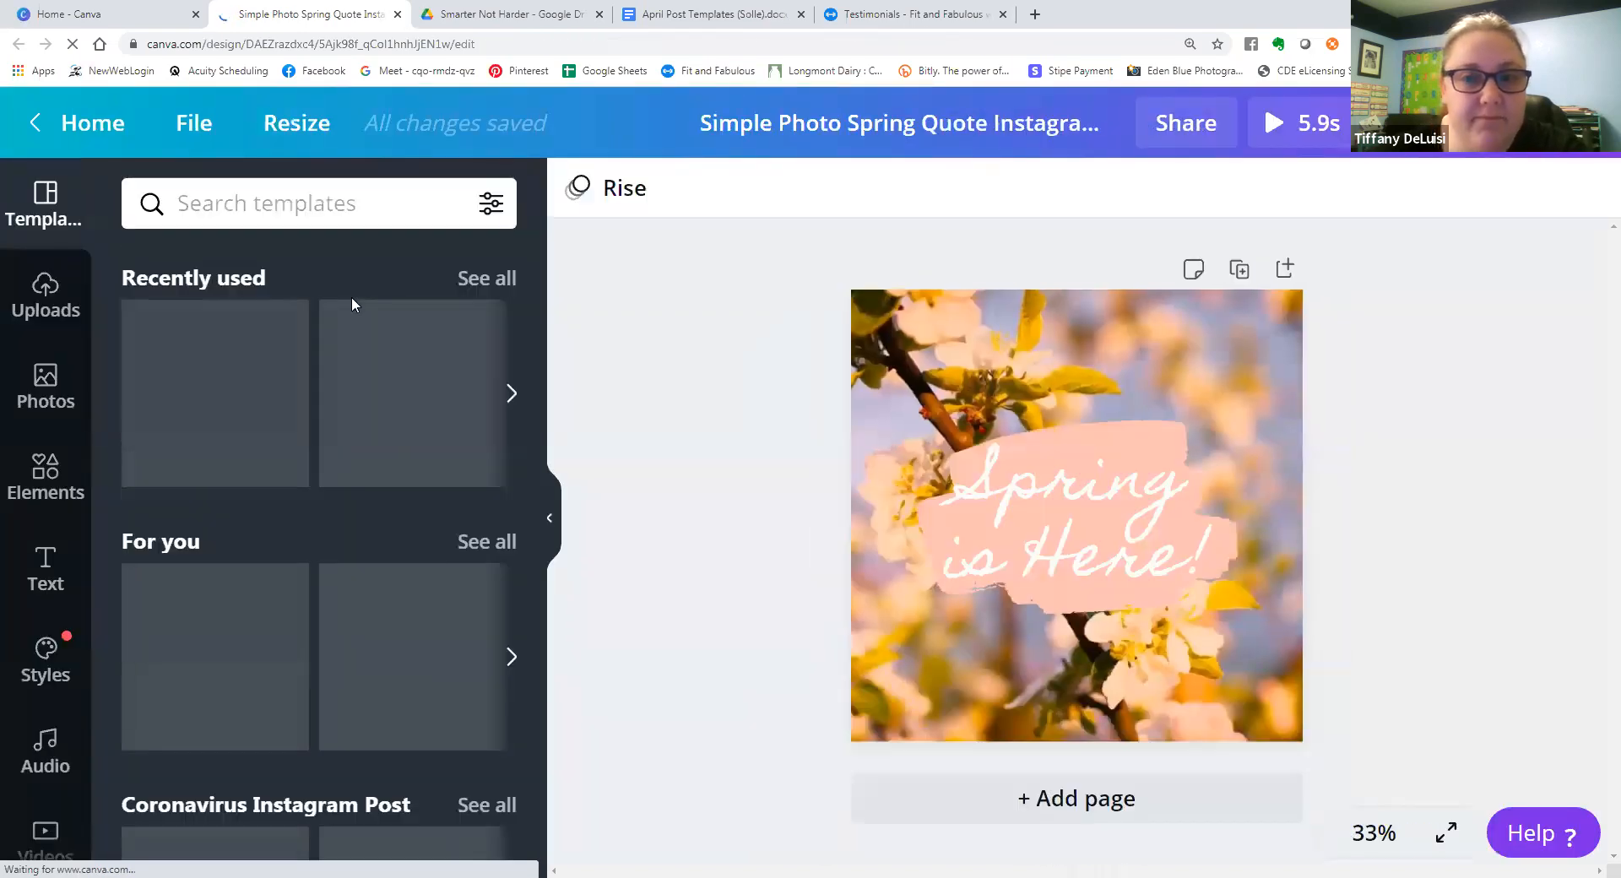
Search the photos for "herbs" and make the photo of herbs and flowers on a wooden table the background.
{"action": "left_click", "coordinate": [59, 377]}
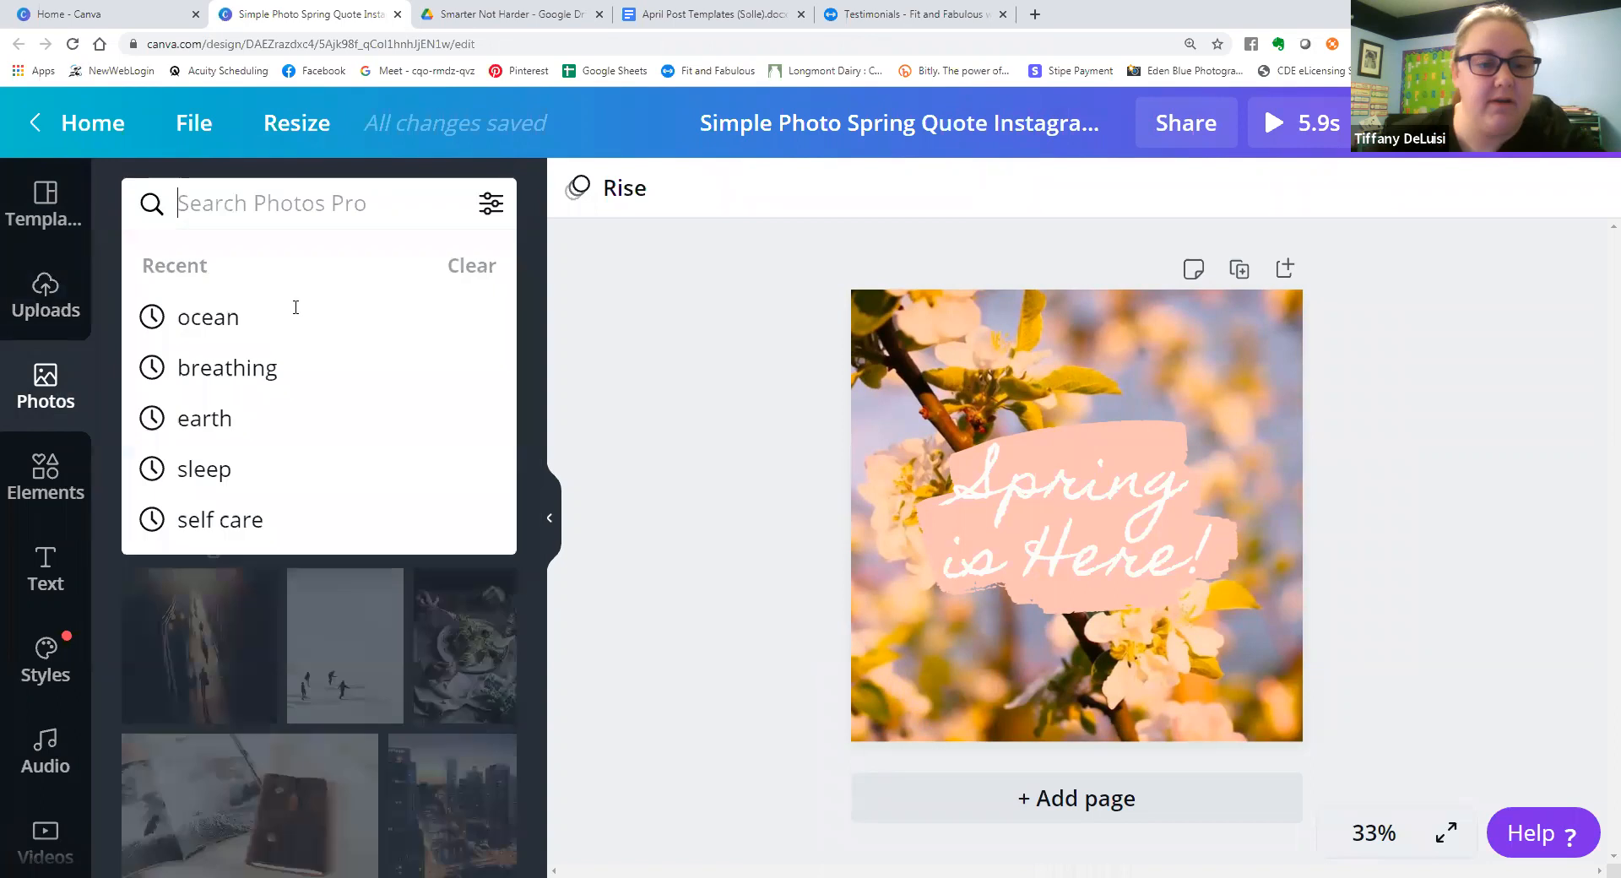
{"action": "type", "text": "herbs"}
{"action": "key", "text": "Return"}
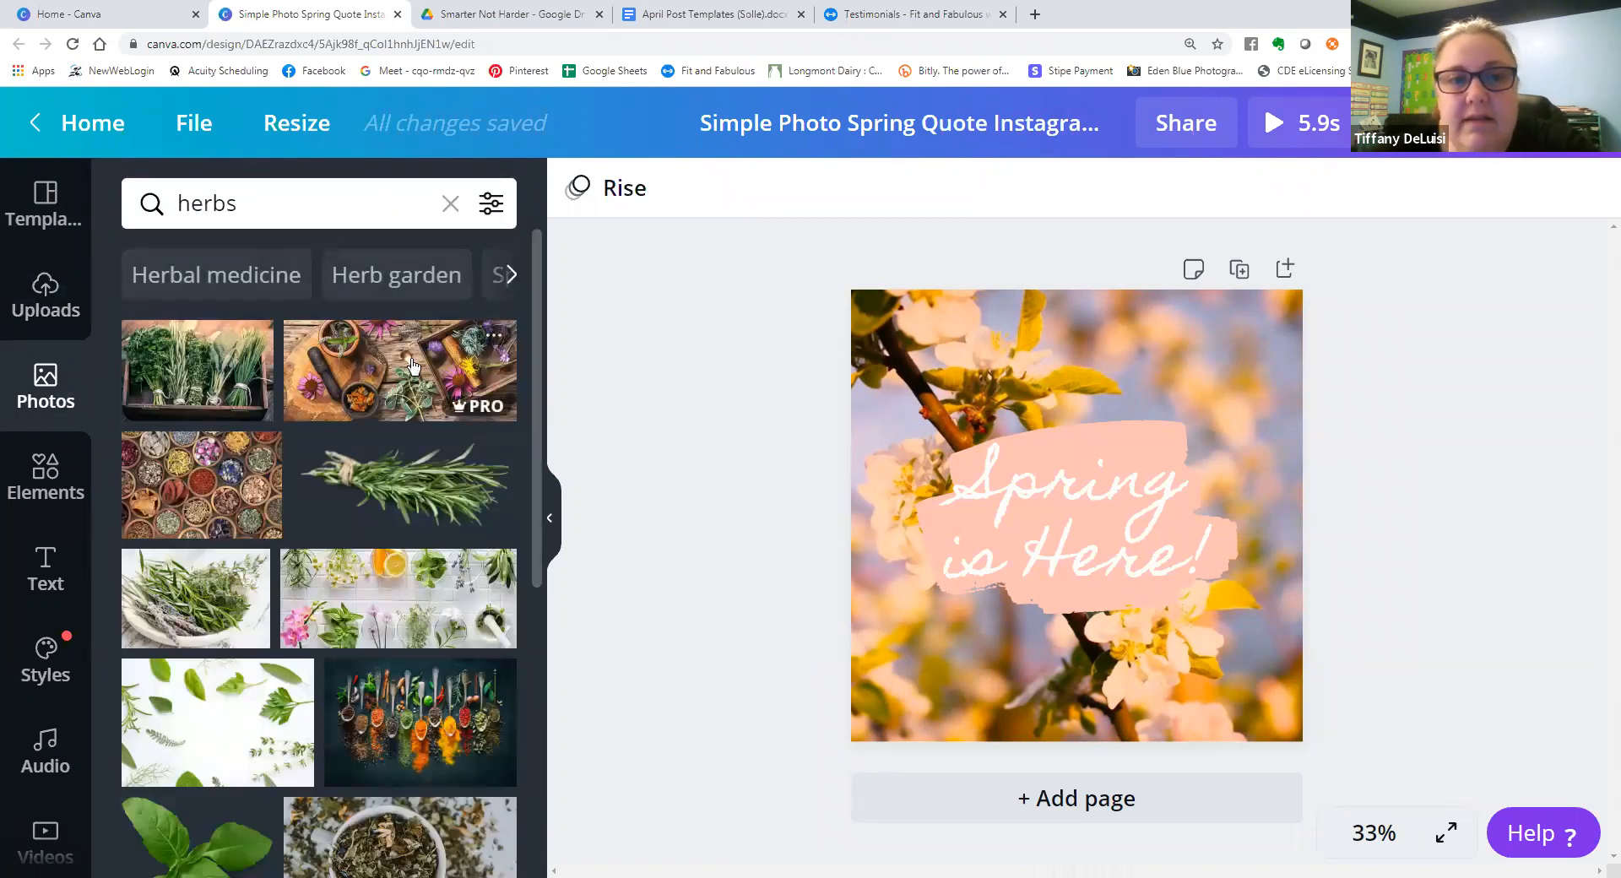
{"action": "left_click_drag", "start_coordinate": [479, 372], "coordinate": [964, 376]}
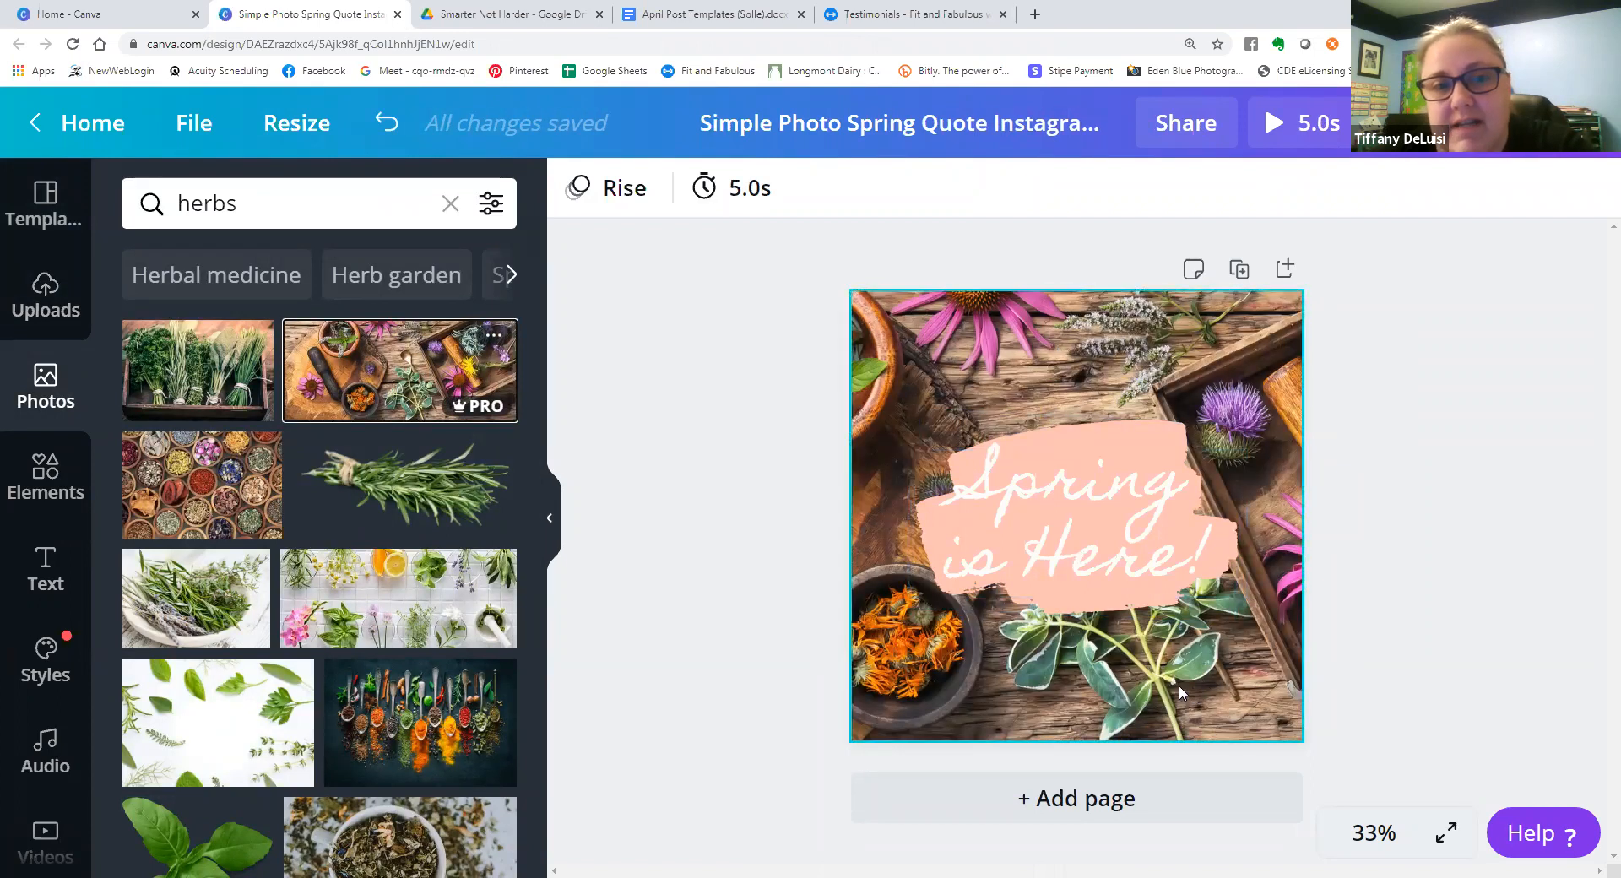
Replace the background with the dark photo of spice-filled spoons and look through more herb photos.
{"action": "mouse_move", "coordinate": [483, 412]}
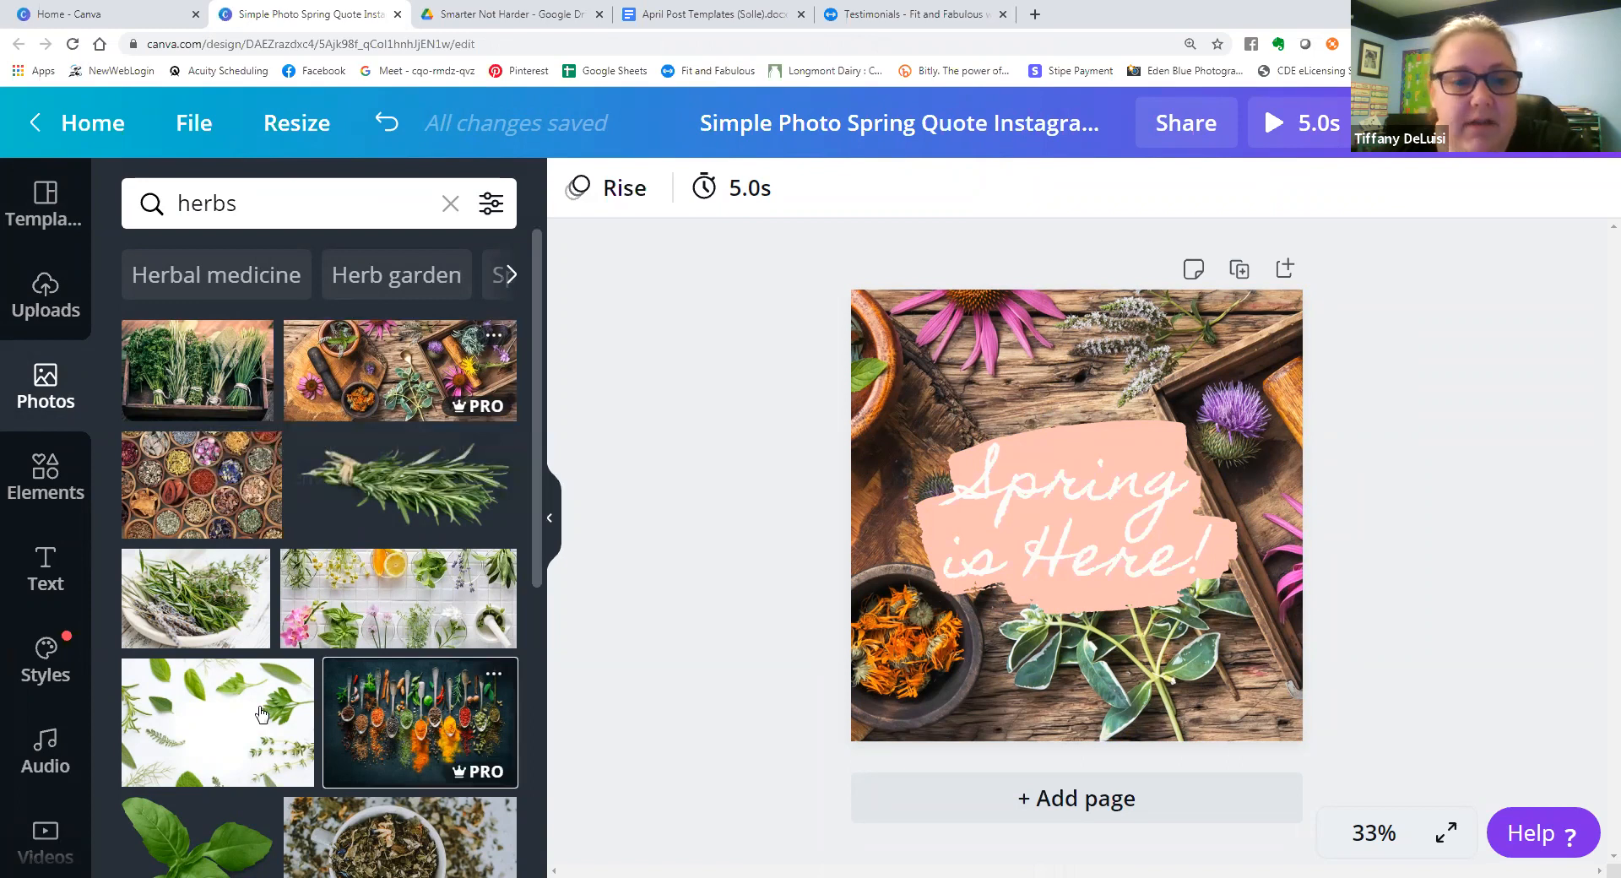
{"action": "left_click", "coordinate": [438, 732]}
{"action": "scroll", "coordinate": [372, 692], "scroll_direction": "down", "scroll_amount": 6}
{"action": "scroll", "coordinate": [371, 692], "scroll_direction": "down", "scroll_amount": 1}
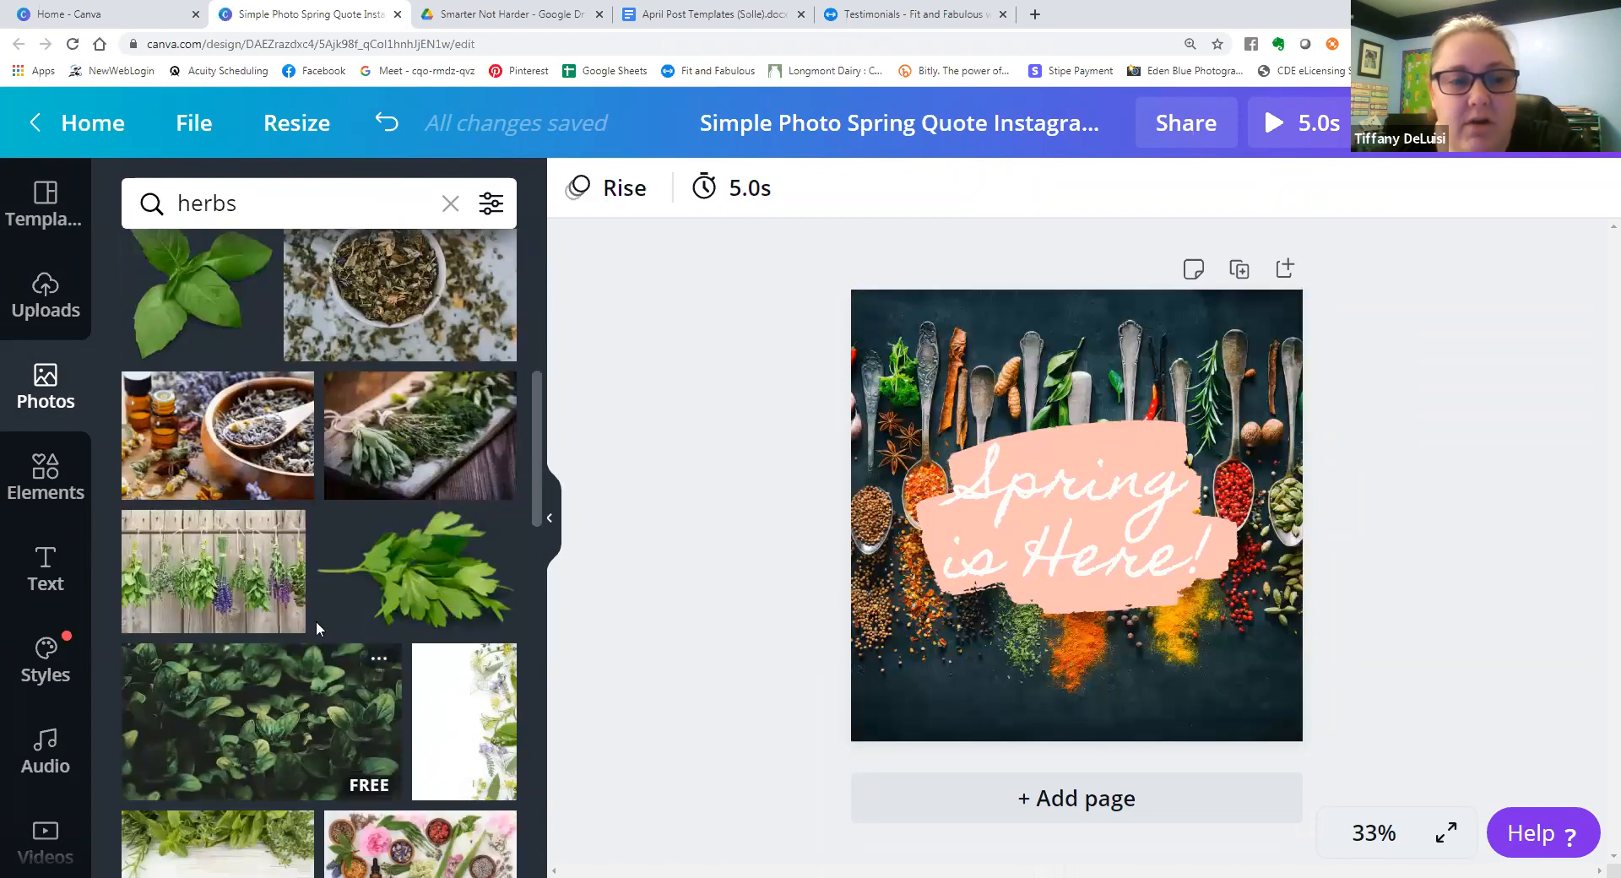
{"action": "left_click_drag", "start_coordinate": [255, 586], "coordinate": [163, 604]}
{"action": "left_click", "coordinate": [737, 605]}
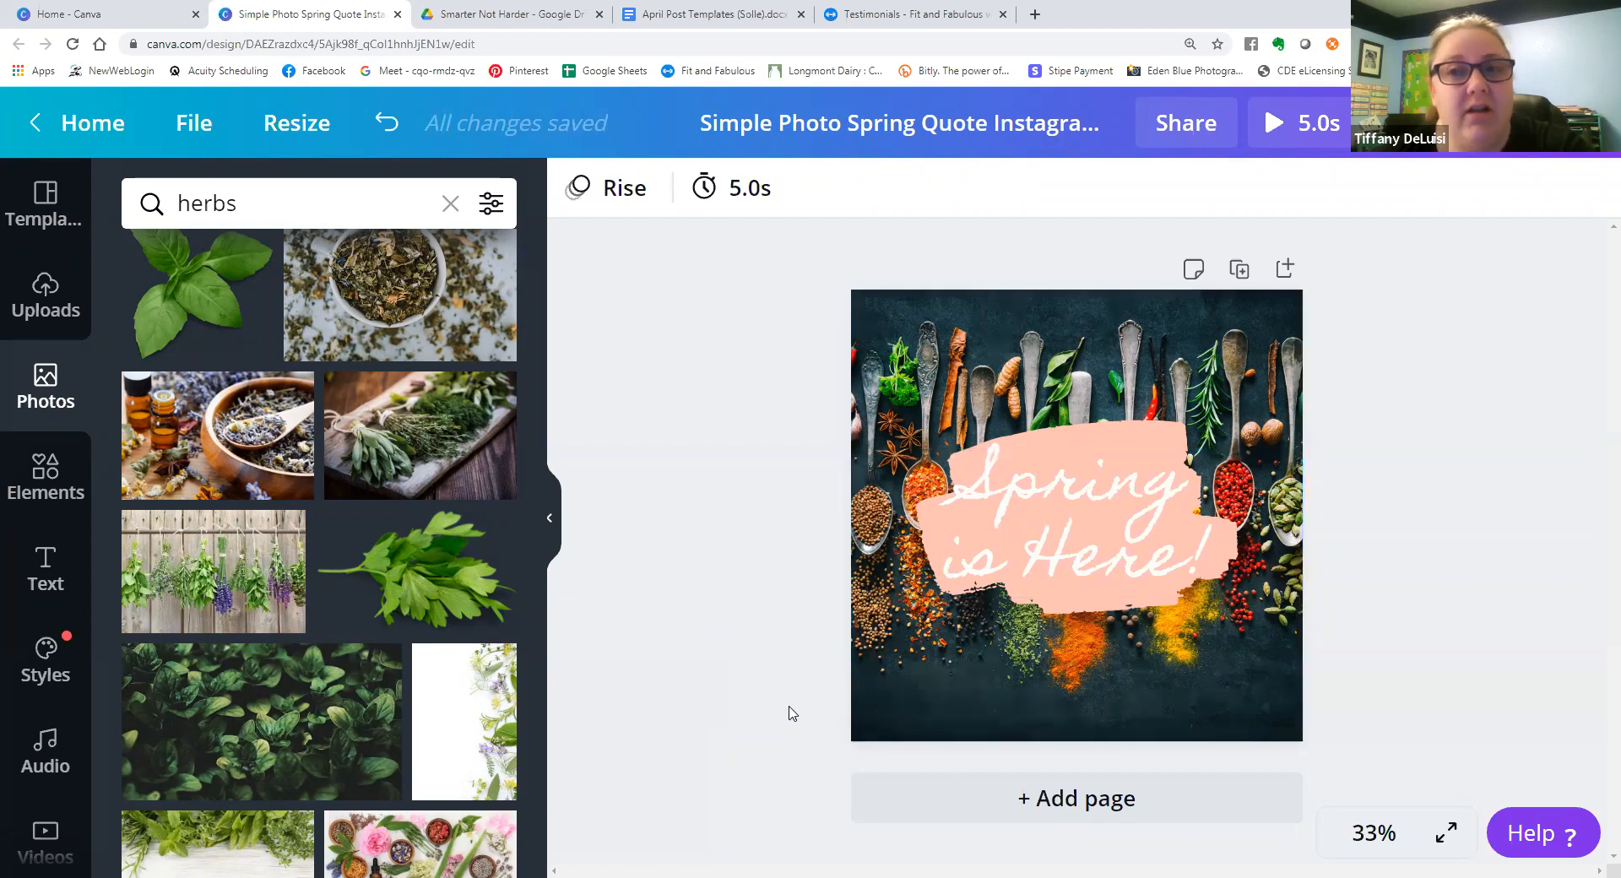
{"action": "scroll", "coordinate": [473, 760], "scroll_direction": "down", "scroll_amount": 6}
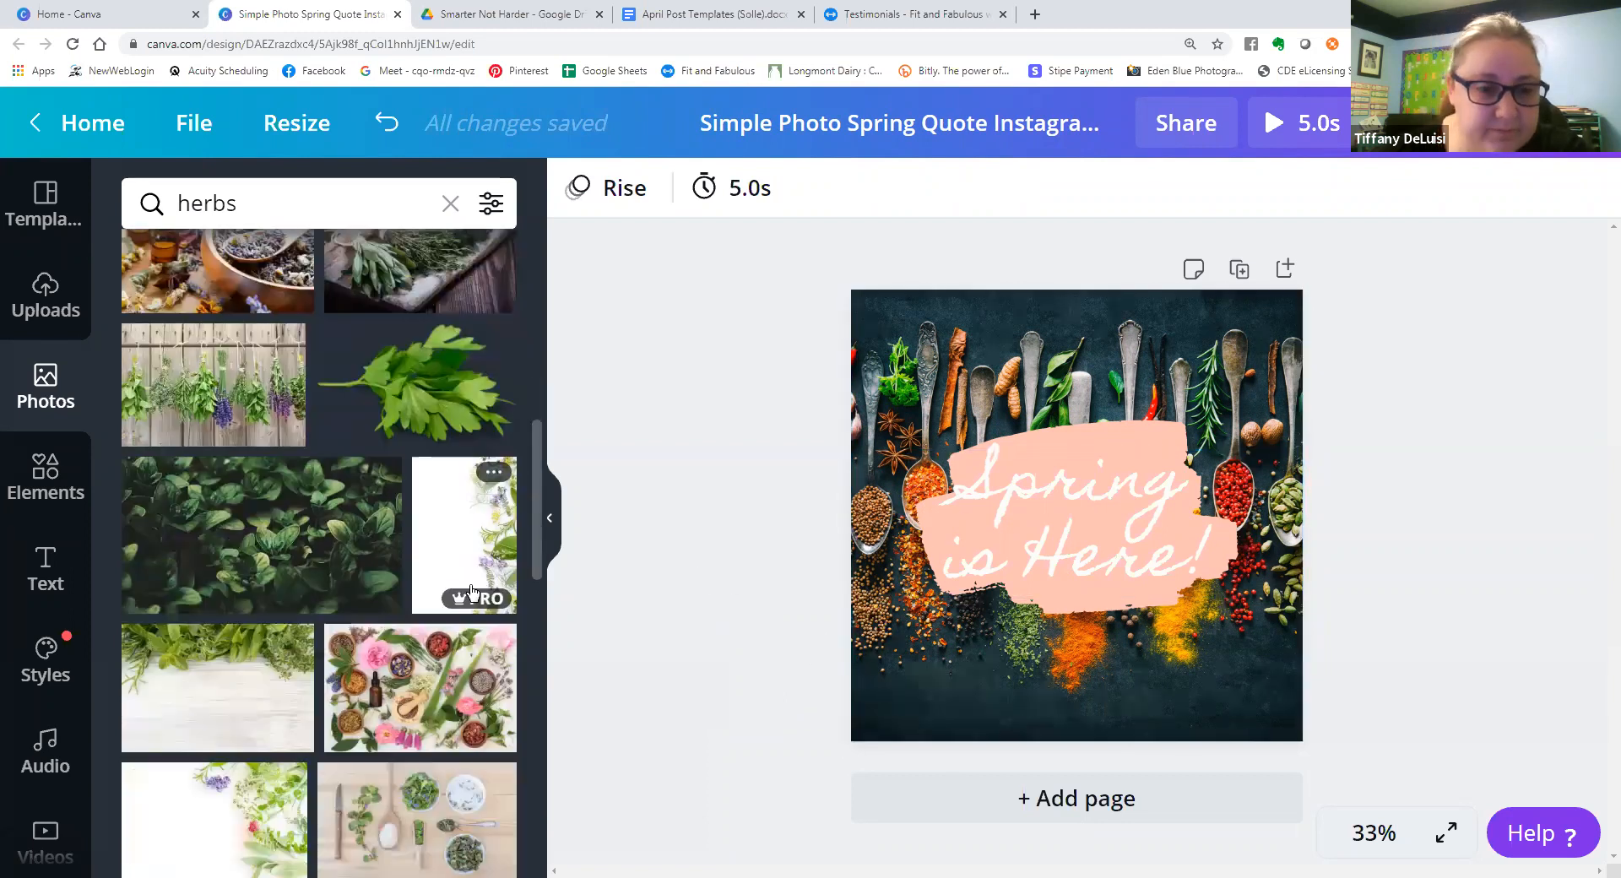
{"action": "scroll", "coordinate": [468, 582], "scroll_direction": "down", "scroll_amount": 3}
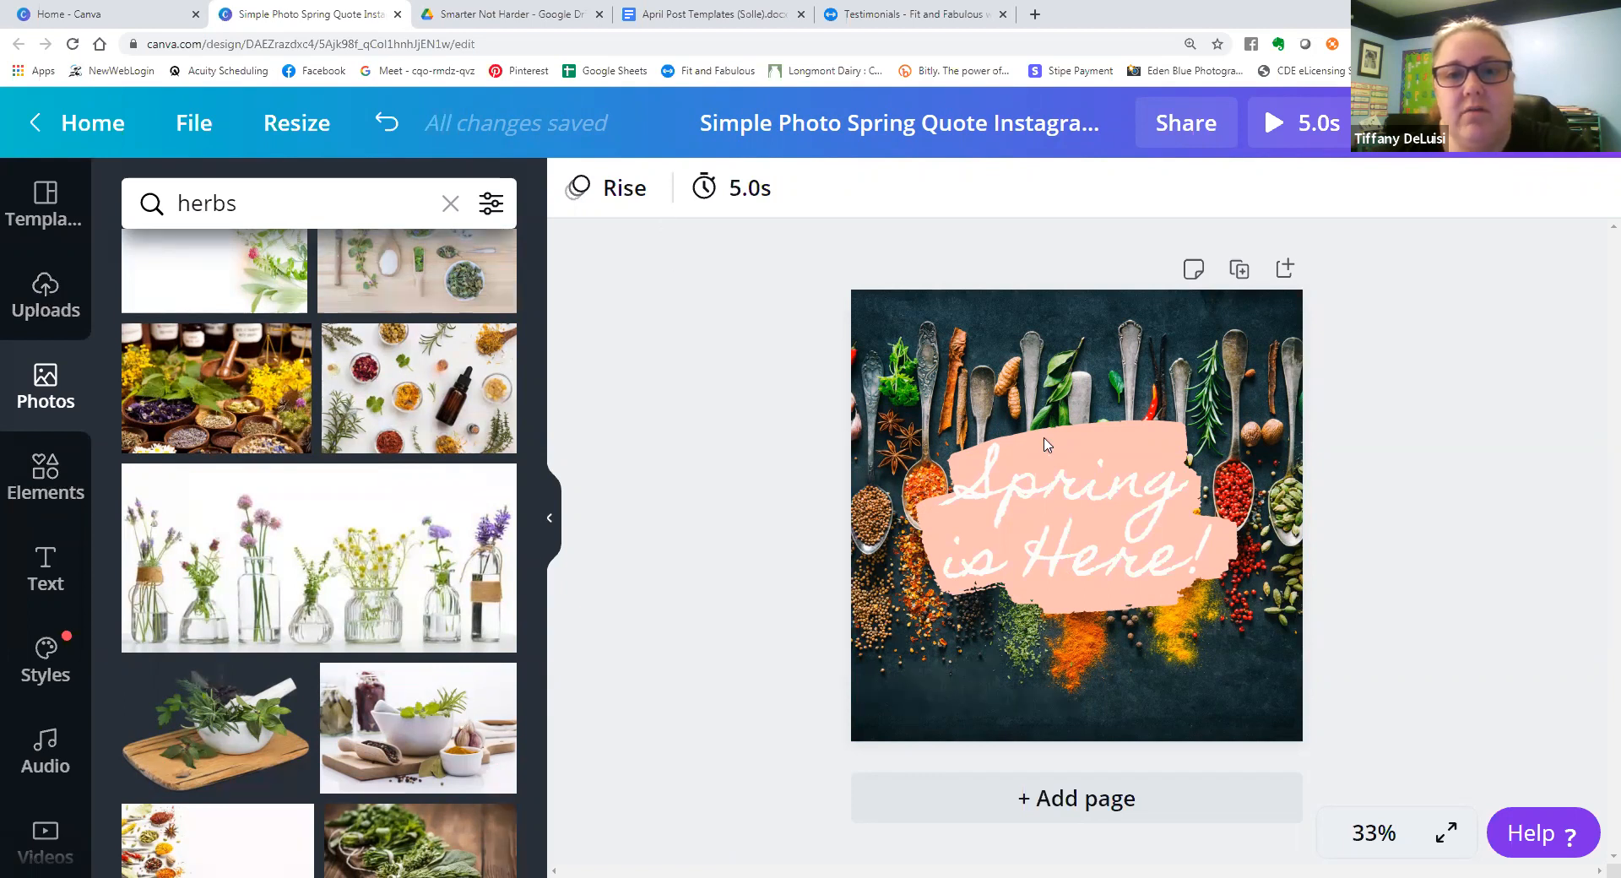
Select the "Spring is Here!" text and examine the brand color palettes available for it.
{"action": "left_click", "coordinate": [1096, 431]}
{"action": "left_click", "coordinate": [1155, 429]}
{"action": "left_click", "coordinate": [1163, 430]}
{"action": "double_click", "coordinate": [1165, 424]}
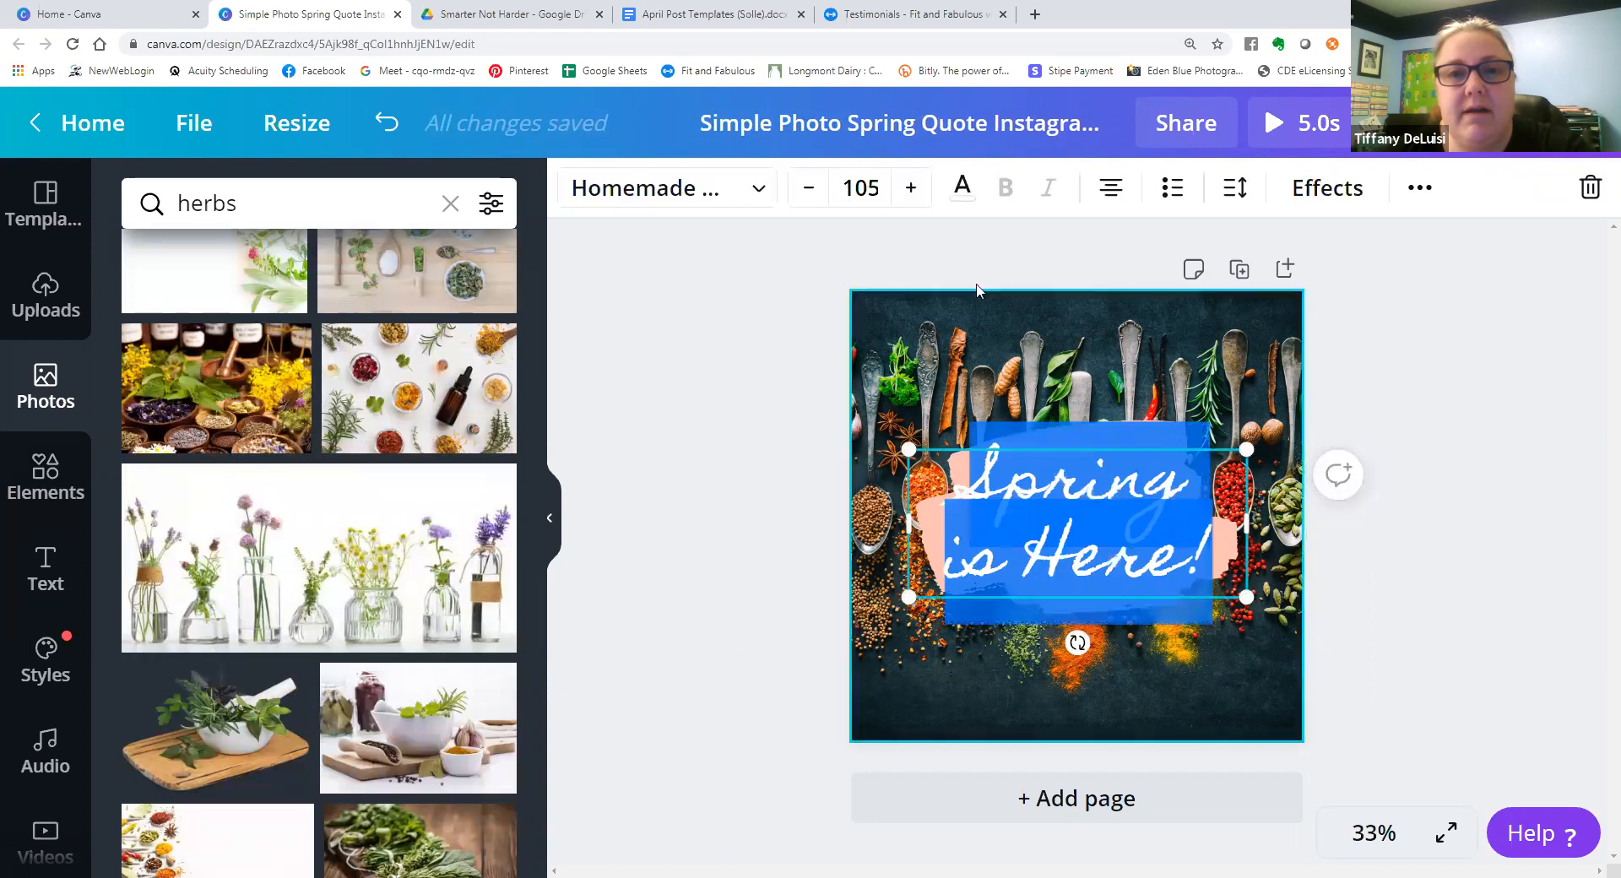
{"action": "left_click", "coordinate": [962, 188]}
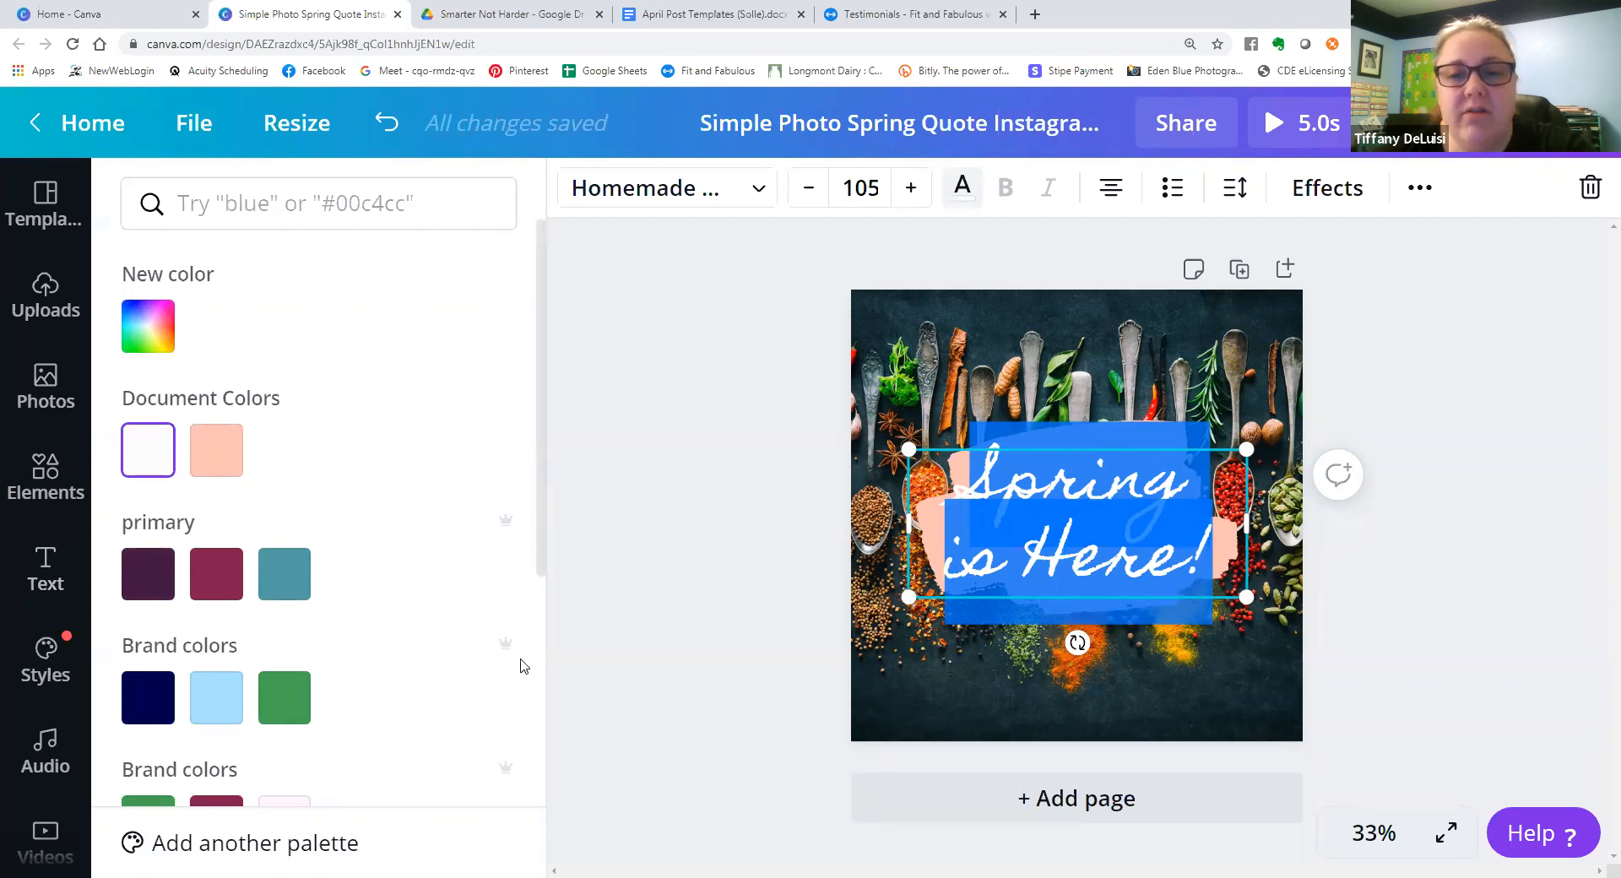
{"action": "left_click", "coordinate": [558, 652]}
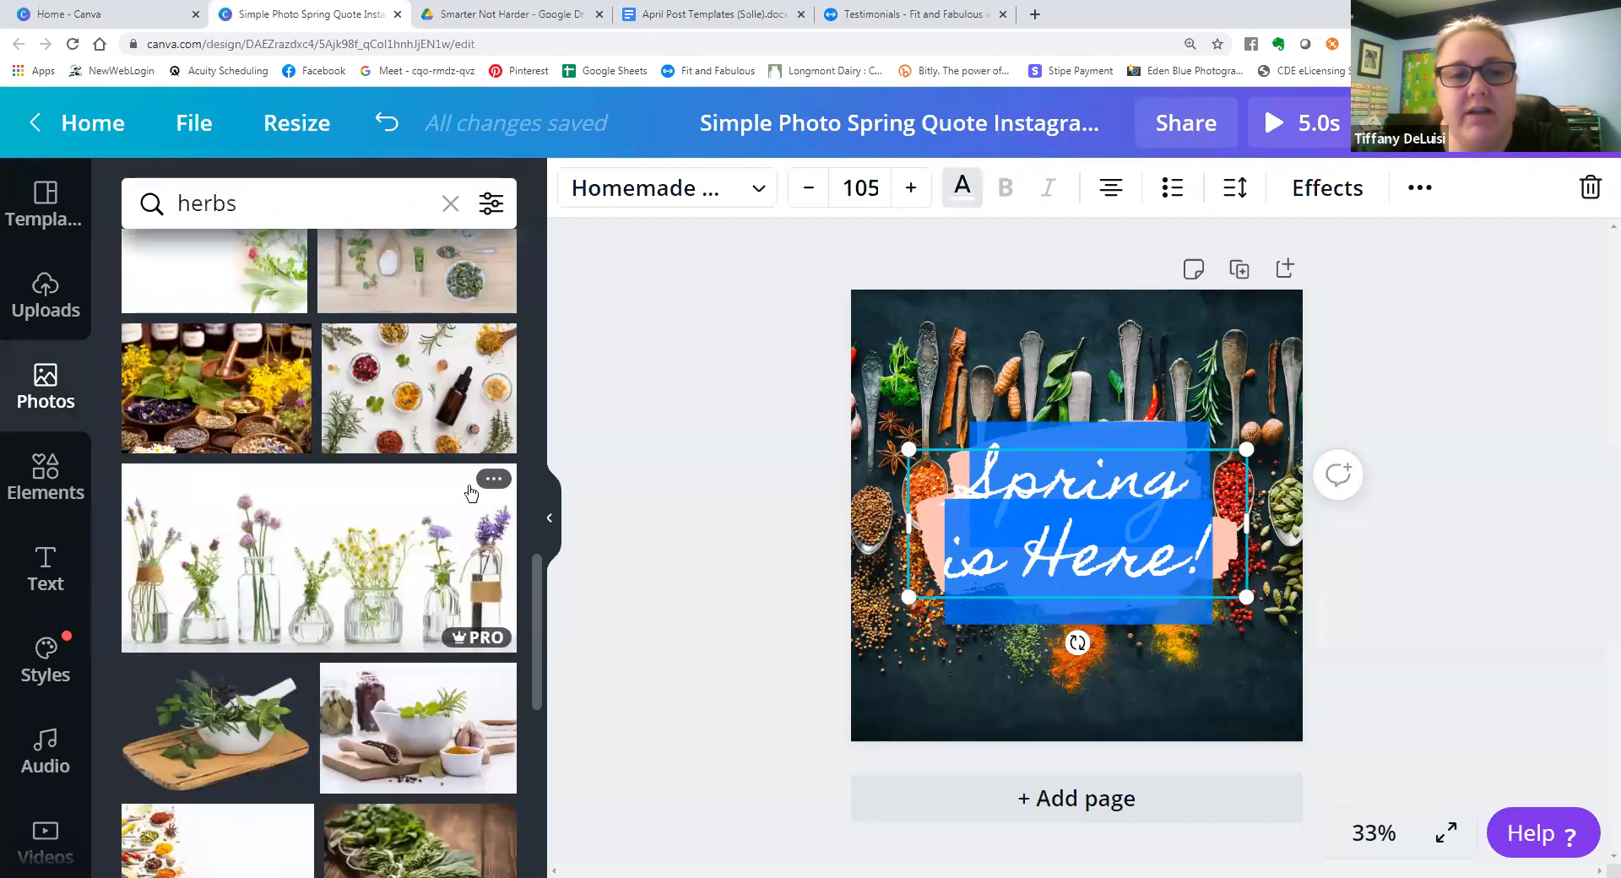
Examine the recently used, brand, uploaded and popular fonts available for the "Spring is Here!" text.
{"action": "left_click", "coordinate": [1034, 414]}
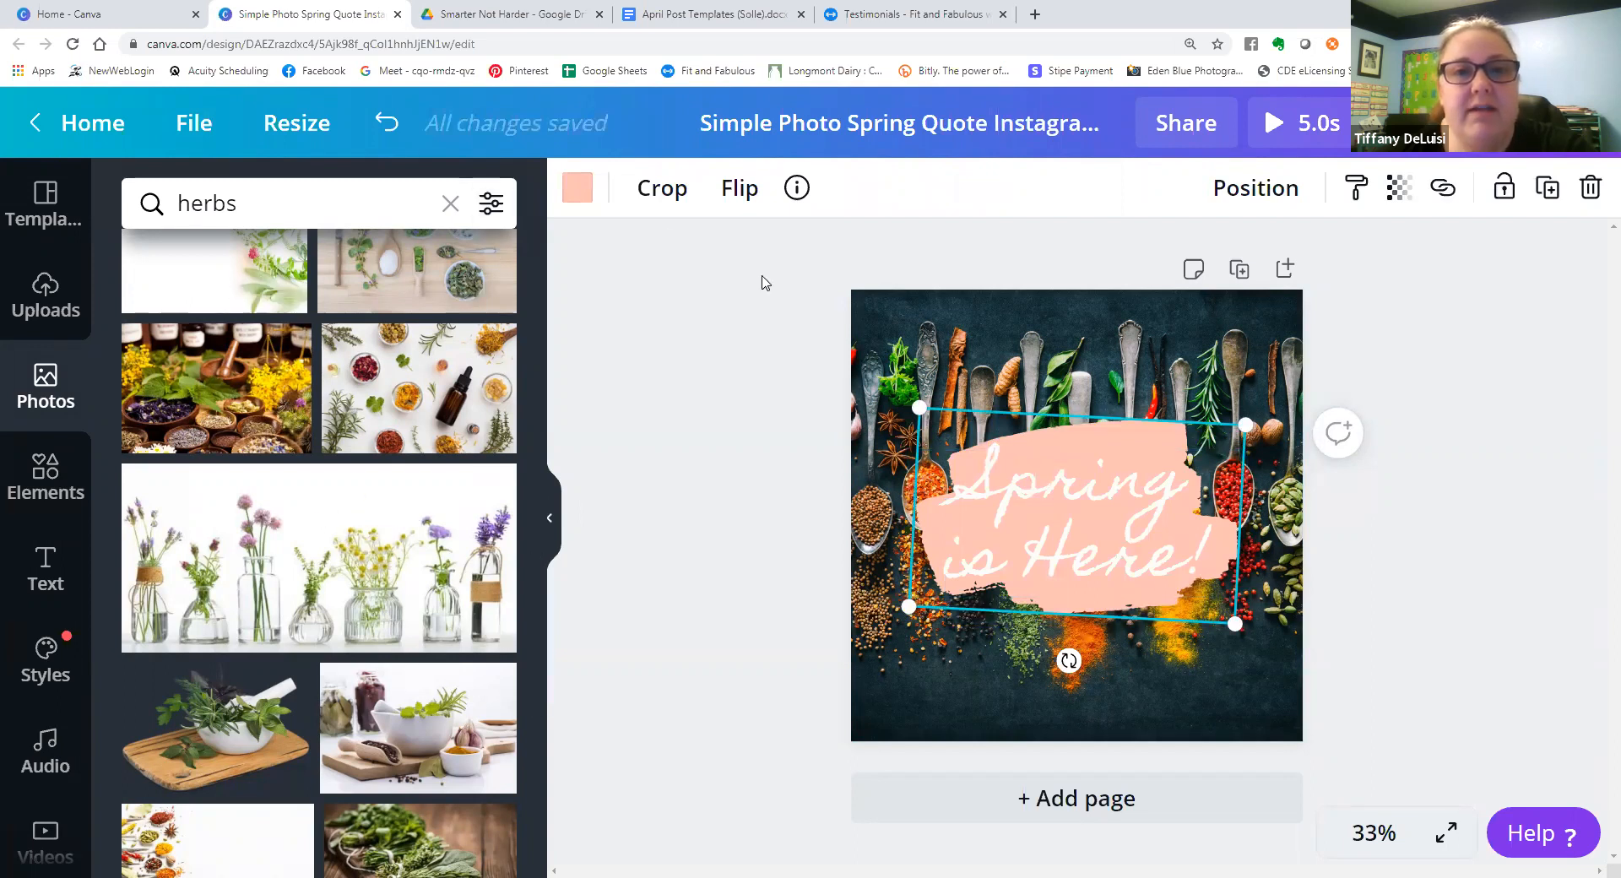
{"action": "left_click", "coordinate": [1022, 507]}
{"action": "left_click", "coordinate": [759, 189]}
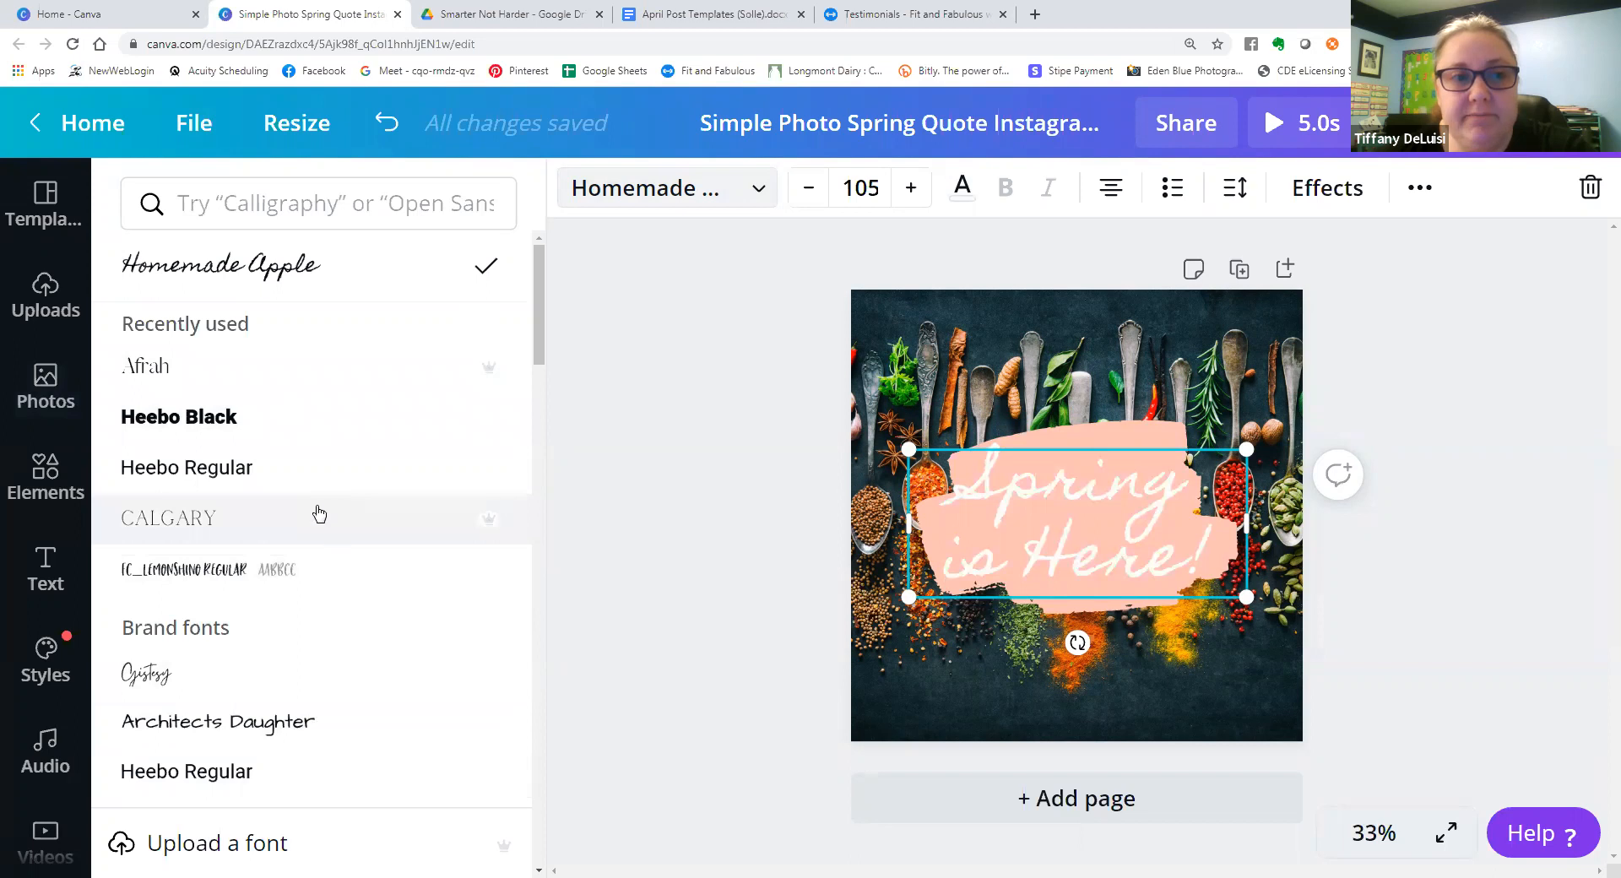
{"action": "scroll", "coordinate": [326, 293], "scroll_direction": "down", "scroll_amount": 5}
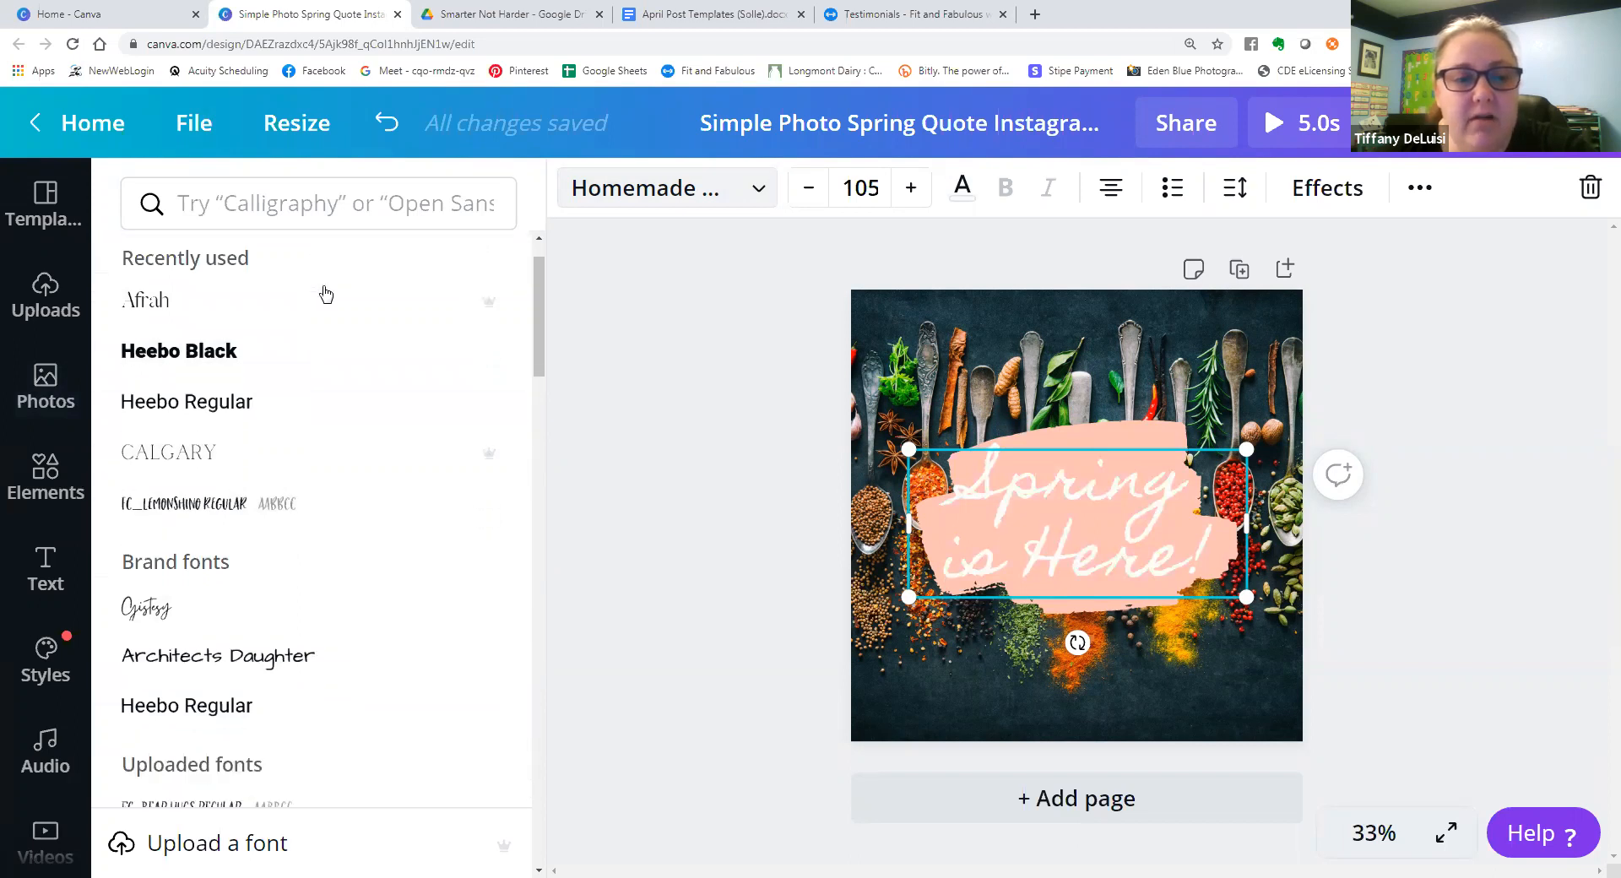
{"action": "scroll", "coordinate": [328, 301], "scroll_direction": "down", "scroll_amount": 4}
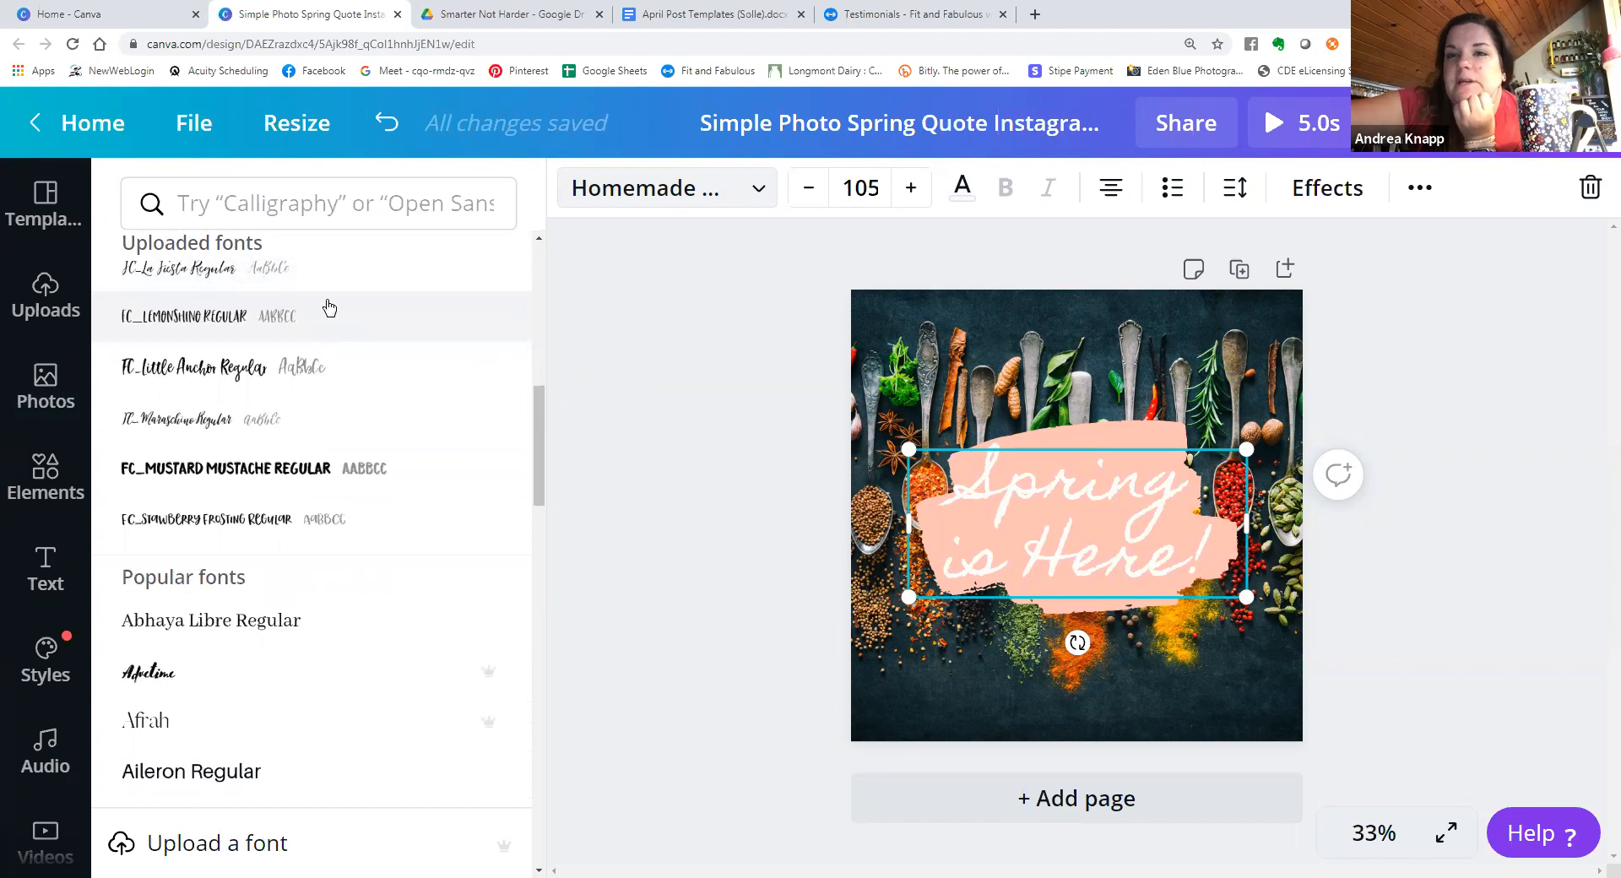
{"action": "scroll", "coordinate": [330, 308], "scroll_direction": "down", "scroll_amount": 5}
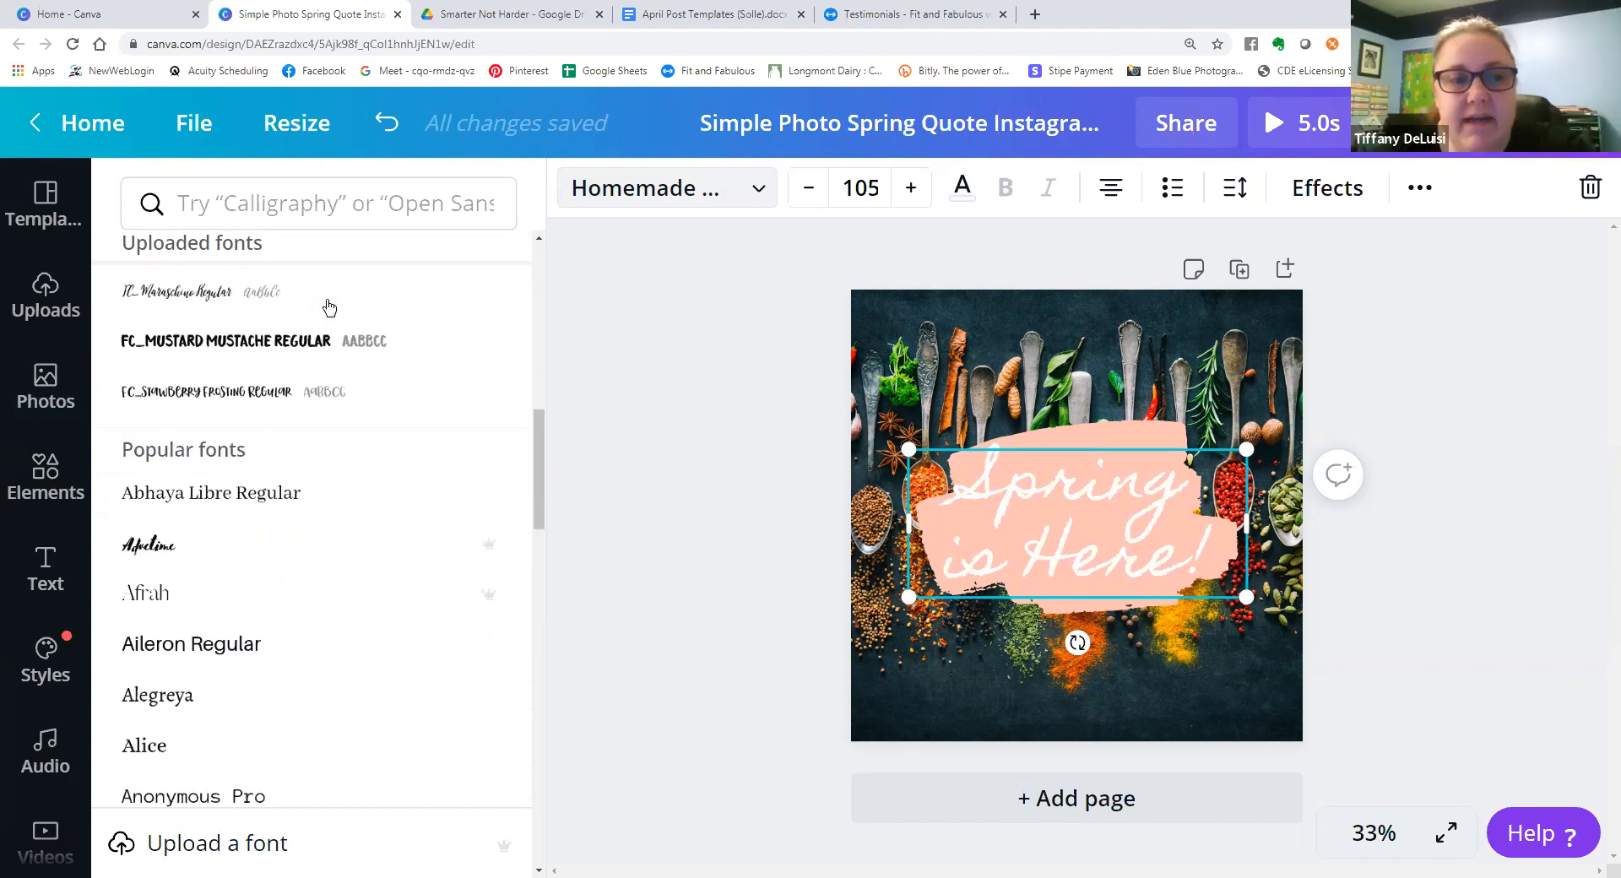
{"action": "scroll", "coordinate": [330, 314], "scroll_direction": "down", "scroll_amount": 4}
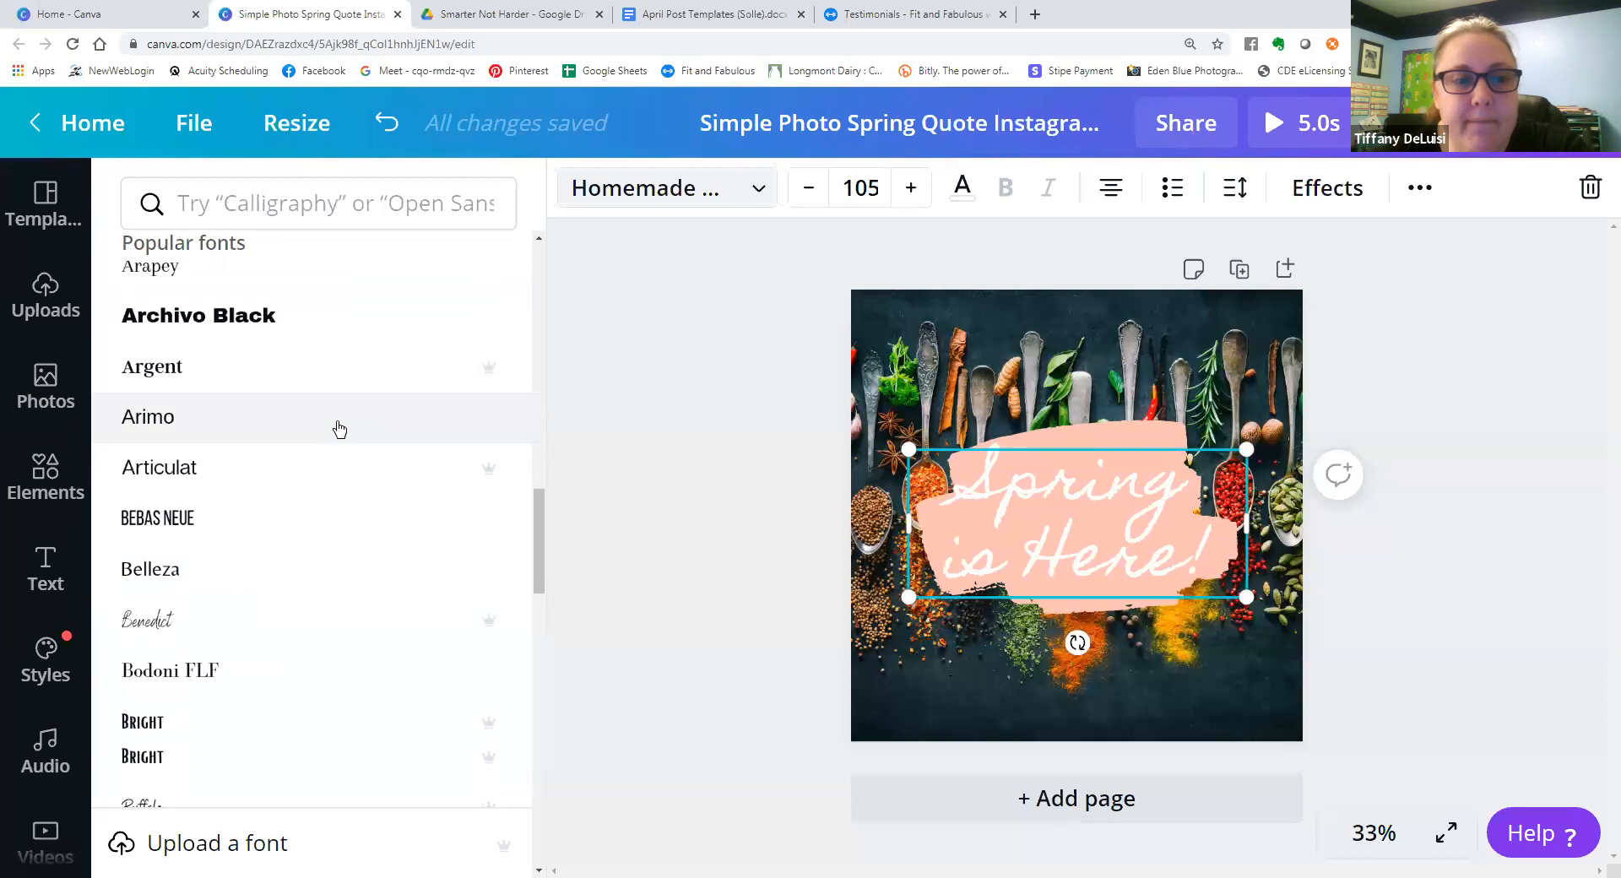
{"action": "scroll", "coordinate": [339, 429], "scroll_direction": "down", "scroll_amount": 15}
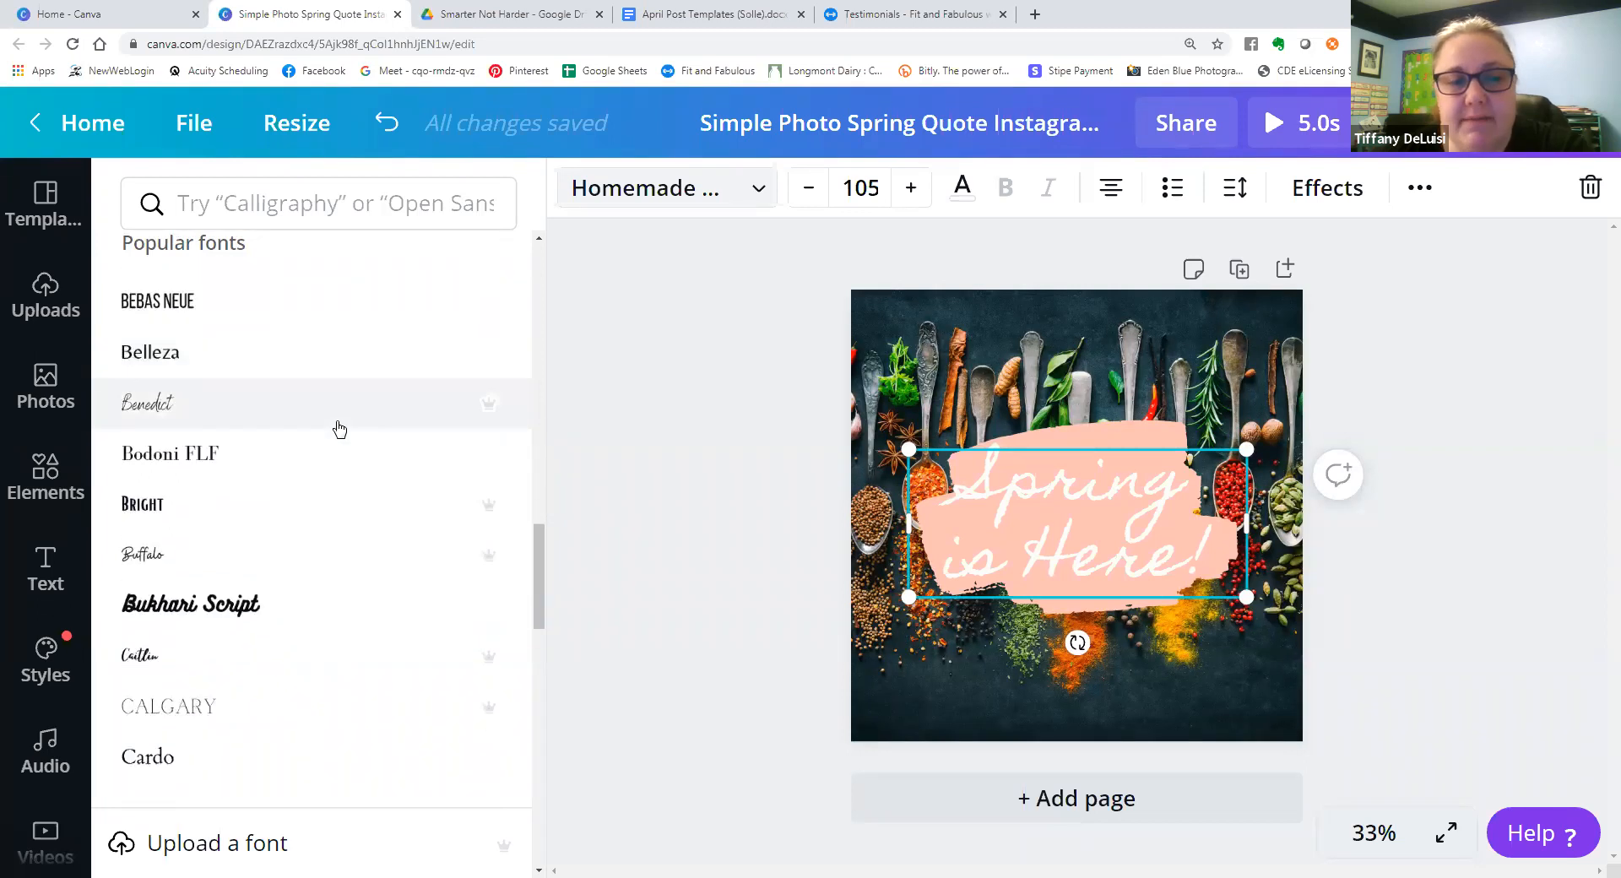
{"action": "scroll", "coordinate": [338, 429], "scroll_direction": "down", "scroll_amount": 3}
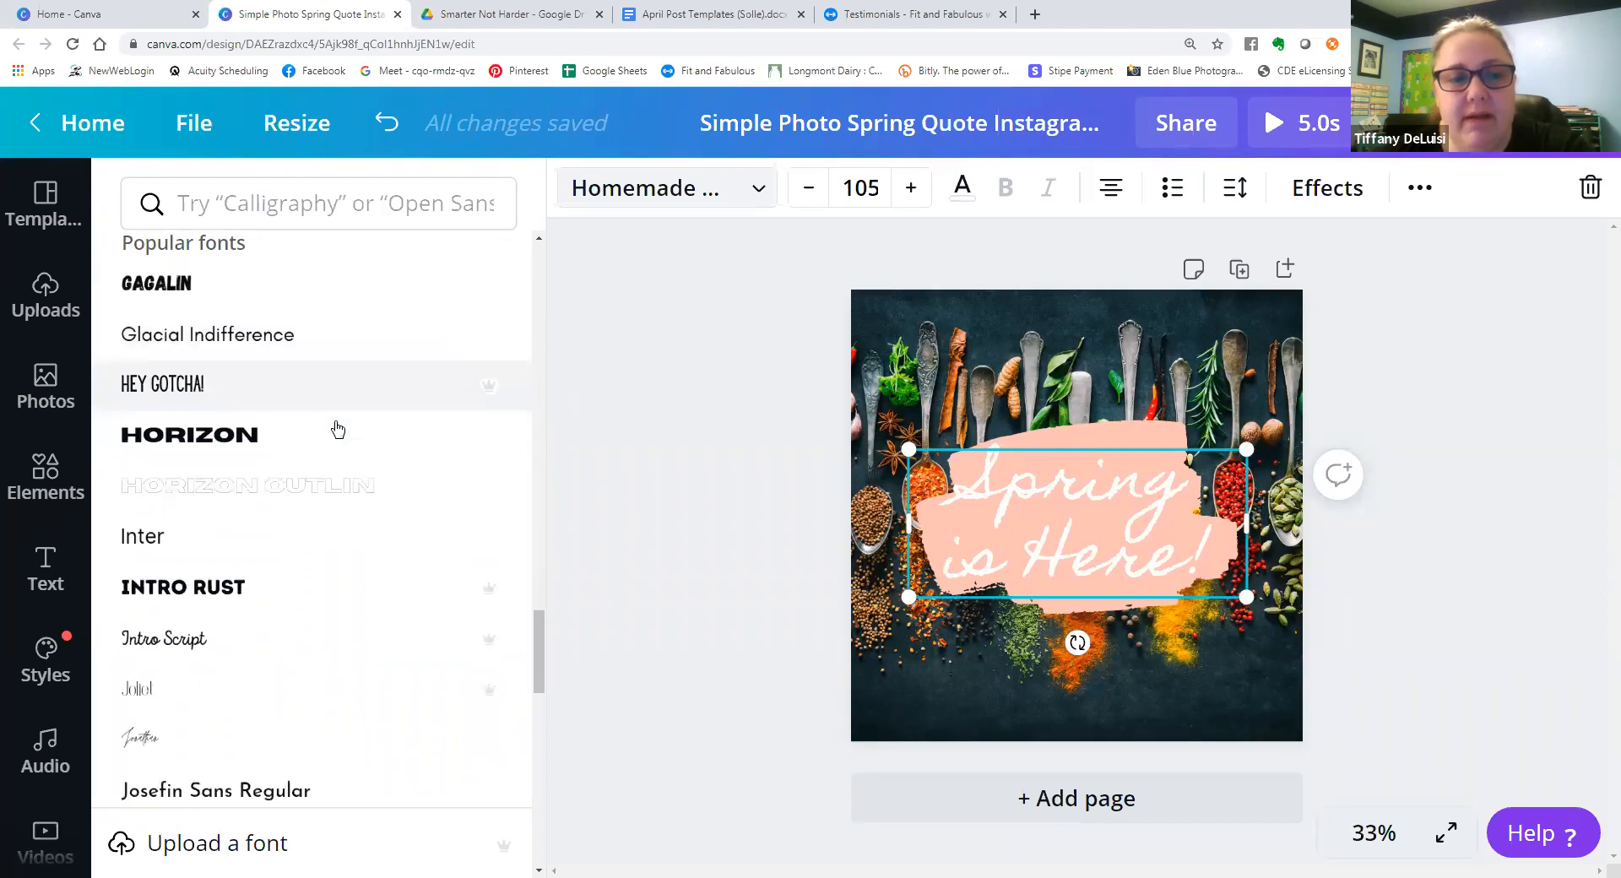
{"action": "scroll", "coordinate": [306, 545], "scroll_direction": "down", "scroll_amount": 3}
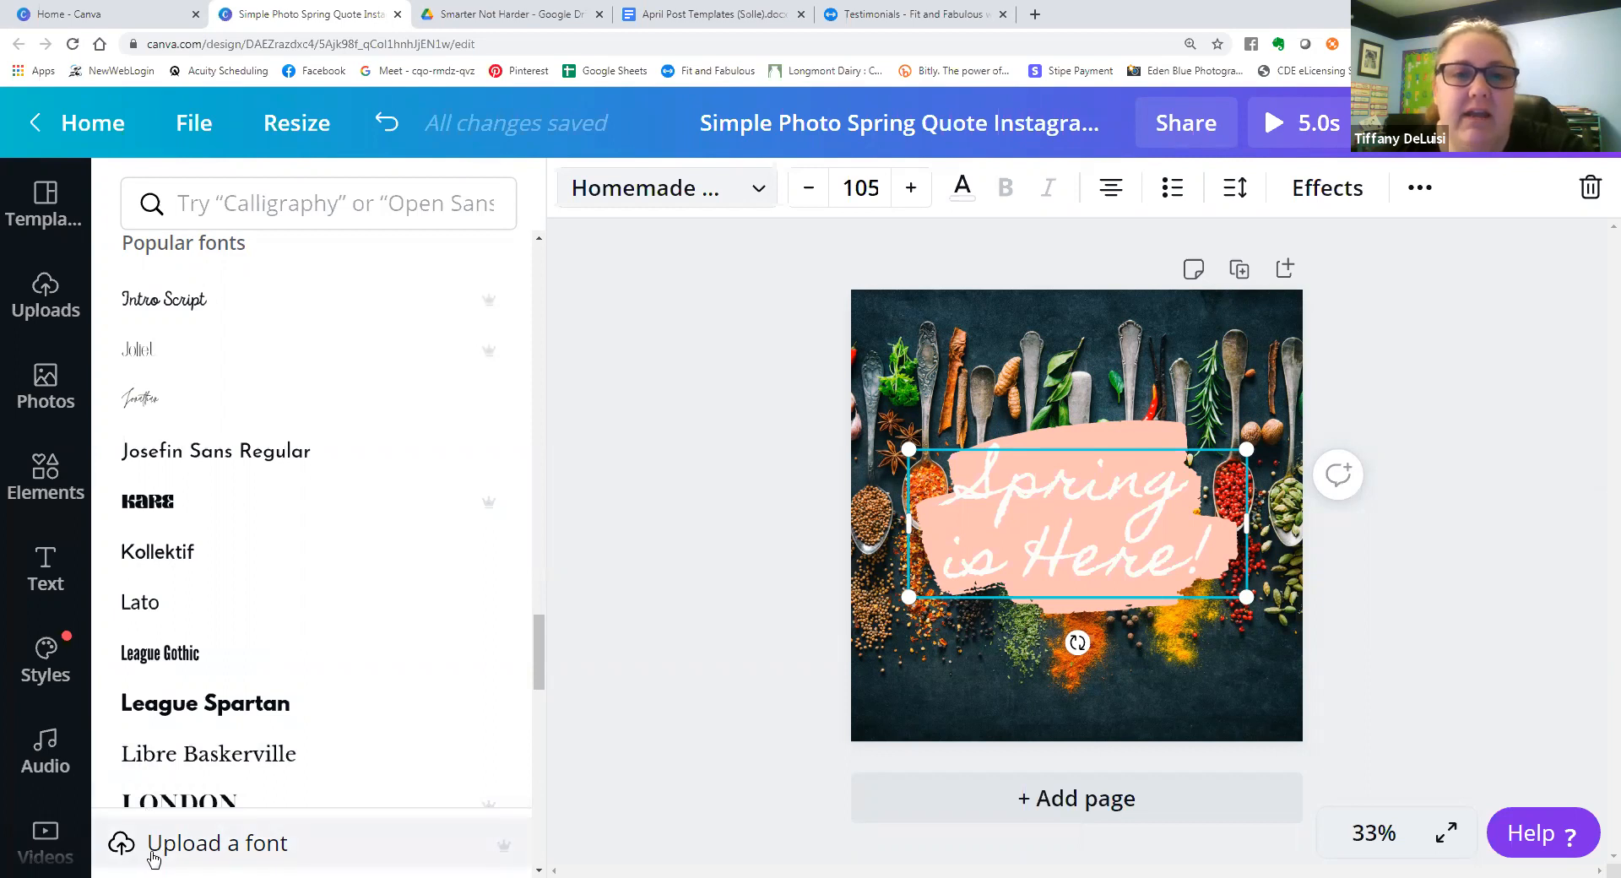
{"action": "left_click", "coordinate": [664, 618]}
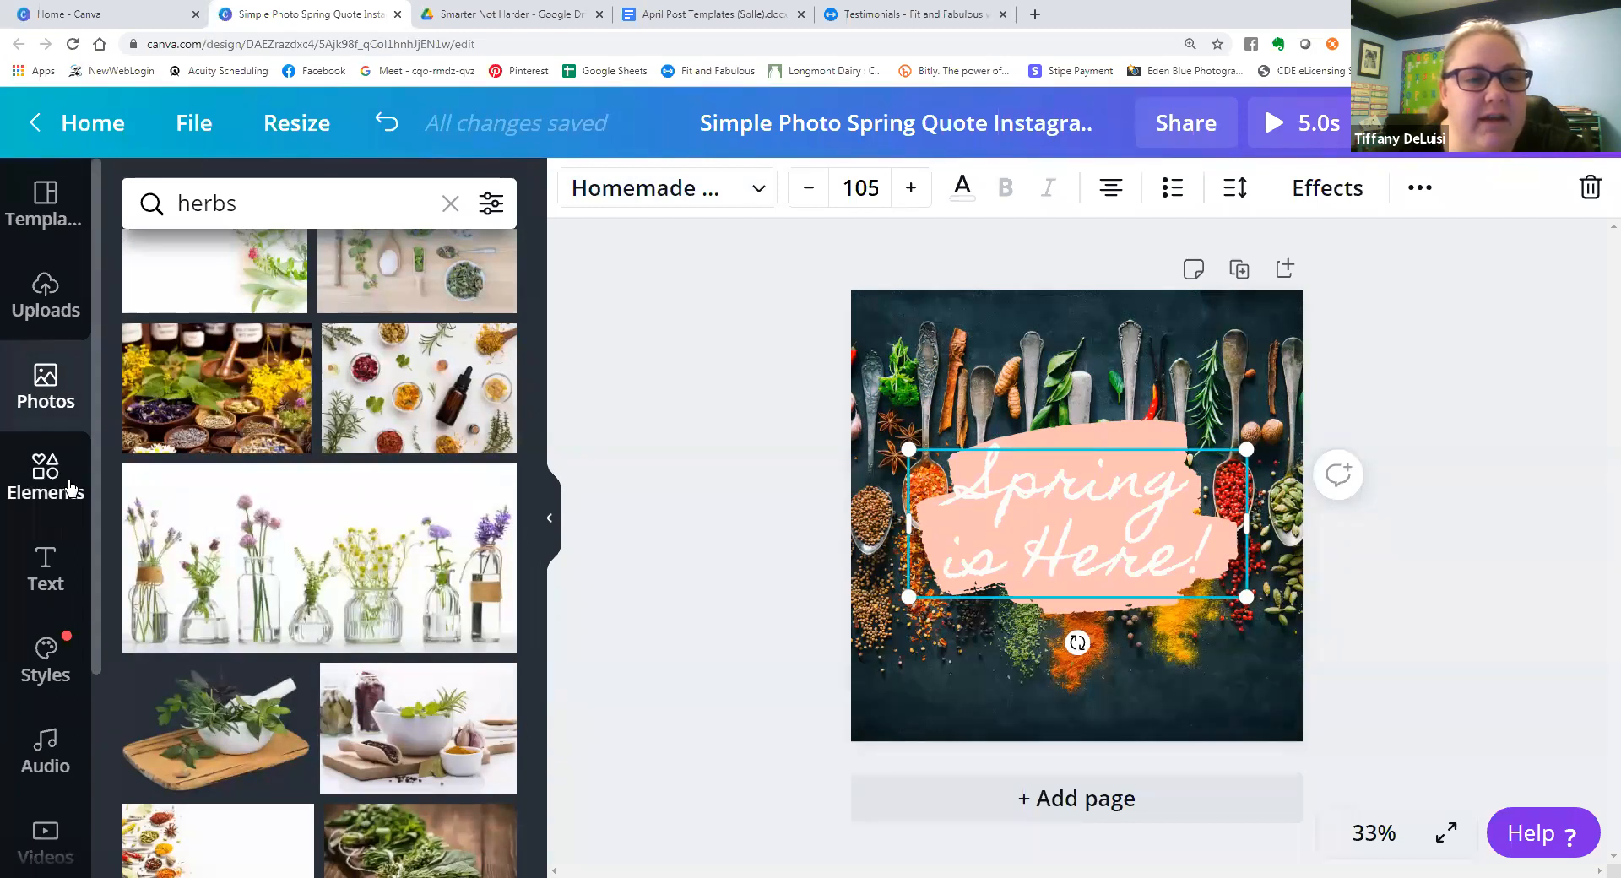
Look through the uploaded images, then view the saved logos in the Logos folder.
{"action": "left_click", "coordinate": [50, 312]}
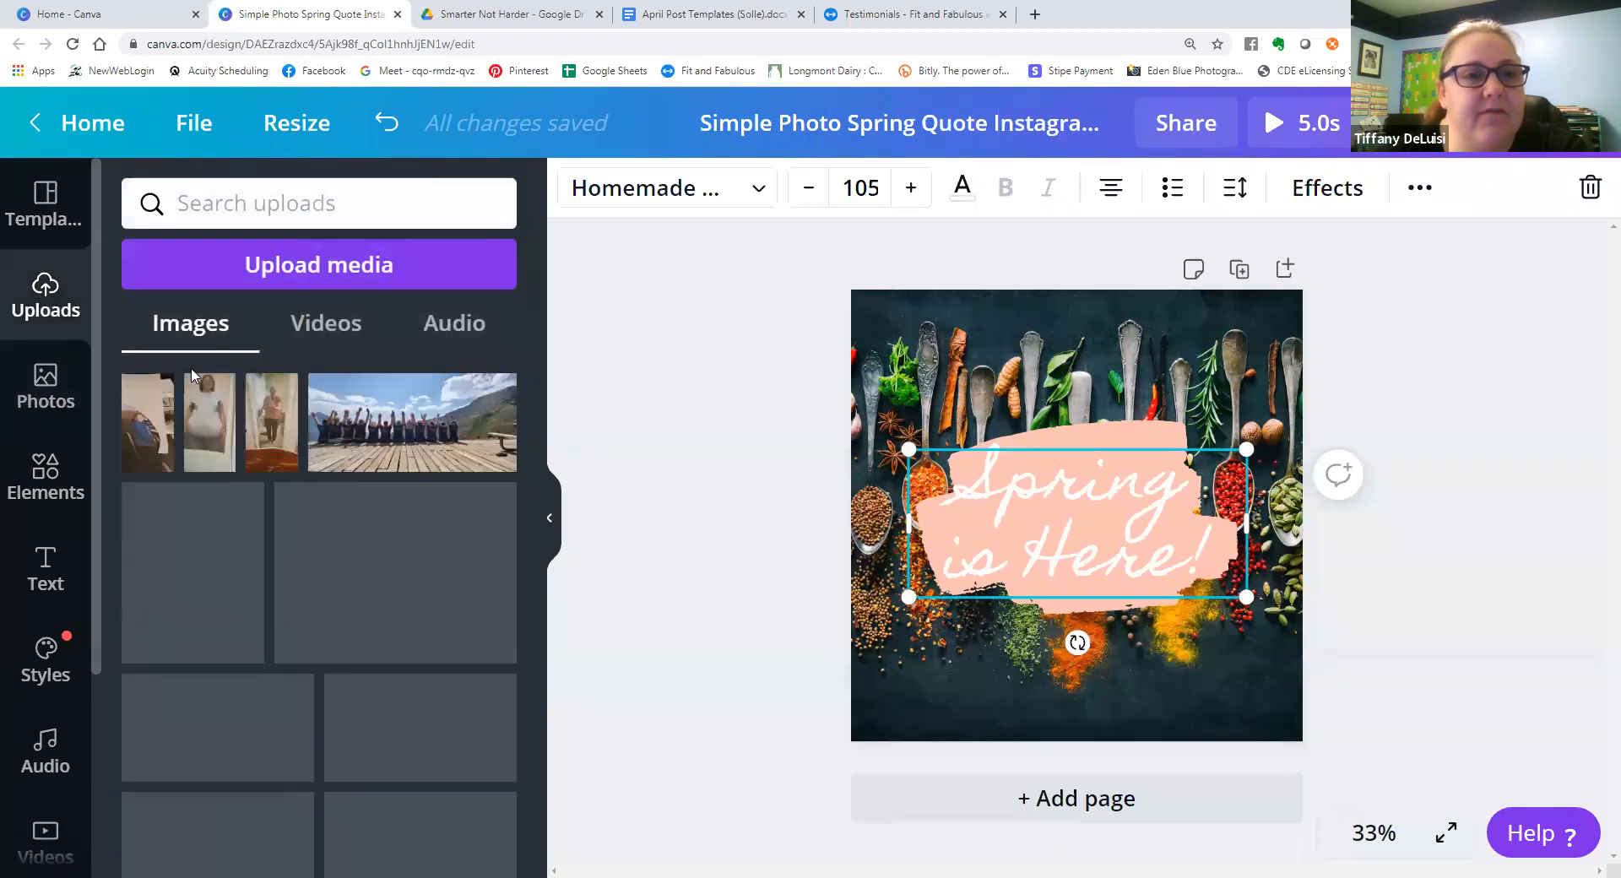
{"action": "scroll", "coordinate": [285, 567], "scroll_direction": "down", "scroll_amount": 15}
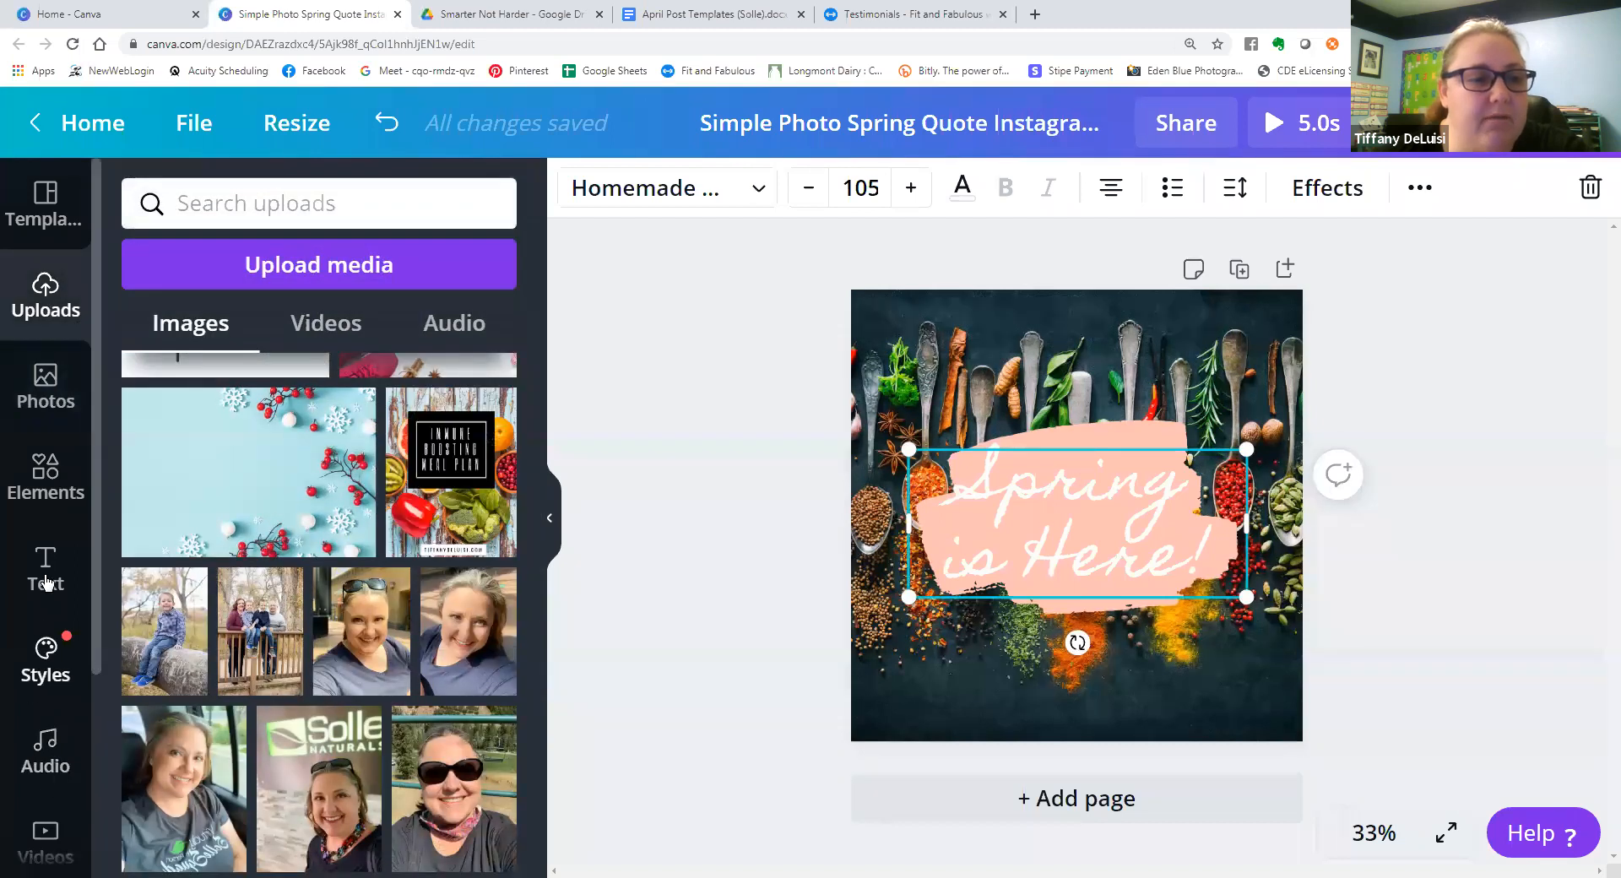
{"action": "scroll", "coordinate": [45, 591], "scroll_direction": "down", "scroll_amount": 3}
{"action": "left_click", "coordinate": [44, 732]}
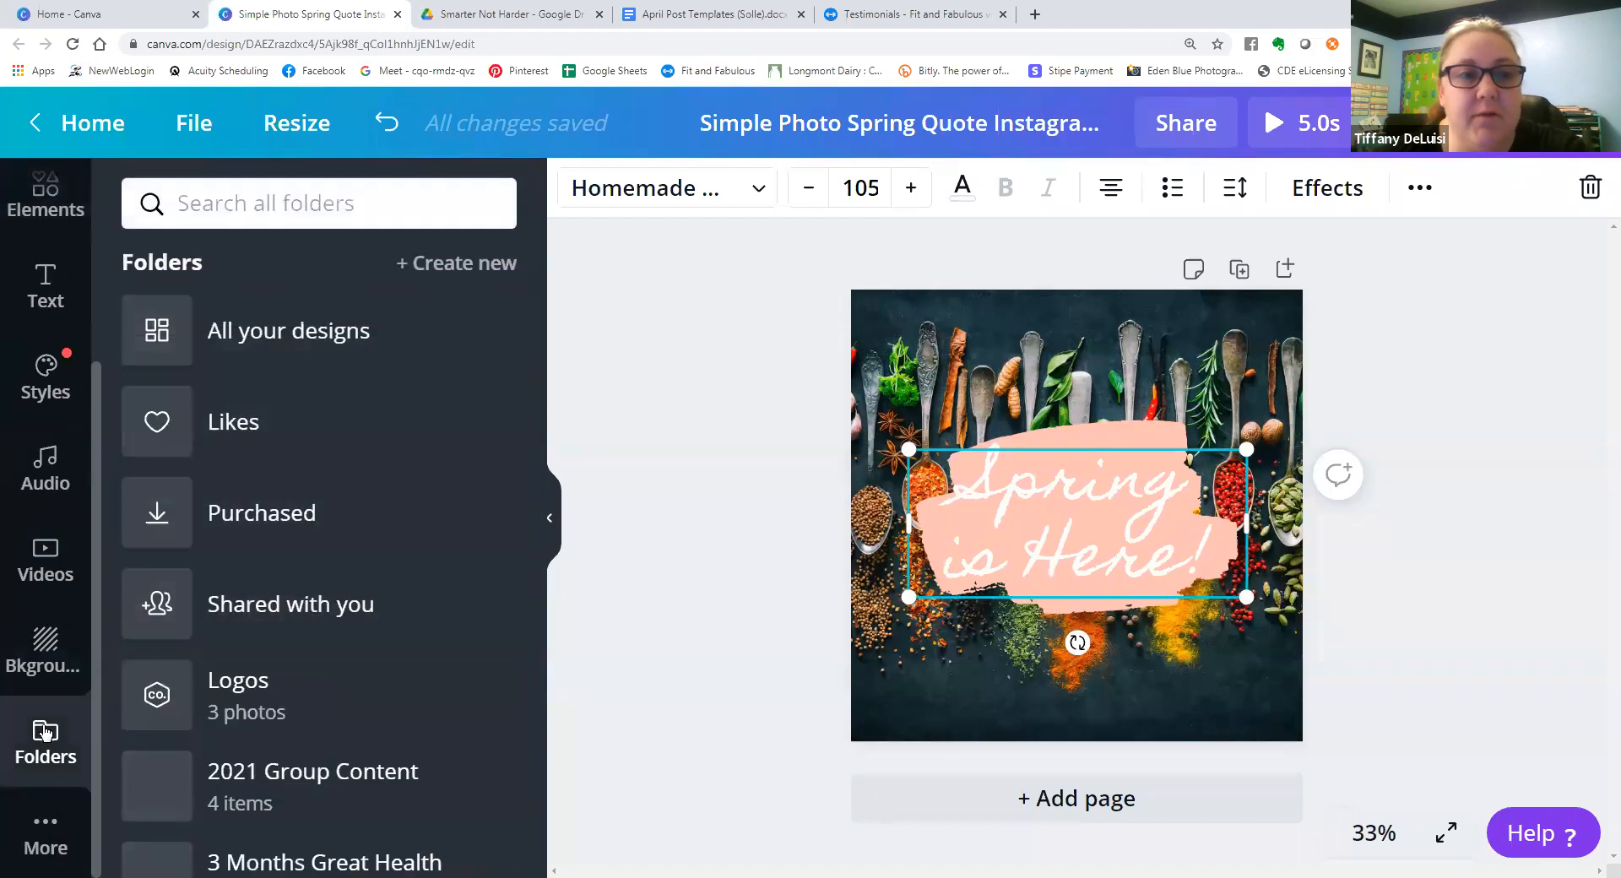
{"action": "scroll", "coordinate": [245, 448], "scroll_direction": "down", "scroll_amount": 3}
{"action": "left_click", "coordinate": [257, 430]}
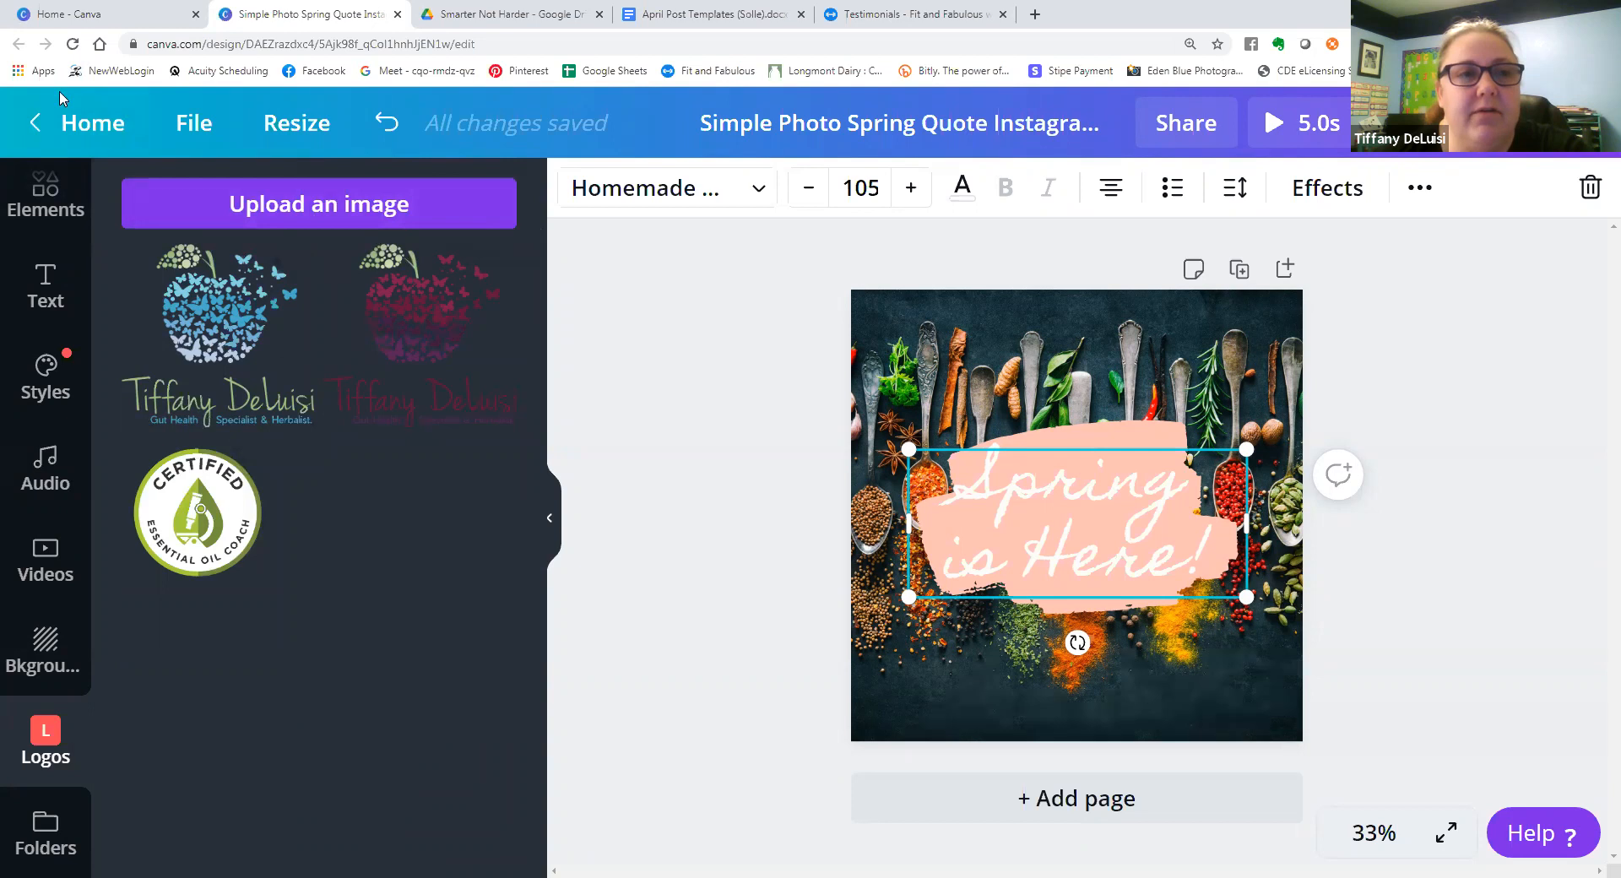
Return to the home page and reopen the "Simple Photo Spring Quote" Instagram design from the recent designs.
{"action": "left_click", "coordinate": [44, 125]}
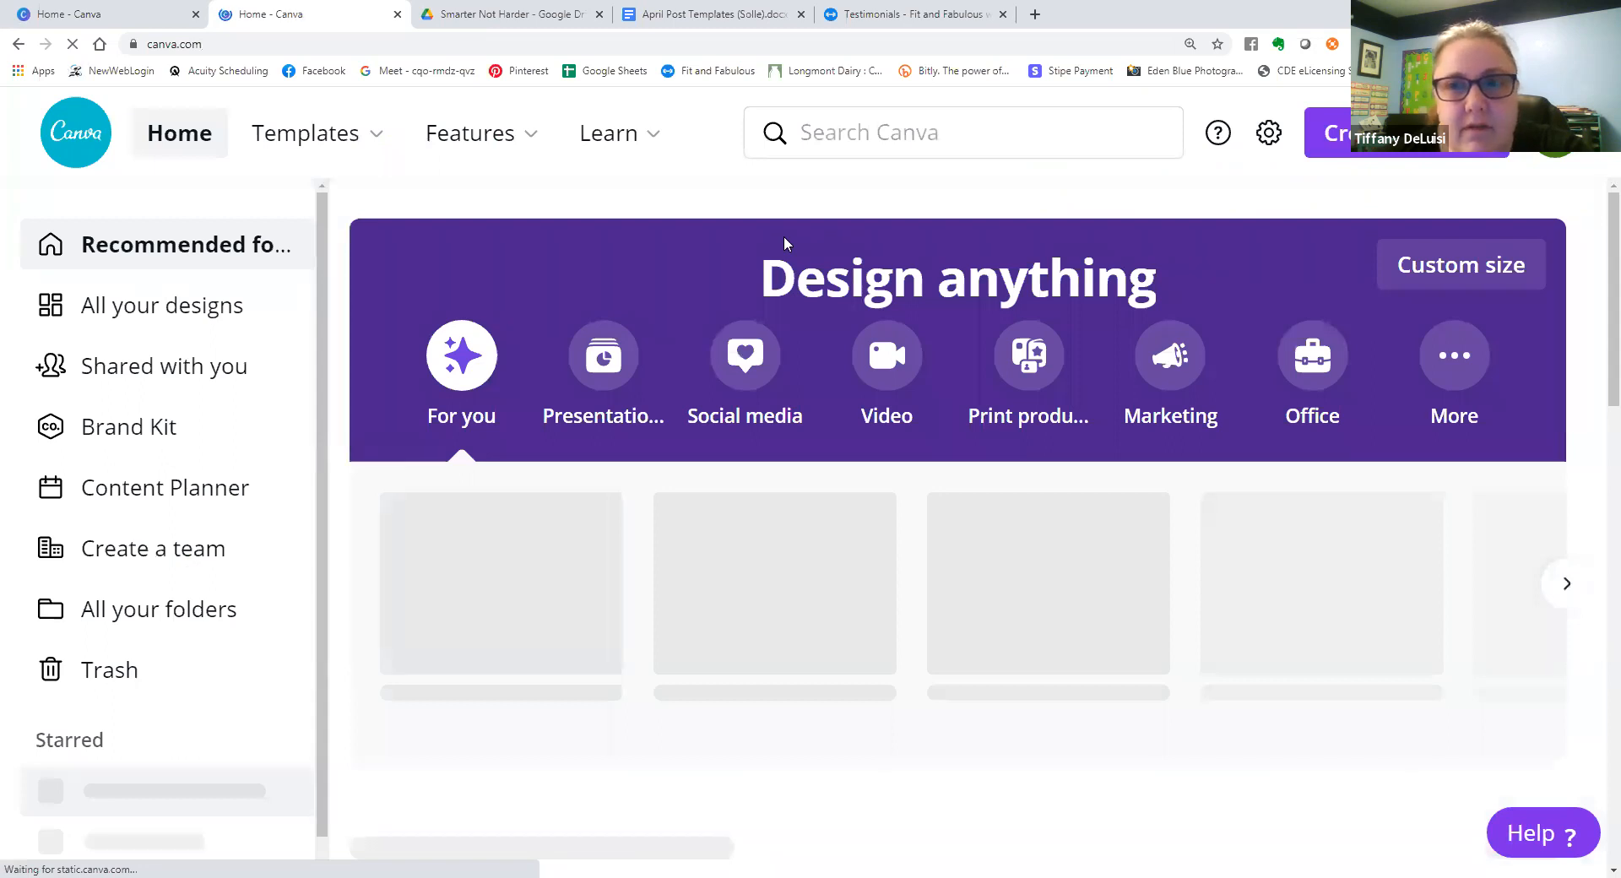
{"action": "scroll", "coordinate": [606, 585], "scroll_direction": "down", "scroll_amount": 5}
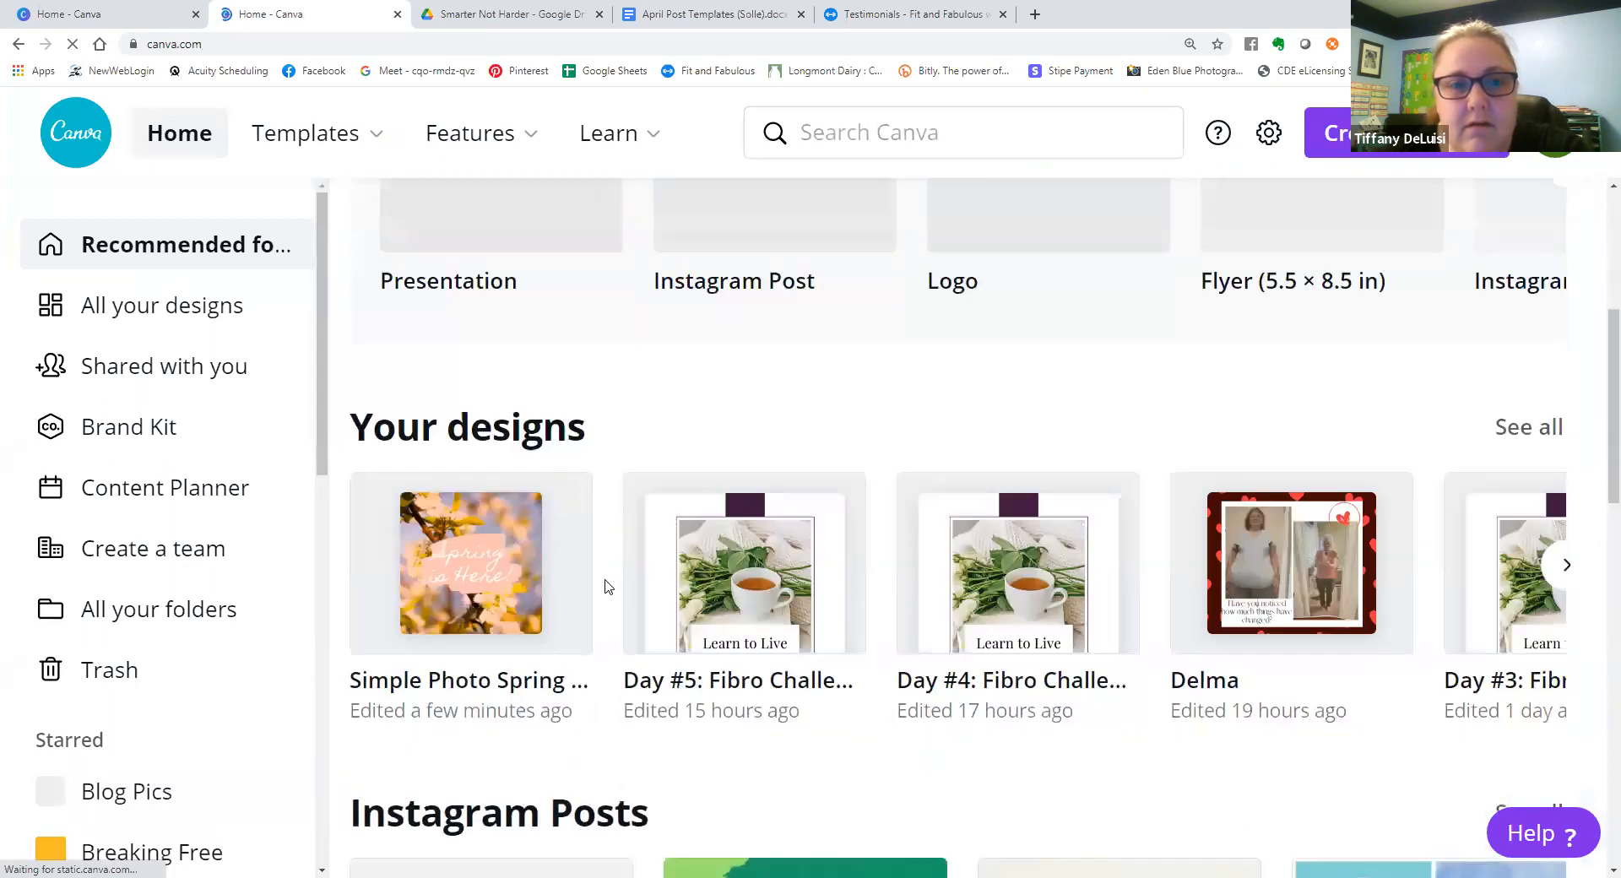
{"action": "scroll", "coordinate": [604, 583], "scroll_direction": "down", "scroll_amount": 1}
{"action": "scroll", "coordinate": [599, 581], "scroll_direction": "up", "scroll_amount": 4}
{"action": "scroll", "coordinate": [589, 581], "scroll_direction": "down", "scroll_amount": 4}
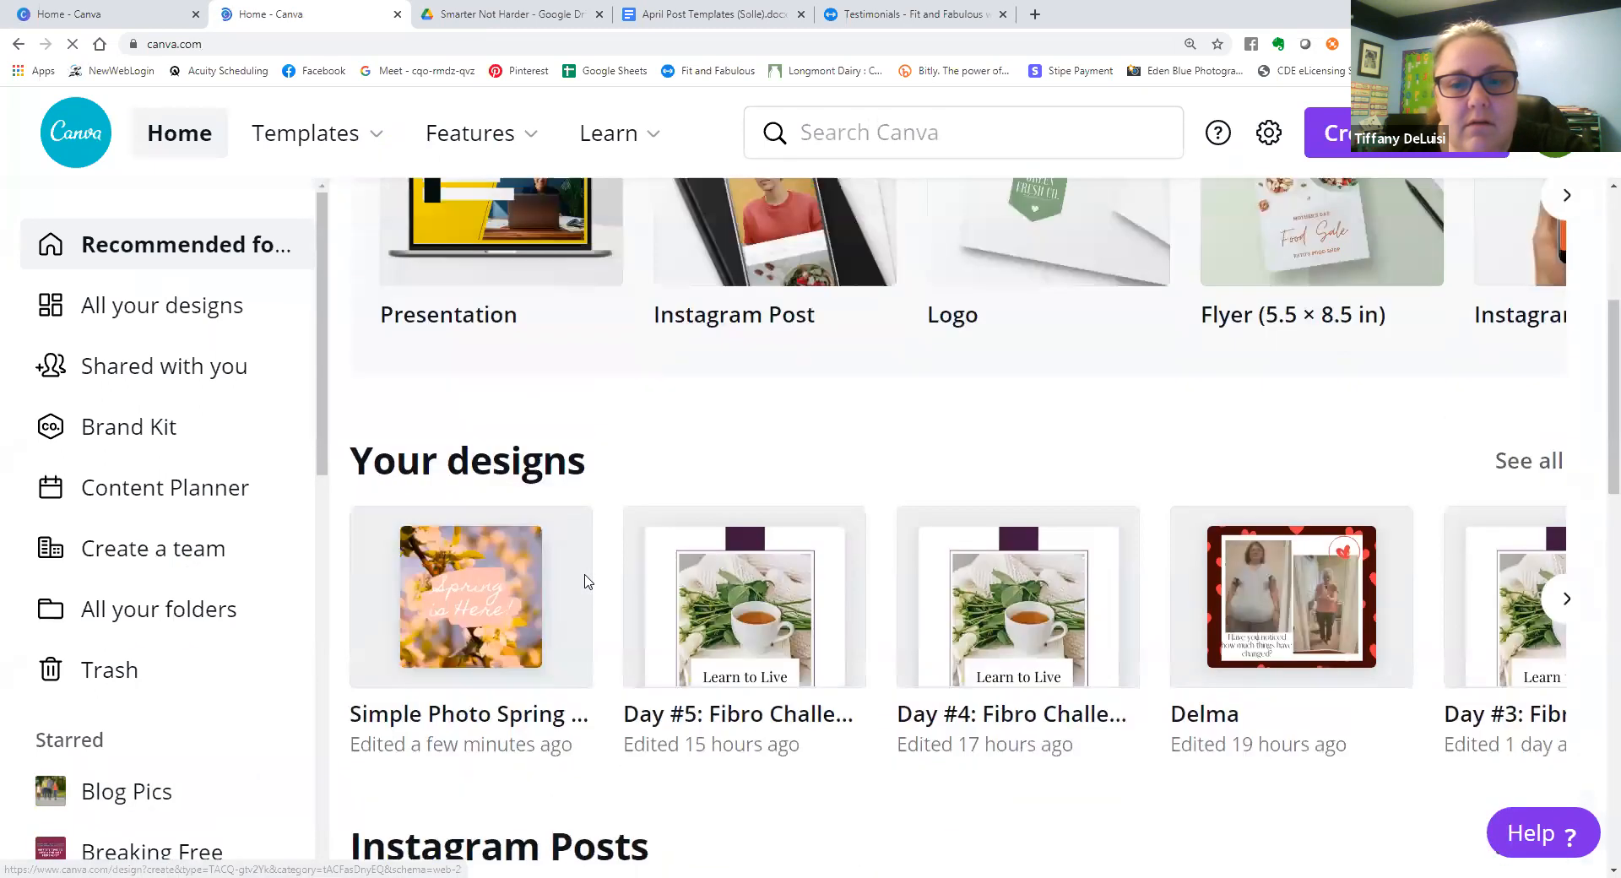
{"action": "left_click", "coordinate": [543, 559]}
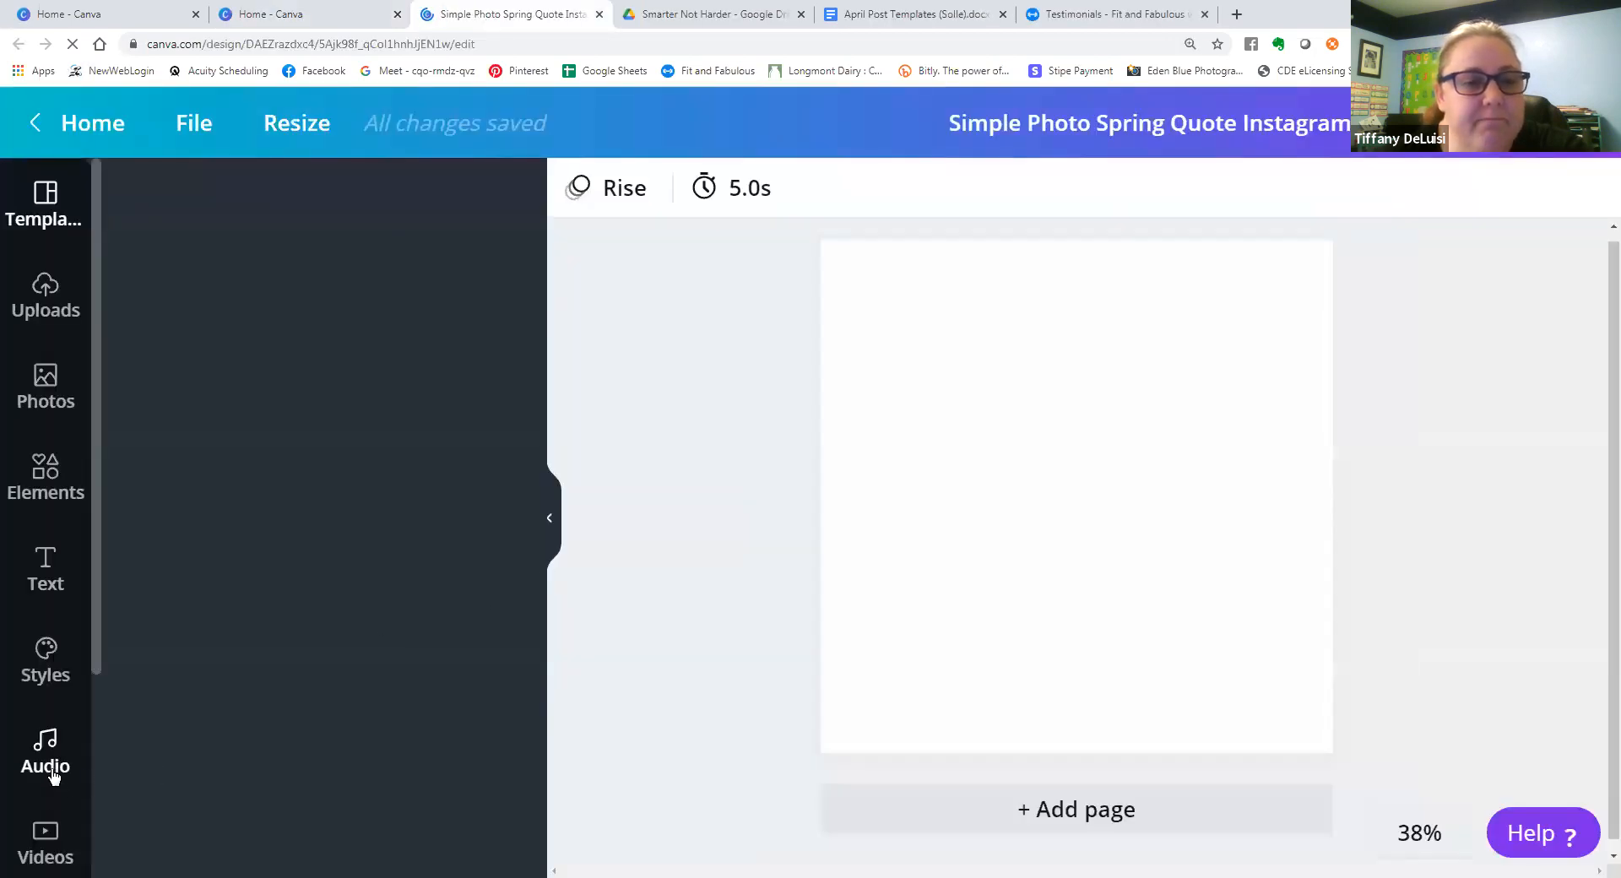
Browse the folder list inside the design editor and open the Selfies folder to view its photos.
{"action": "scroll", "coordinate": [56, 683], "scroll_direction": "down", "scroll_amount": 3}
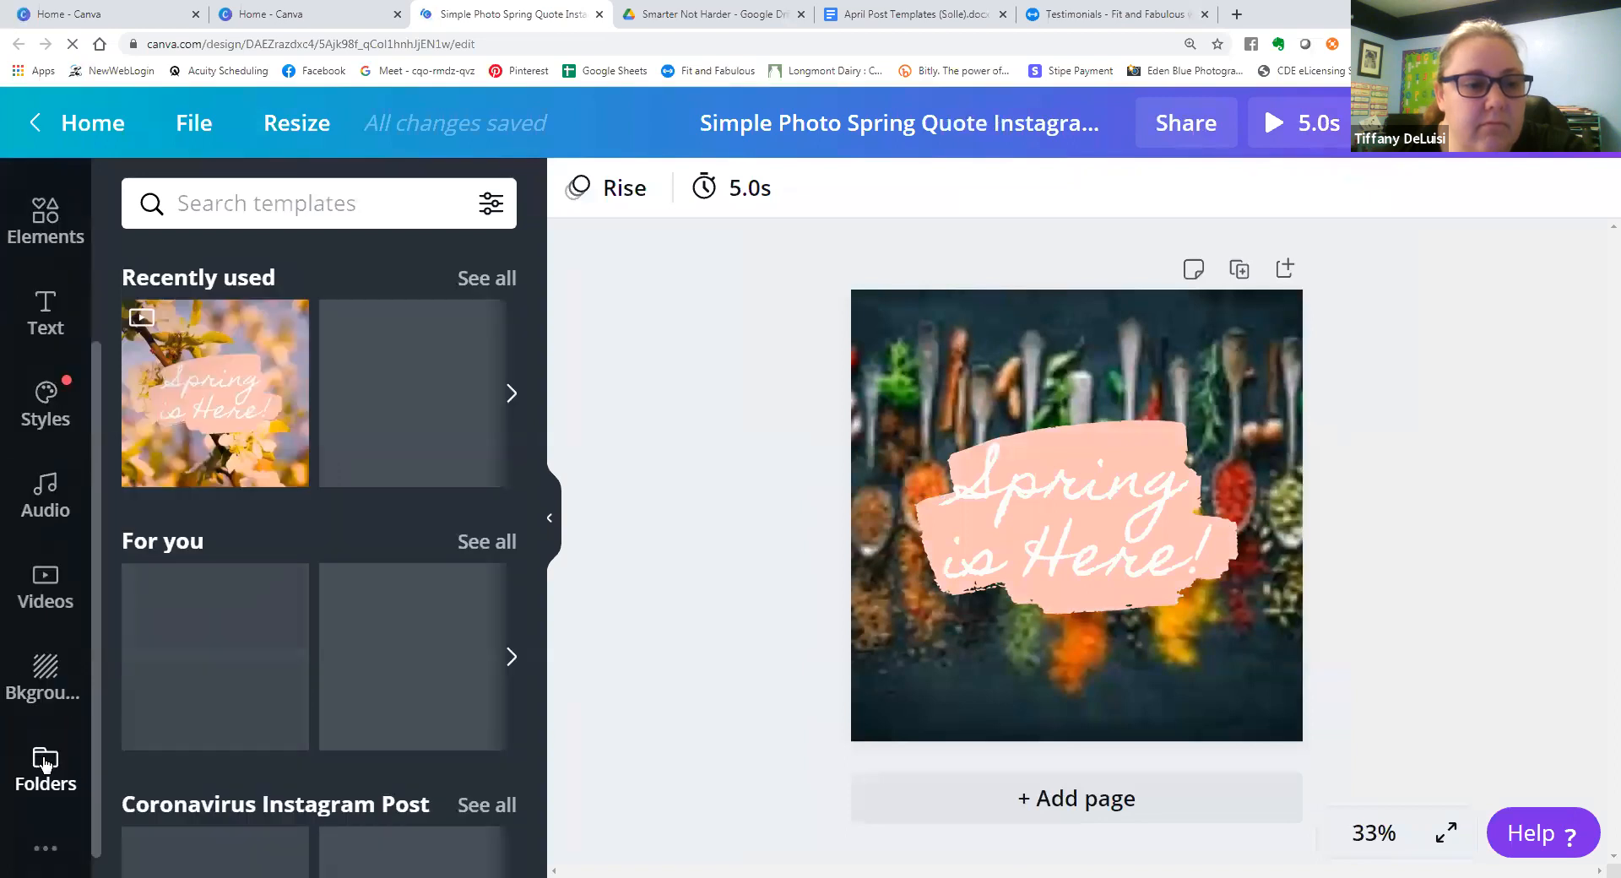
{"action": "left_click", "coordinate": [46, 736]}
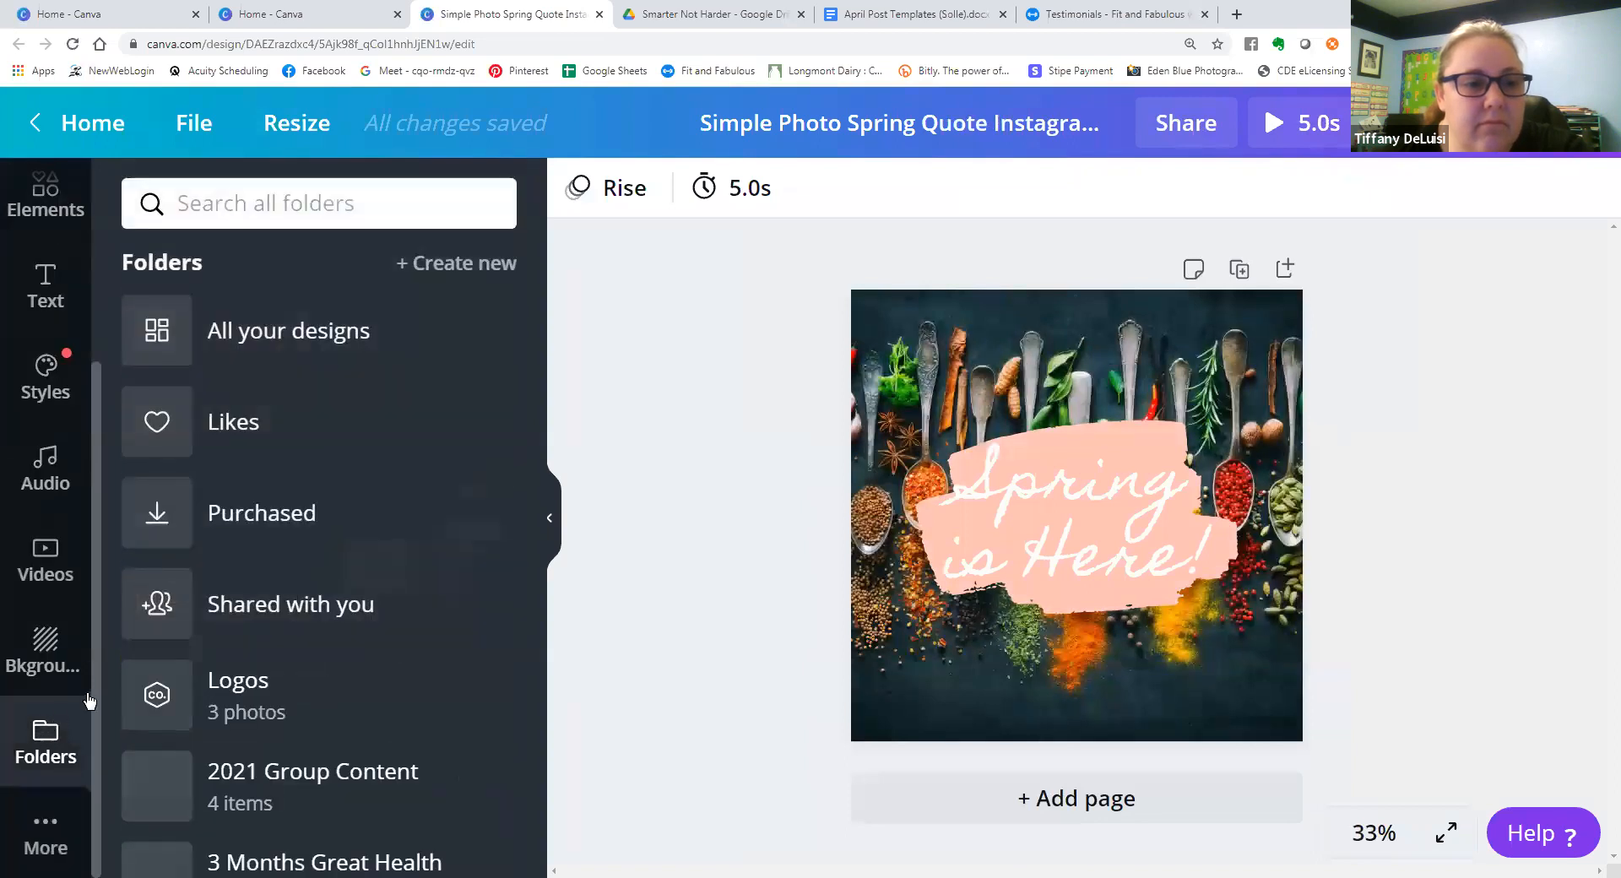
{"action": "scroll", "coordinate": [297, 601], "scroll_direction": "down", "scroll_amount": 1}
{"action": "scroll", "coordinate": [296, 602], "scroll_direction": "down", "scroll_amount": 3}
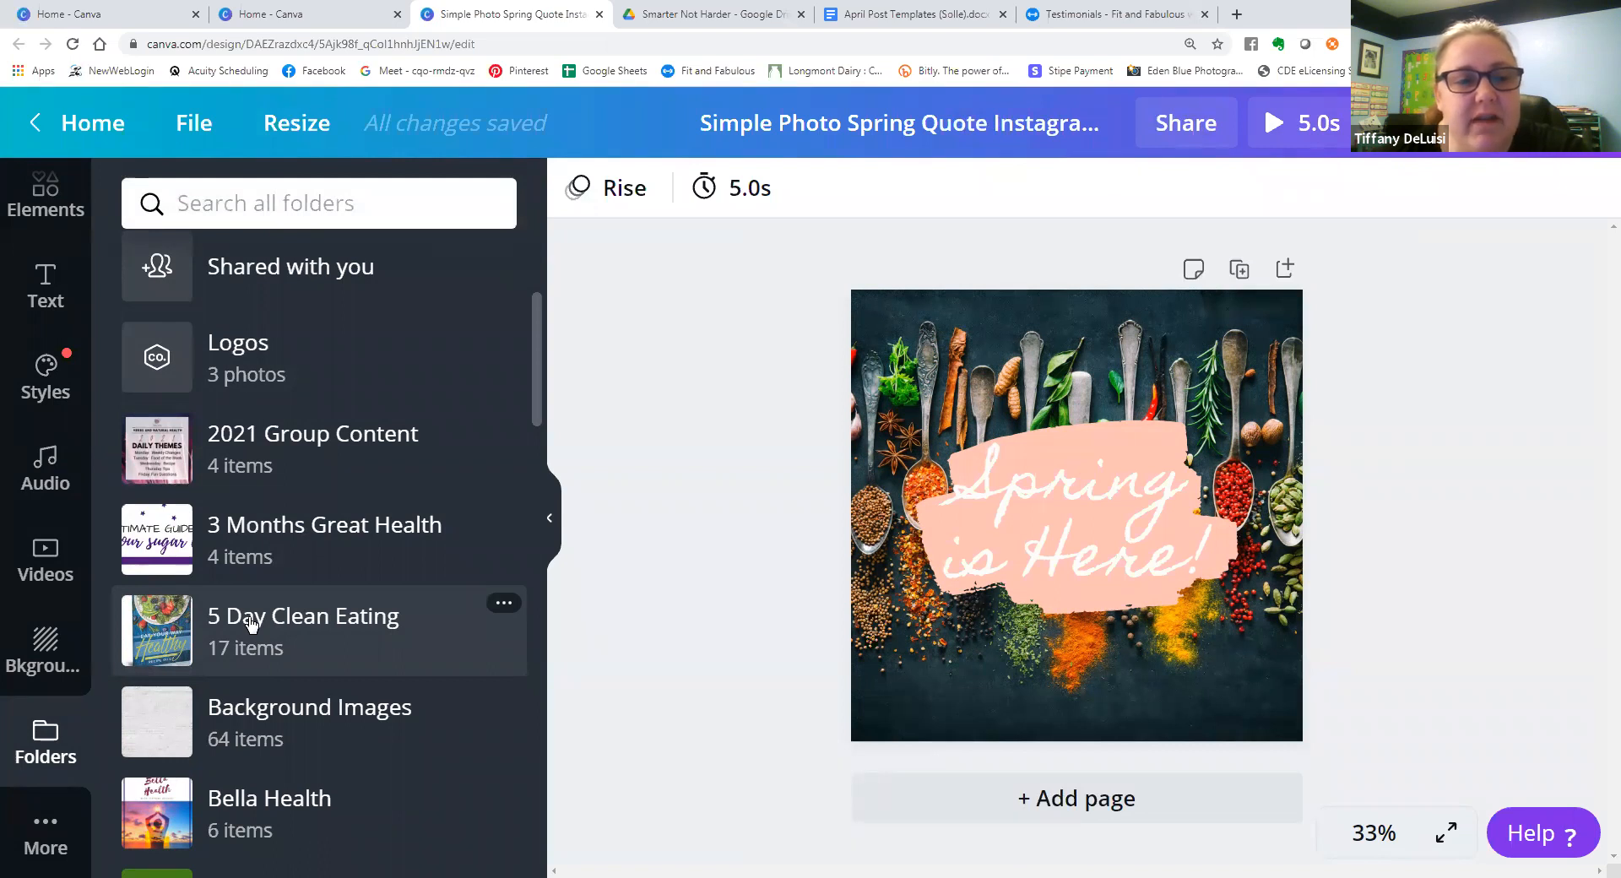
{"action": "scroll", "coordinate": [251, 623], "scroll_direction": "down", "scroll_amount": 3}
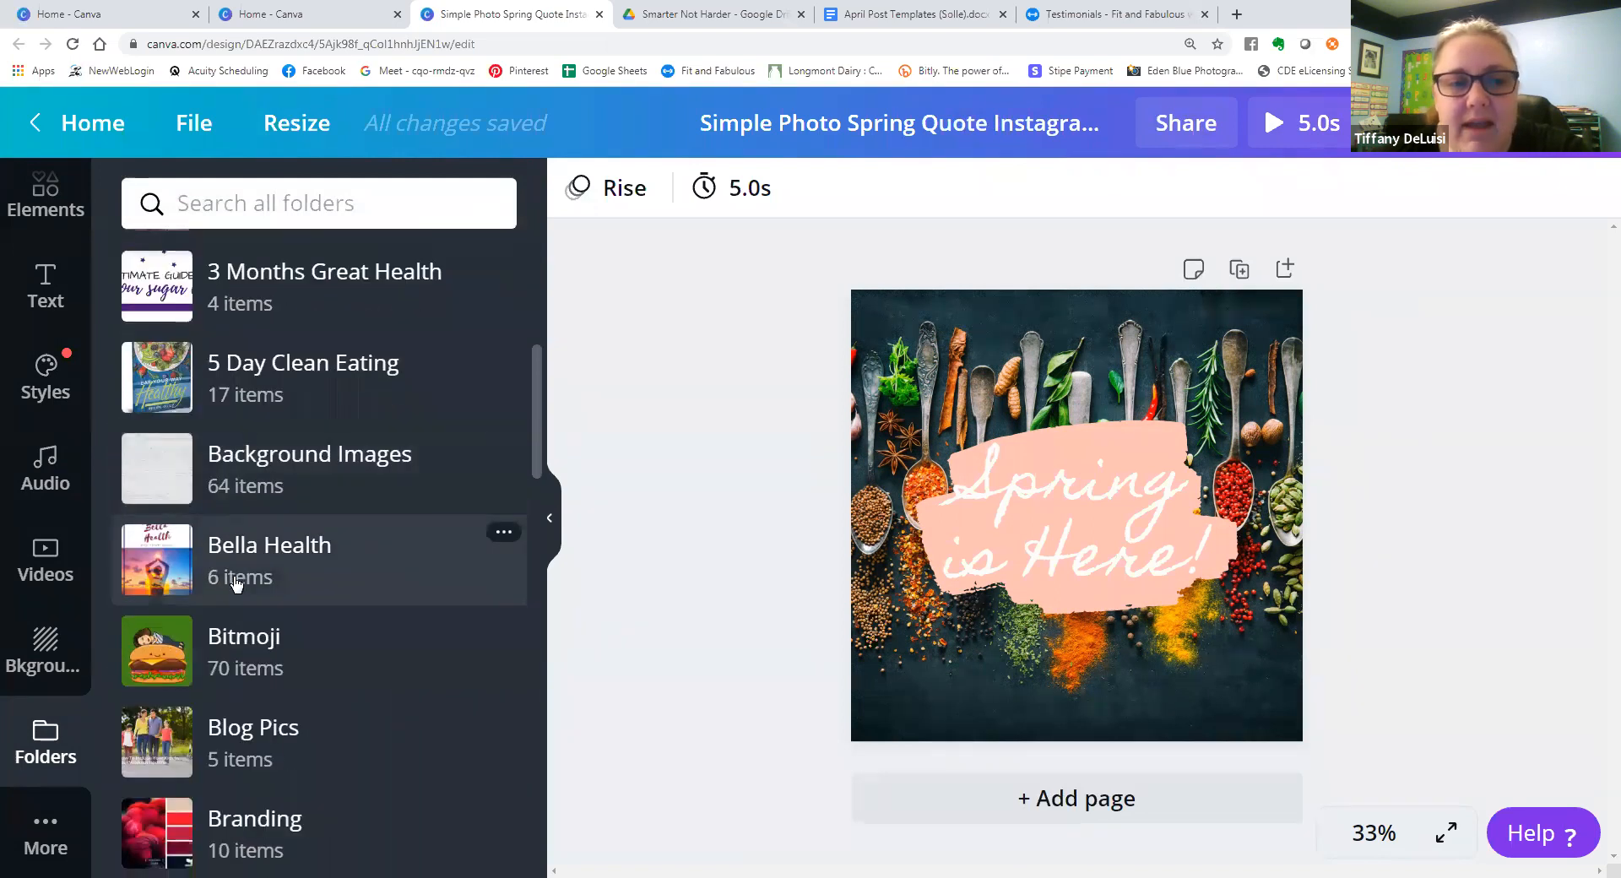
{"action": "scroll", "coordinate": [230, 651], "scroll_direction": "down", "scroll_amount": 2}
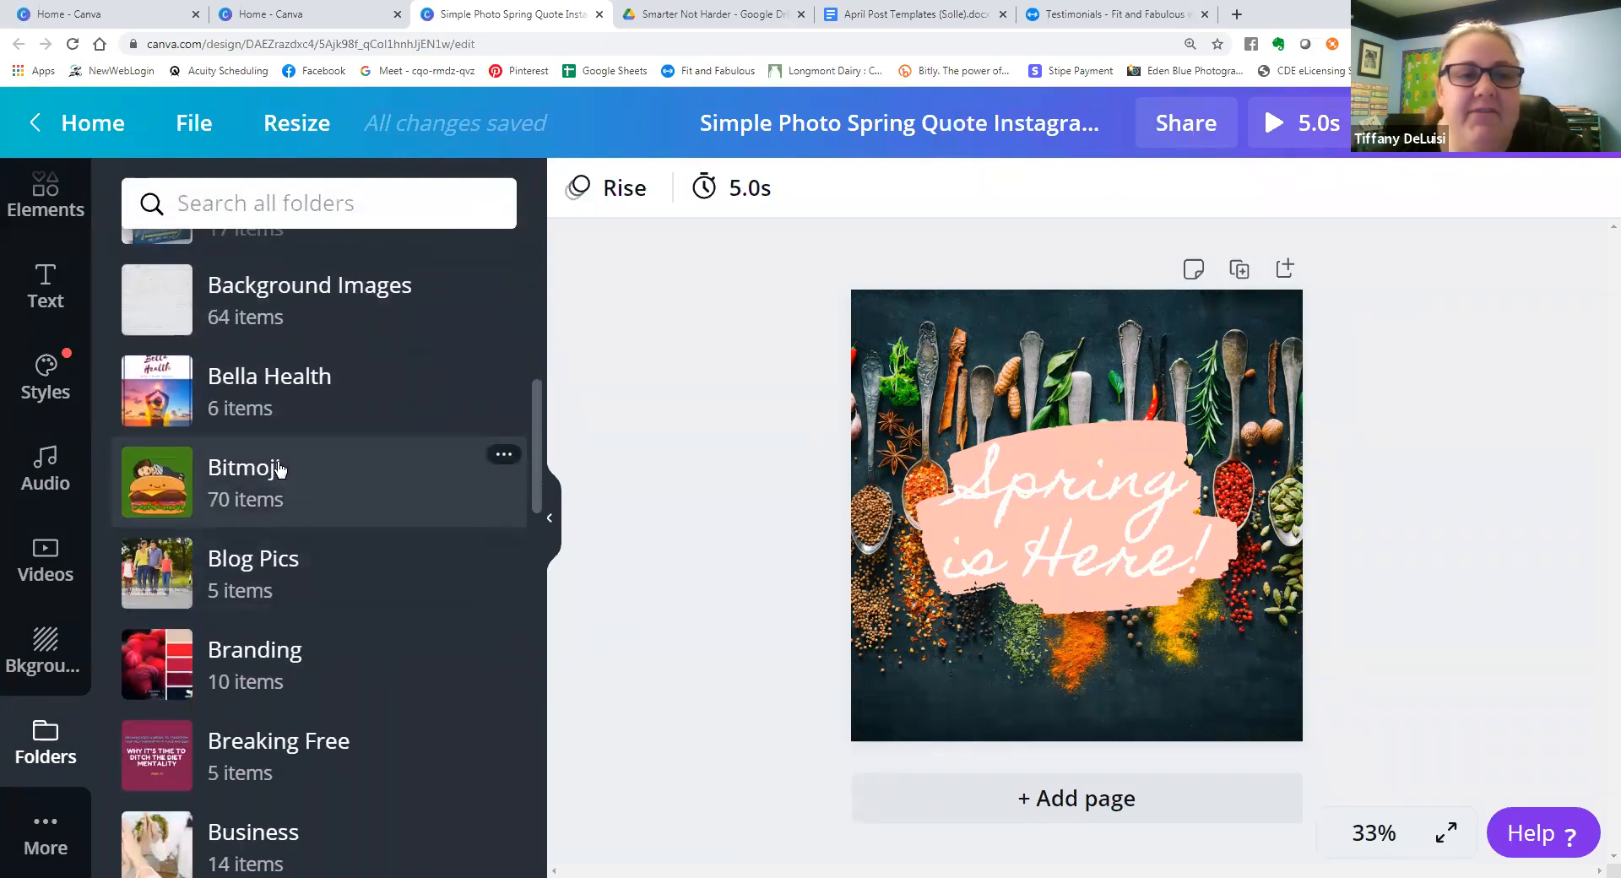
{"action": "scroll", "coordinate": [274, 475], "scroll_direction": "down", "scroll_amount": 3}
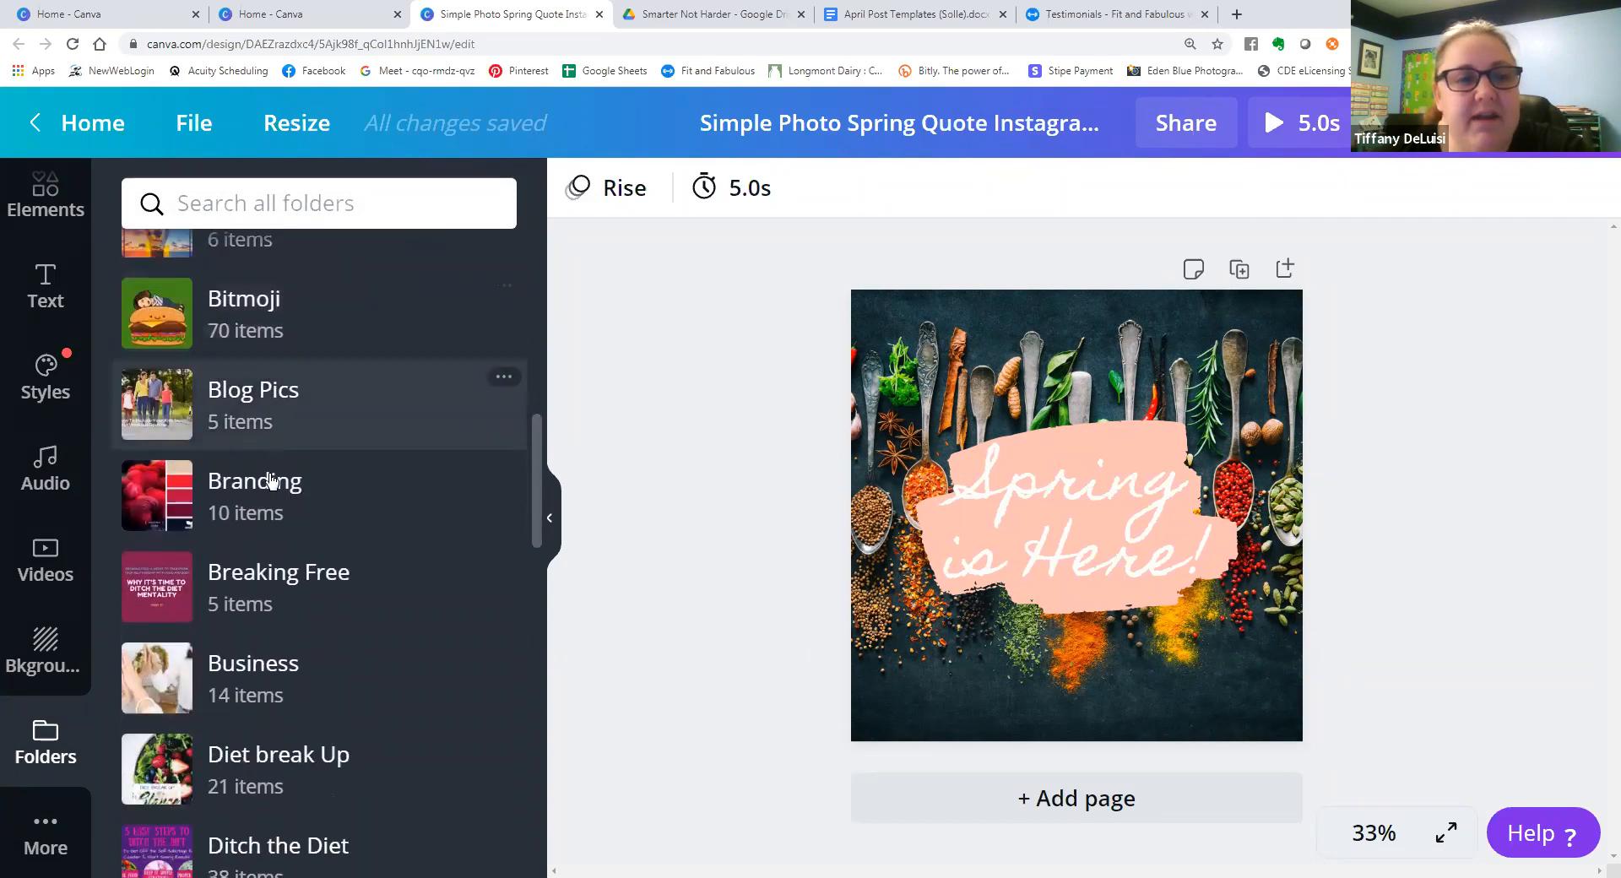
{"action": "scroll", "coordinate": [253, 518], "scroll_direction": "down", "scroll_amount": 2}
{"action": "scroll", "coordinate": [241, 437], "scroll_direction": "down", "scroll_amount": 7}
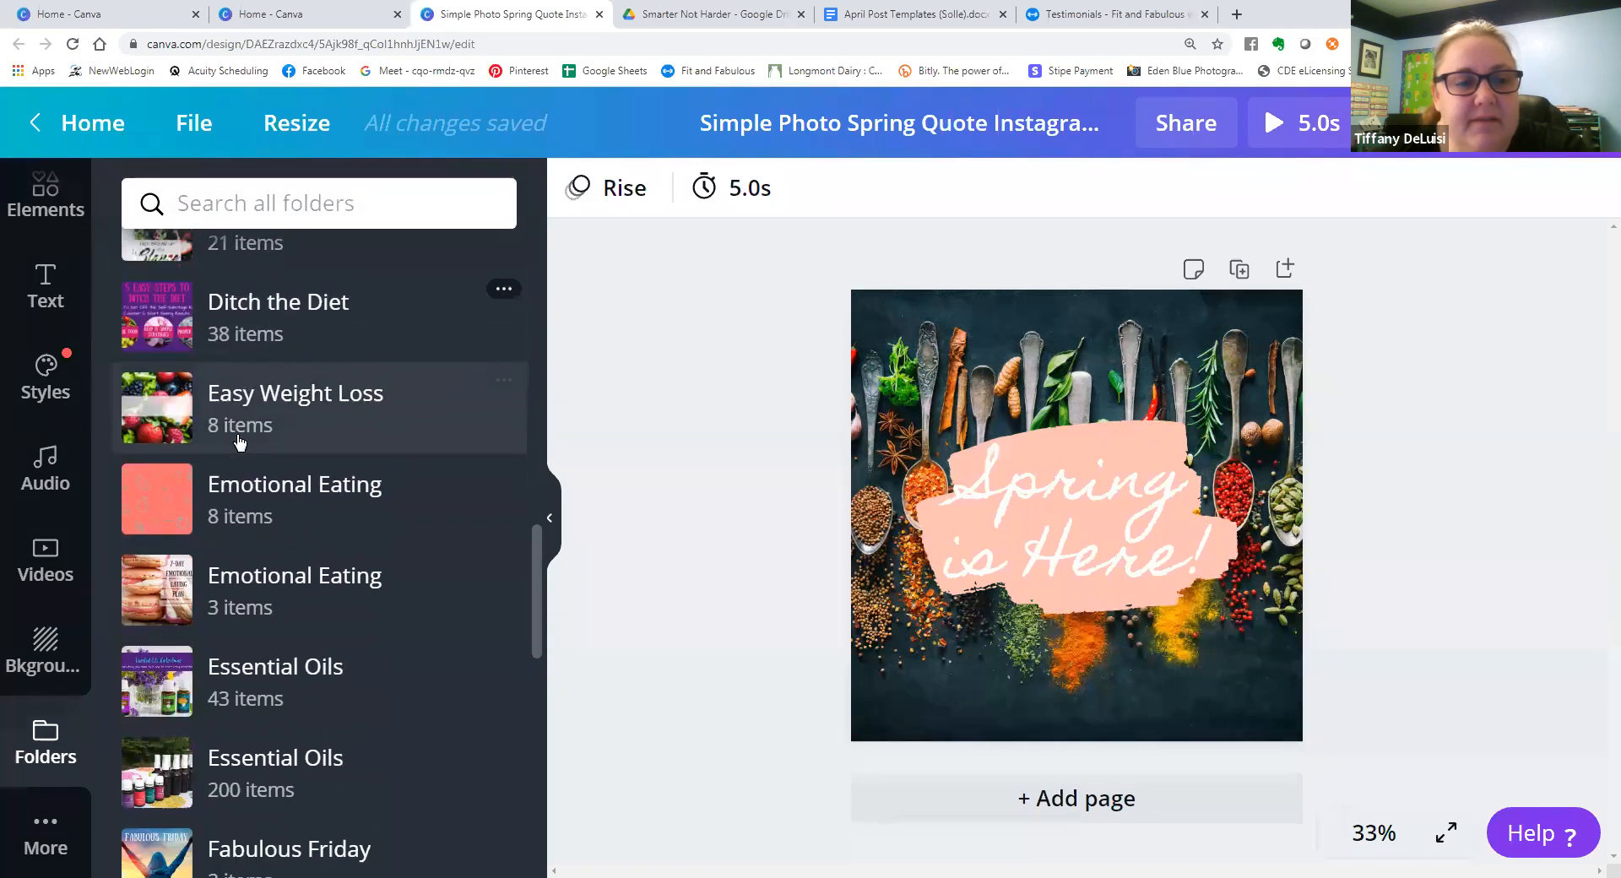
{"action": "scroll", "coordinate": [249, 440], "scroll_direction": "down", "scroll_amount": 4}
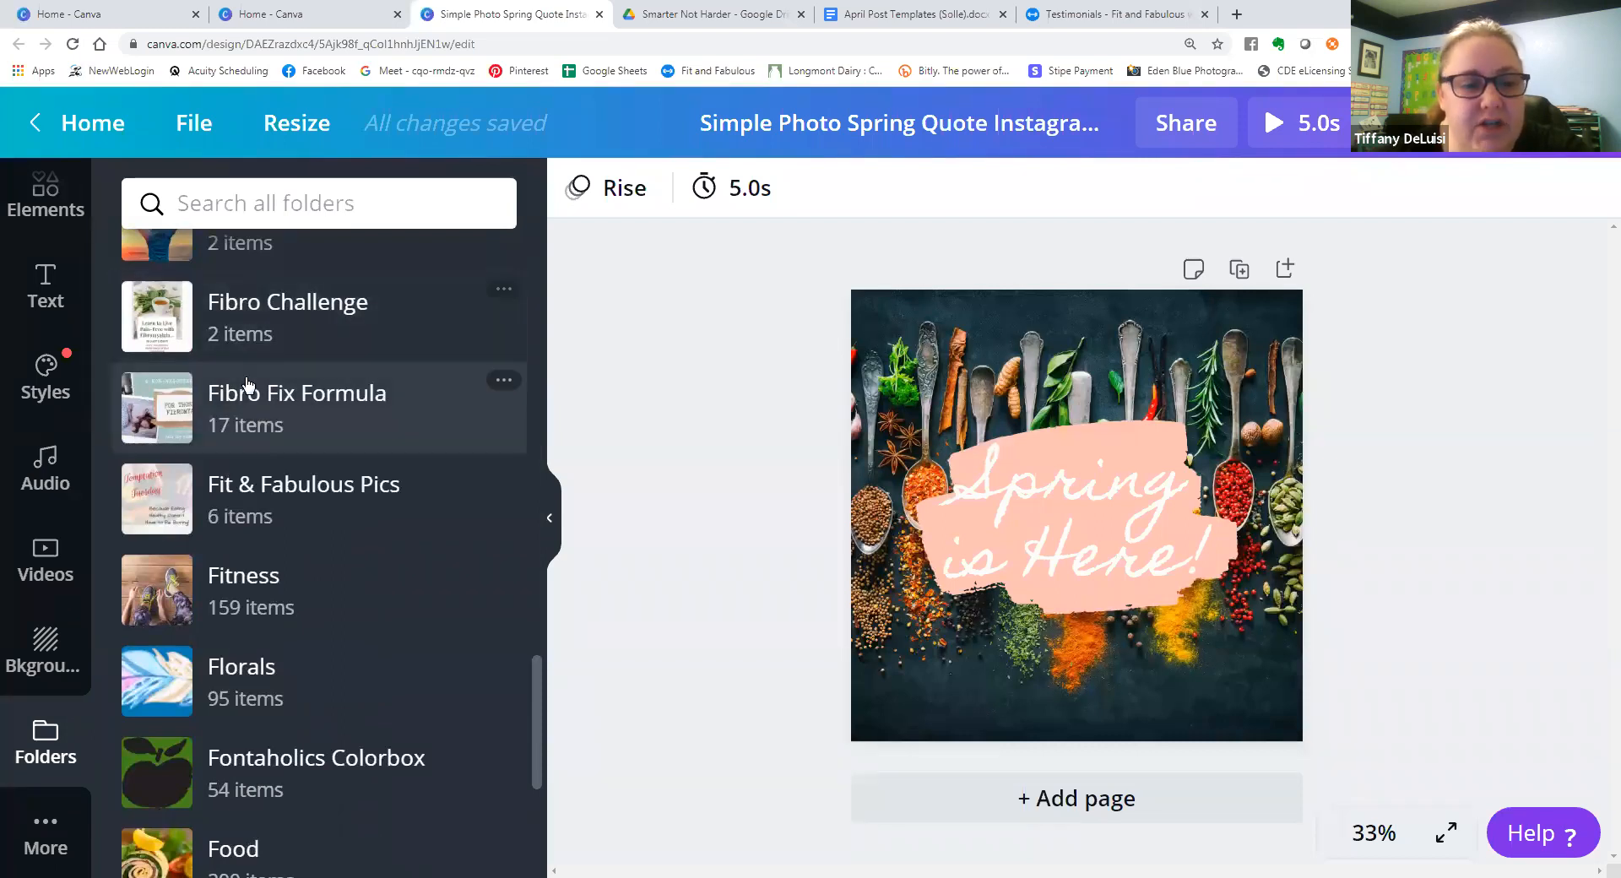
{"action": "scroll", "coordinate": [253, 380], "scroll_direction": "down", "scroll_amount": 12}
{"action": "scroll", "coordinate": [264, 437], "scroll_direction": "down", "scroll_amount": 15}
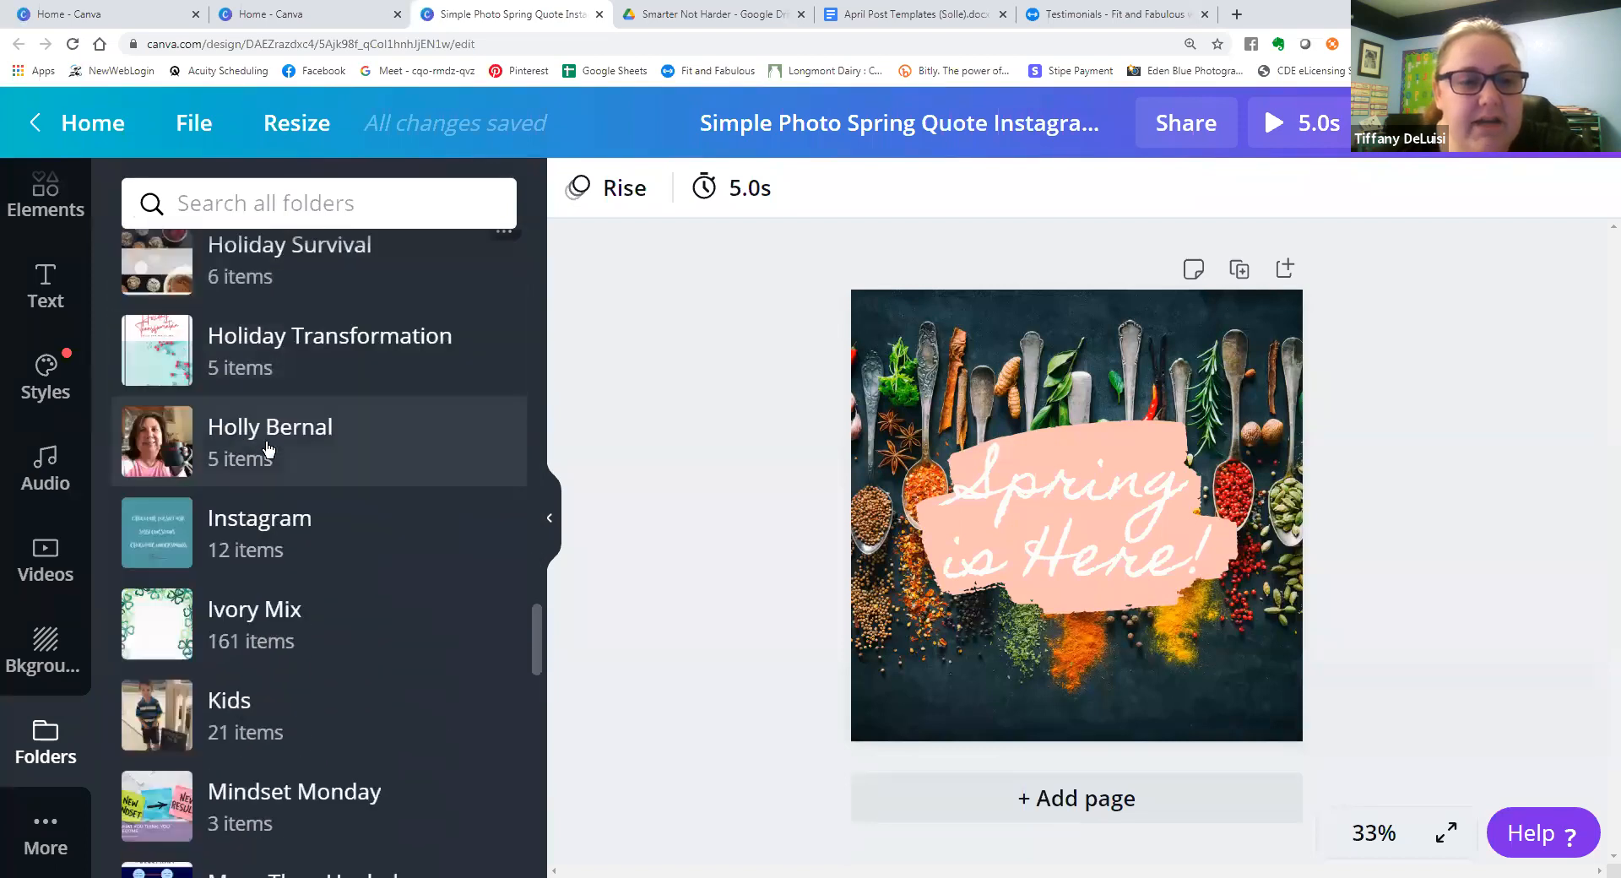
{"action": "scroll", "coordinate": [267, 457], "scroll_direction": "down", "scroll_amount": 6}
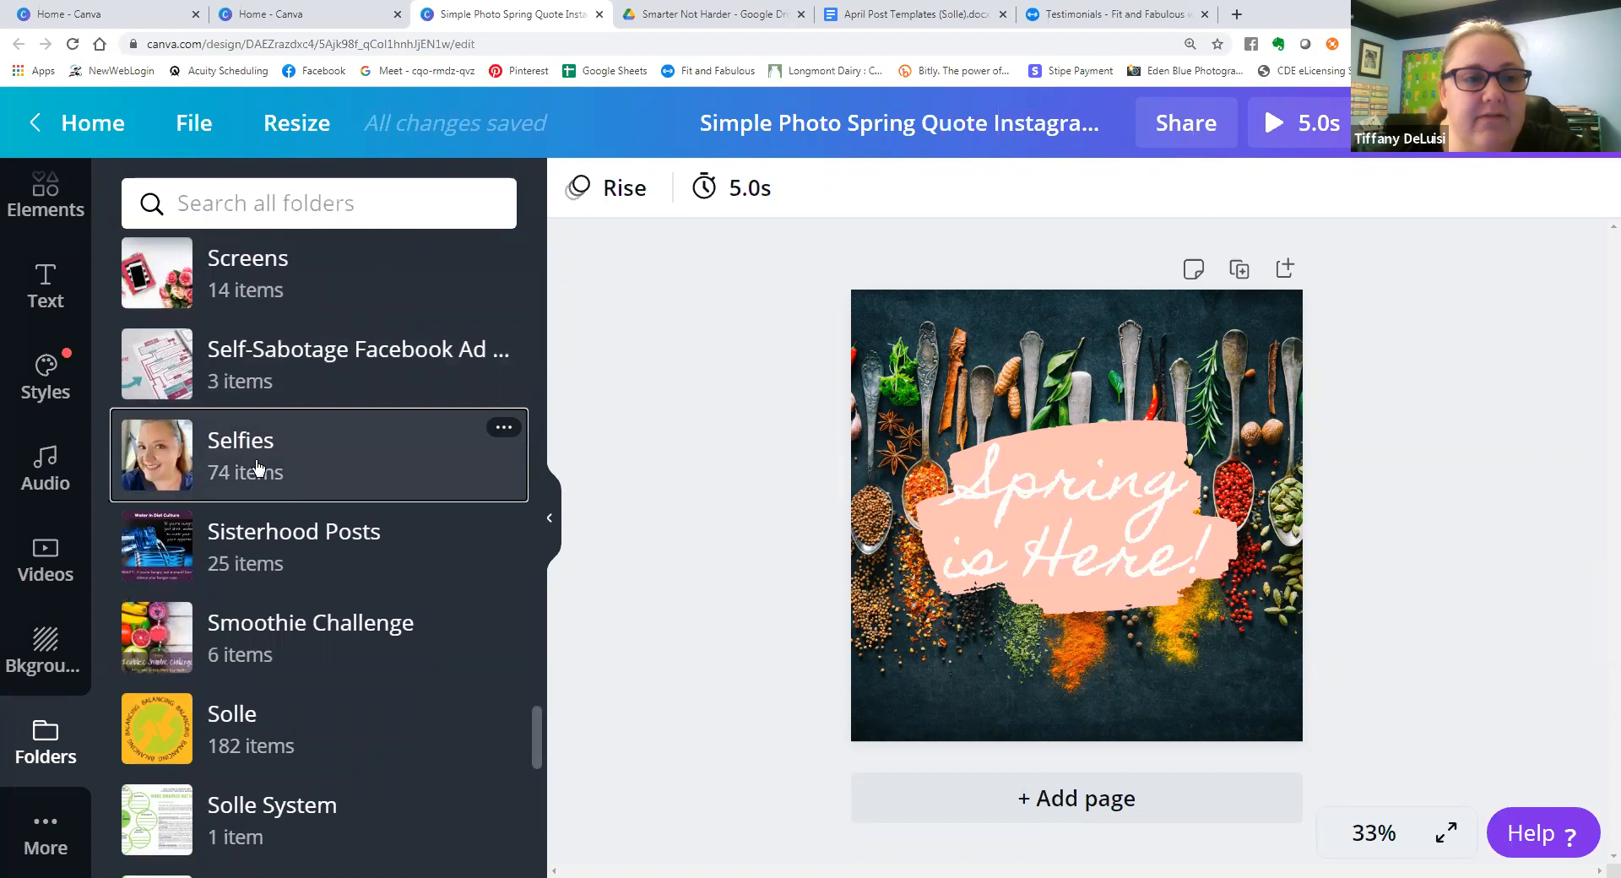
{"action": "left_click", "coordinate": [257, 467]}
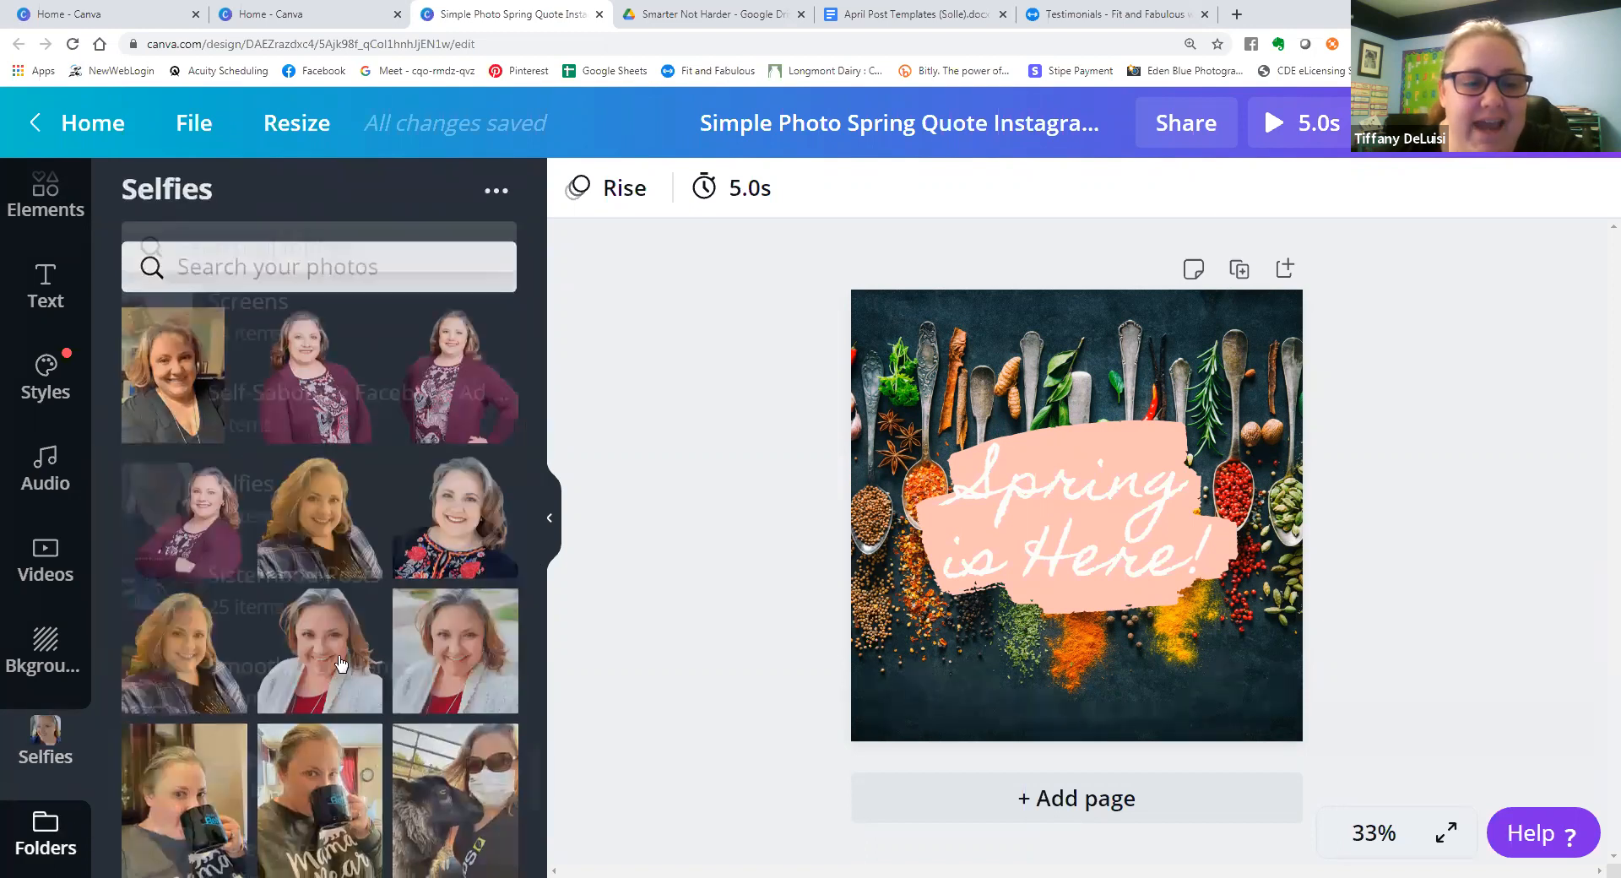
Go back to the full folder list and look through the other themed folders beyond Selfies.
{"action": "left_click", "coordinate": [61, 832]}
{"action": "scroll", "coordinate": [355, 574], "scroll_direction": "down", "scroll_amount": 8}
{"action": "scroll", "coordinate": [384, 535], "scroll_direction": "down", "scroll_amount": 3}
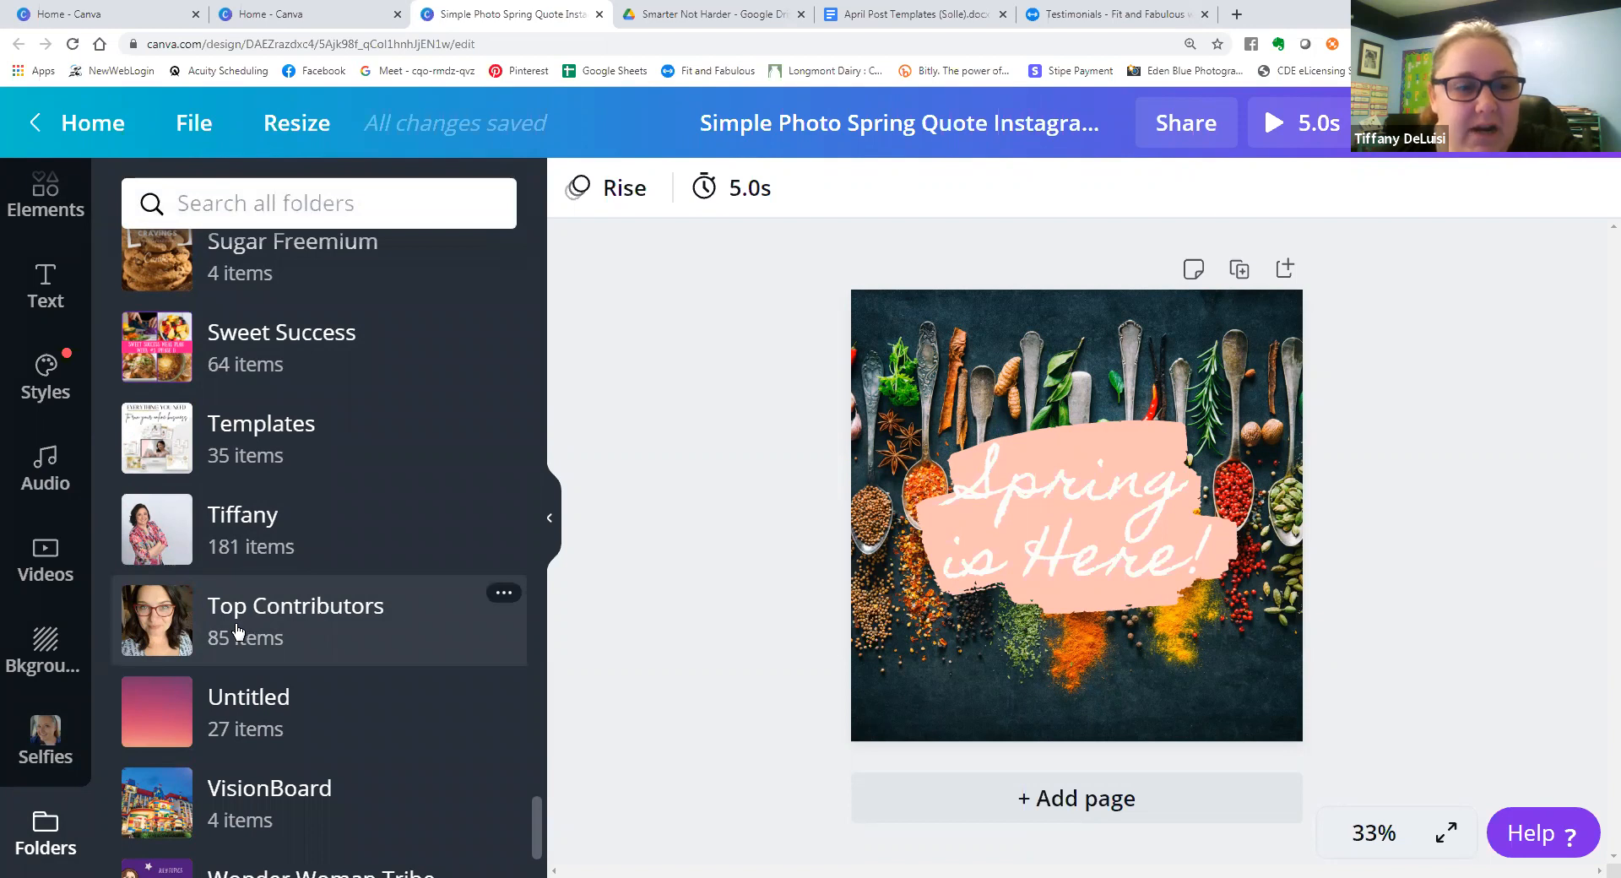
{"action": "scroll", "coordinate": [236, 629], "scroll_direction": "down", "scroll_amount": 2}
{"action": "scroll", "coordinate": [228, 599], "scroll_direction": "up", "scroll_amount": 12}
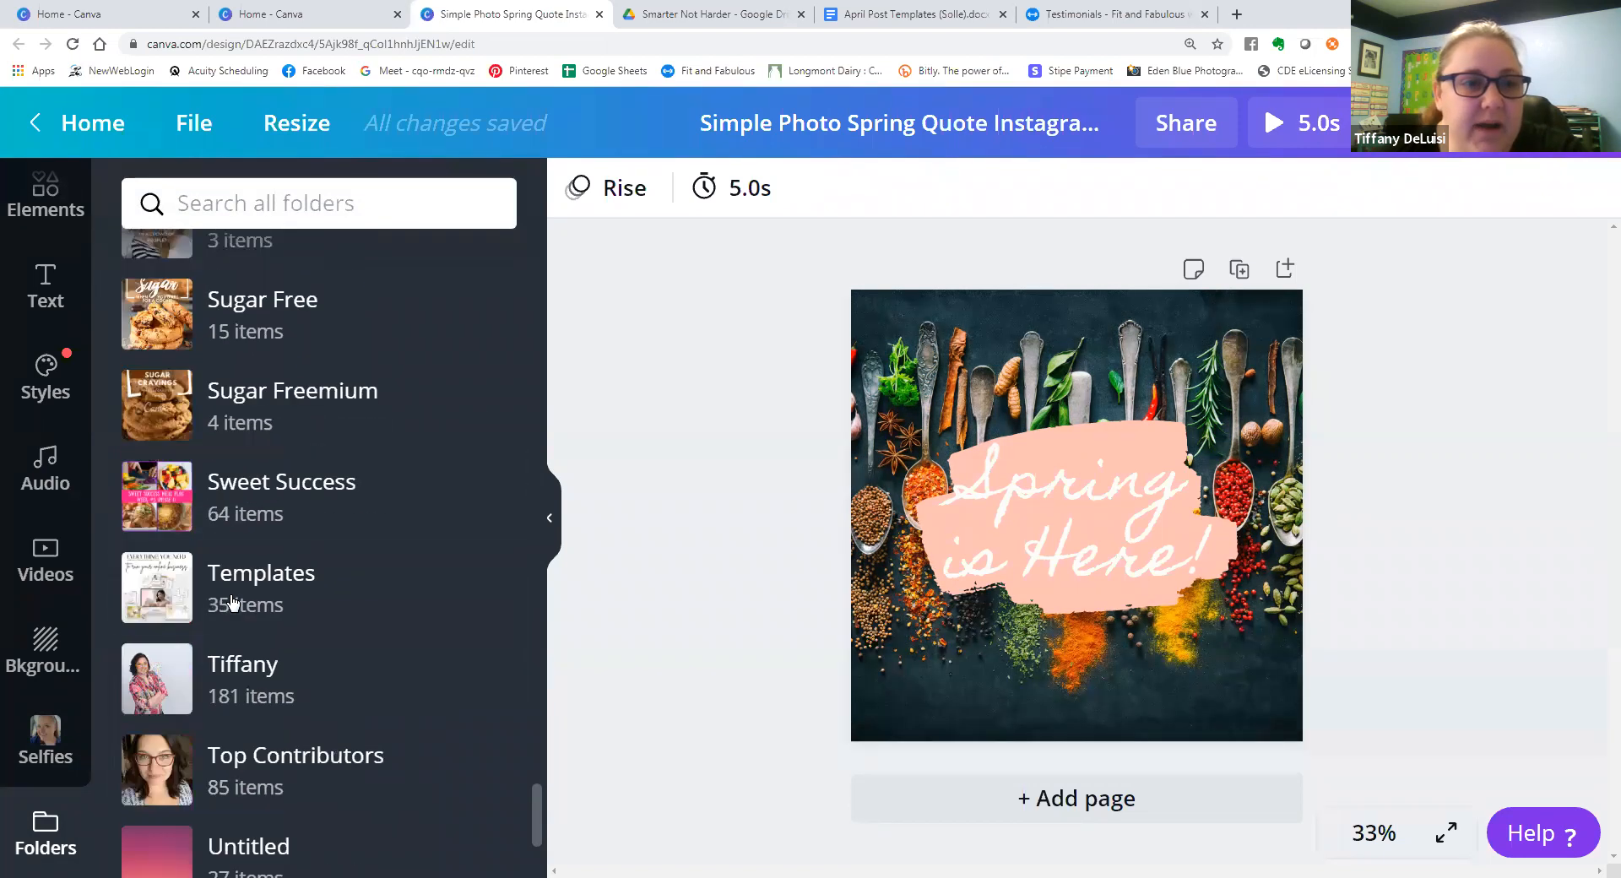
{"action": "scroll", "coordinate": [232, 601], "scroll_direction": "up", "scroll_amount": 10}
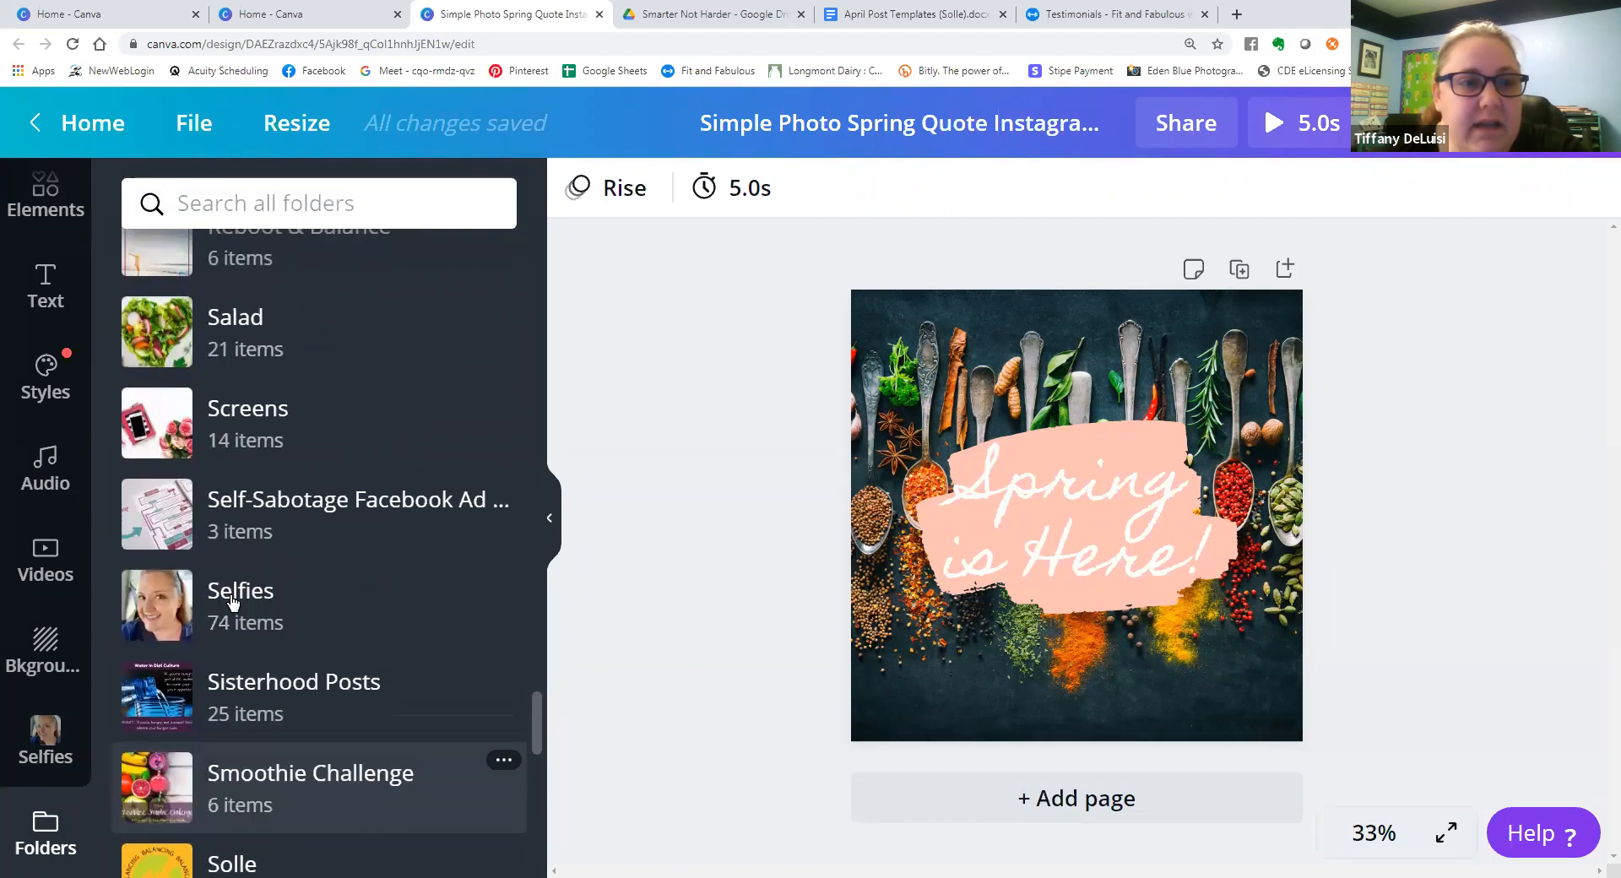
{"action": "scroll", "coordinate": [234, 602], "scroll_direction": "up", "scroll_amount": 9}
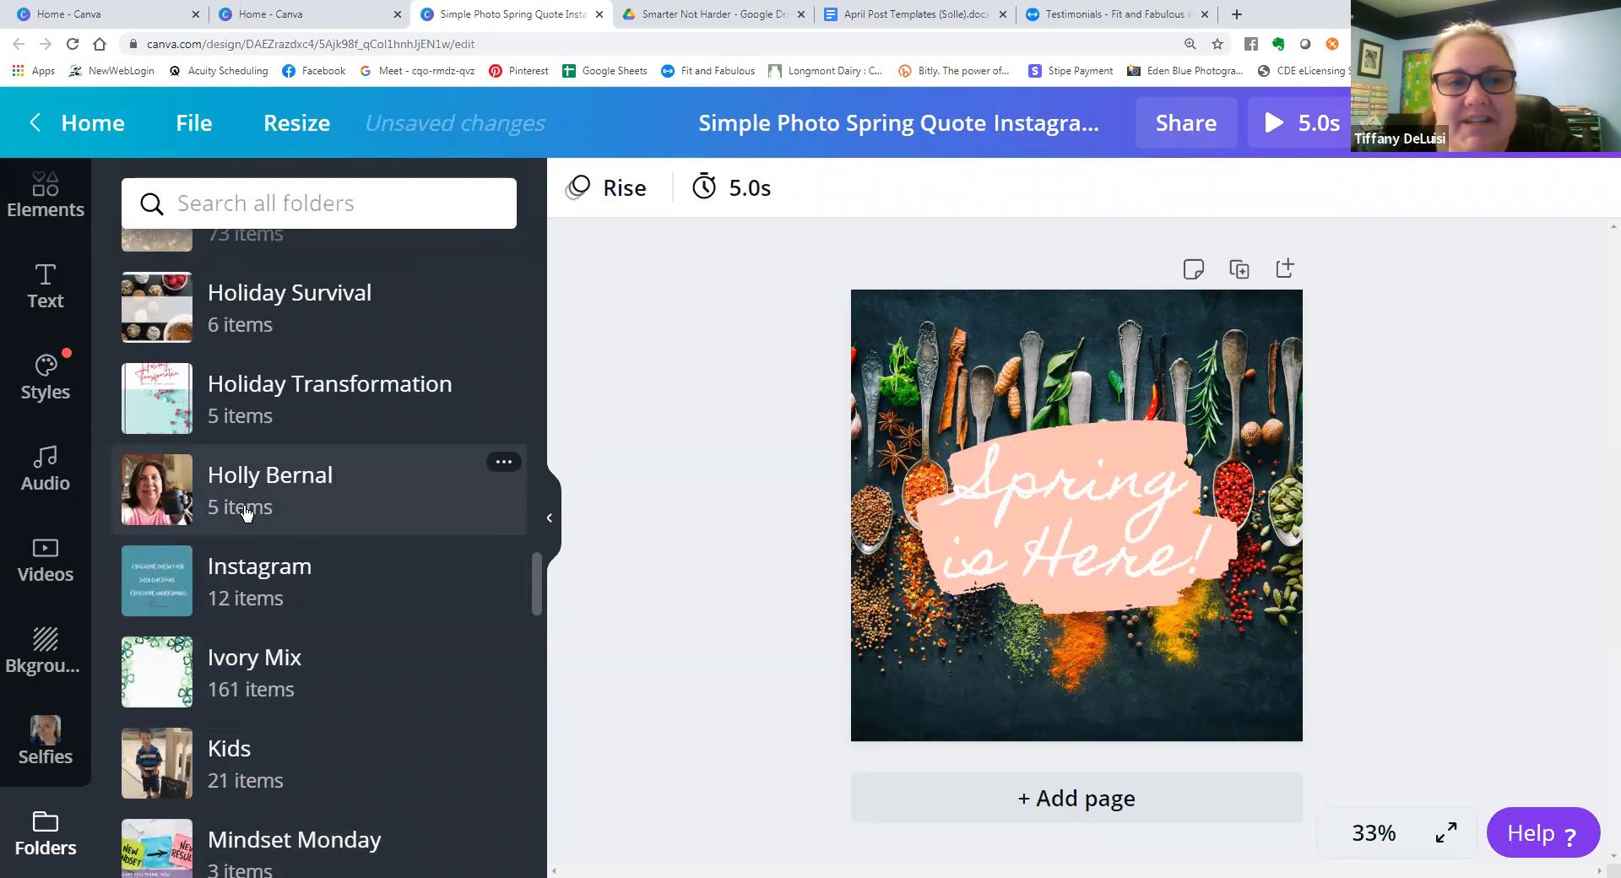
{"action": "scroll", "coordinate": [239, 516], "scroll_direction": "down", "scroll_amount": 13}
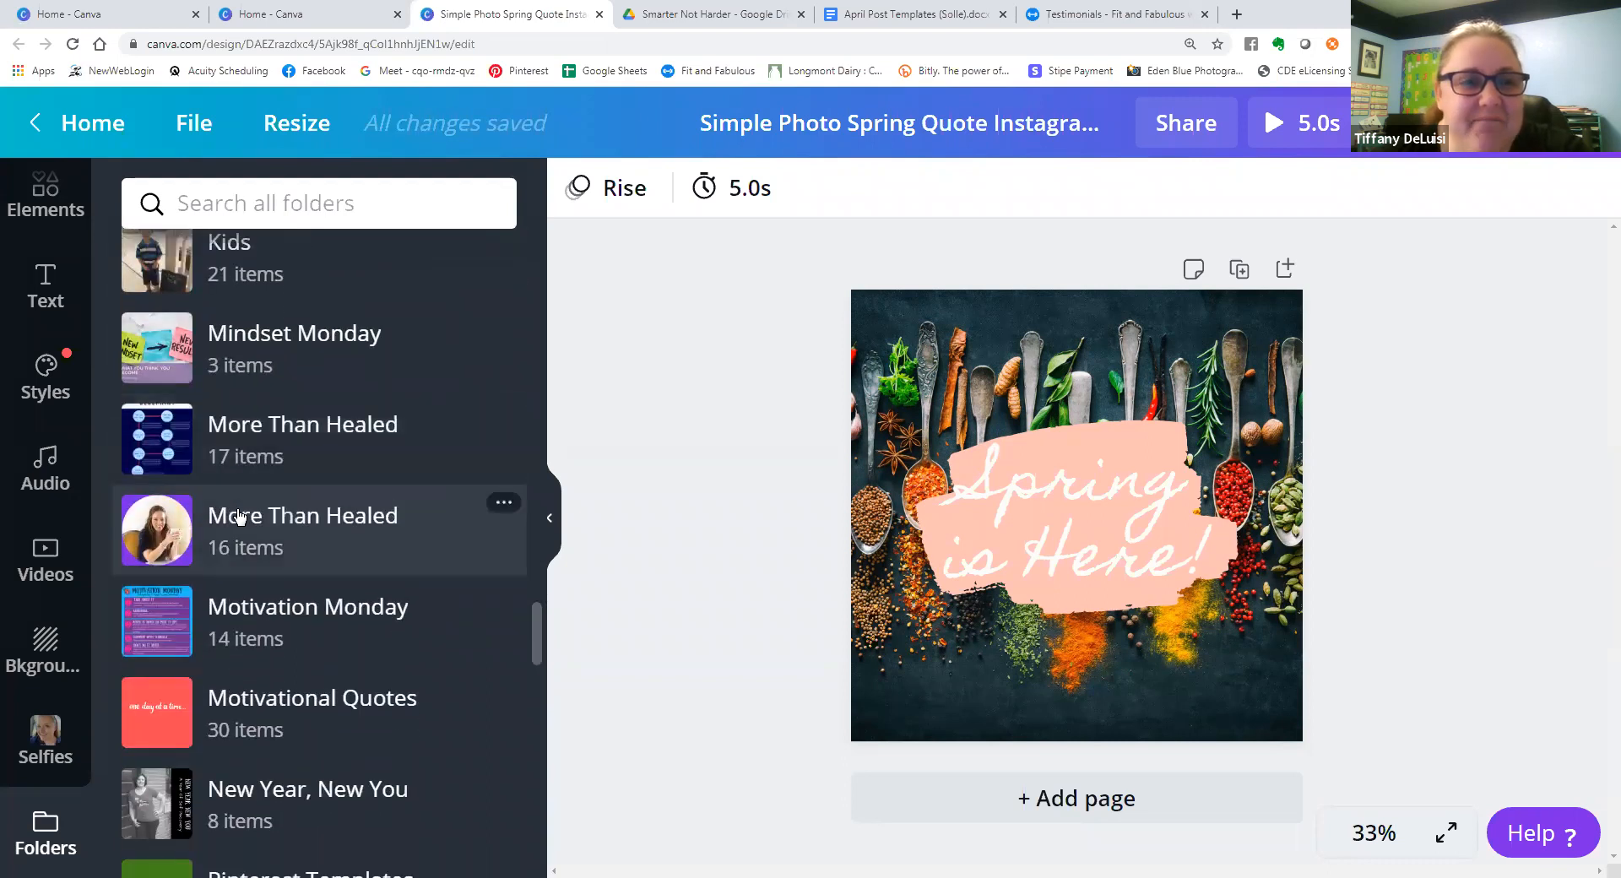
{"action": "scroll", "coordinate": [241, 544], "scroll_direction": "up", "scroll_amount": 17}
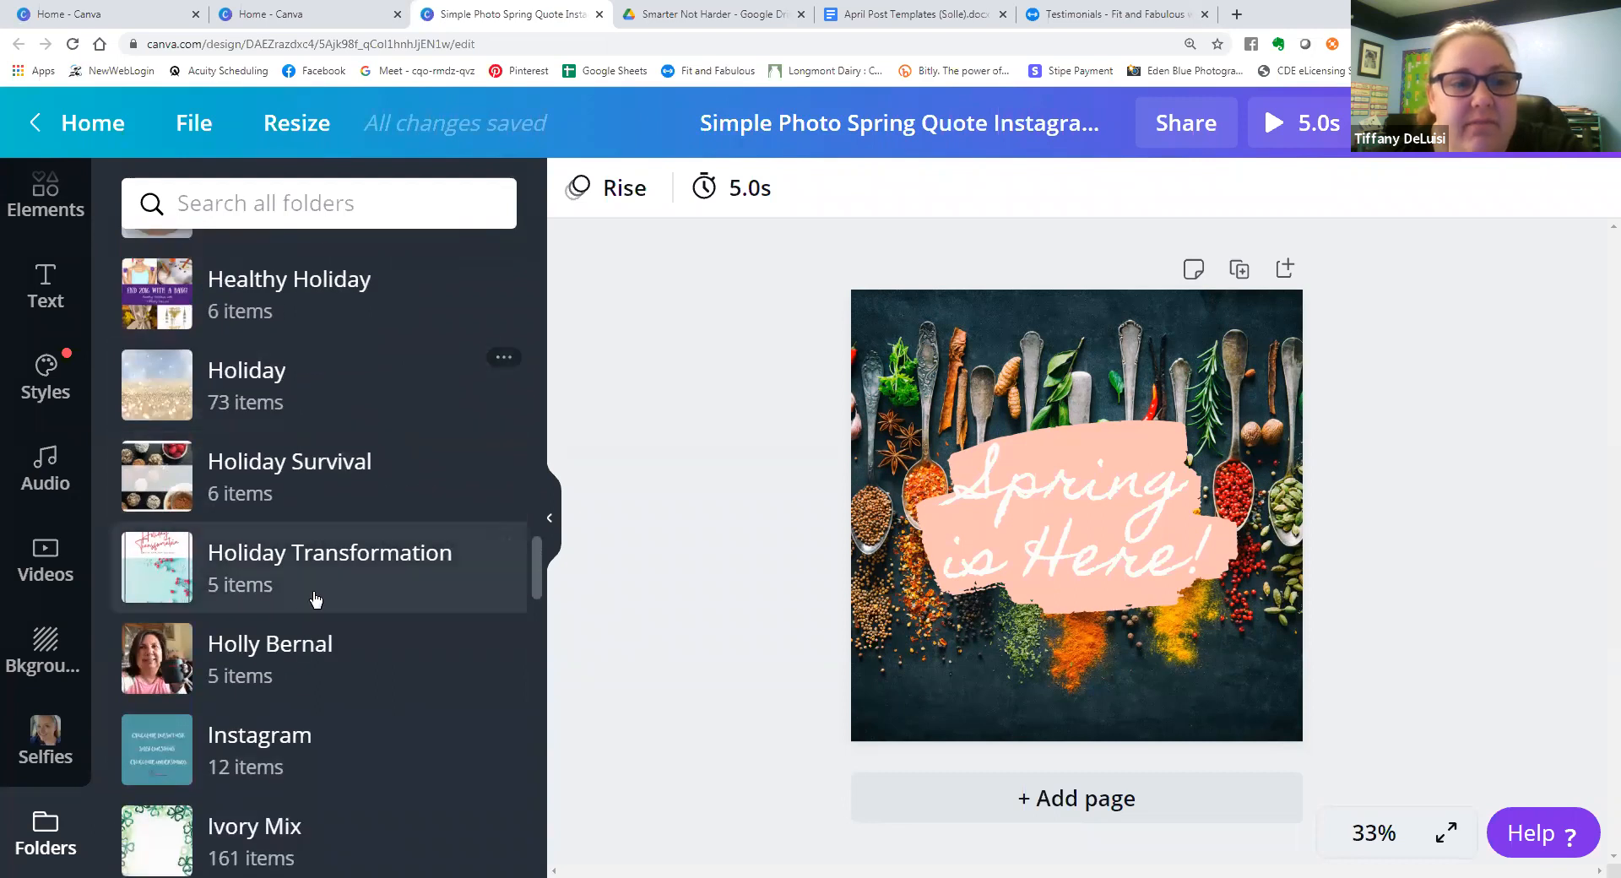
Find the Ivory Mix folder further down the folder list and open it to view its photos.
{"action": "scroll", "coordinate": [304, 613], "scroll_direction": "down", "scroll_amount": 2}
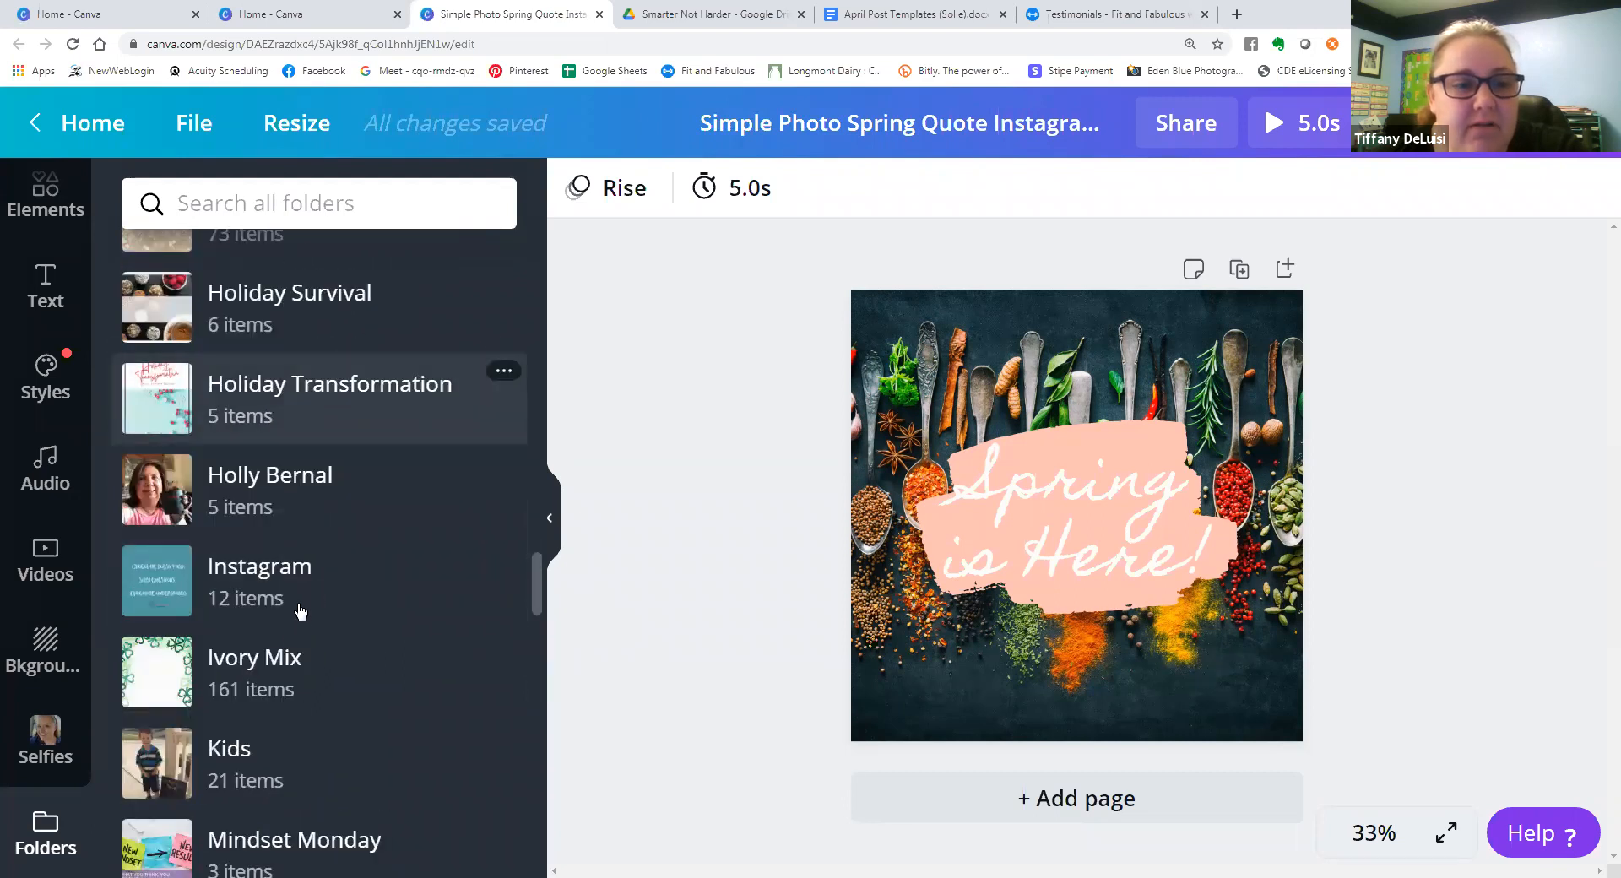
{"action": "left_click", "coordinate": [170, 682]}
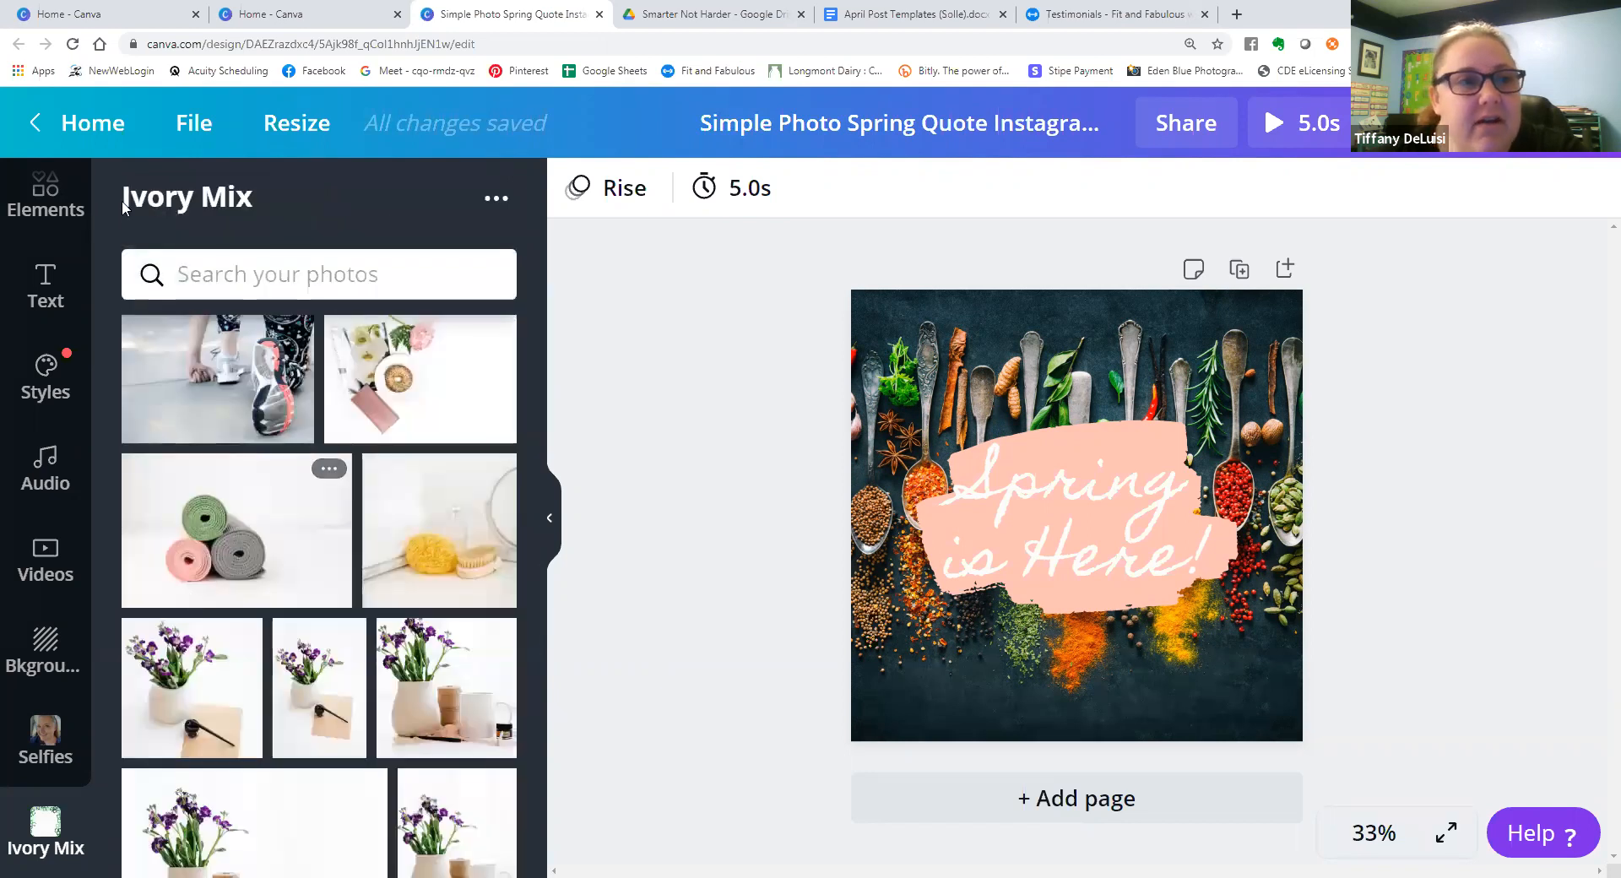
Return to the home page and reopen the "Simple Photo Spring Quote" design from the recent designs.
{"action": "left_click", "coordinate": [69, 123]}
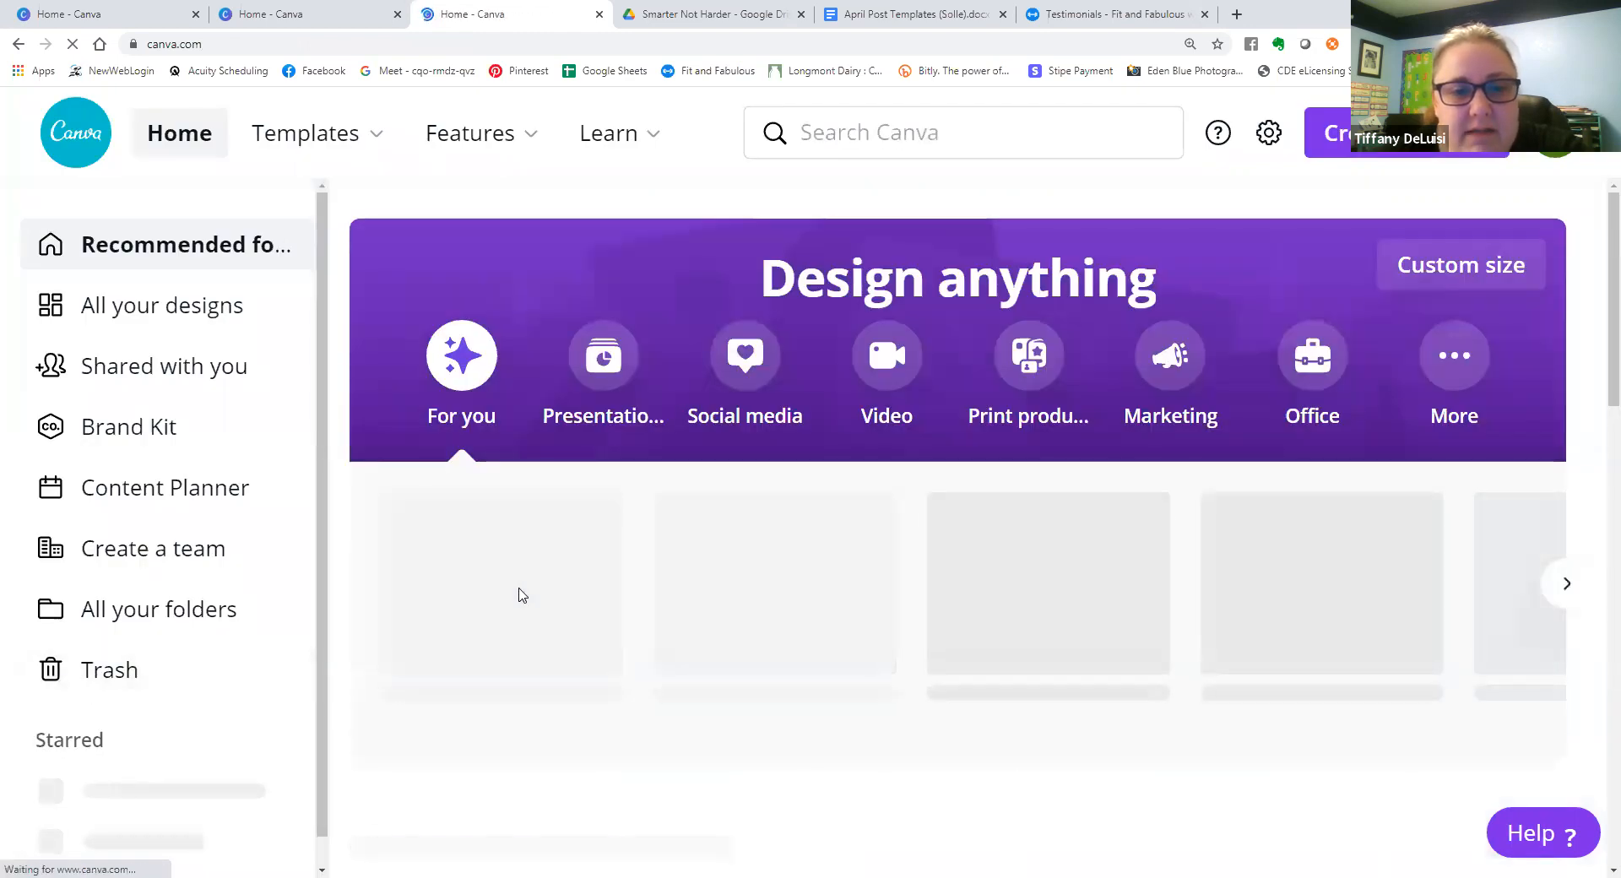
{"action": "scroll", "coordinate": [515, 591], "scroll_direction": "down", "scroll_amount": 1}
{"action": "scroll", "coordinate": [513, 585], "scroll_direction": "down", "scroll_amount": 3}
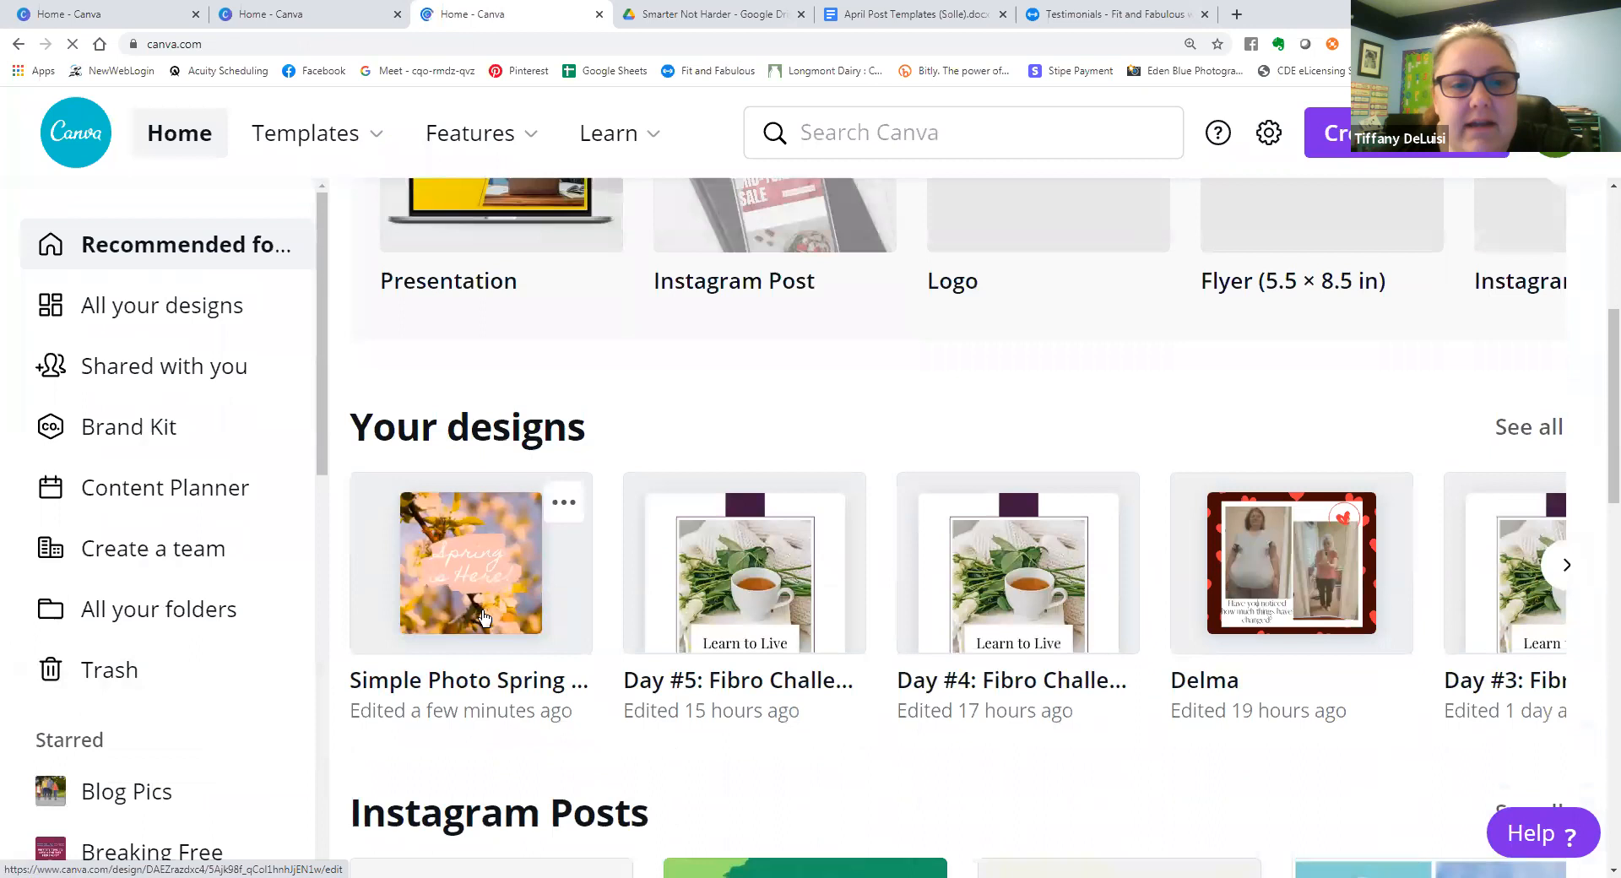
{"action": "left_click", "coordinate": [483, 607]}
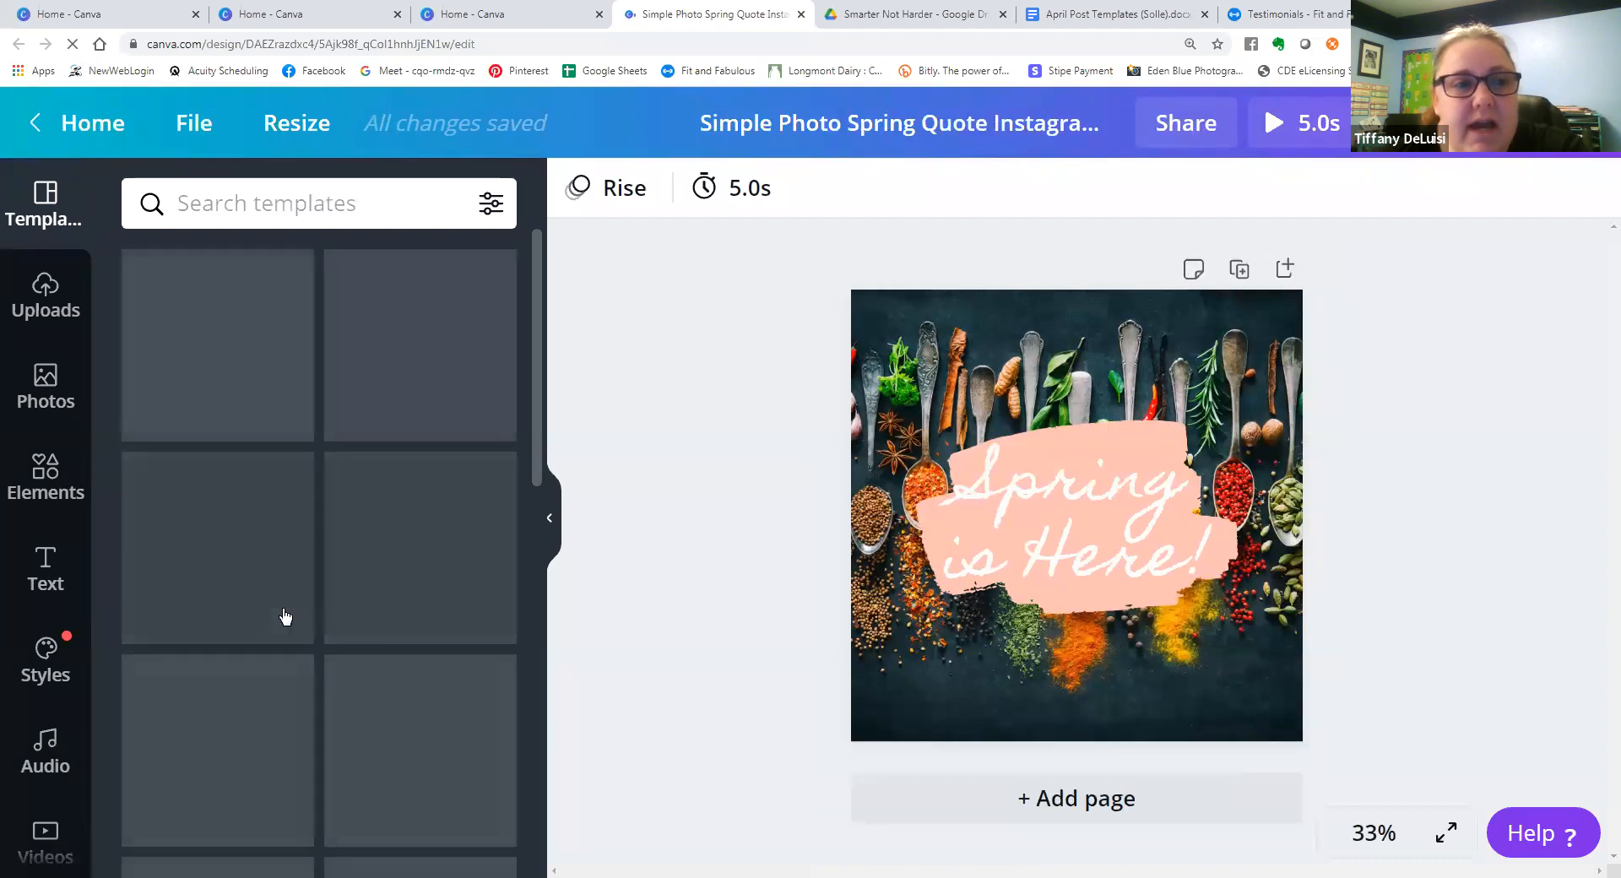
Save the trending stock photo "Pasta and salad served on the table" to Likes and close its details.
{"action": "left_click", "coordinate": [50, 397]}
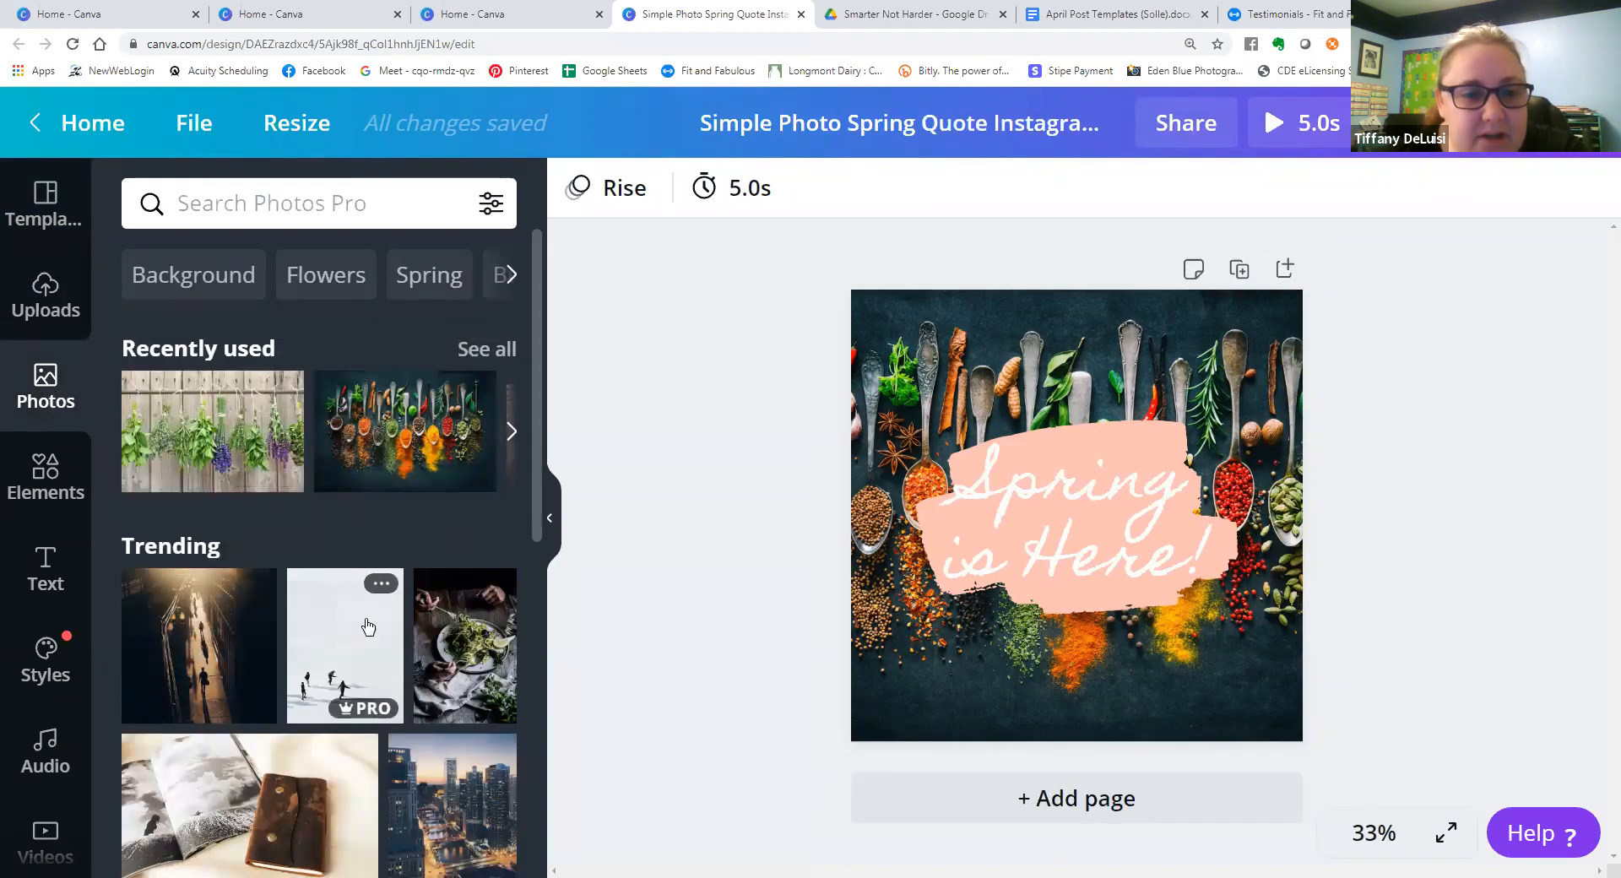
{"action": "left_click", "coordinate": [497, 588]}
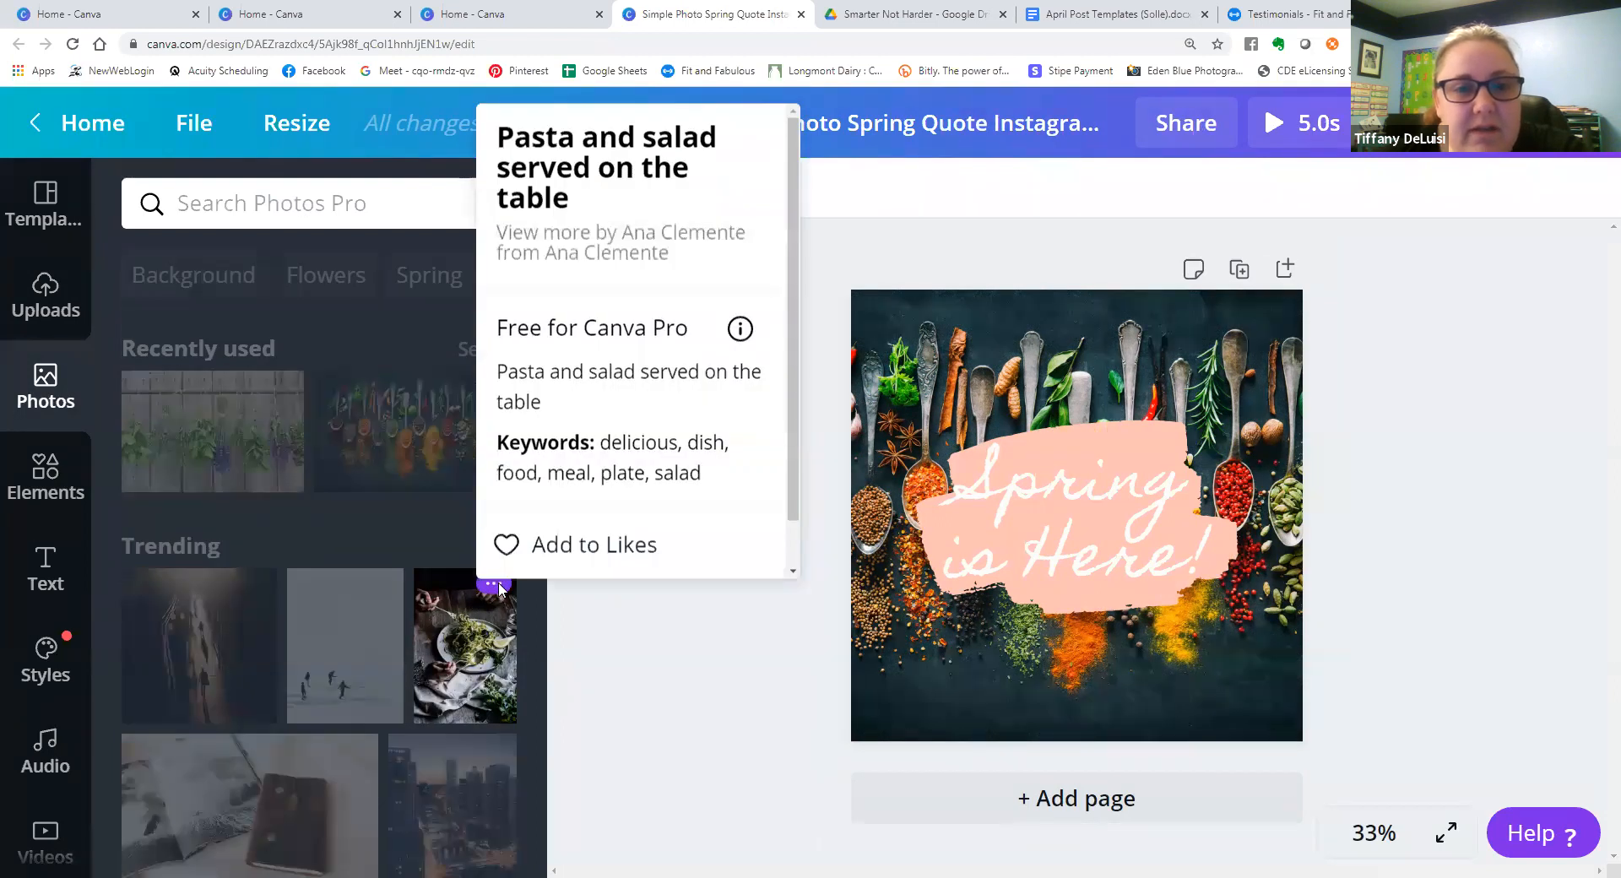
{"action": "left_click", "coordinate": [515, 545]}
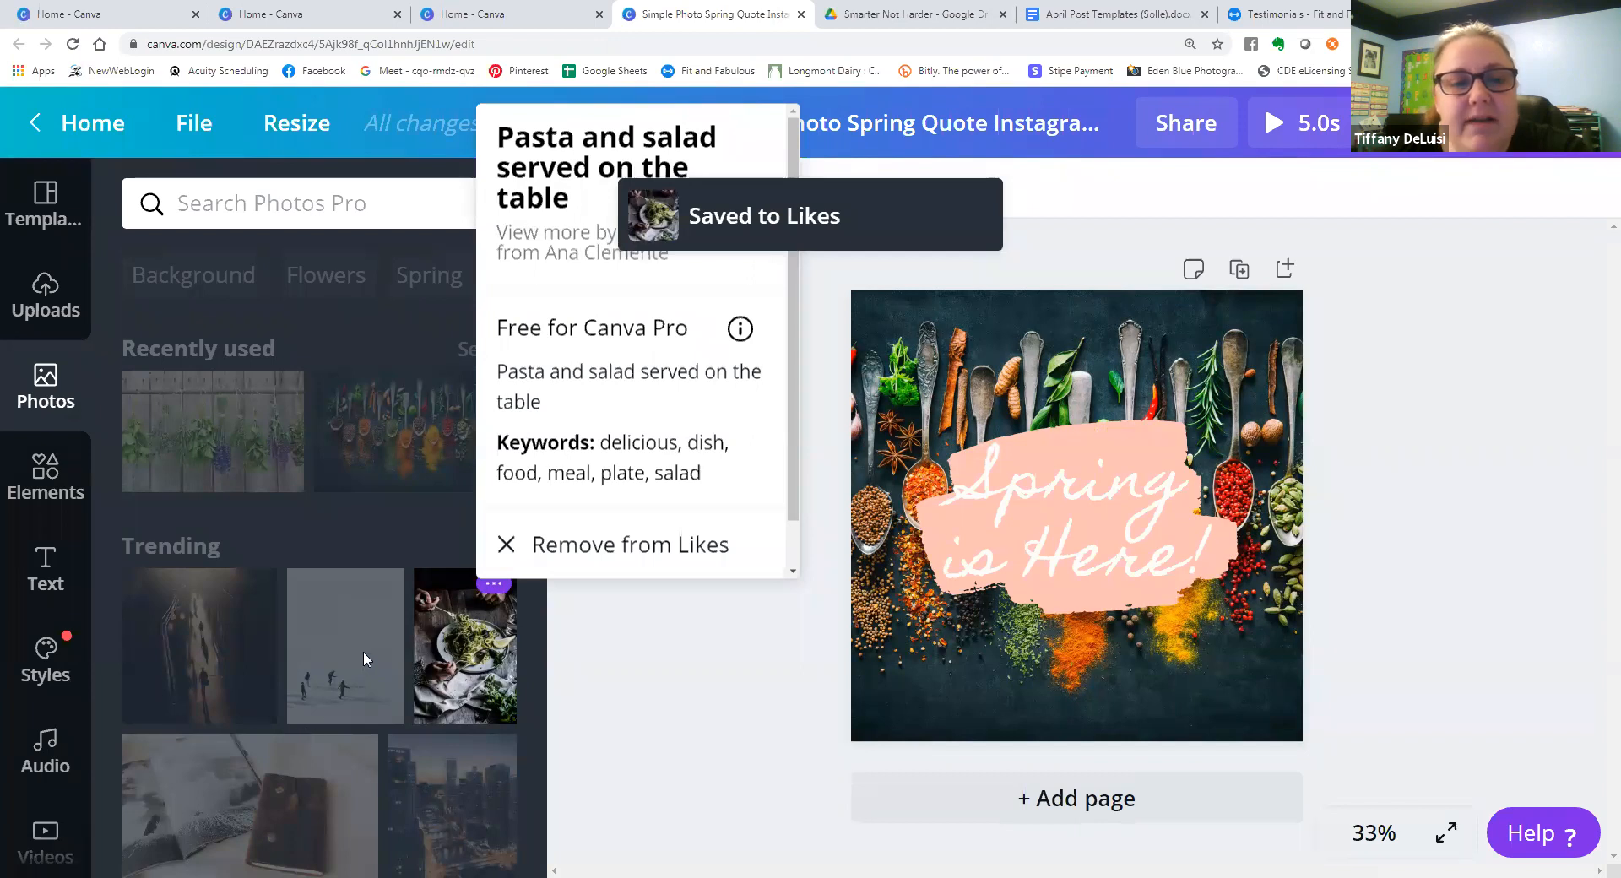
{"action": "left_click", "coordinate": [646, 807]}
Look through more stock photos and view the details and saving options of the "Hikers in the rocky mountain" photo.
{"action": "scroll", "coordinate": [330, 712], "scroll_direction": "down", "scroll_amount": 10}
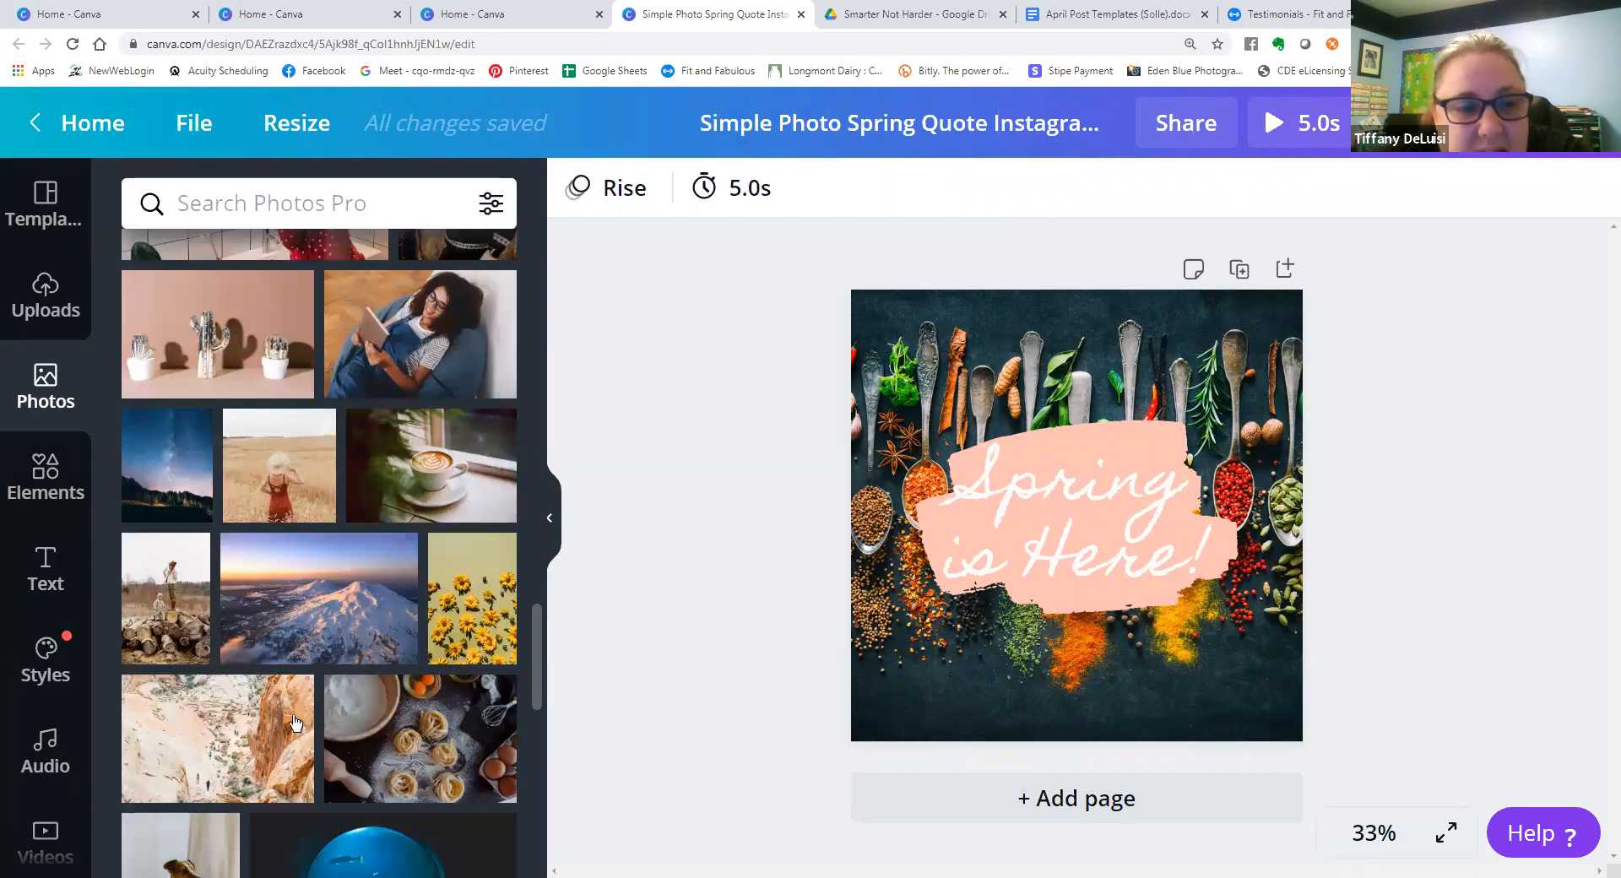
{"action": "left_click", "coordinate": [293, 691]}
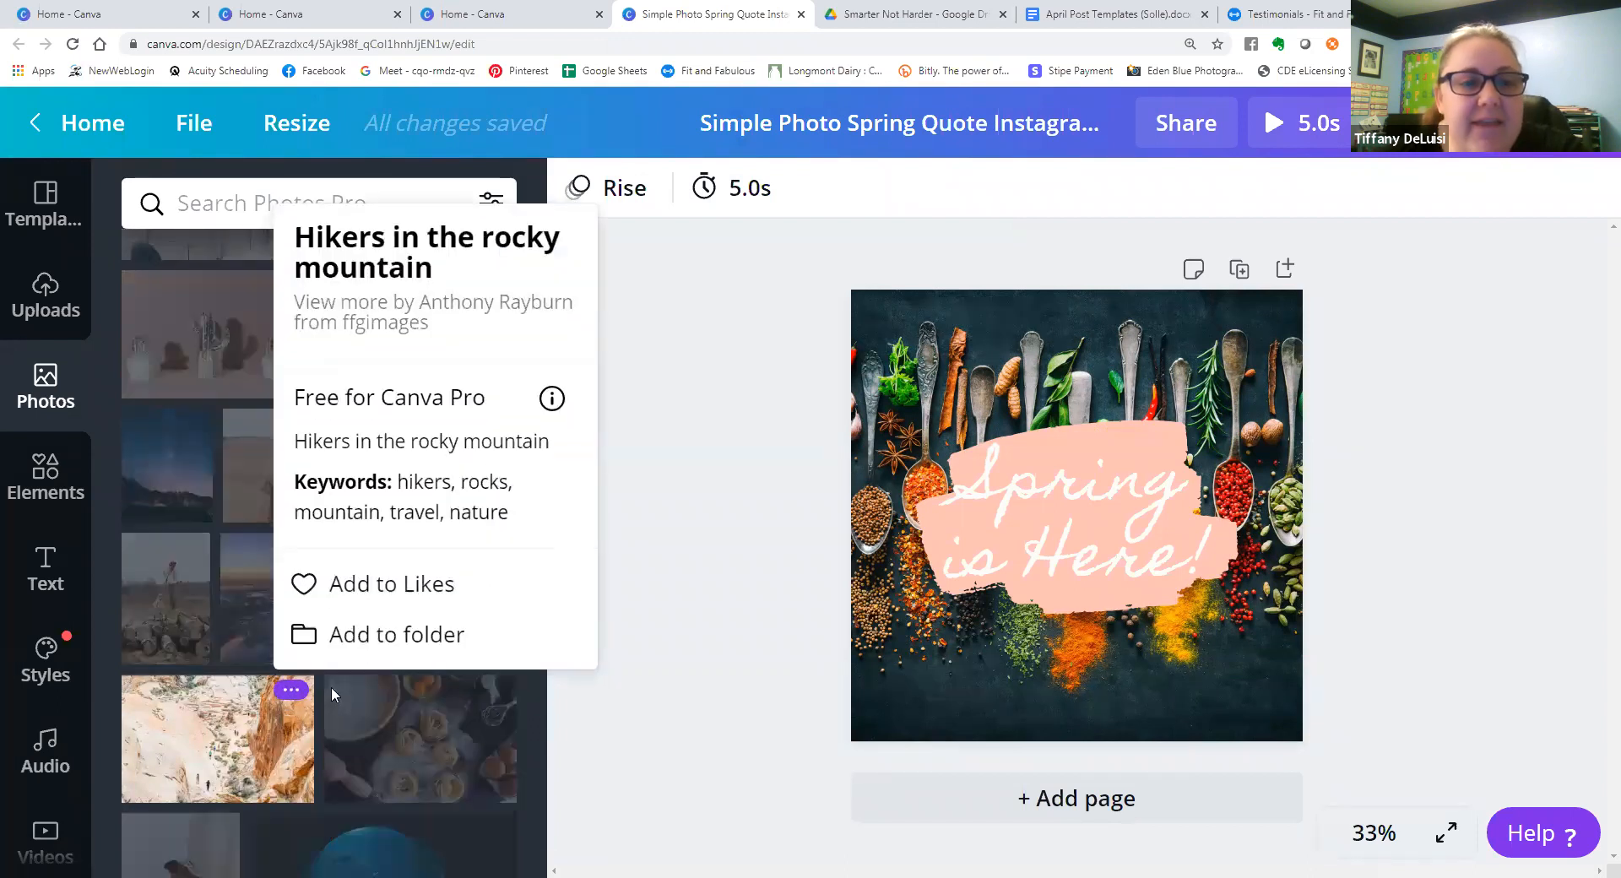
{"action": "left_click", "coordinate": [332, 694]}
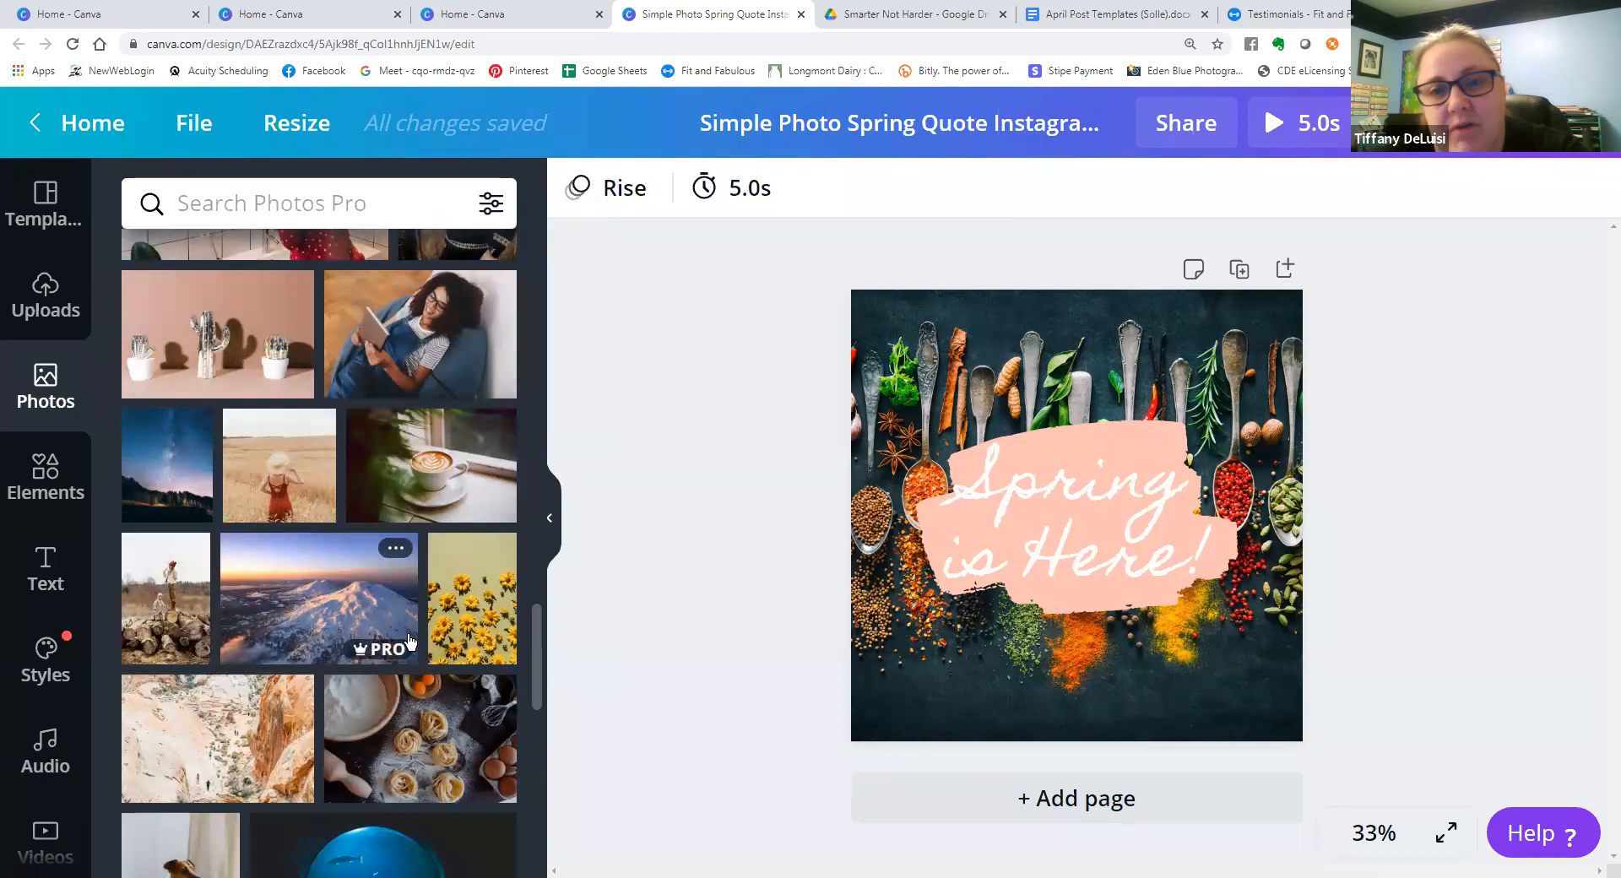
{"action": "scroll", "coordinate": [273, 760], "scroll_direction": "down", "scroll_amount": 6}
View the audio library, then dismiss the styles tip and look over the Brand Kit fonts, brand colors and trending styles.
{"action": "left_click", "coordinate": [38, 762]}
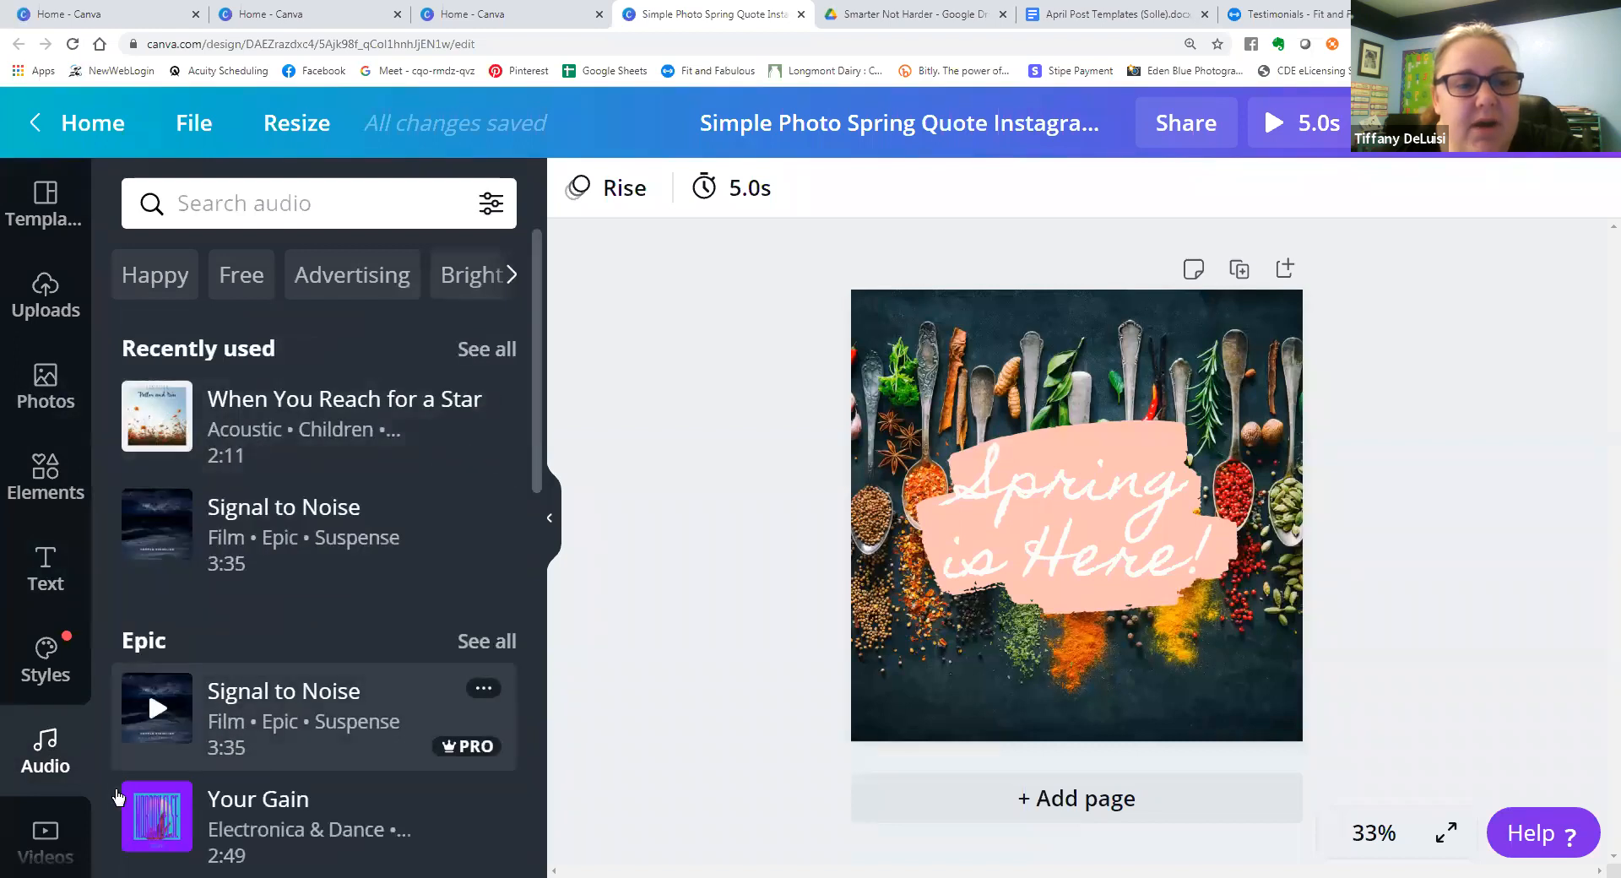
{"action": "left_click", "coordinate": [32, 660]}
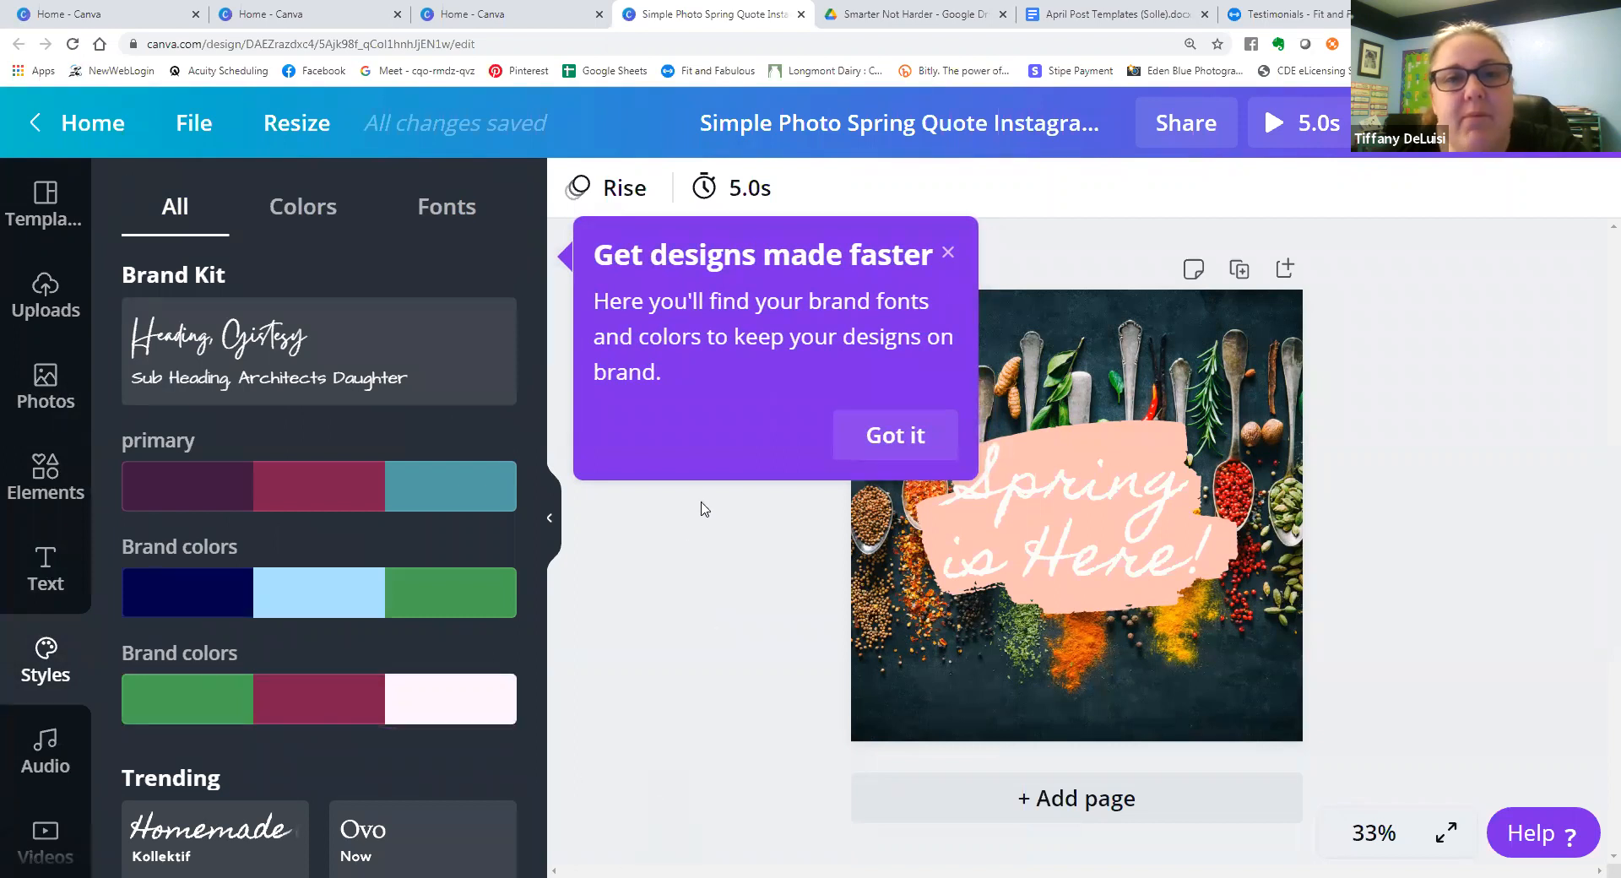
{"action": "left_click", "coordinate": [949, 255]}
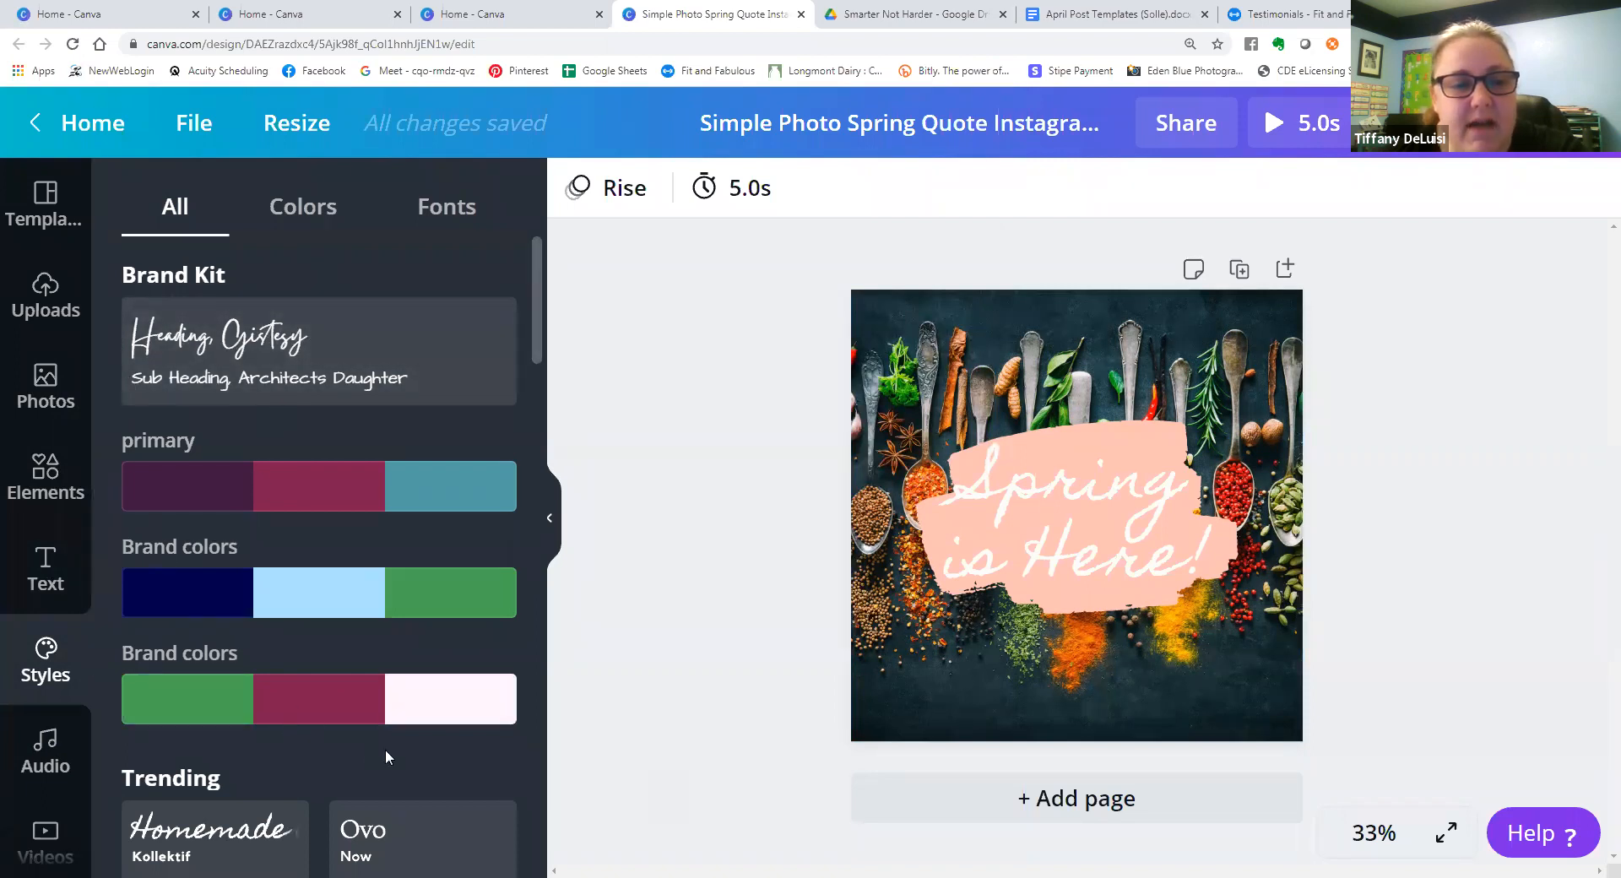
{"action": "scroll", "coordinate": [346, 698], "scroll_direction": "down", "scroll_amount": 4}
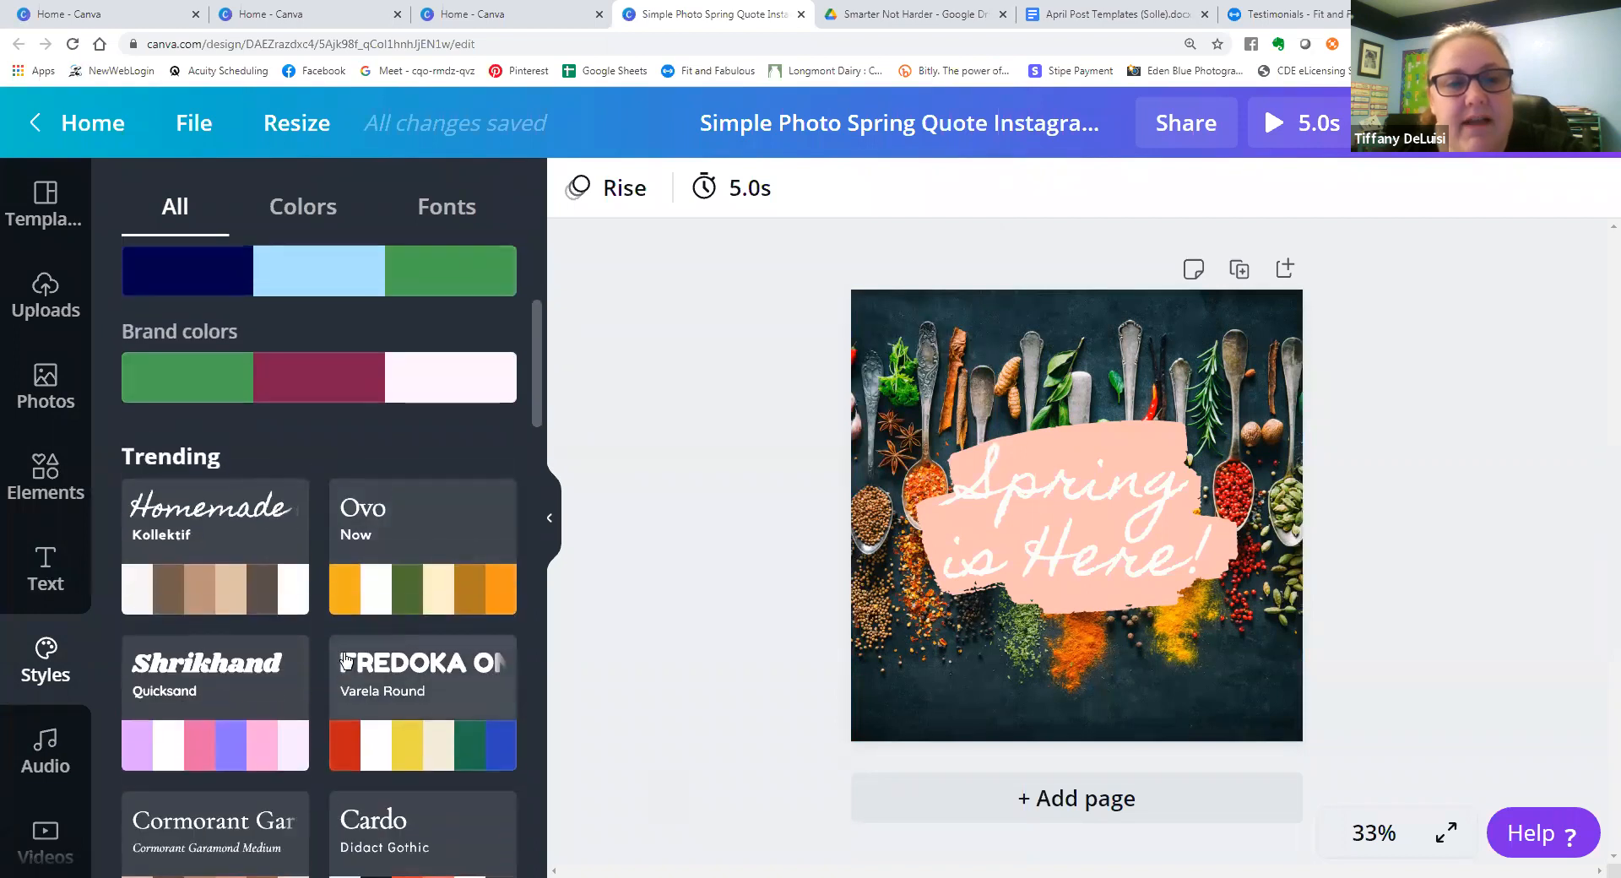
{"action": "scroll", "coordinate": [346, 658], "scroll_direction": "up", "scroll_amount": 4}
{"action": "scroll", "coordinate": [245, 504], "scroll_direction": "down", "scroll_amount": 9}
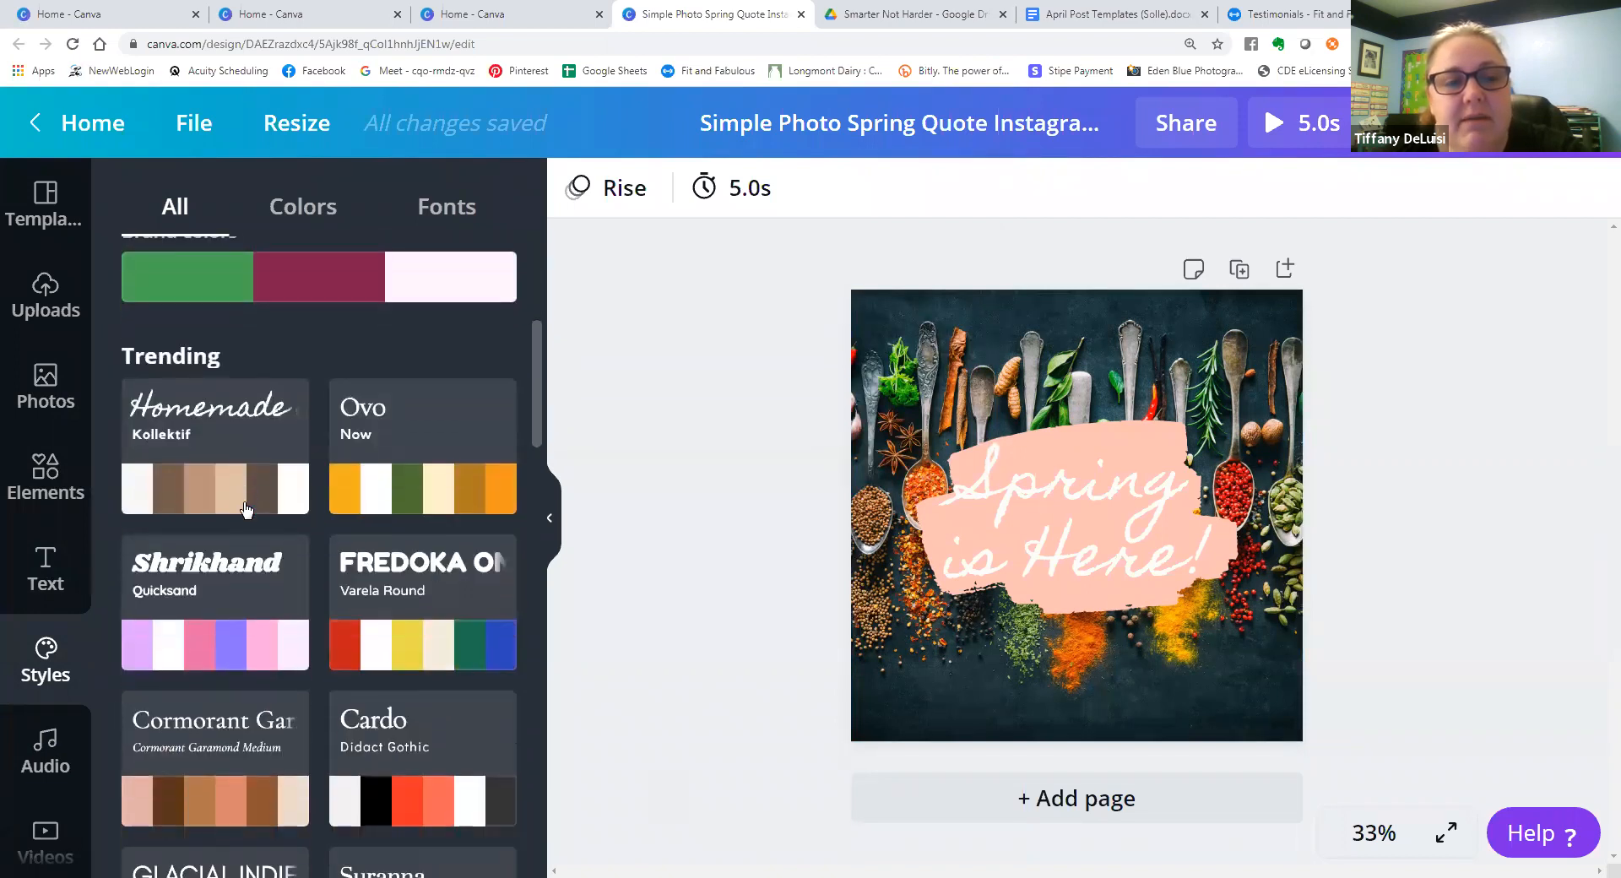
{"action": "scroll", "coordinate": [245, 503], "scroll_direction": "up", "scroll_amount": 9}
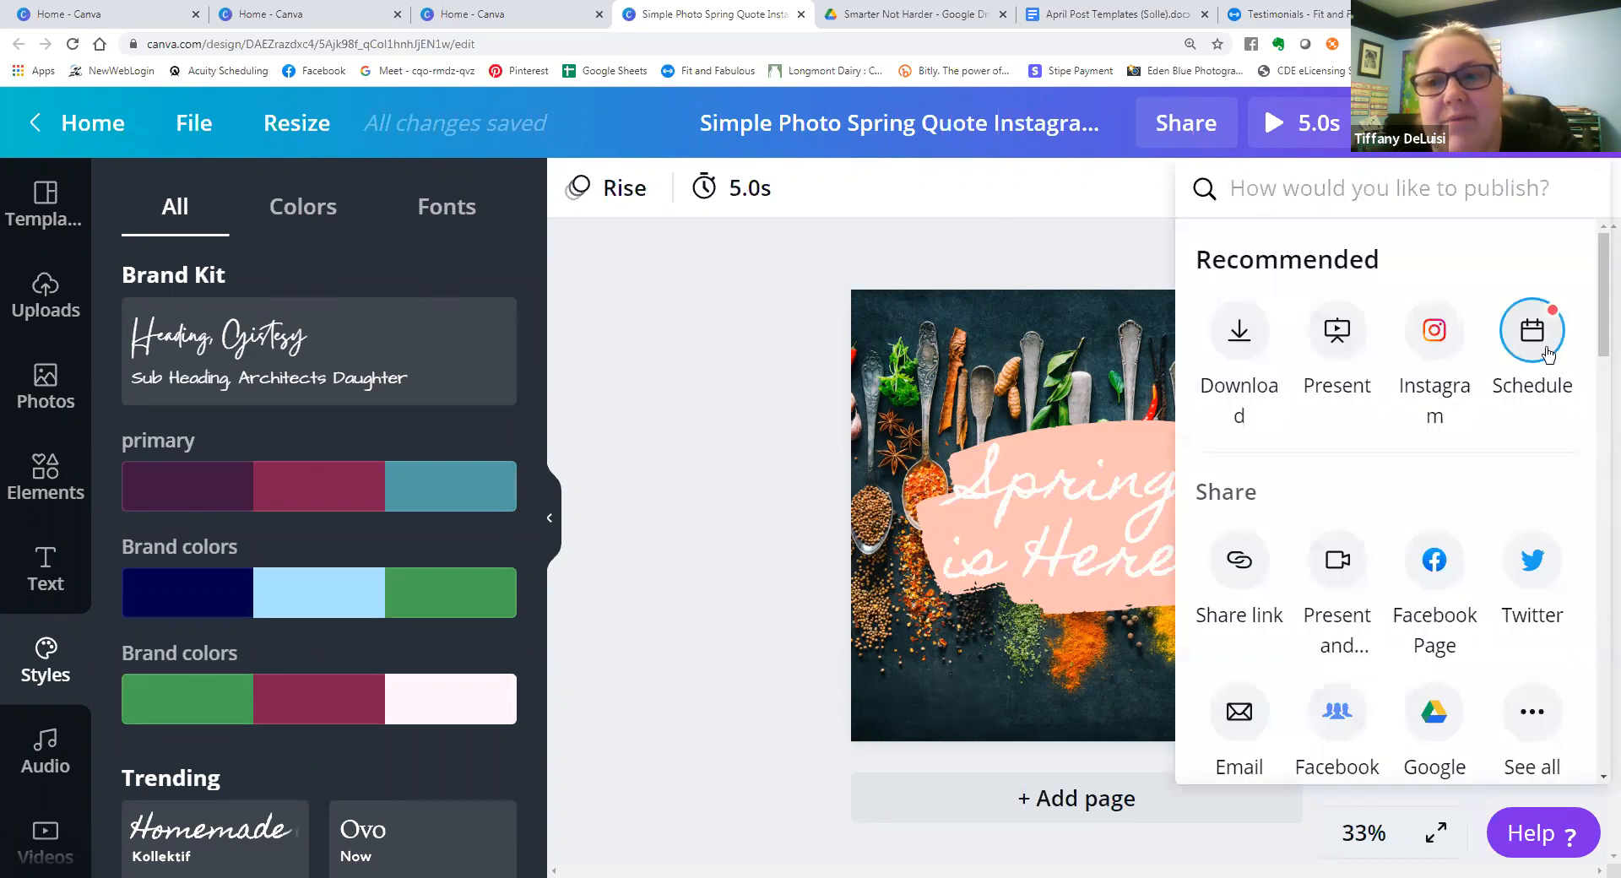
Try scheduling the post to a Facebook Group for Saturday, March 27 at 09:04 AM, then close the scheduler.
{"action": "left_click", "coordinate": [1548, 353]}
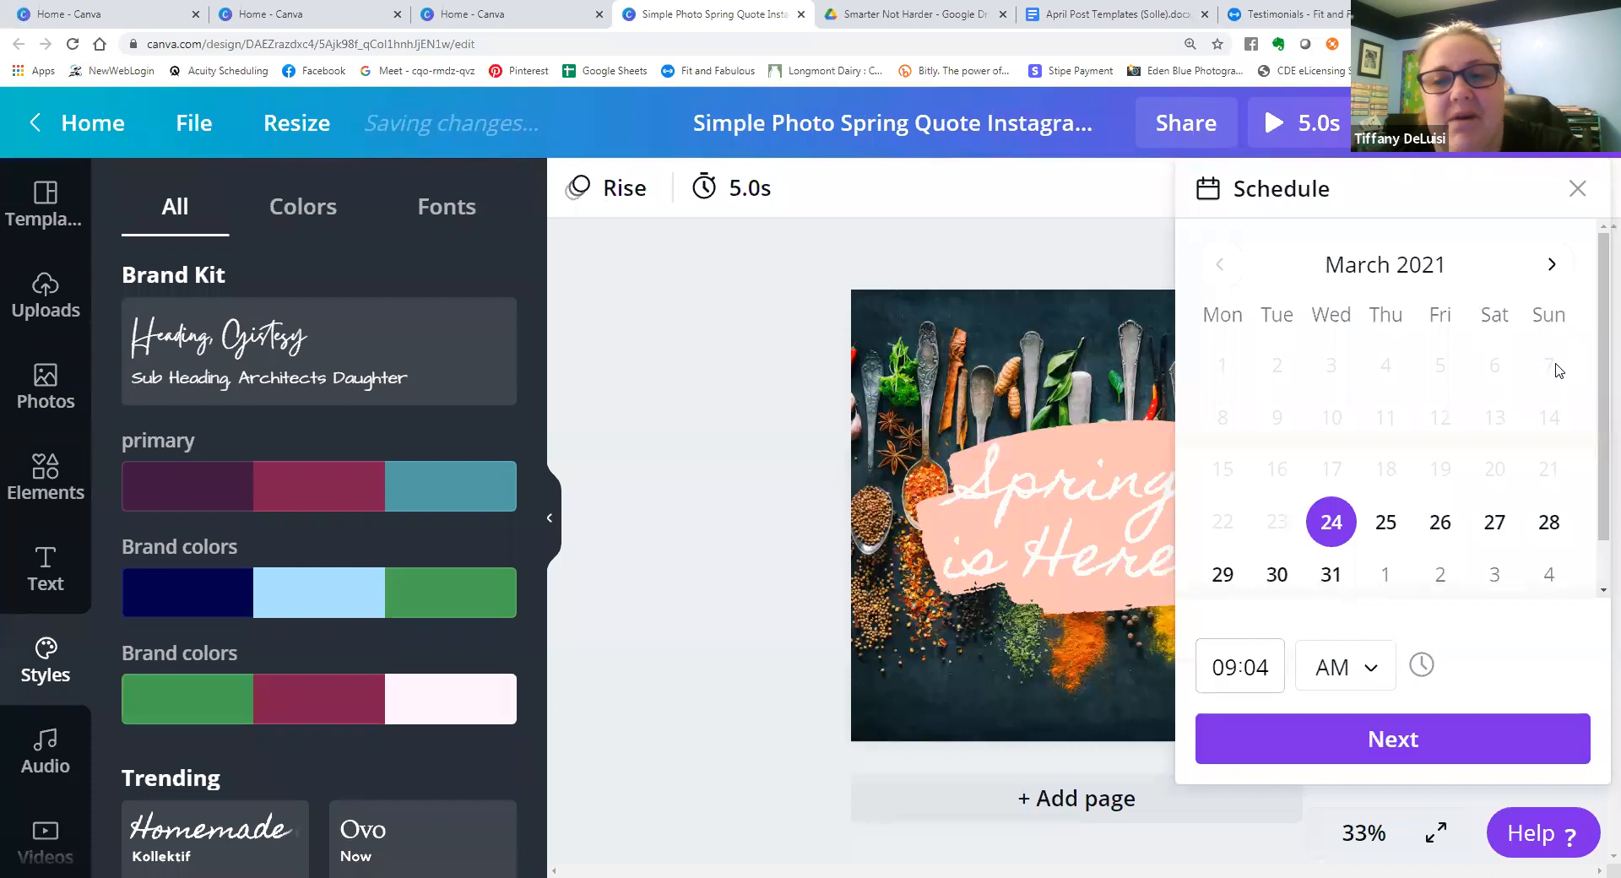
{"action": "left_click", "coordinate": [1547, 526]}
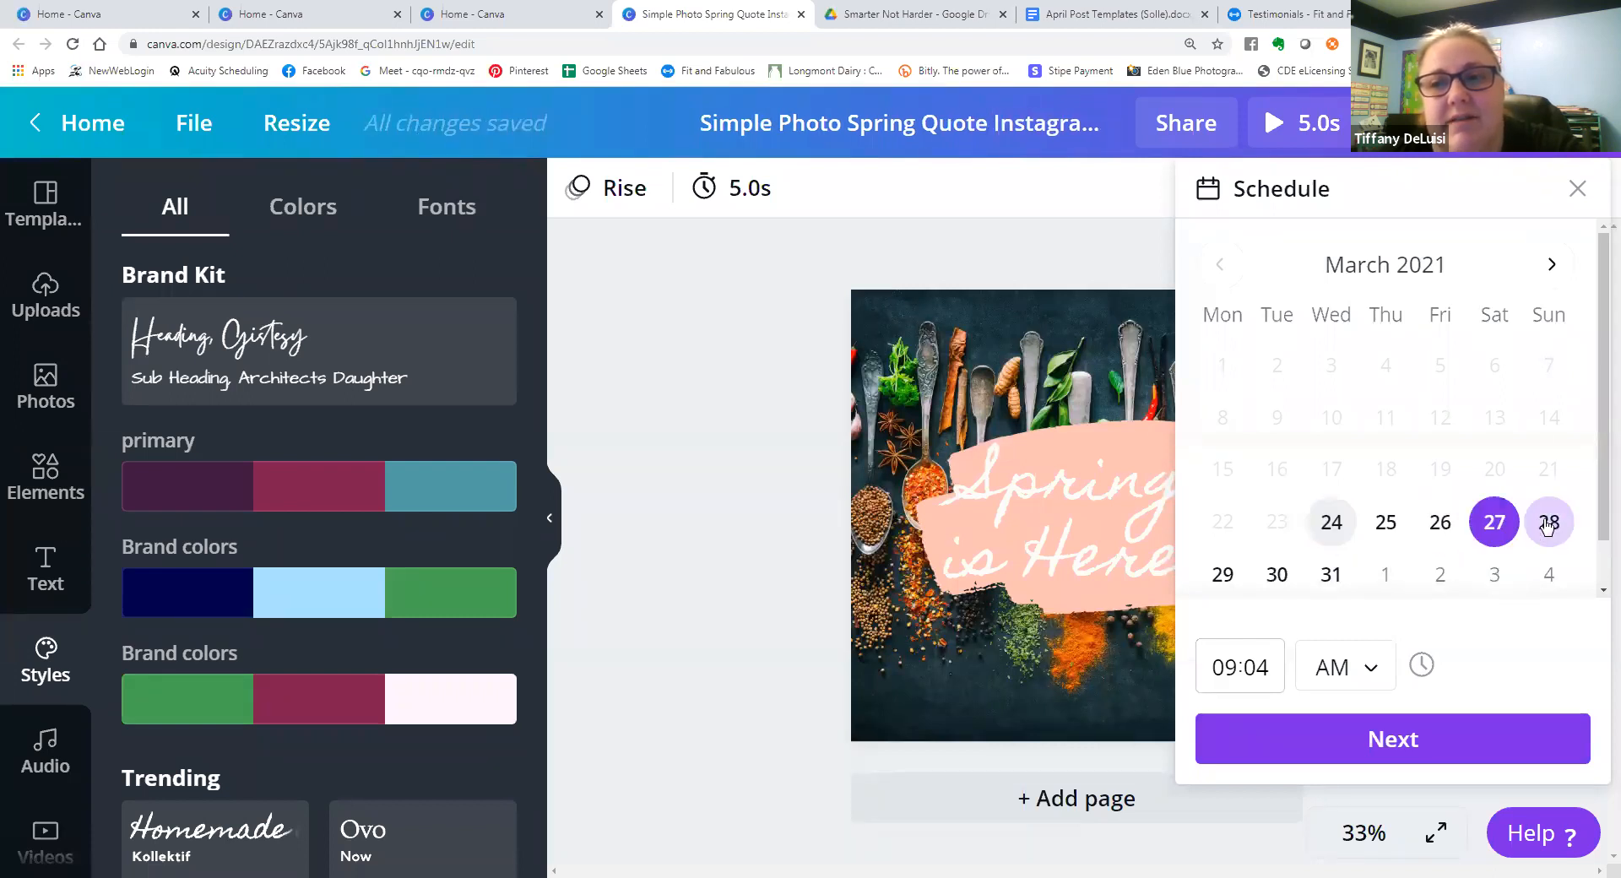
{"action": "left_click", "coordinate": [1381, 745]}
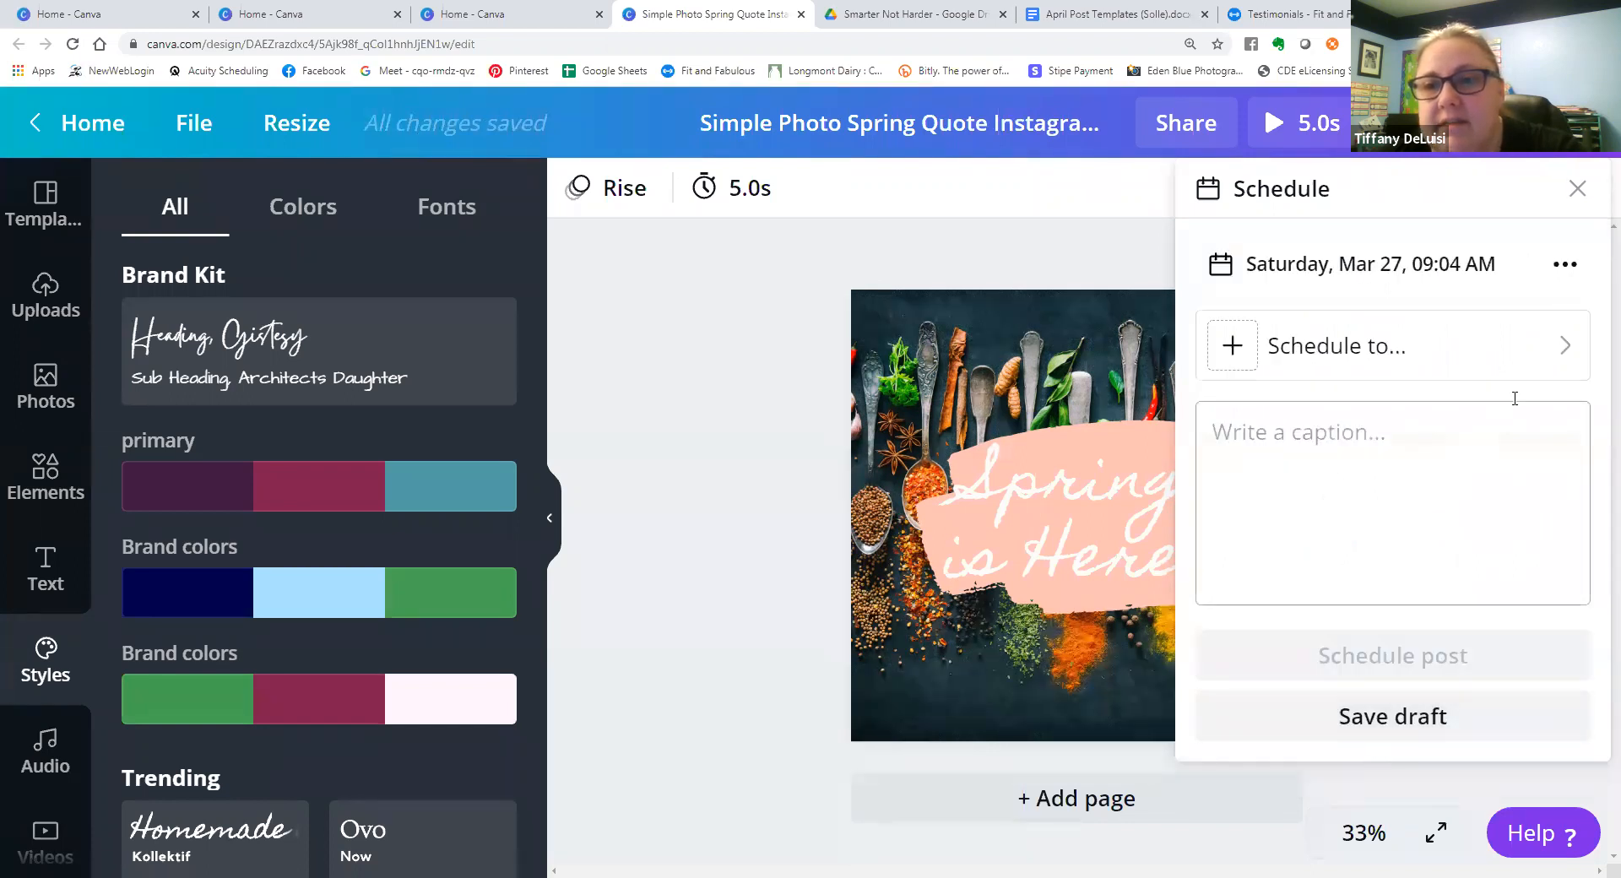
{"action": "left_click", "coordinate": [1569, 355]}
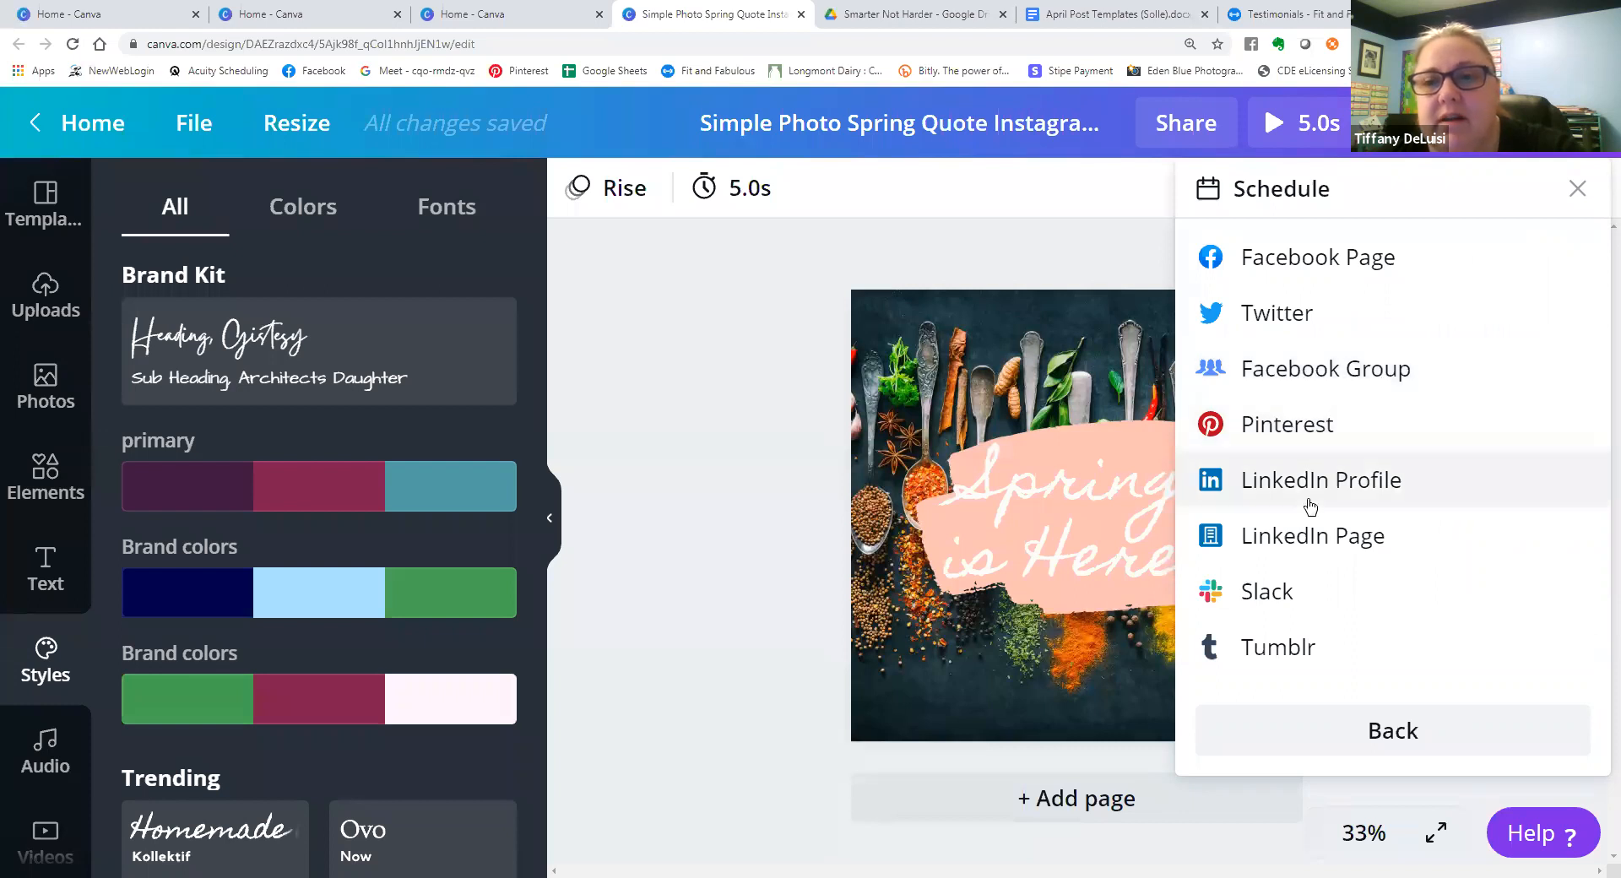
{"action": "left_click", "coordinate": [1341, 371]}
{"action": "scroll", "coordinate": [1393, 591], "scroll_direction": "down", "scroll_amount": 1}
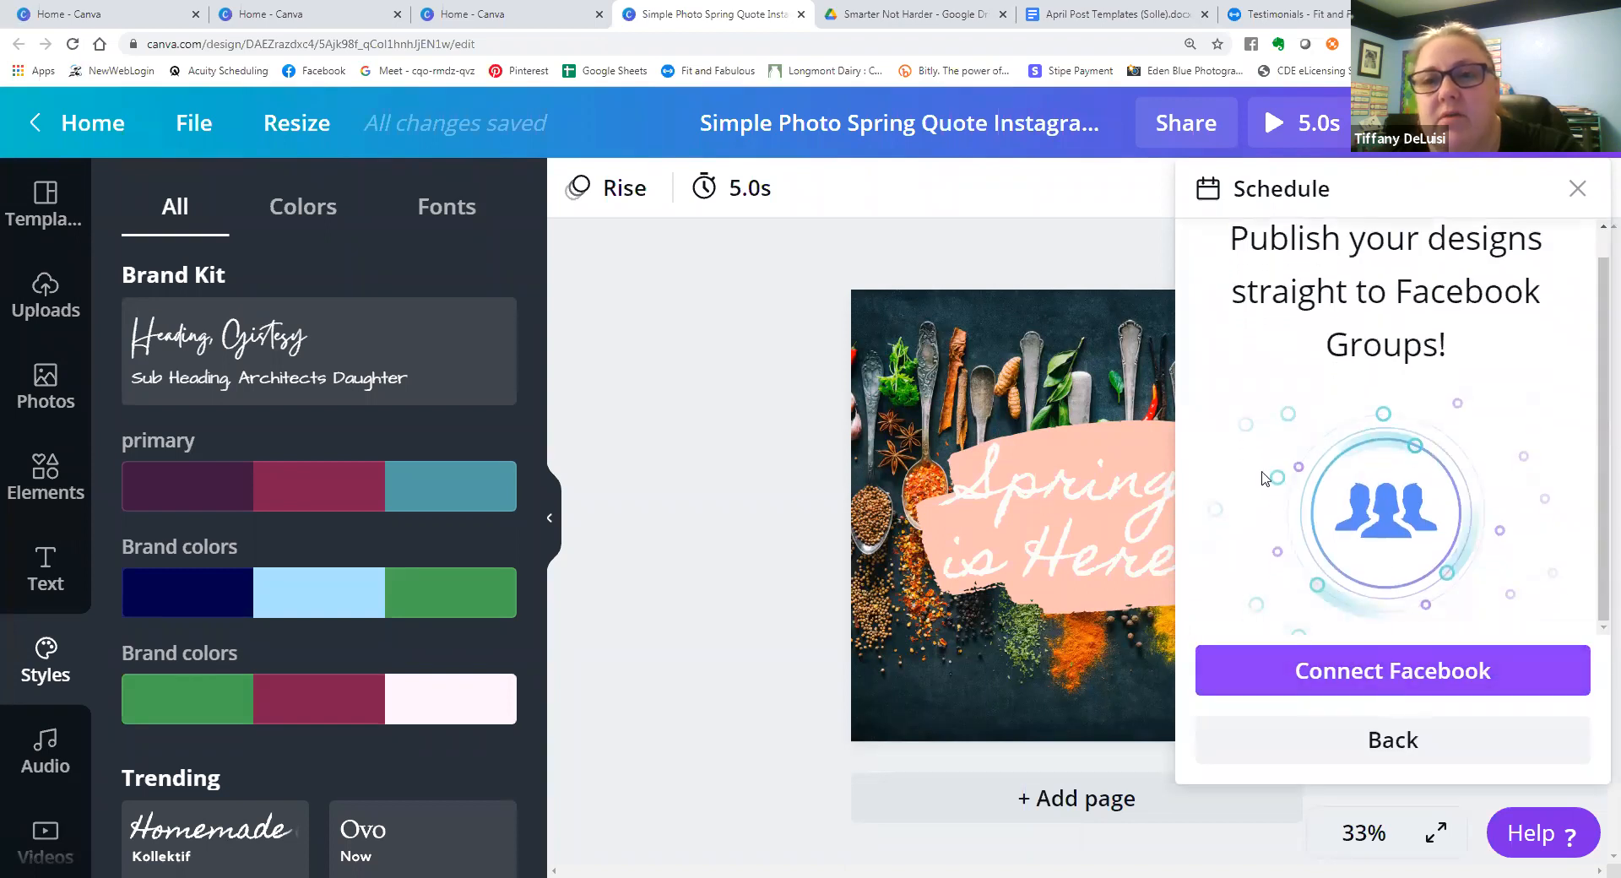
{"action": "left_click", "coordinate": [1577, 189]}
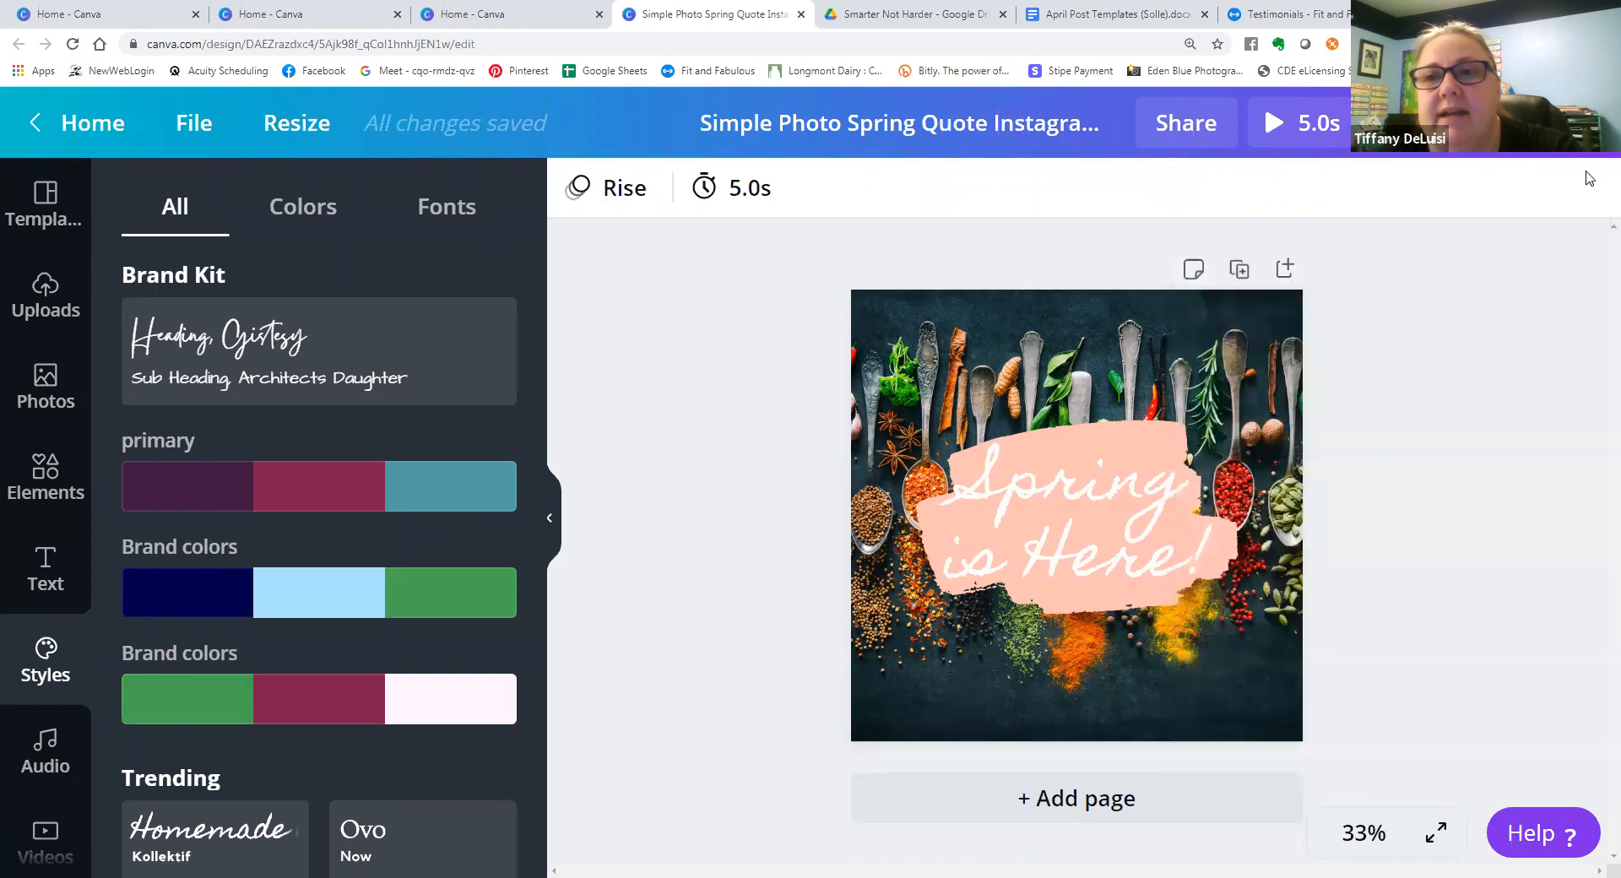
Review the available download, publishing and sharing options for the design, then close the list.
{"action": "left_click", "coordinate": [1580, 123]}
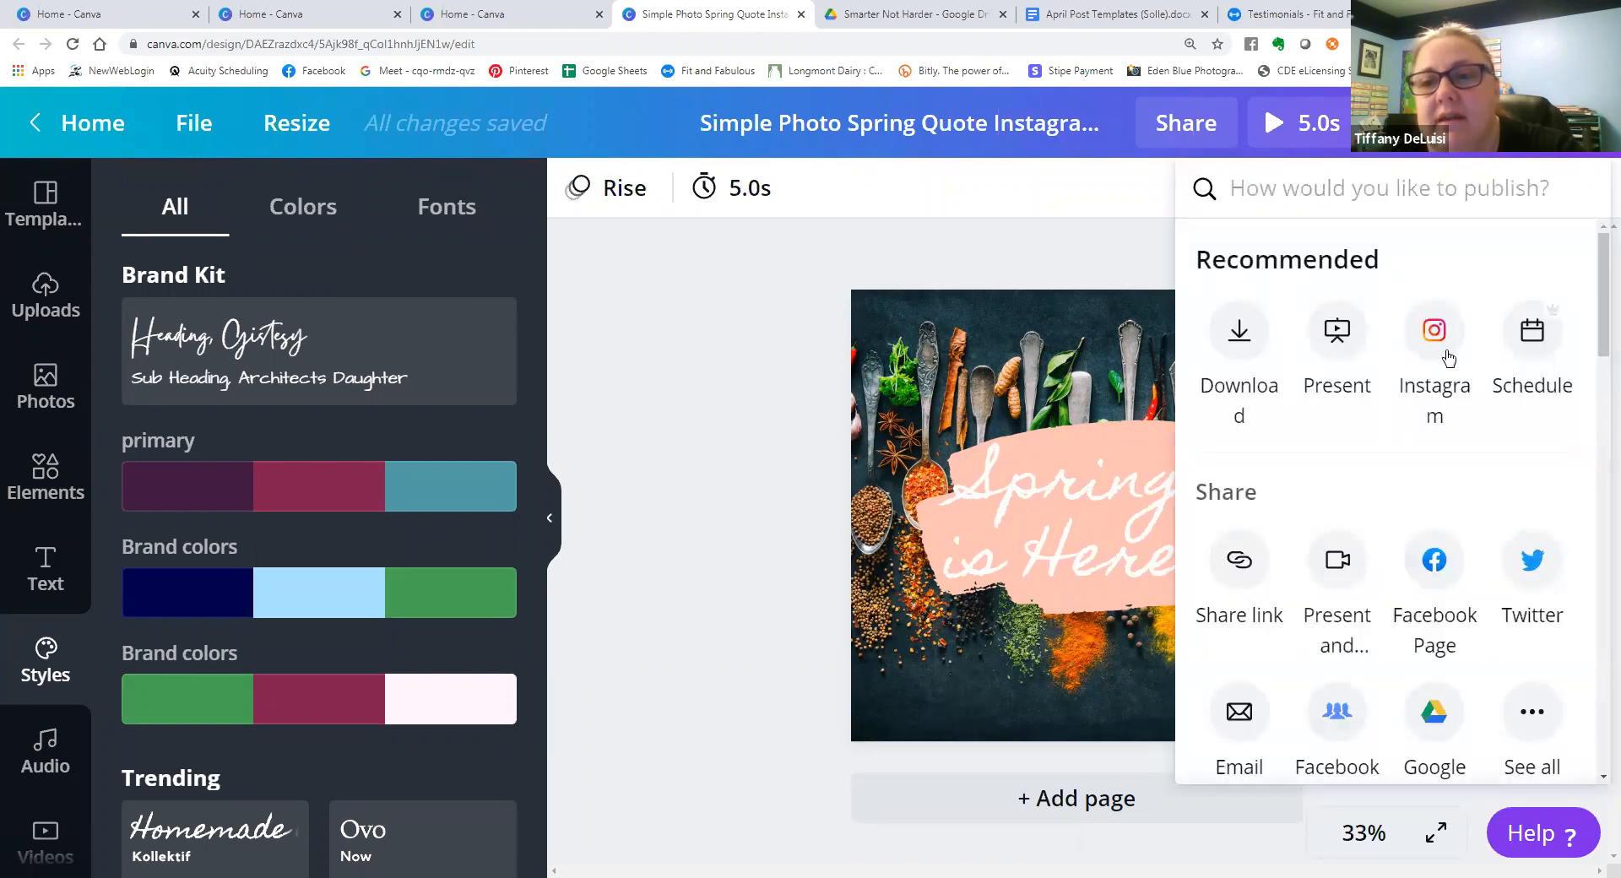
{"action": "left_click", "coordinate": [957, 289]}
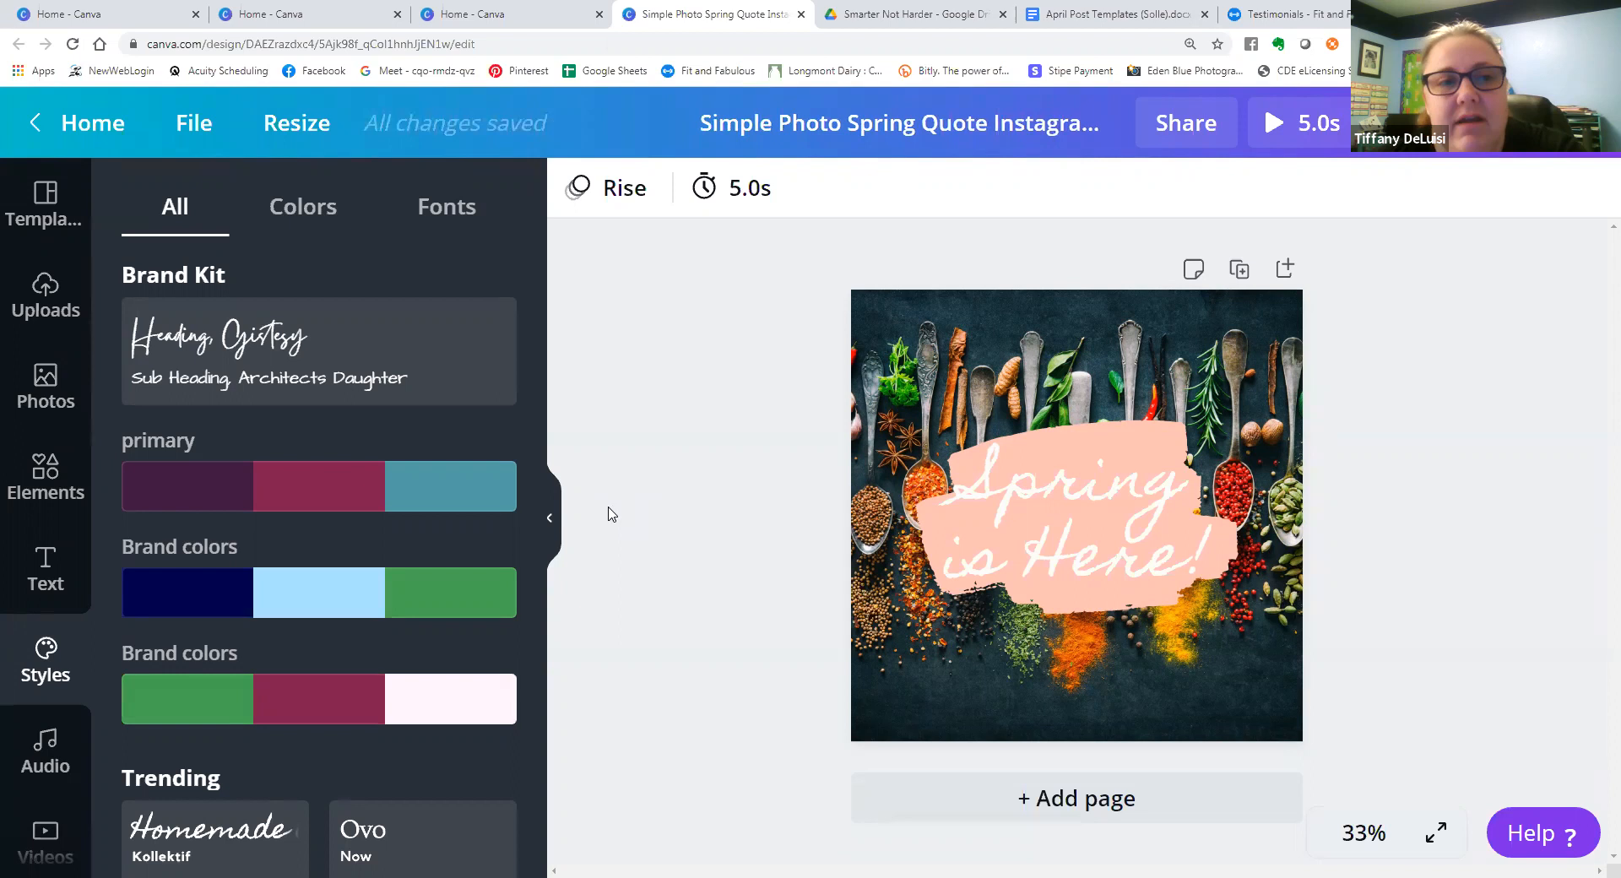
Look through the suggested design types on the home page, then reopen the "Simple Photo Spring Quote" design.
{"action": "left_click", "coordinate": [94, 125]}
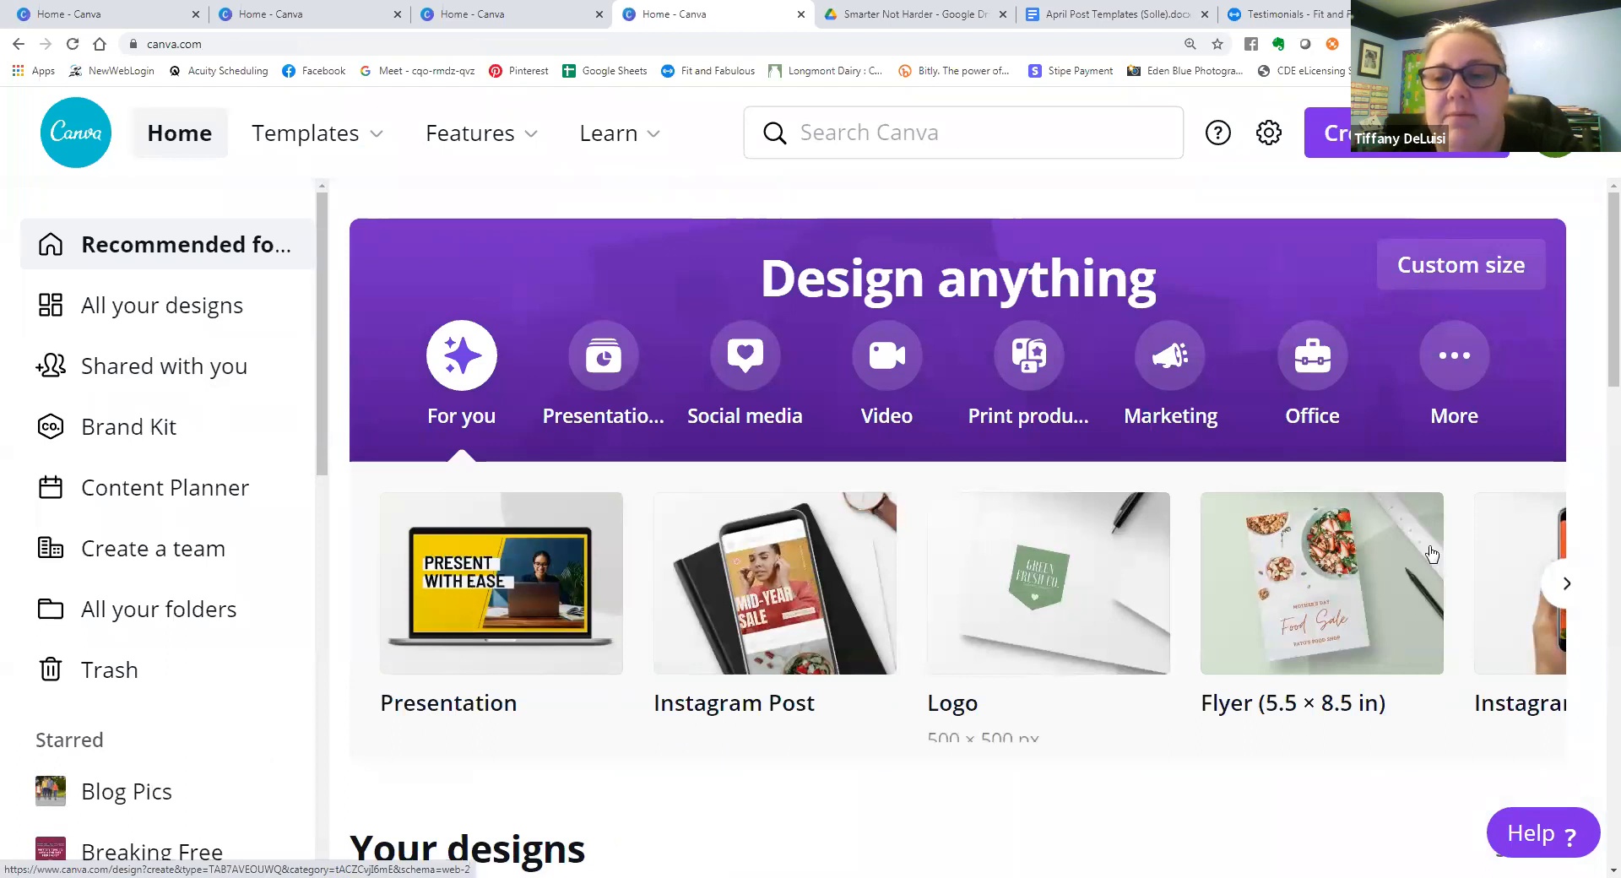
{"action": "left_click", "coordinate": [1567, 584]}
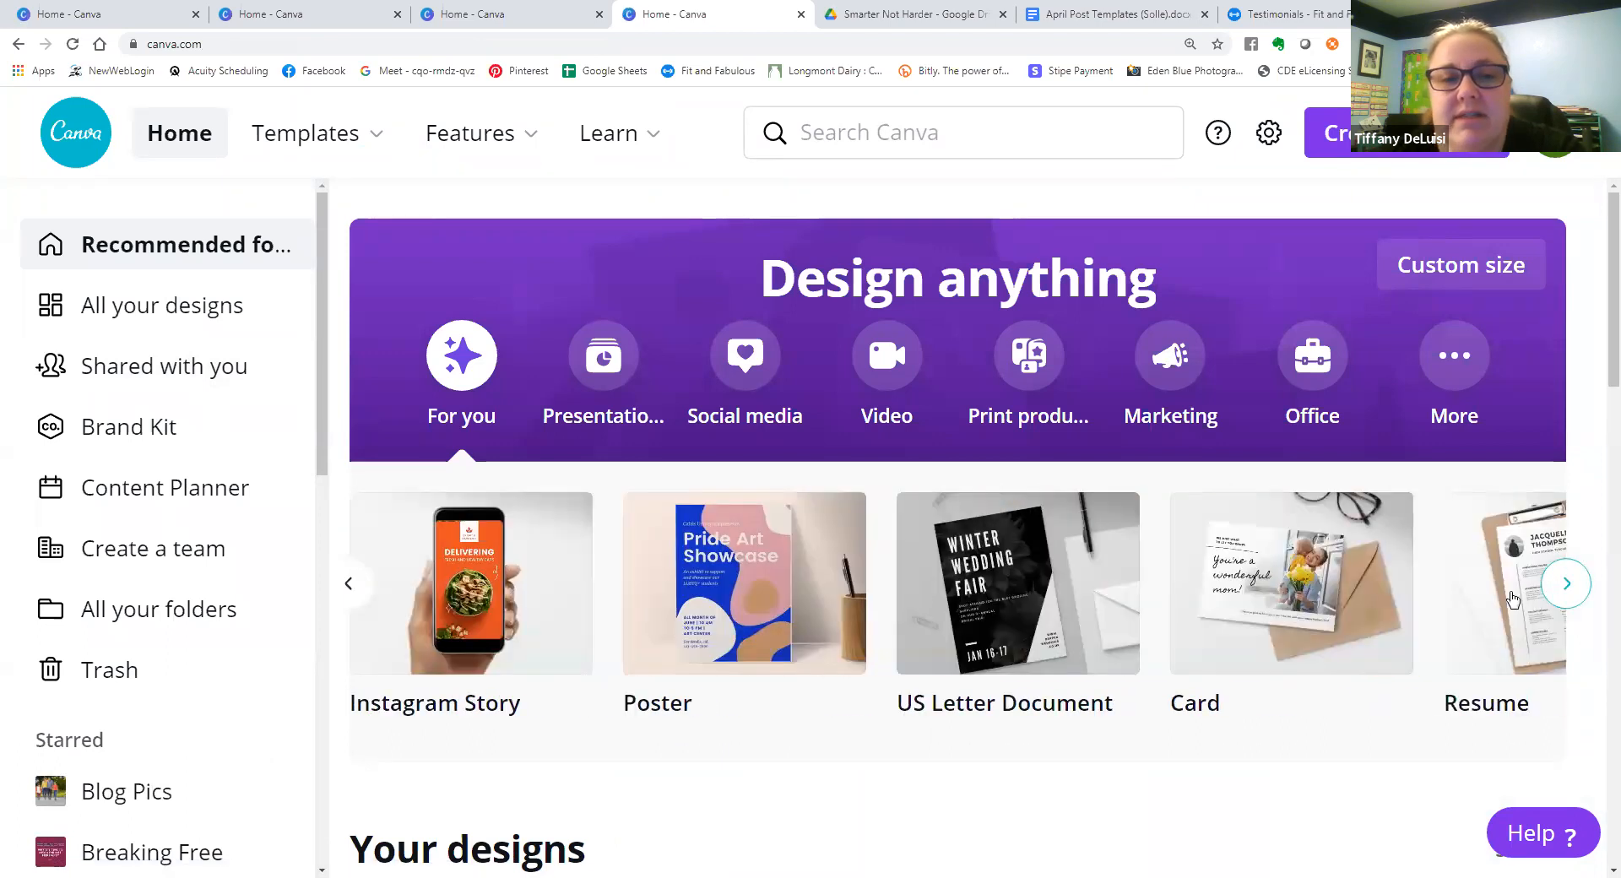
{"action": "scroll", "coordinate": [600, 659], "scroll_direction": "down", "scroll_amount": 5}
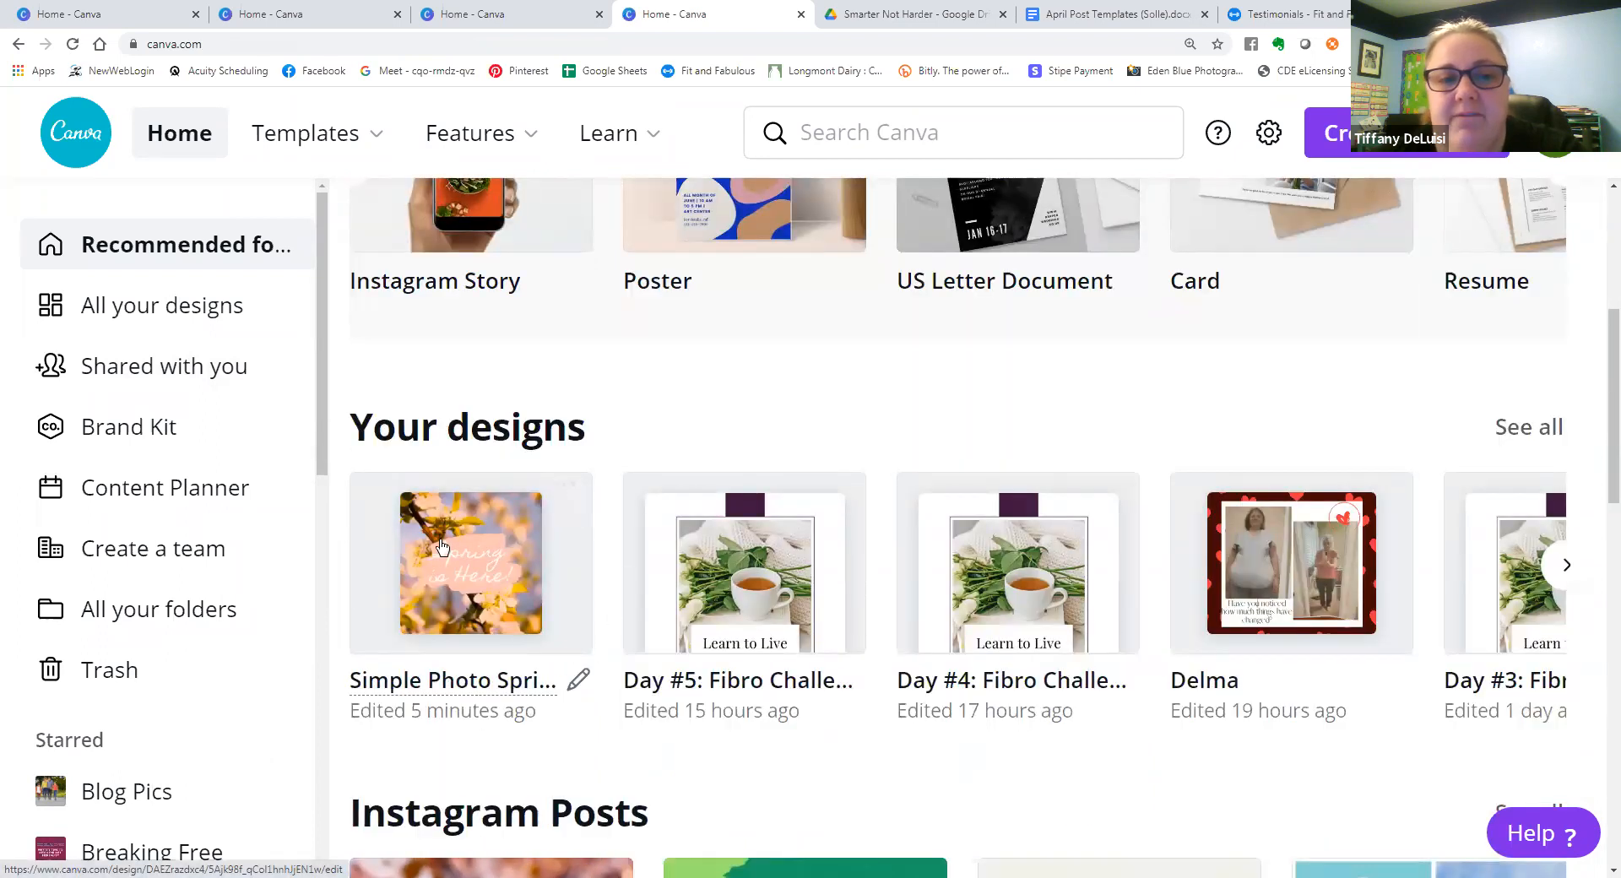
{"action": "scroll", "coordinate": [464, 657], "scroll_direction": "down", "scroll_amount": 3}
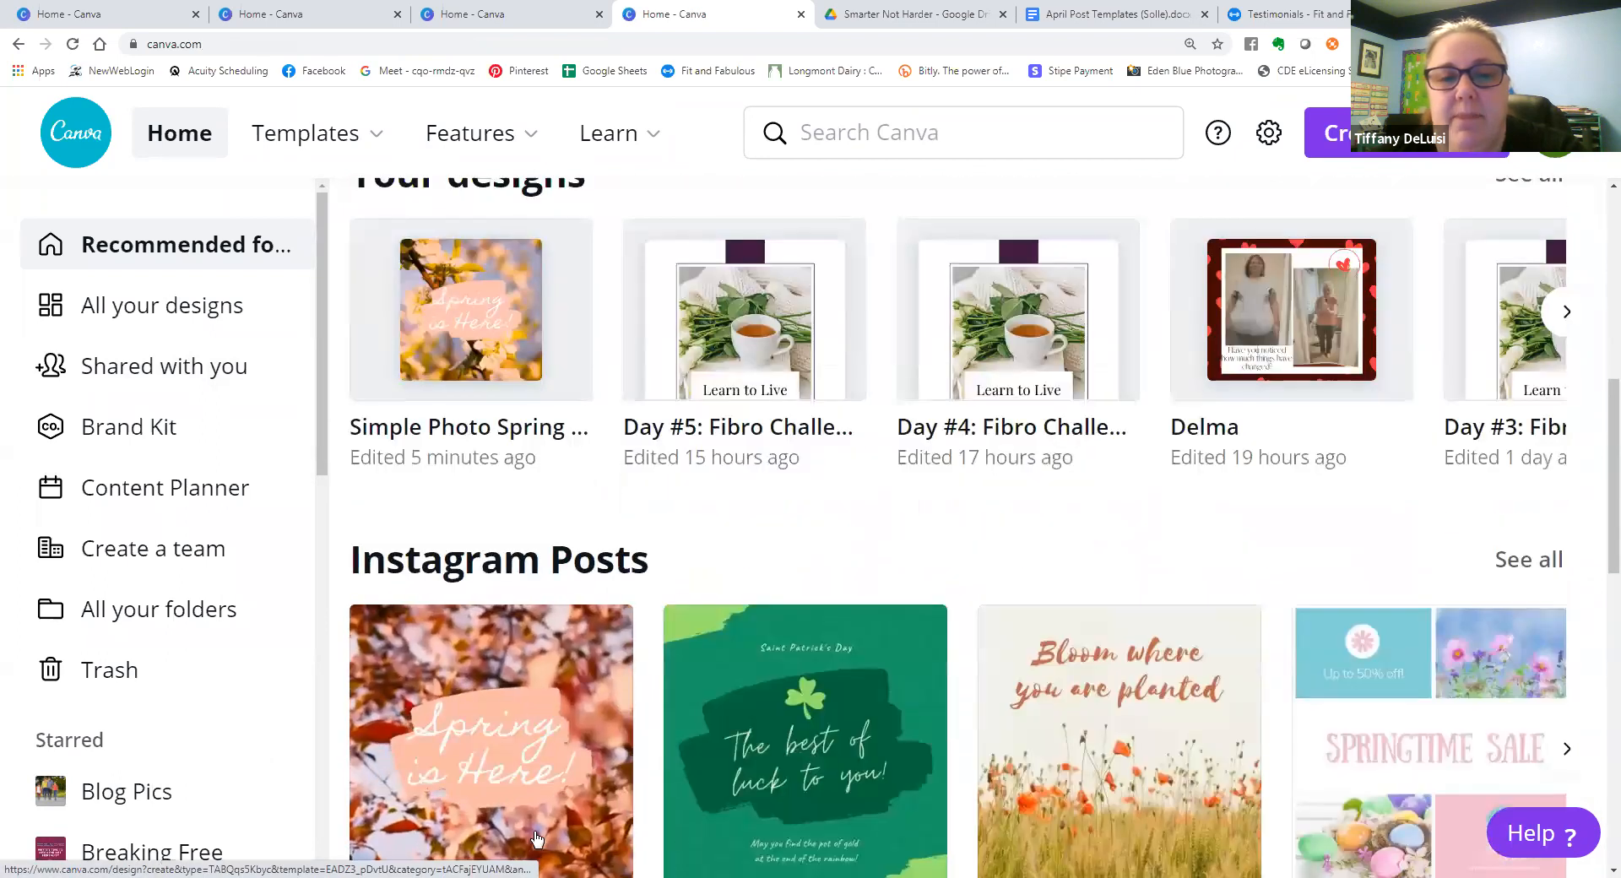
{"action": "scroll", "coordinate": [507, 560], "scroll_direction": "up", "scroll_amount": 2}
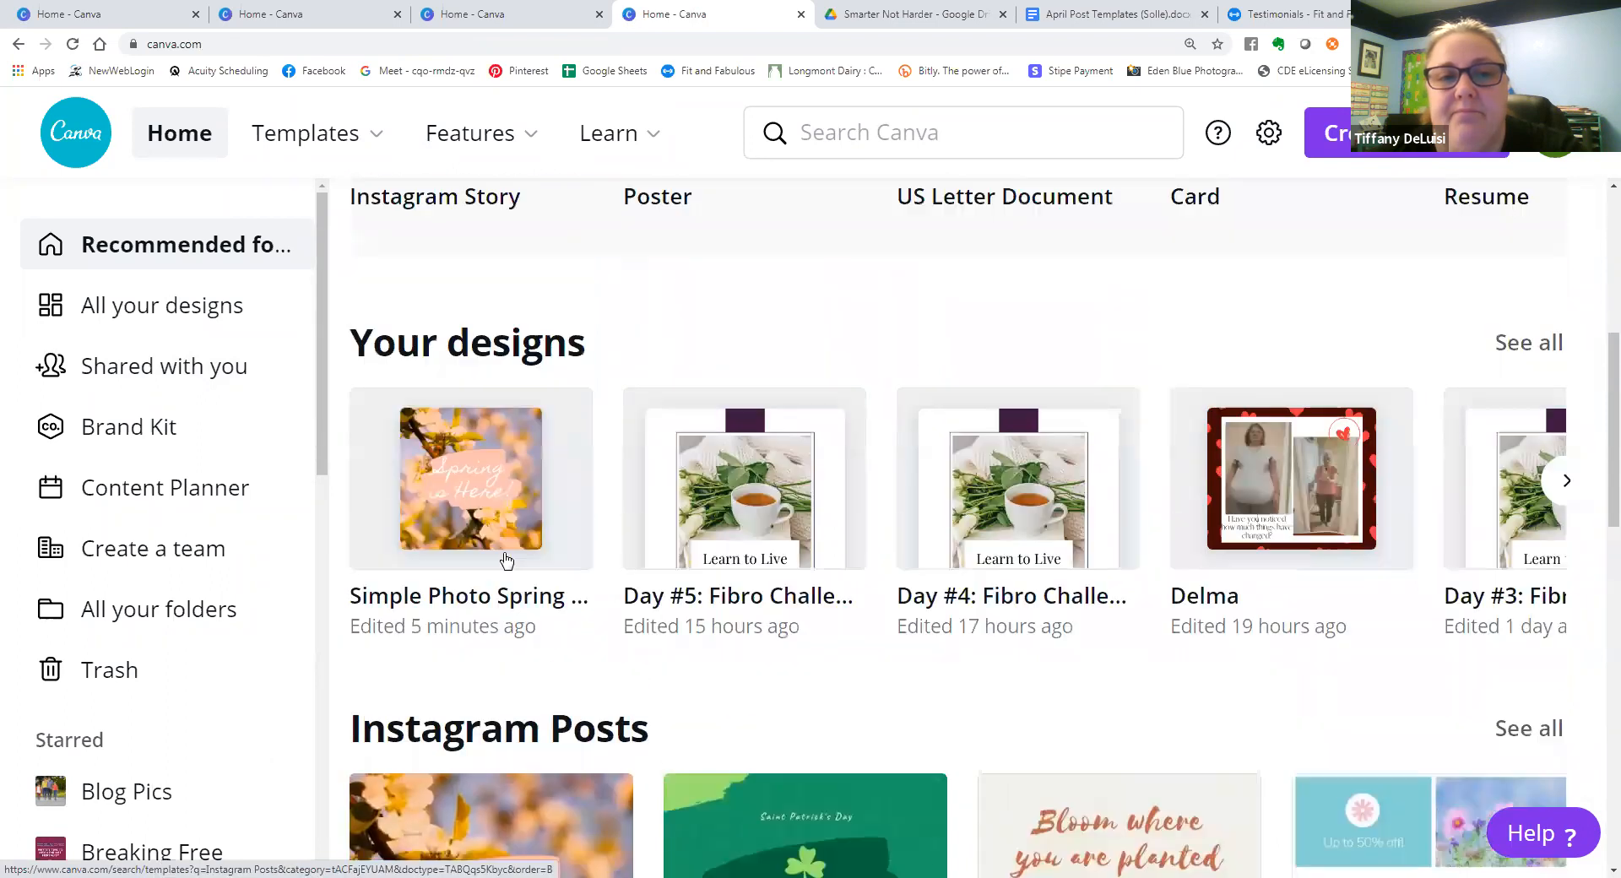
{"action": "left_click", "coordinate": [506, 560]}
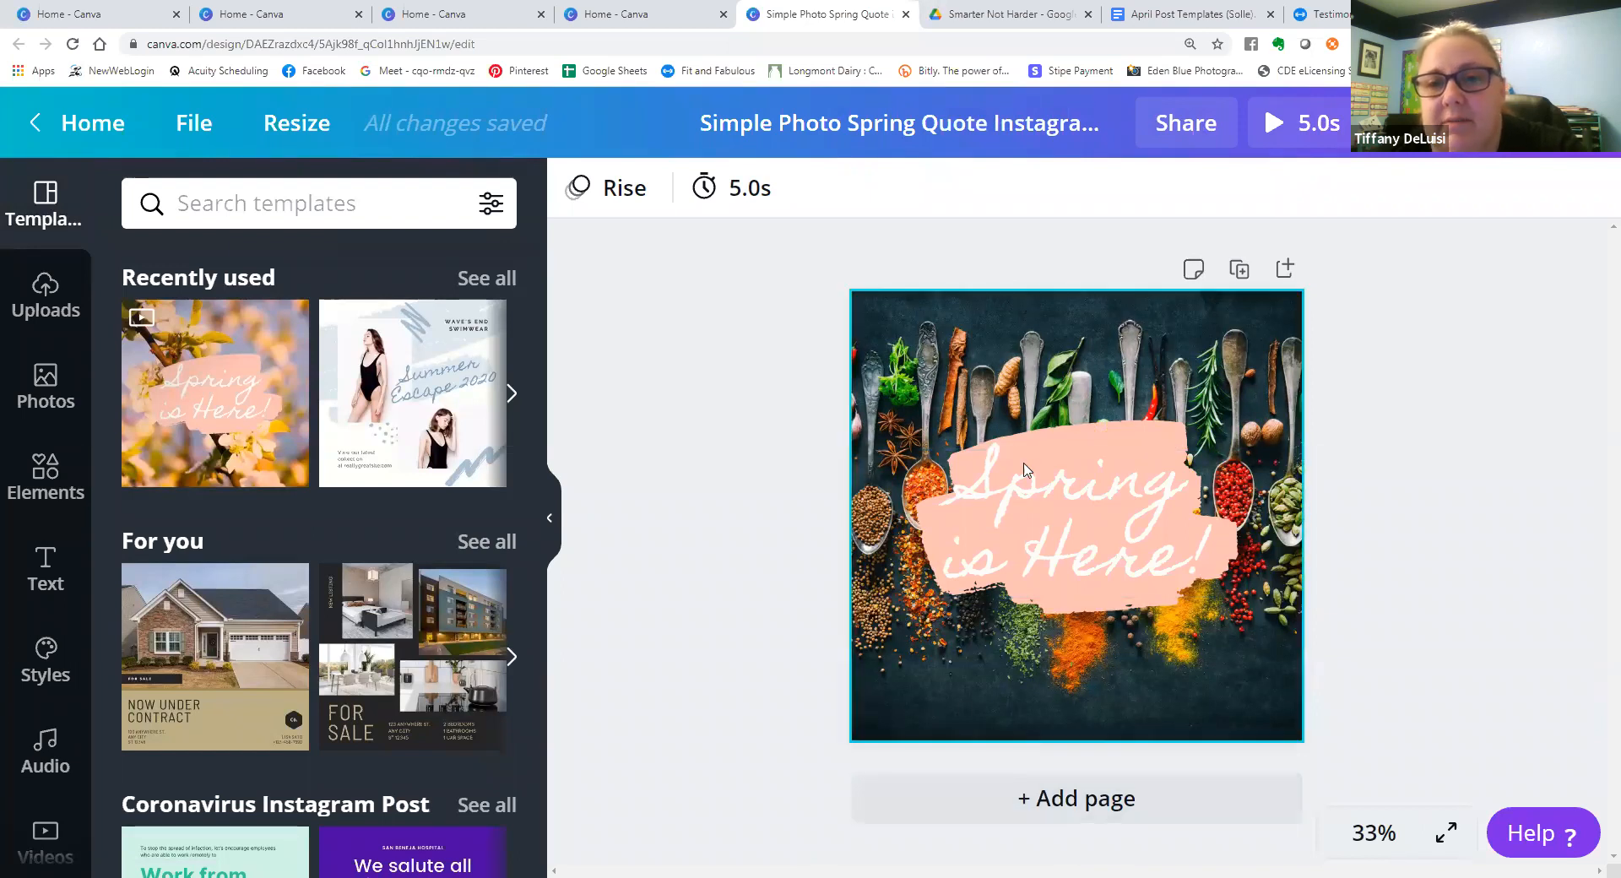
Create a resized copy of the design in the Facebook Post size, then switch back to the original Instagram design.
{"action": "left_click", "coordinate": [319, 134]}
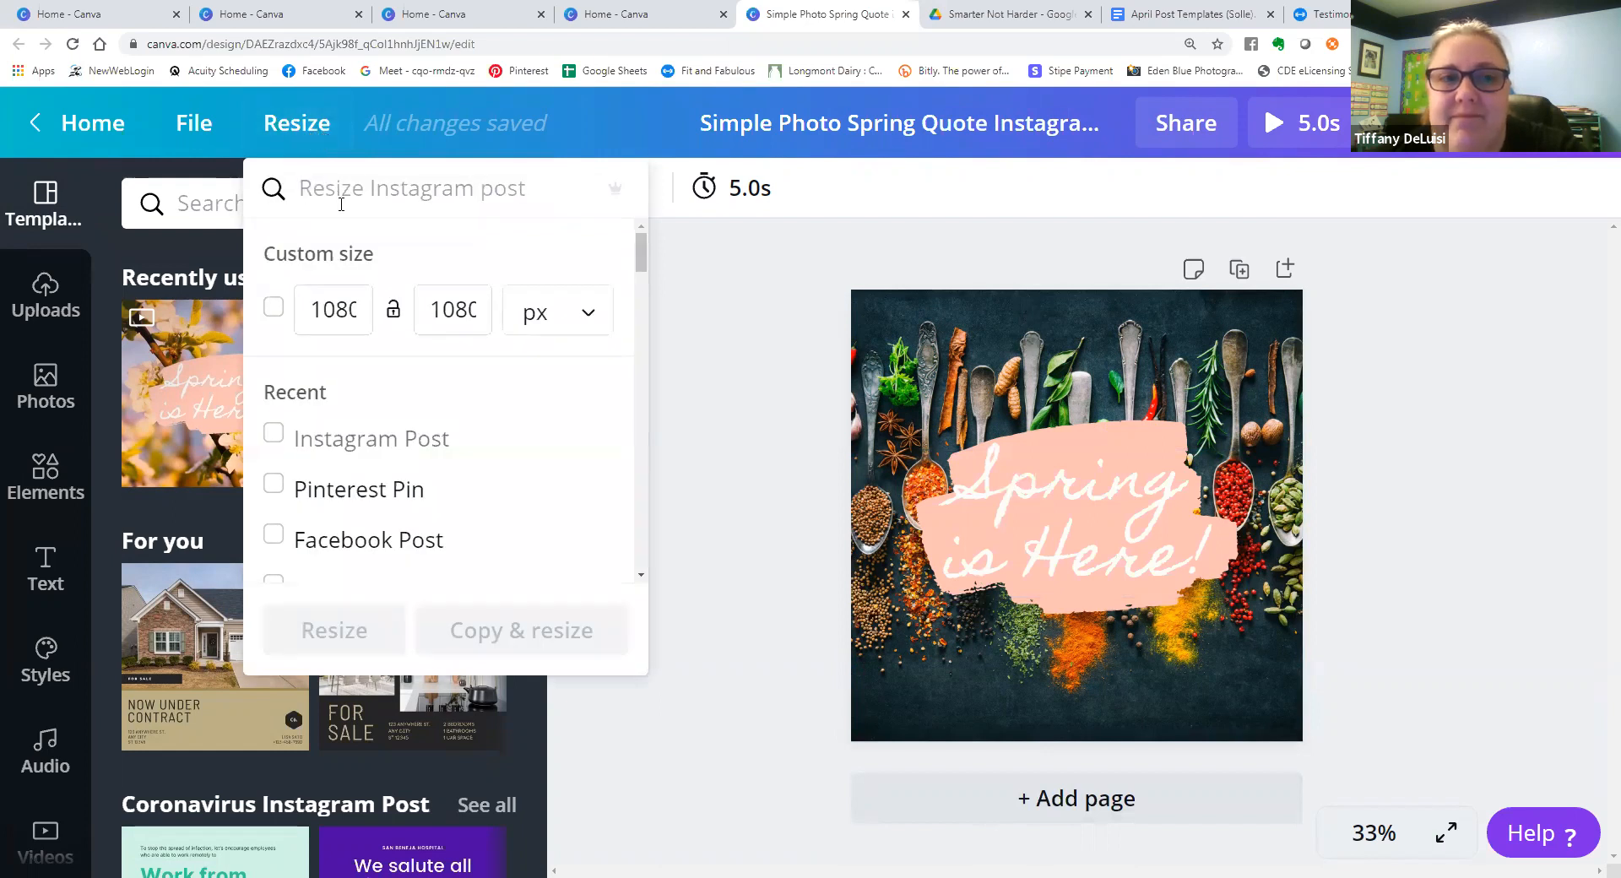
{"action": "left_click", "coordinate": [339, 547]}
{"action": "left_click", "coordinate": [532, 640]}
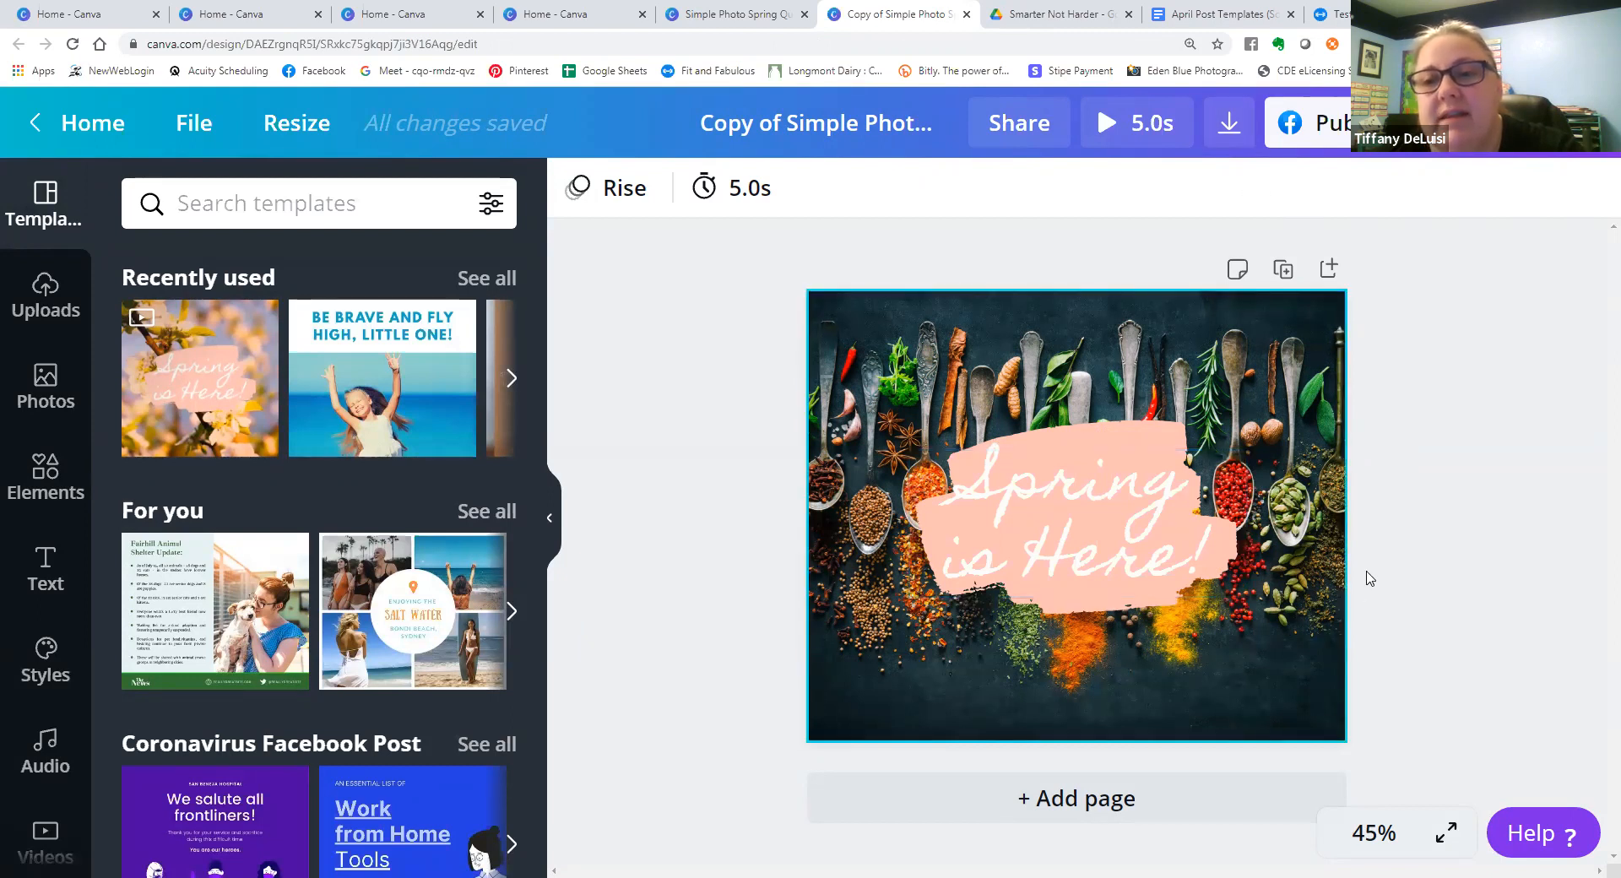
{"action": "left_click", "coordinate": [700, 13]}
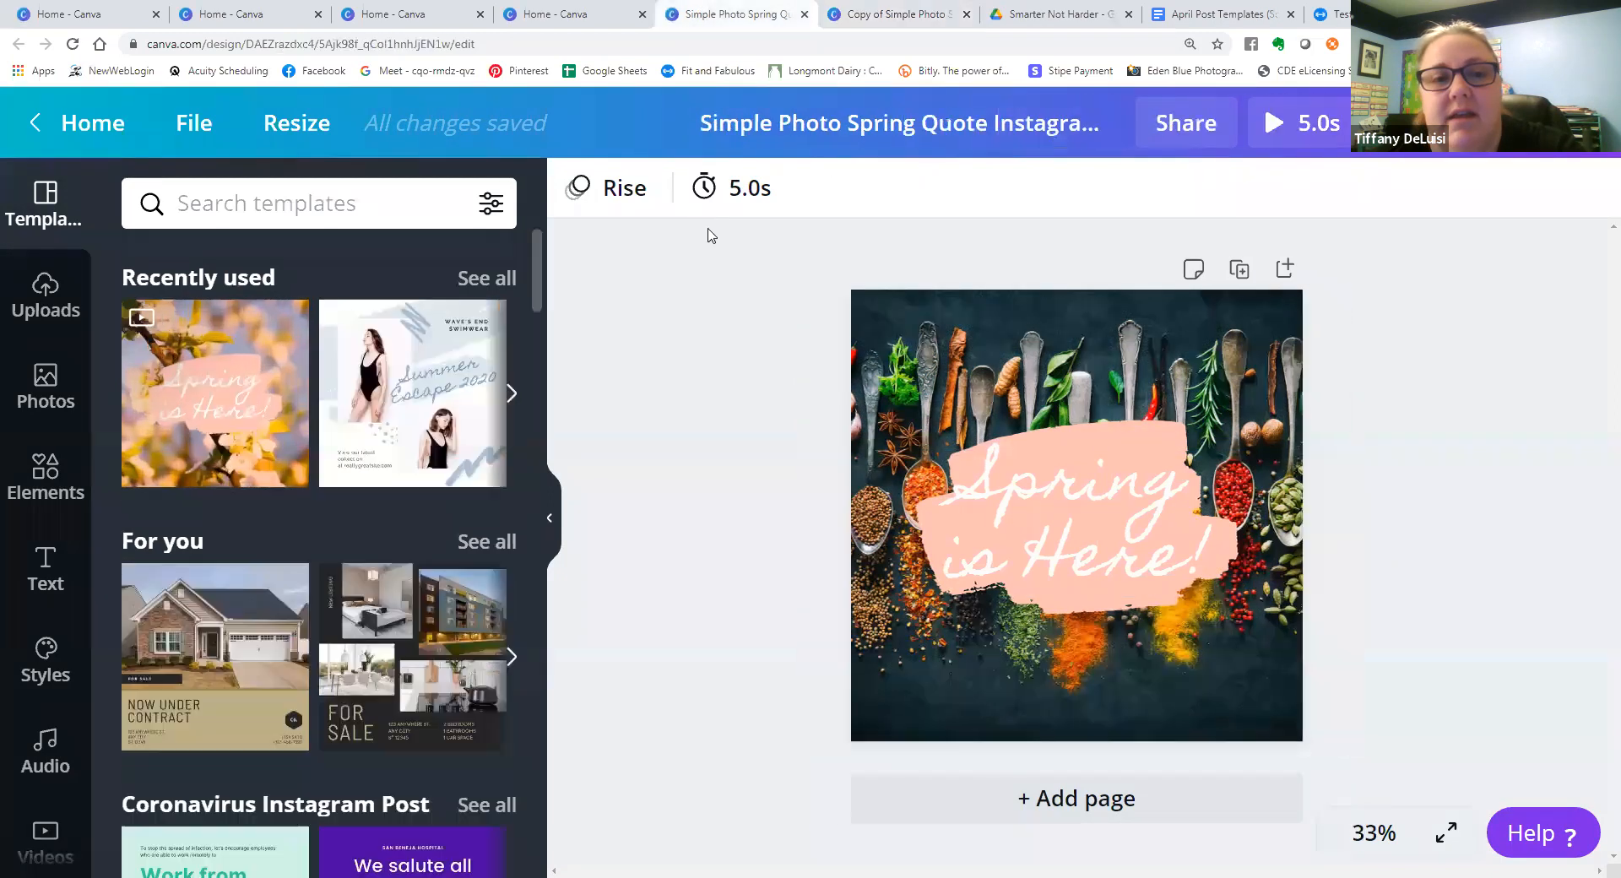